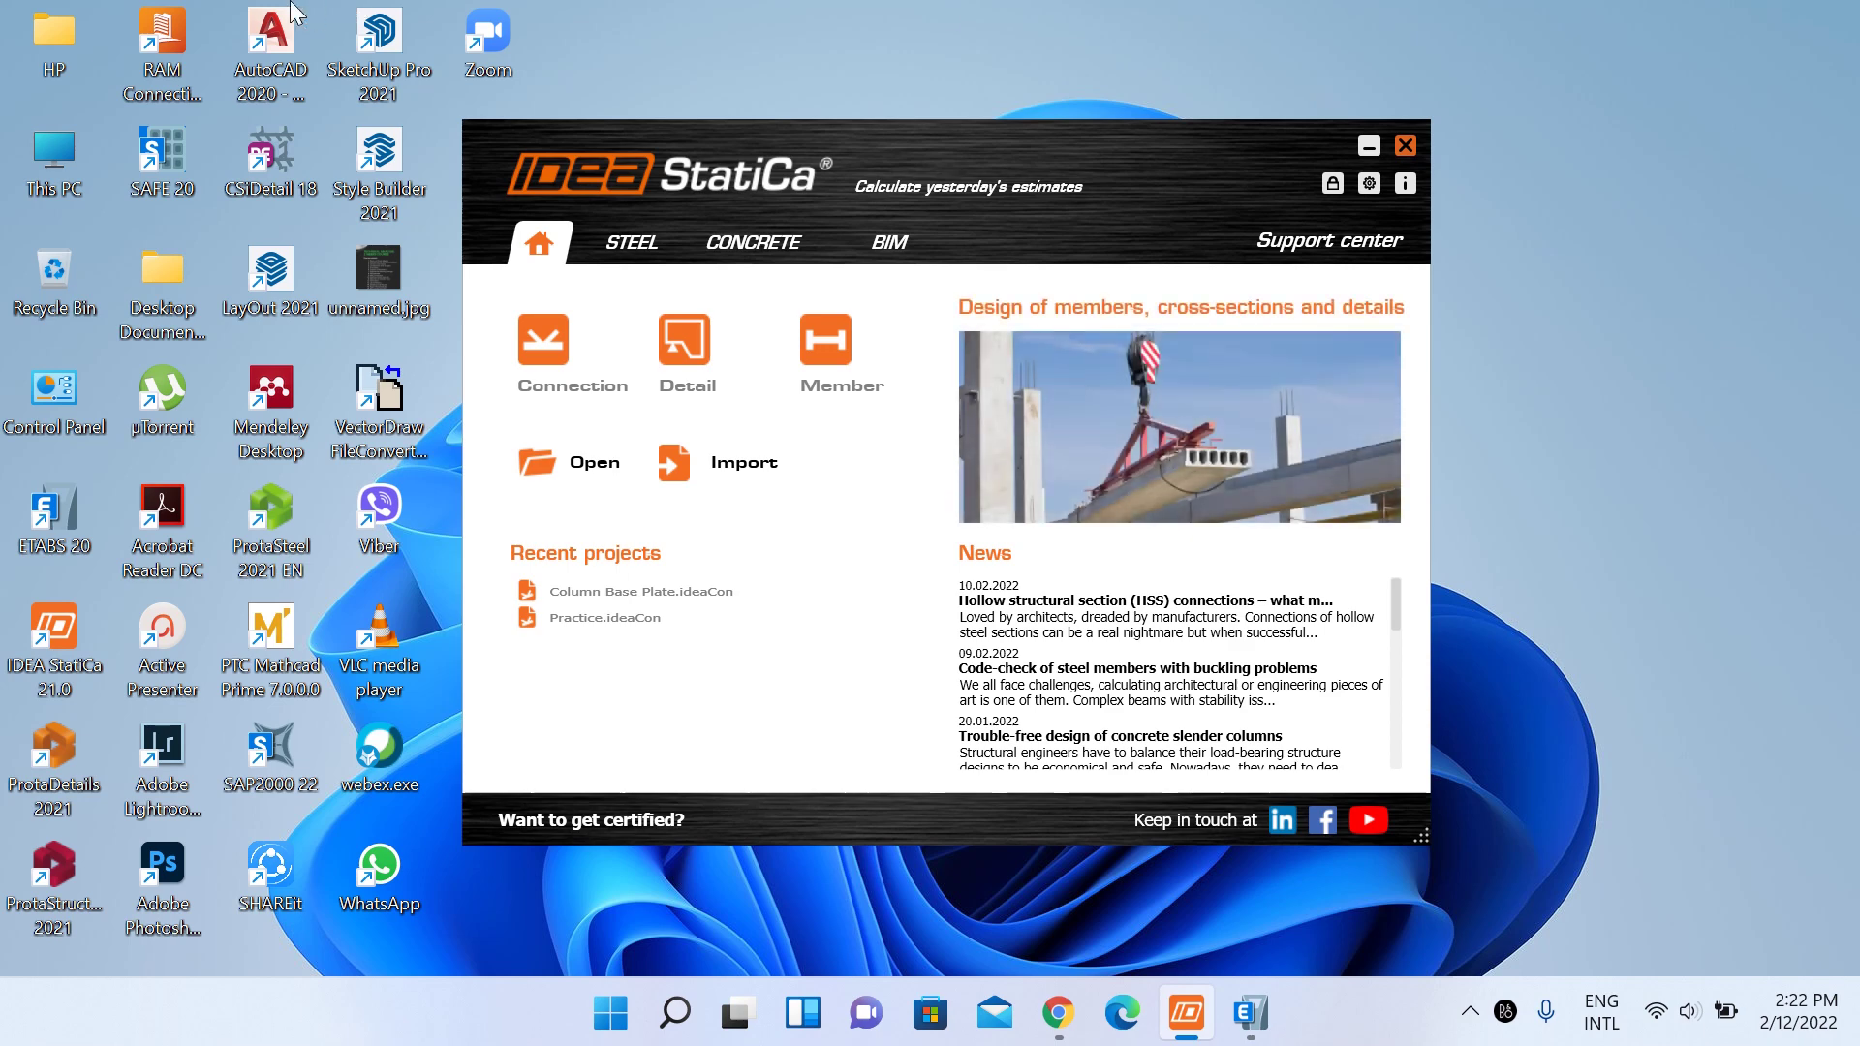
- Switch to ETABS and display the Shear 2-2 diagram for combination UDStlS5 at the selected secondary and main beams
left_click(1249, 1028)
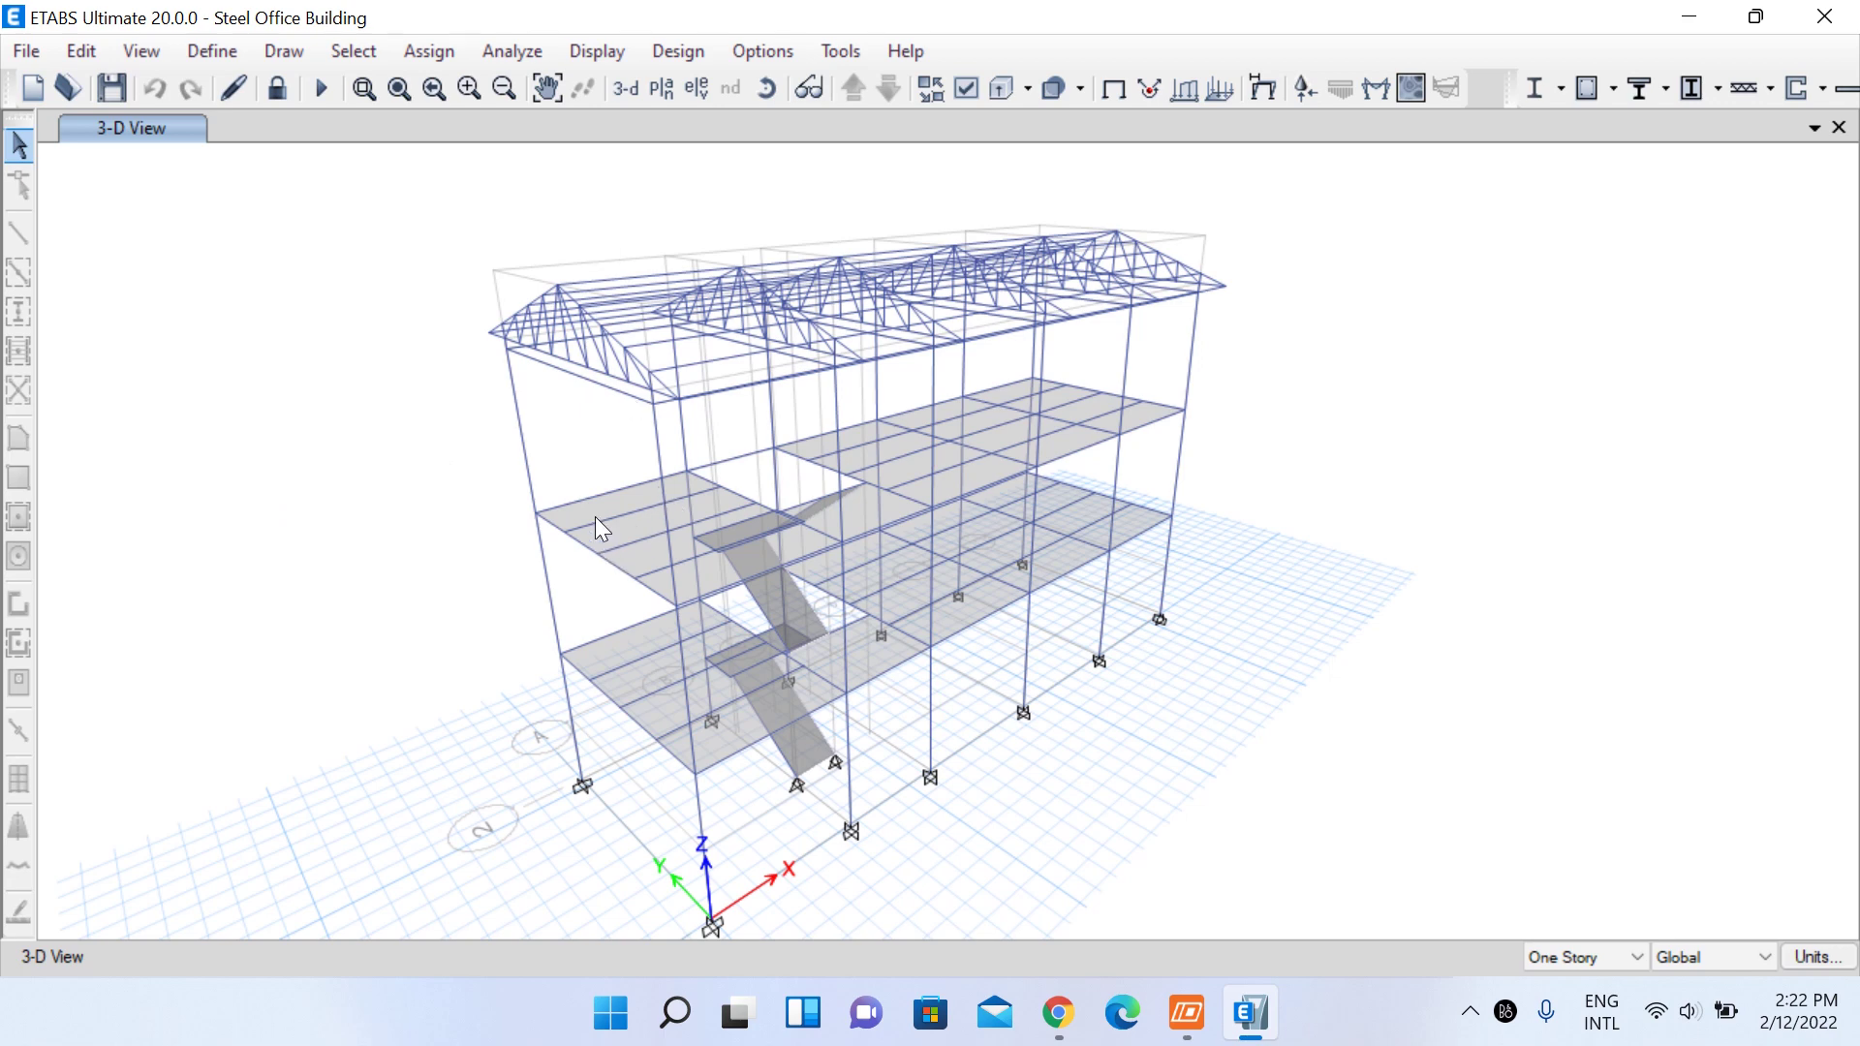
scroll(581, 509, "up", 5)
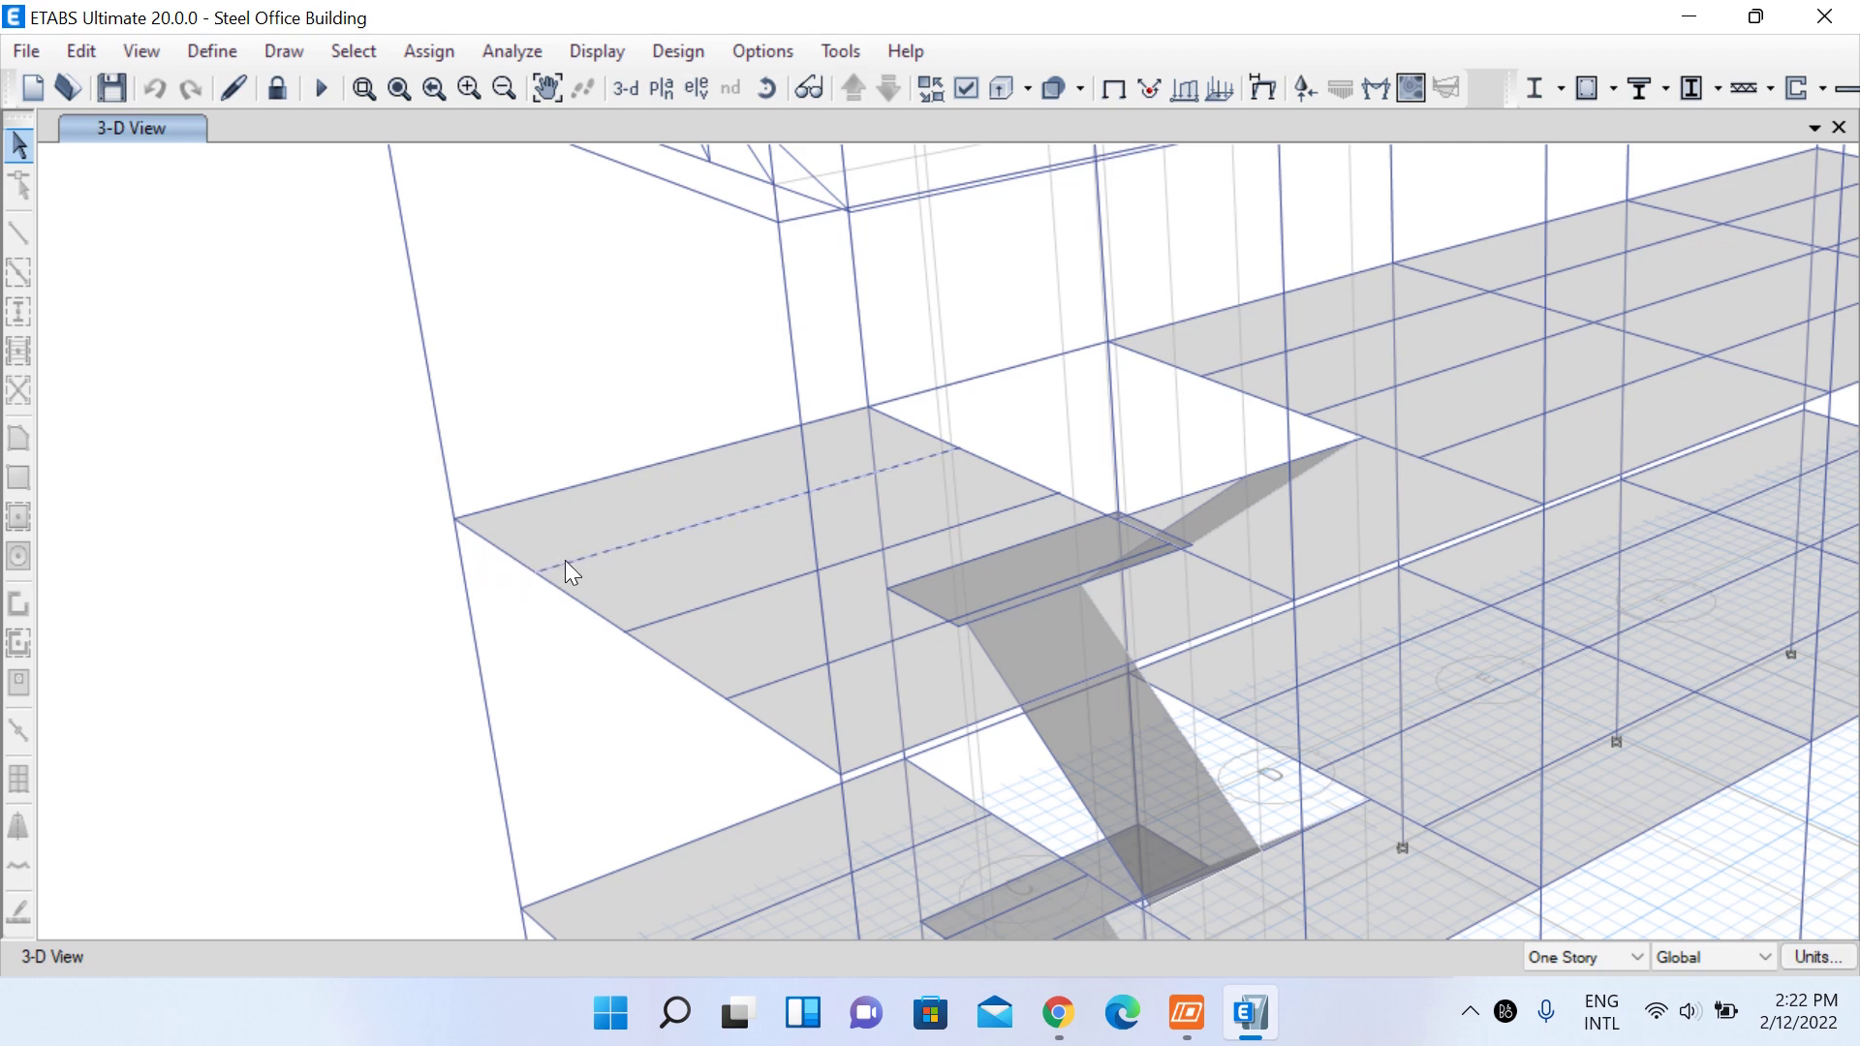
left_click(512, 559)
left_click(1374, 90)
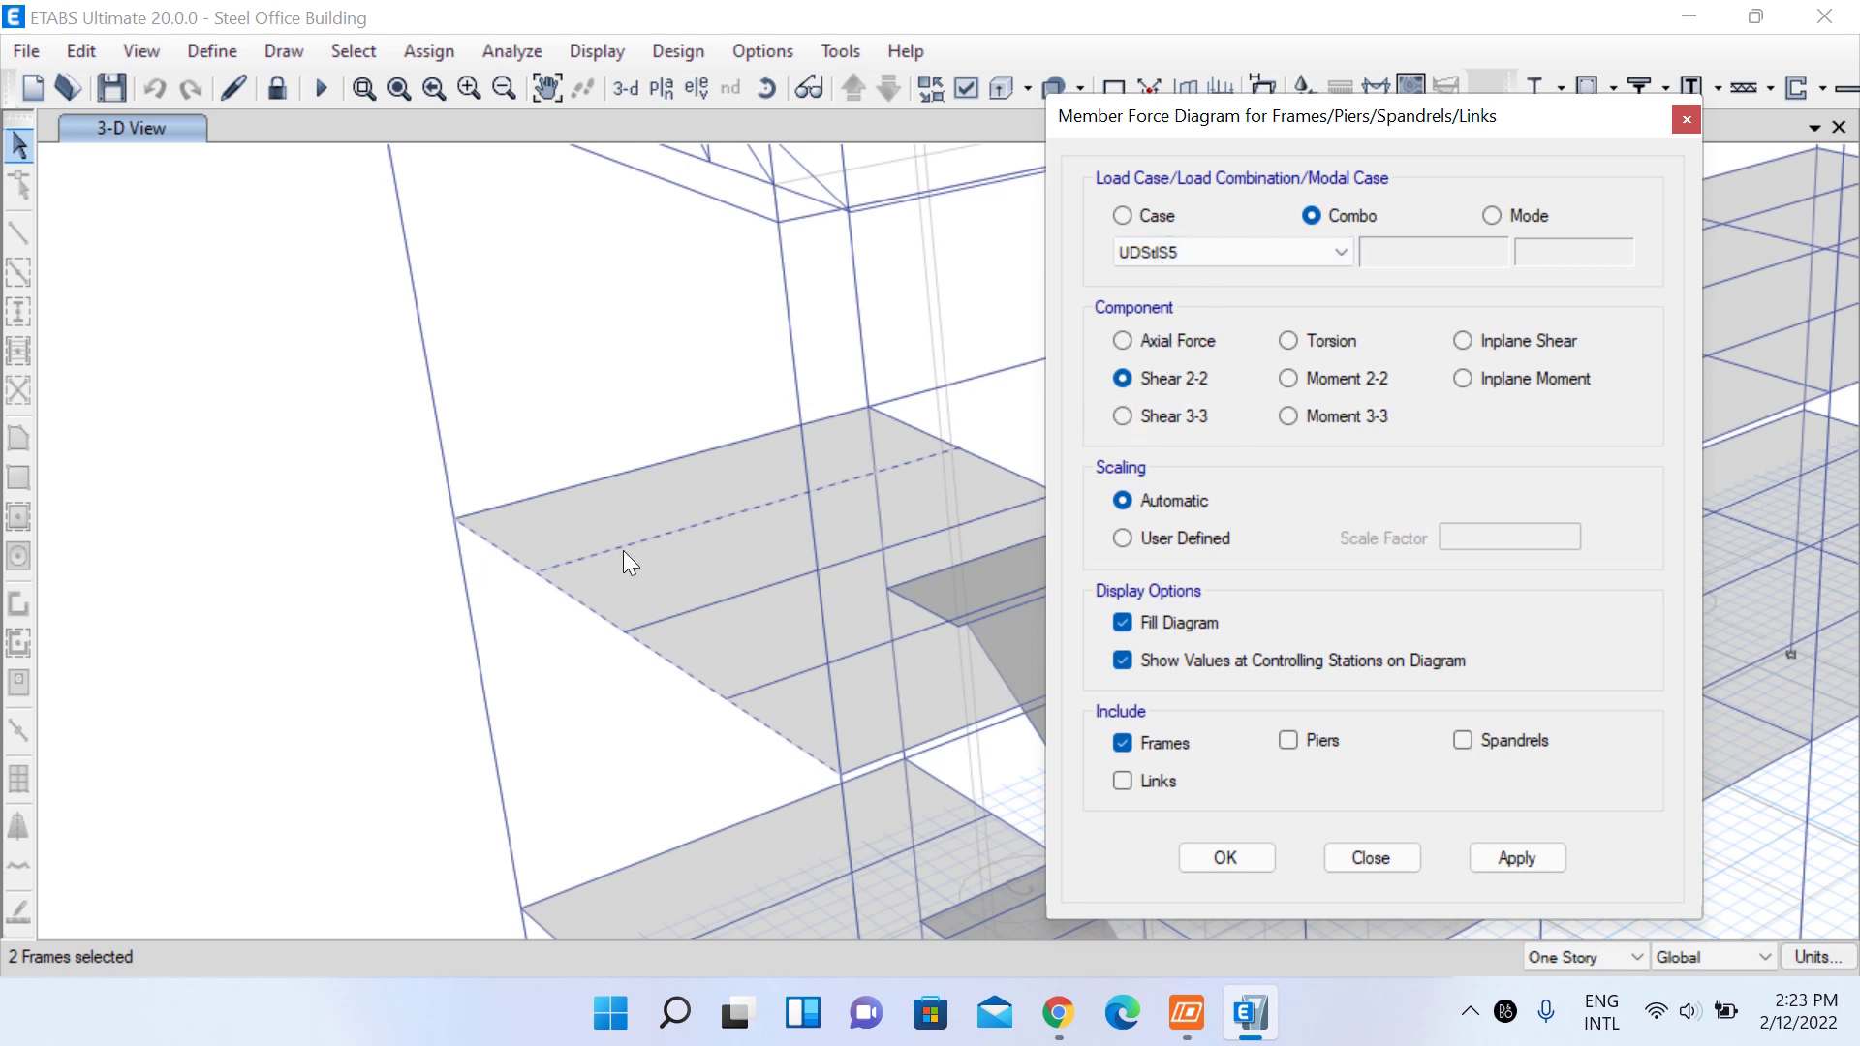
left_click(1252, 860)
scroll(563, 583, "up", 2)
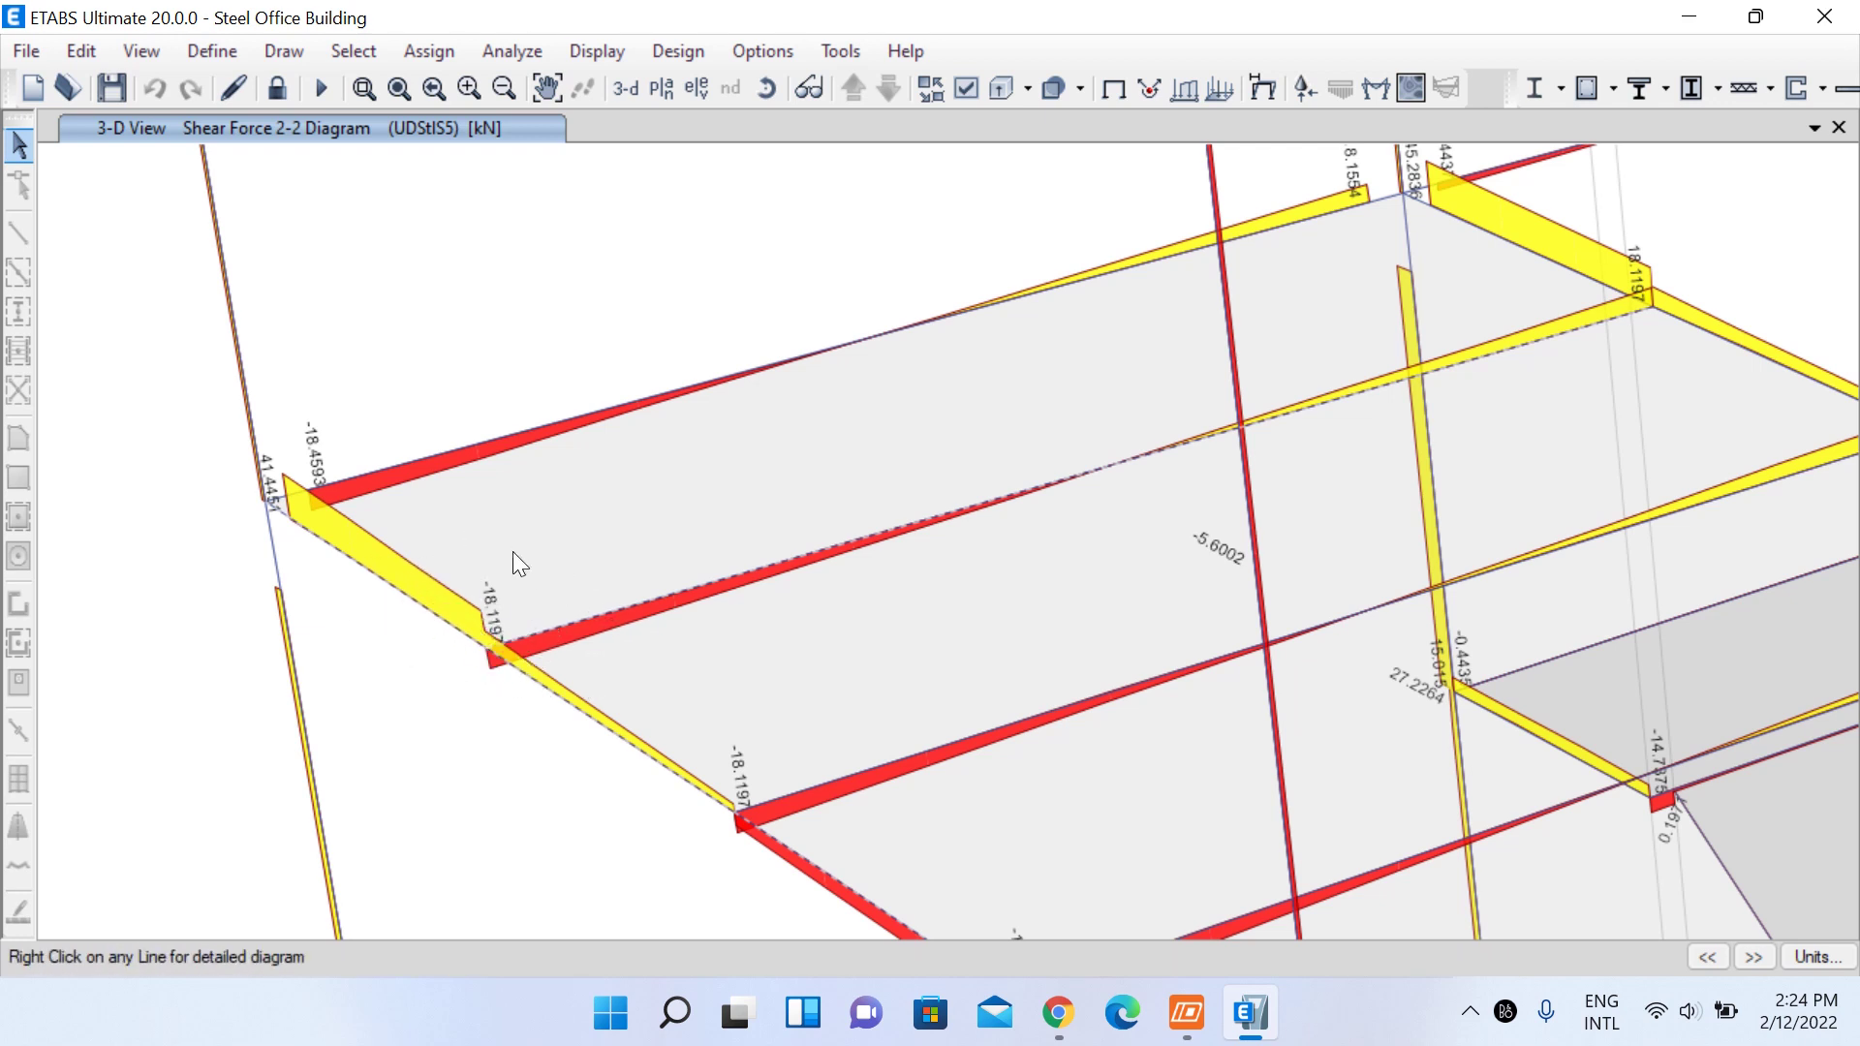
mouse_move(611, 610)
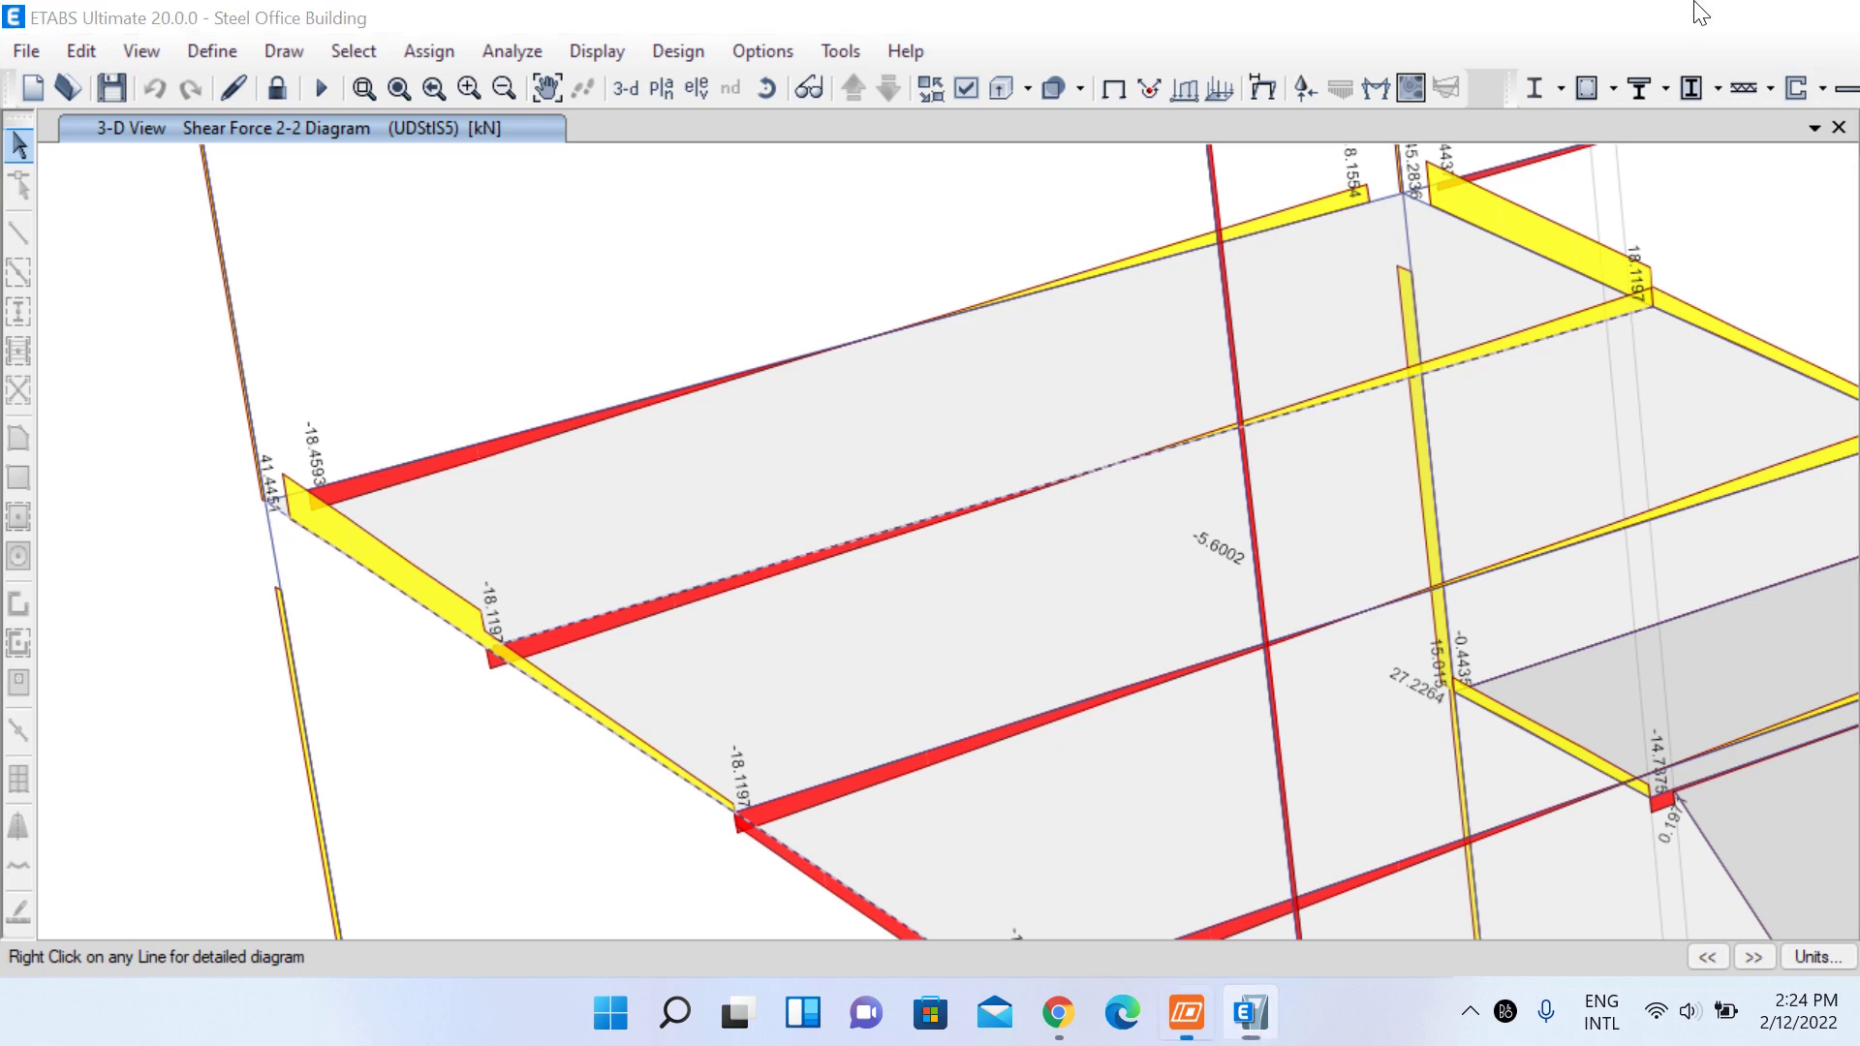
- Return to IDEA StatiCa and start a new project in the Connection application
left_click(1701, 13)
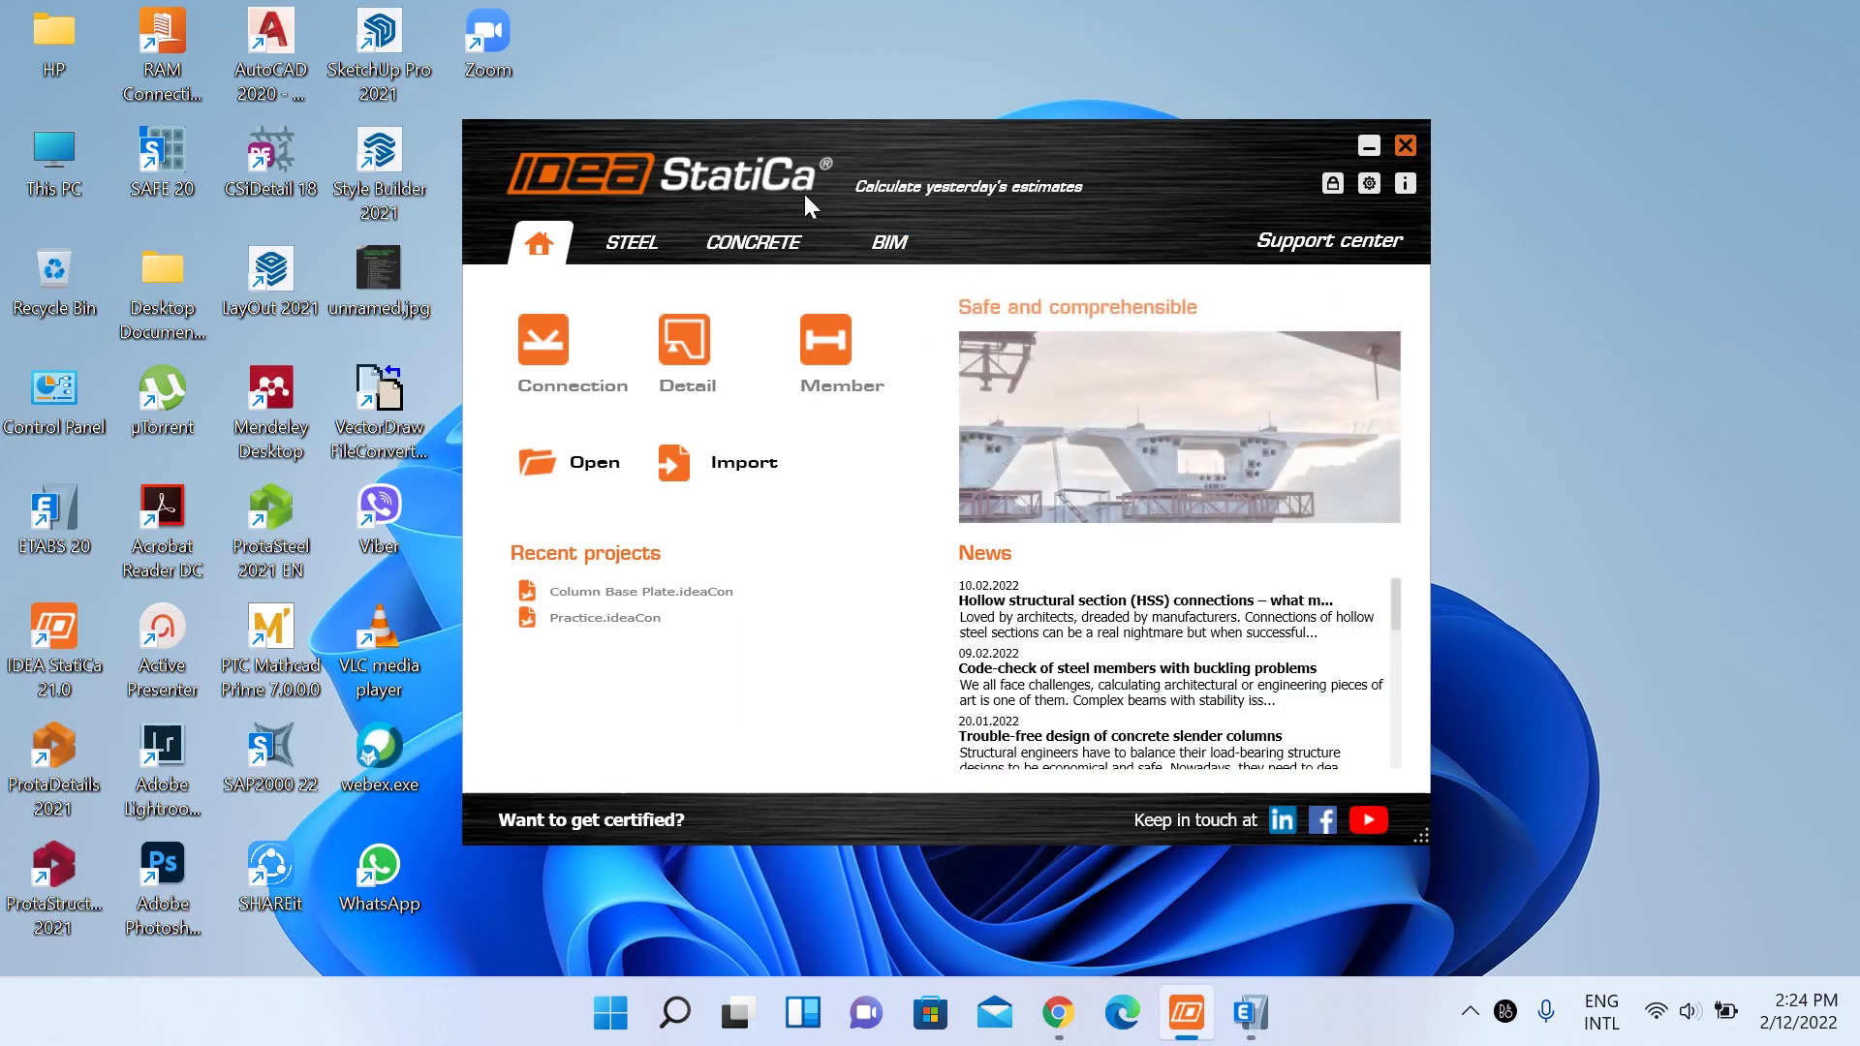
left_click(530, 376)
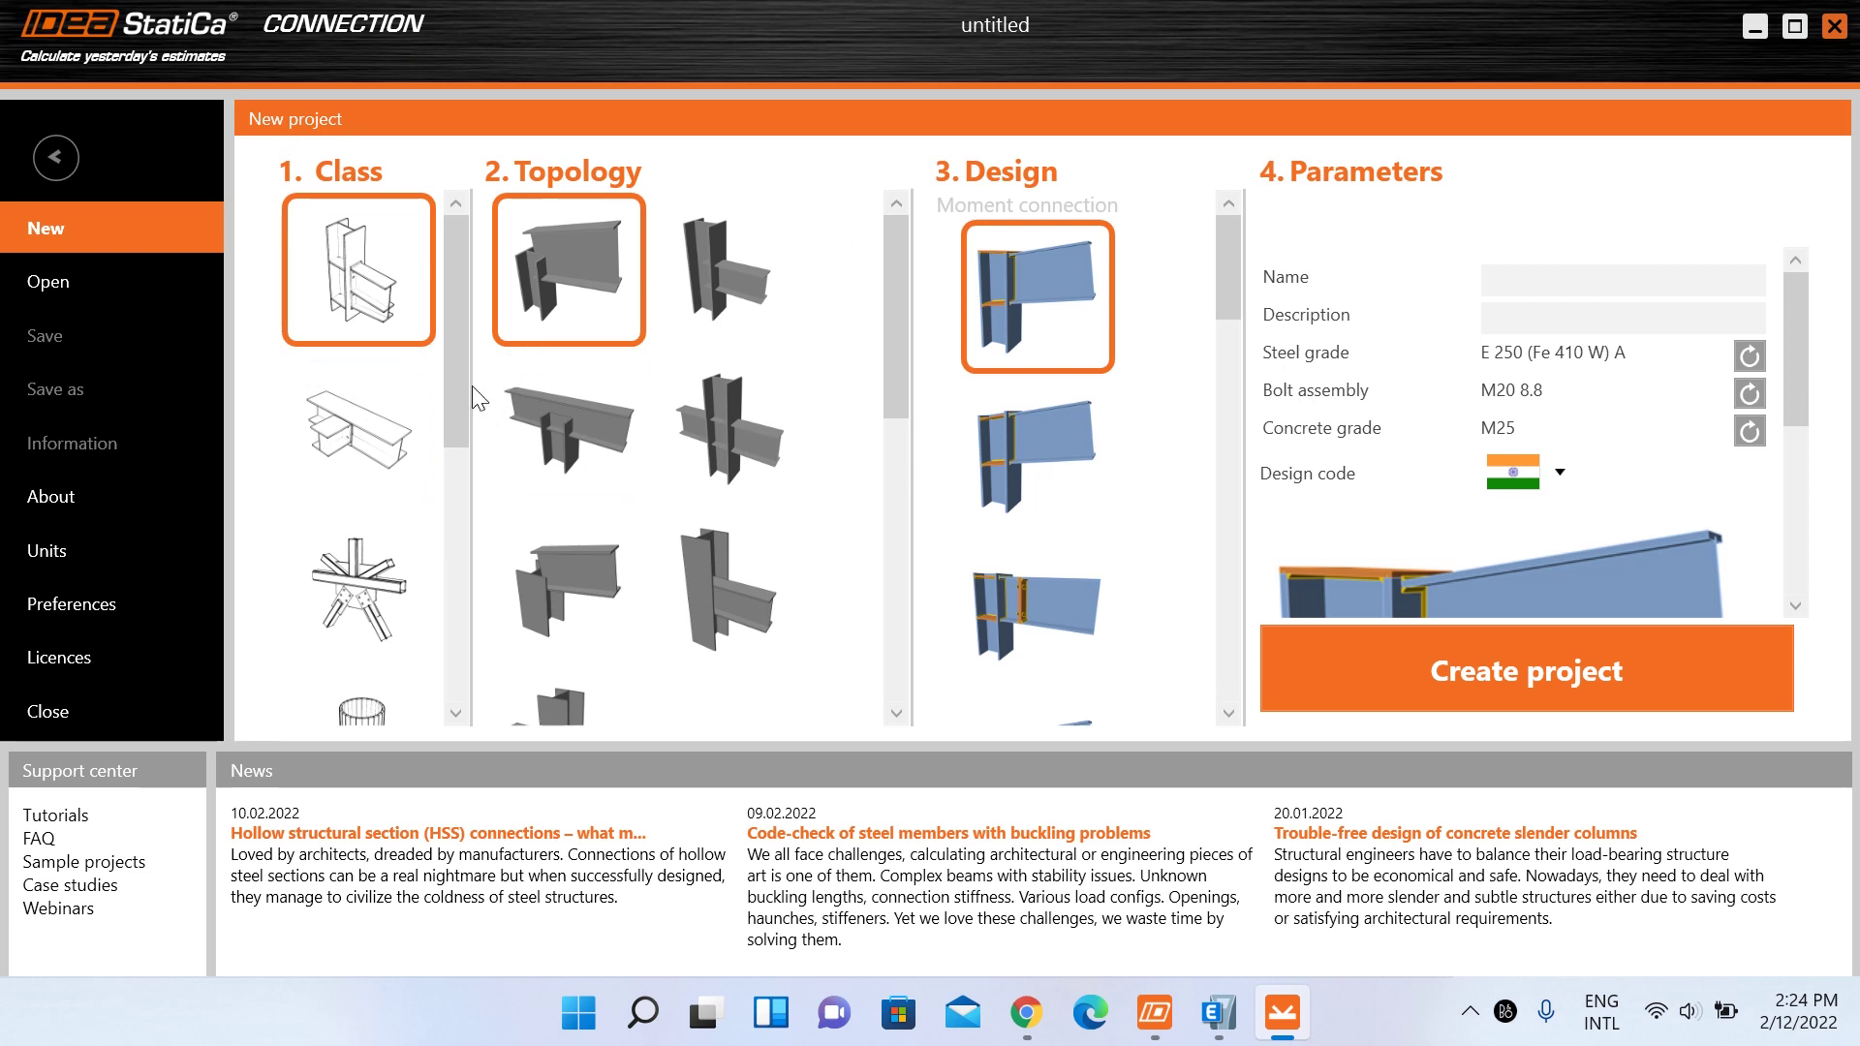
left_click_drag(461, 381, 448, 275)
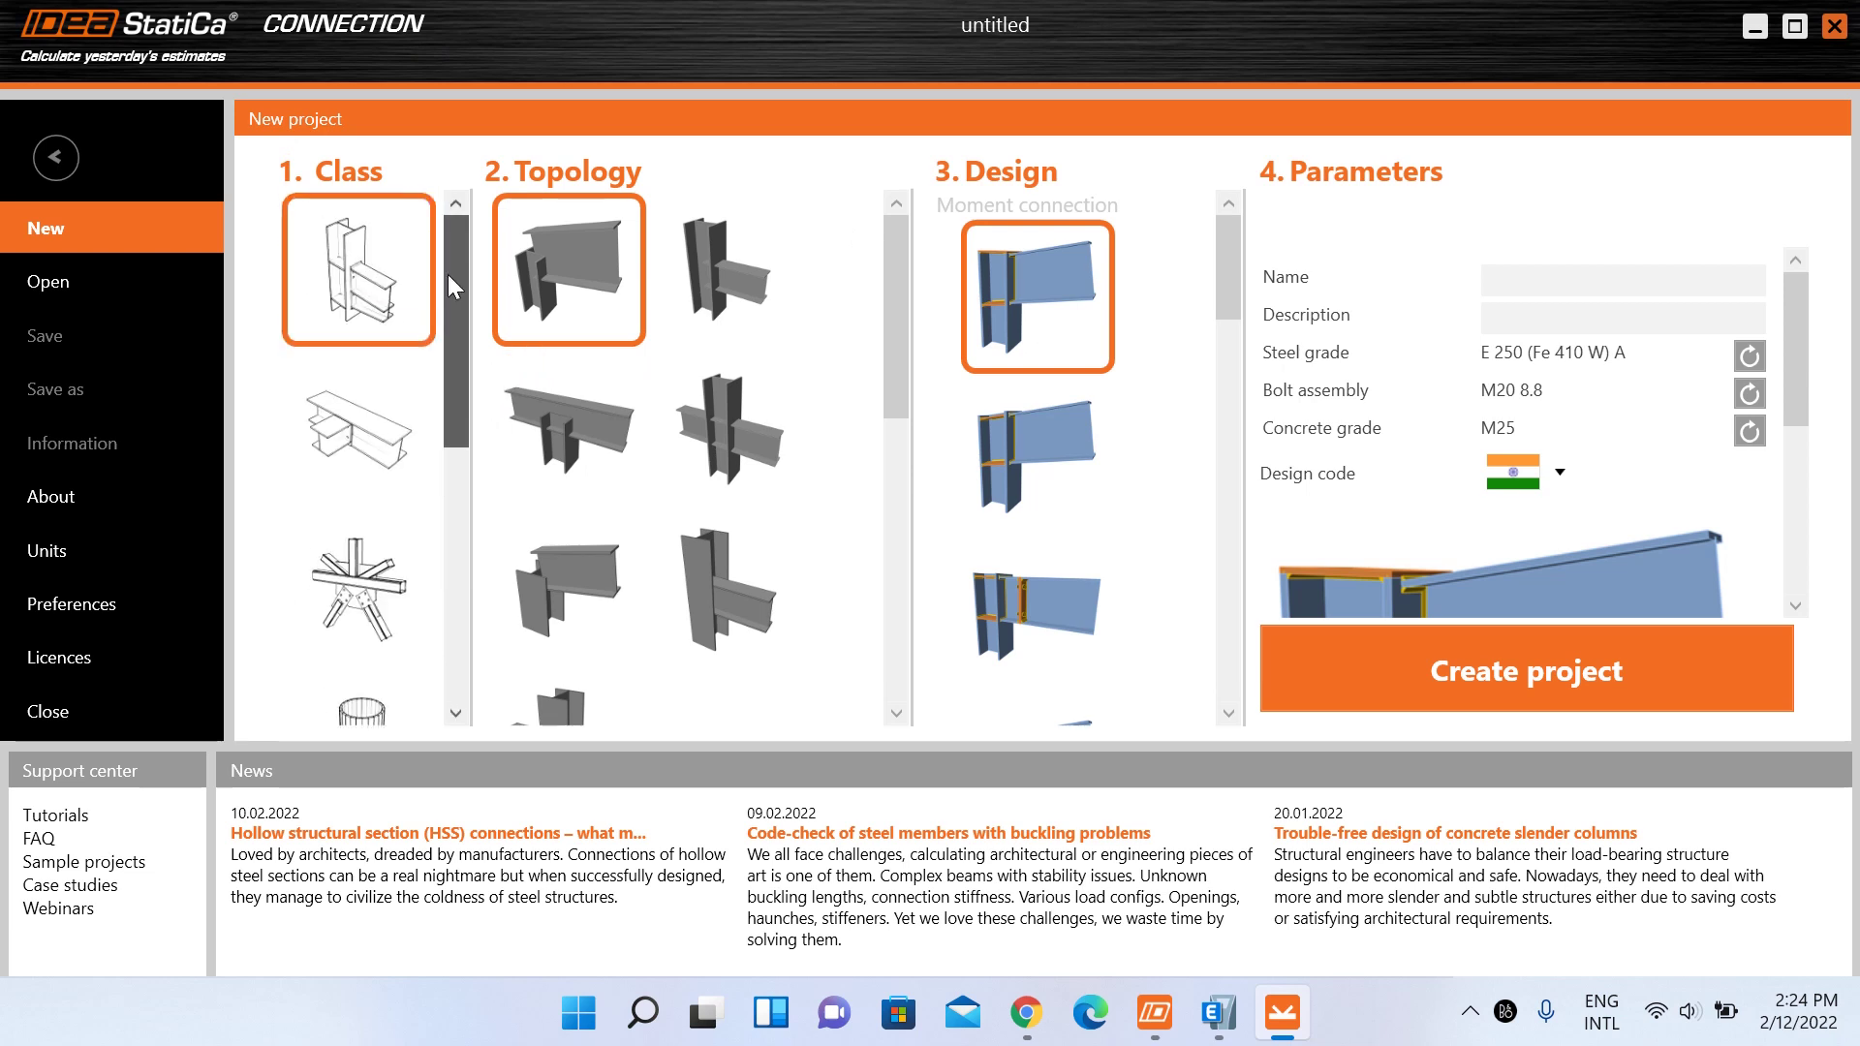
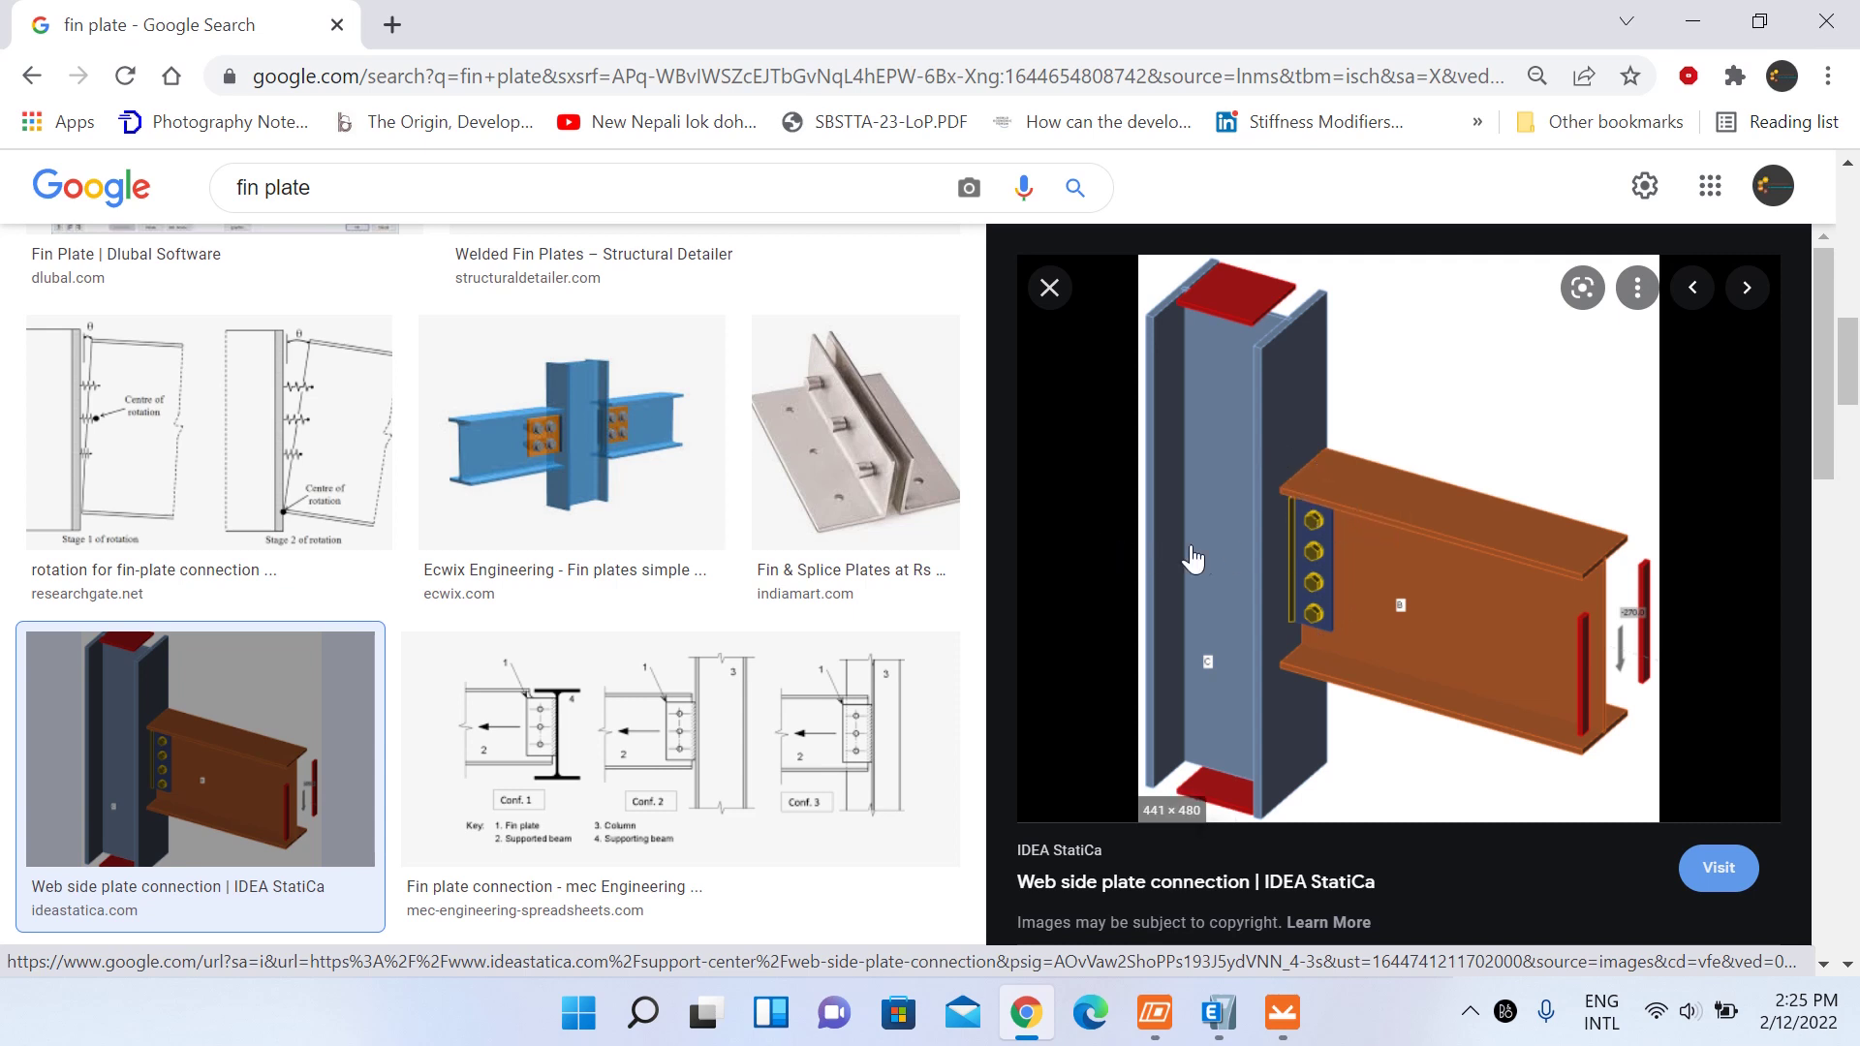
- Examine the fin plate image results in the browser, comparing connection arrangements, and return to the IDEA StatiCa Connection project setup
scroll(690, 719, "up", 1)
scroll(689, 719, "up", 5)
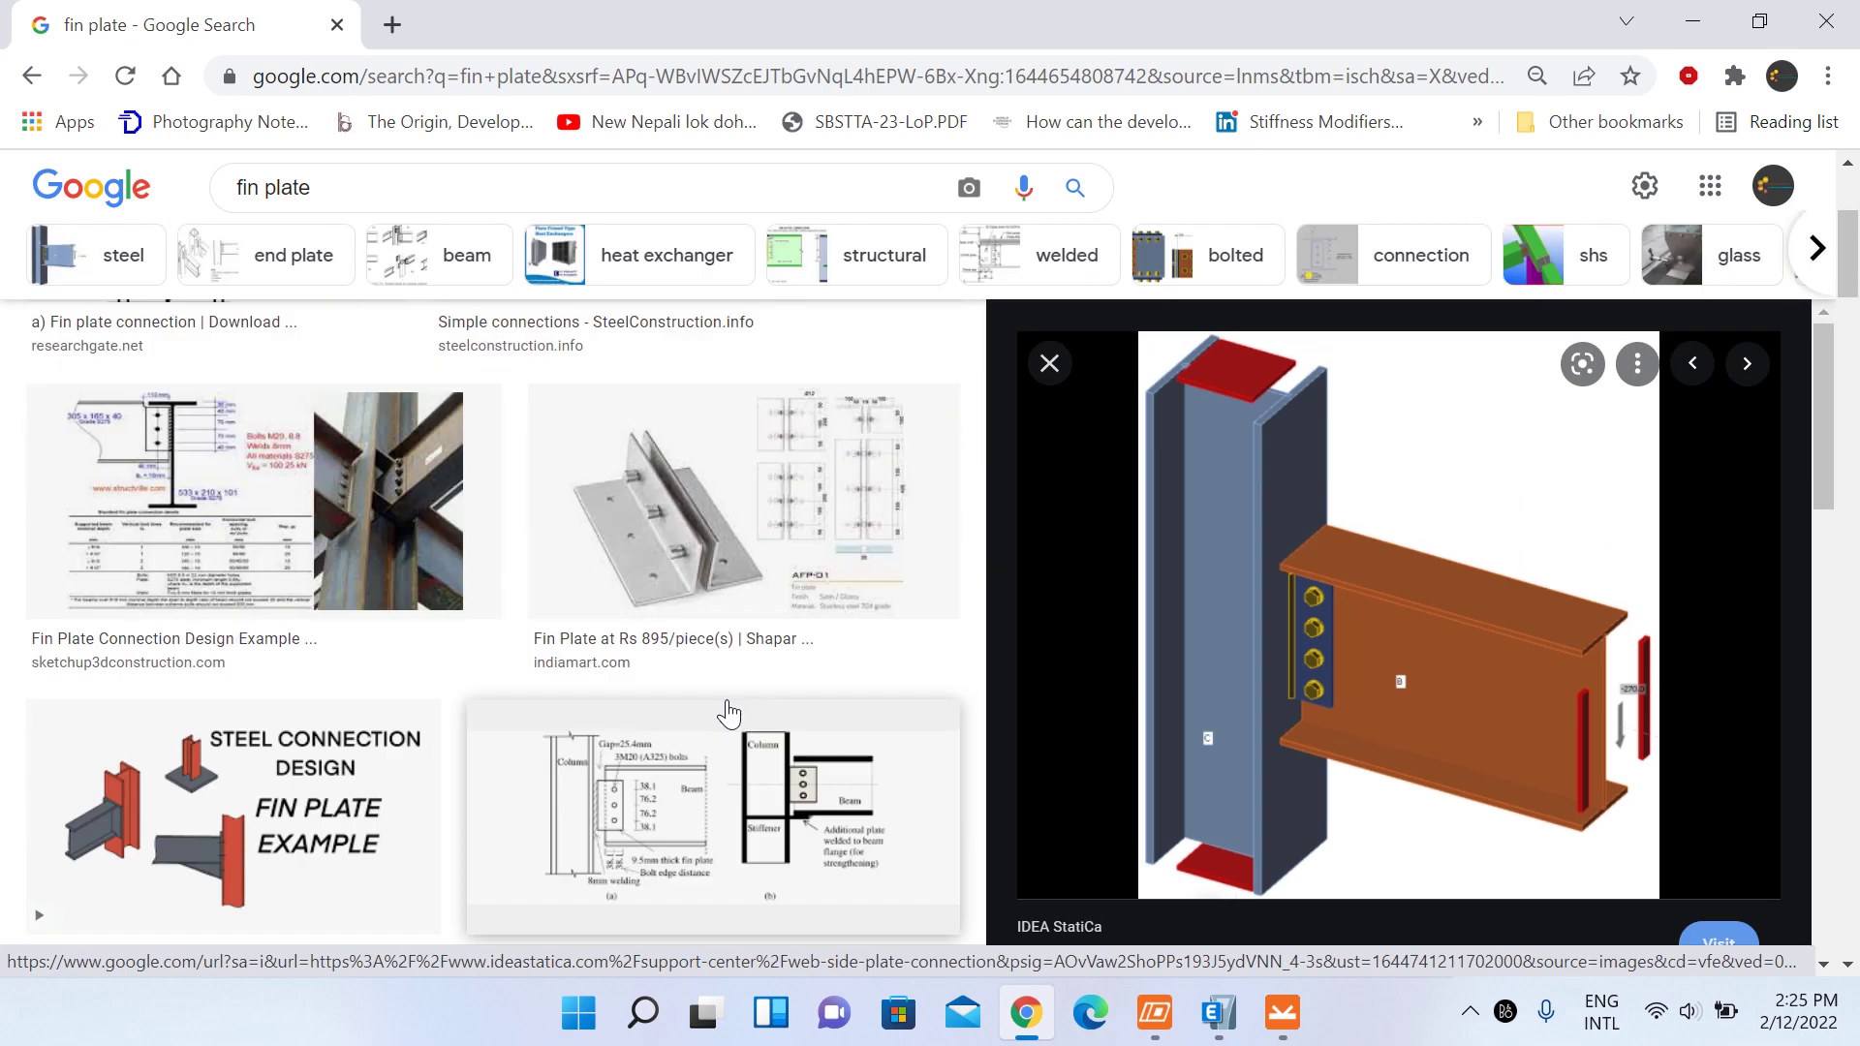
scroll(729, 714, "up", 1)
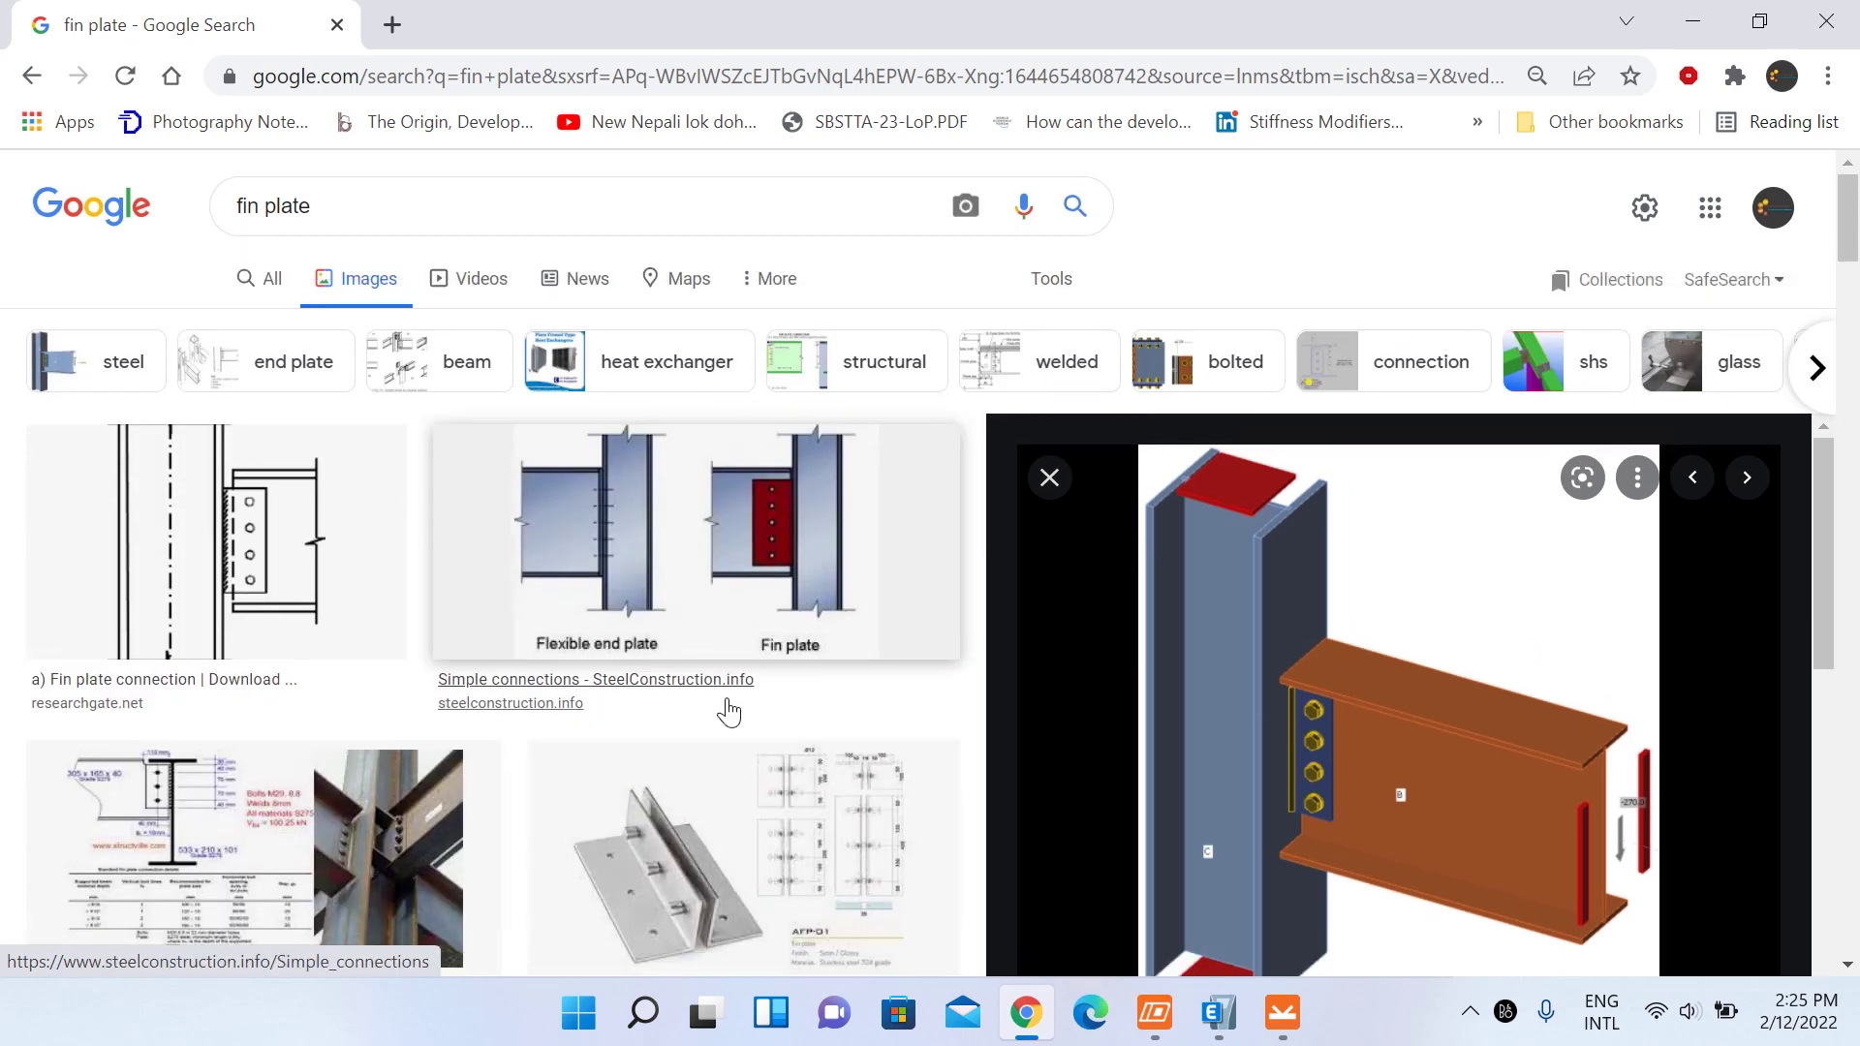
scroll(616, 645, "down", 5)
scroll(625, 666, "down", 15)
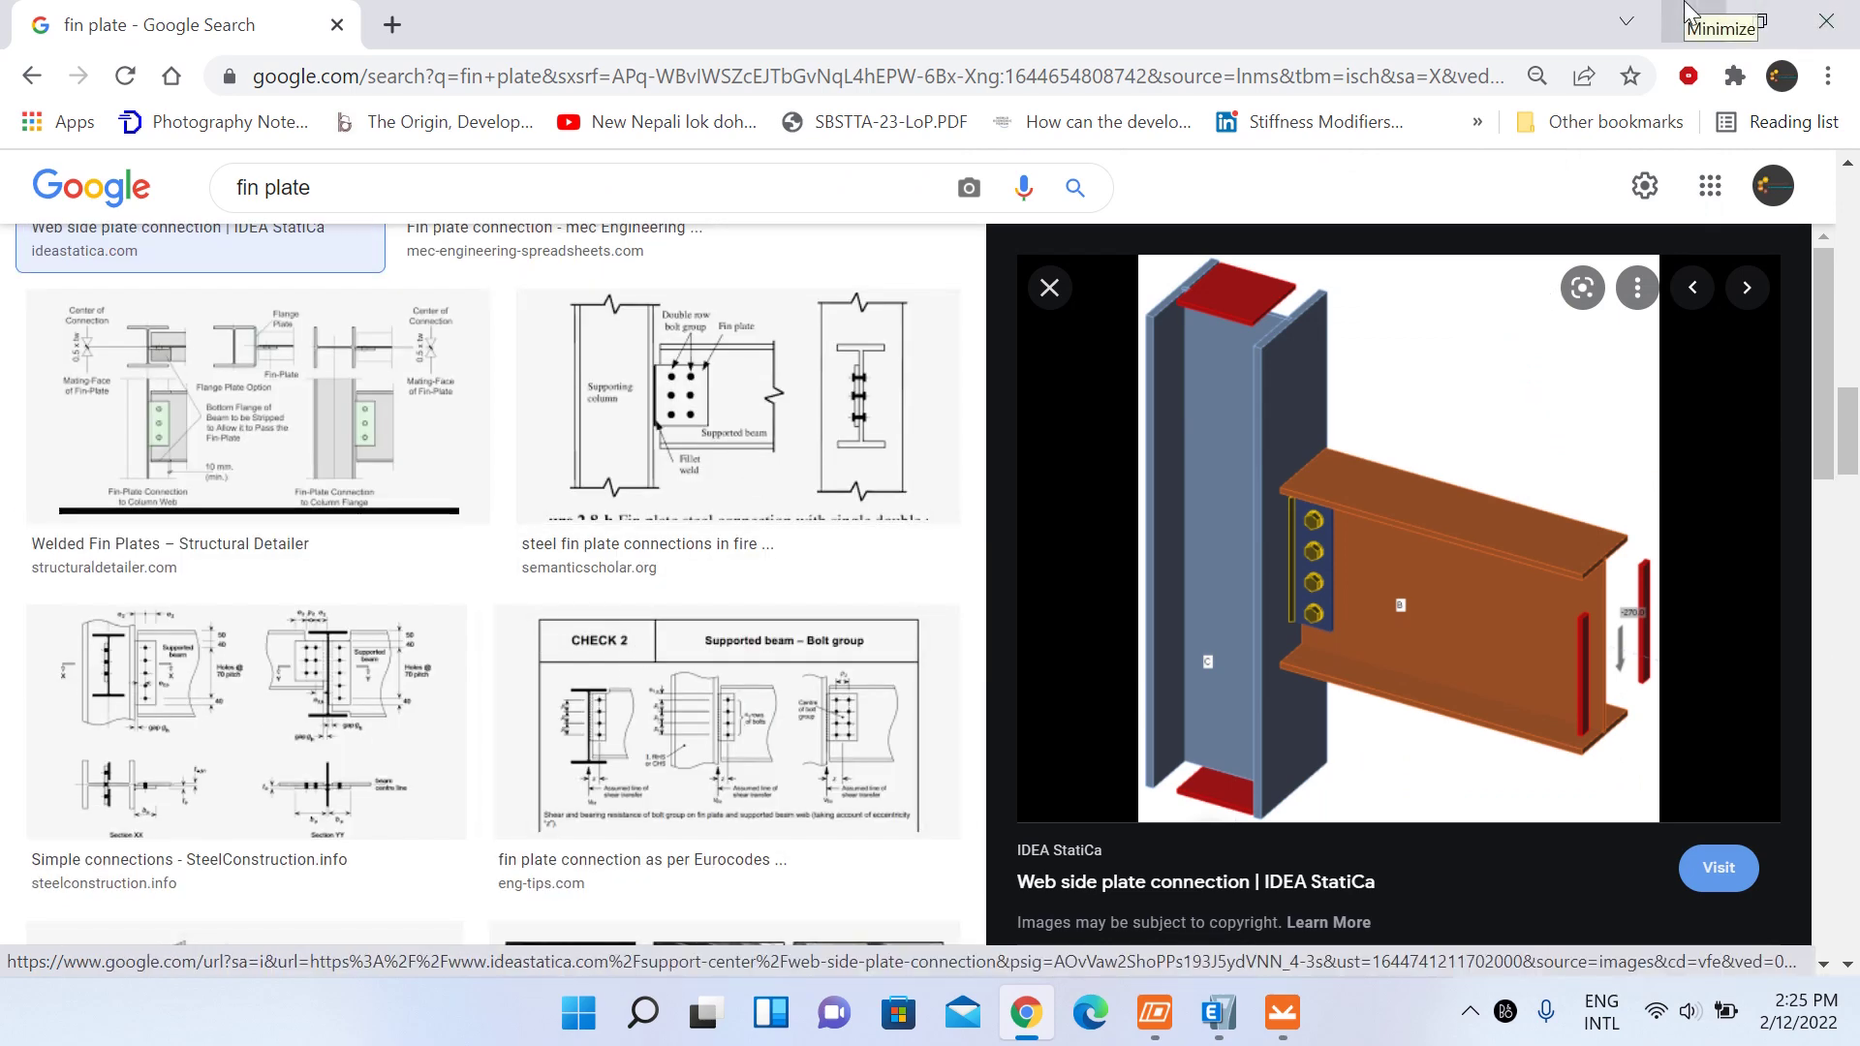
left_click(1685, 14)
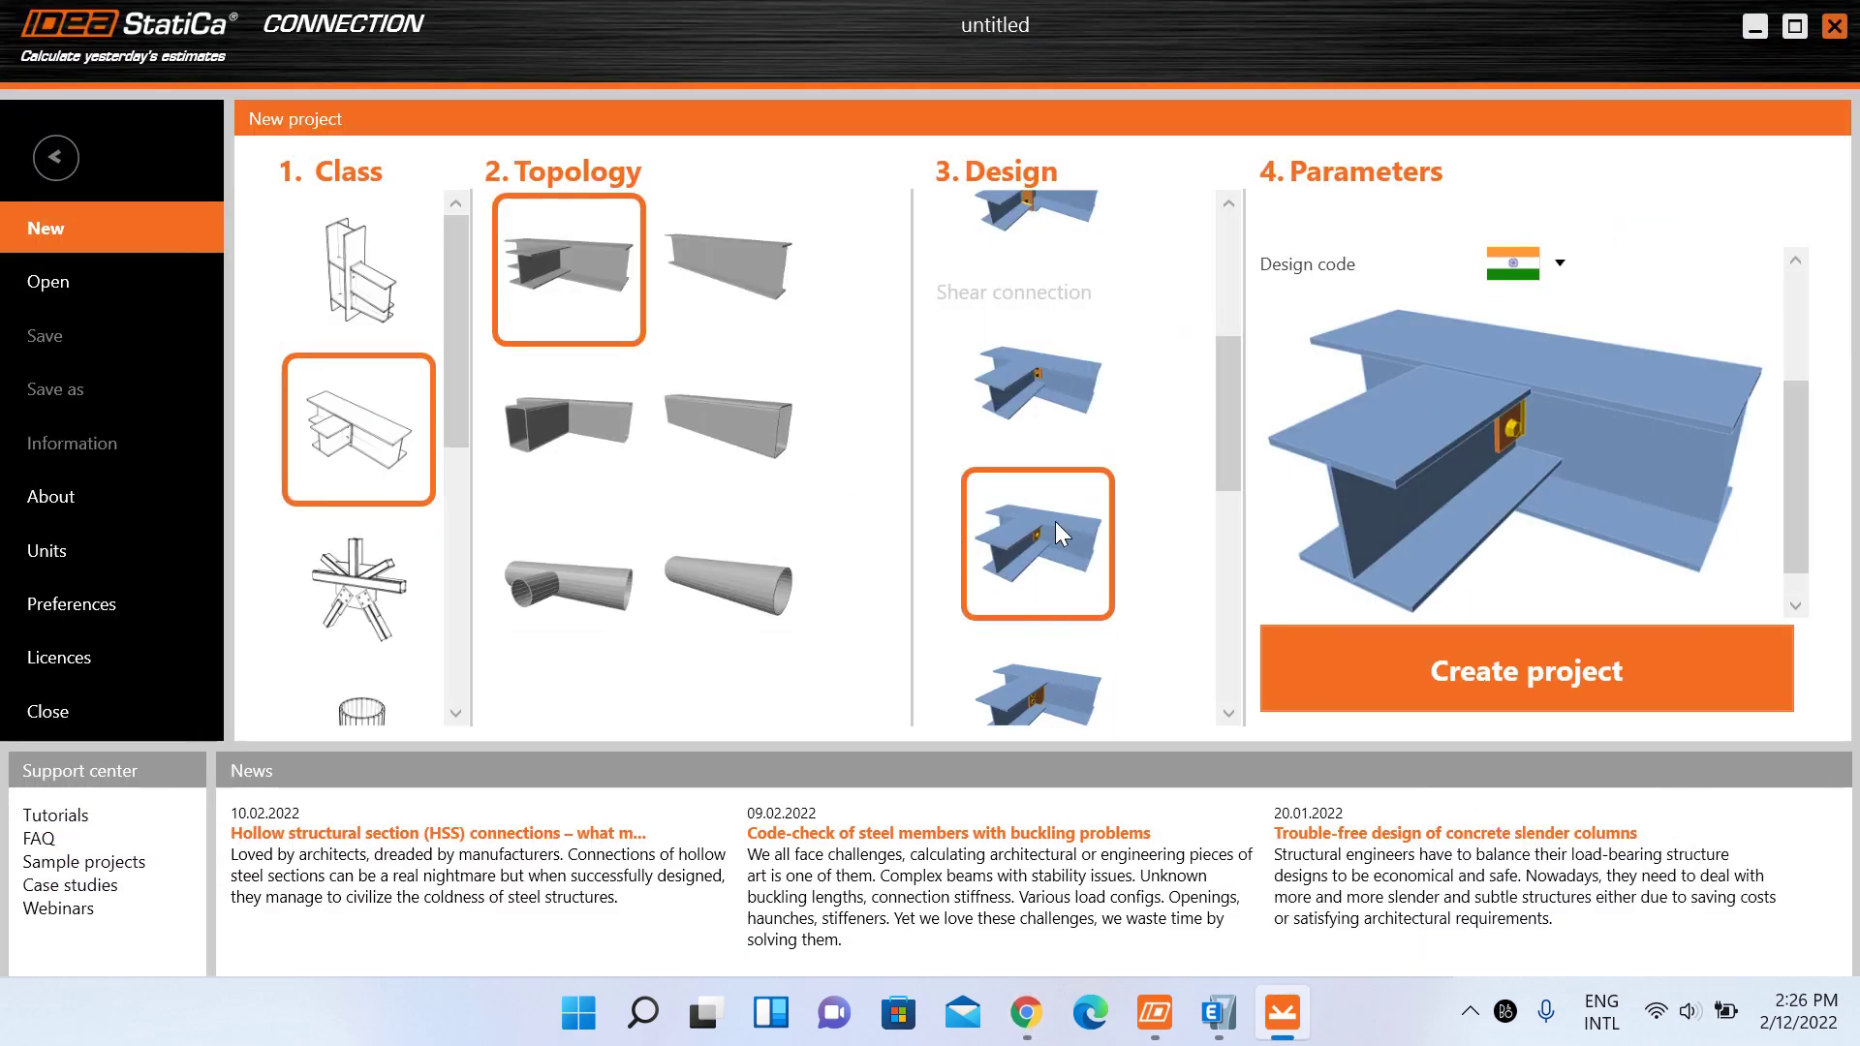
- Set the new project's name to Fin Plate Connection Design, its bolt assembly to M12 4.8 and its design code to Hong Kong
scroll(1508, 281, "up", 2)
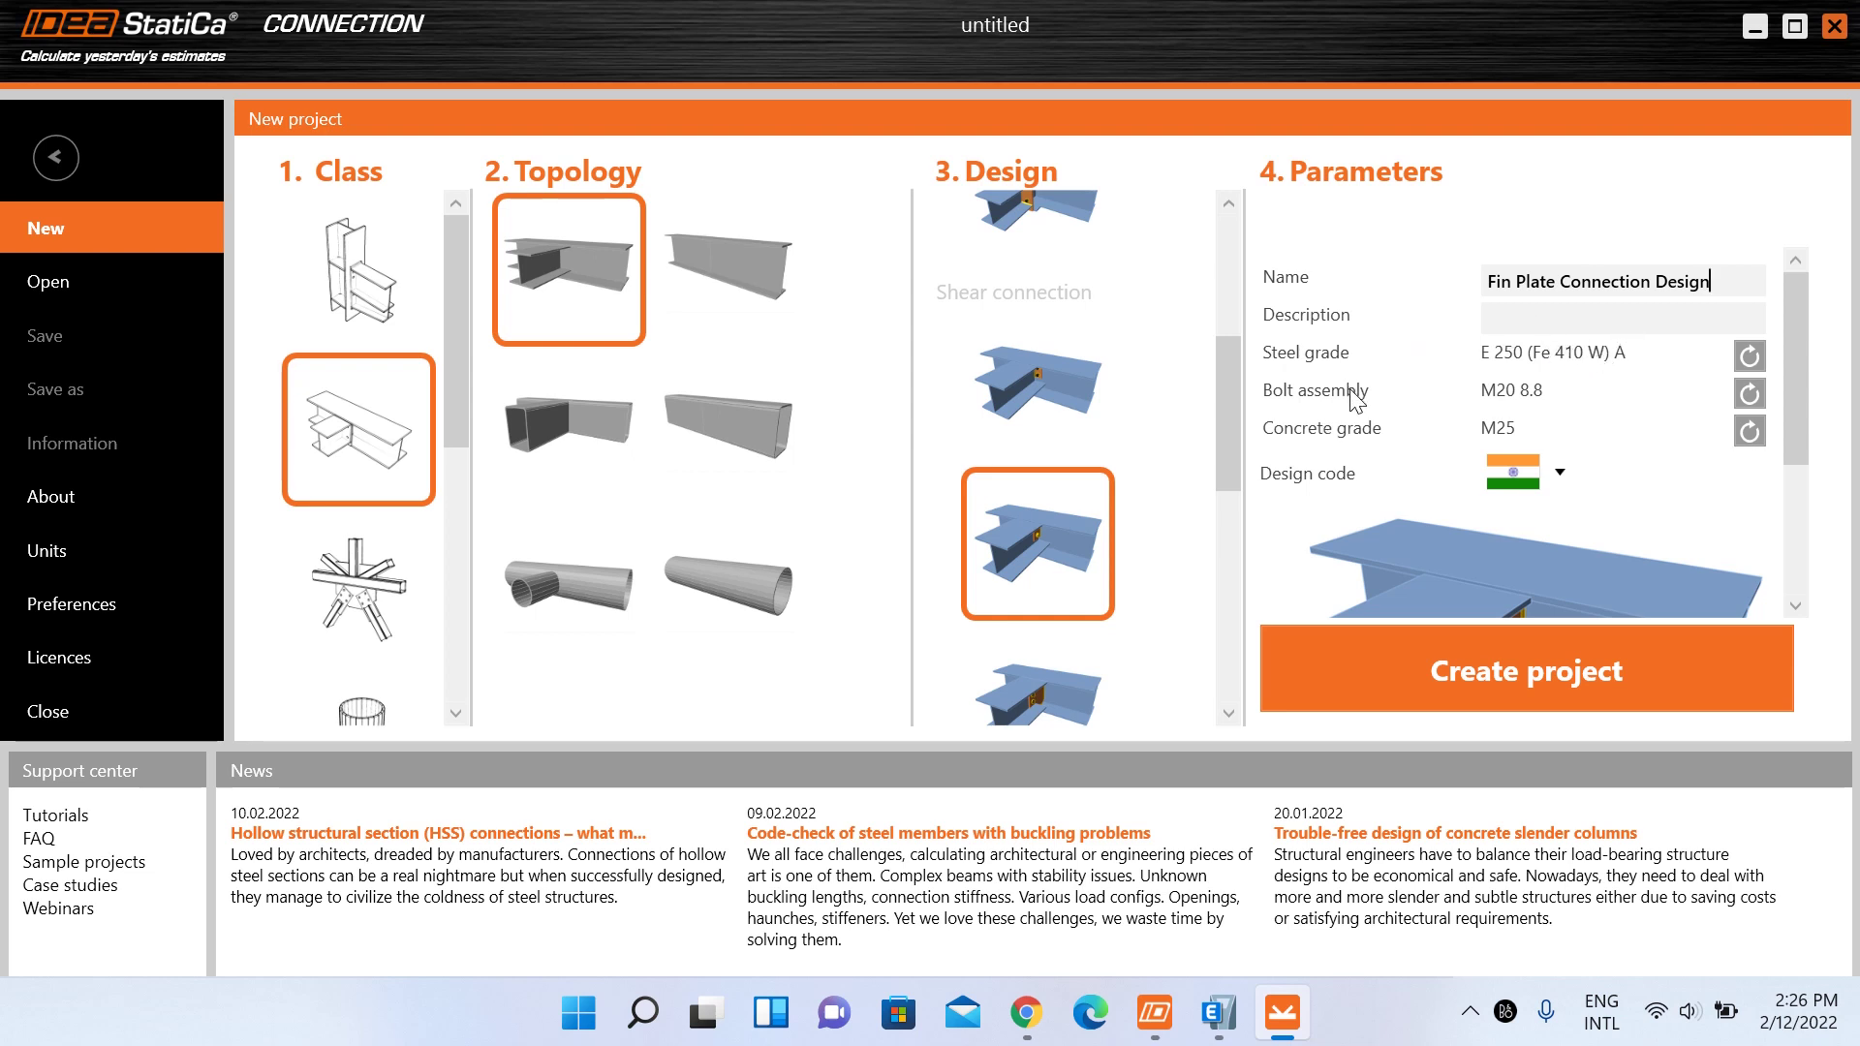
left_click(1749, 395)
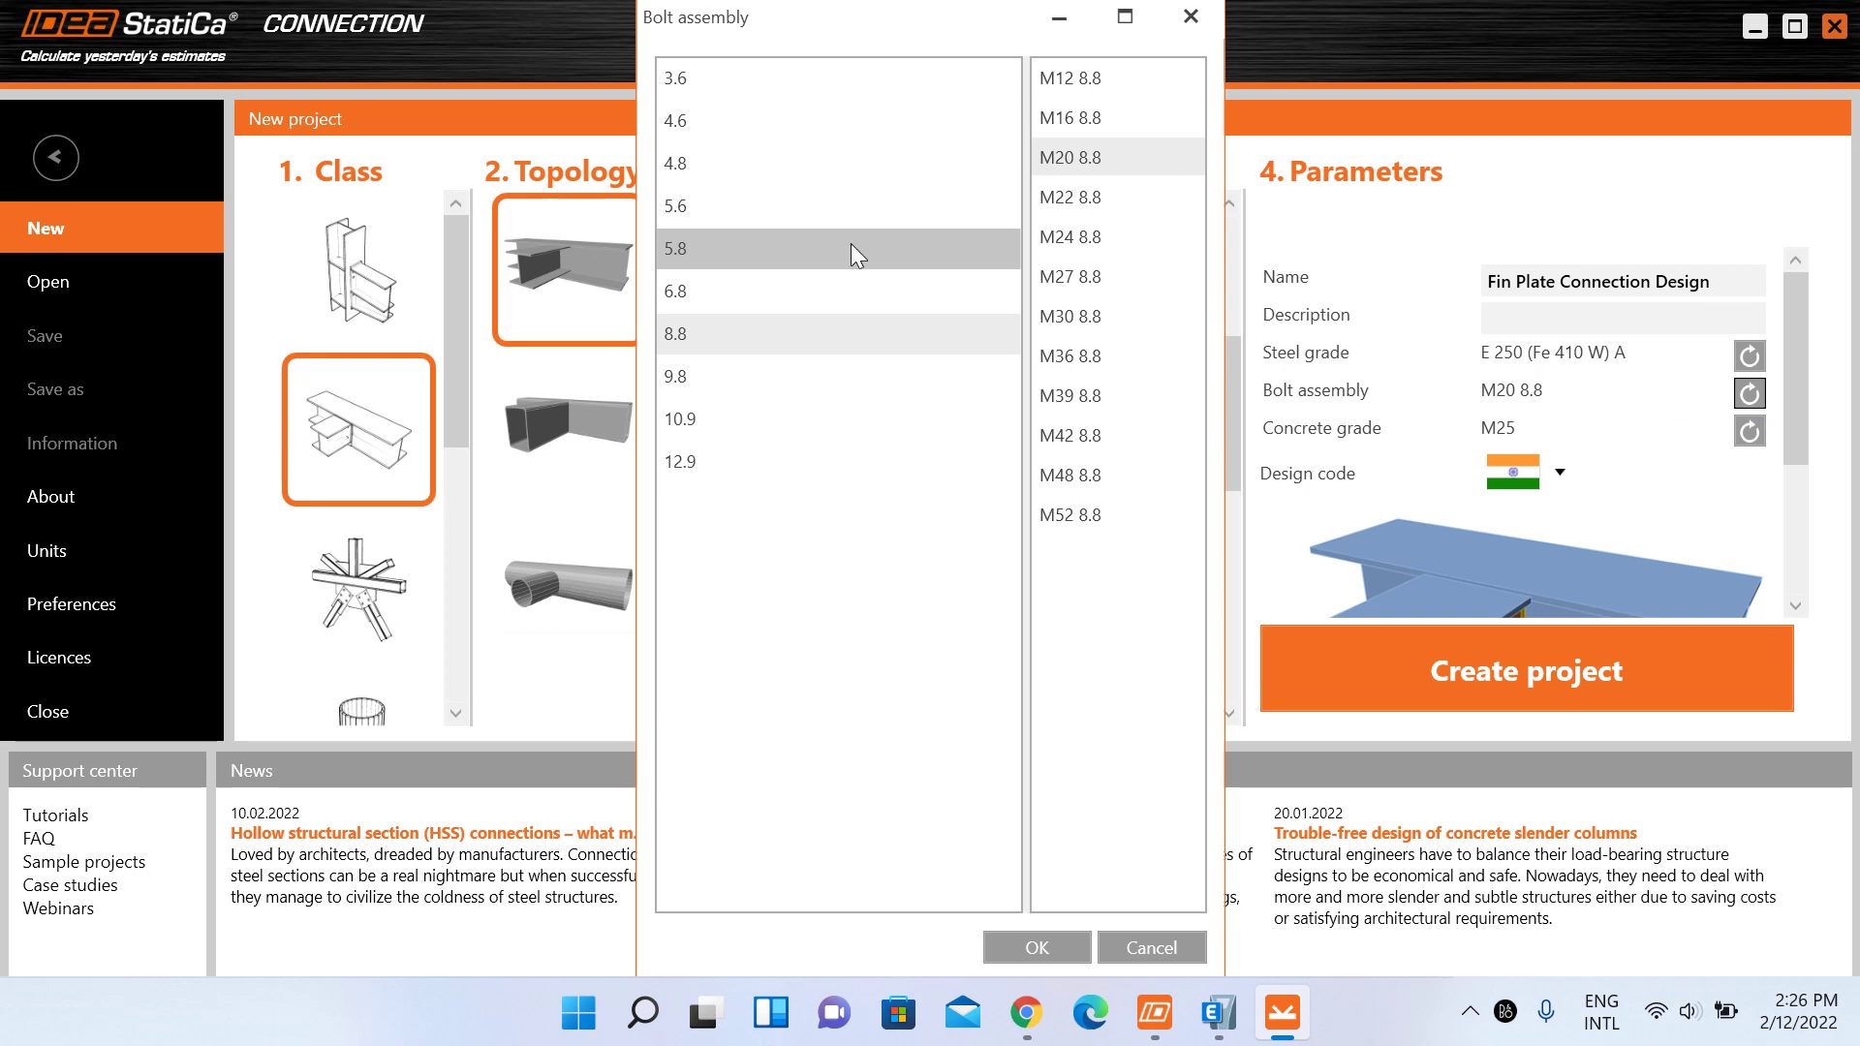
left_click(762, 151)
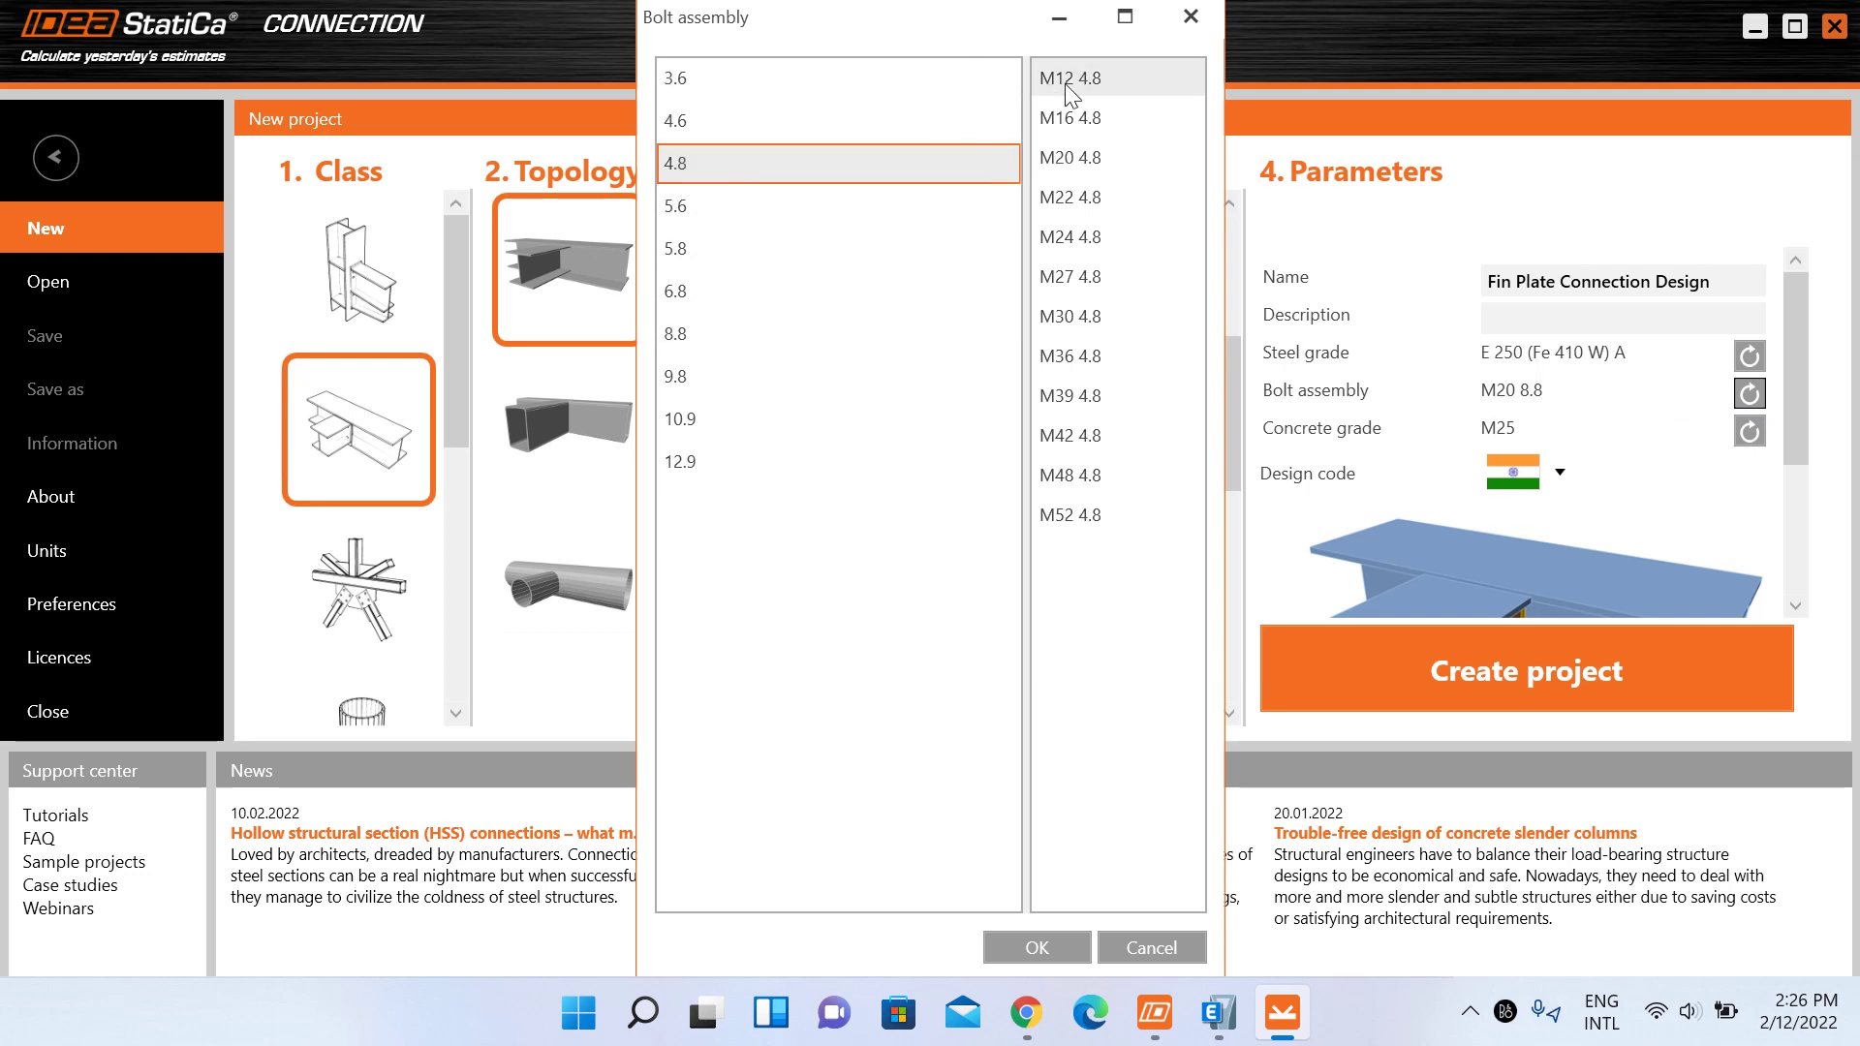
left_click(1099, 85)
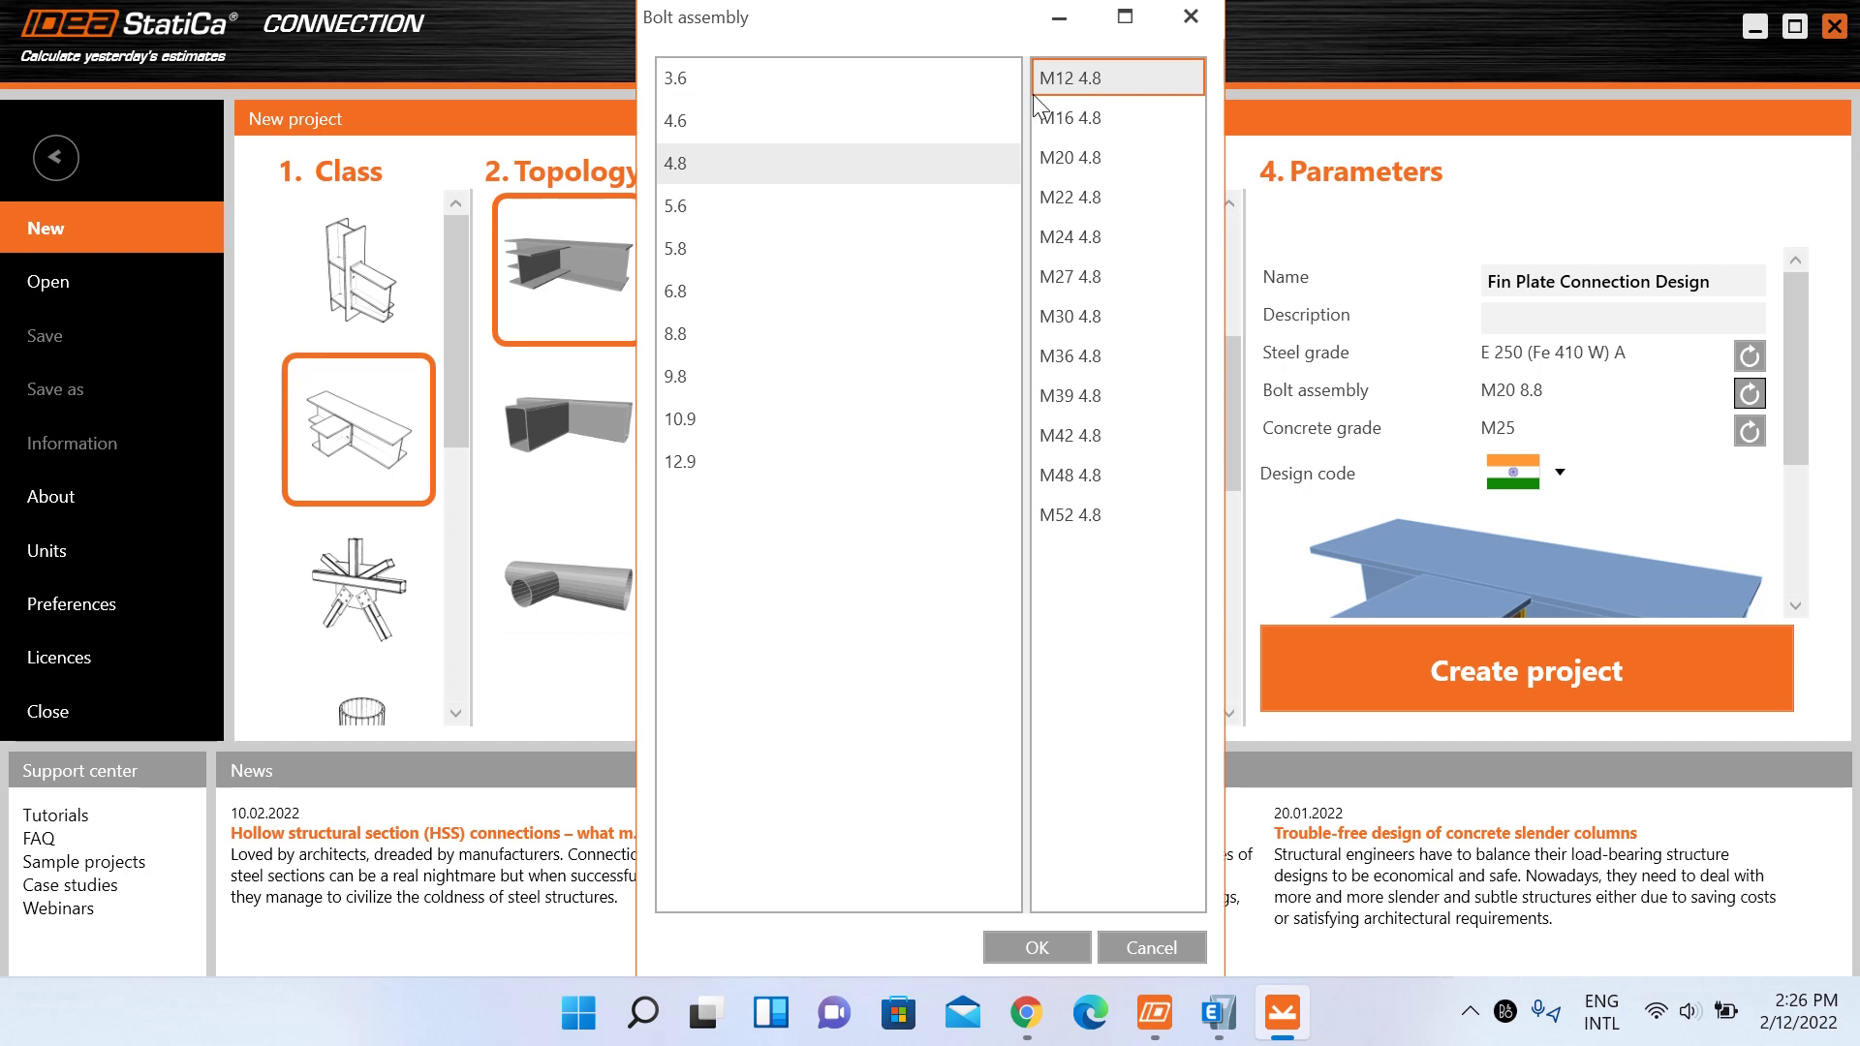
left_click(1042, 951)
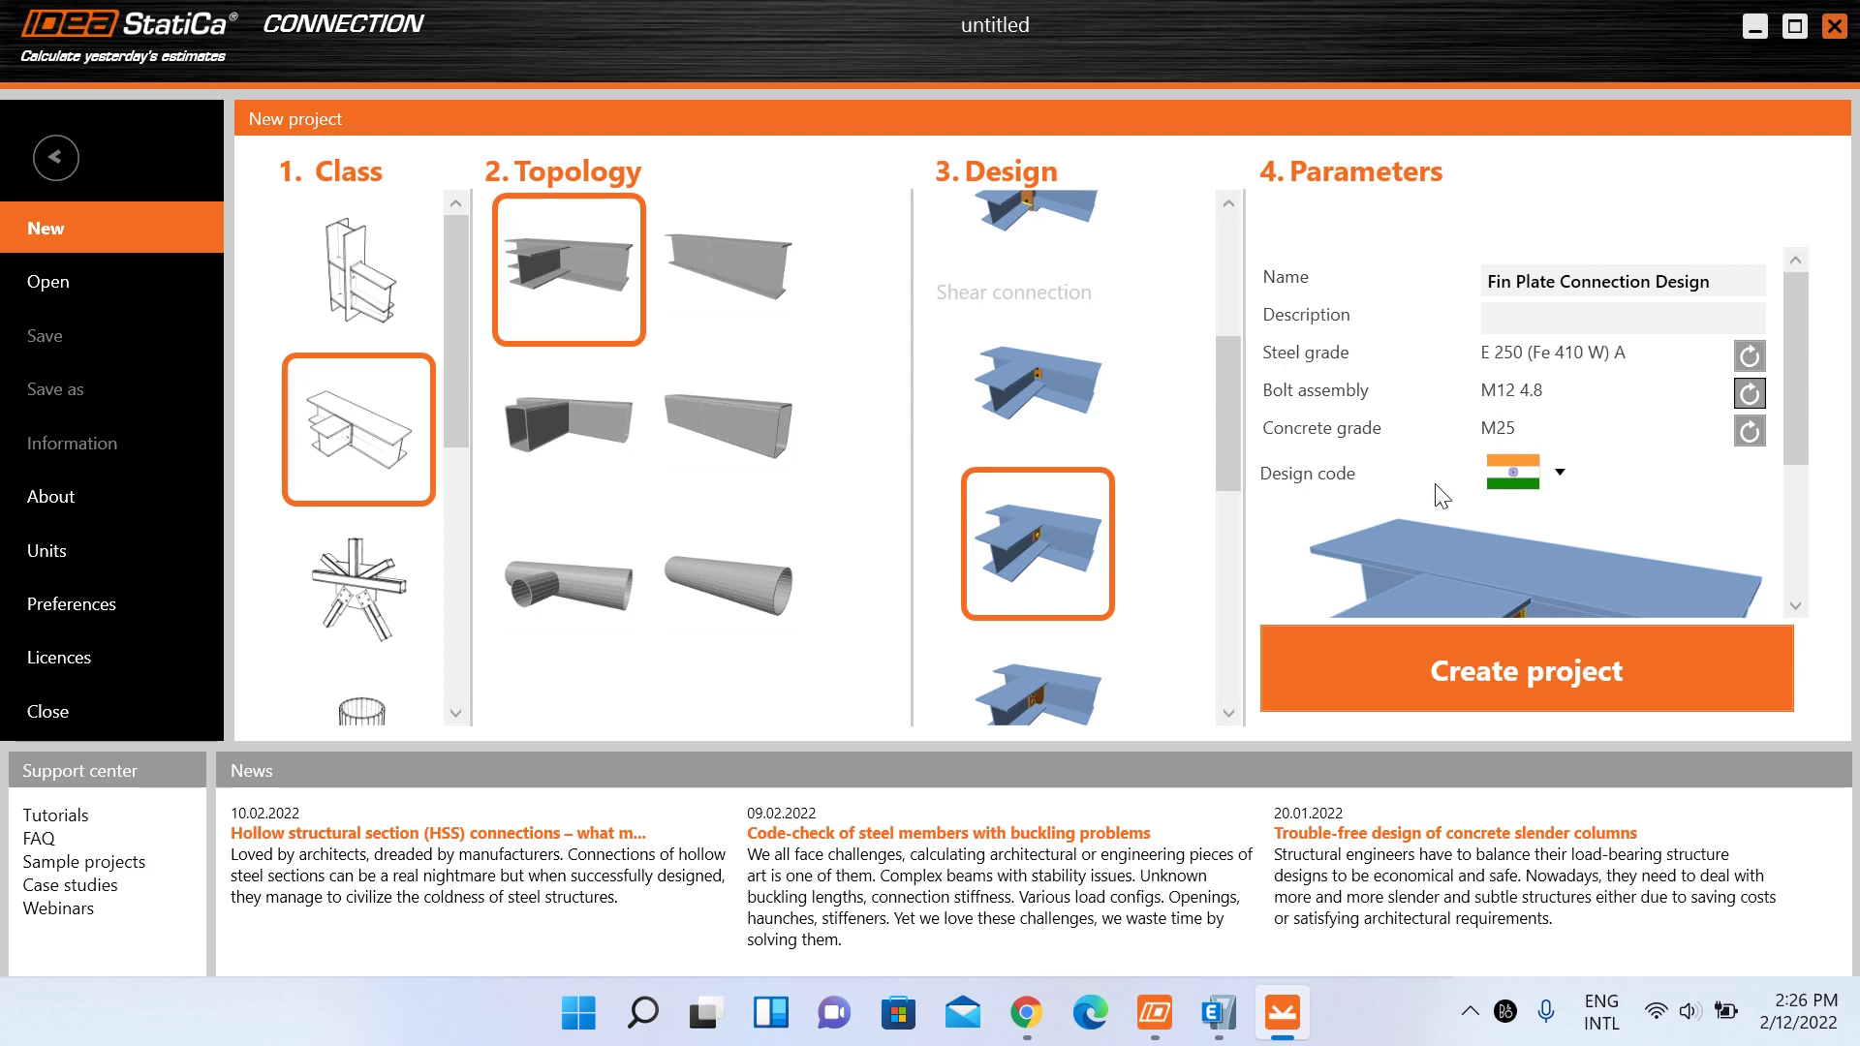
left_click(1561, 475)
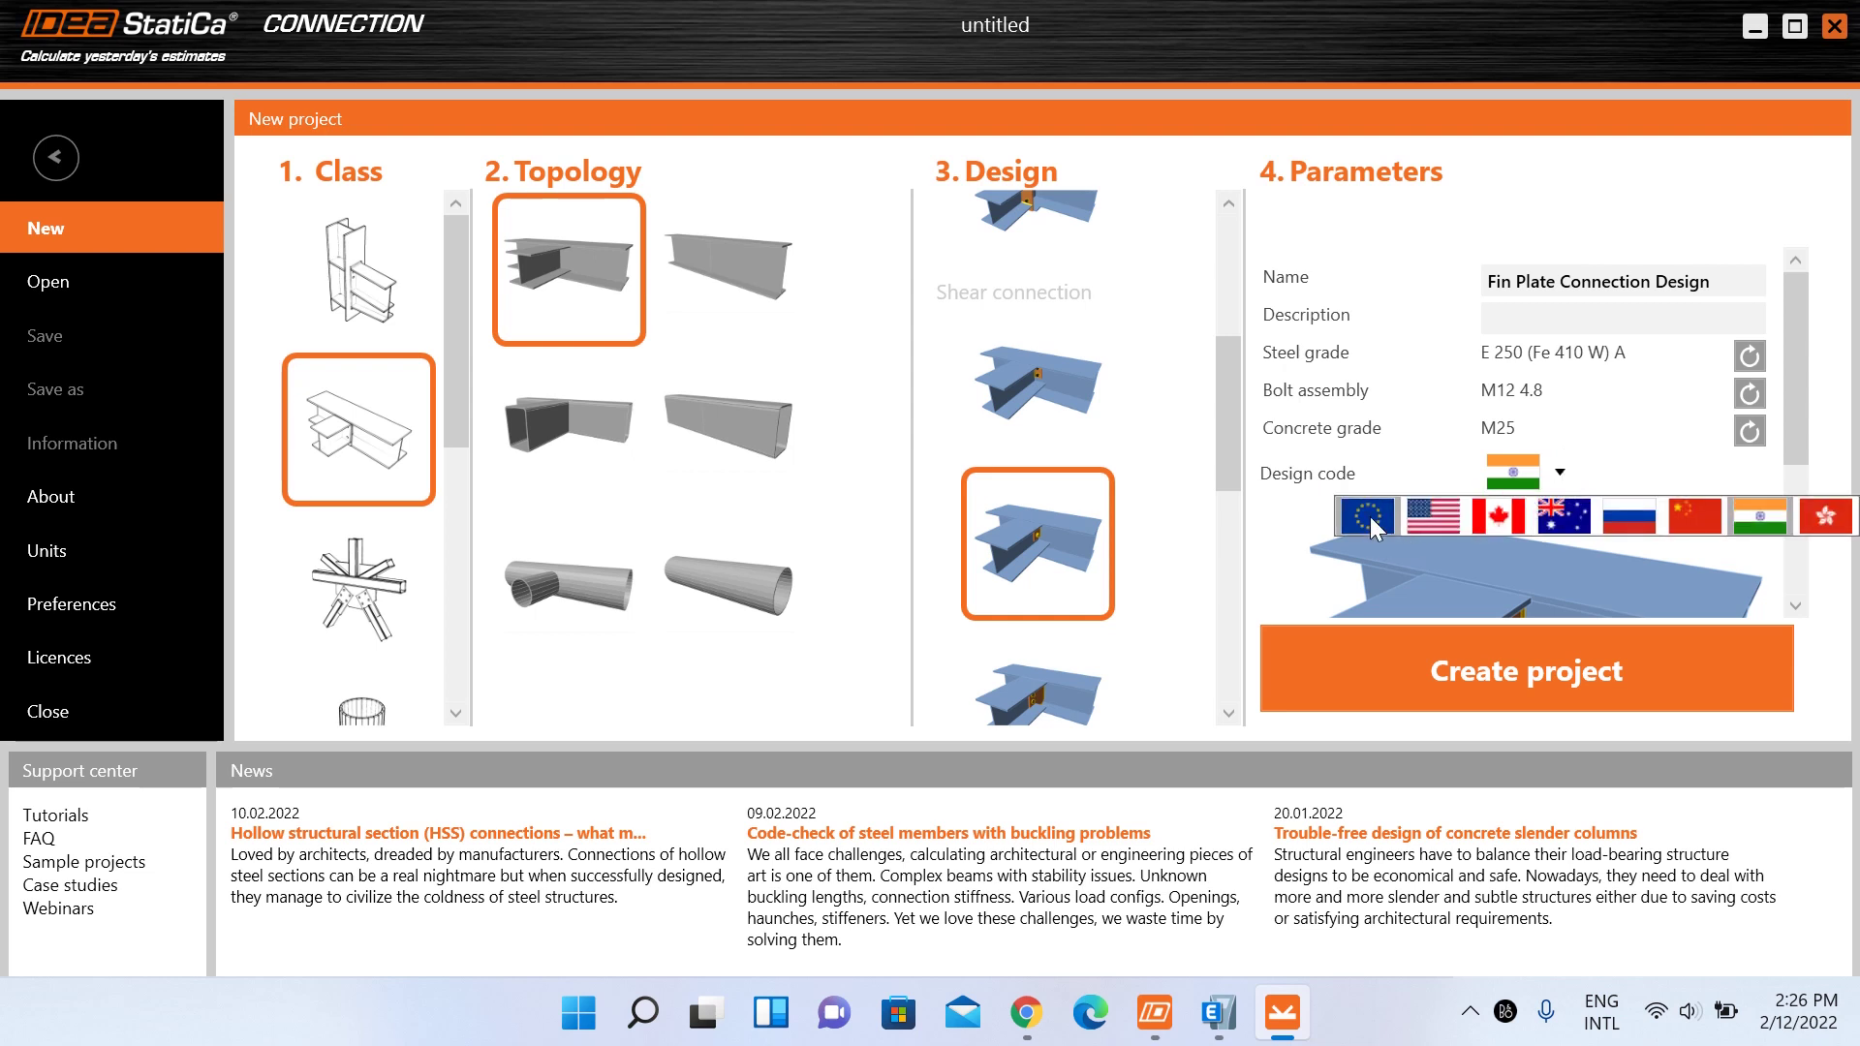
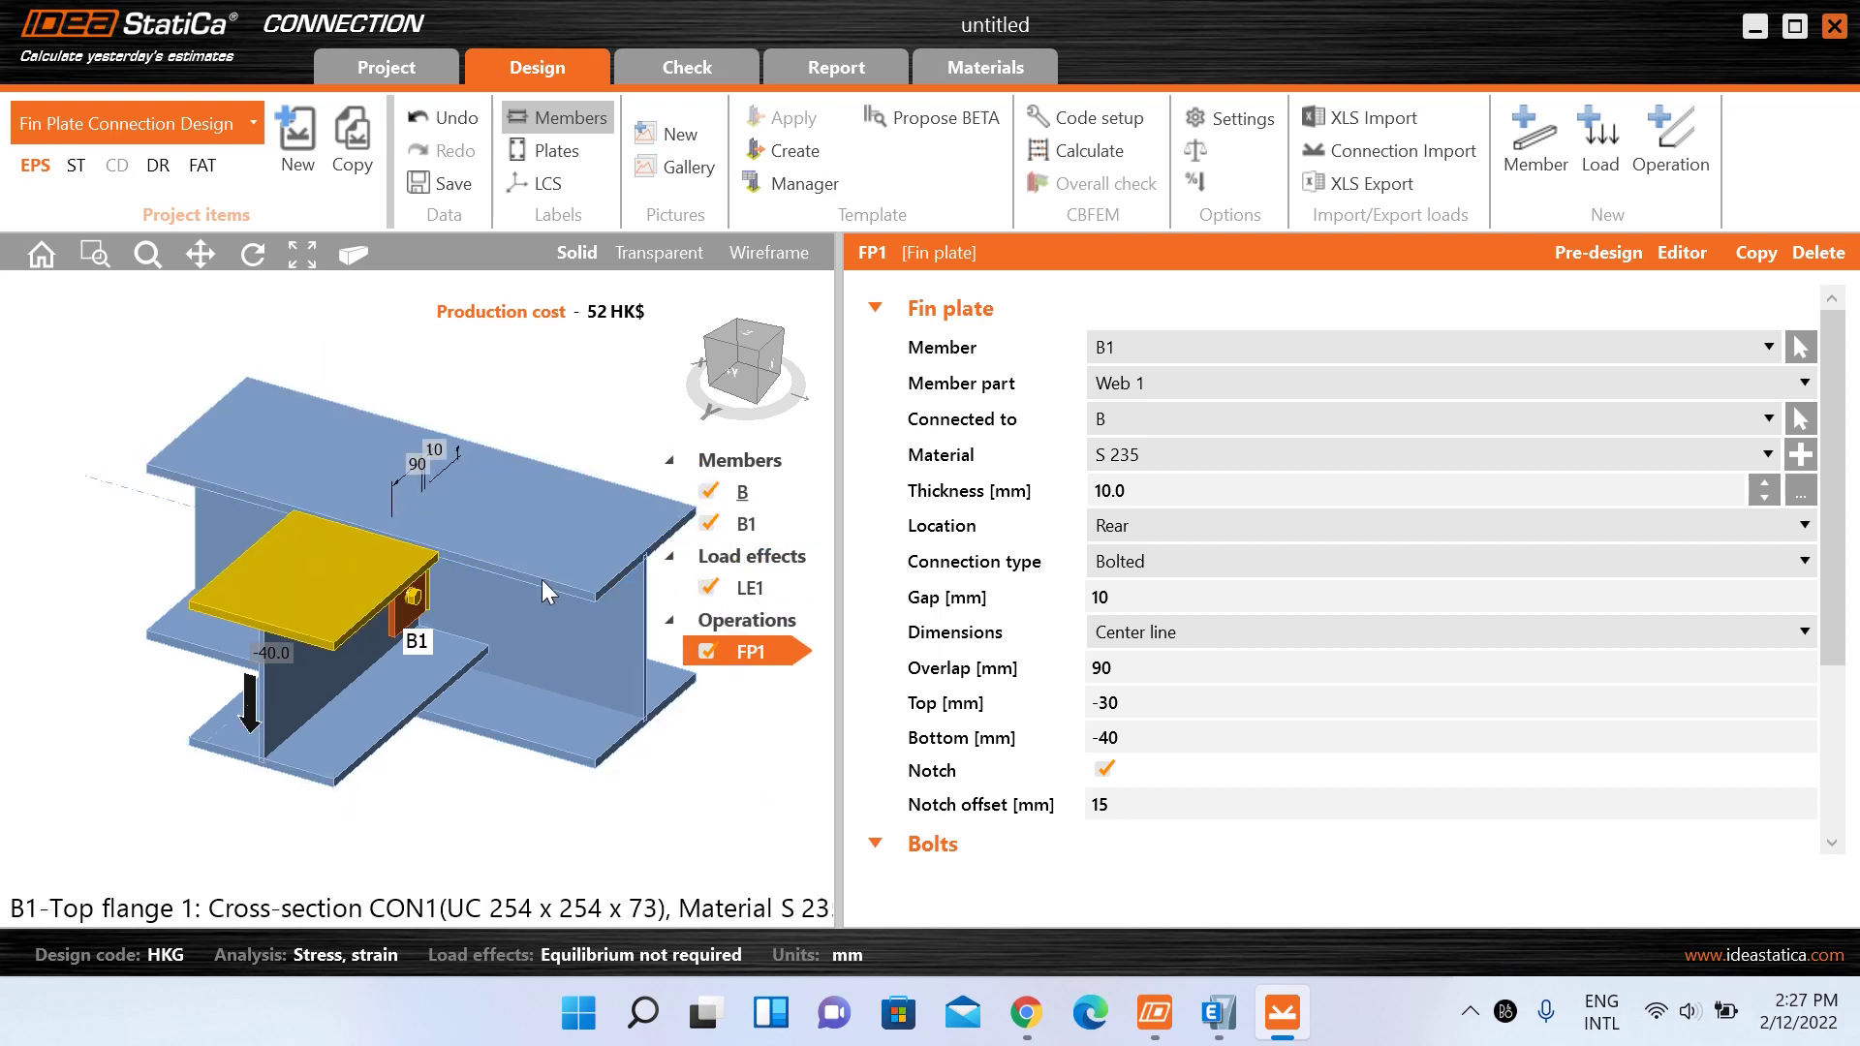
- Look at the Check view, return to Design, and orbit the joint to view the fin plate and bolts from the side
scroll(308, 542, "down", 2)
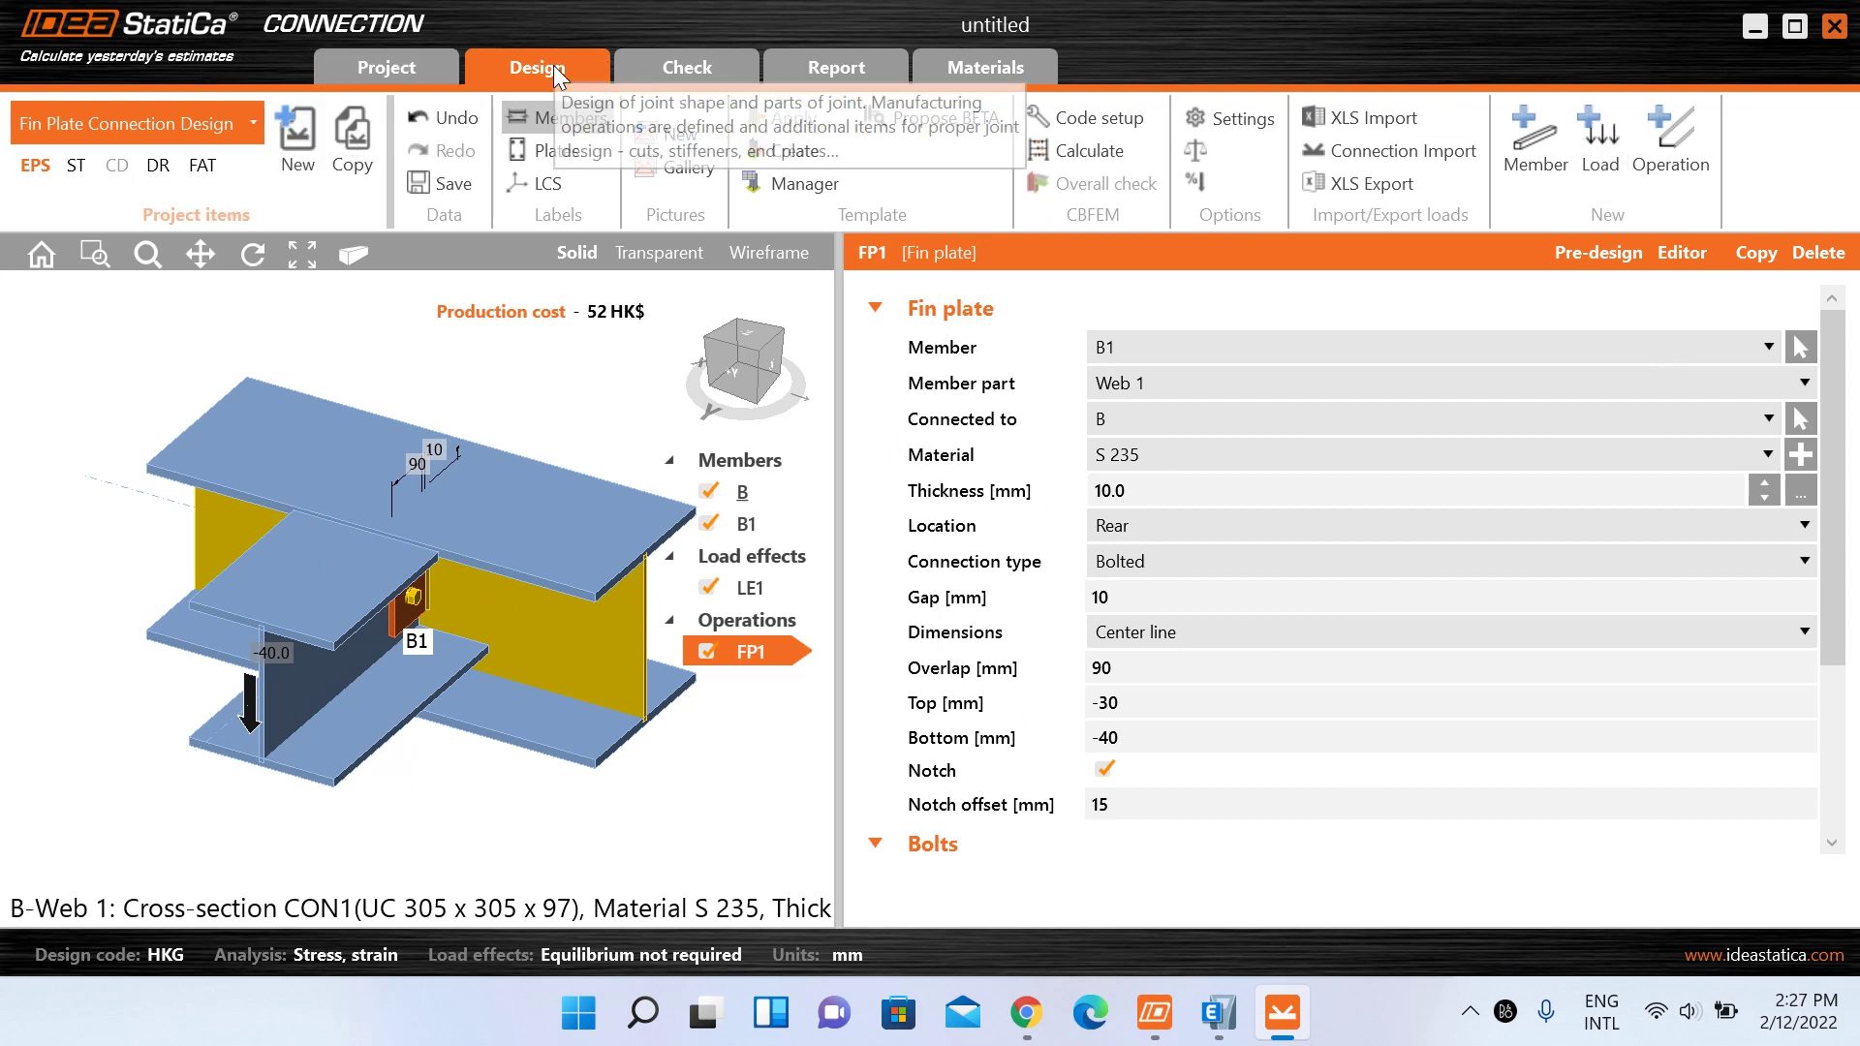
left_click(694, 70)
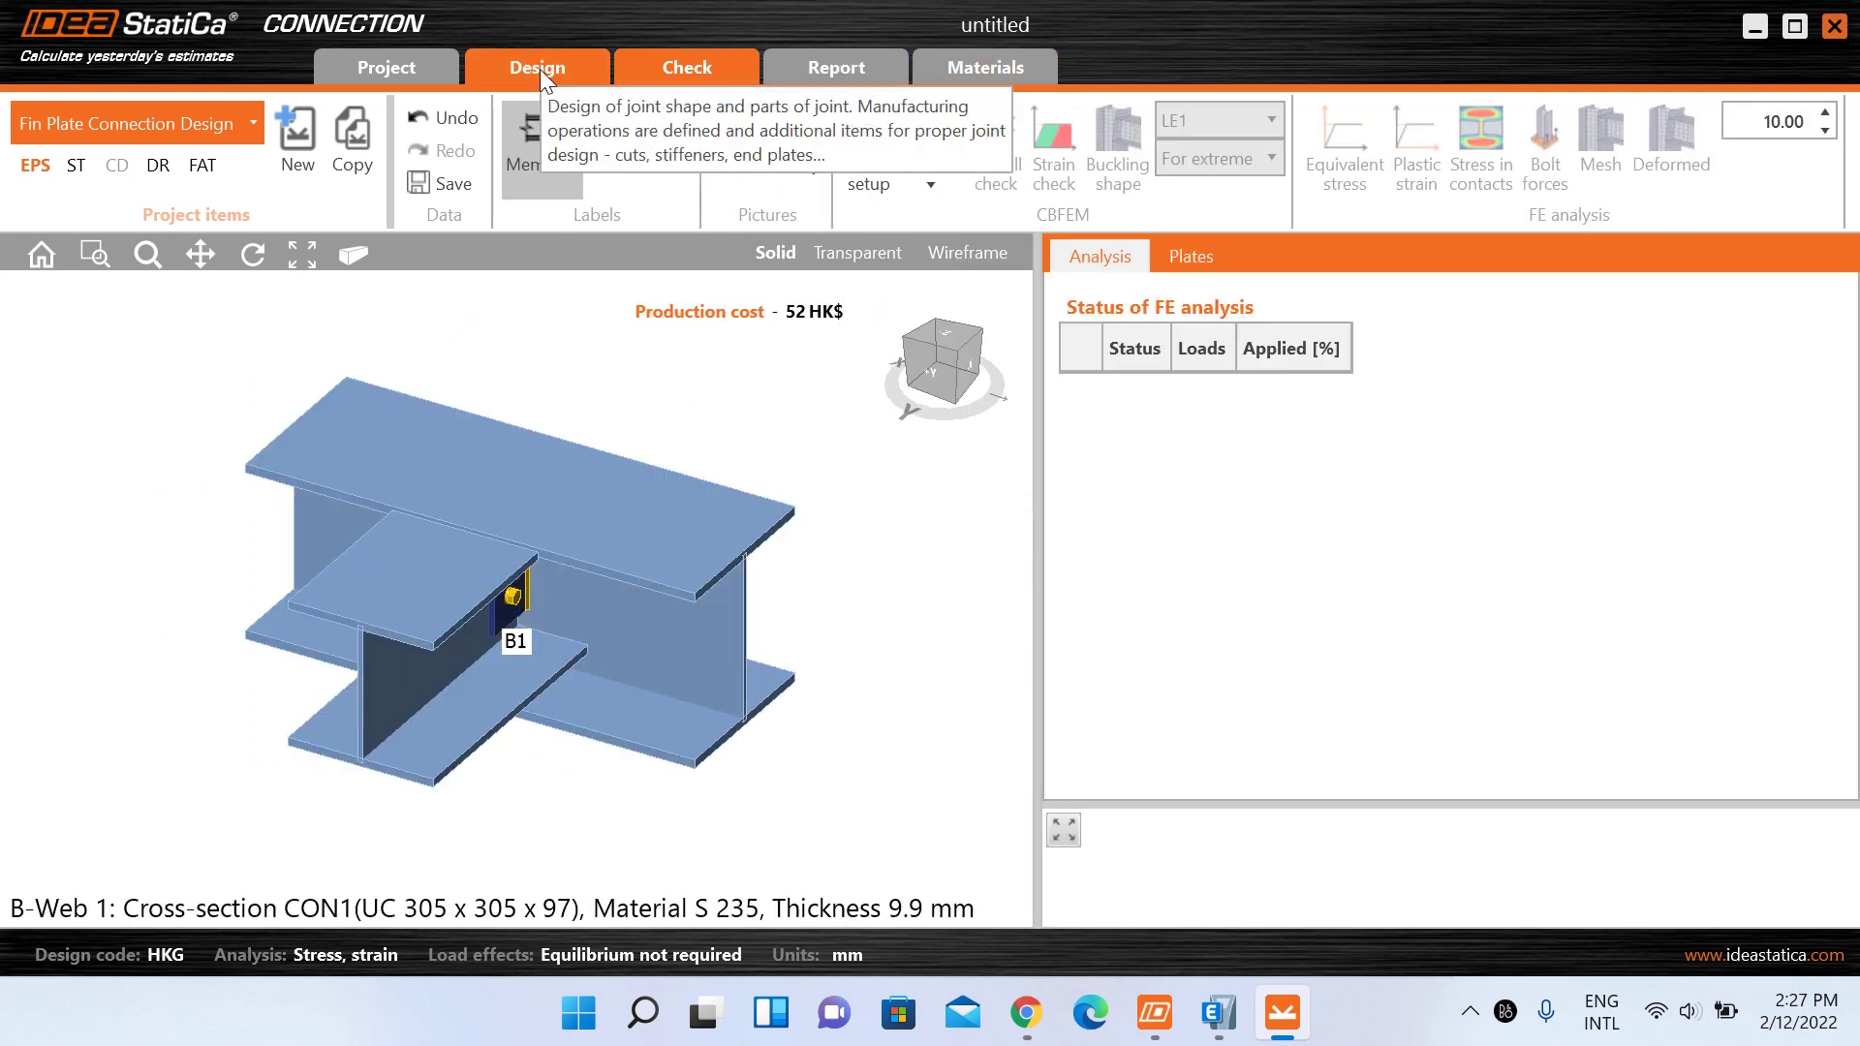
left_click(539, 68)
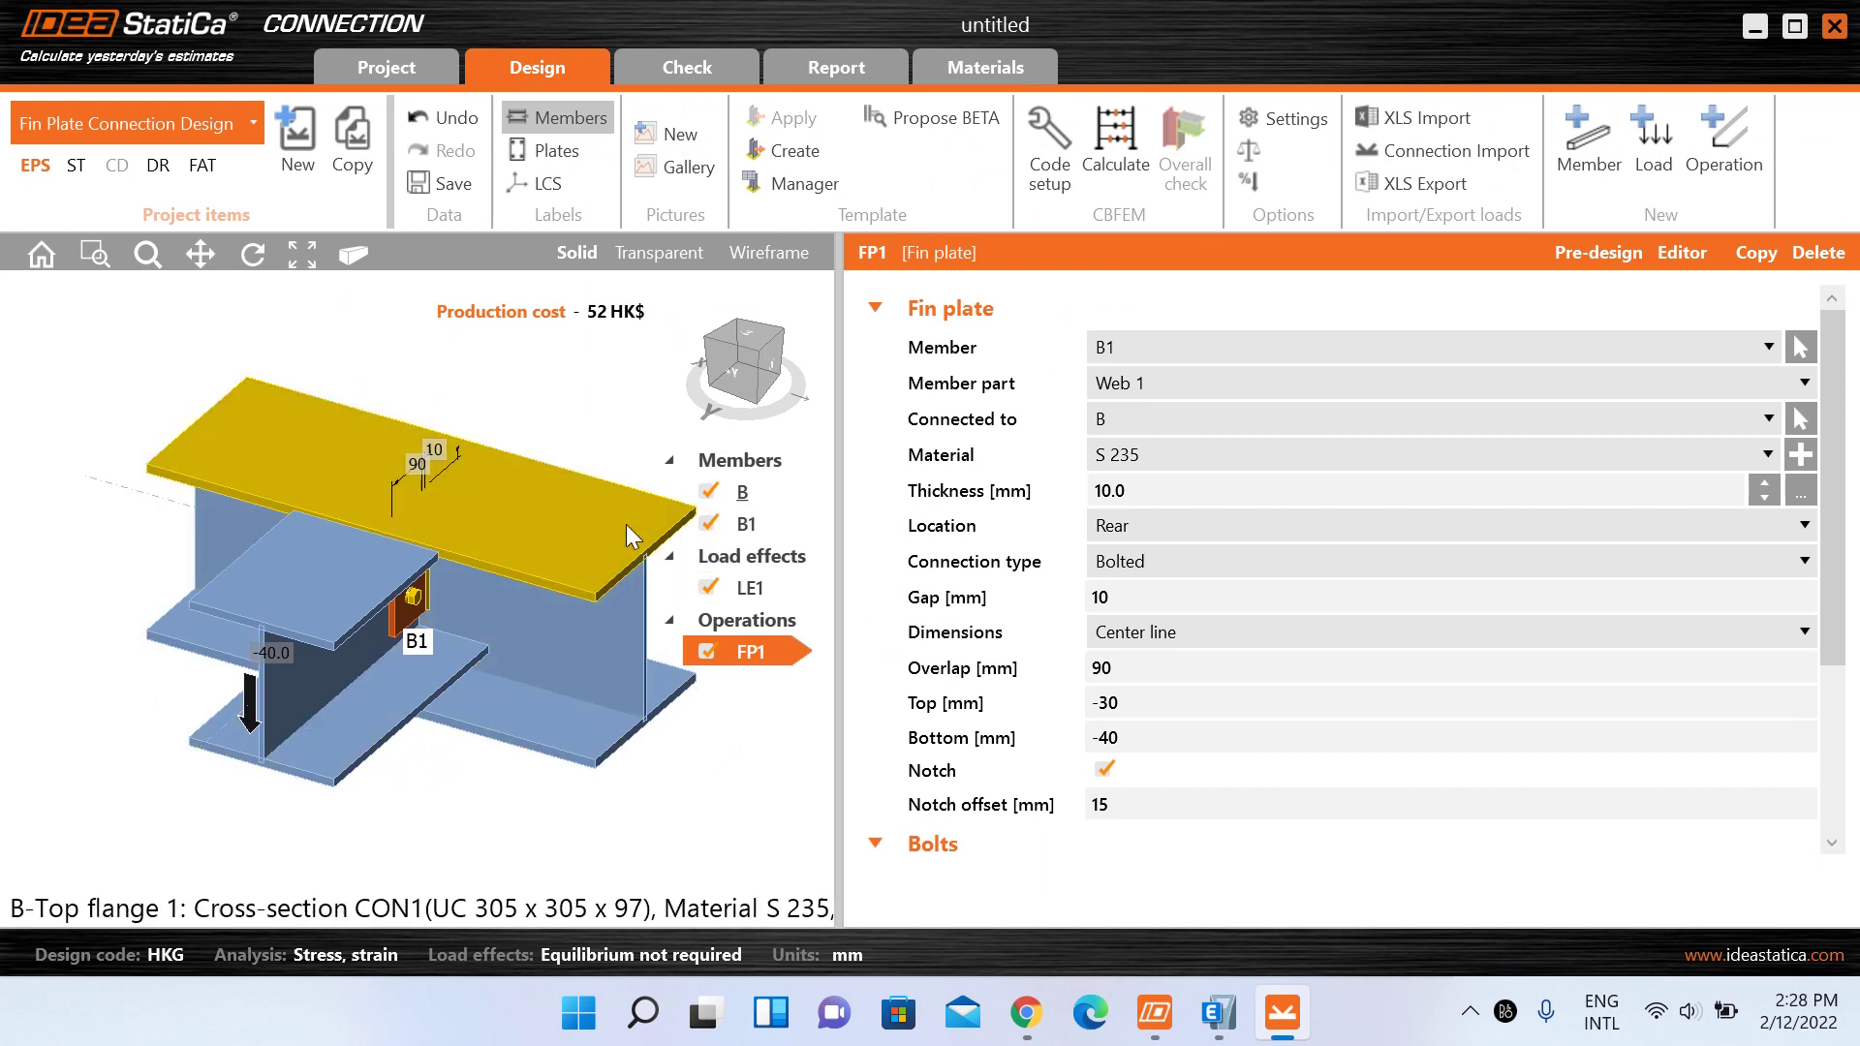
left_click(763, 363)
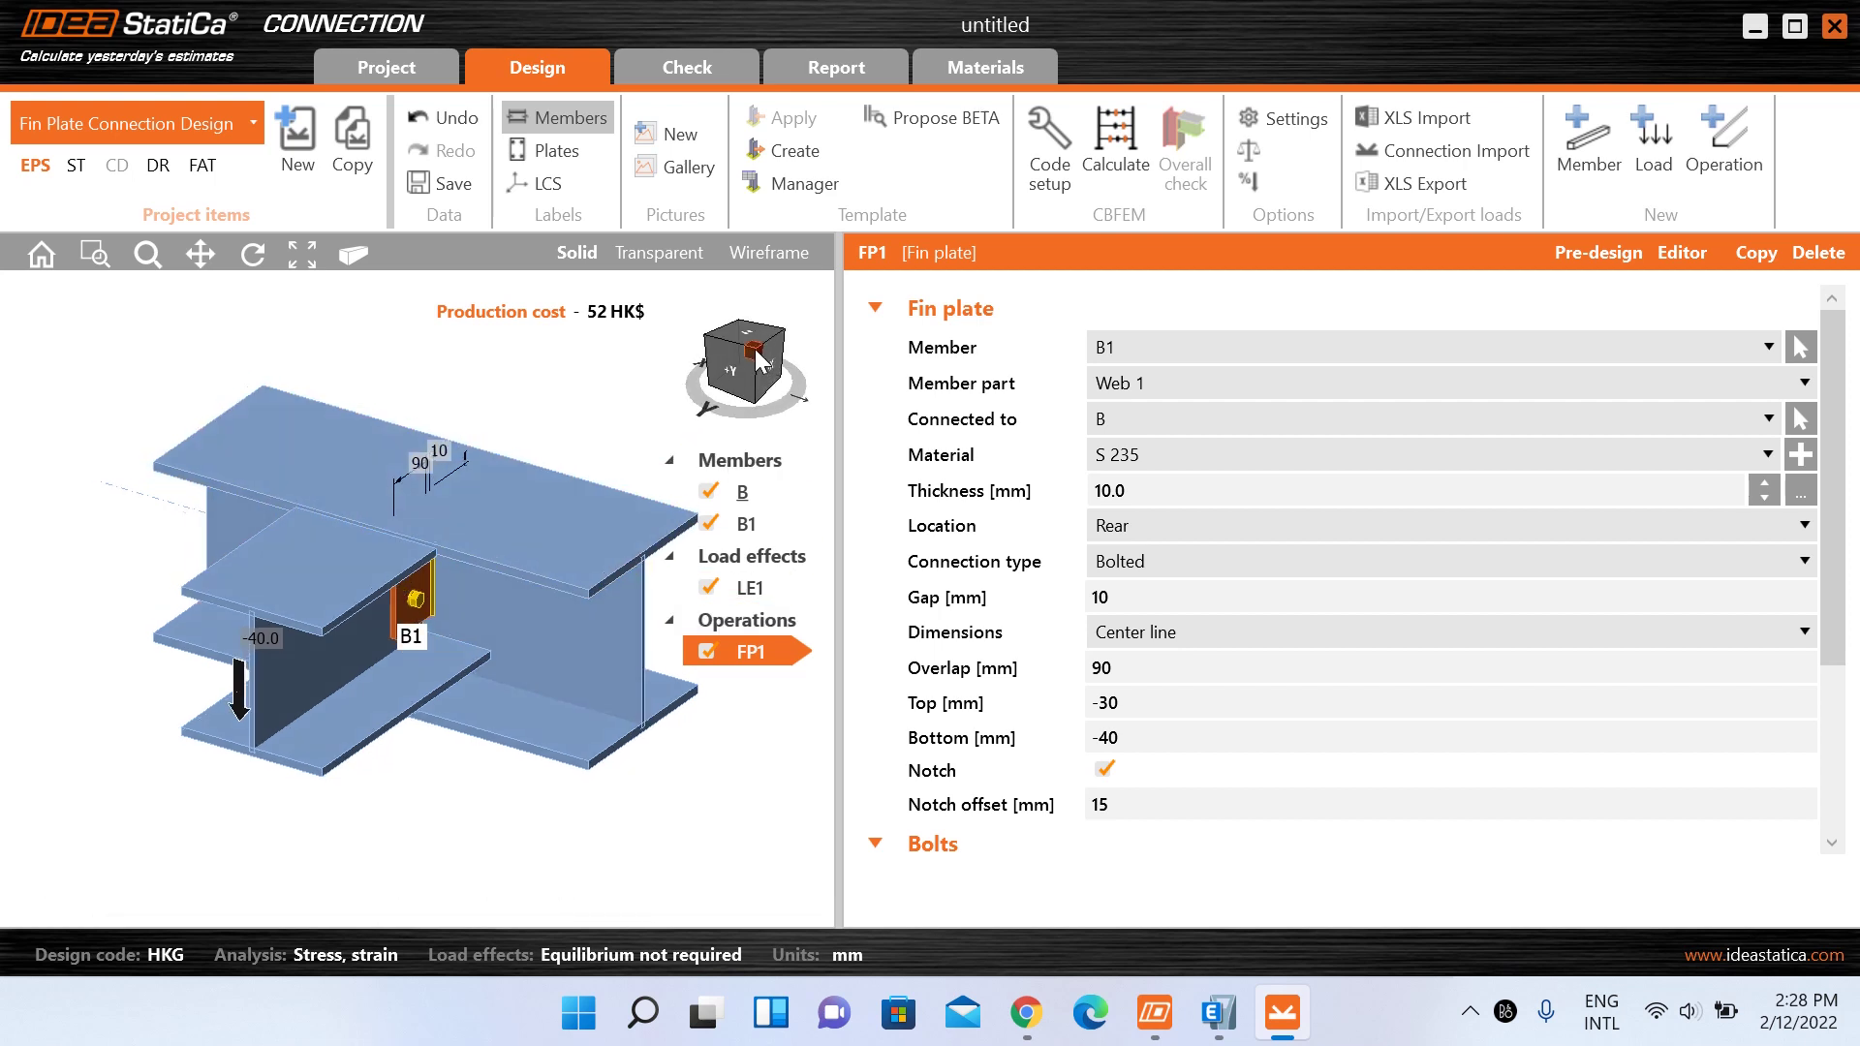
left_click_drag(792, 341, 754, 341)
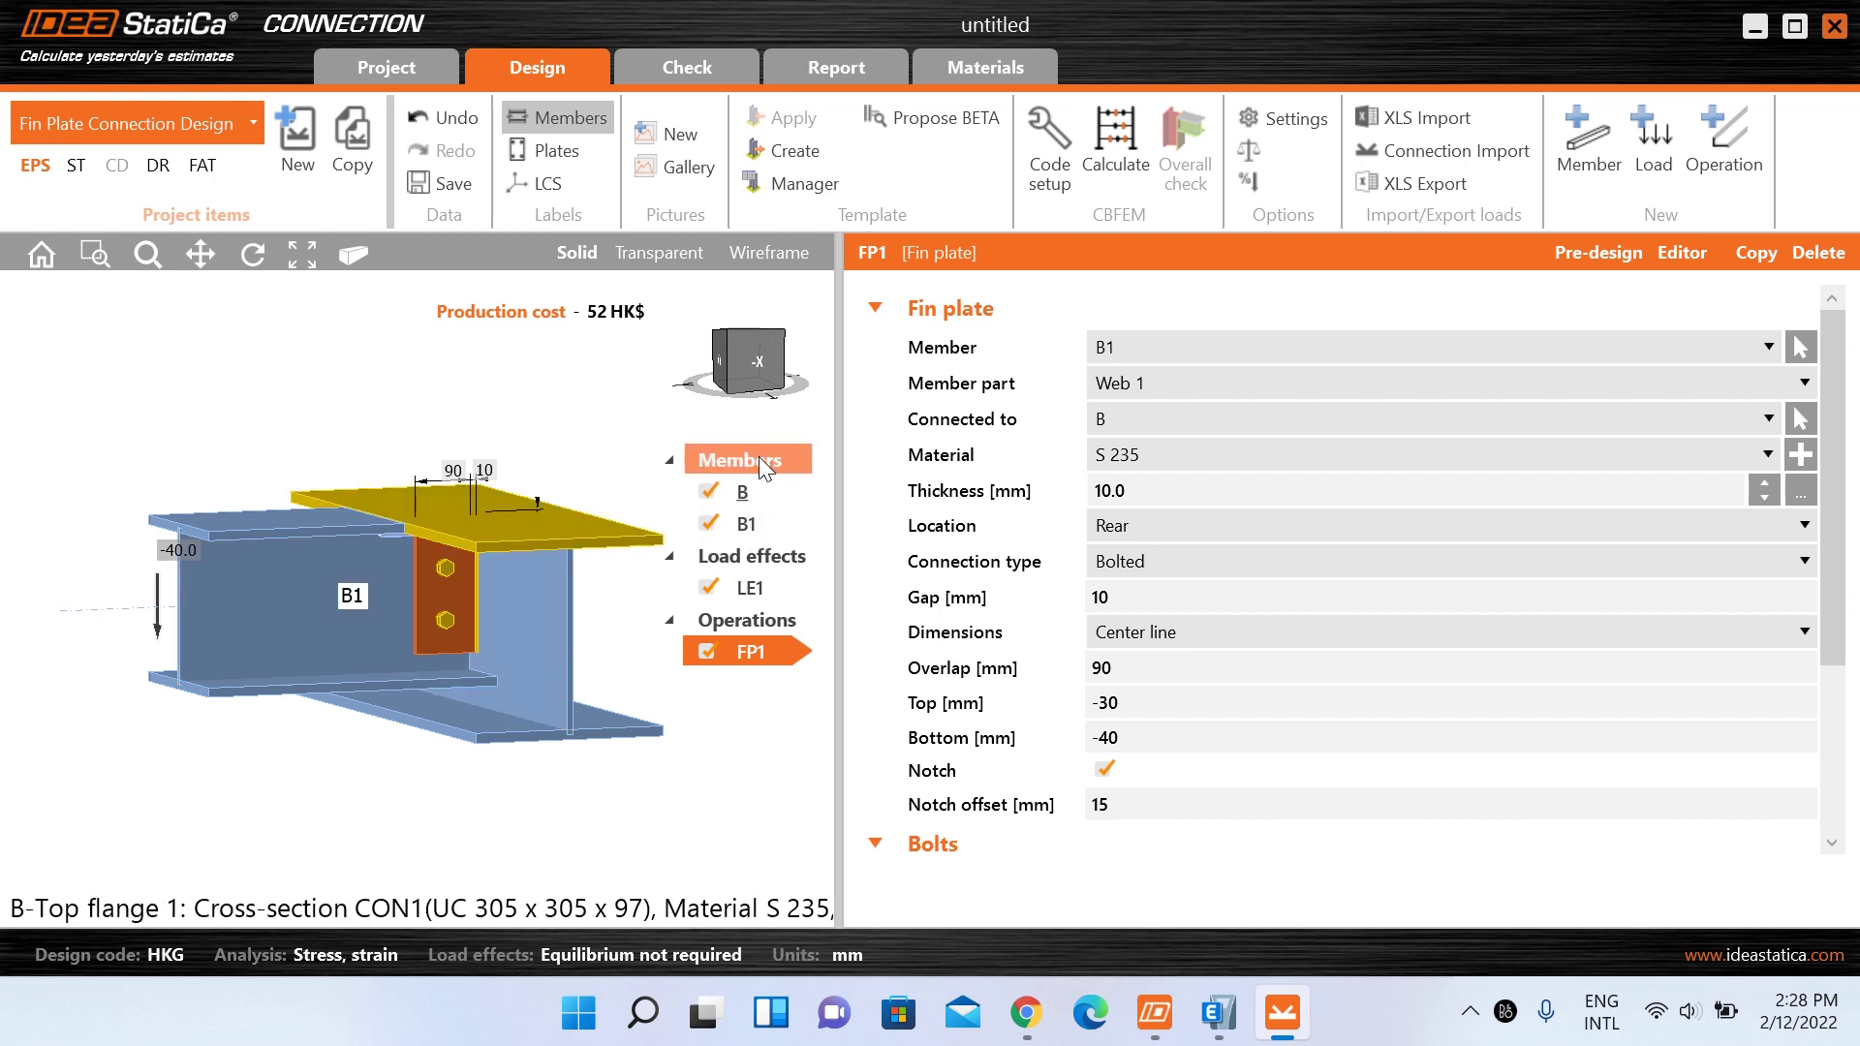
- Review the properties of bearing member B and connected member B1, identifying each beam in the model
left_click(767, 490)
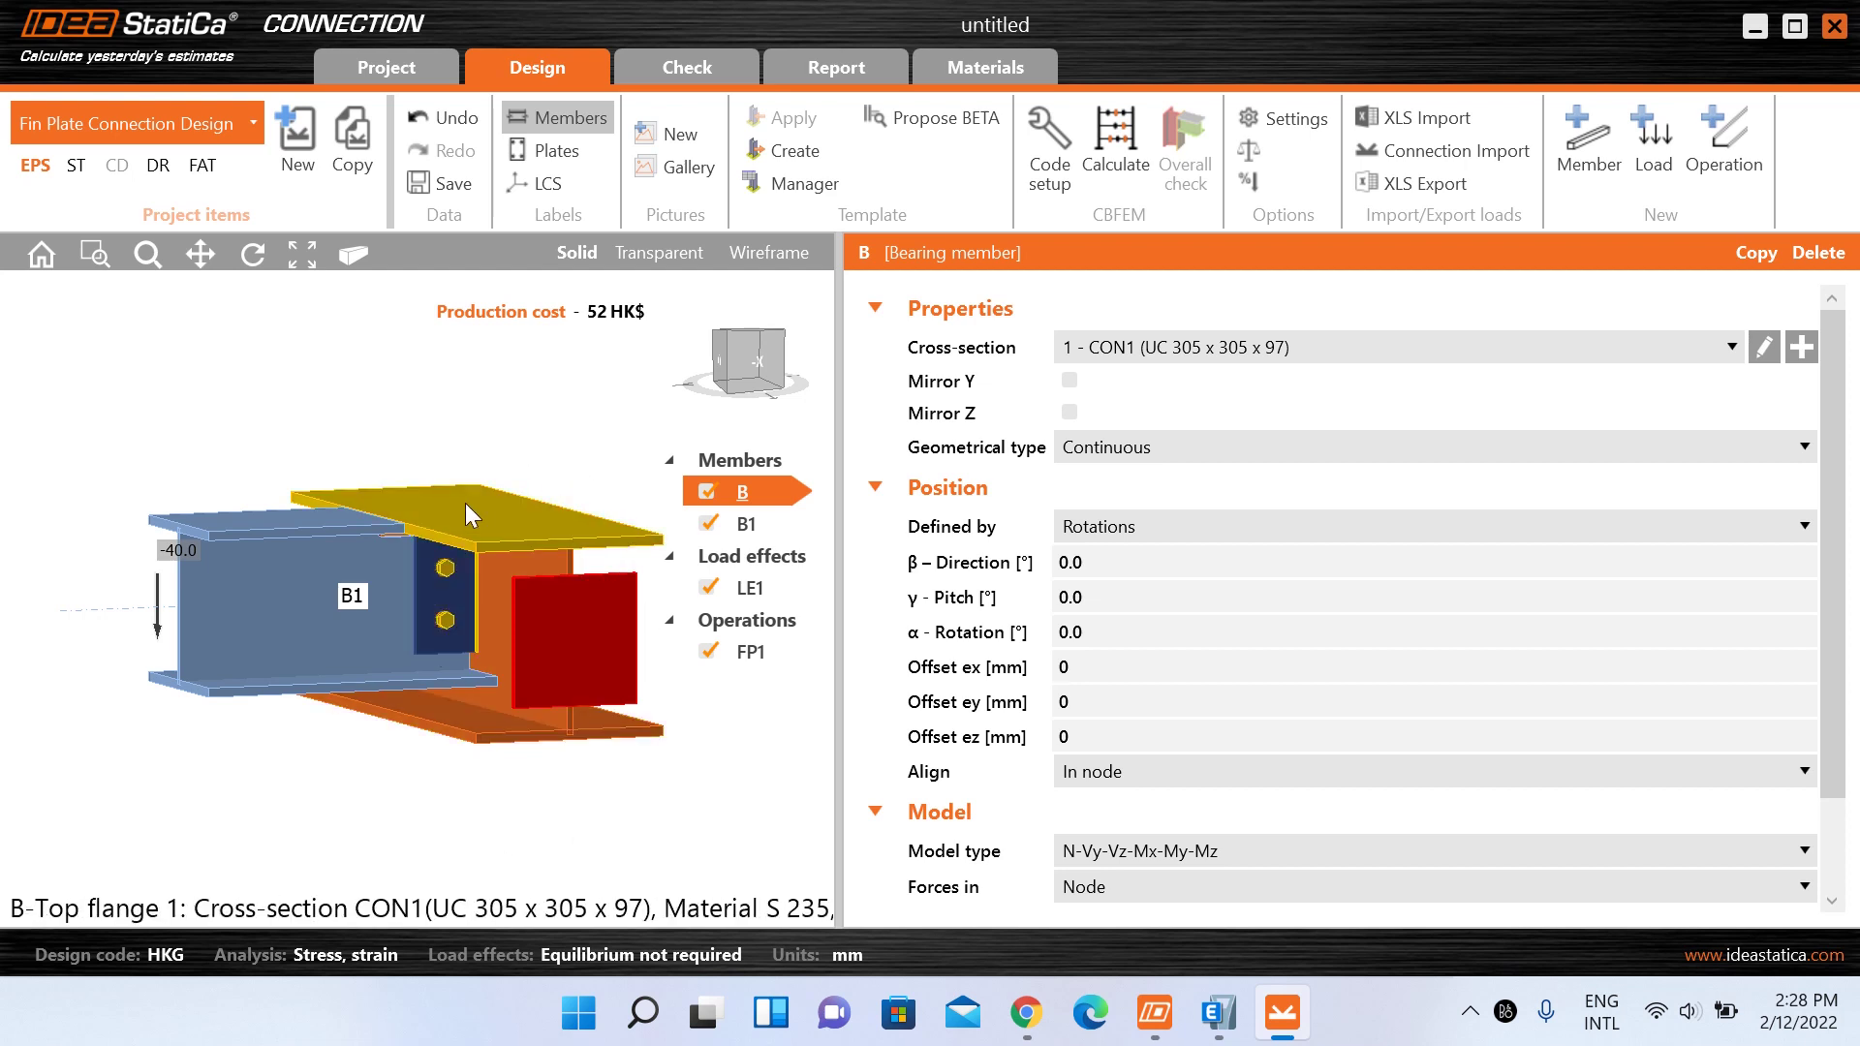
left_click(770, 522)
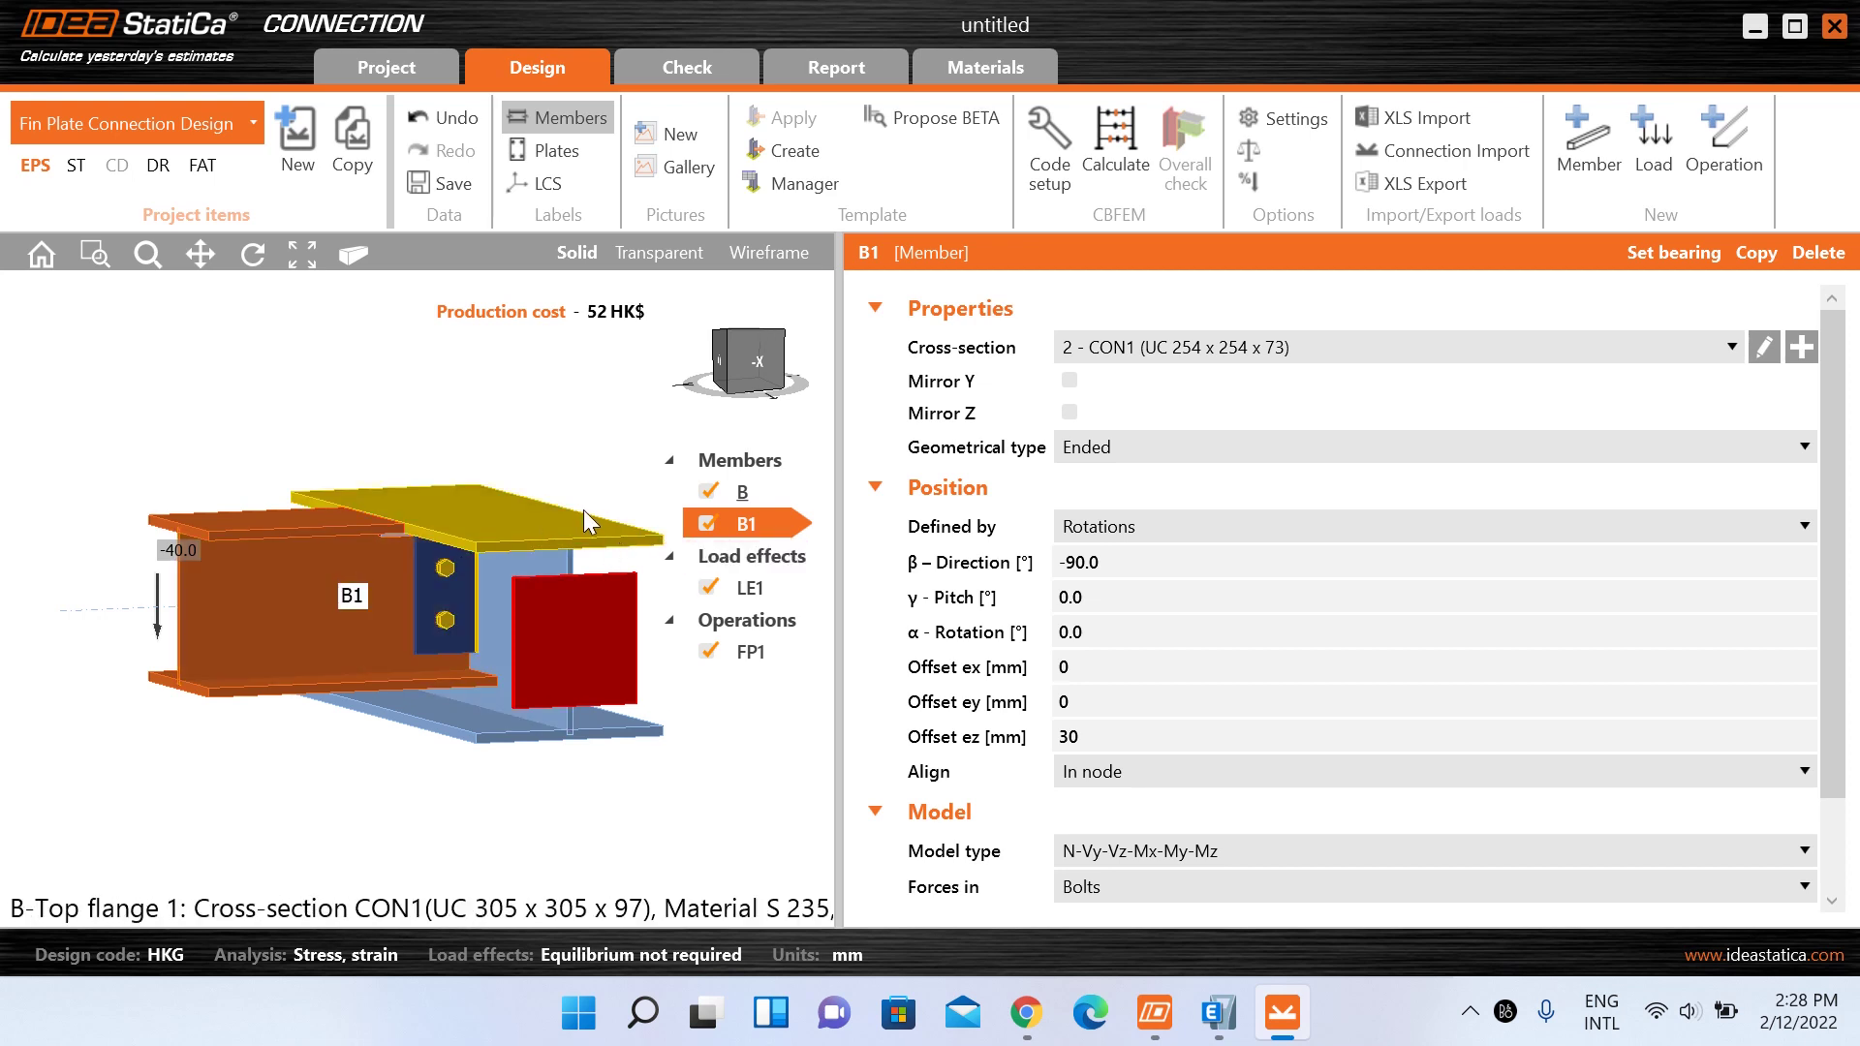
left_click(566, 537)
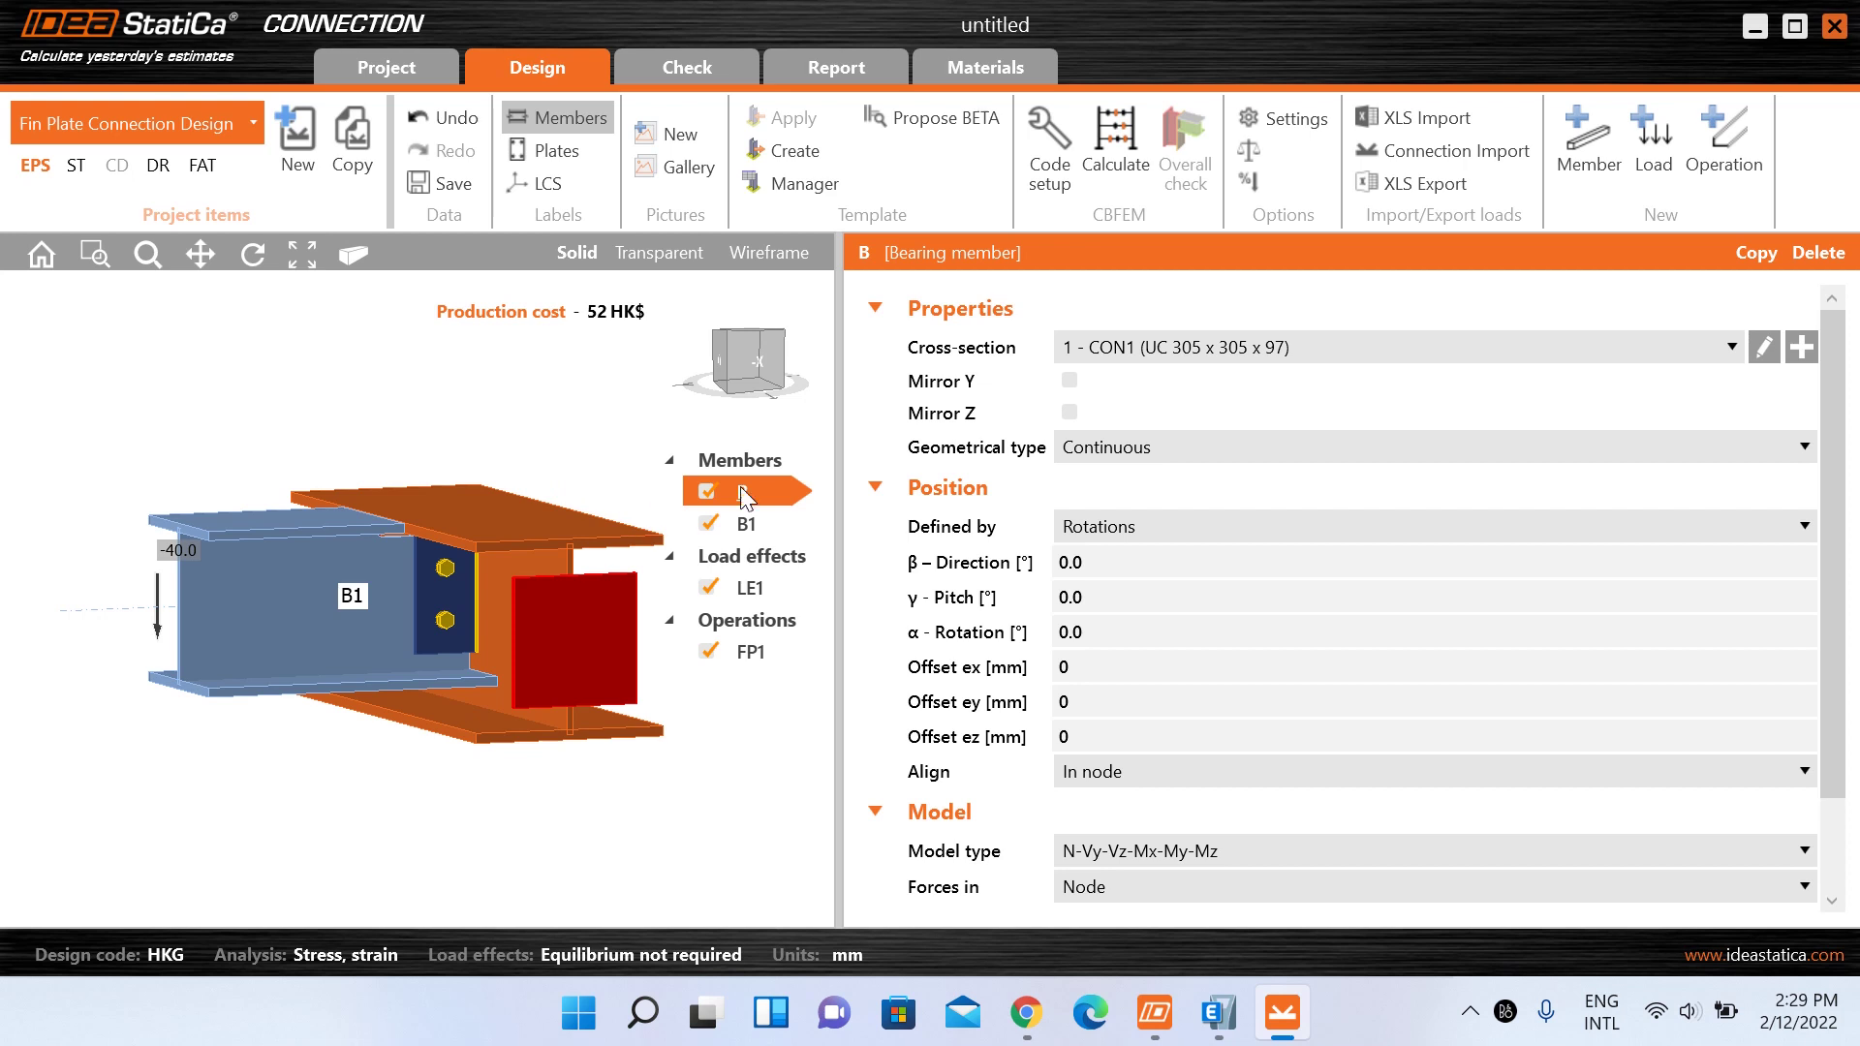
left_click(773, 524)
- Search the rolled I-section library for a cross-section for bearing member B, checking all families and the favourites, and leave without choosing one
left_click(778, 499)
left_click(1800, 346)
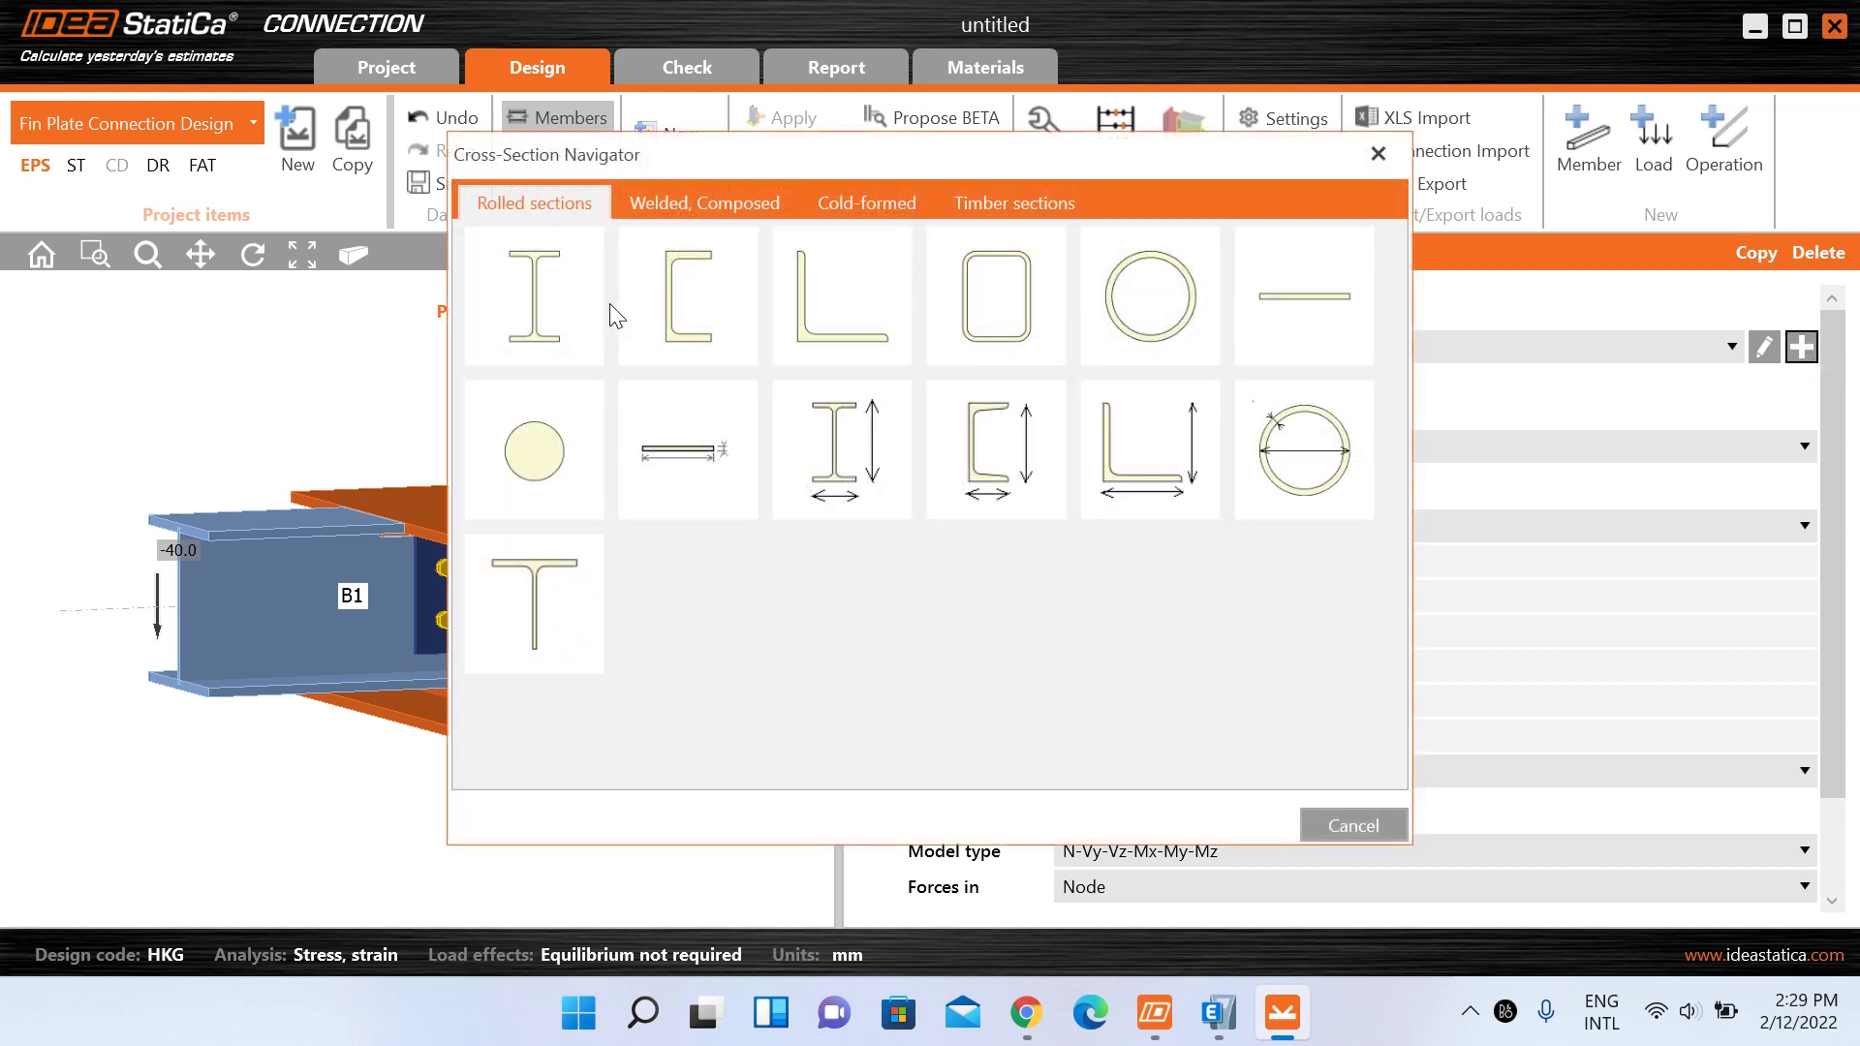
left_click(531, 321)
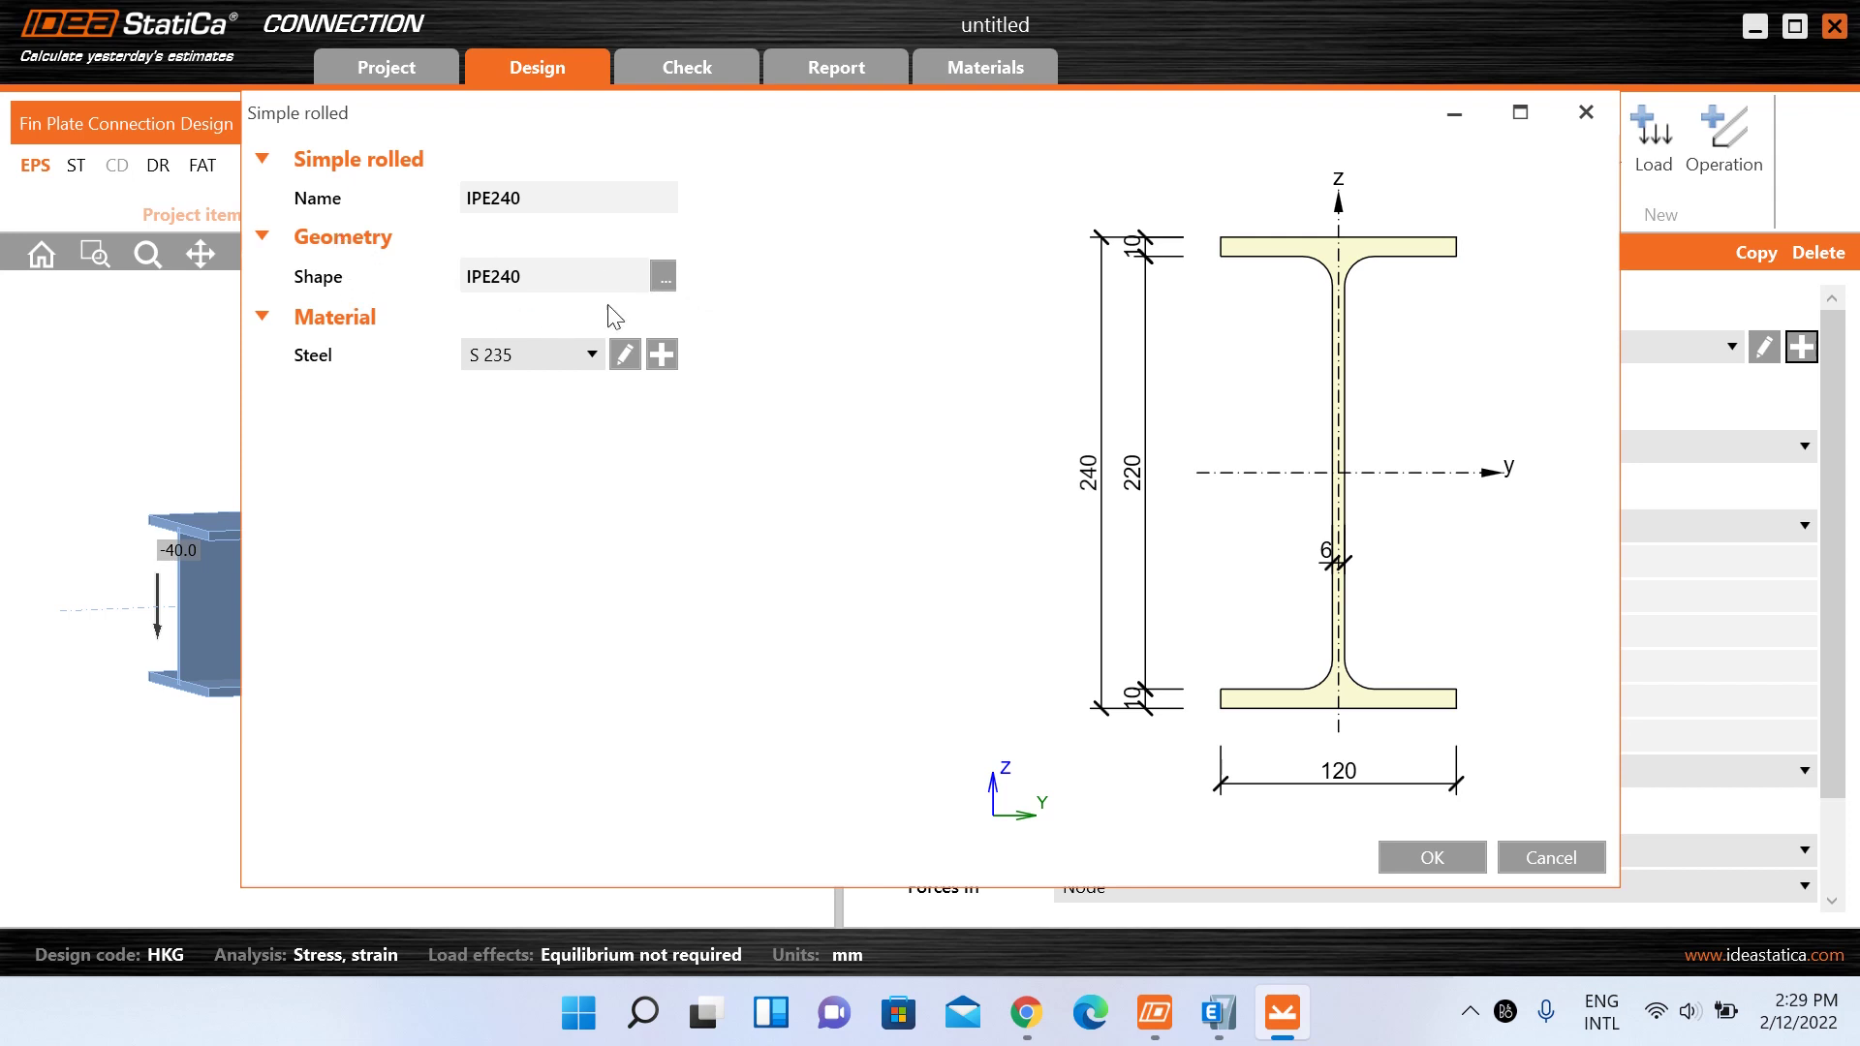
left_click(663, 276)
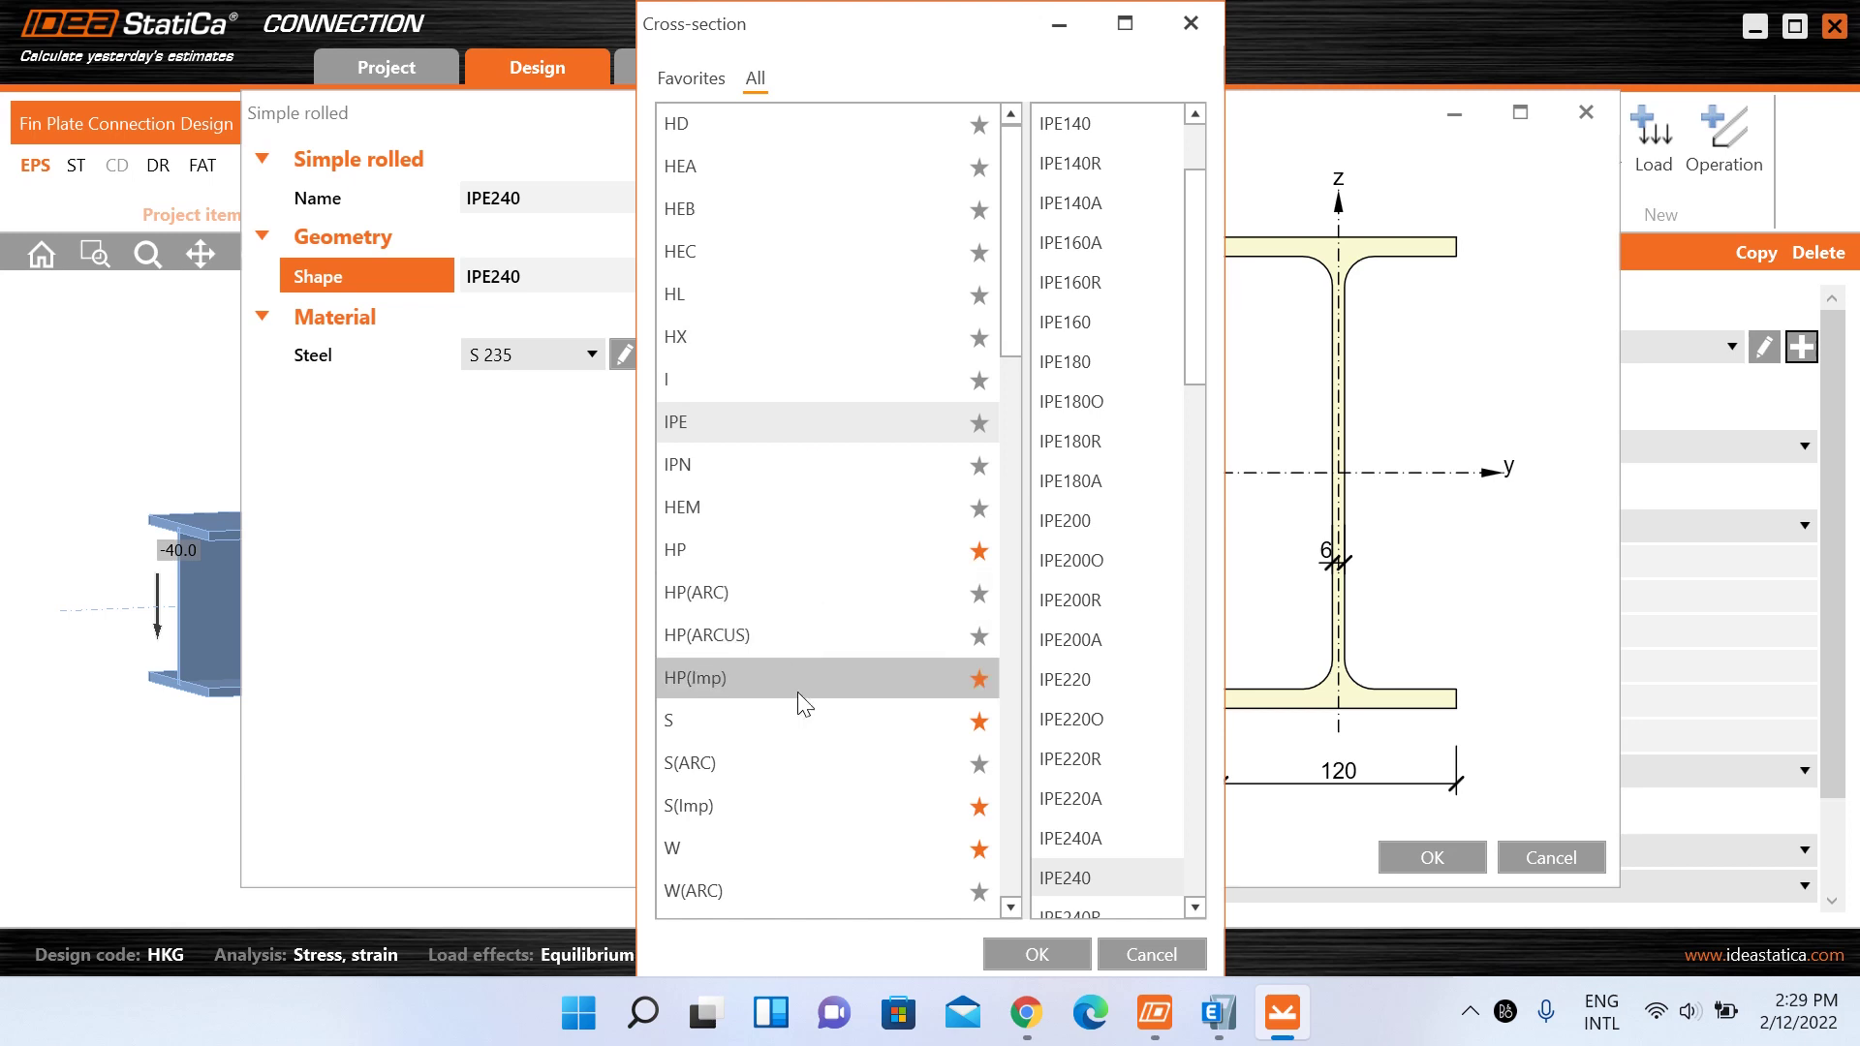
scroll(959, 497, "down", 15)
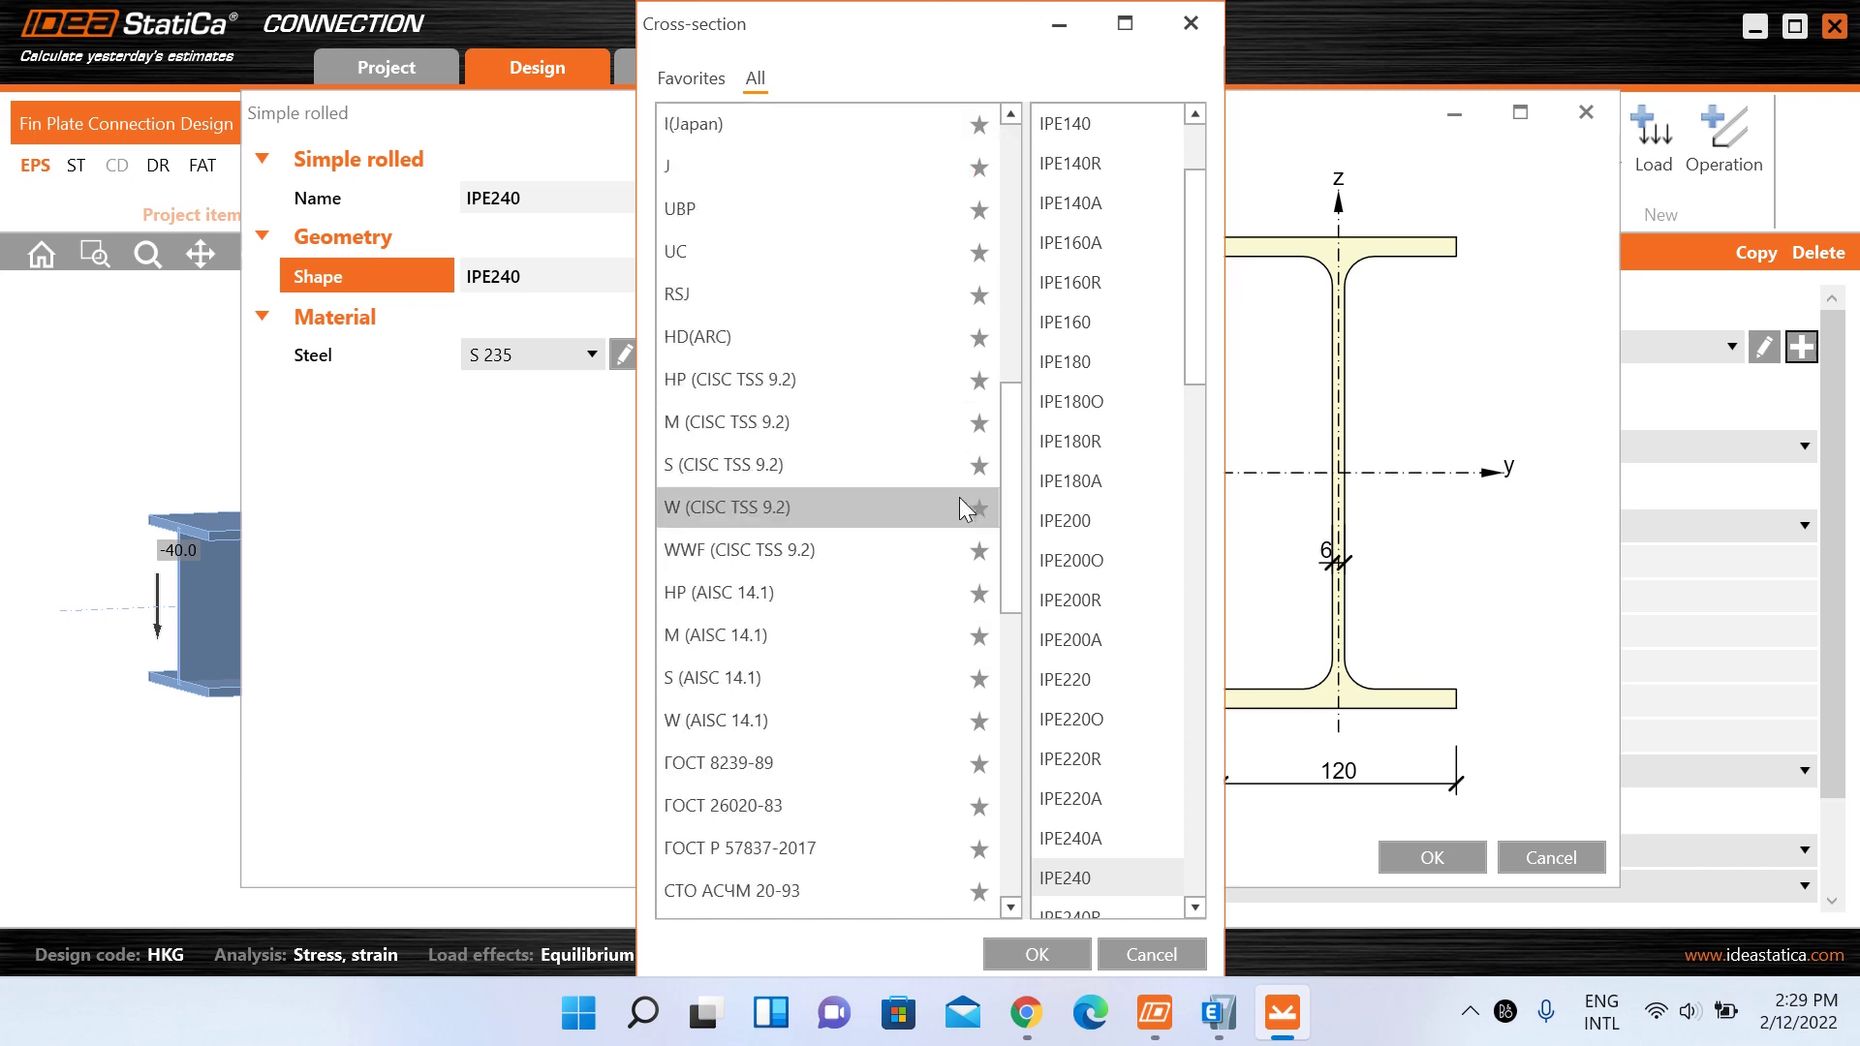
scroll(773, 668, "up", 2)
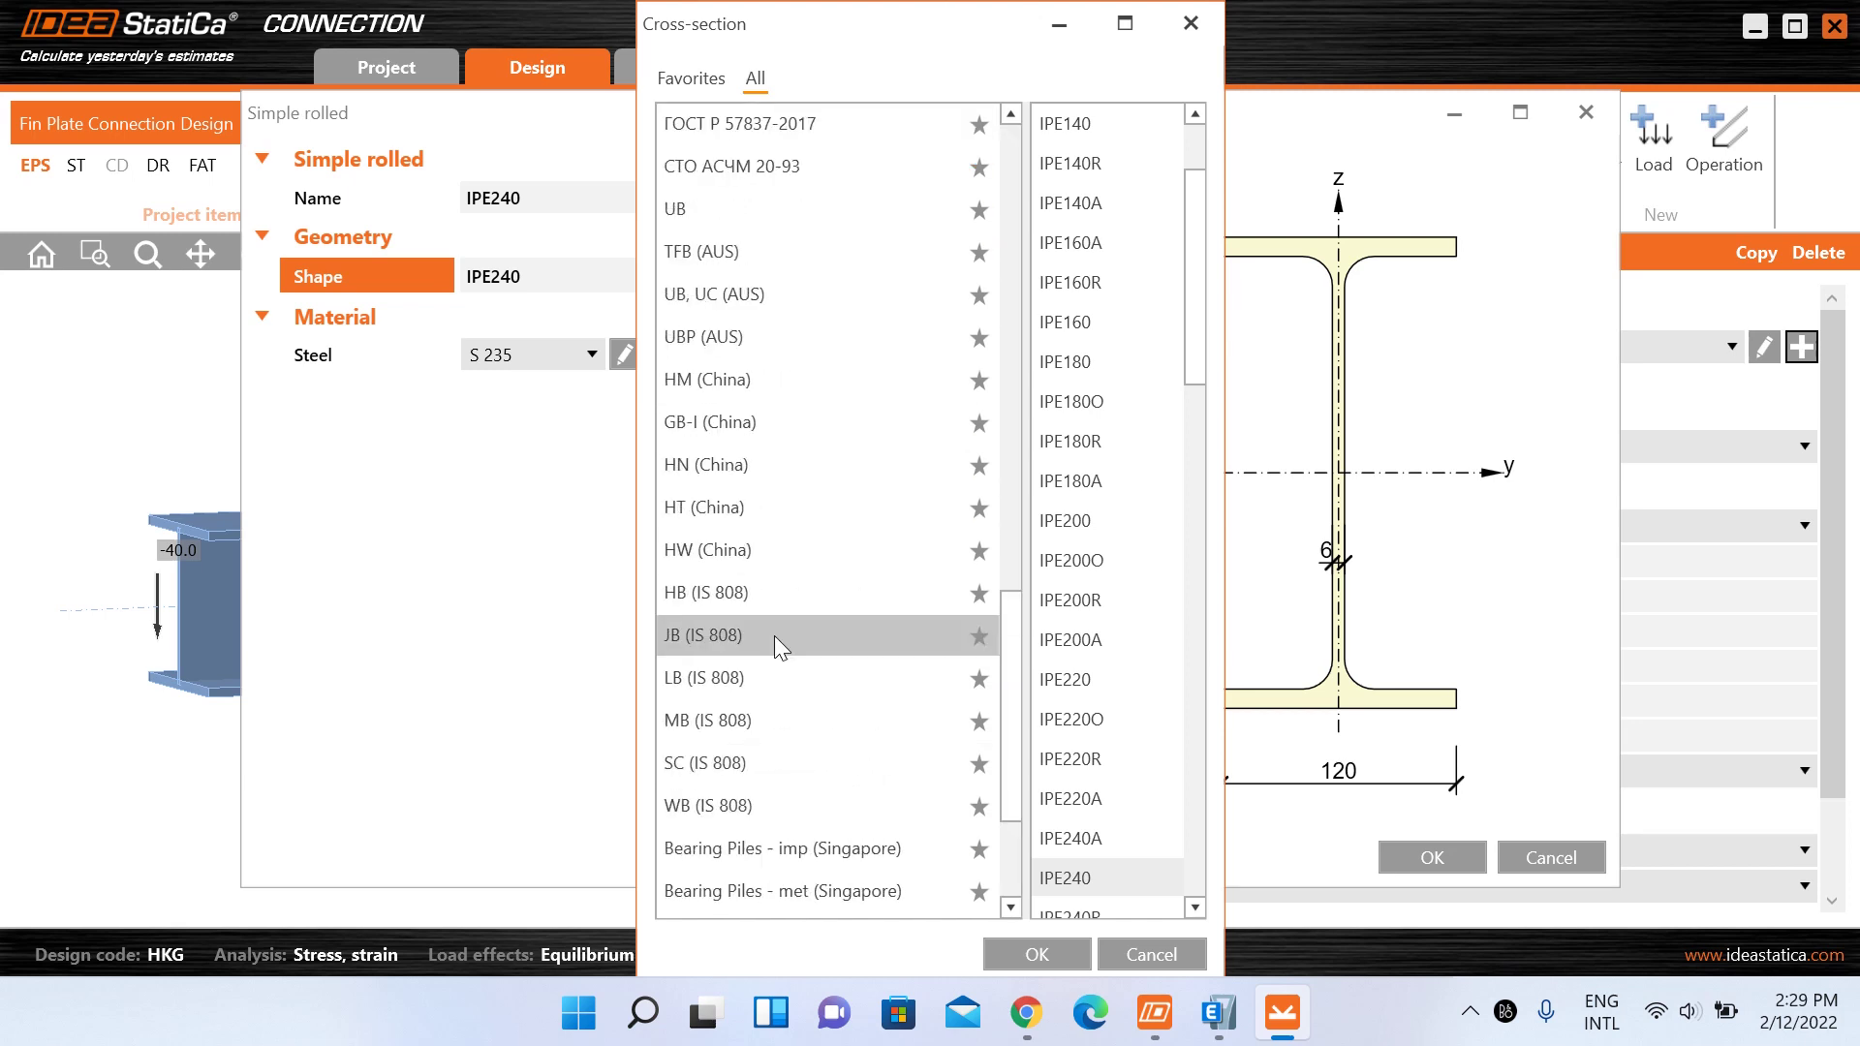
scroll(772, 623, "up", 13)
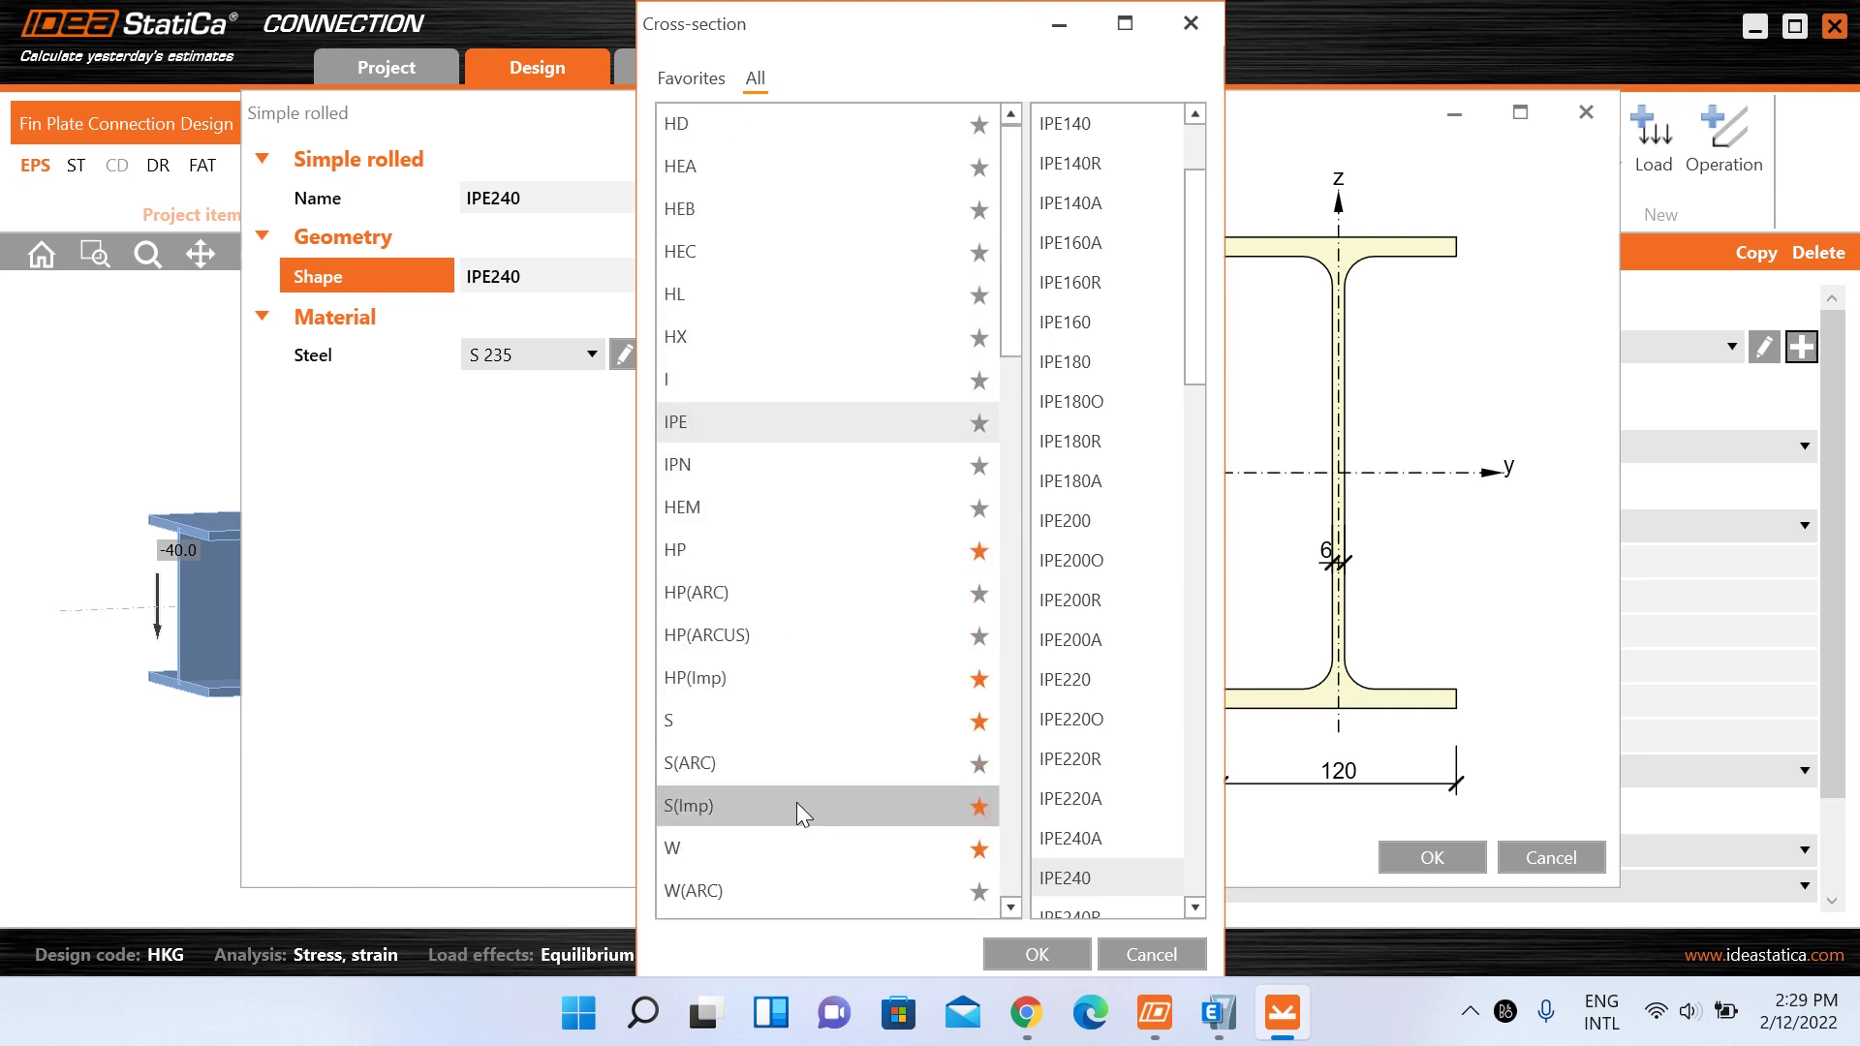
left_click(712, 83)
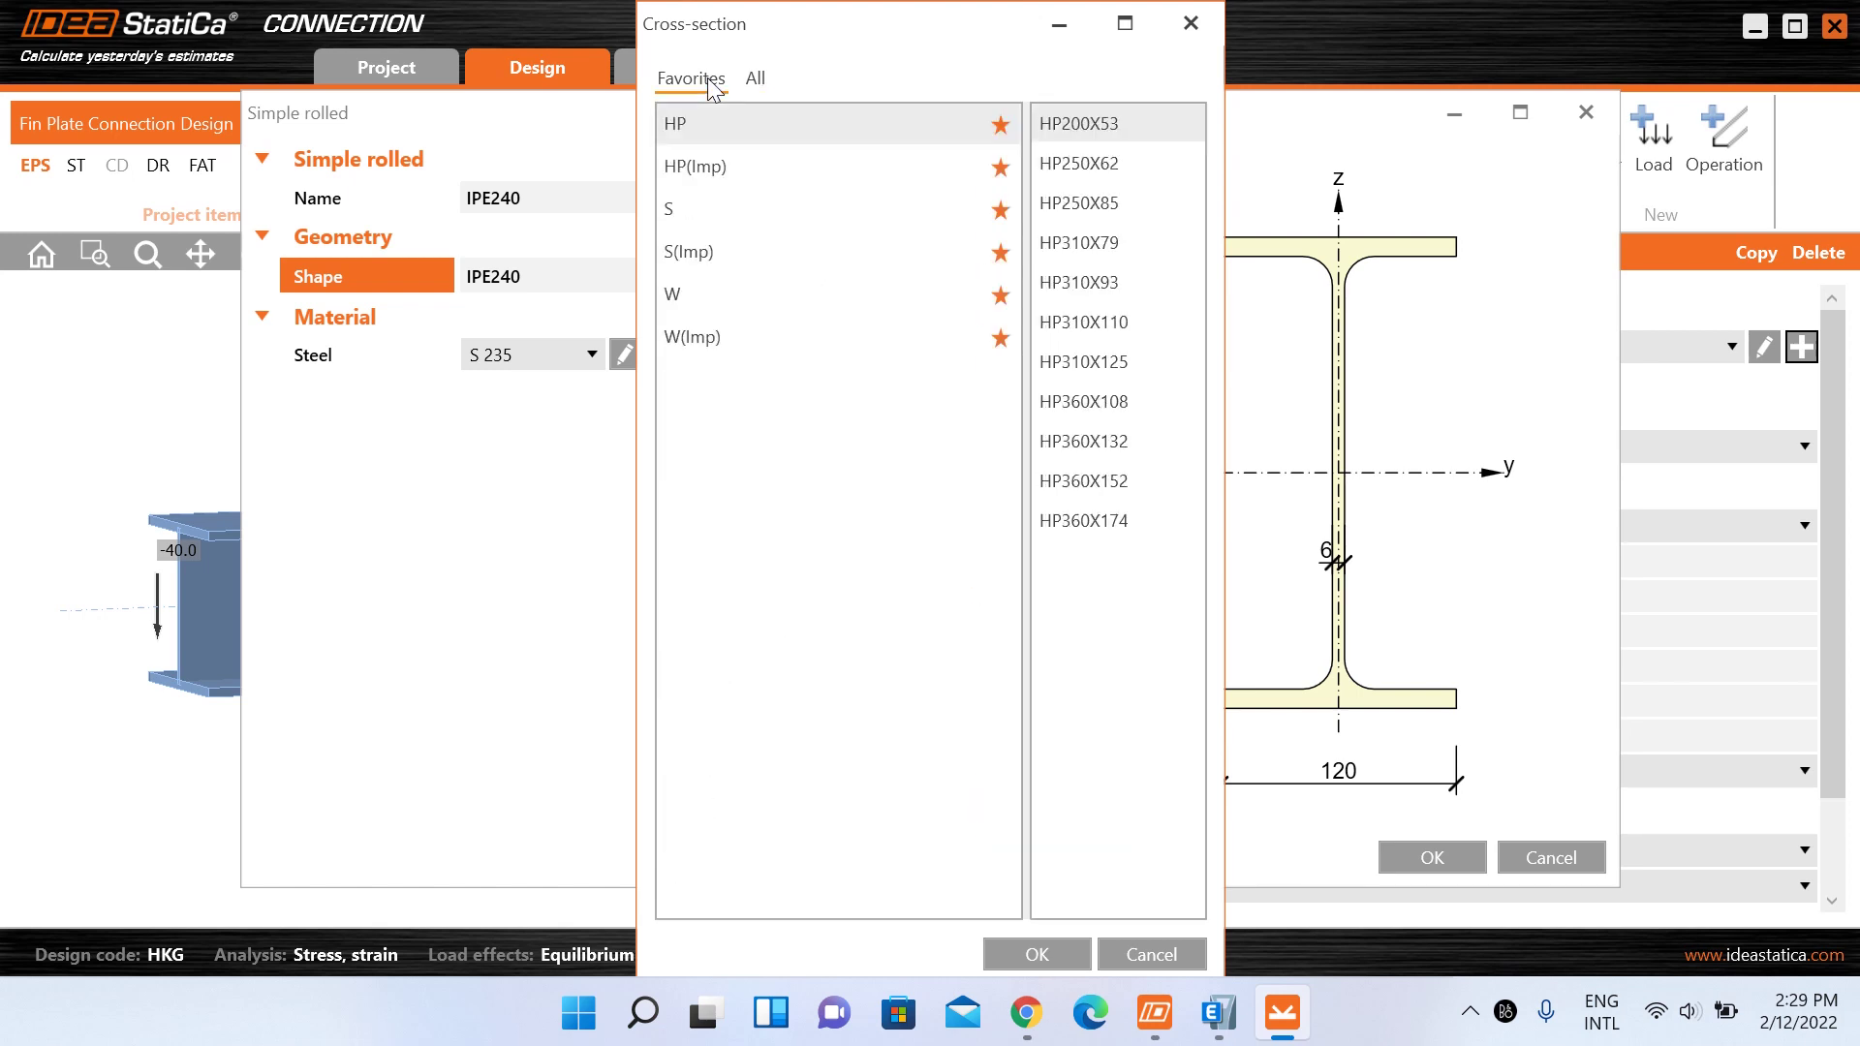
left_click(758, 85)
left_click(1191, 23)
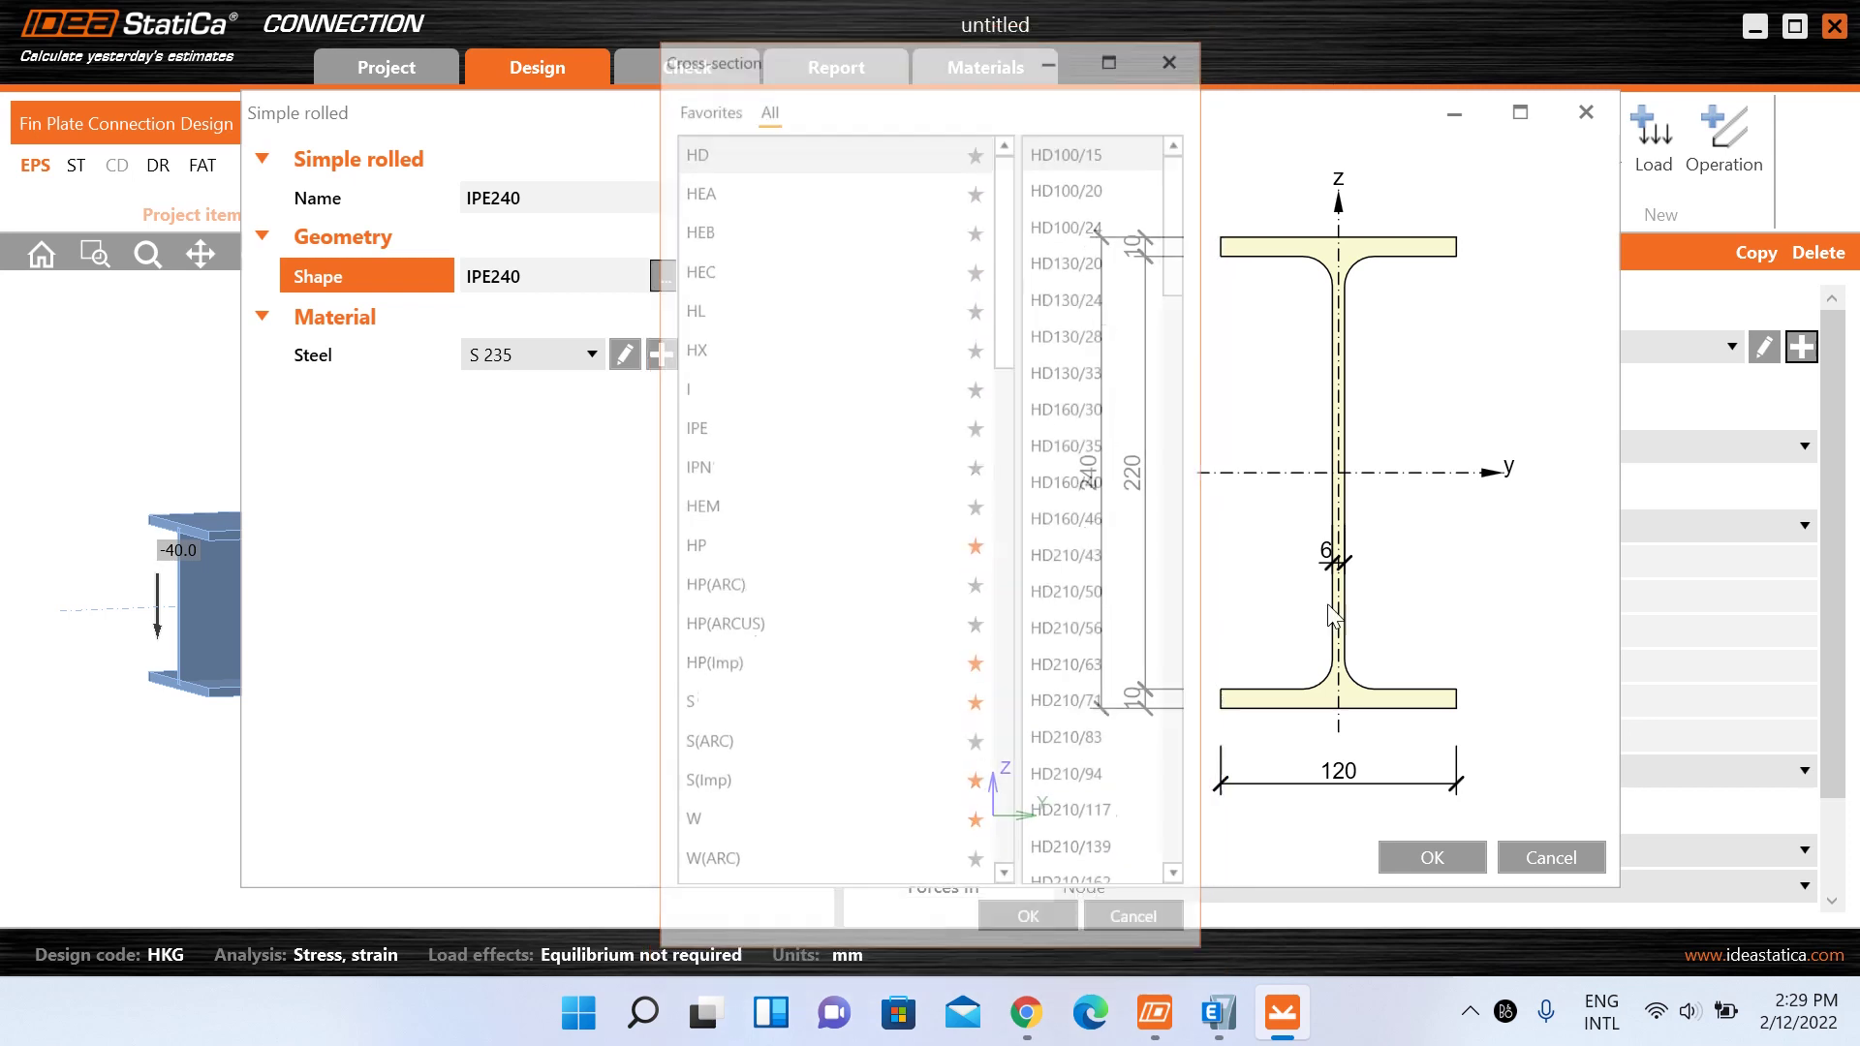
left_click(1550, 857)
left_click(1544, 826)
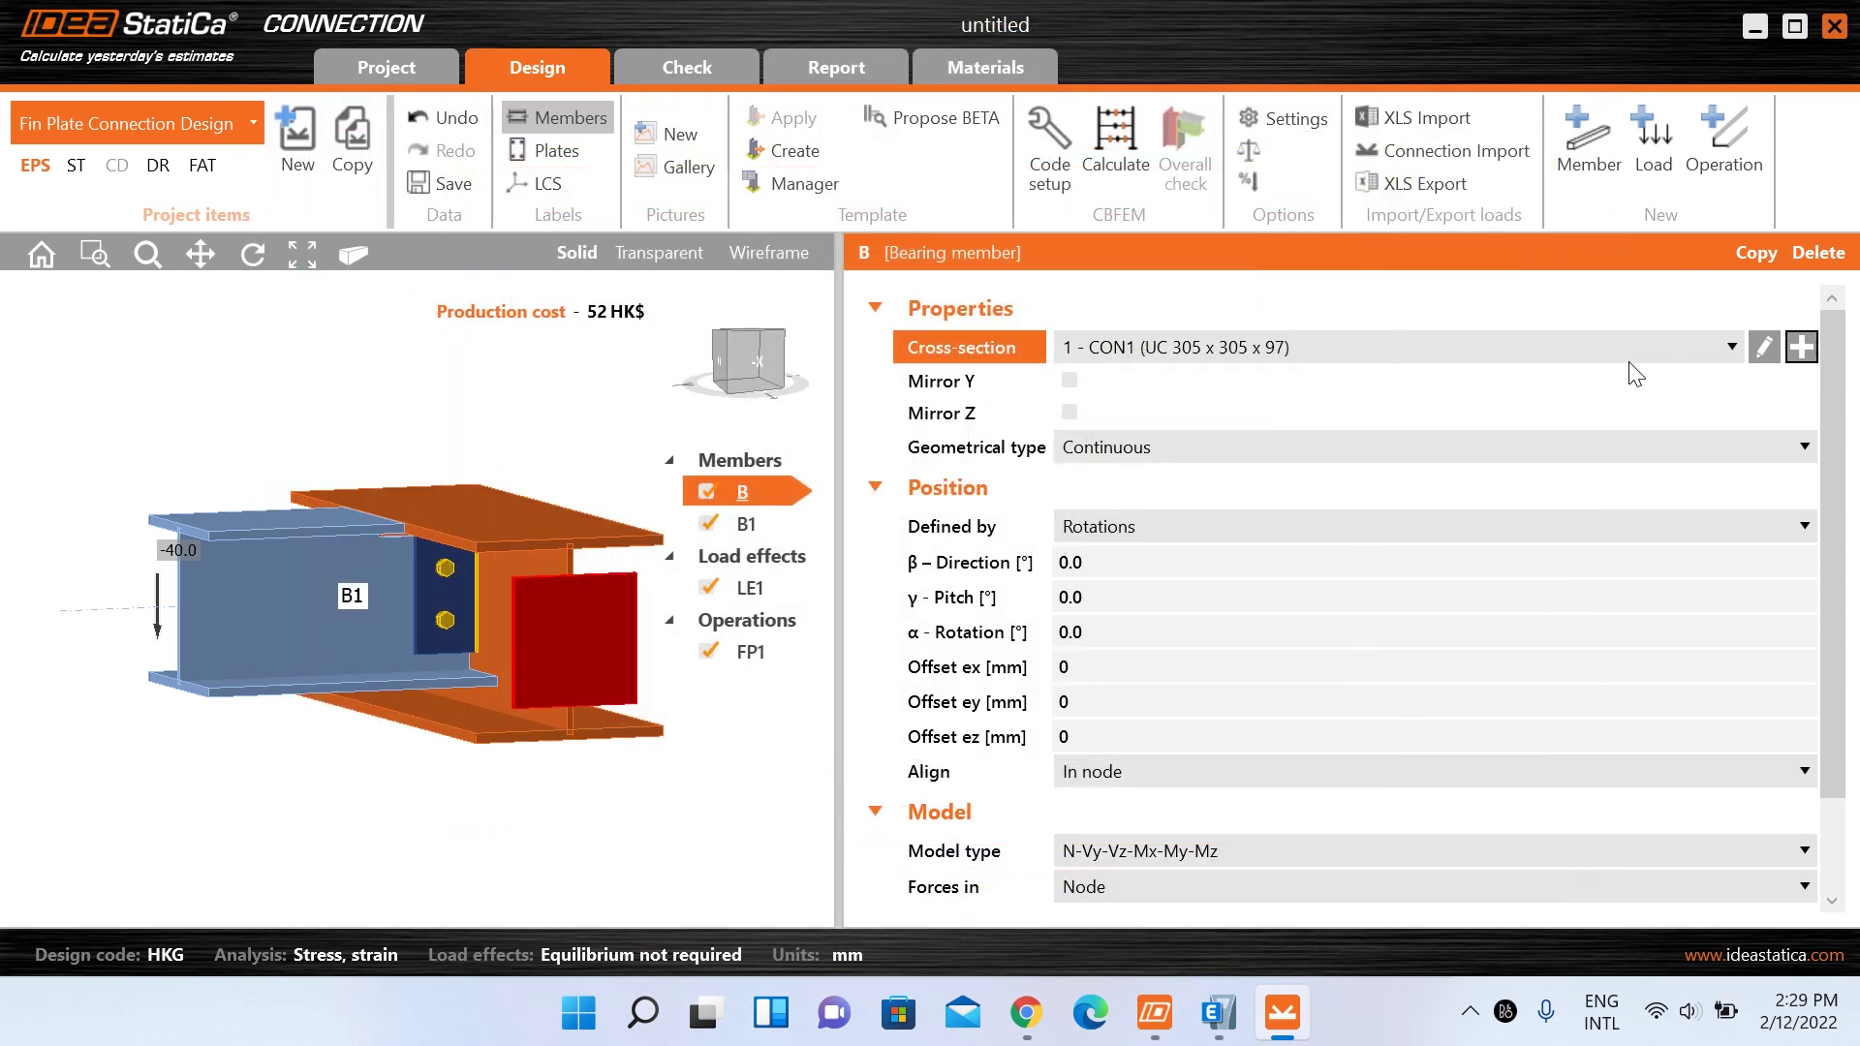
- Check the section choices and the parameters of bearing member B's current cross-section, leaving them as they are
left_click(1733, 347)
left_click(1732, 347)
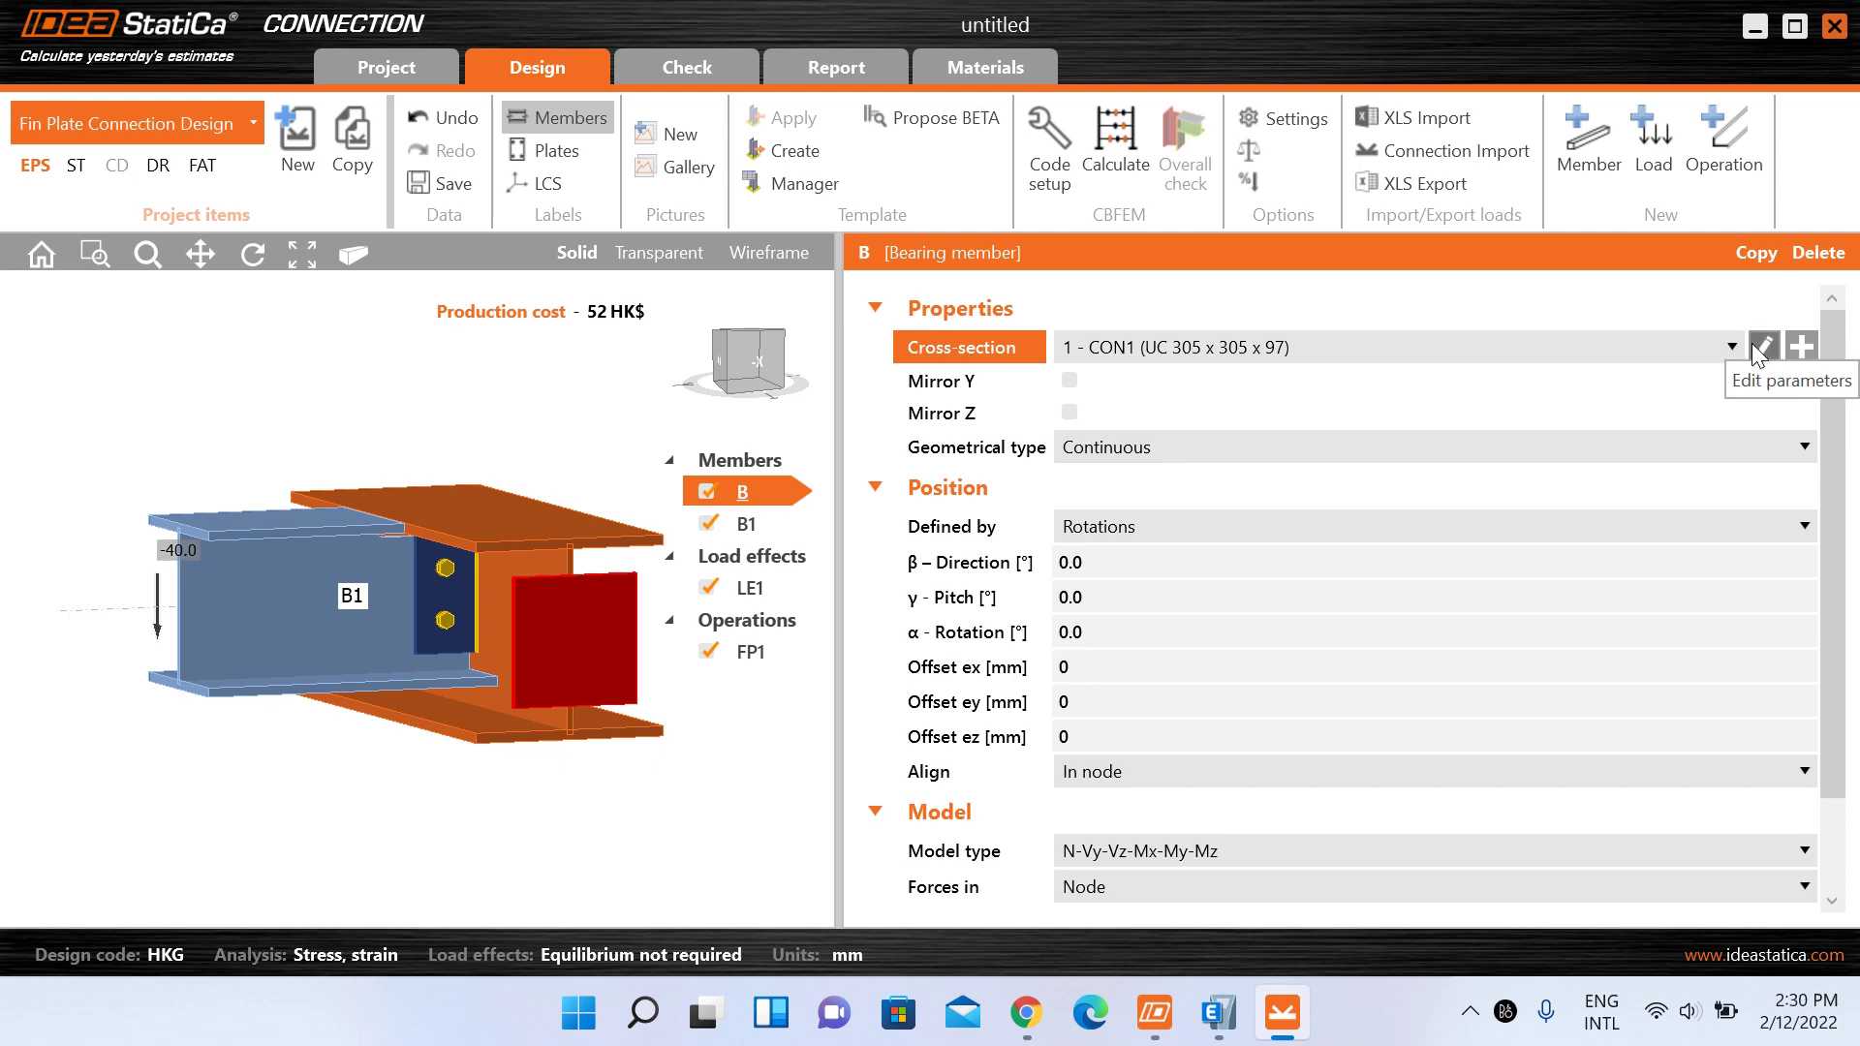
left_click(1759, 349)
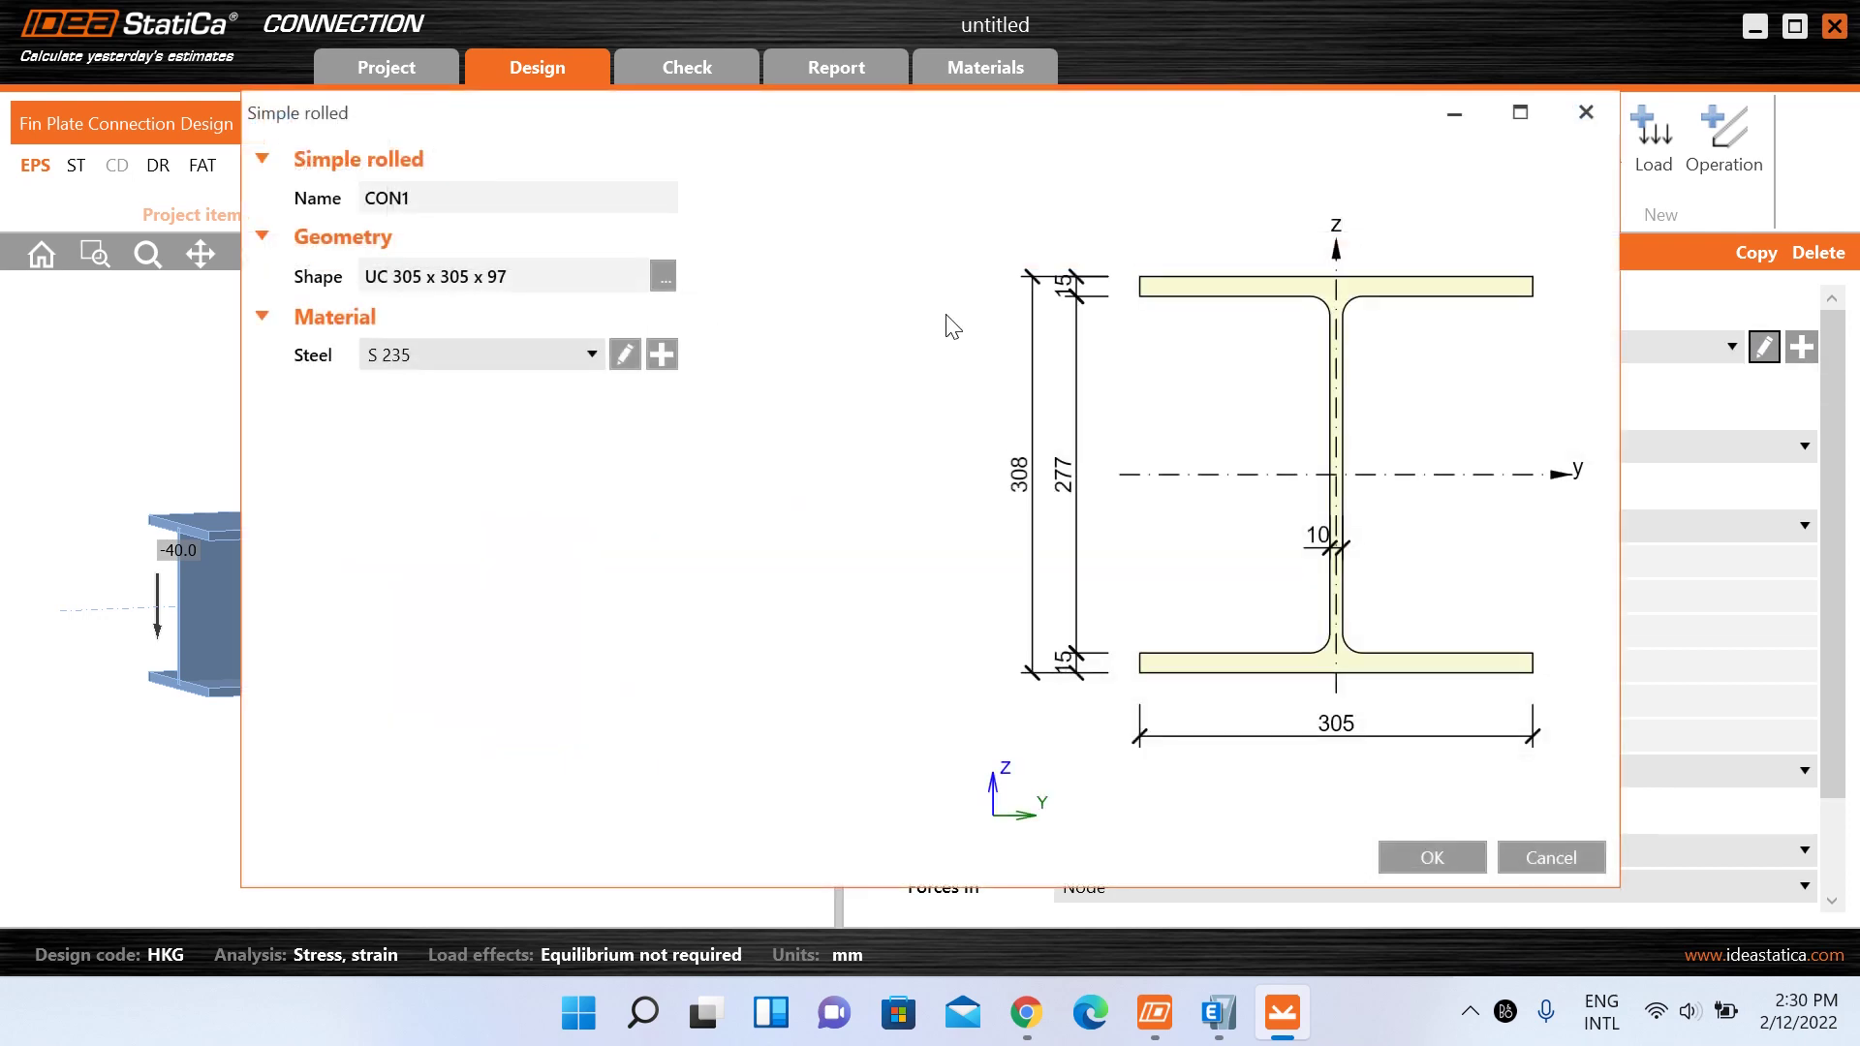
left_click(1586, 112)
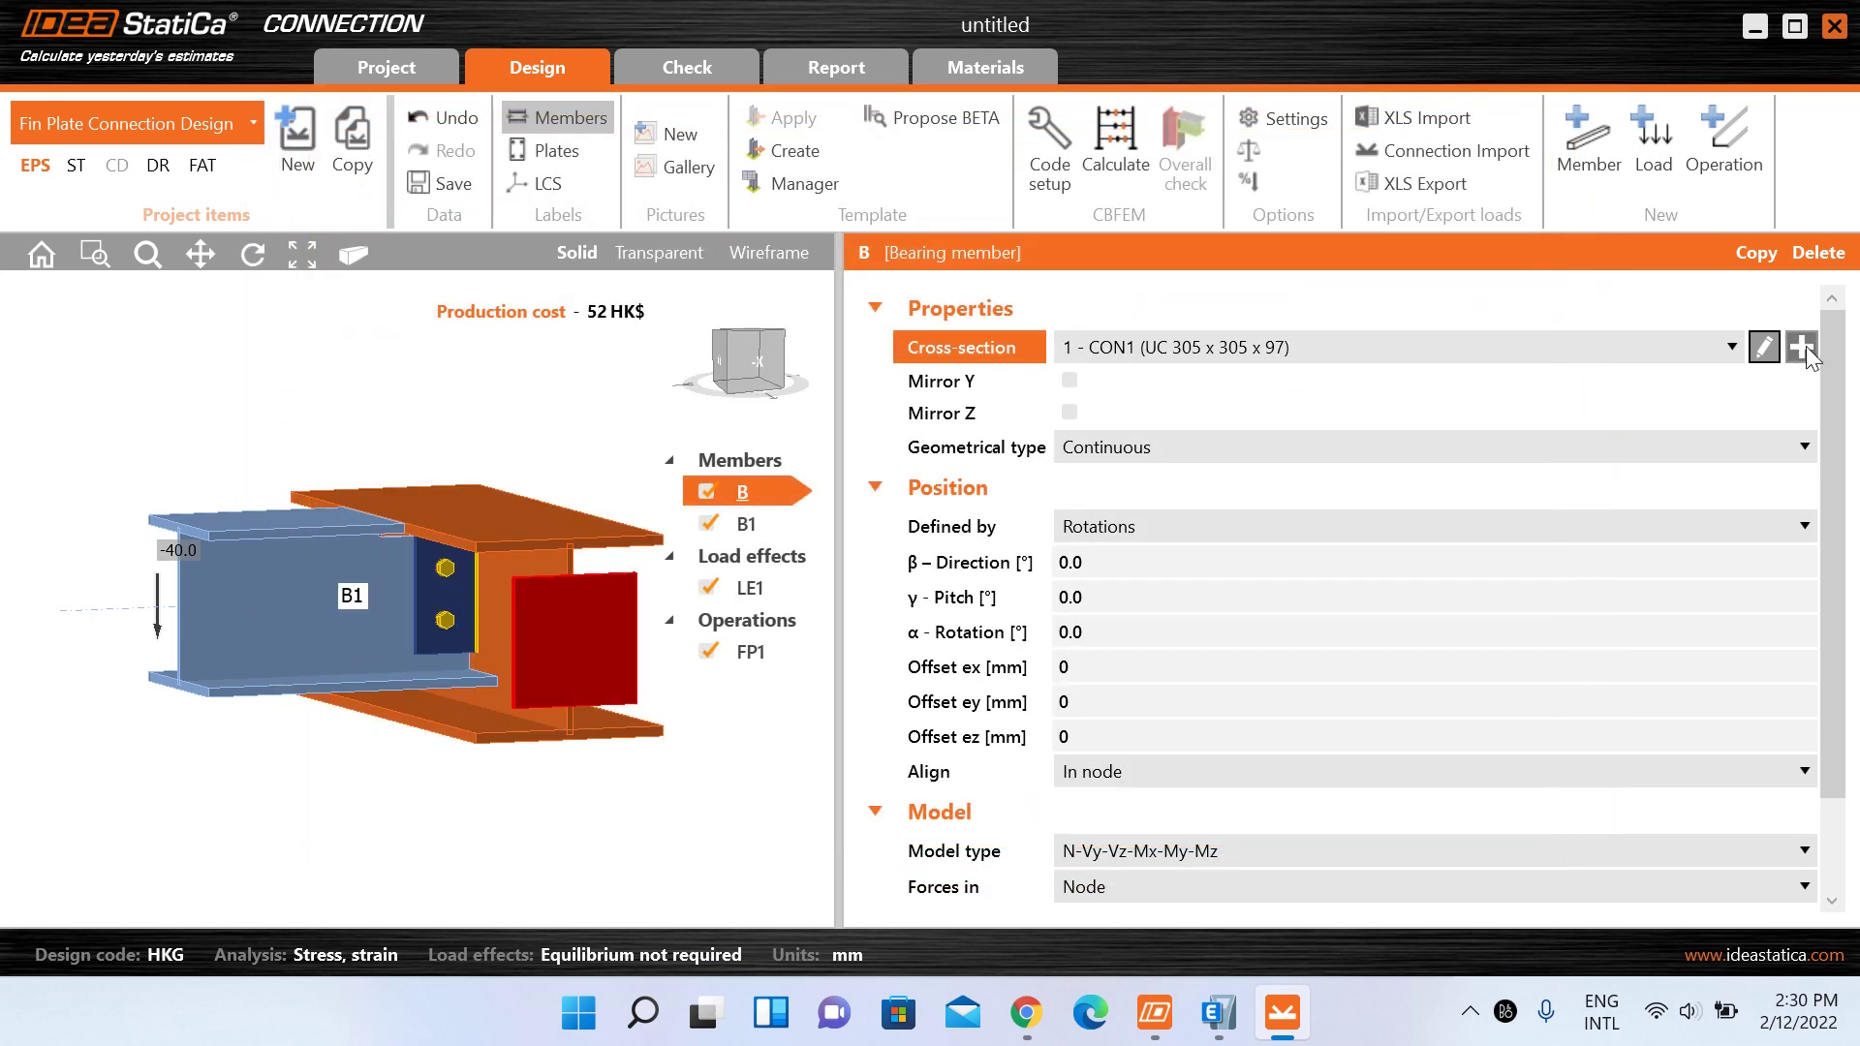
- Look through the rolled, welded and composed, cold-formed and timber section types available for bearing member B
left_click(1802, 349)
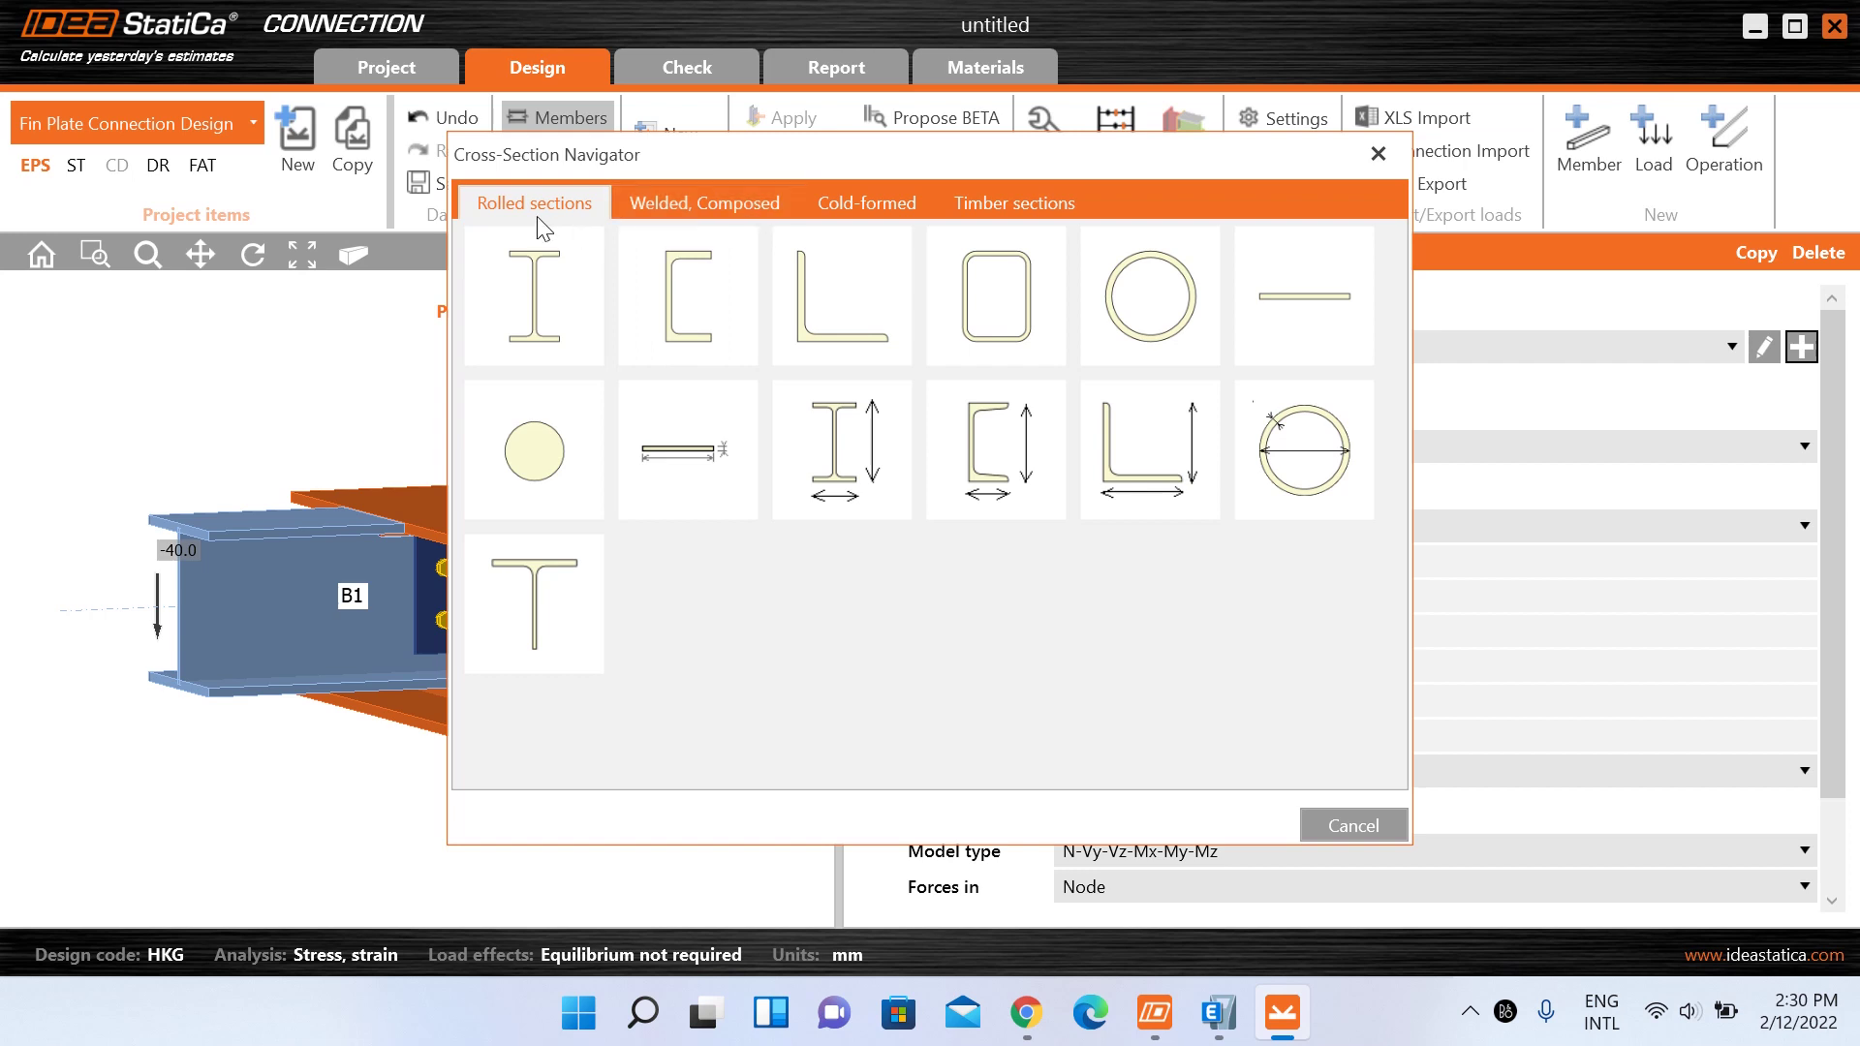
left_click(726, 205)
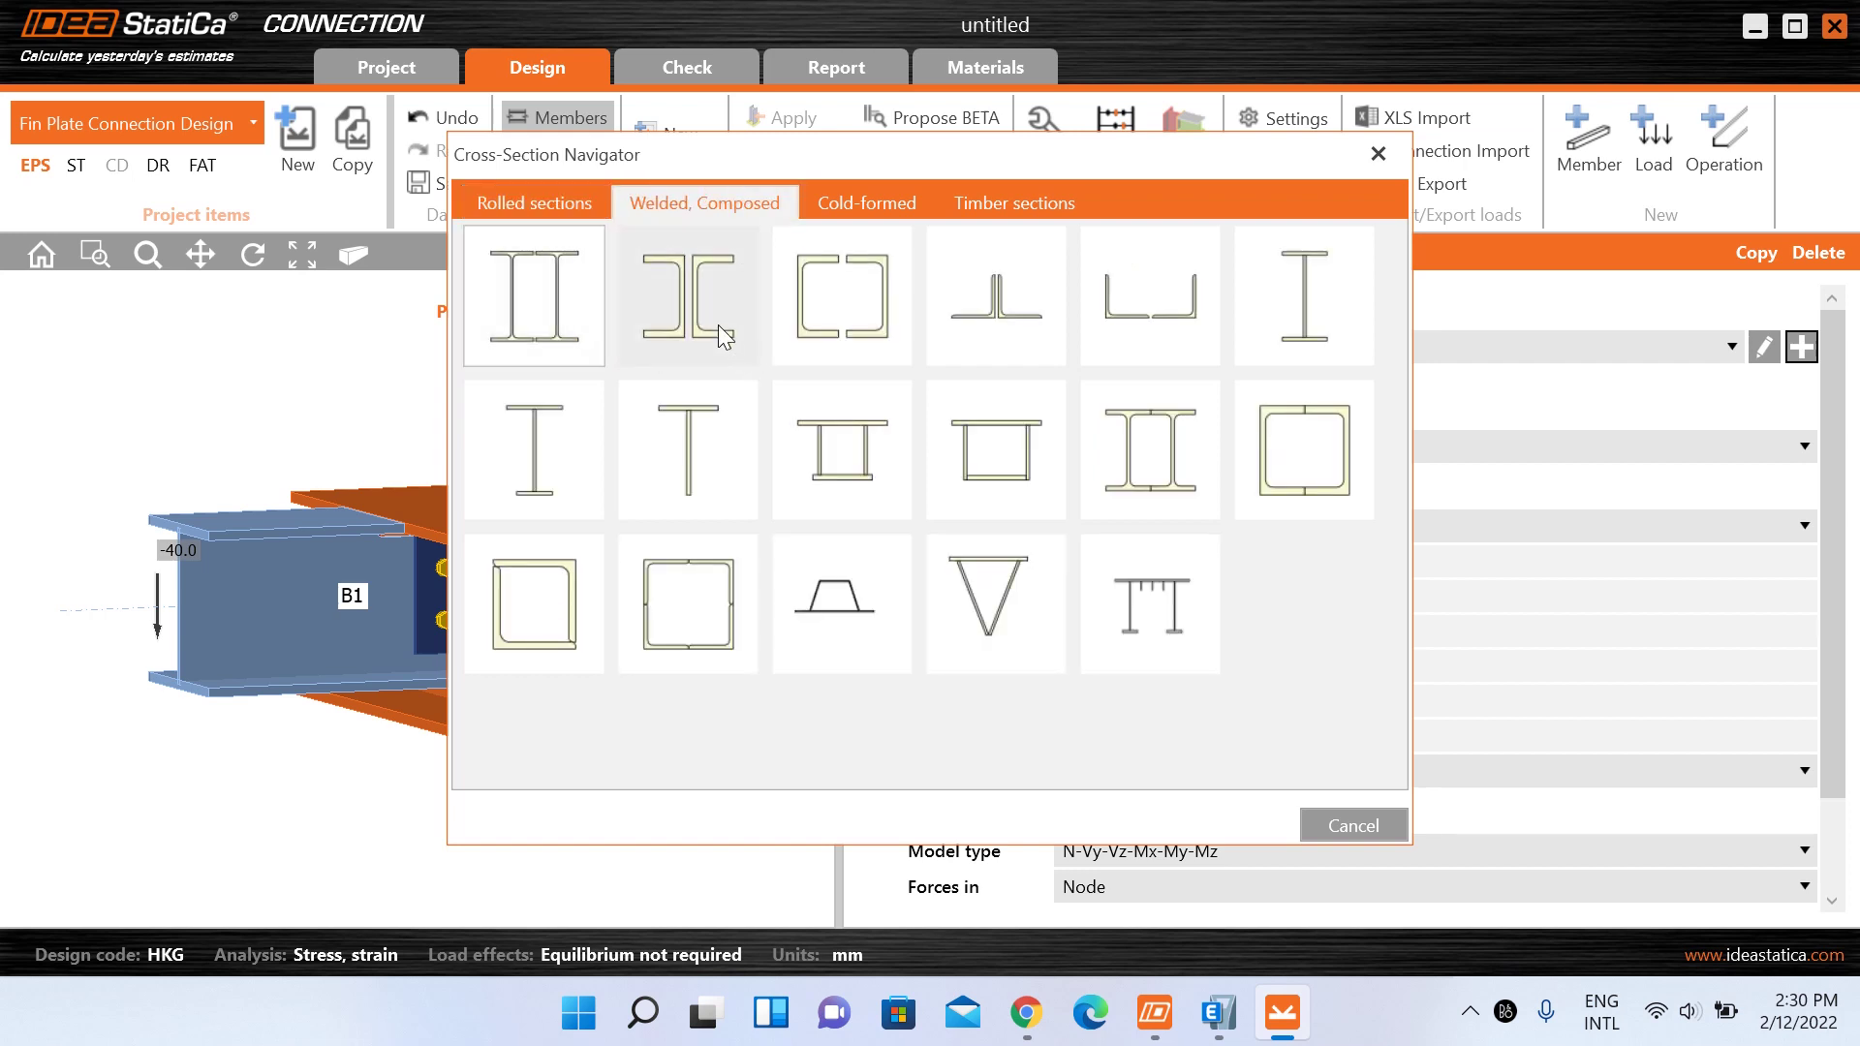
left_click(885, 200)
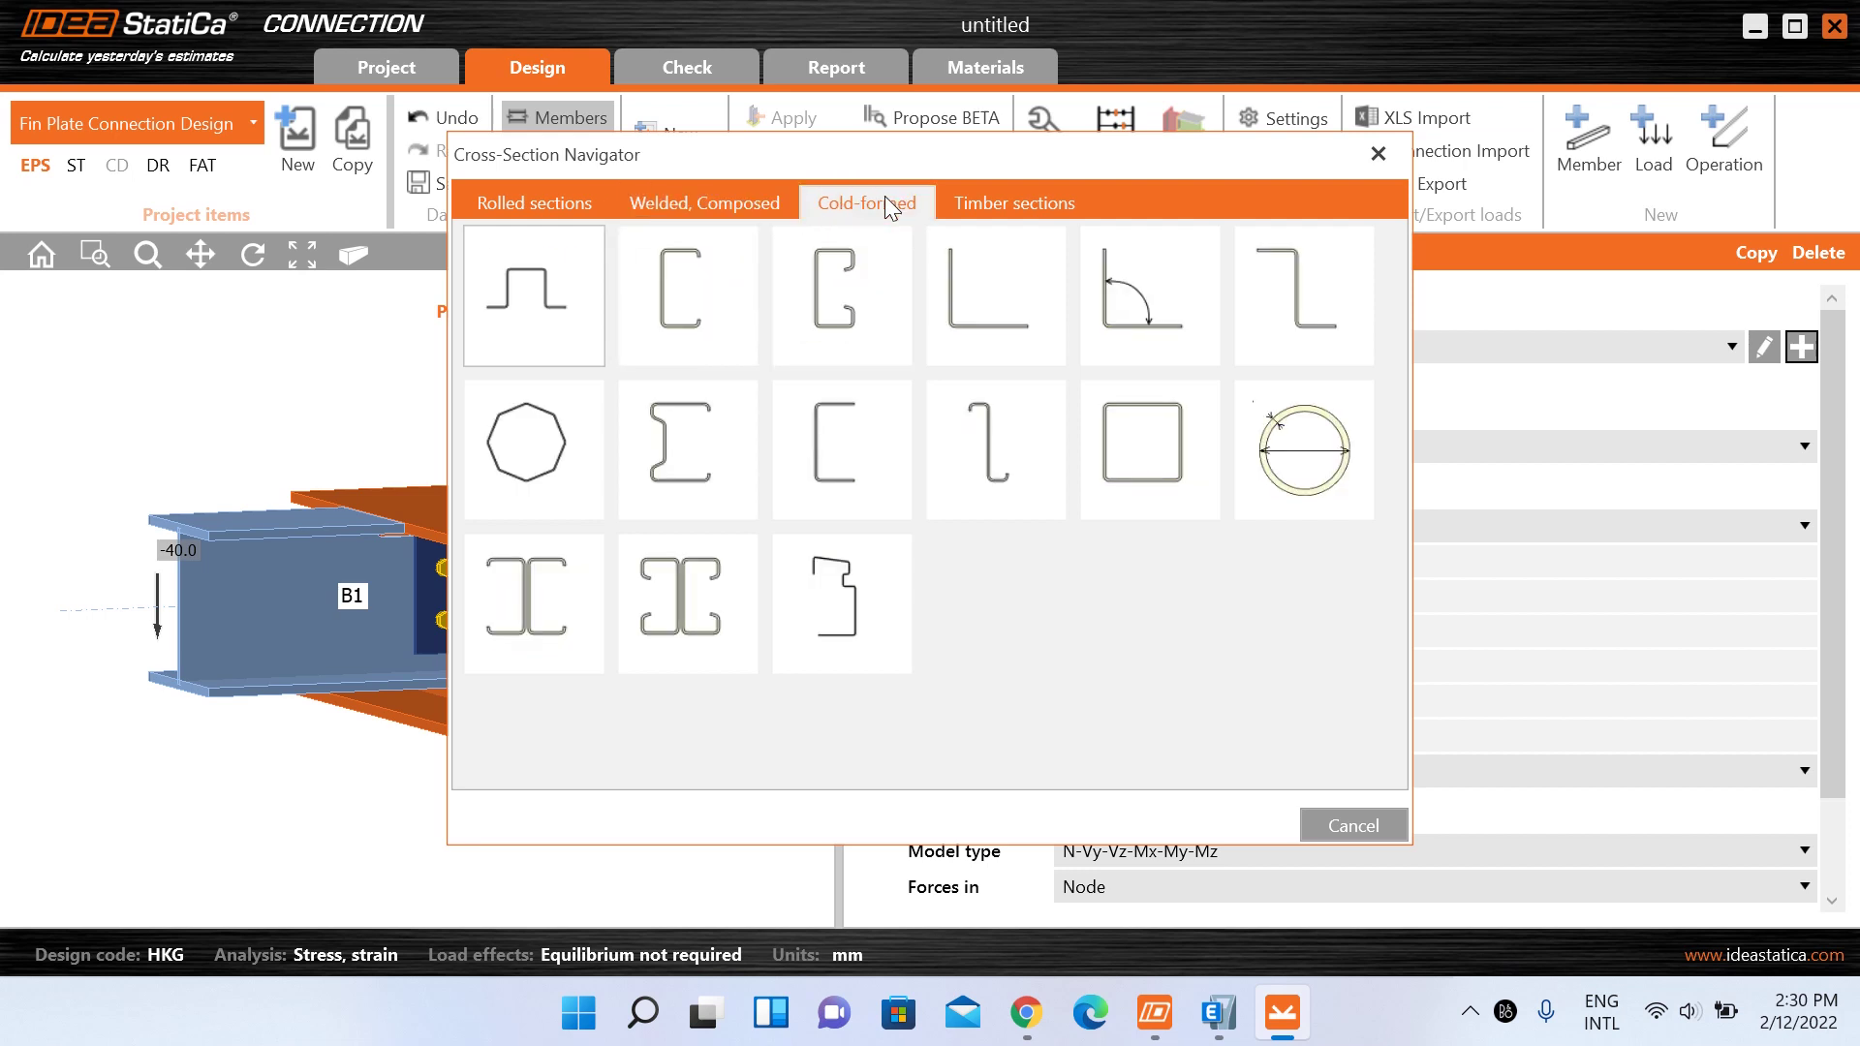
left_click(1009, 202)
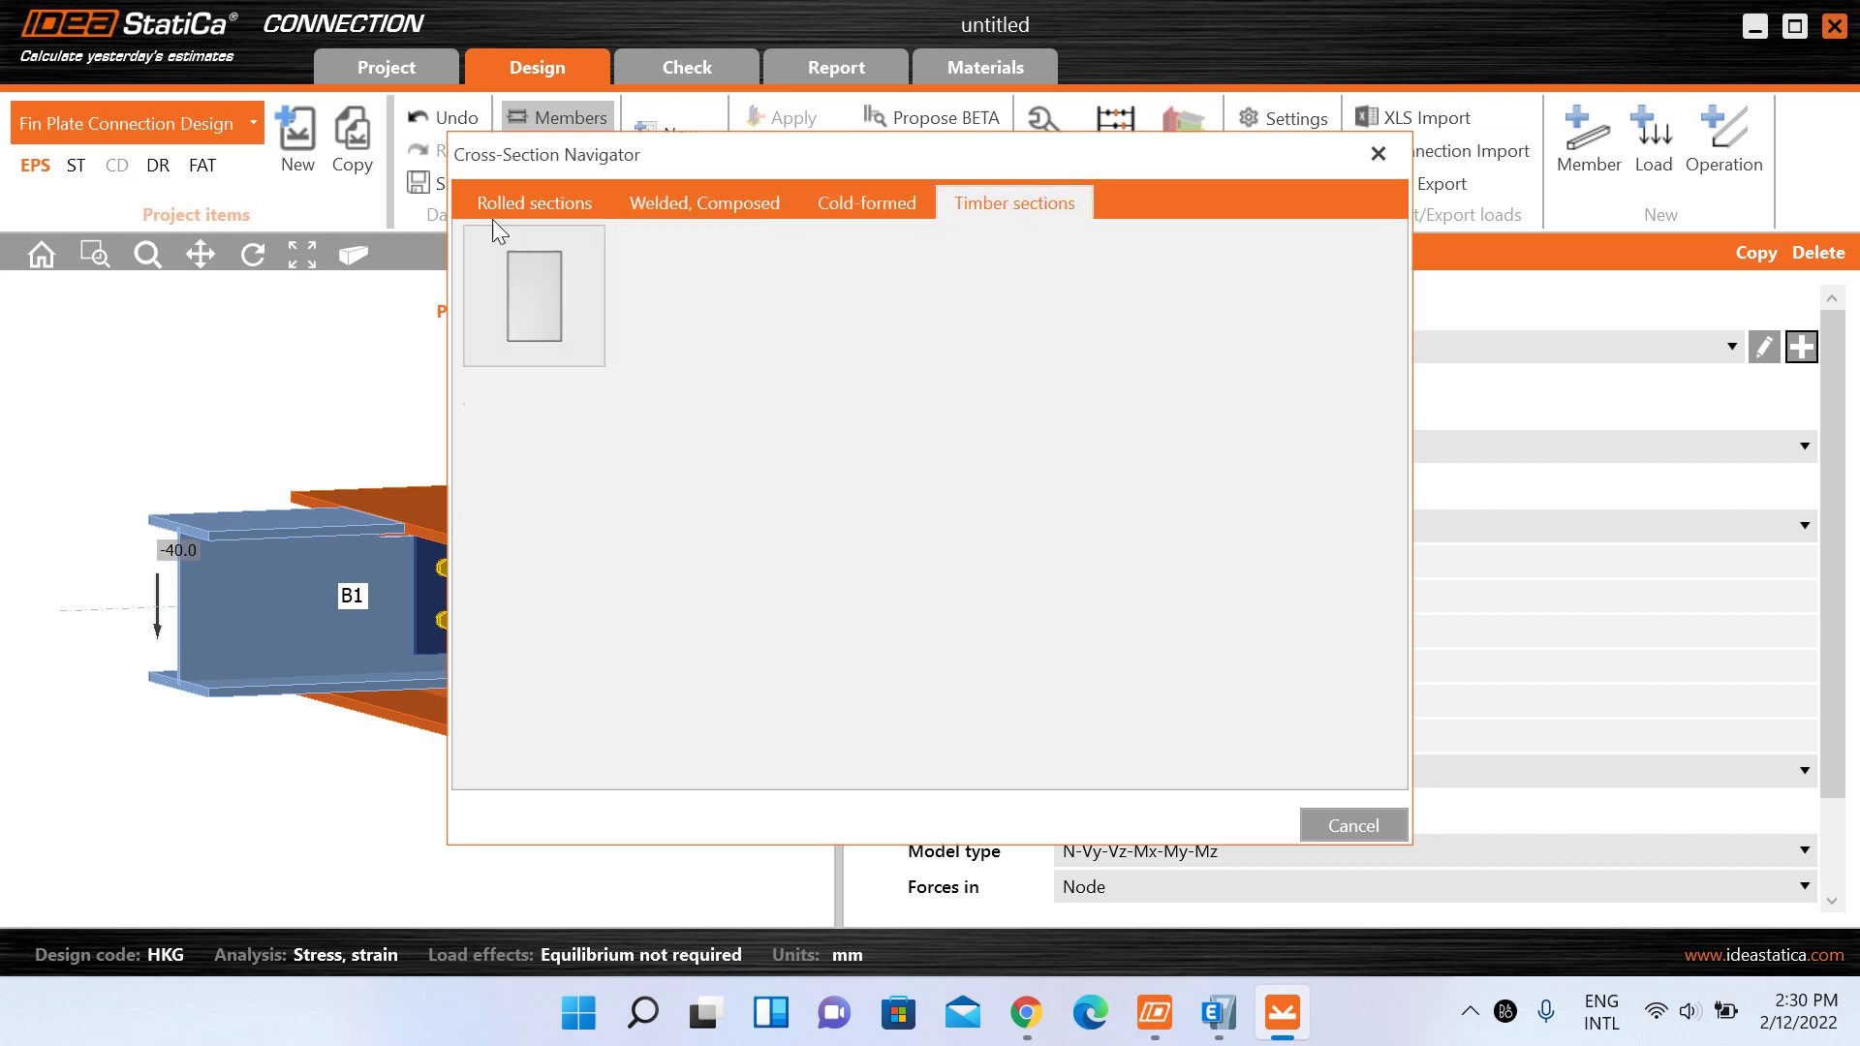
left_click(545, 199)
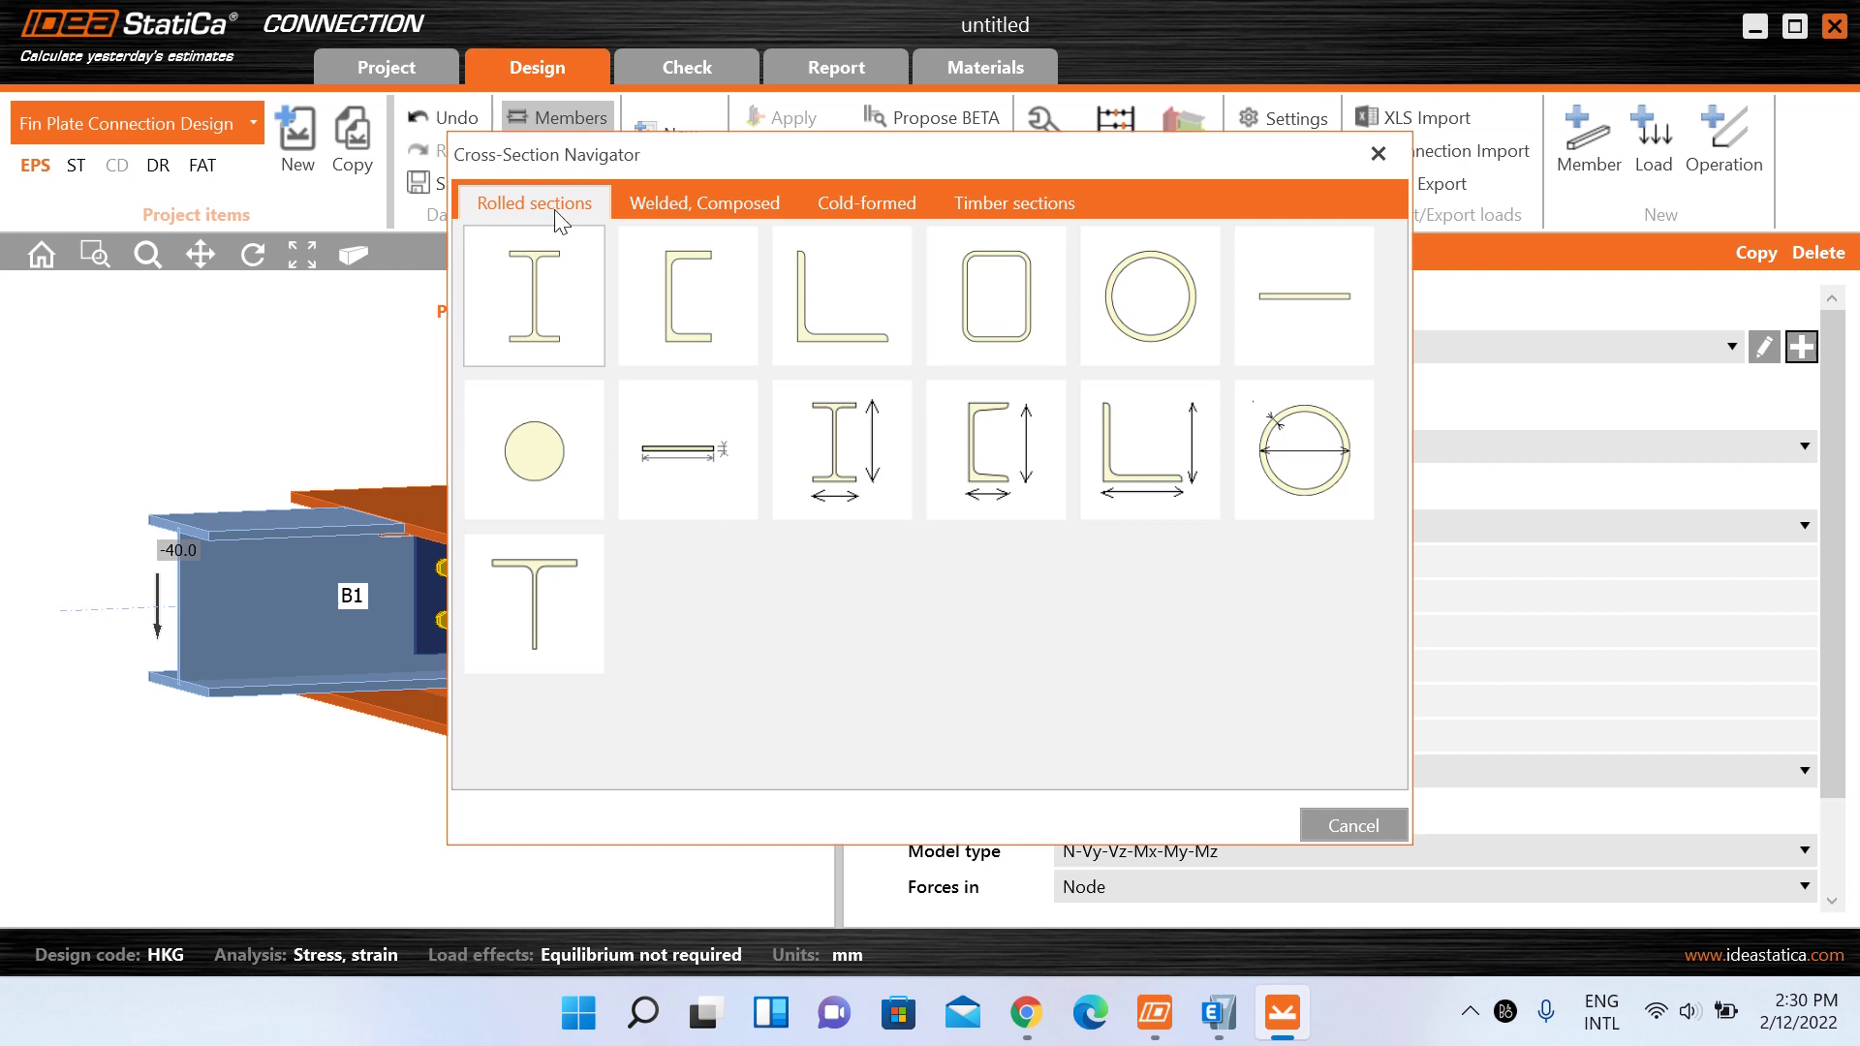
- Examine the shape families offered for a new rolled I-section and cancel without adding a cross-section
left_click(558, 273)
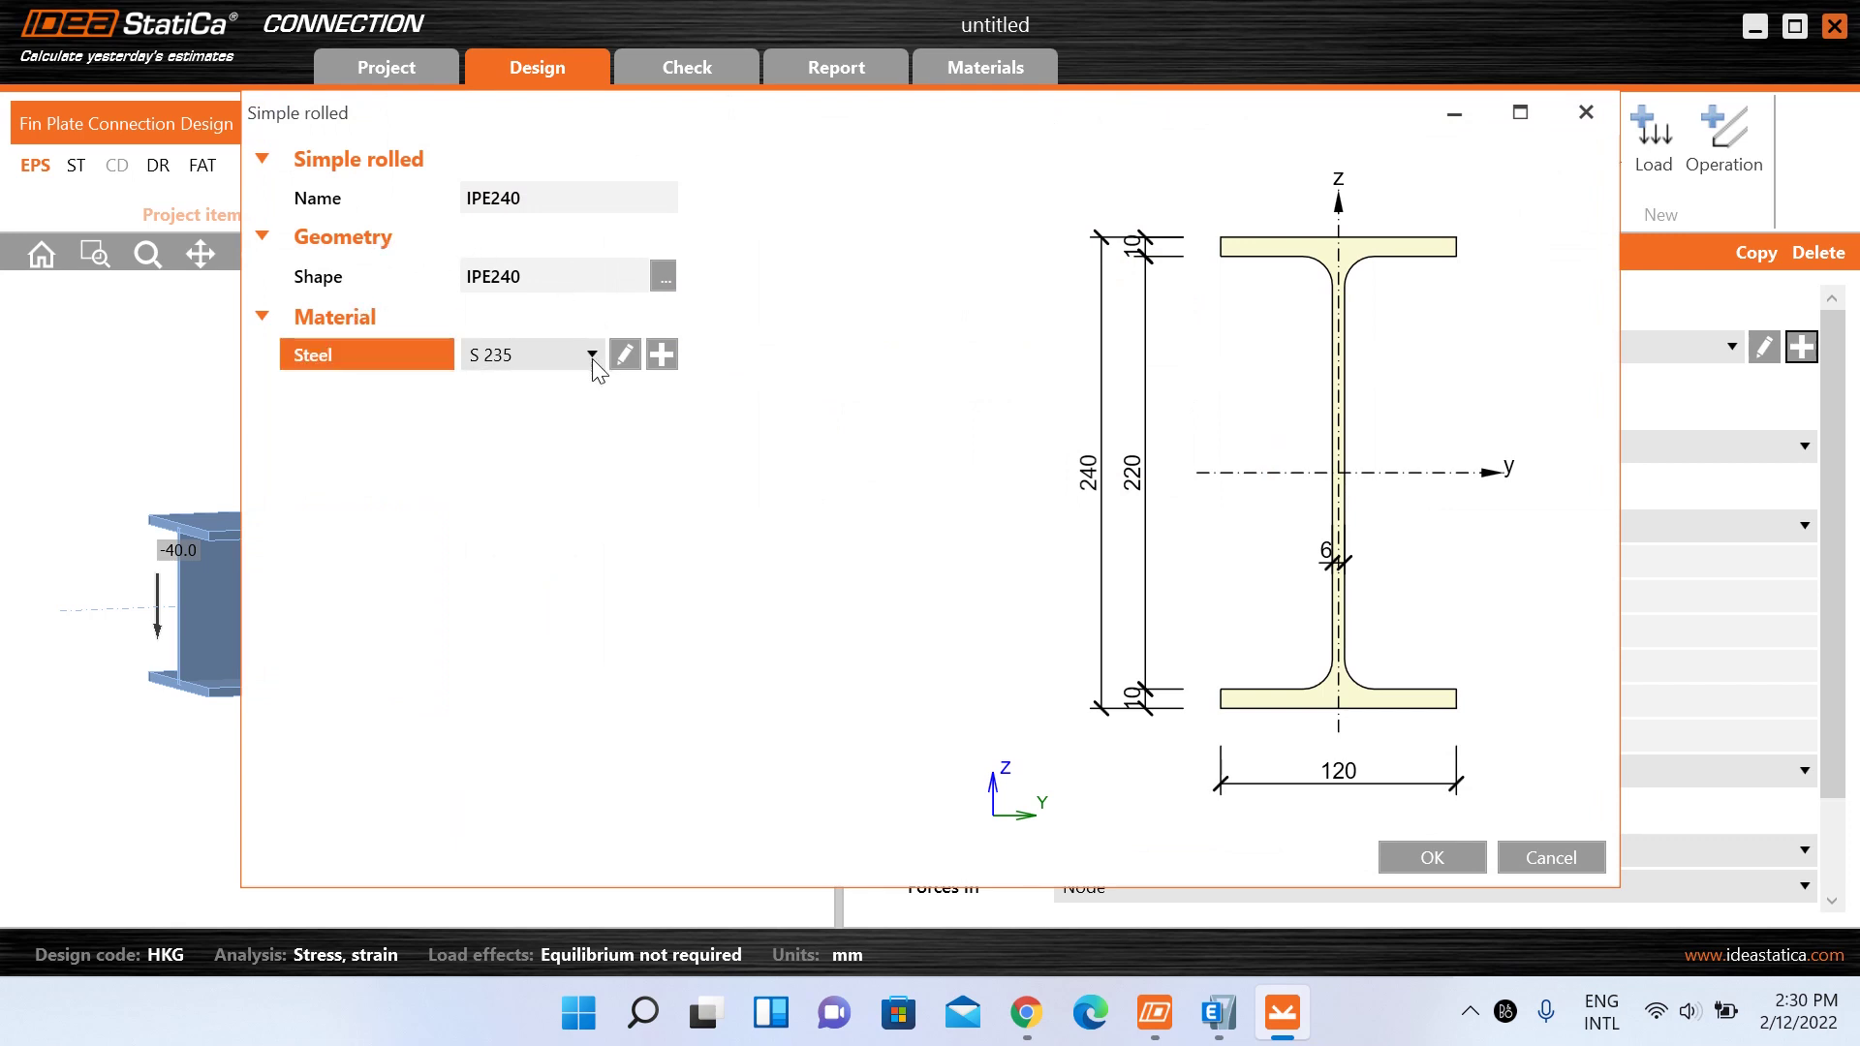
left_click(663, 277)
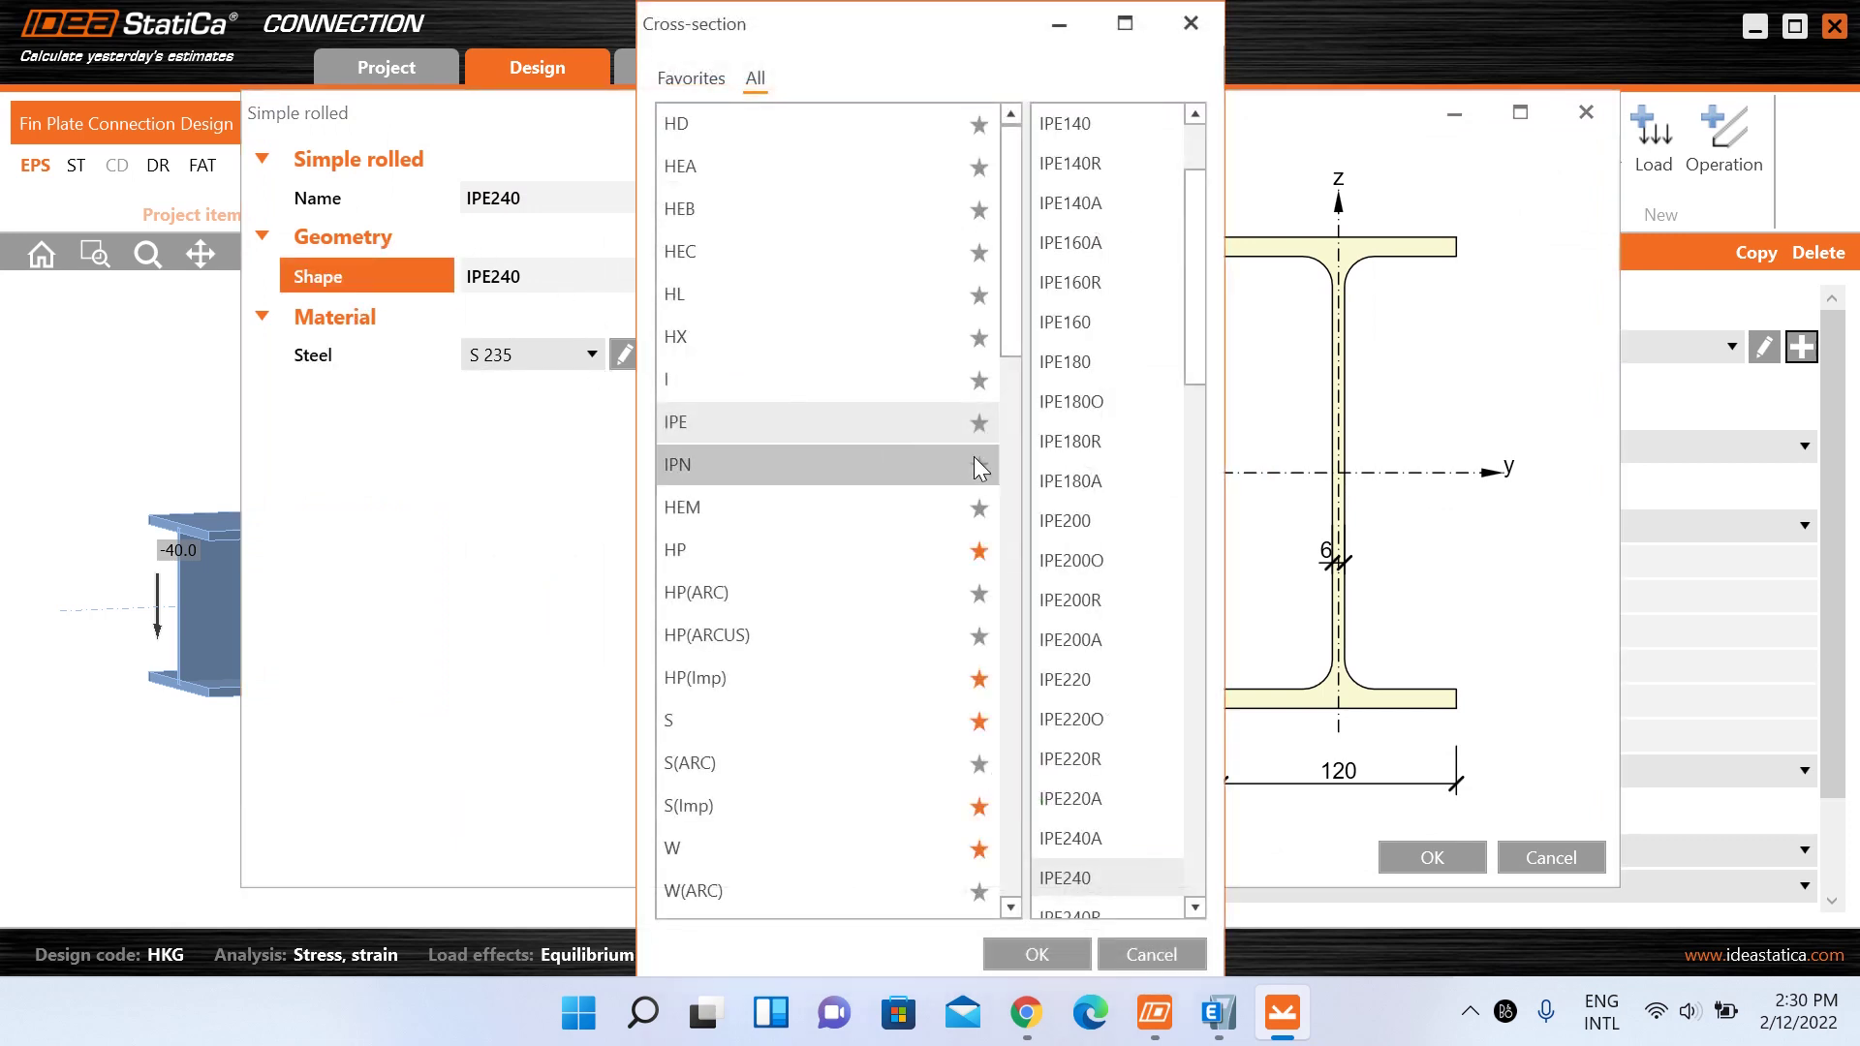
scroll(911, 678, "down", 7)
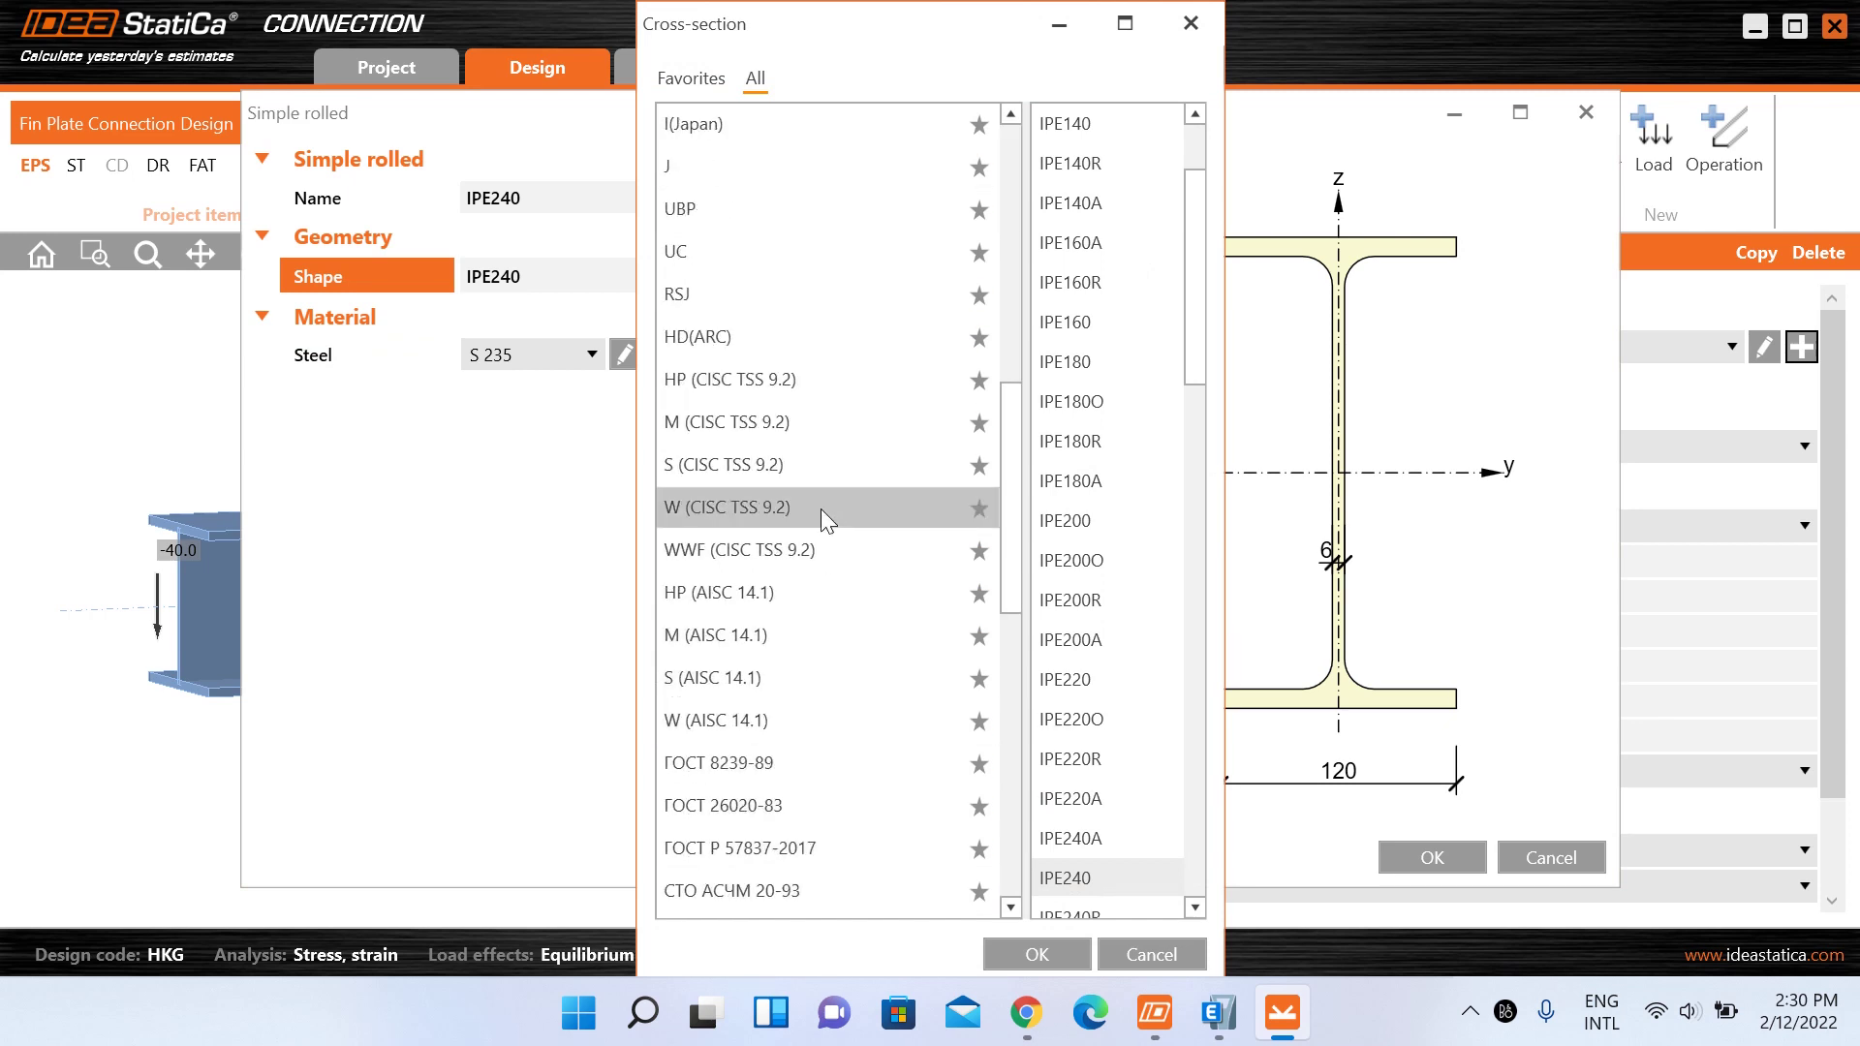
left_click(1151, 954)
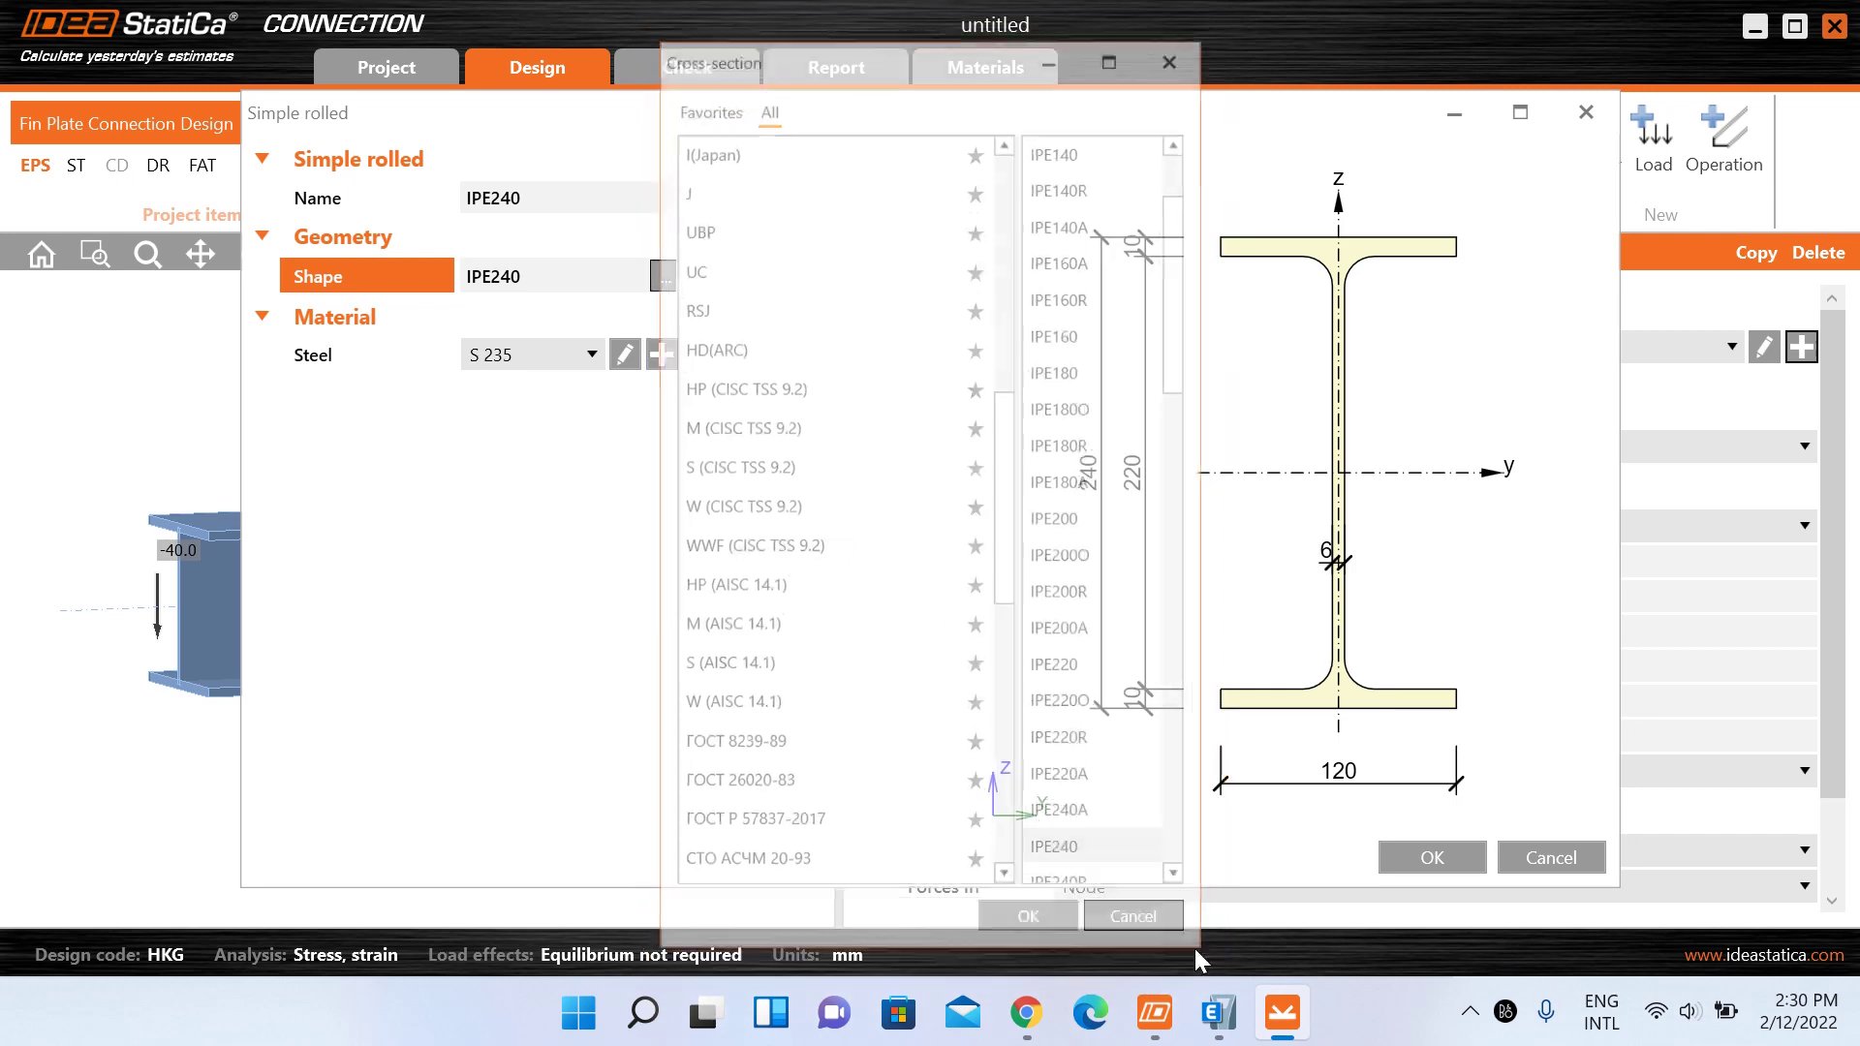
left_click(1547, 857)
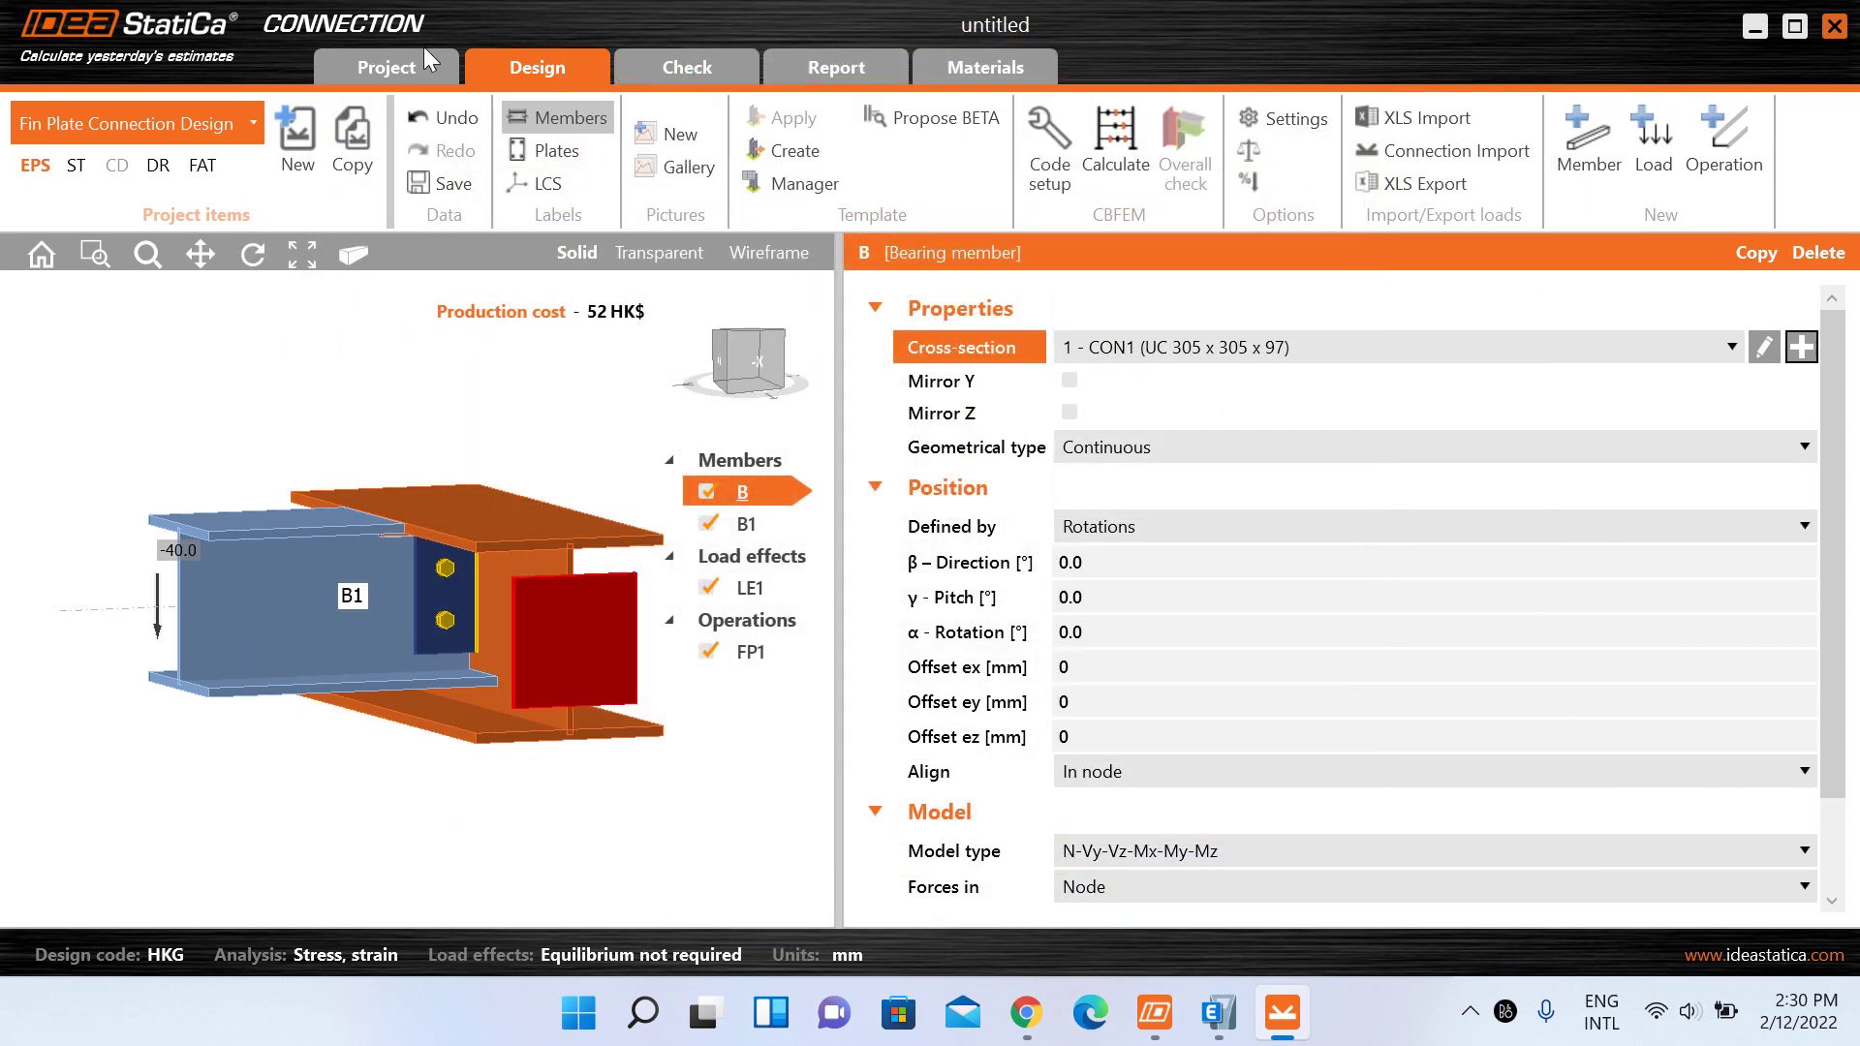
- Review the project information page with its design code and identification fields
left_click(392, 60)
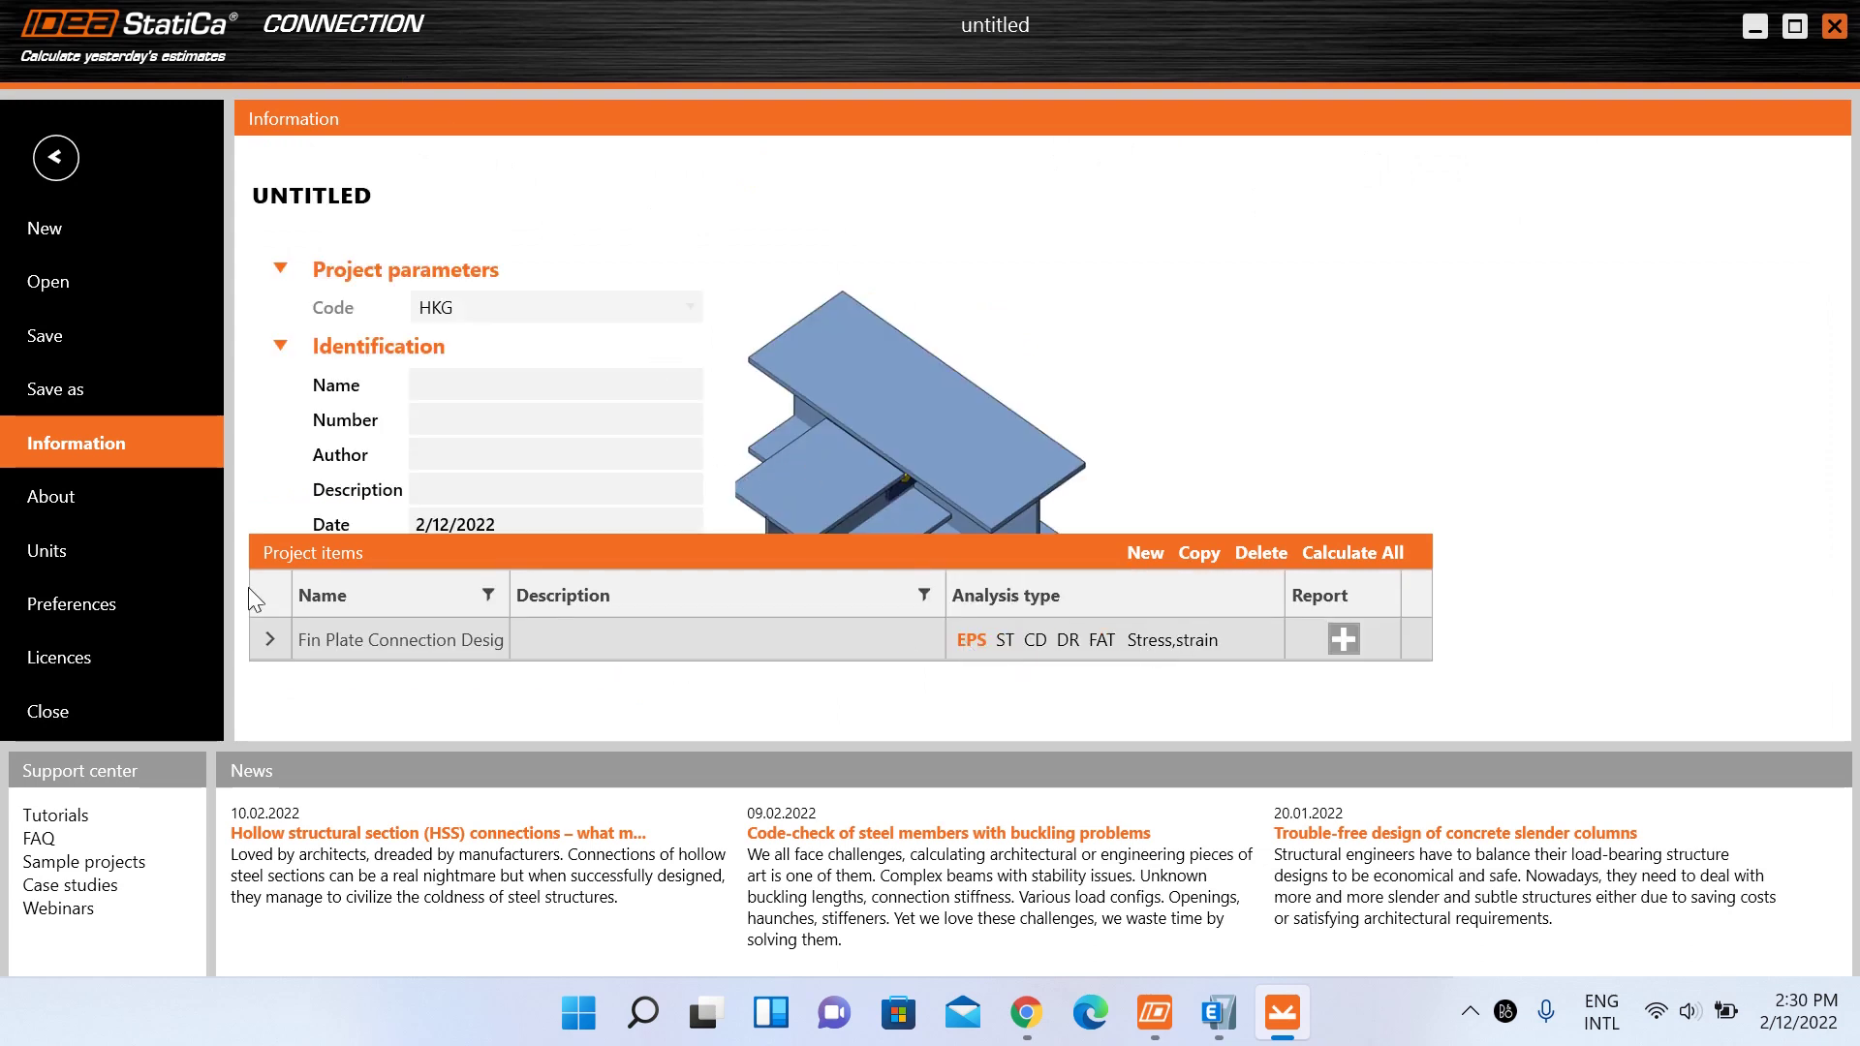
left_click(596, 395)
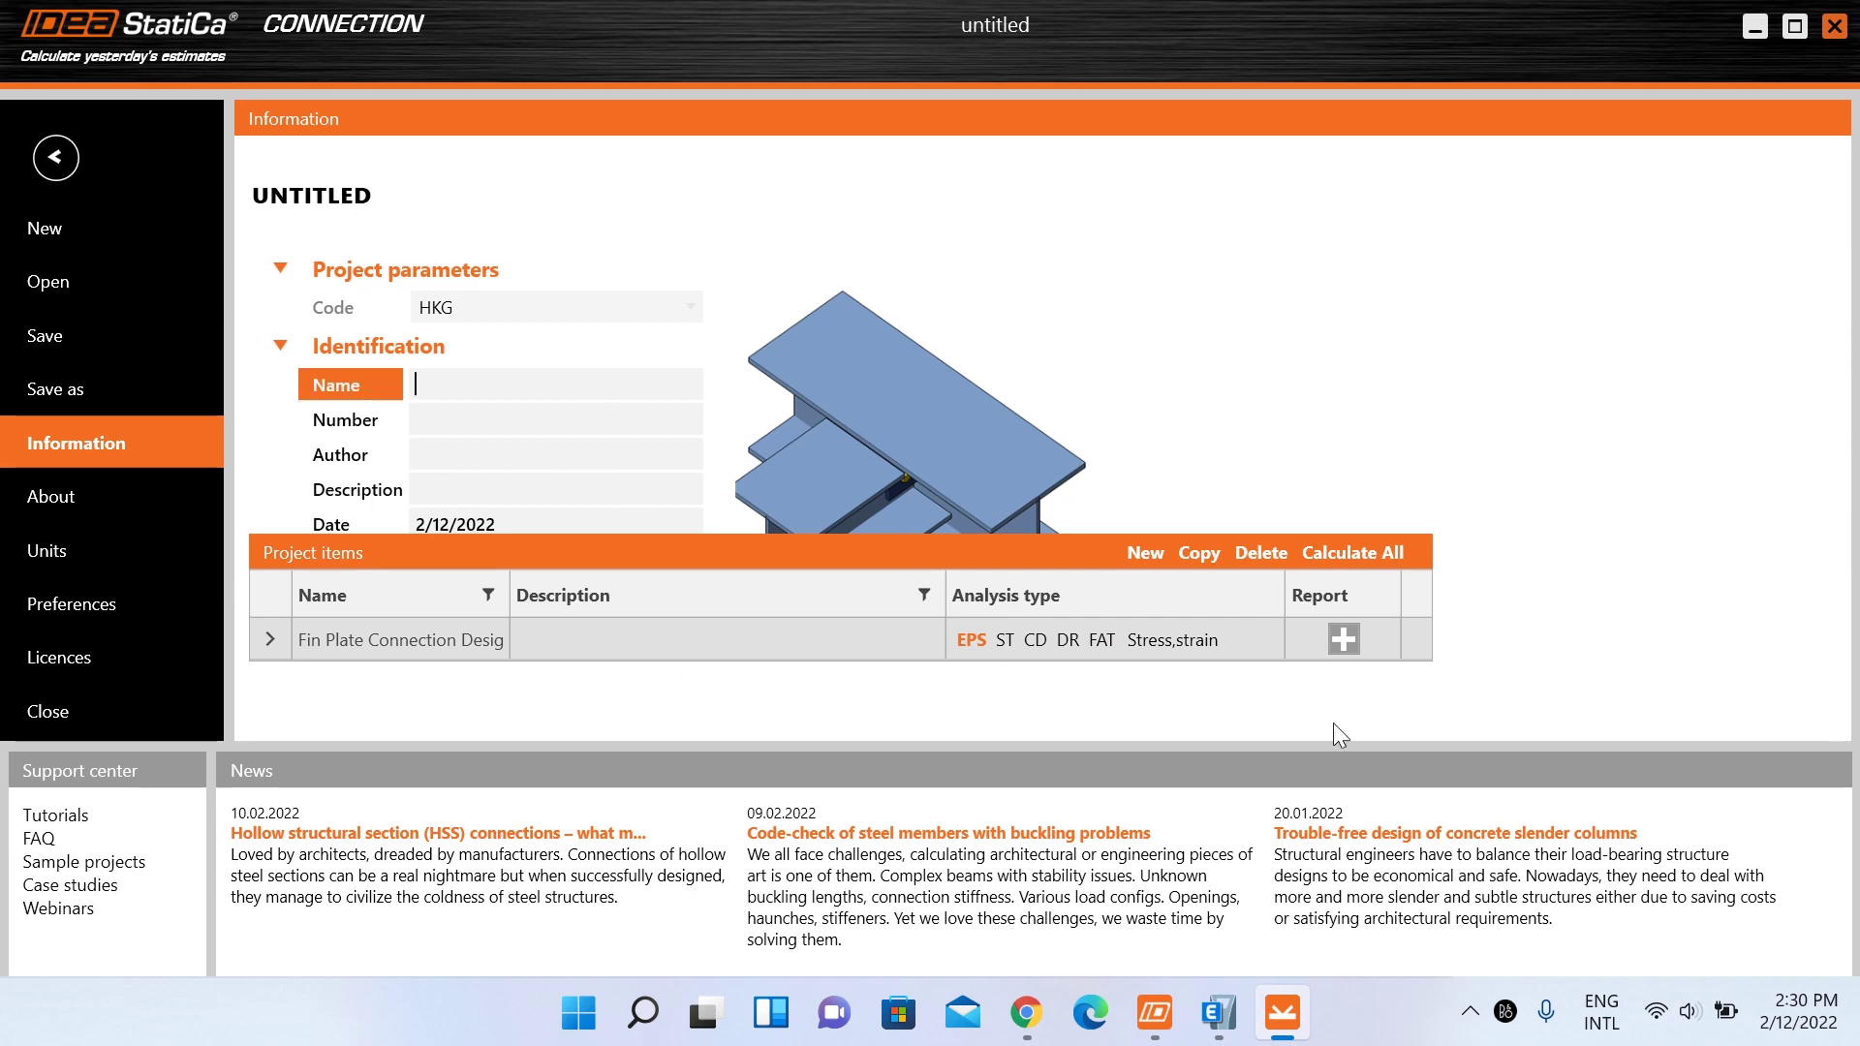
left_click(1470, 1012)
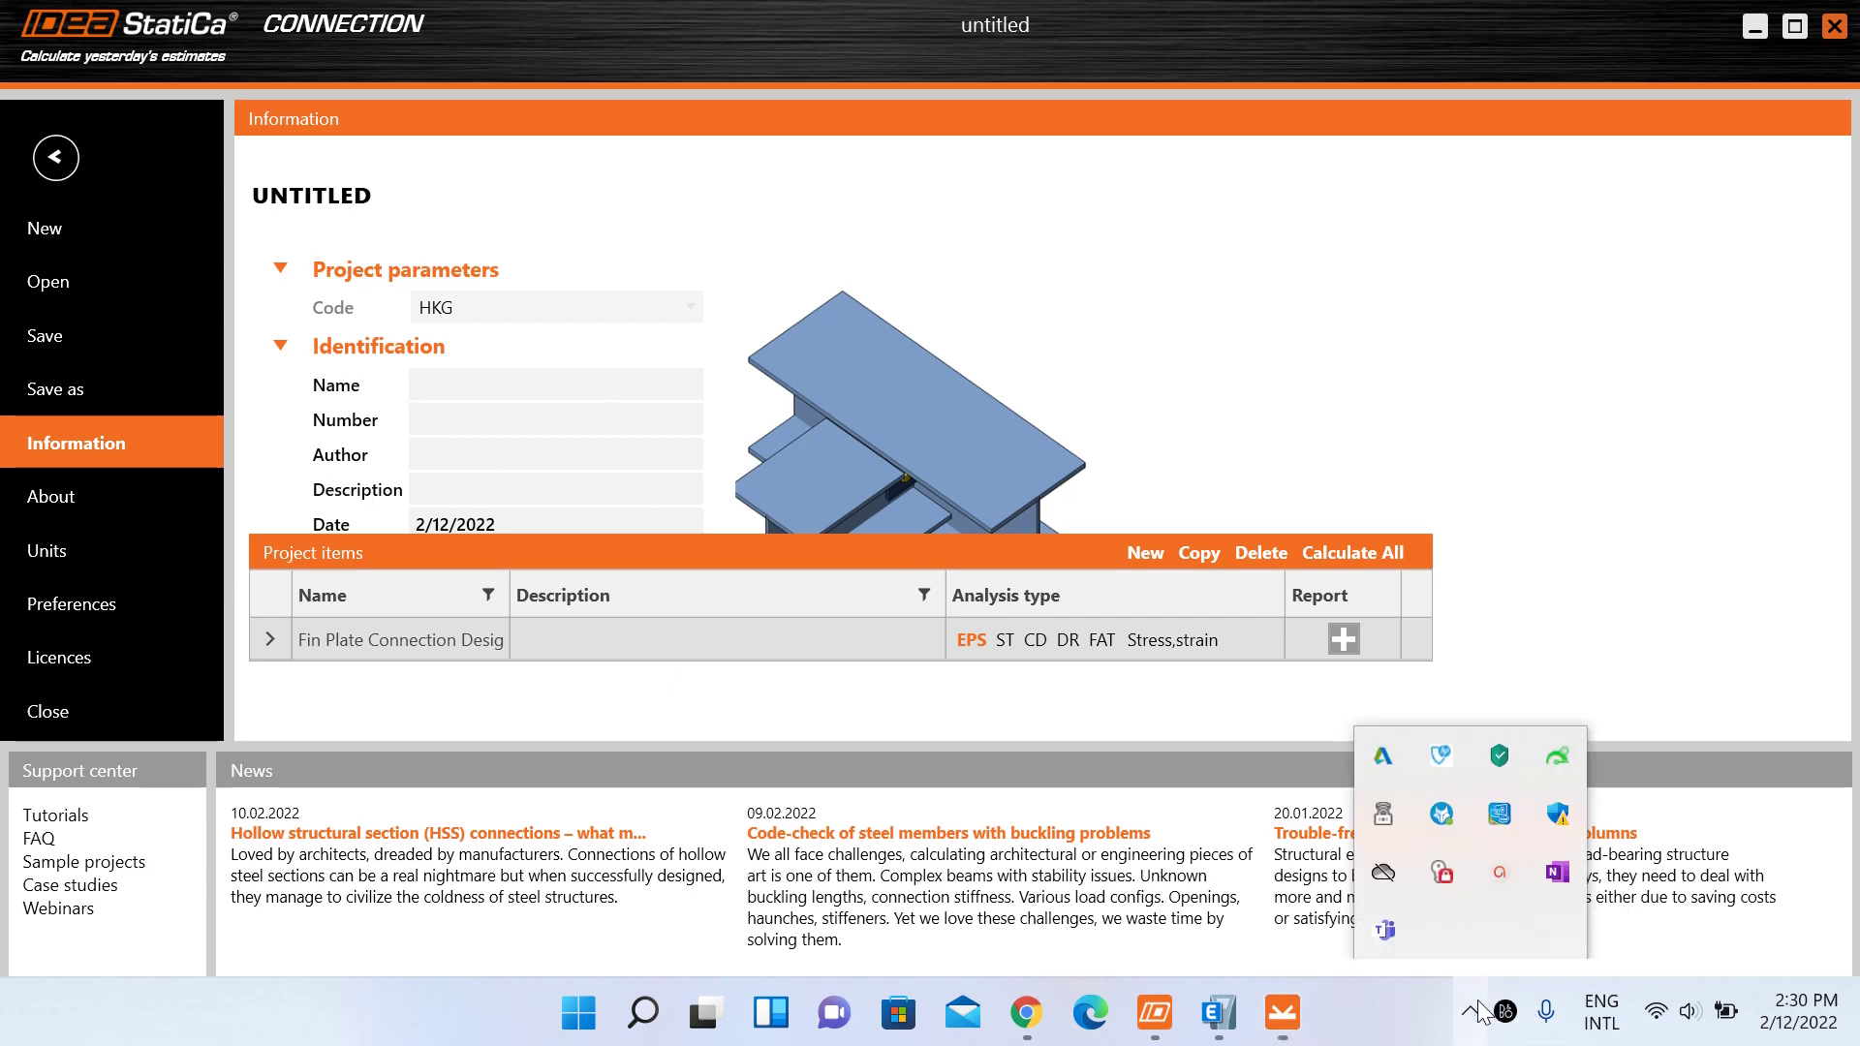
left_click(1486, 870)
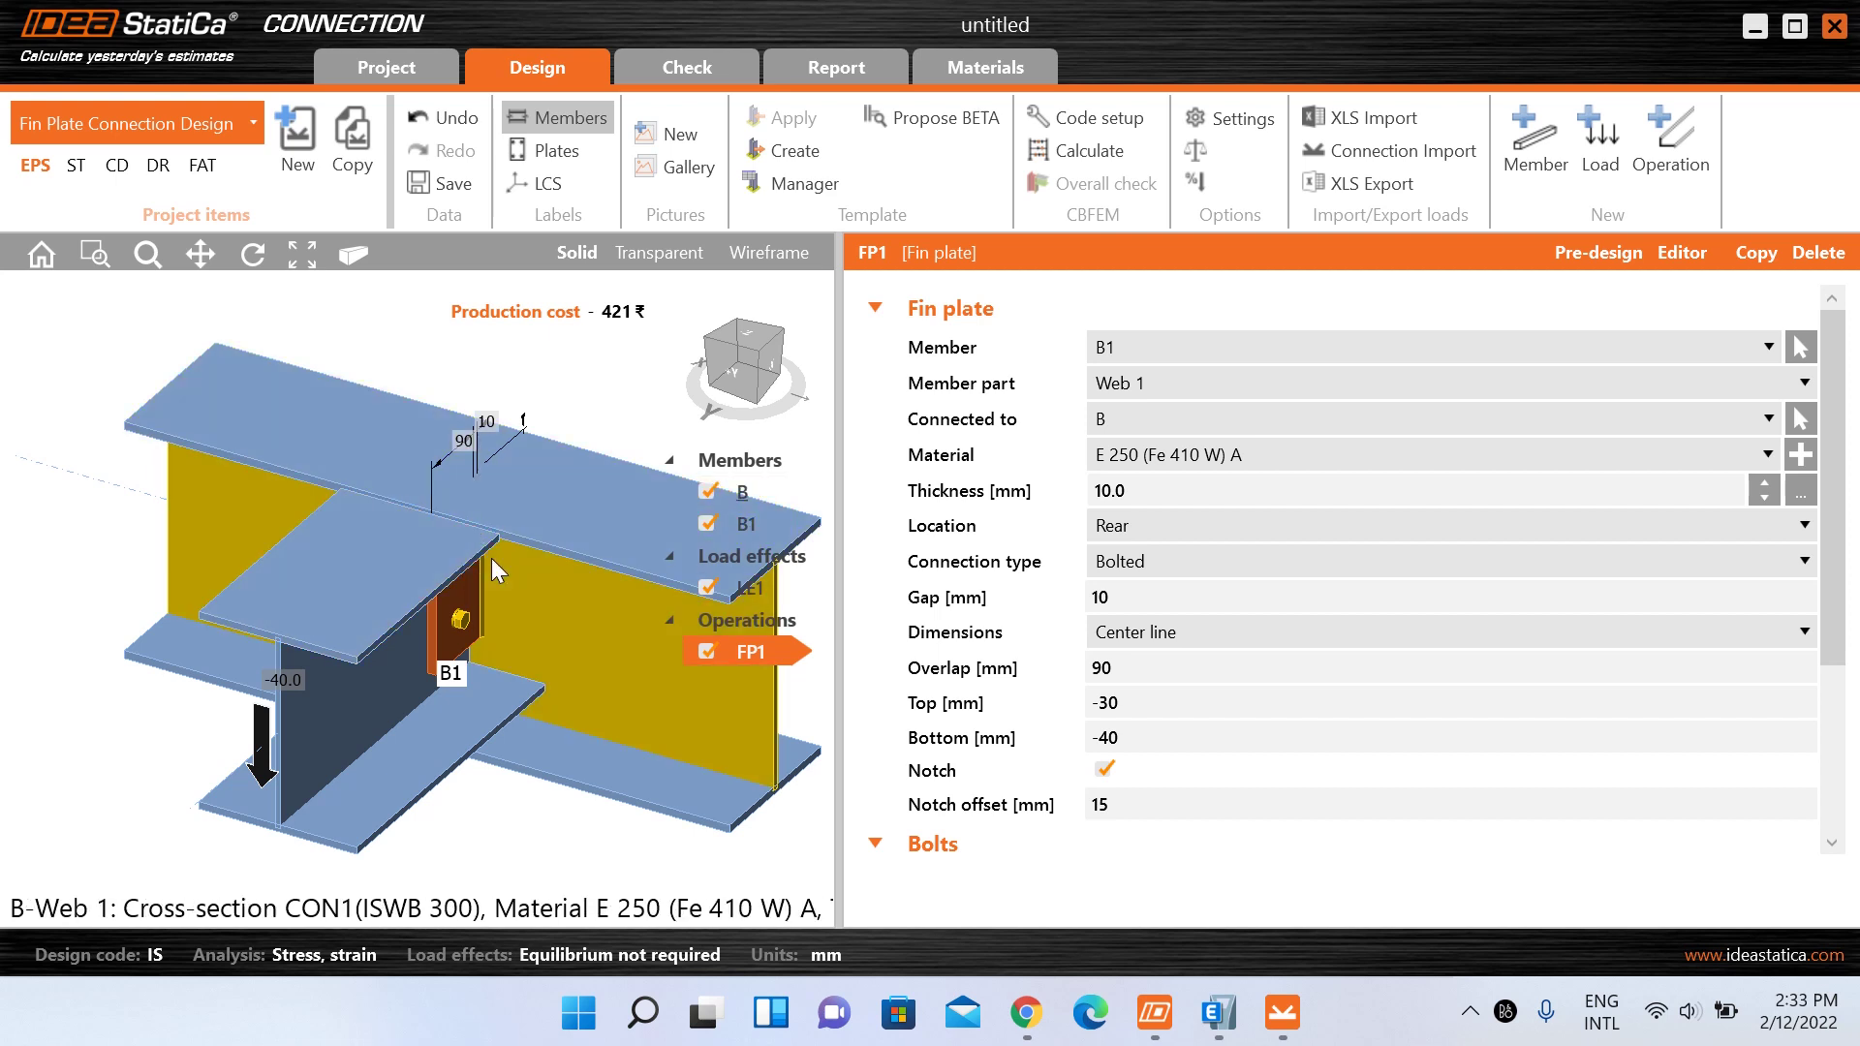
- Assign a new rolled I-section ISMB 250 from the MB (IS 808) family to bearing member B
left_click(753, 489)
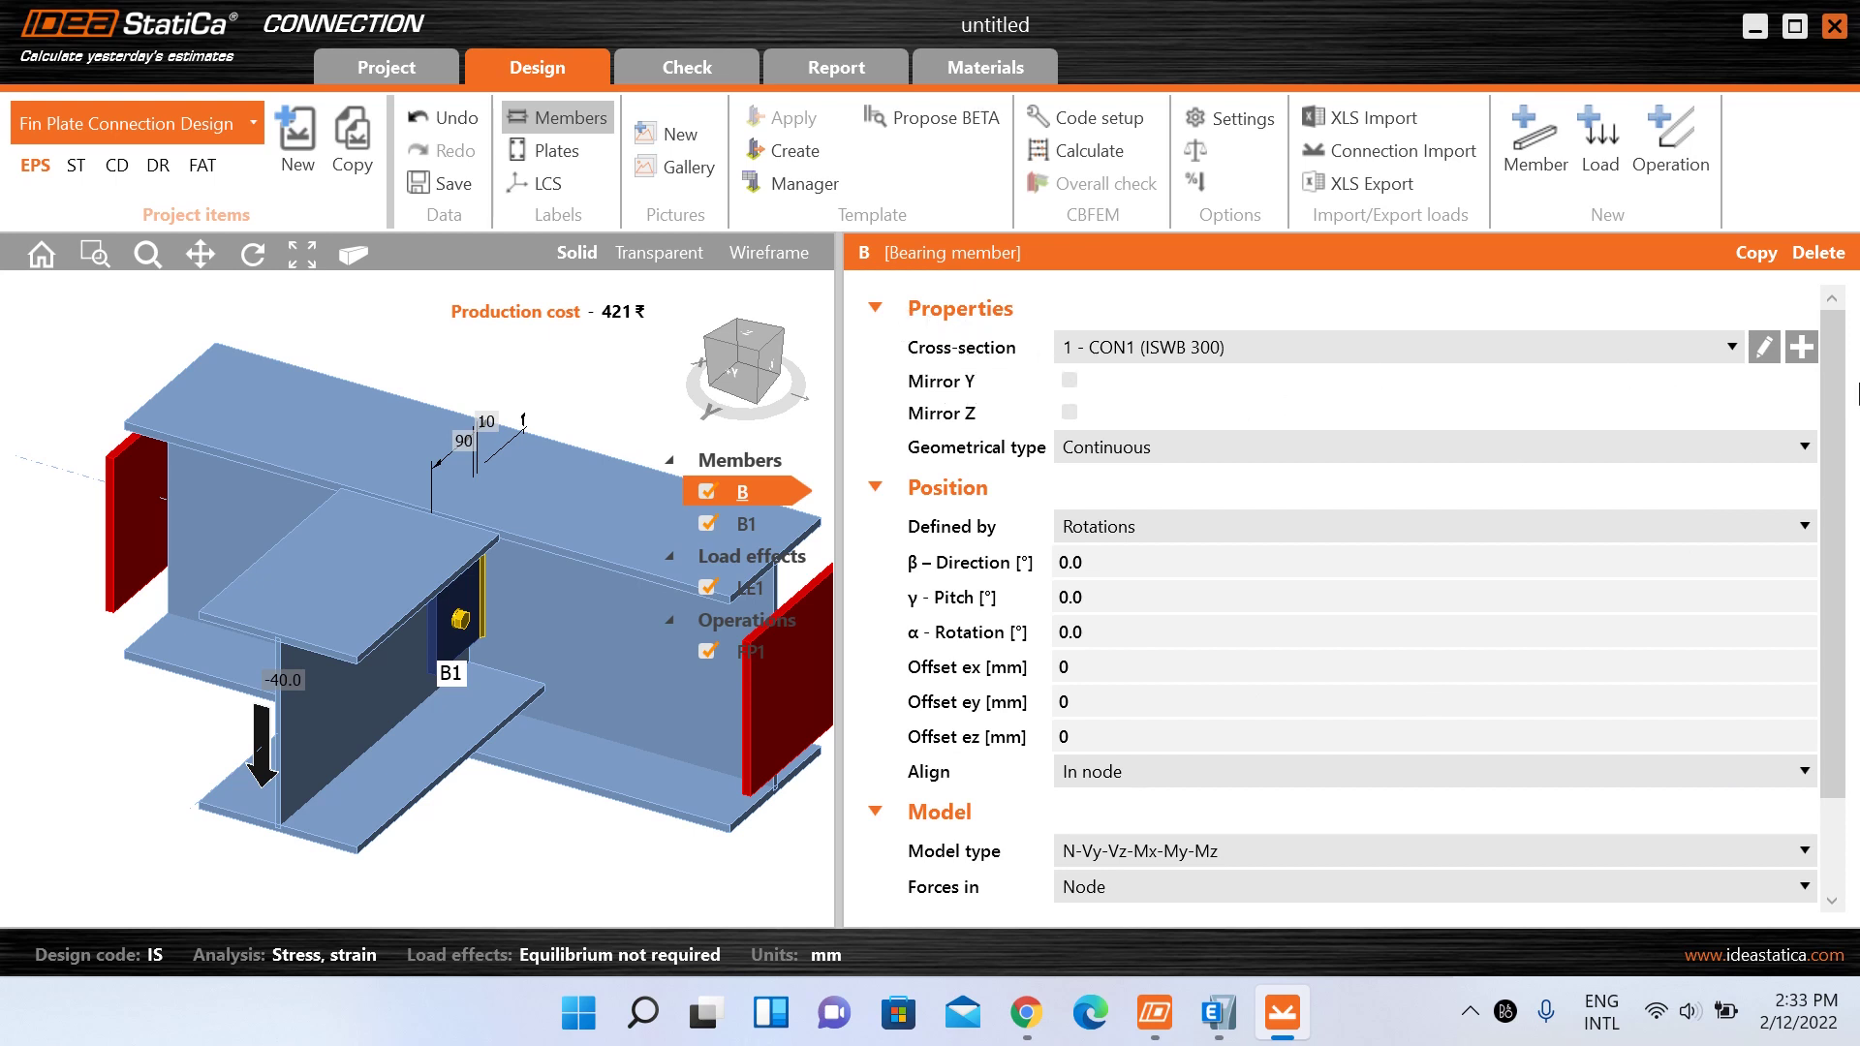
left_click(1801, 347)
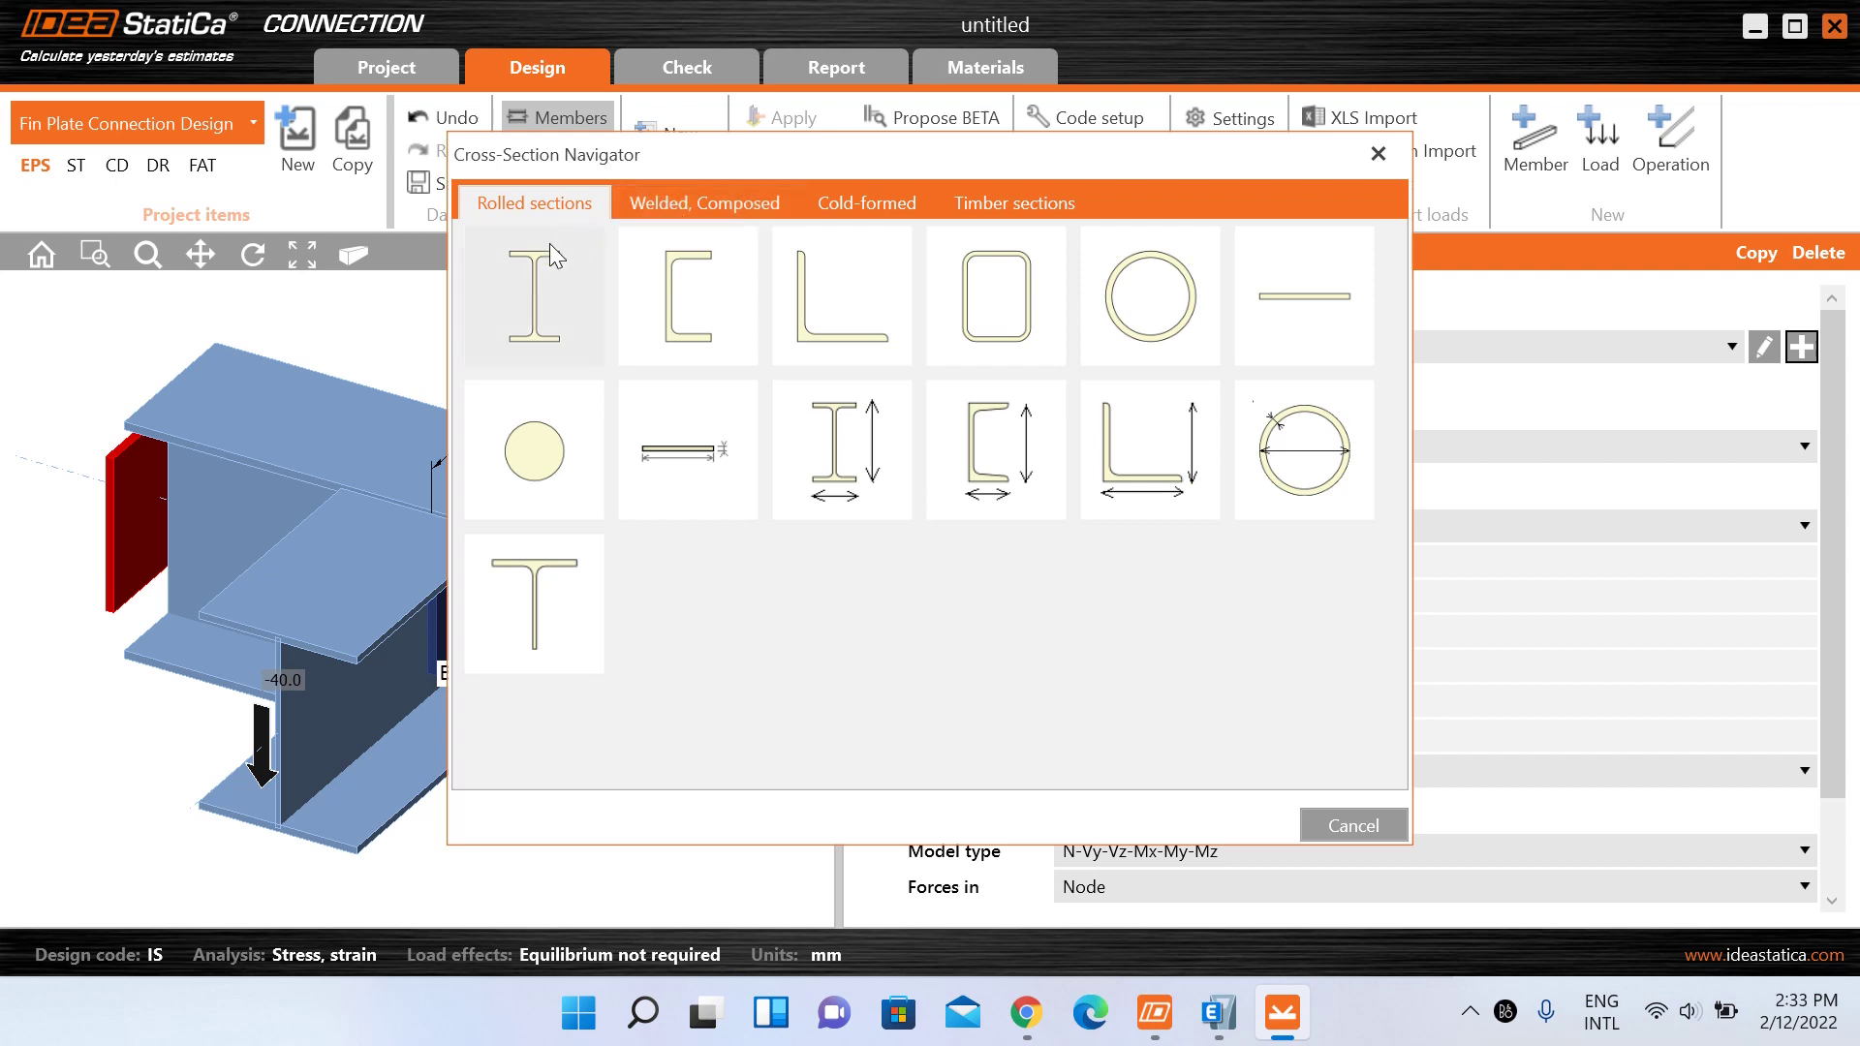
left_click(551, 299)
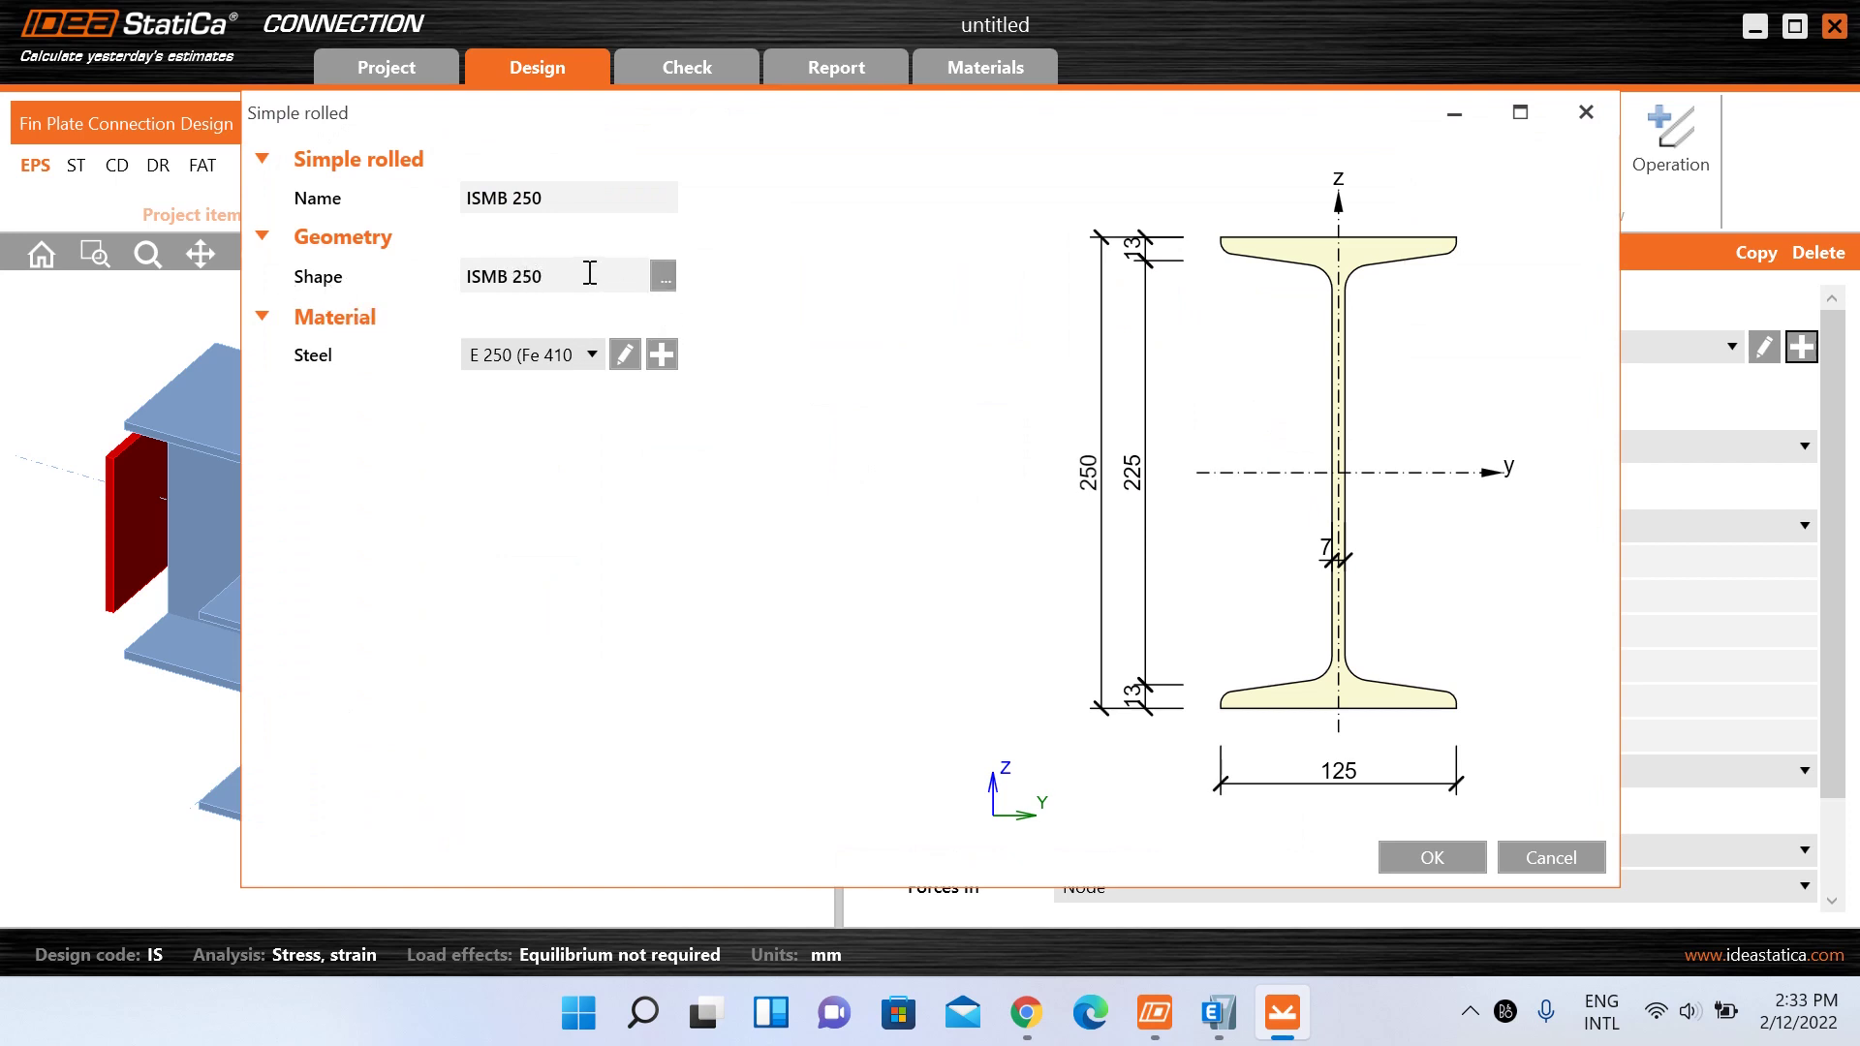
left_click(664, 275)
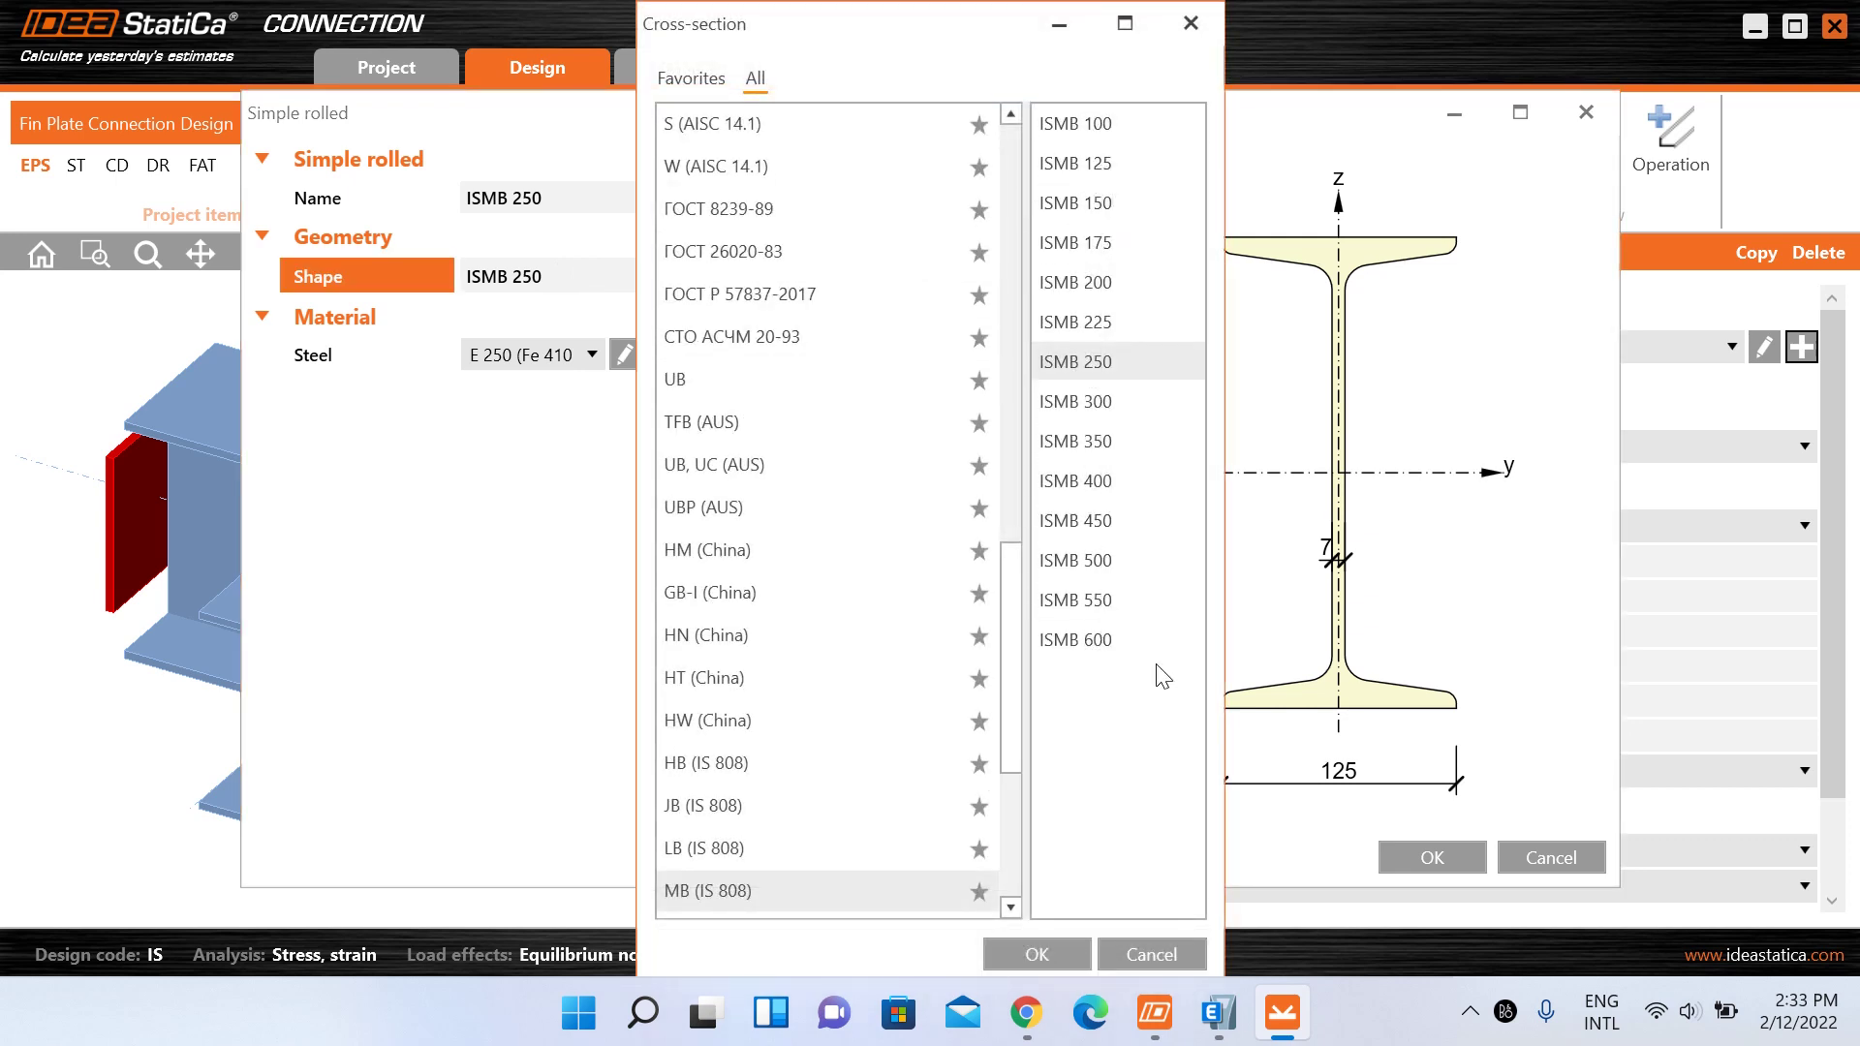
left_click(1100, 373)
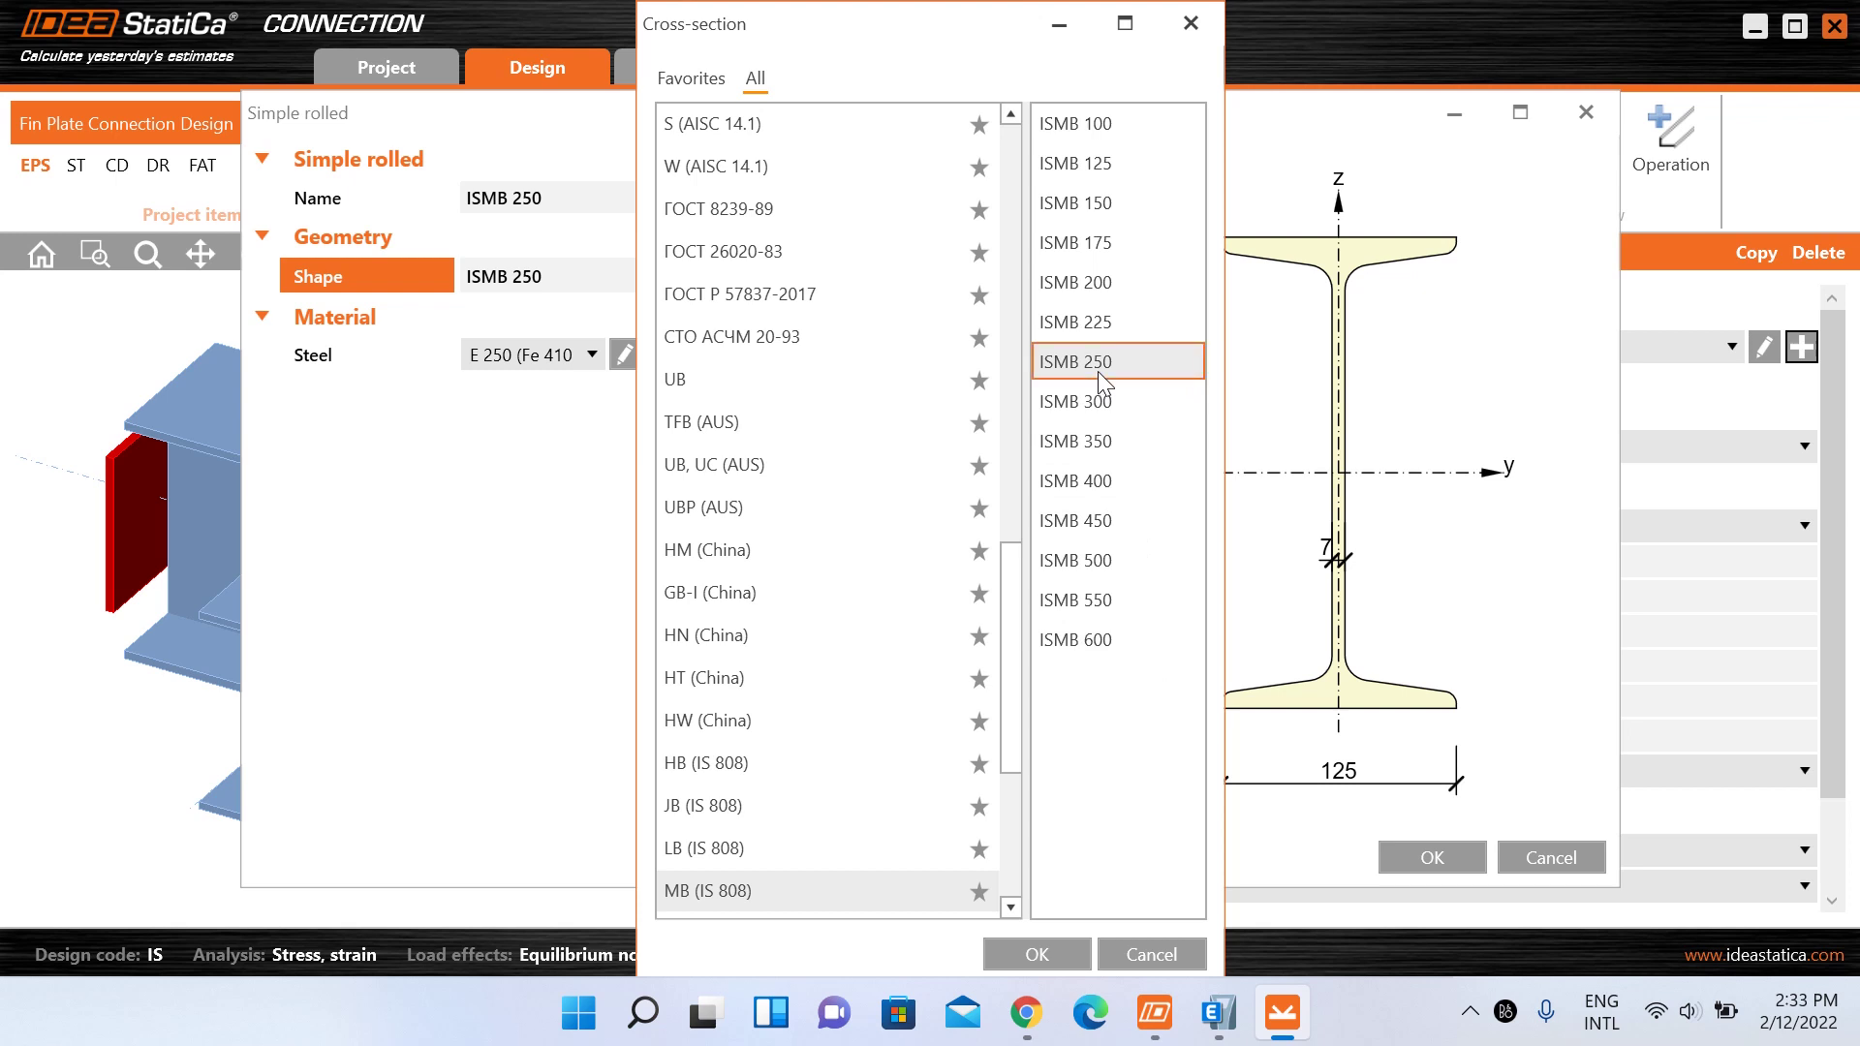
left_click(1066, 951)
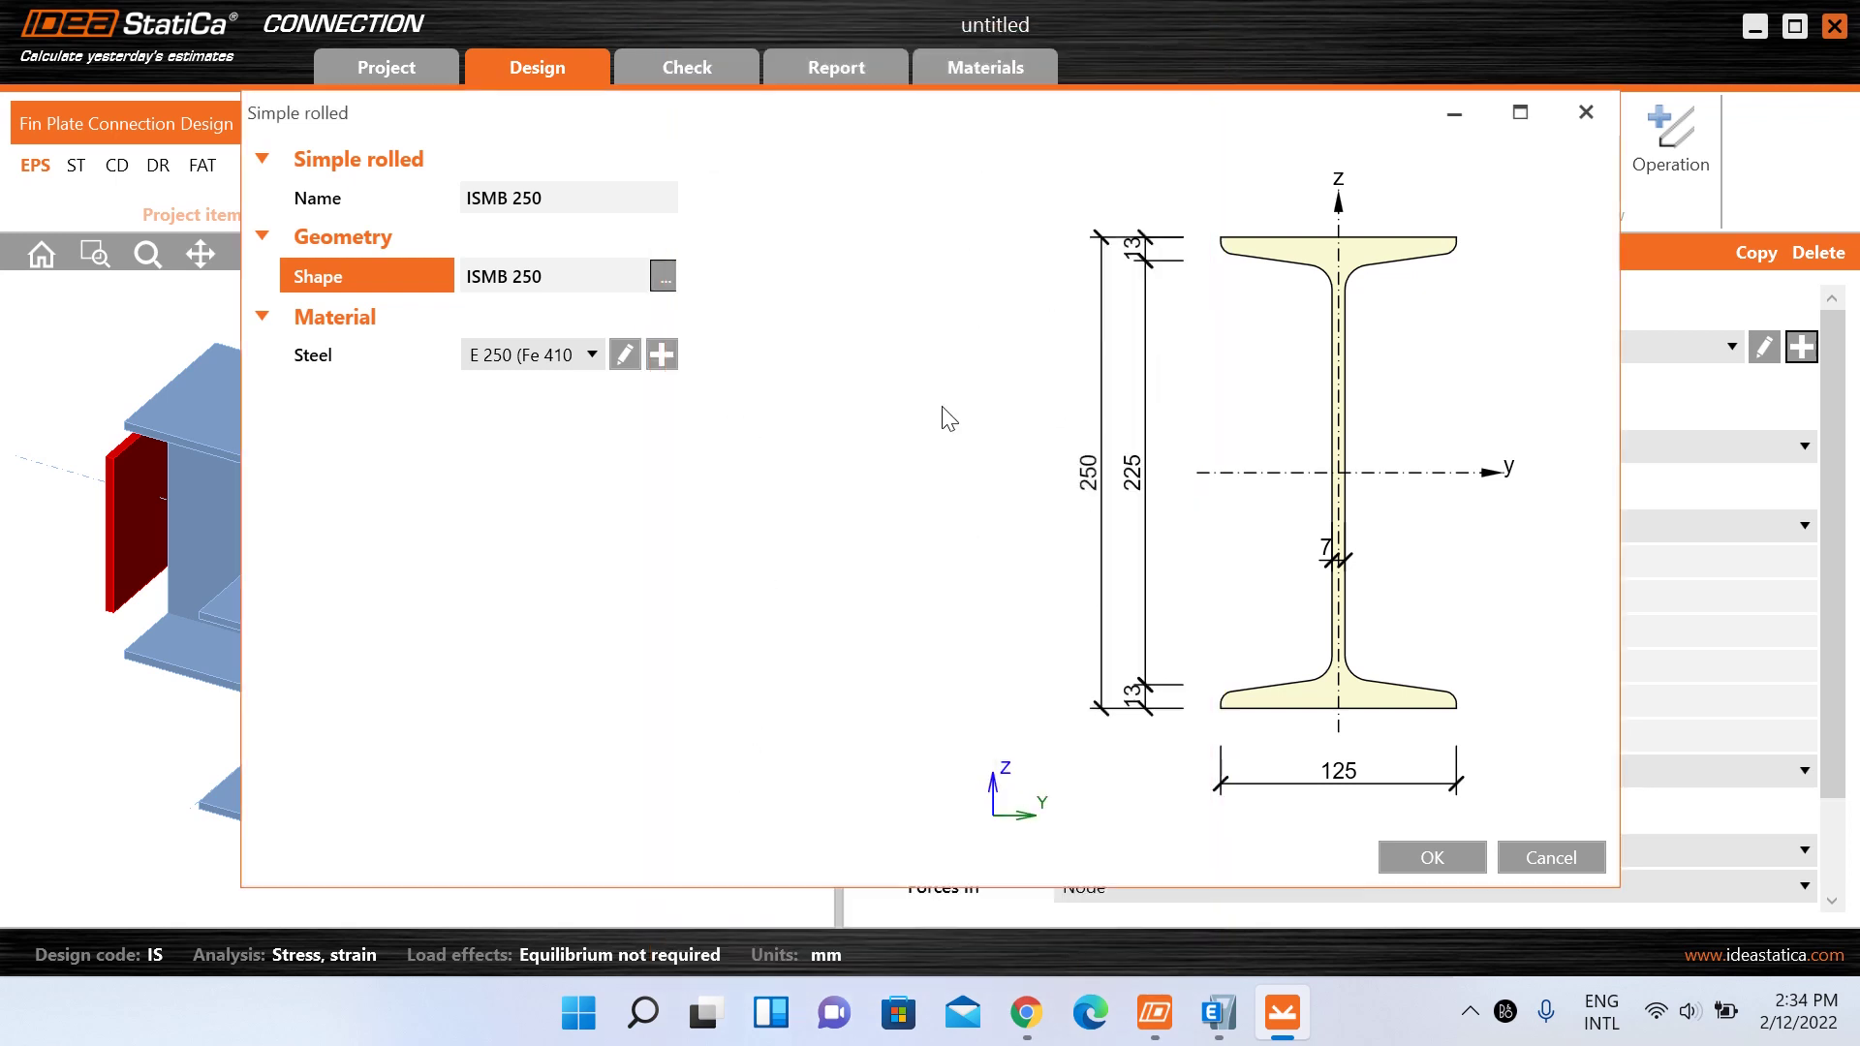
left_click(1450, 859)
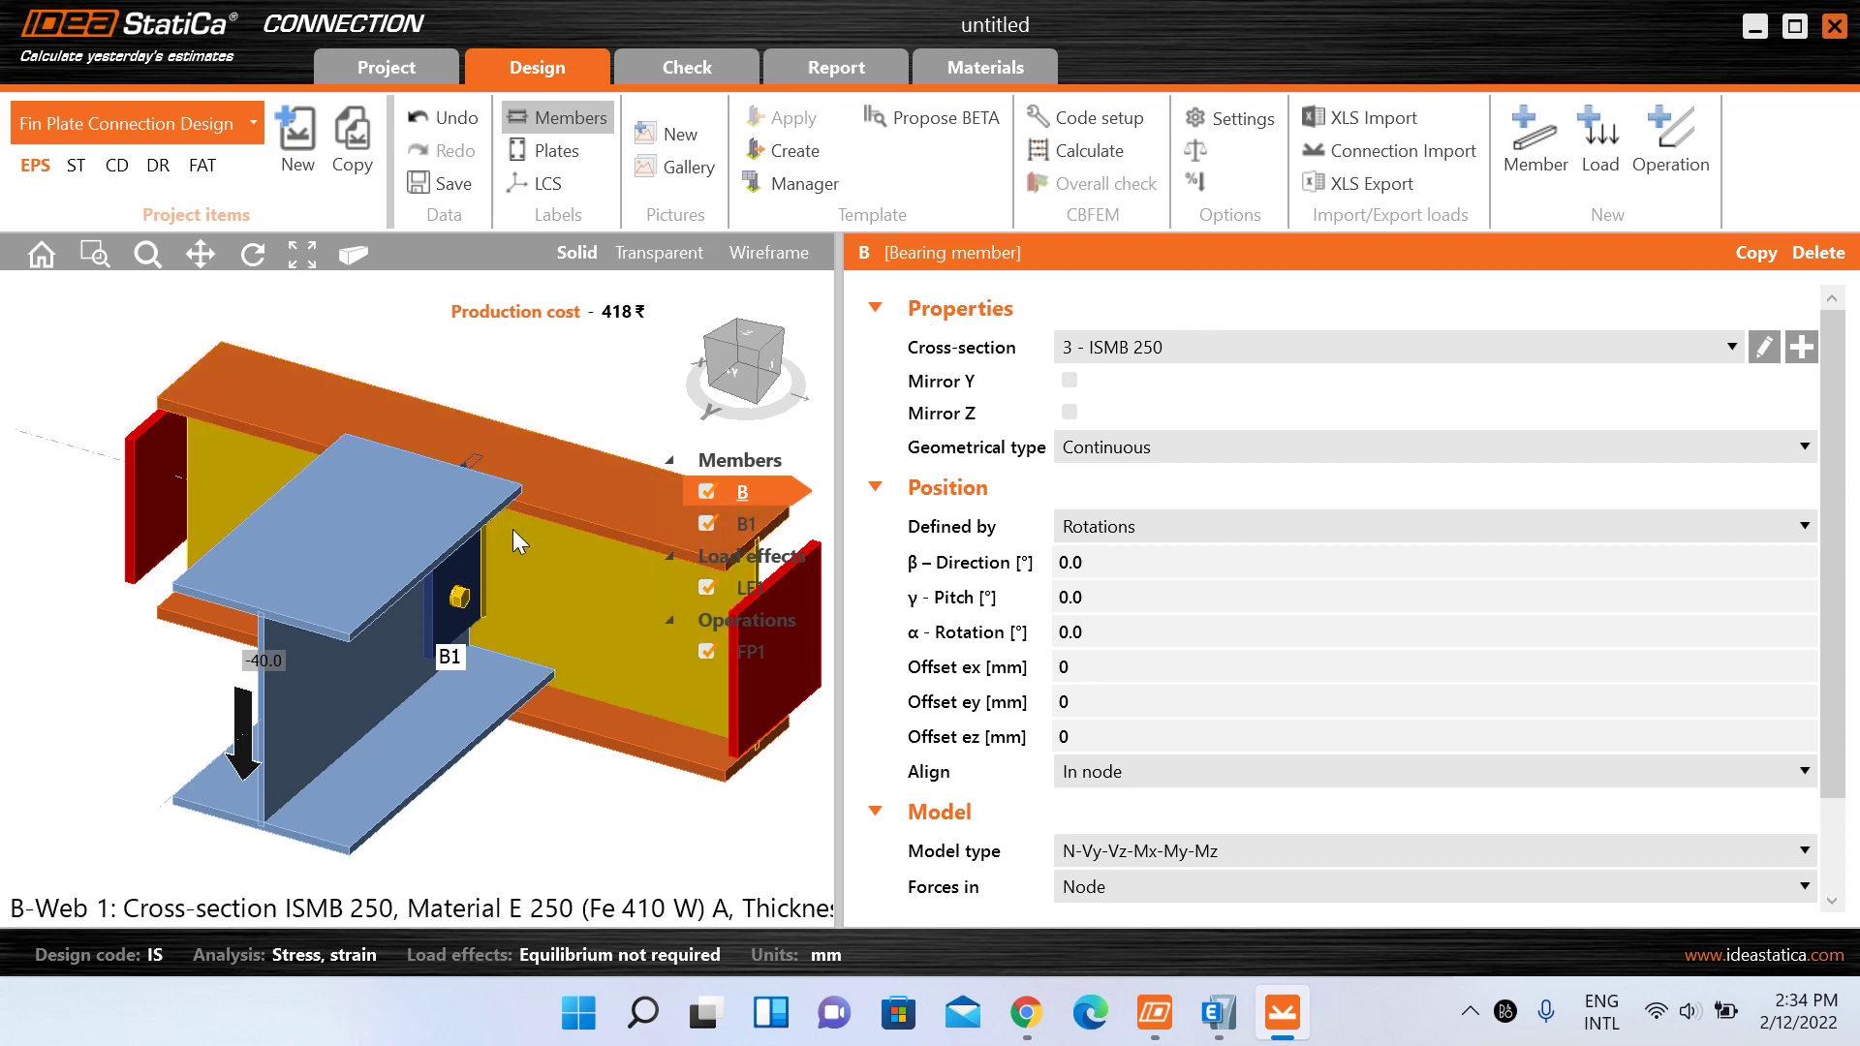
- Assign a new rolled channel section ISMC 125 from the MC (IS 808) family to member B1
left_click(295, 751)
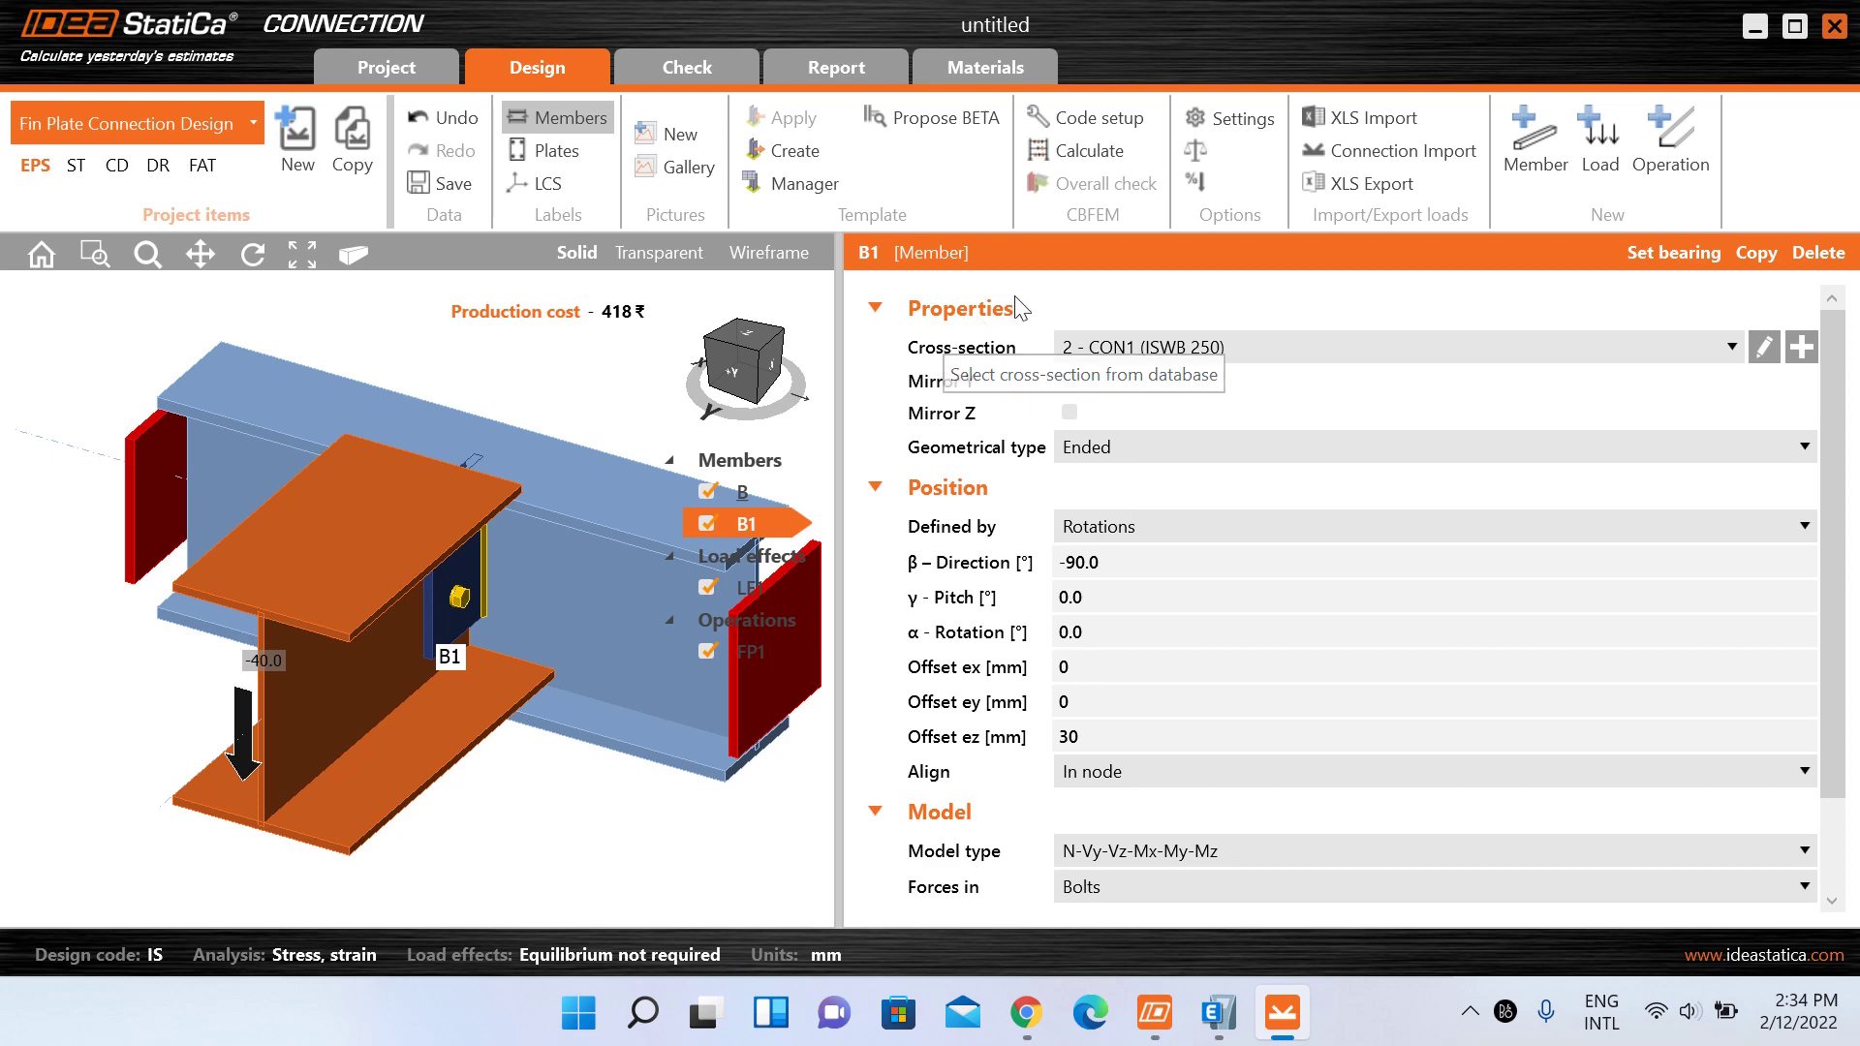
left_click(1801, 347)
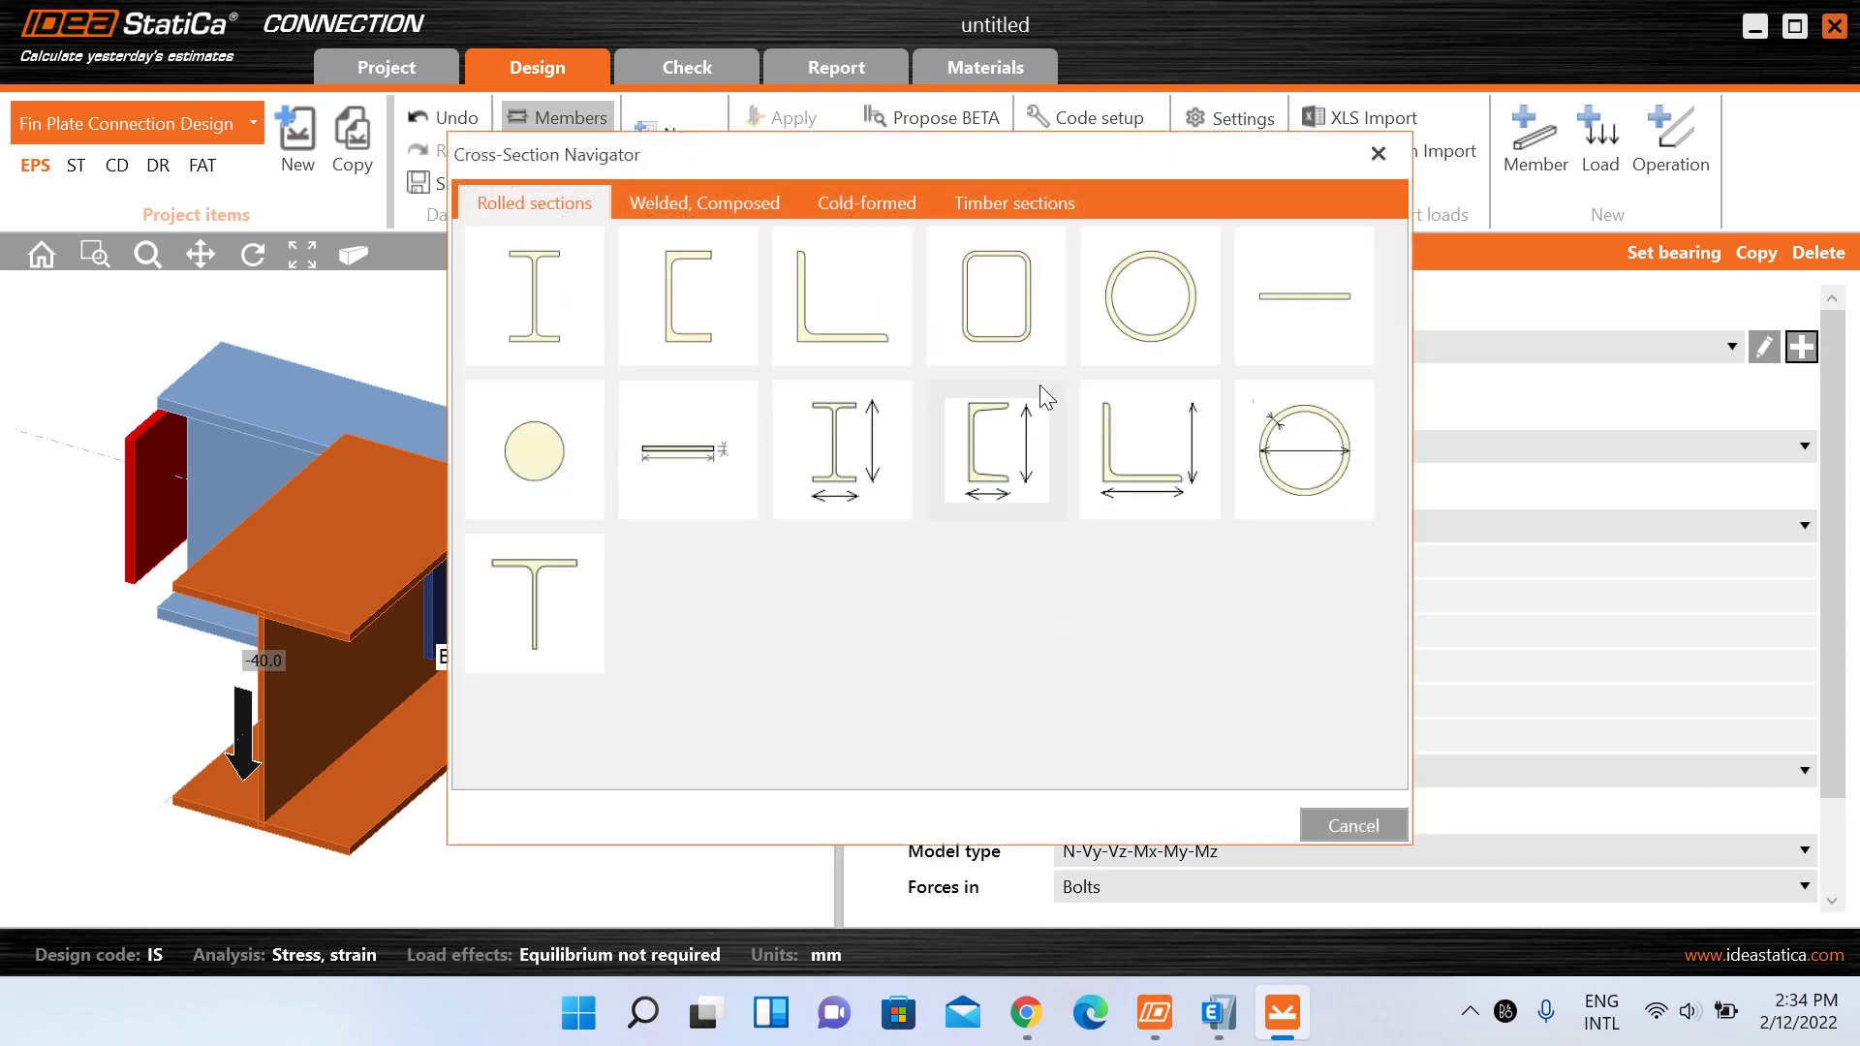
left_click(658, 291)
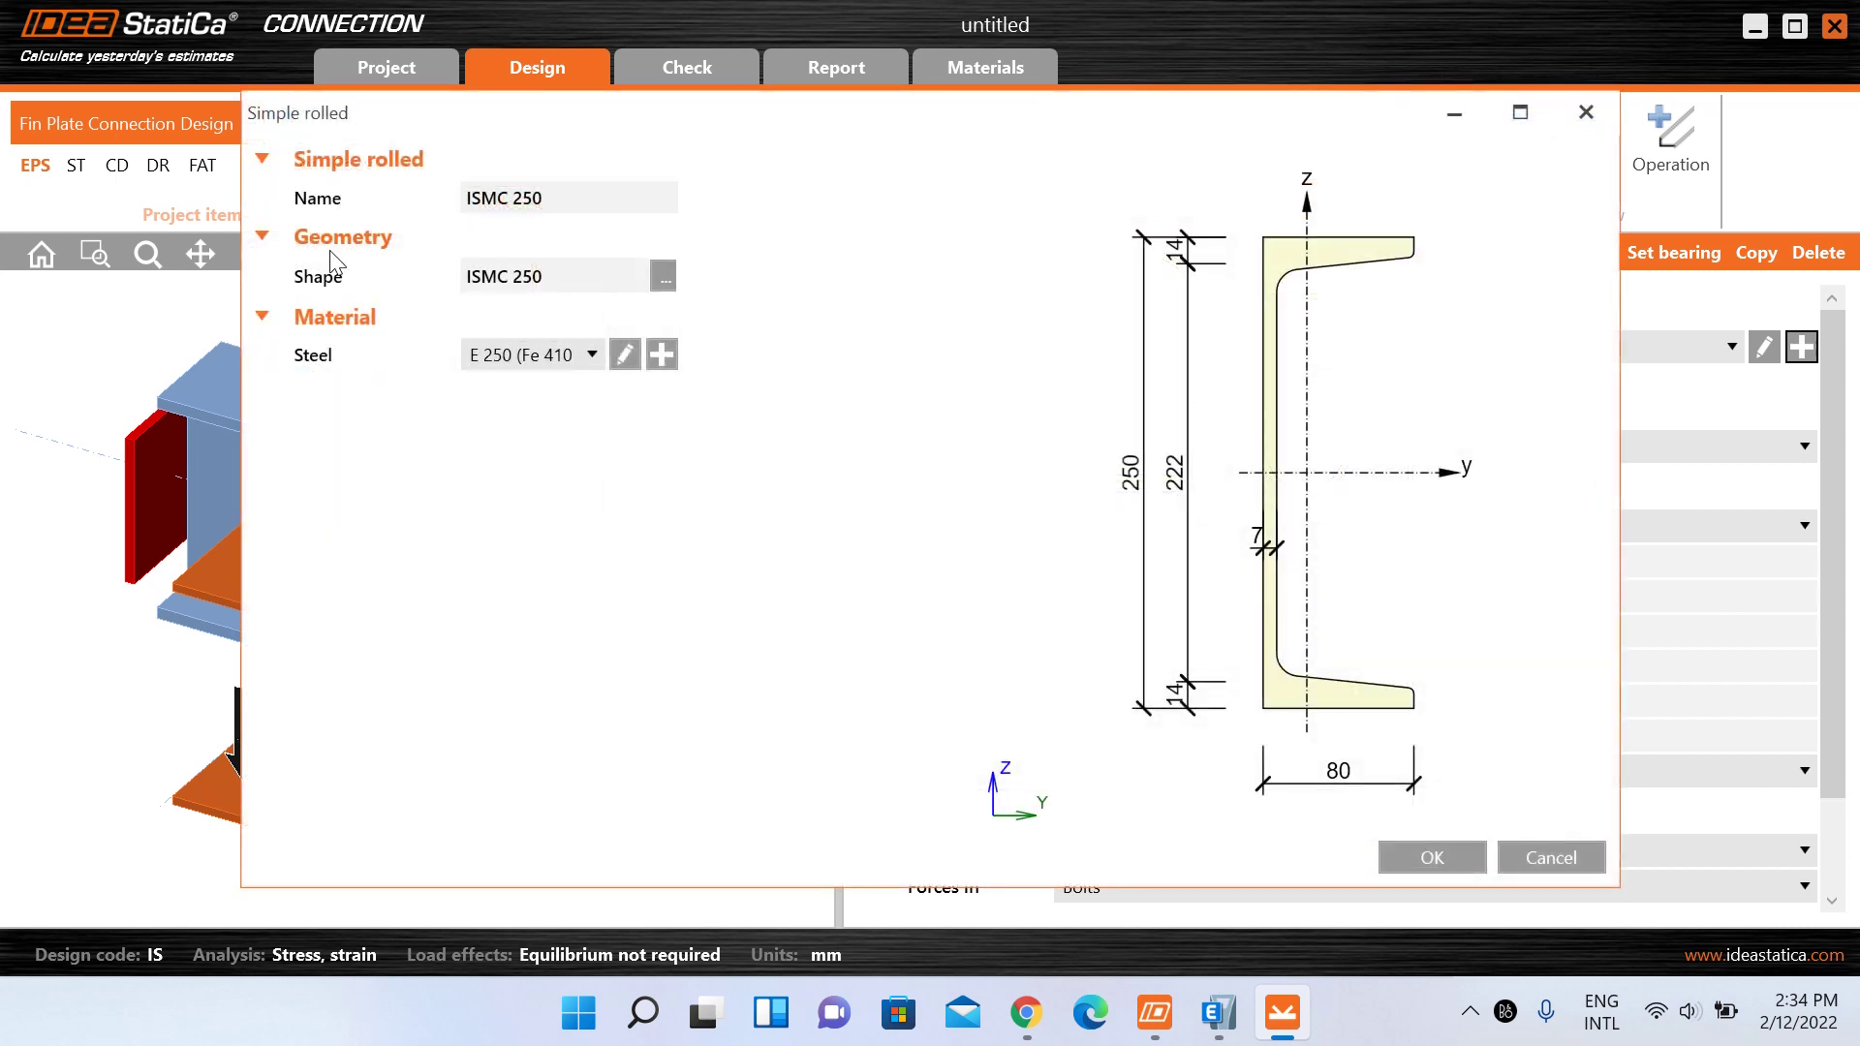
left_click(663, 278)
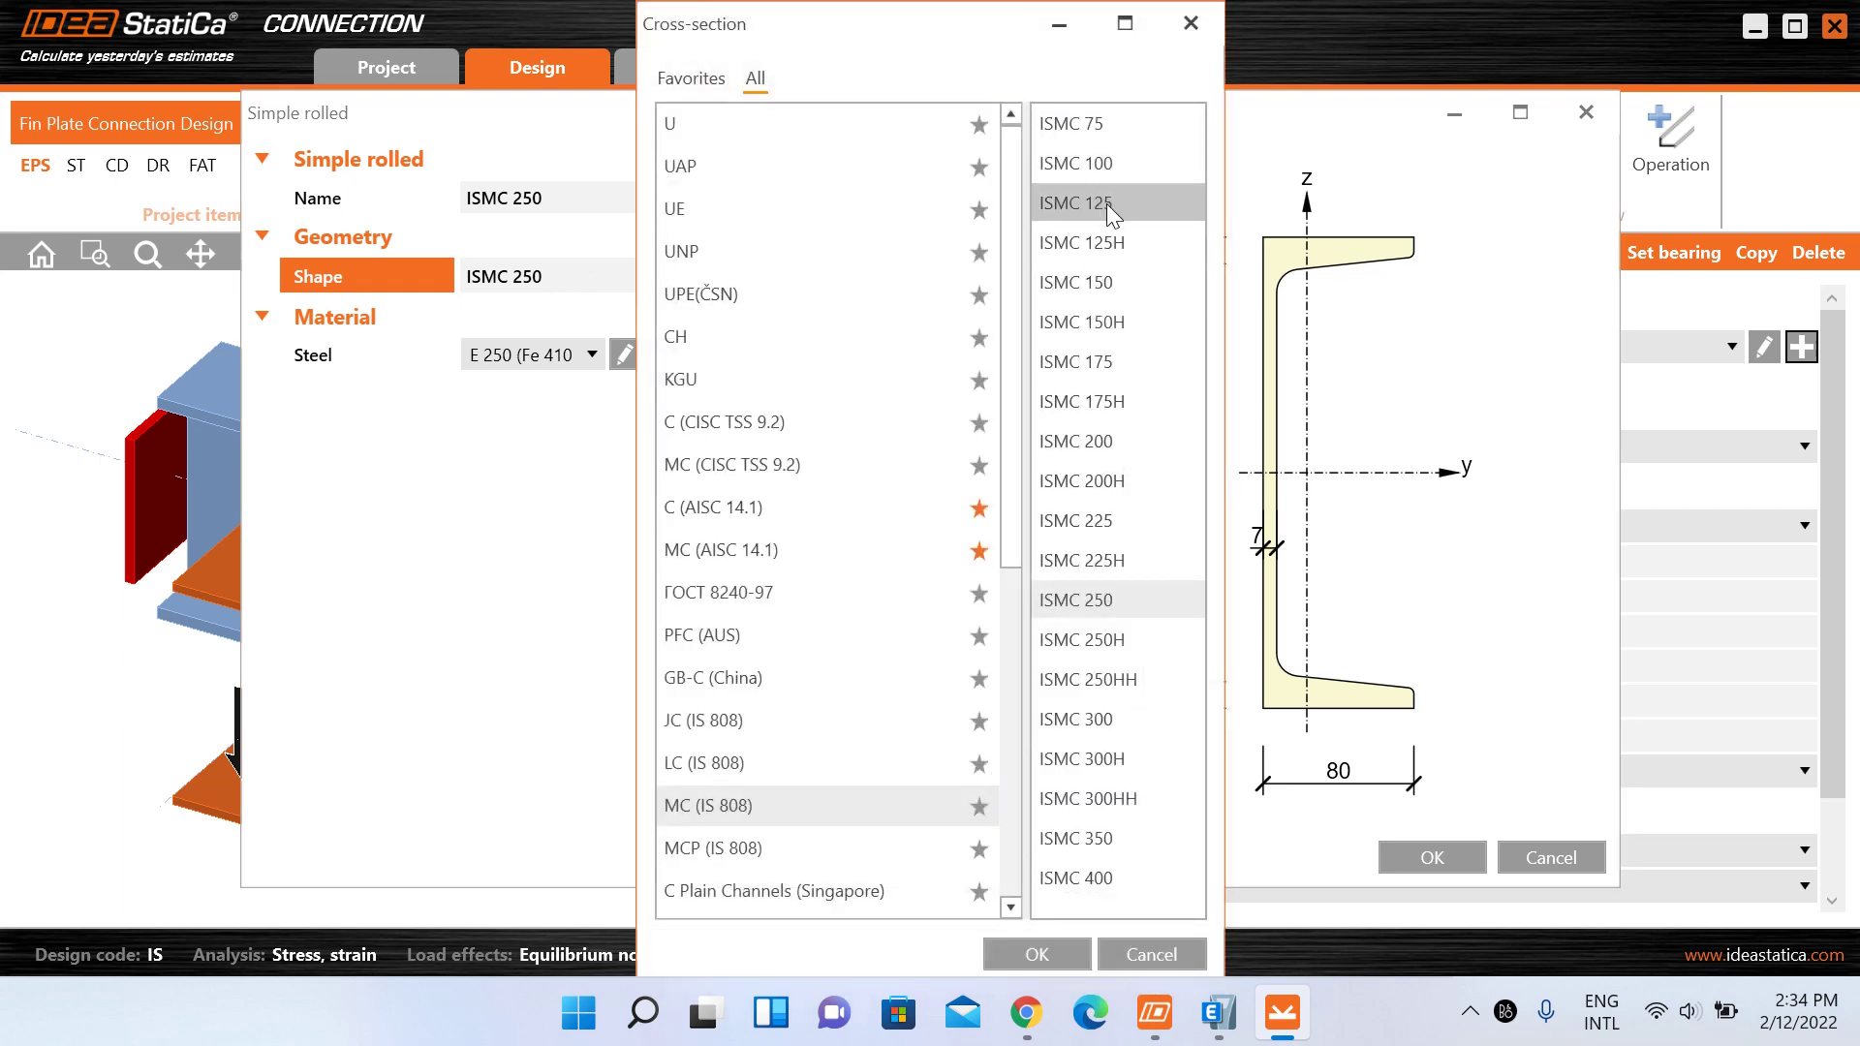
left_click(1112, 214)
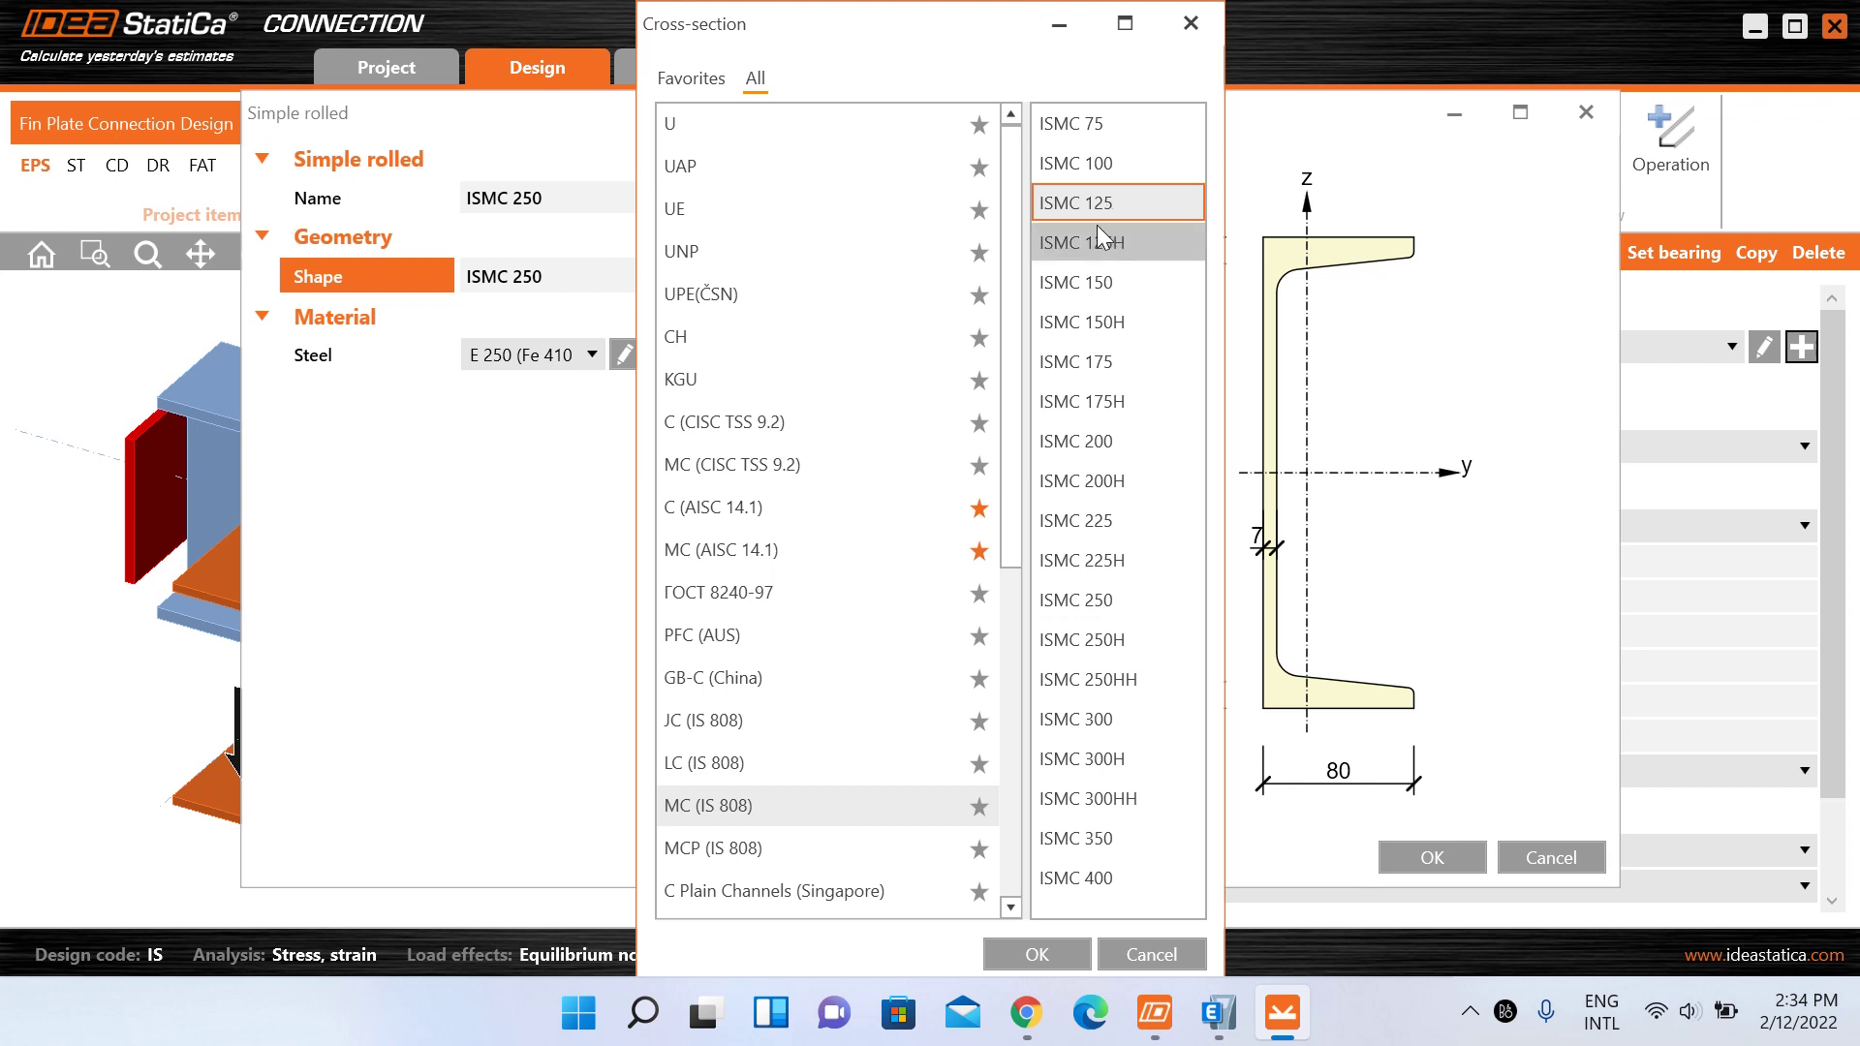
left_click(1031, 955)
left_click(1430, 858)
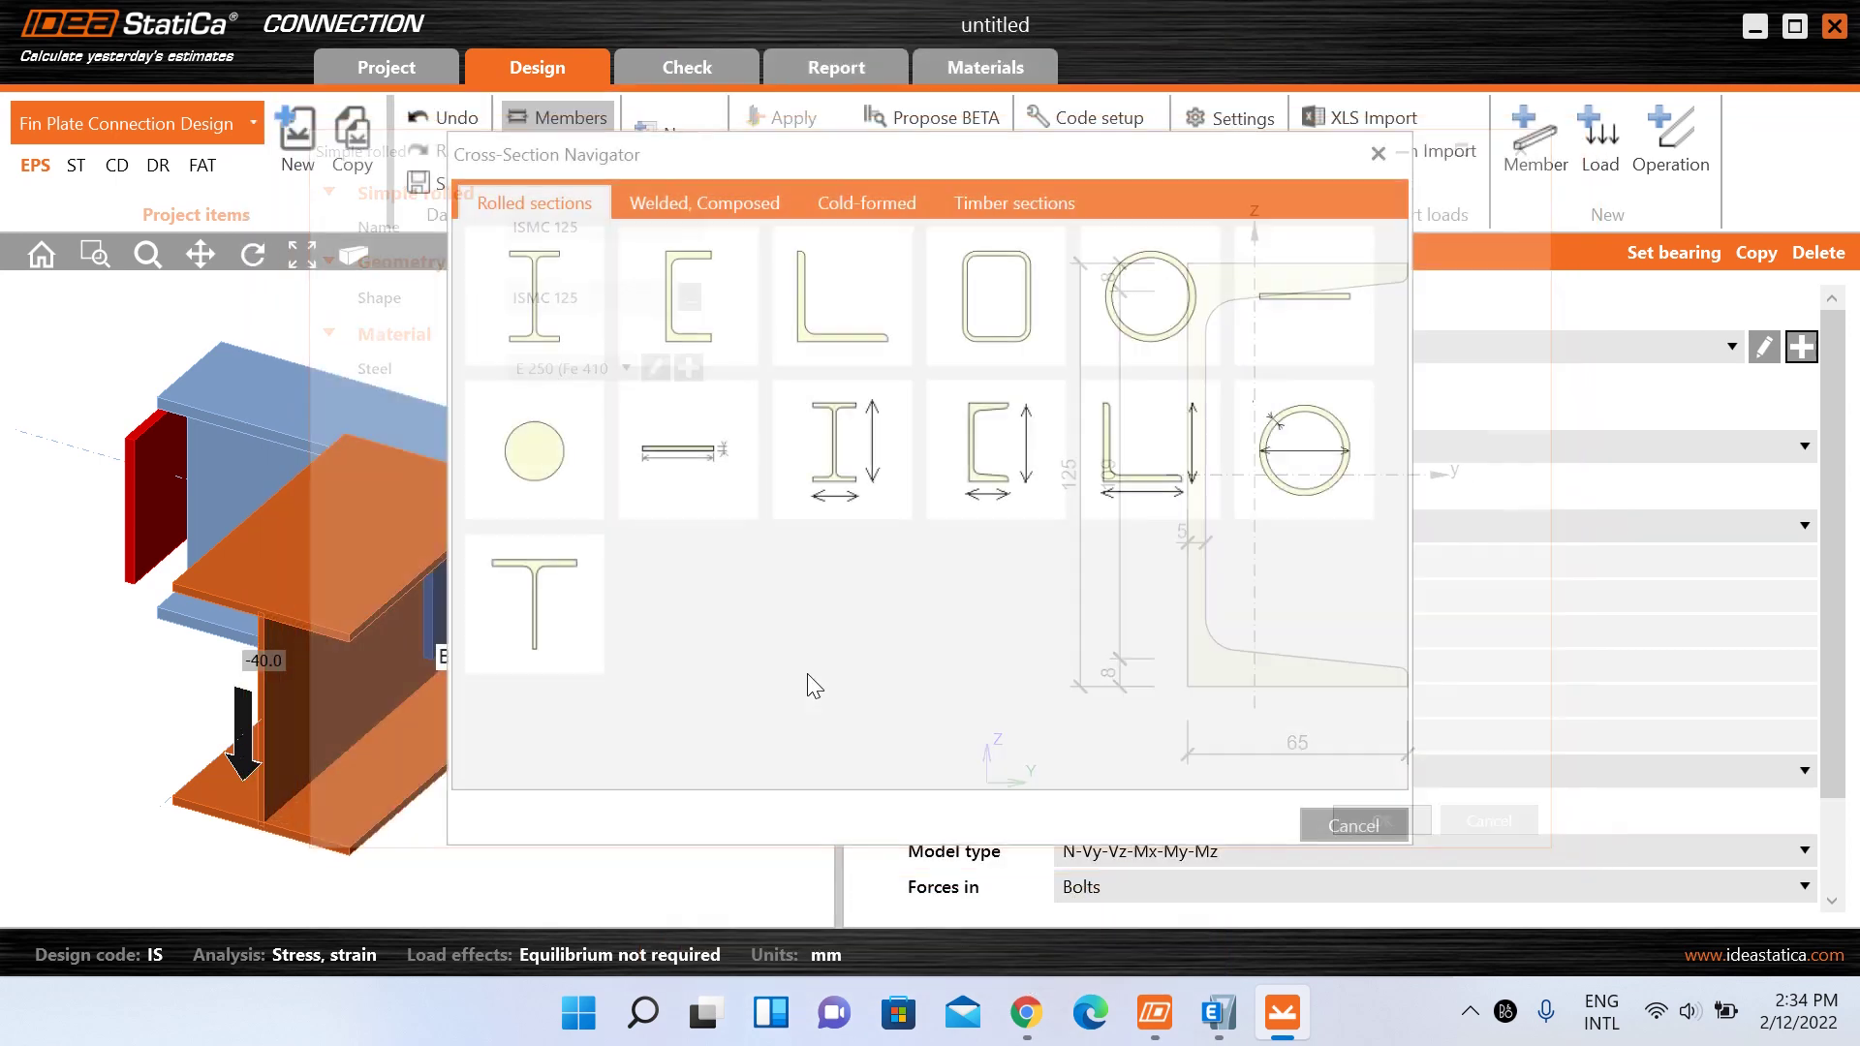
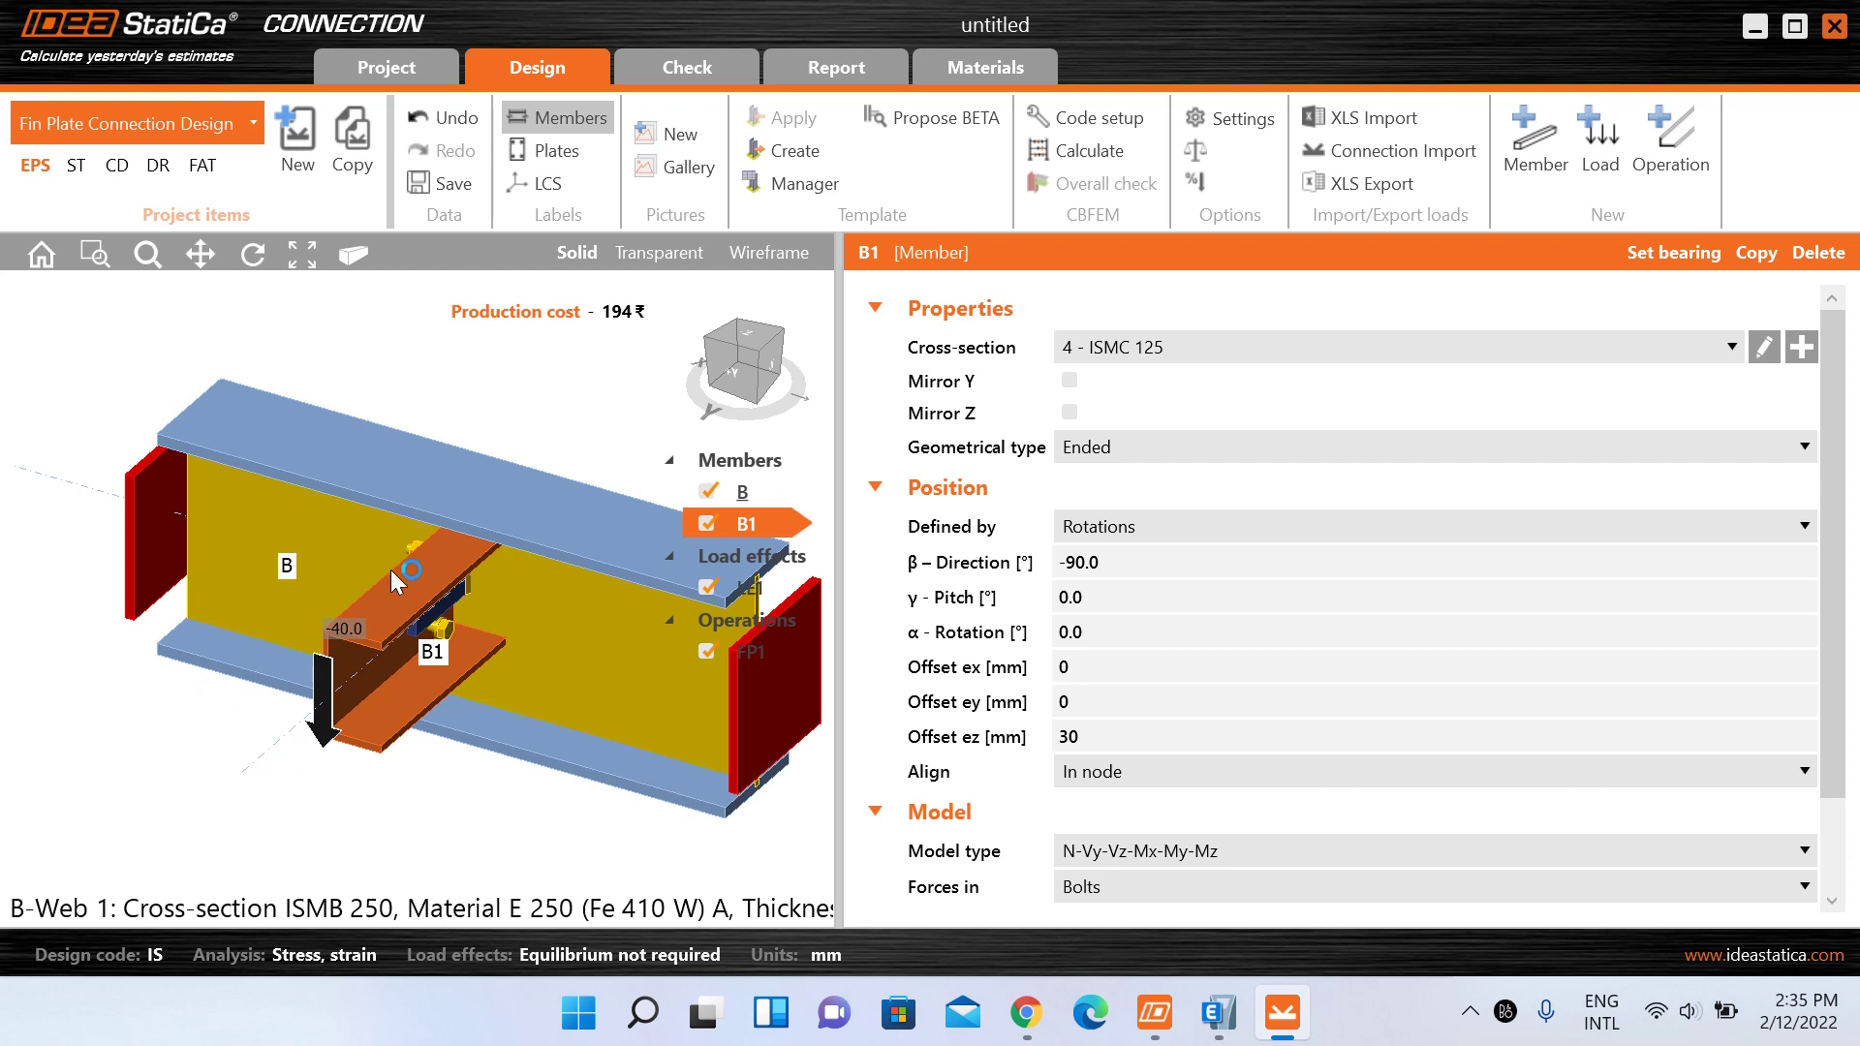
- Examine the joint between members B and B1 in the side view along X and open load effect LE1
left_click(756, 355)
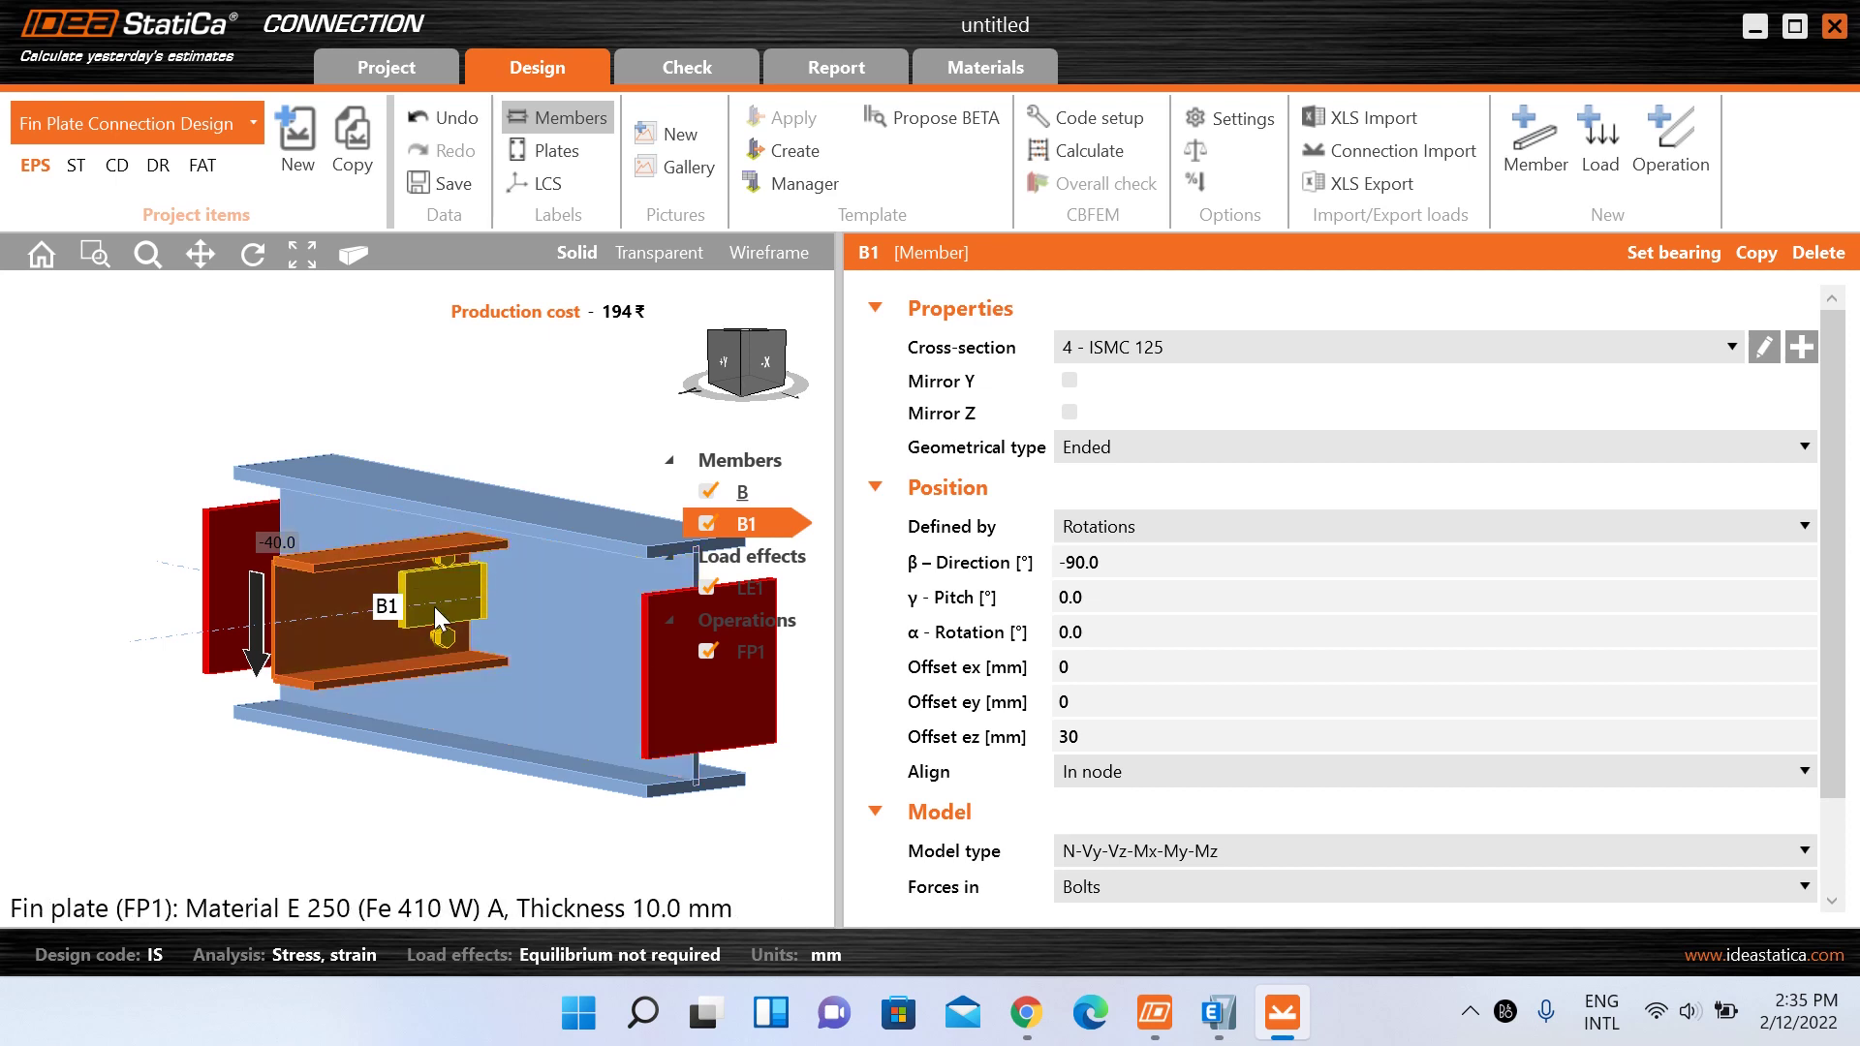
scroll(456, 589, "up", 2)
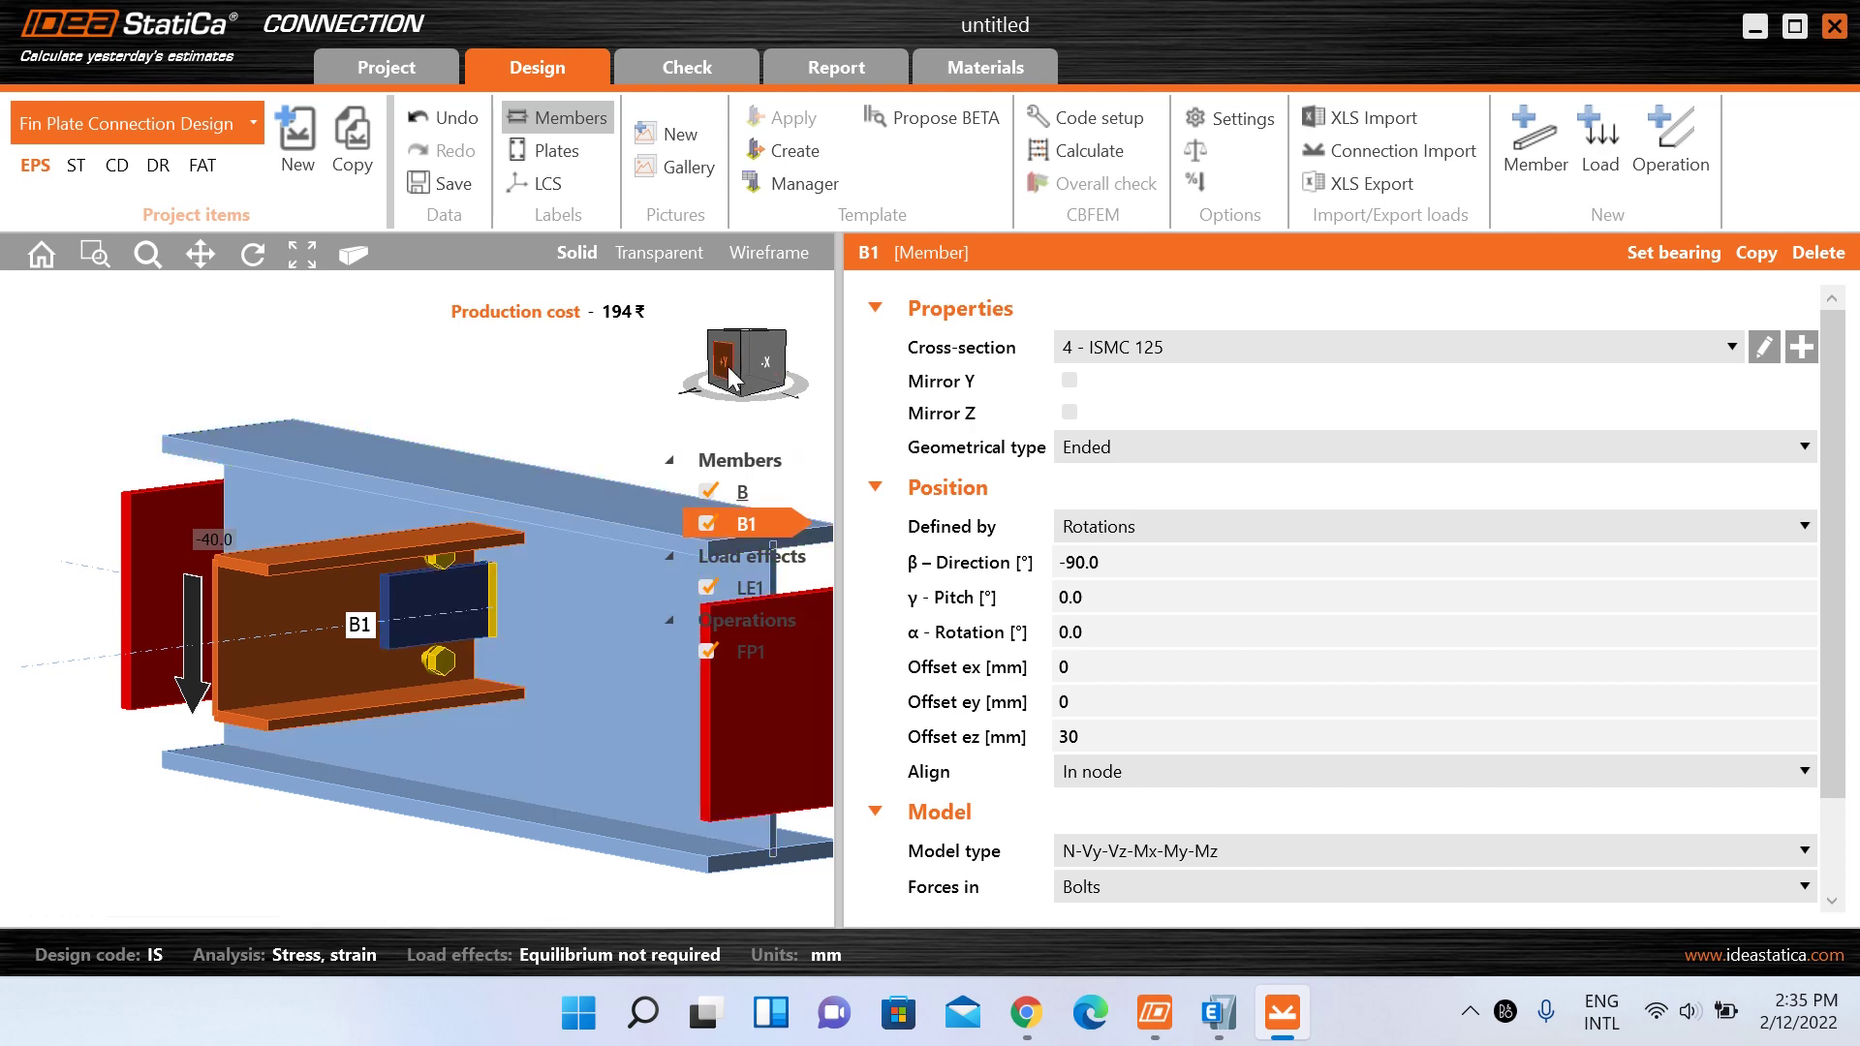
left_click(768, 366)
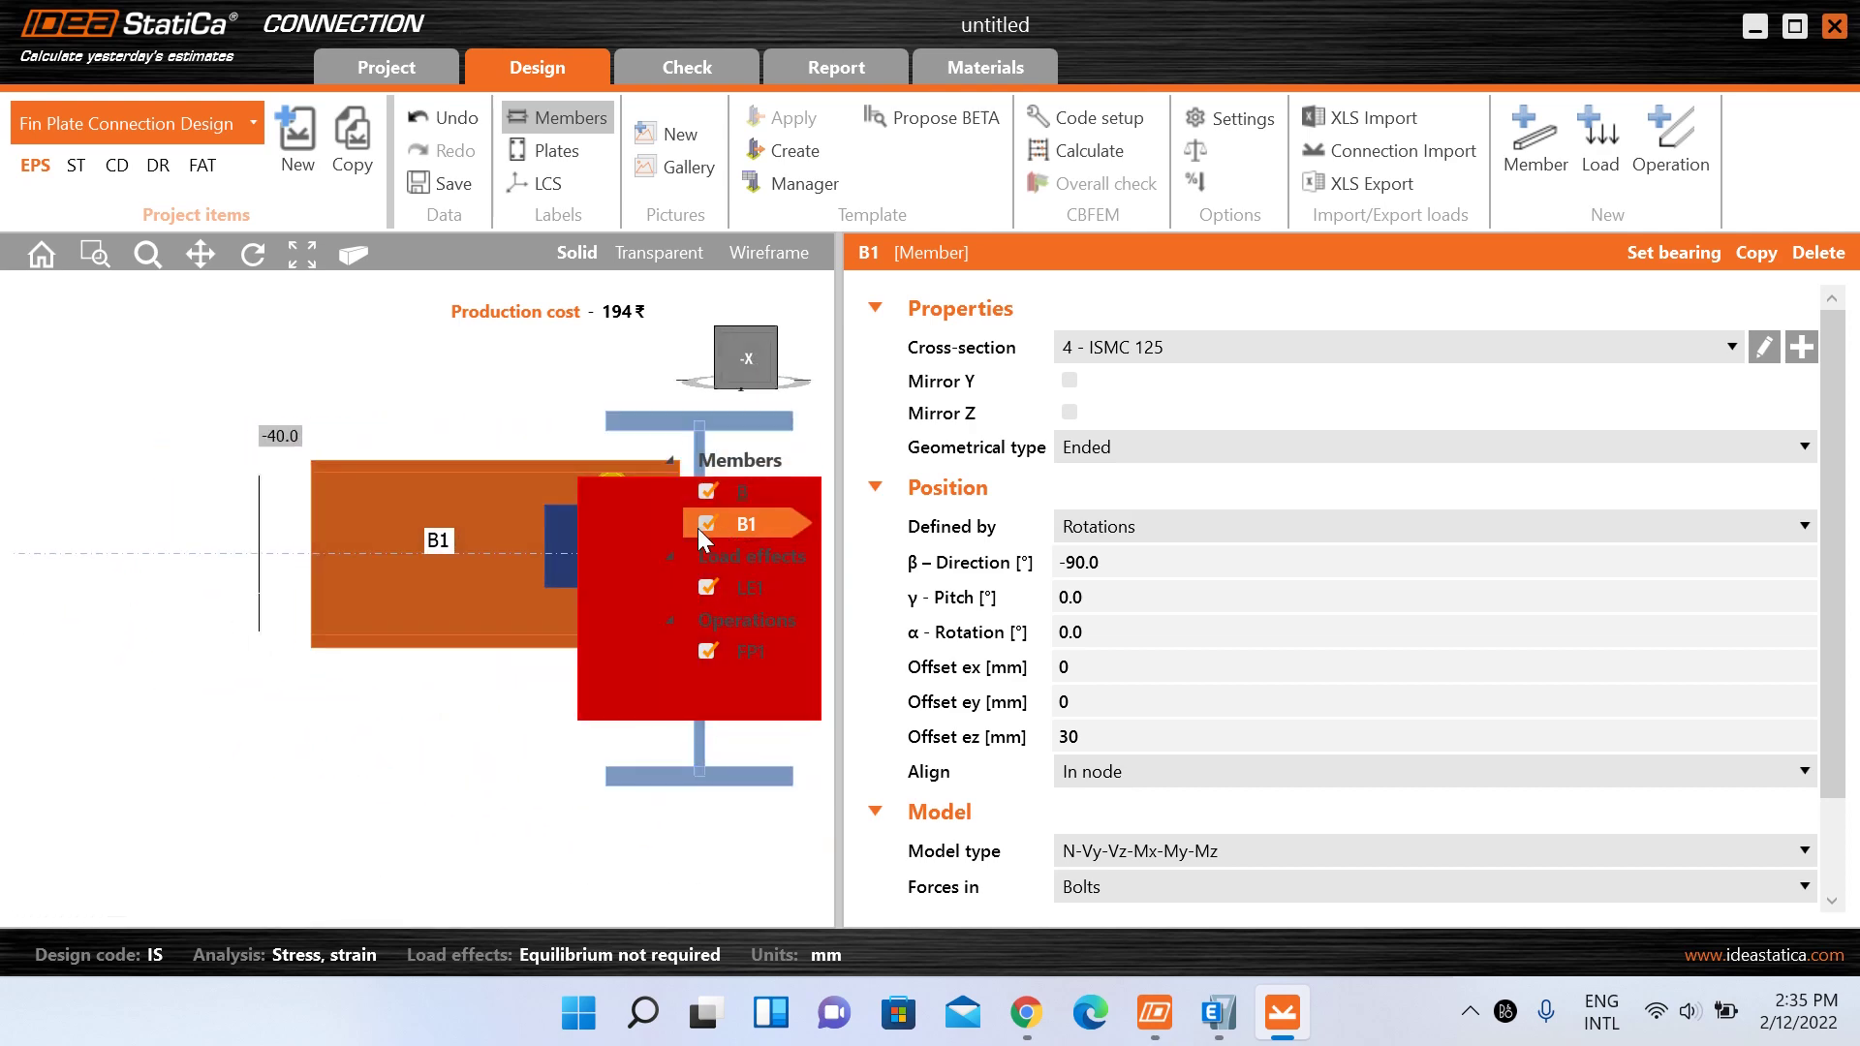
left_click(675, 426)
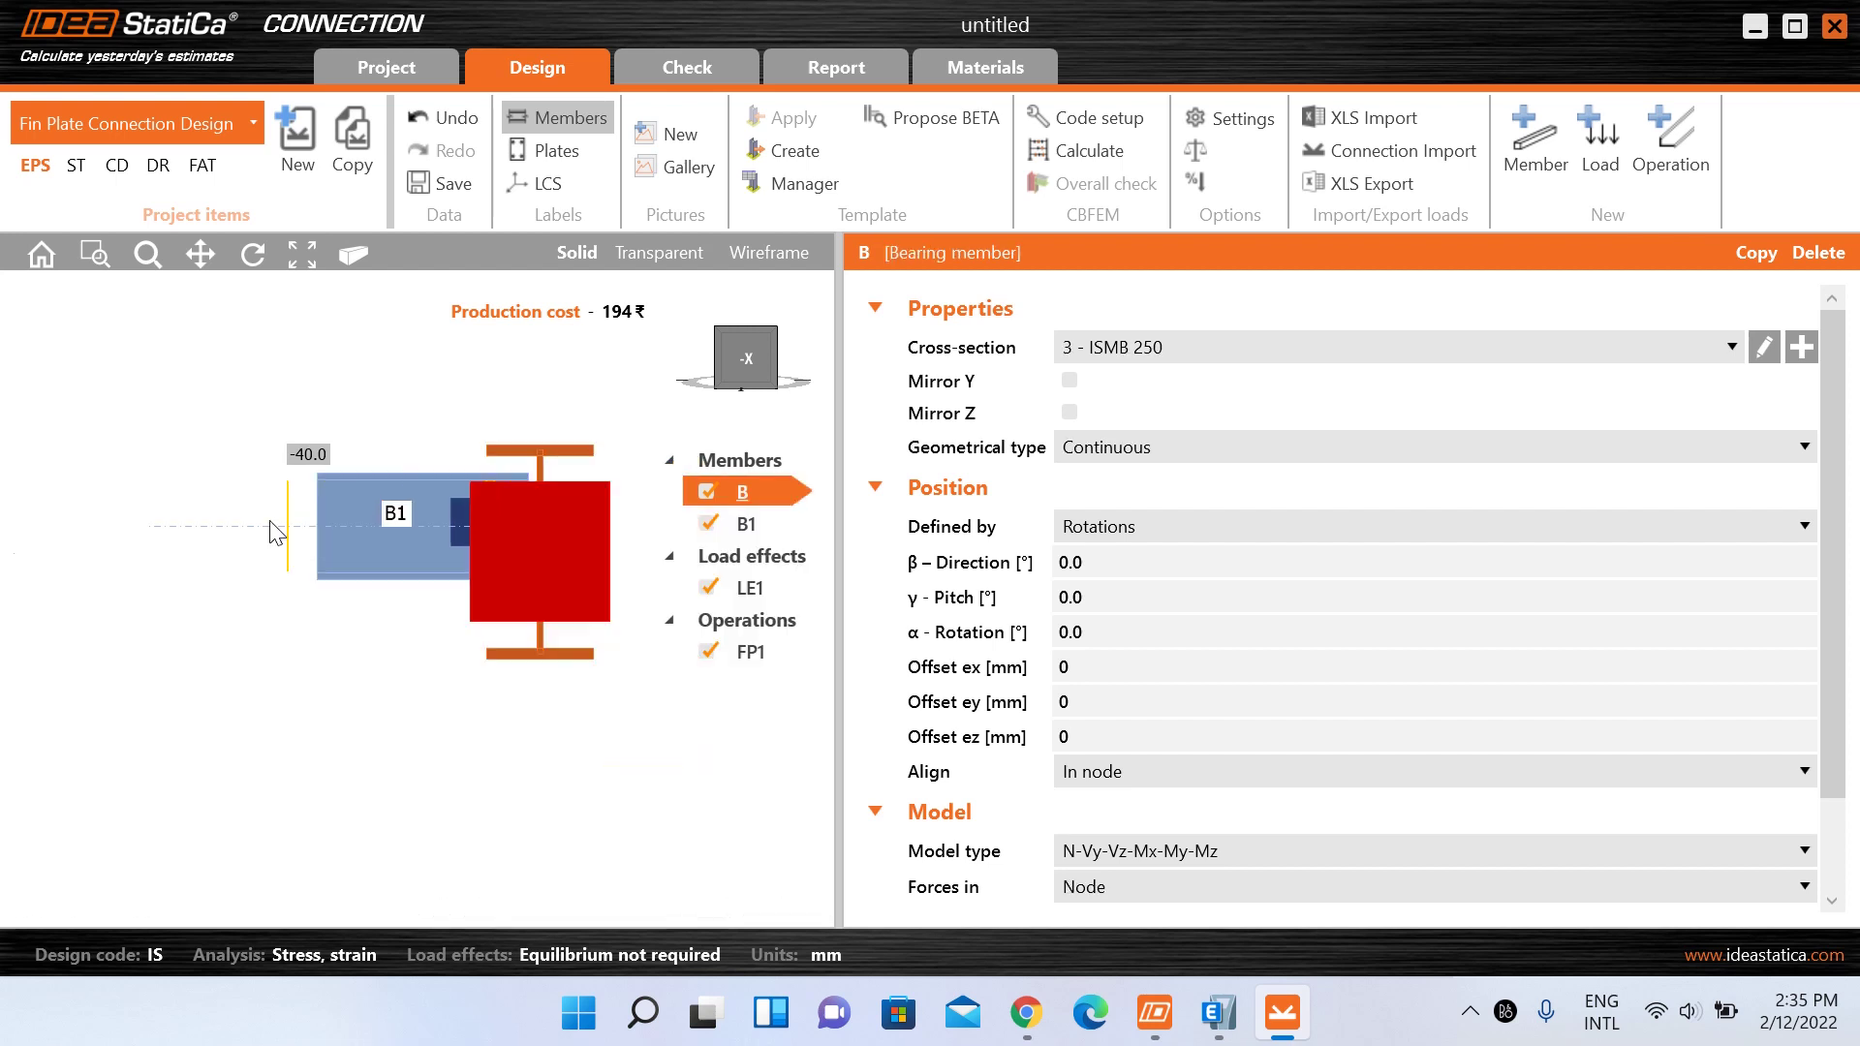
scroll(462, 526, "up", 2)
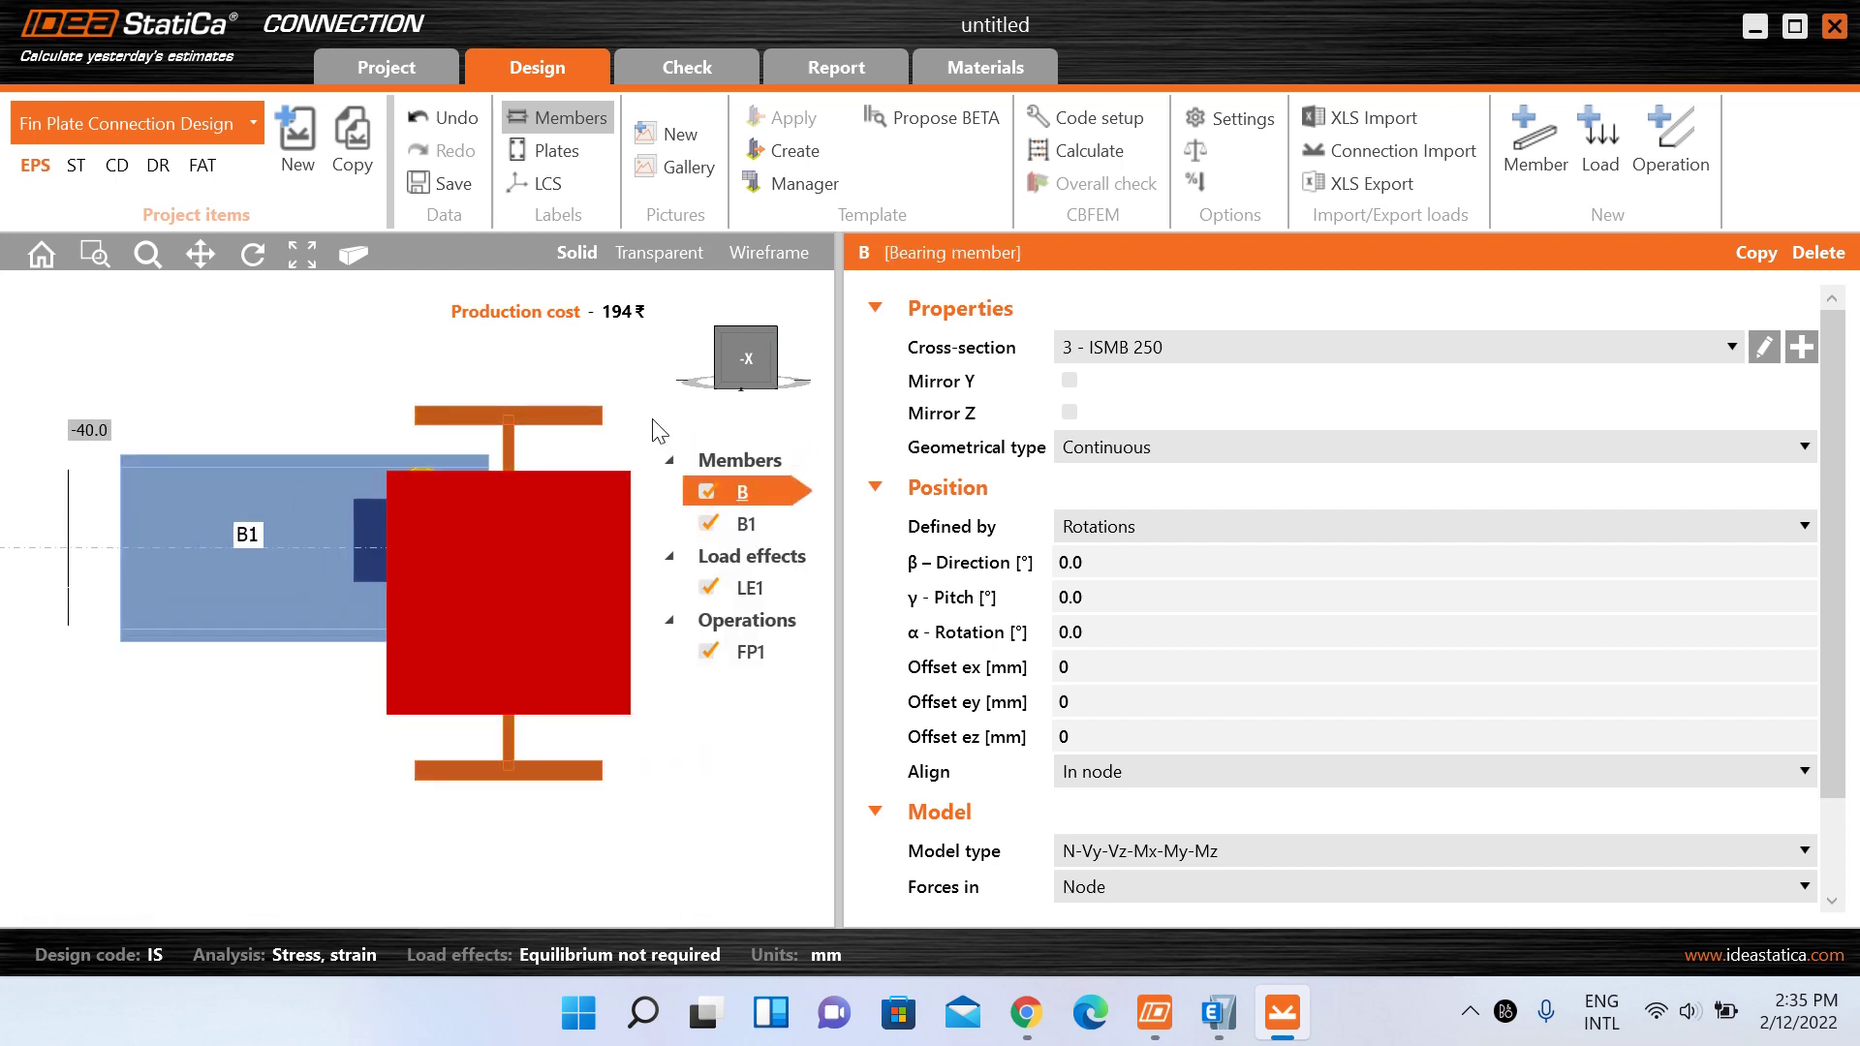
left_click(777, 583)
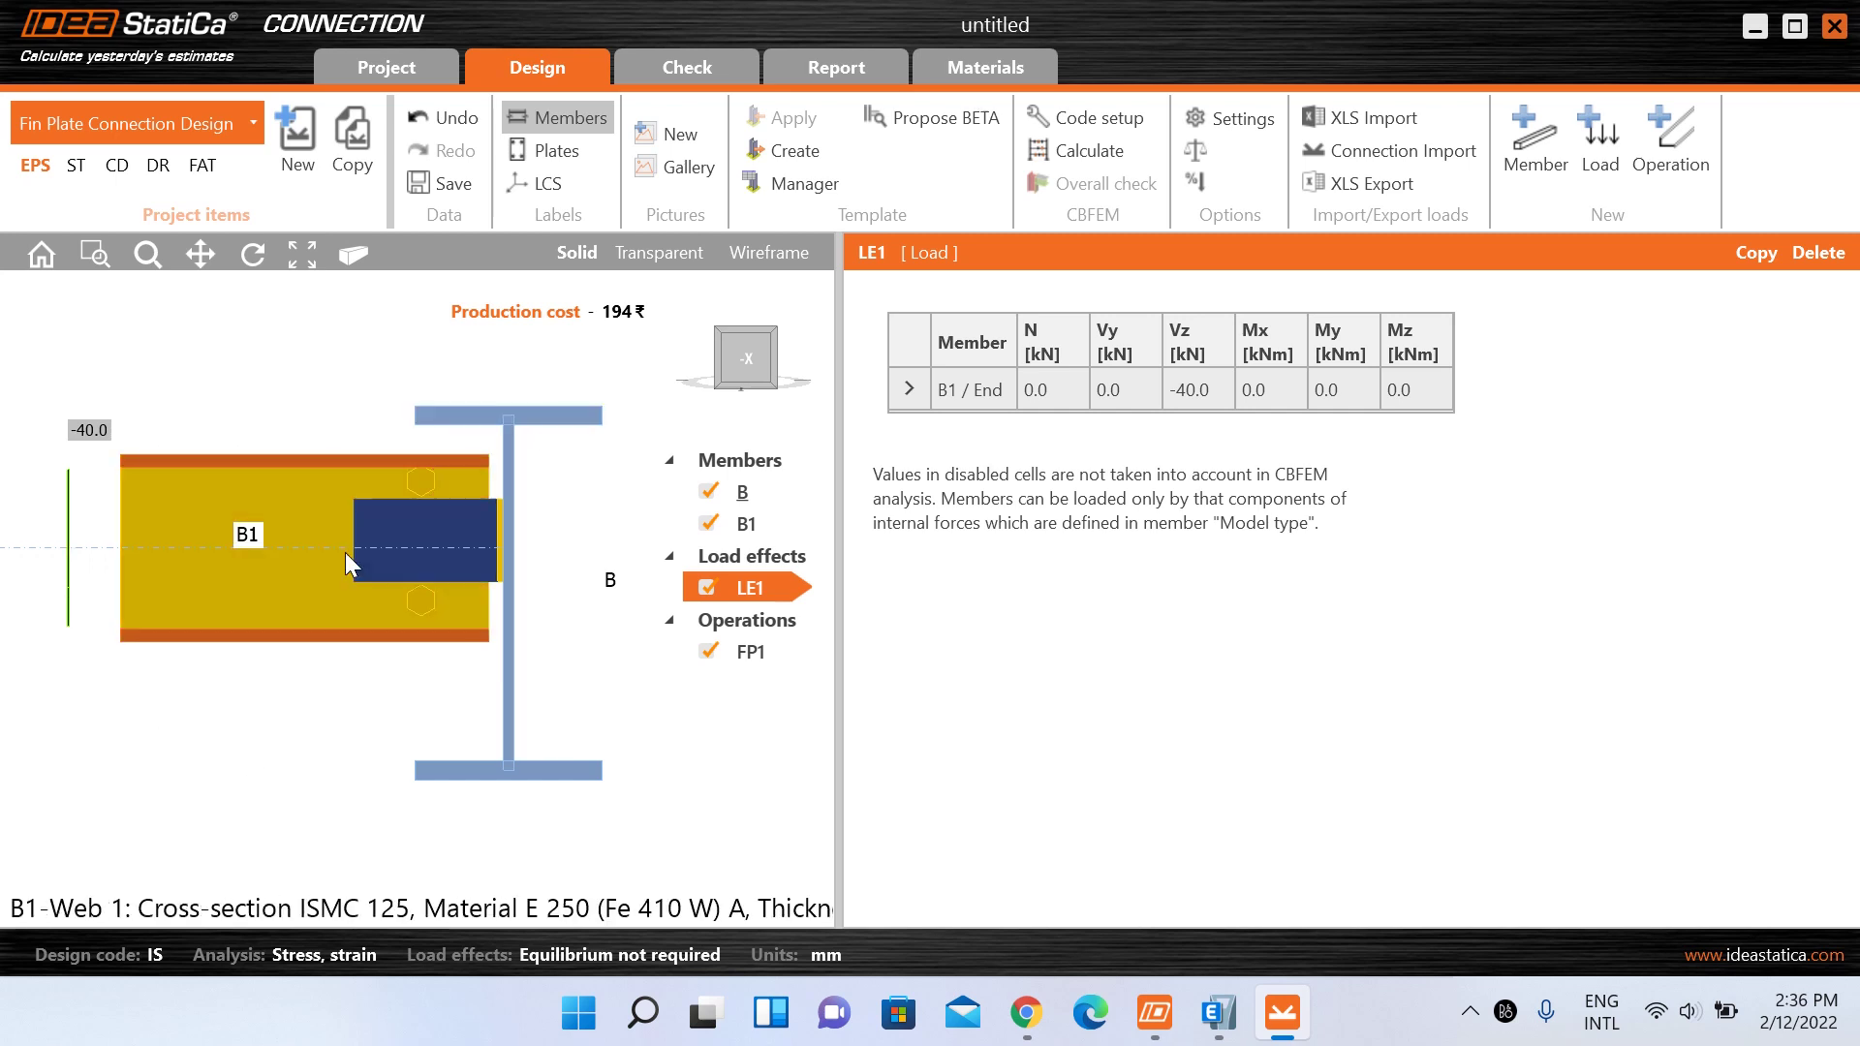
- Set member B1's offset ez to 60 mm
left_click(341, 457)
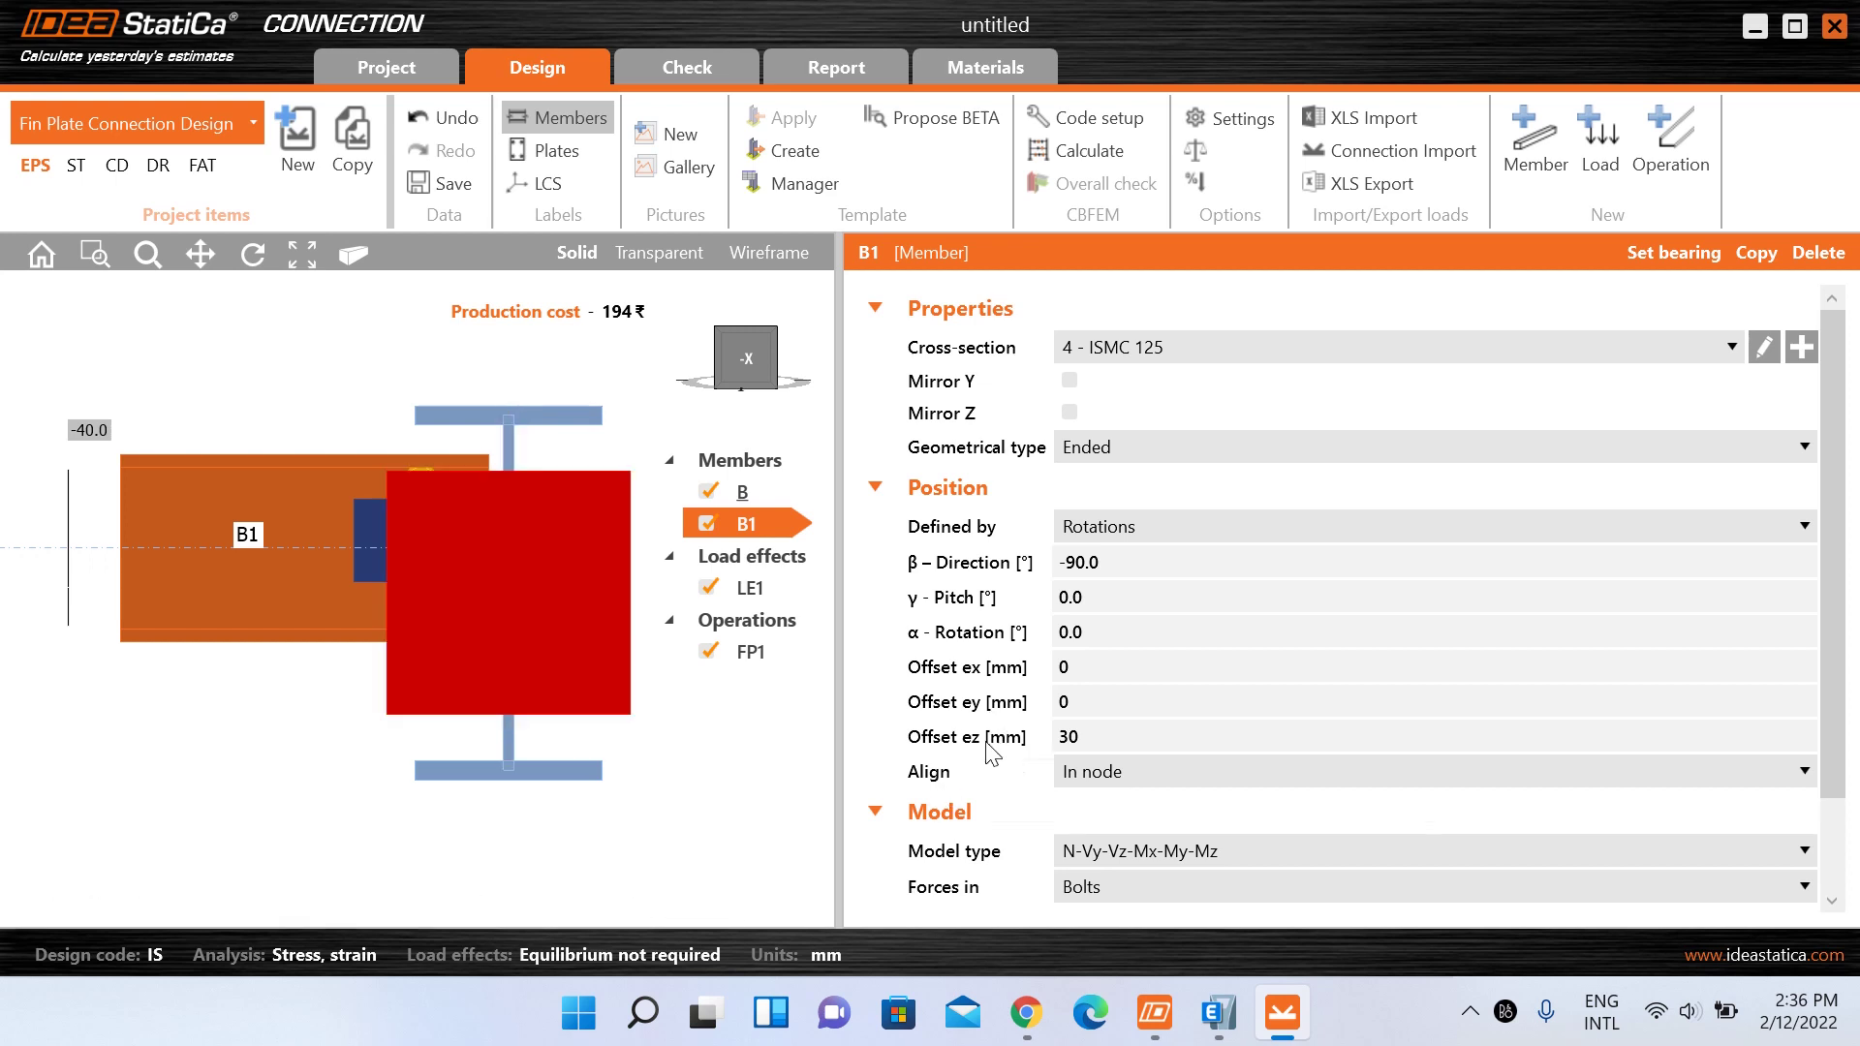
left_click(1109, 736)
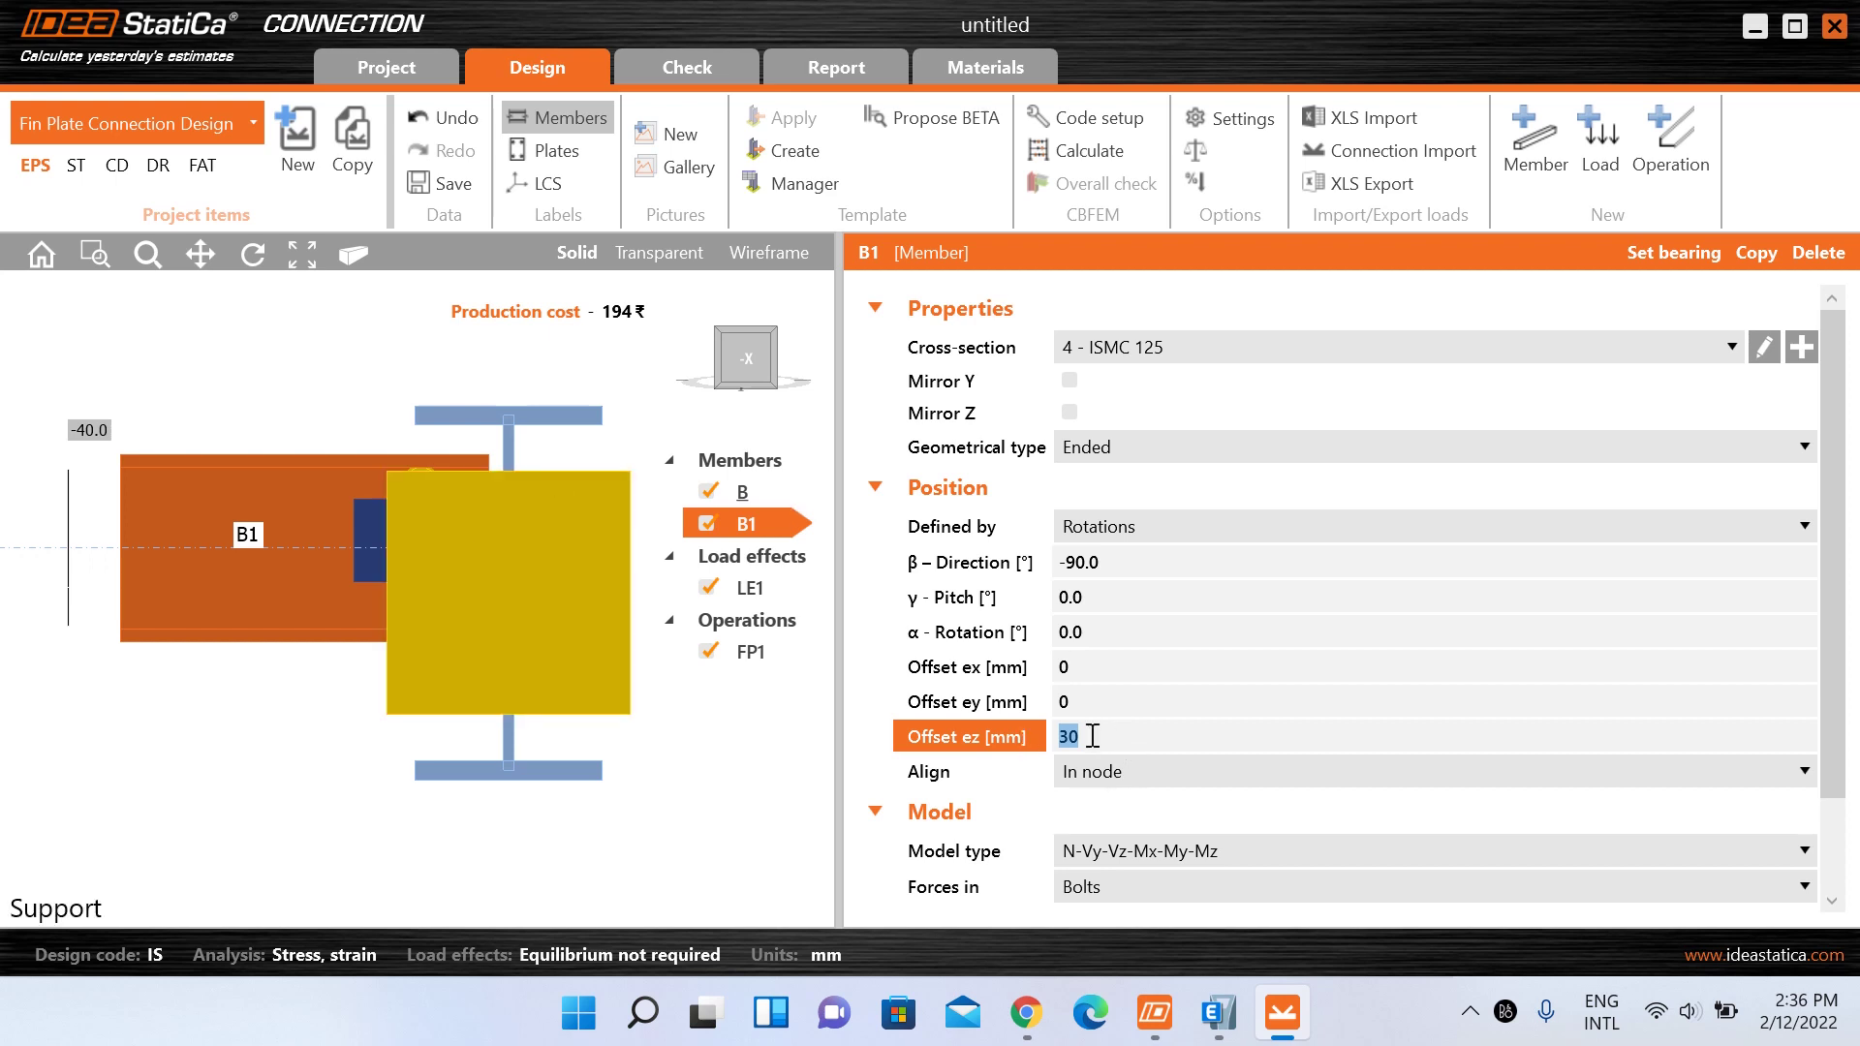
type("6")
left_click(1114, 703)
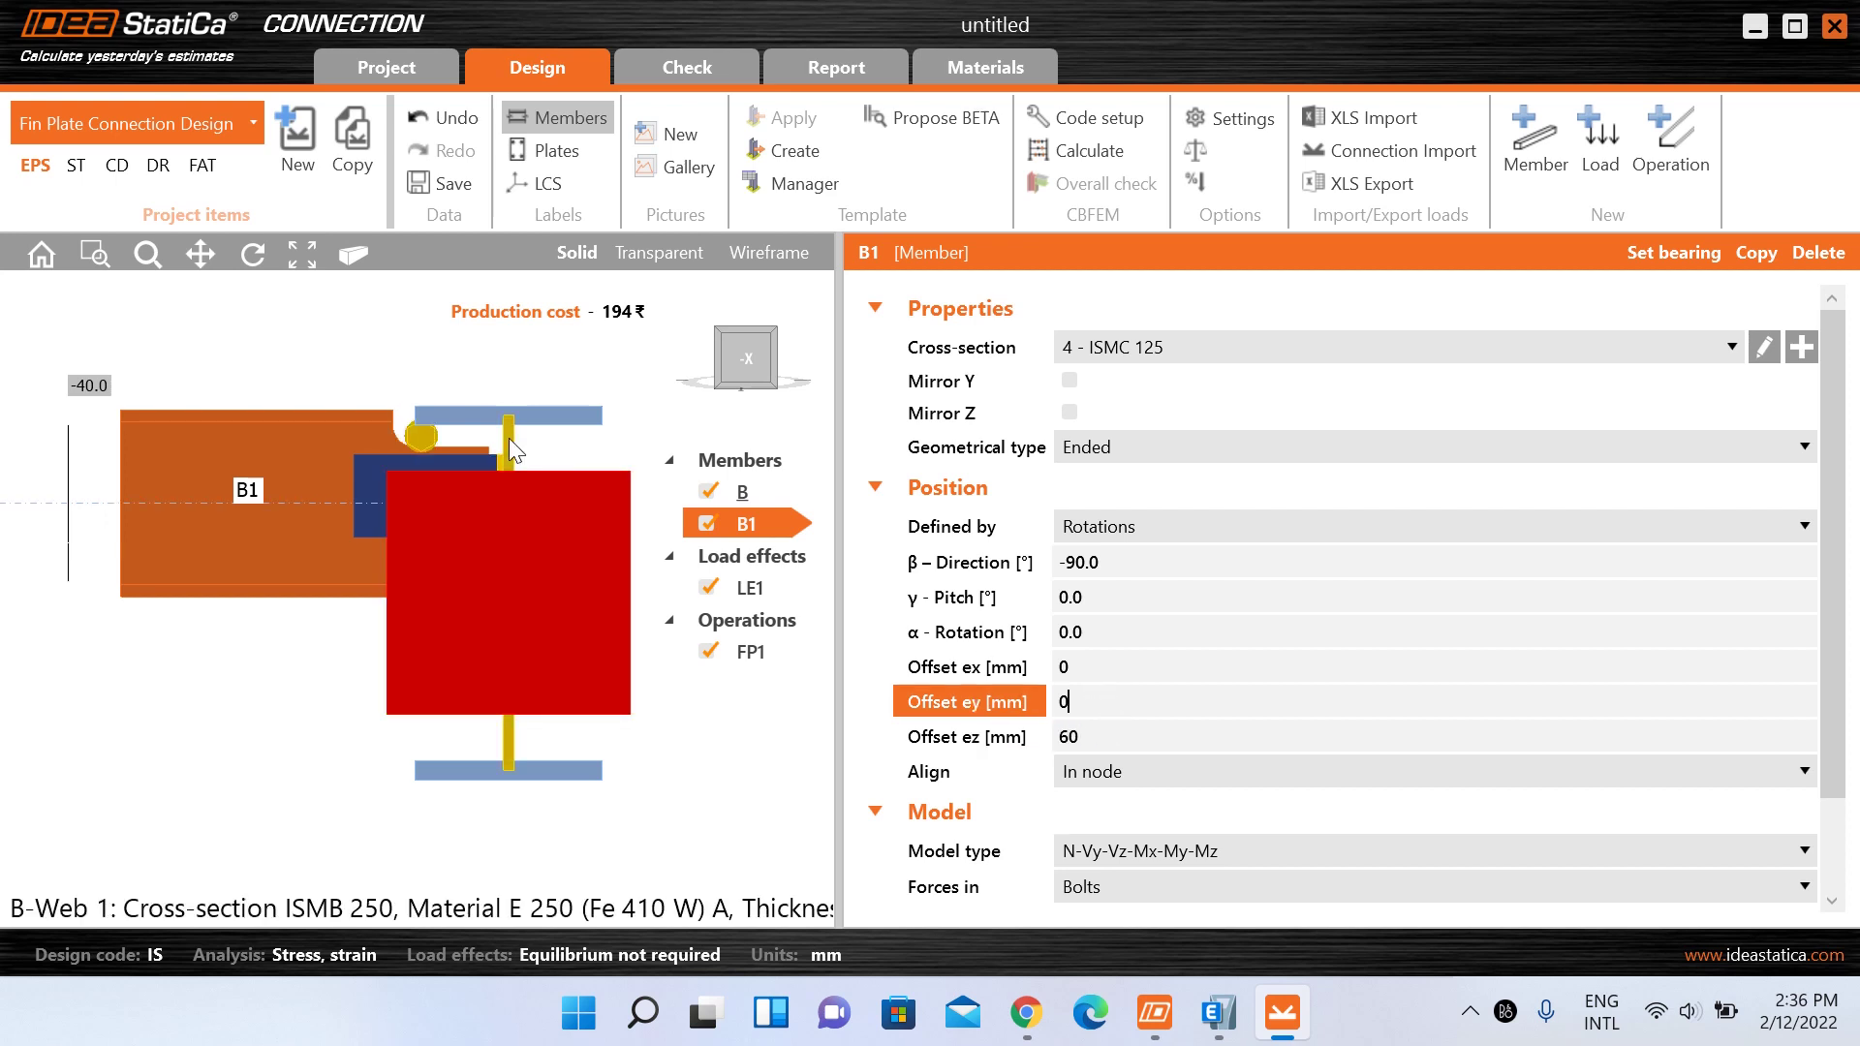
- Try member B1's offset ez at 61 mm and 61.5 mm, checking its top flange against that of member B
scroll(411, 401, "up", 3)
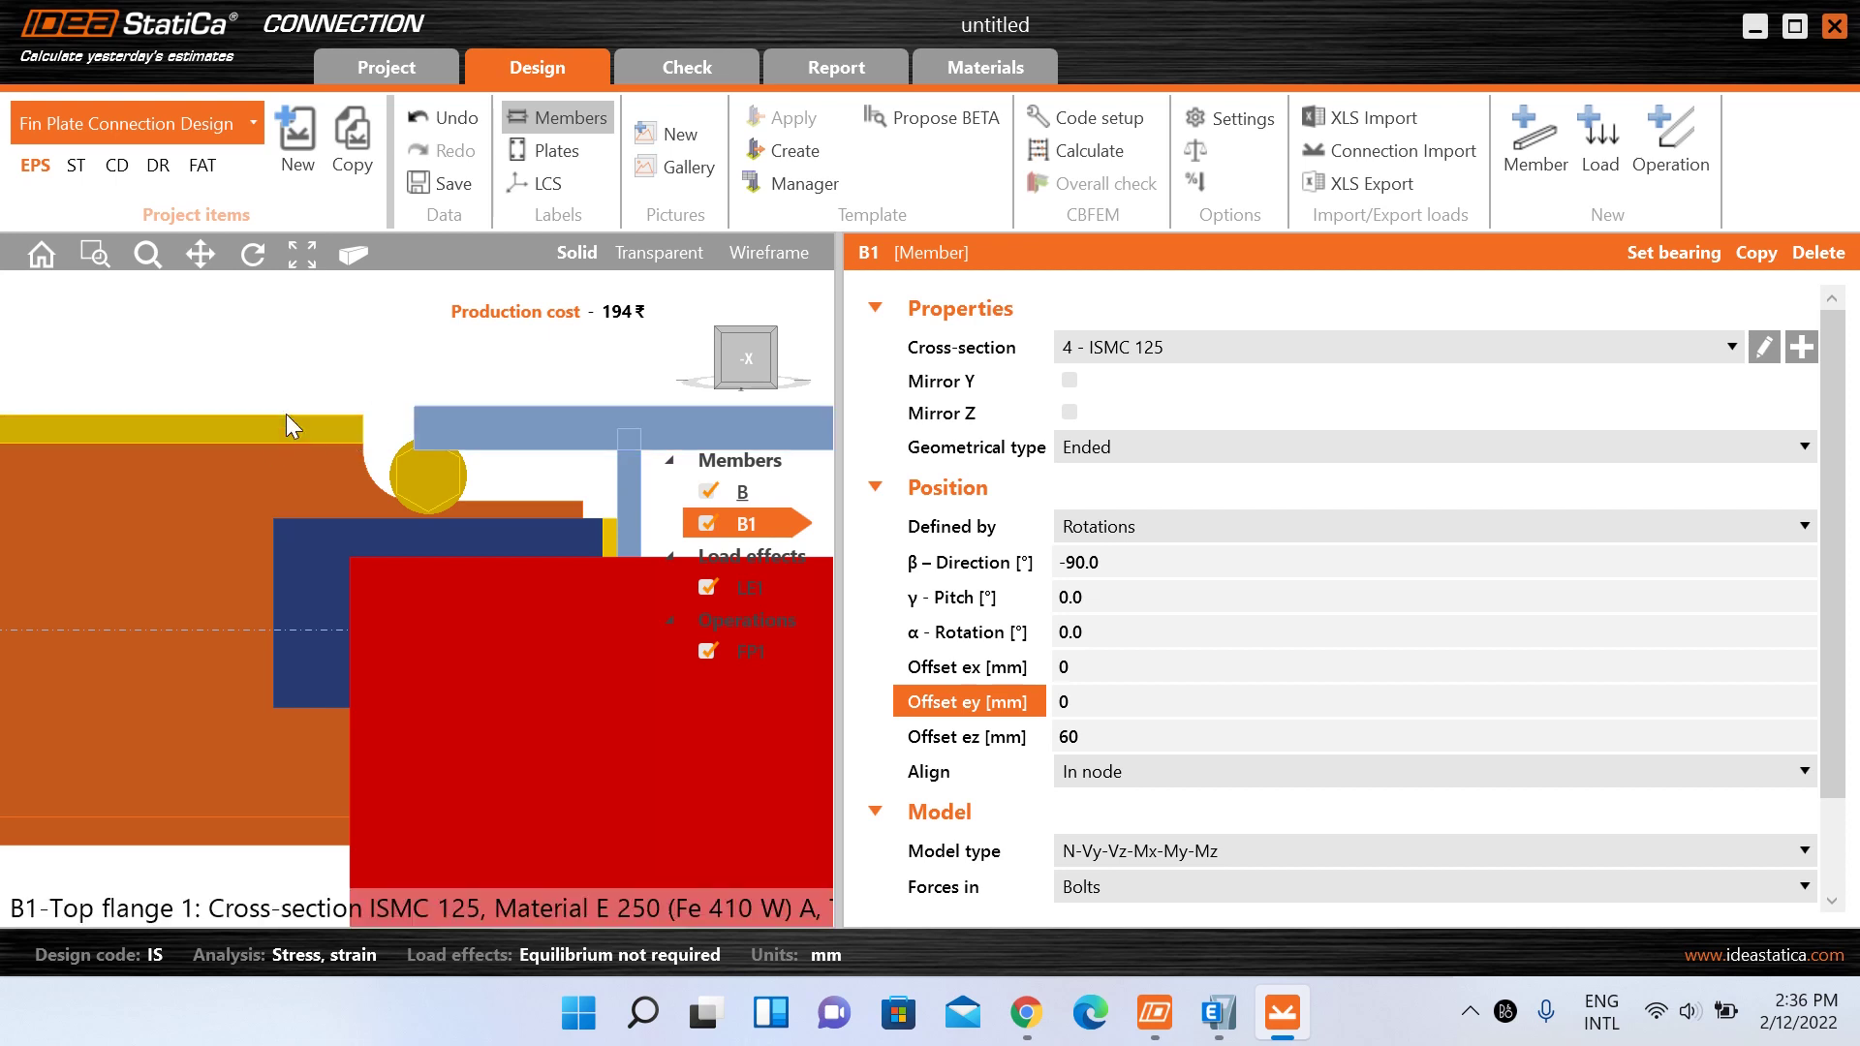
scroll(287, 417, "down", 1)
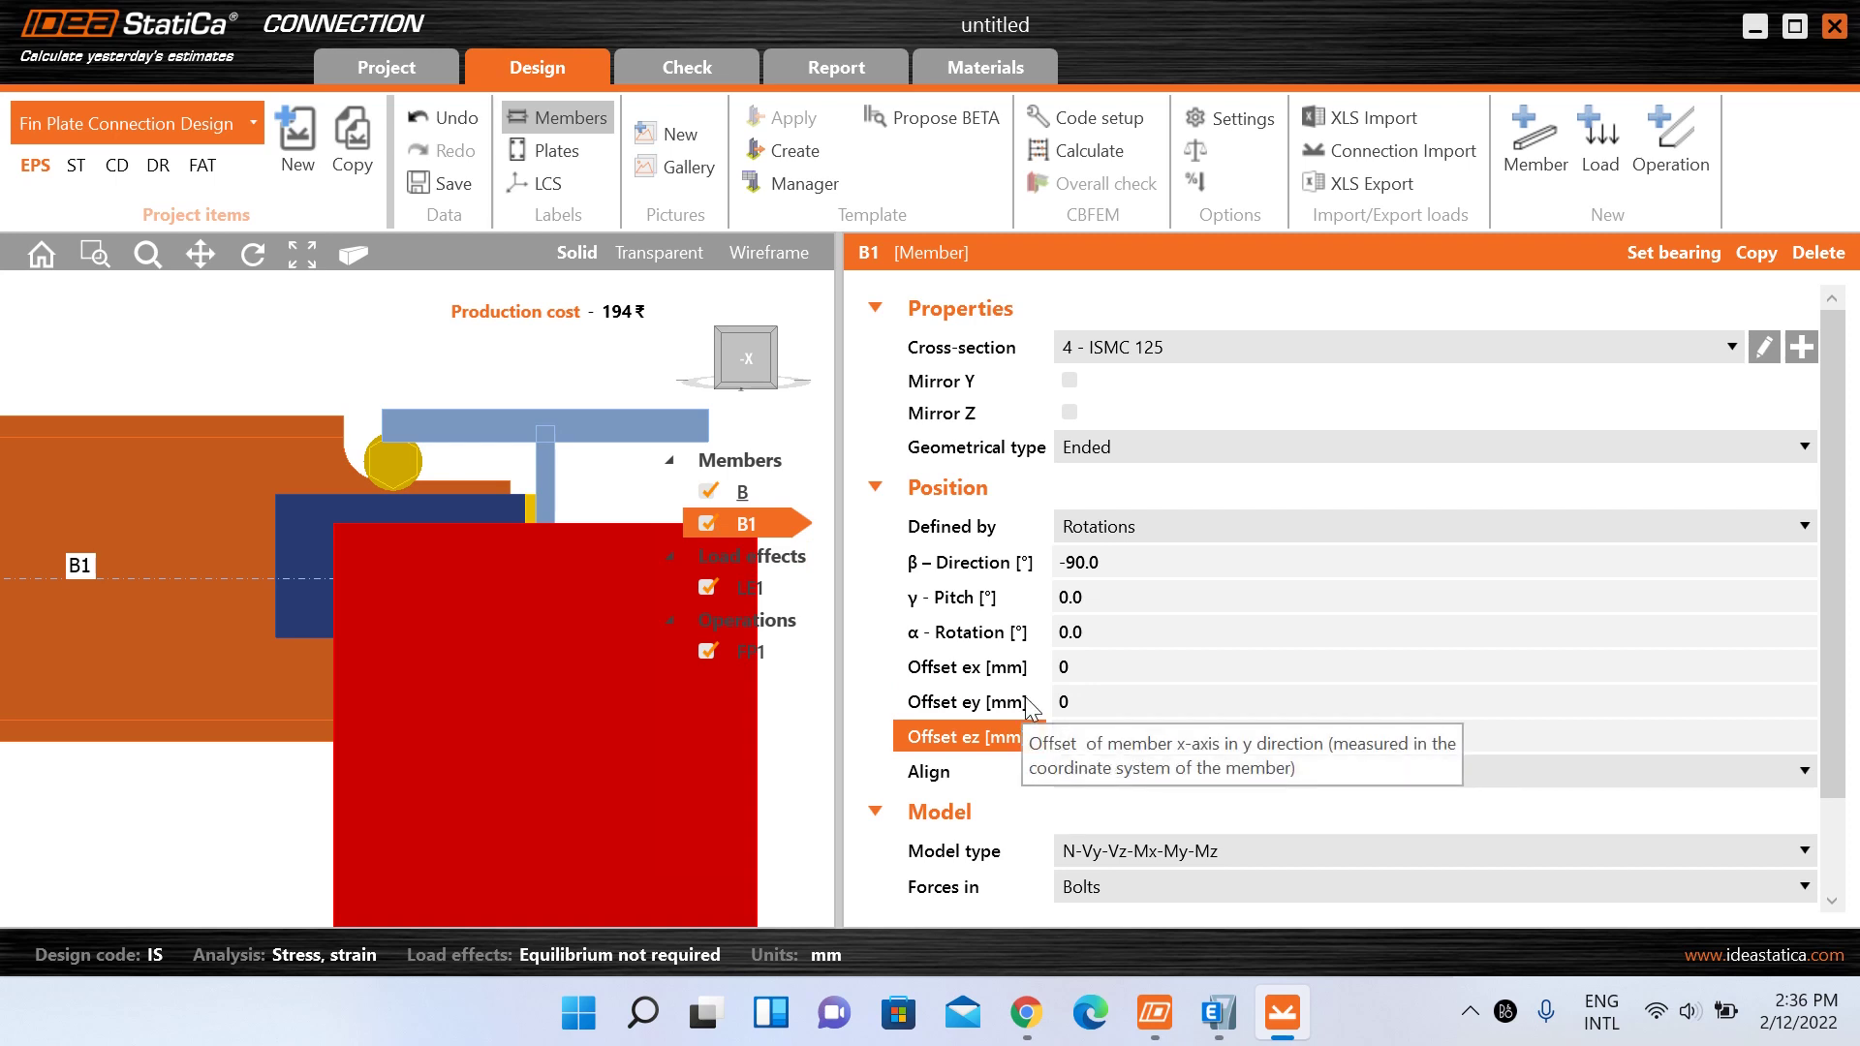
left_click(1106, 700)
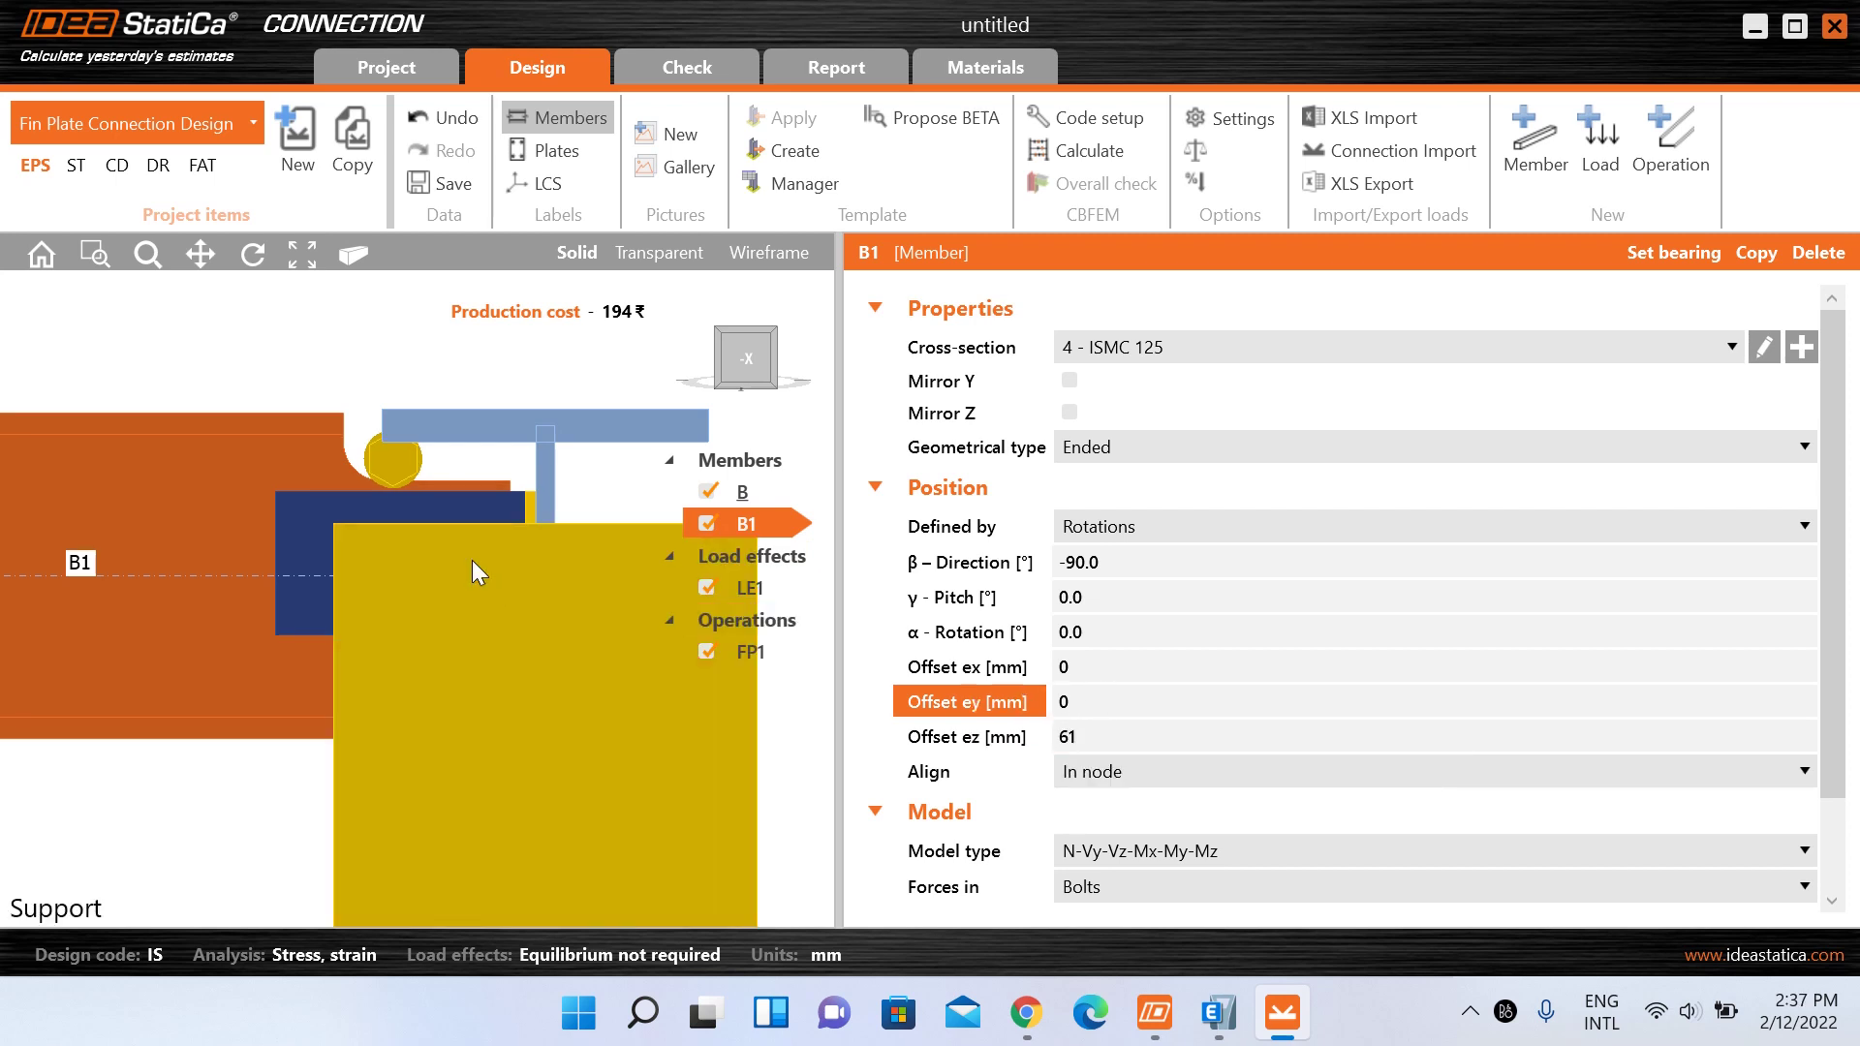
left_click(1101, 735)
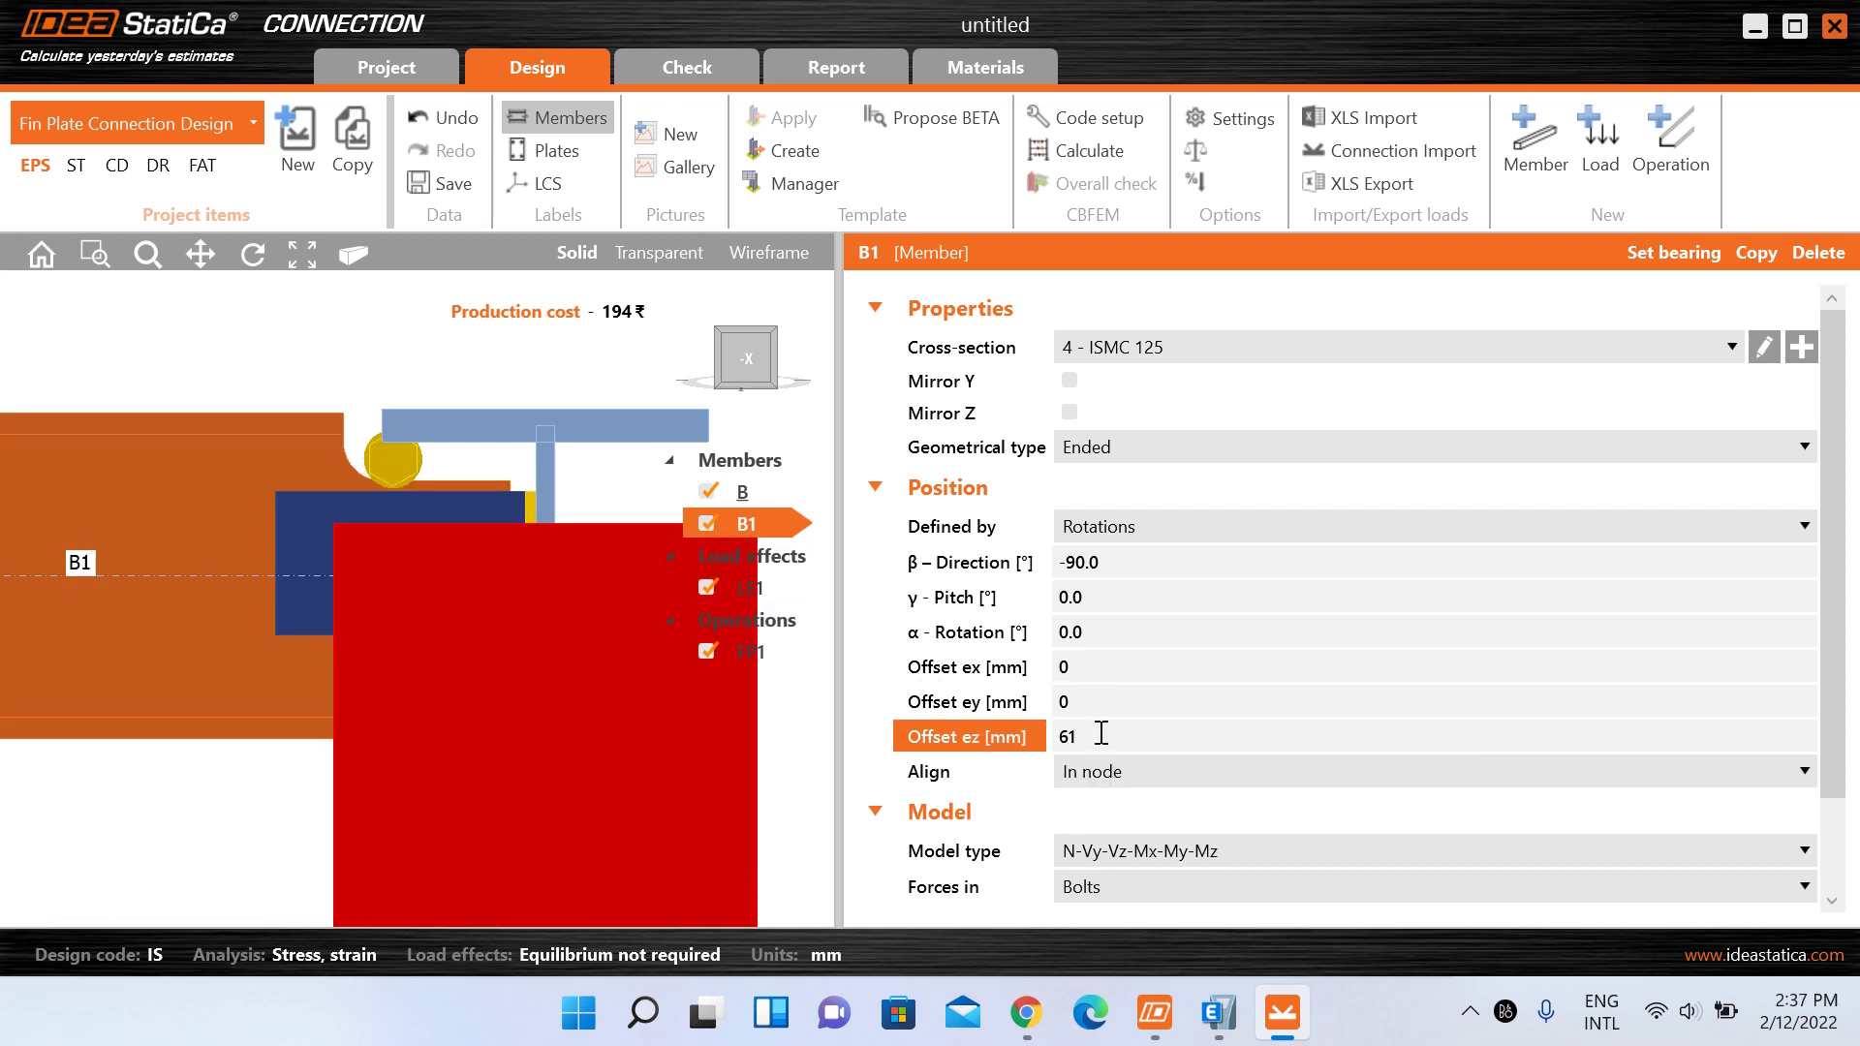
type(".5")
left_click(1114, 705)
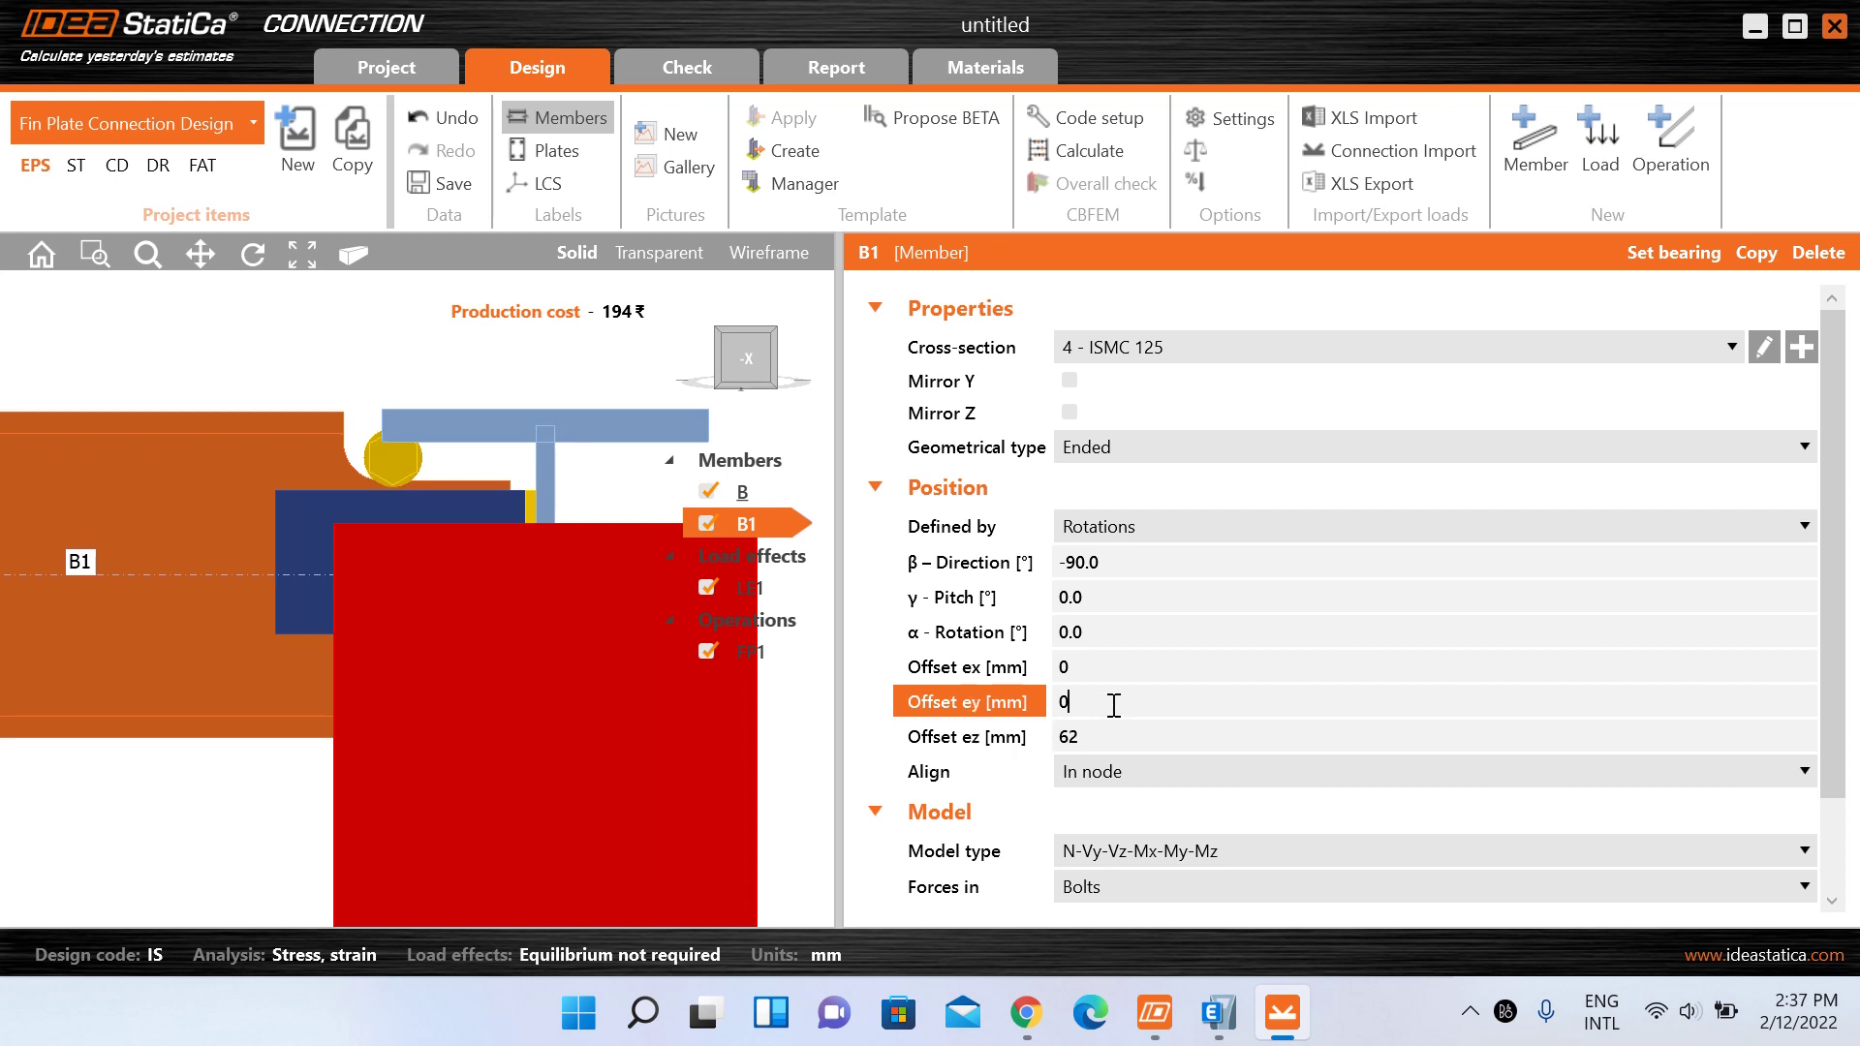
scroll(370, 405, "up", 5)
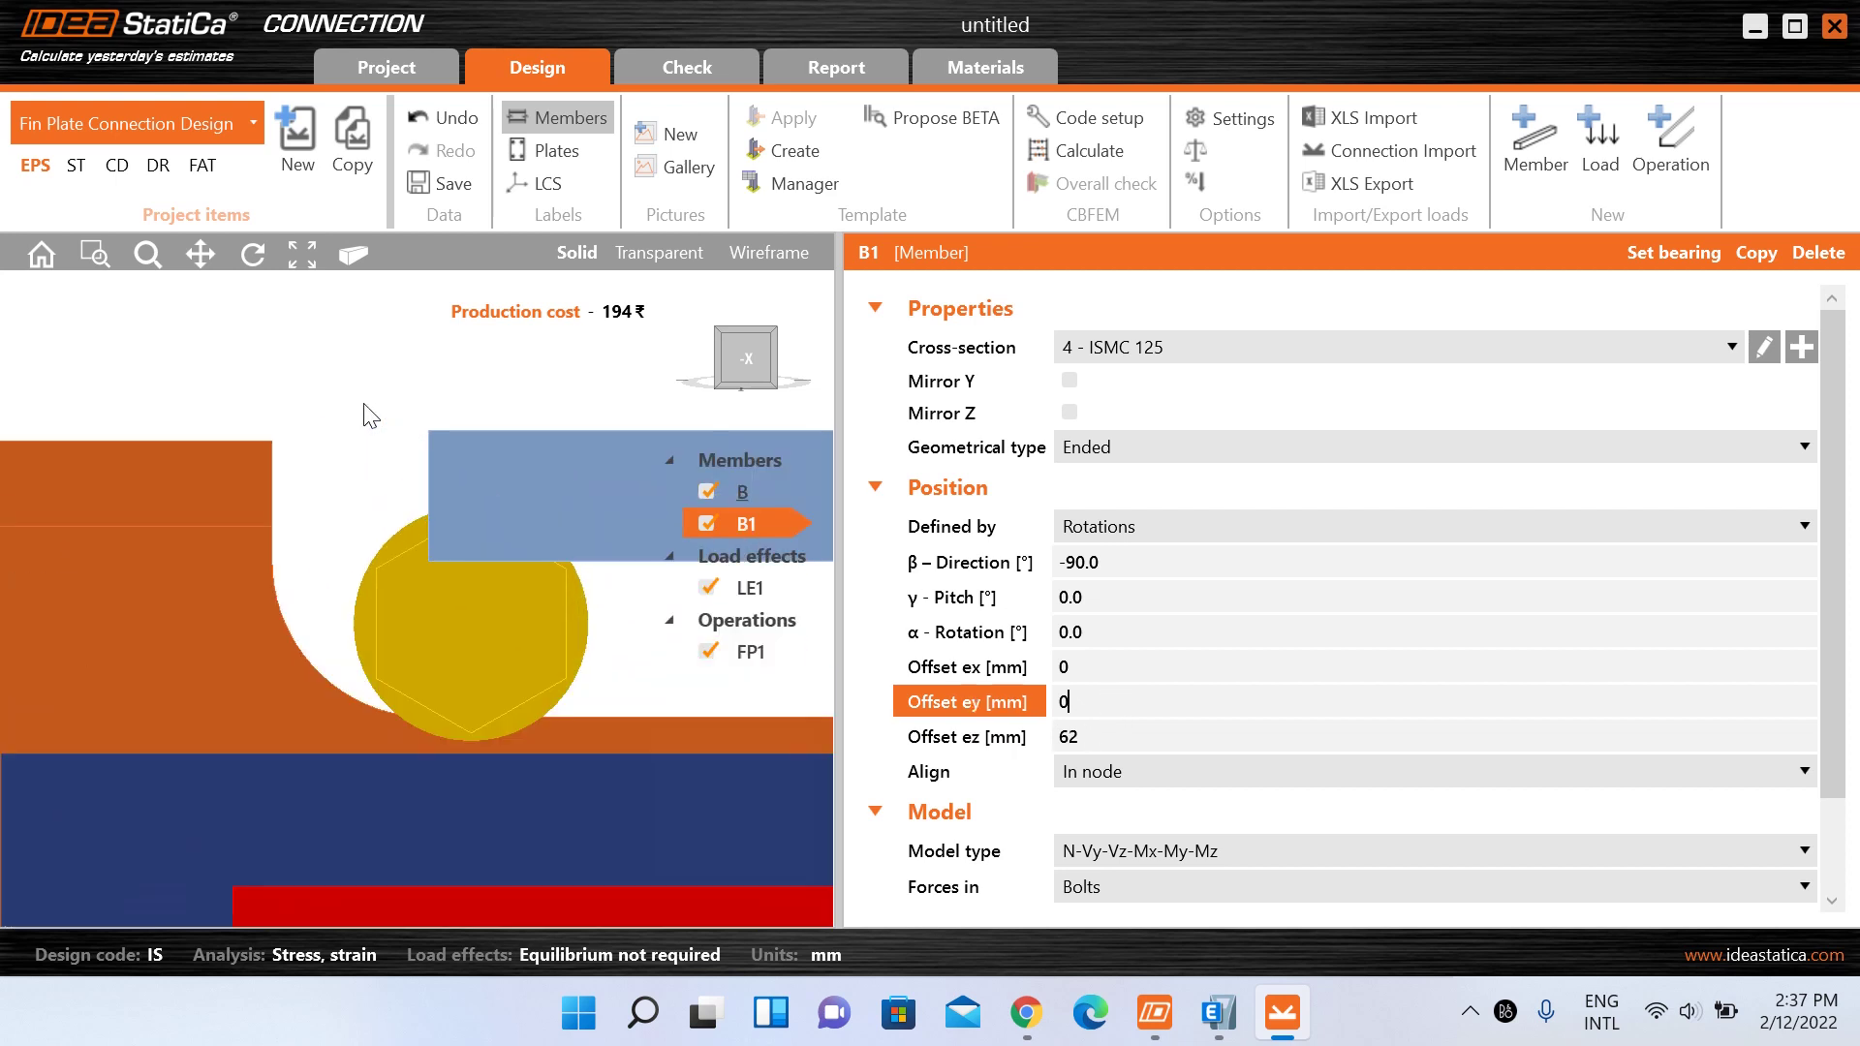
- Set member B1's offset ez to 62.5 mm to align its top with bearing member B
left_click(1008, 740)
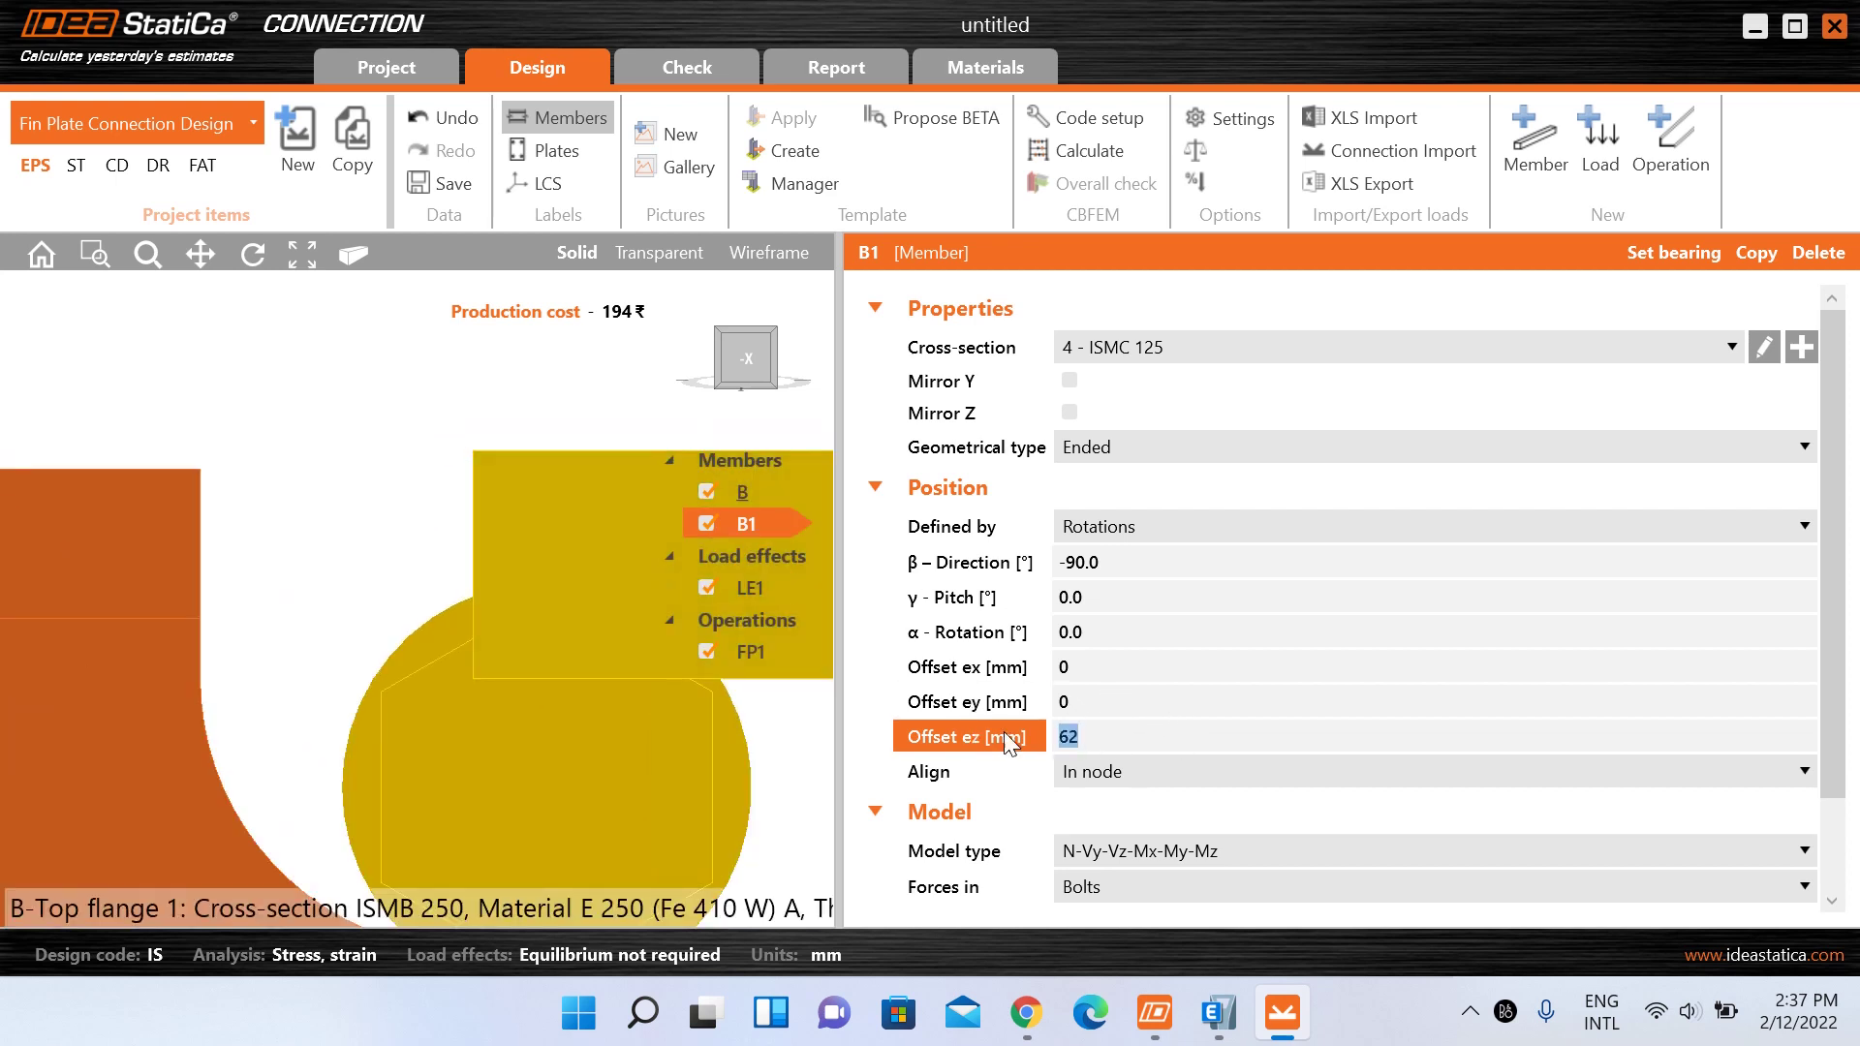
type("62.5")
left_click(1113, 696)
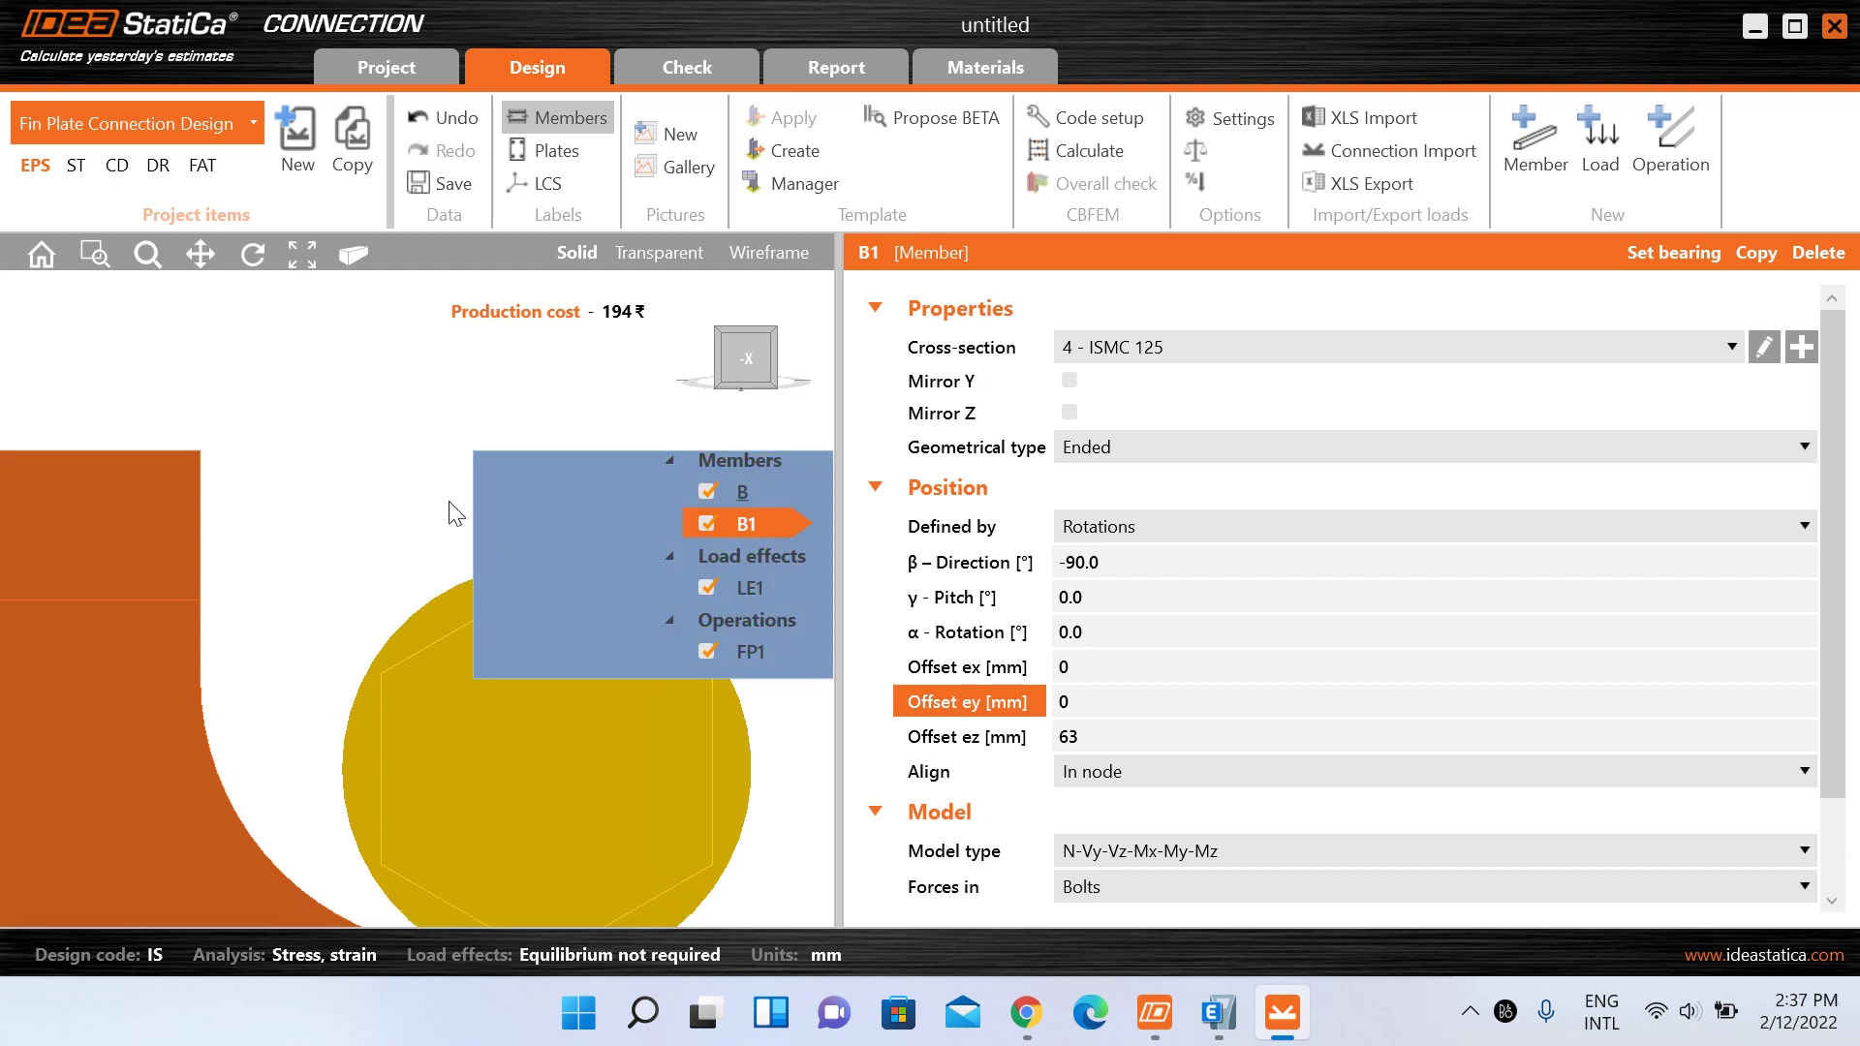
scroll(380, 514, "down", 8)
scroll(357, 562, "down", 3)
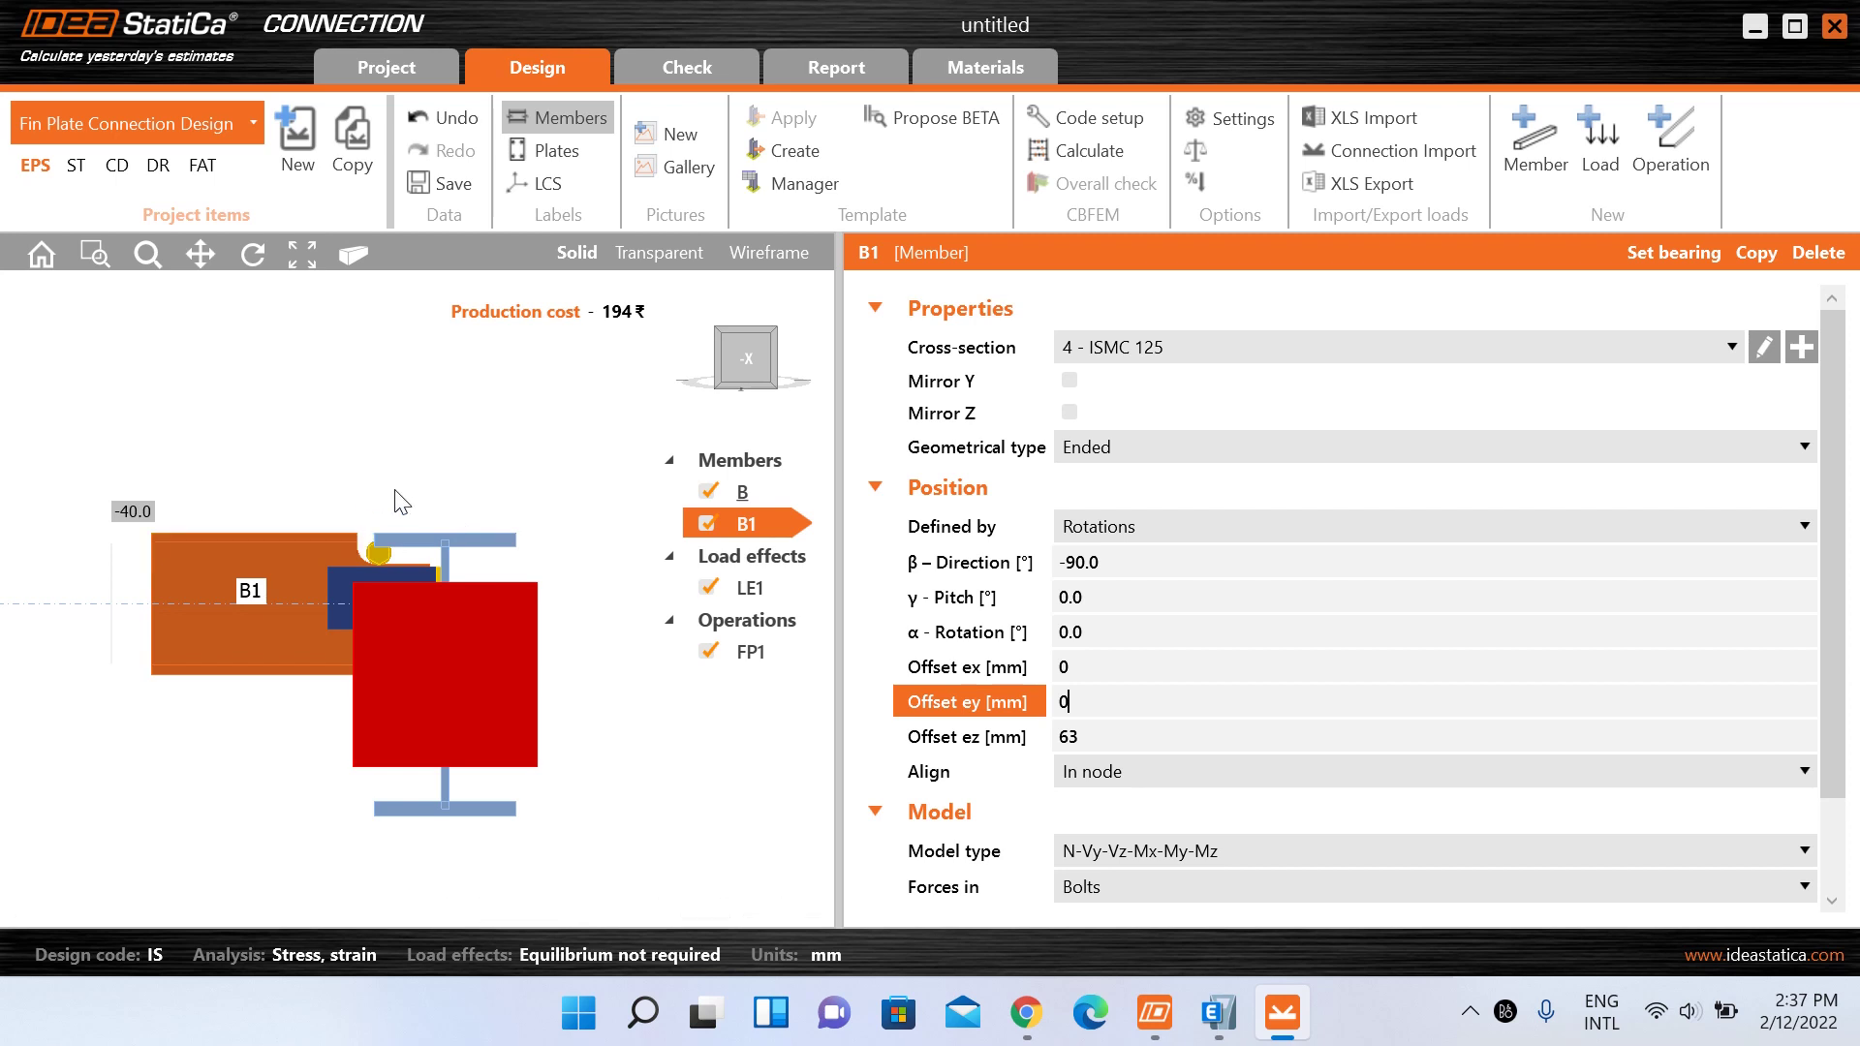
- Reduce the thickness of fin plate FP1 to 8 mm
left_click_drag(751, 366, 754, 373)
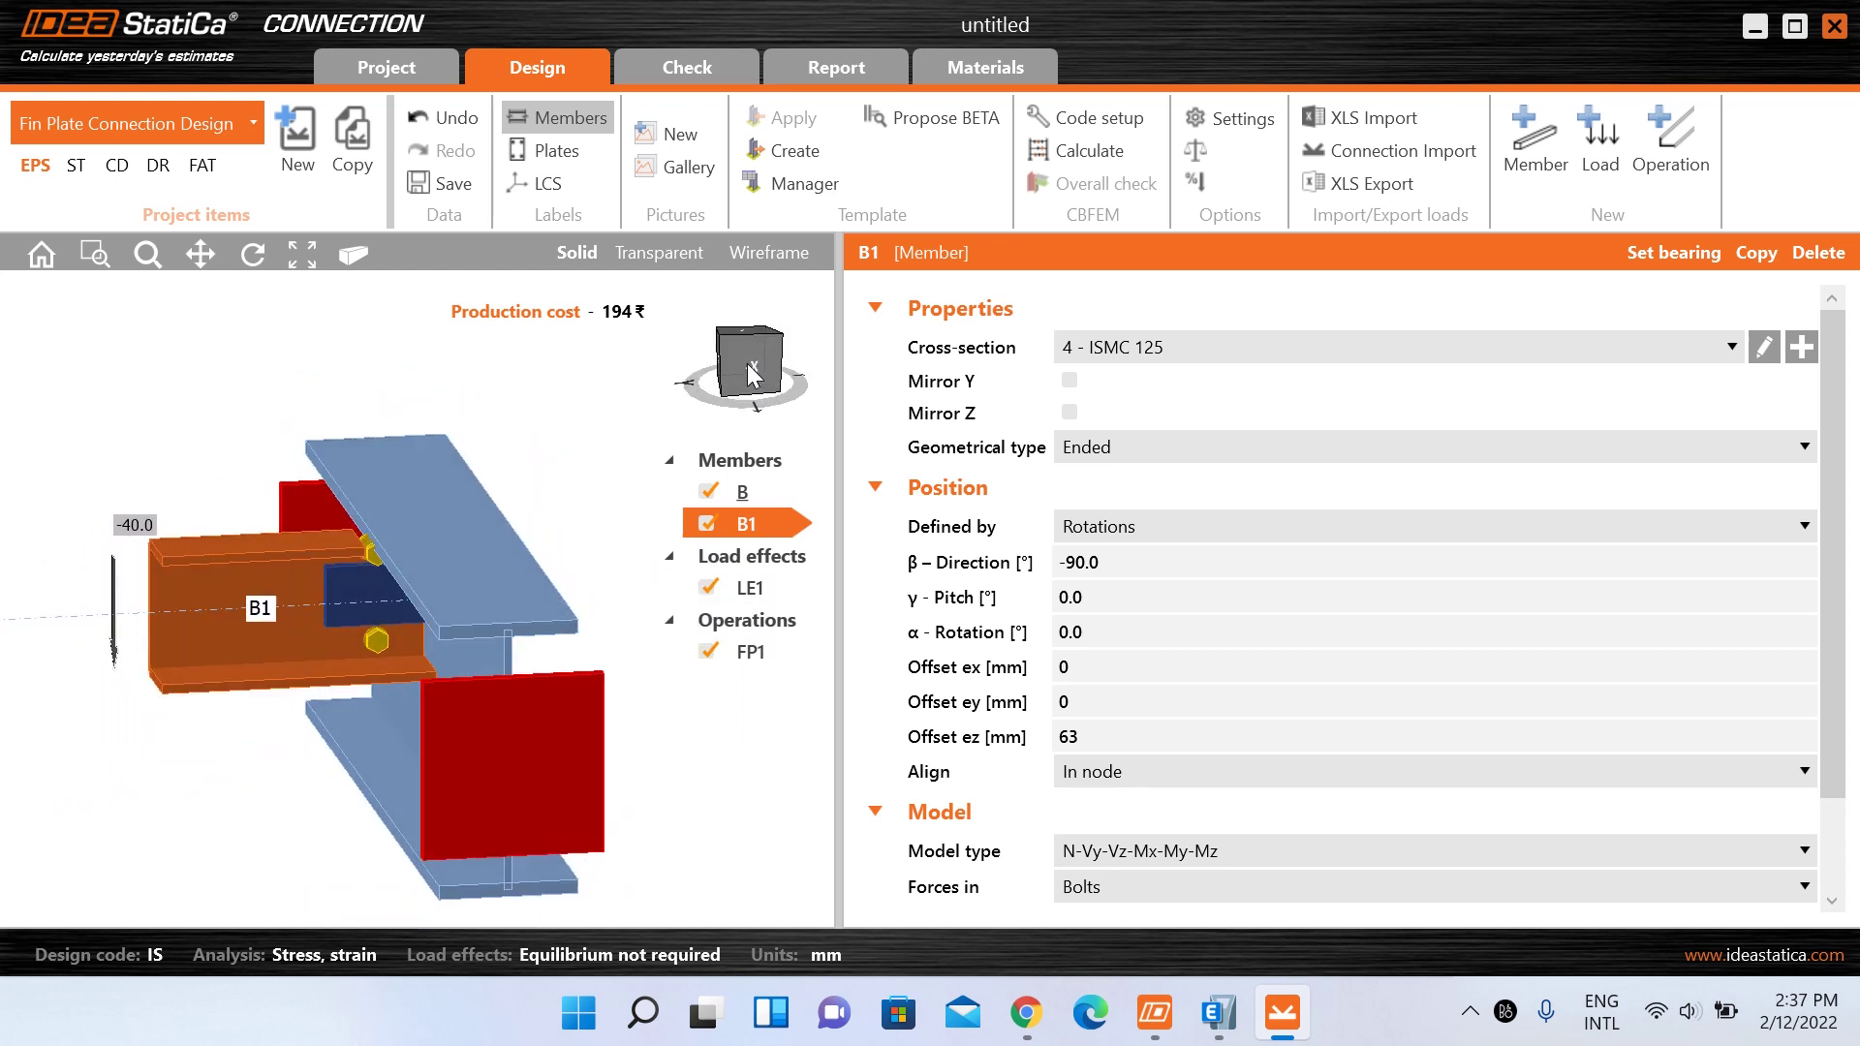
left_click(753, 357)
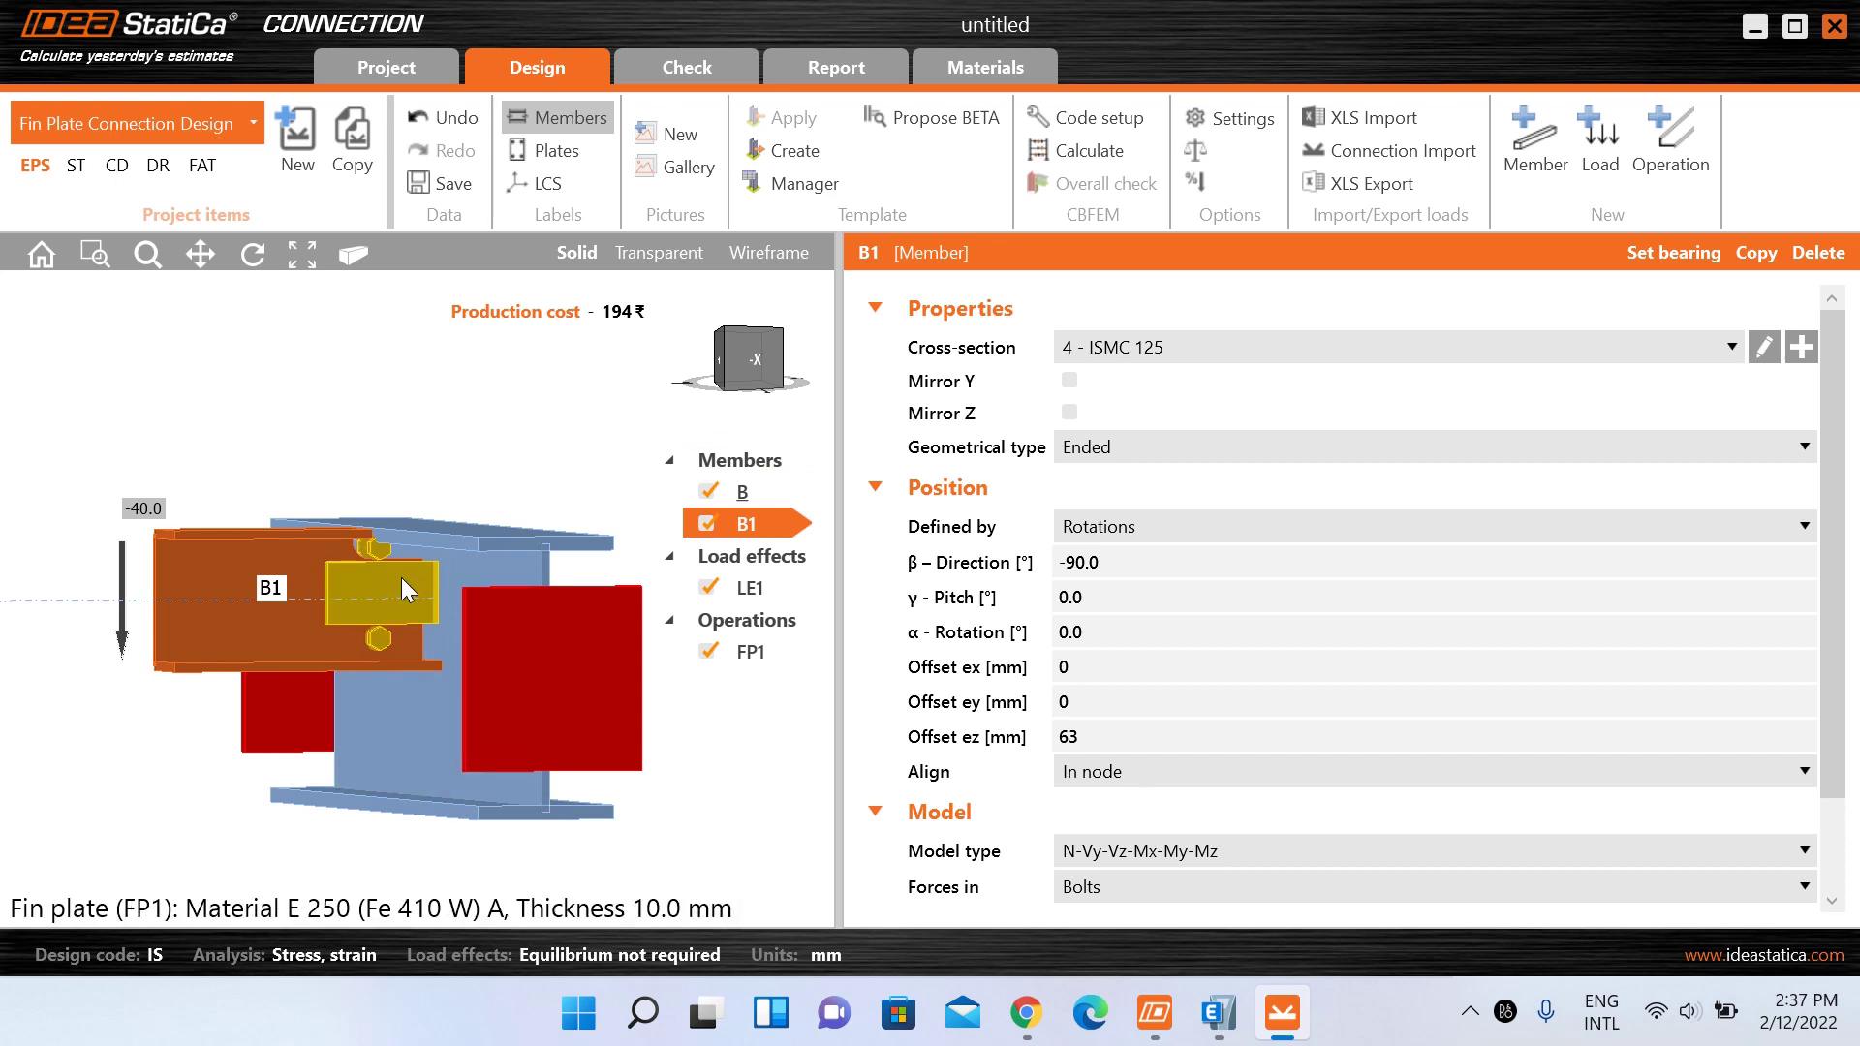
left_click(771, 649)
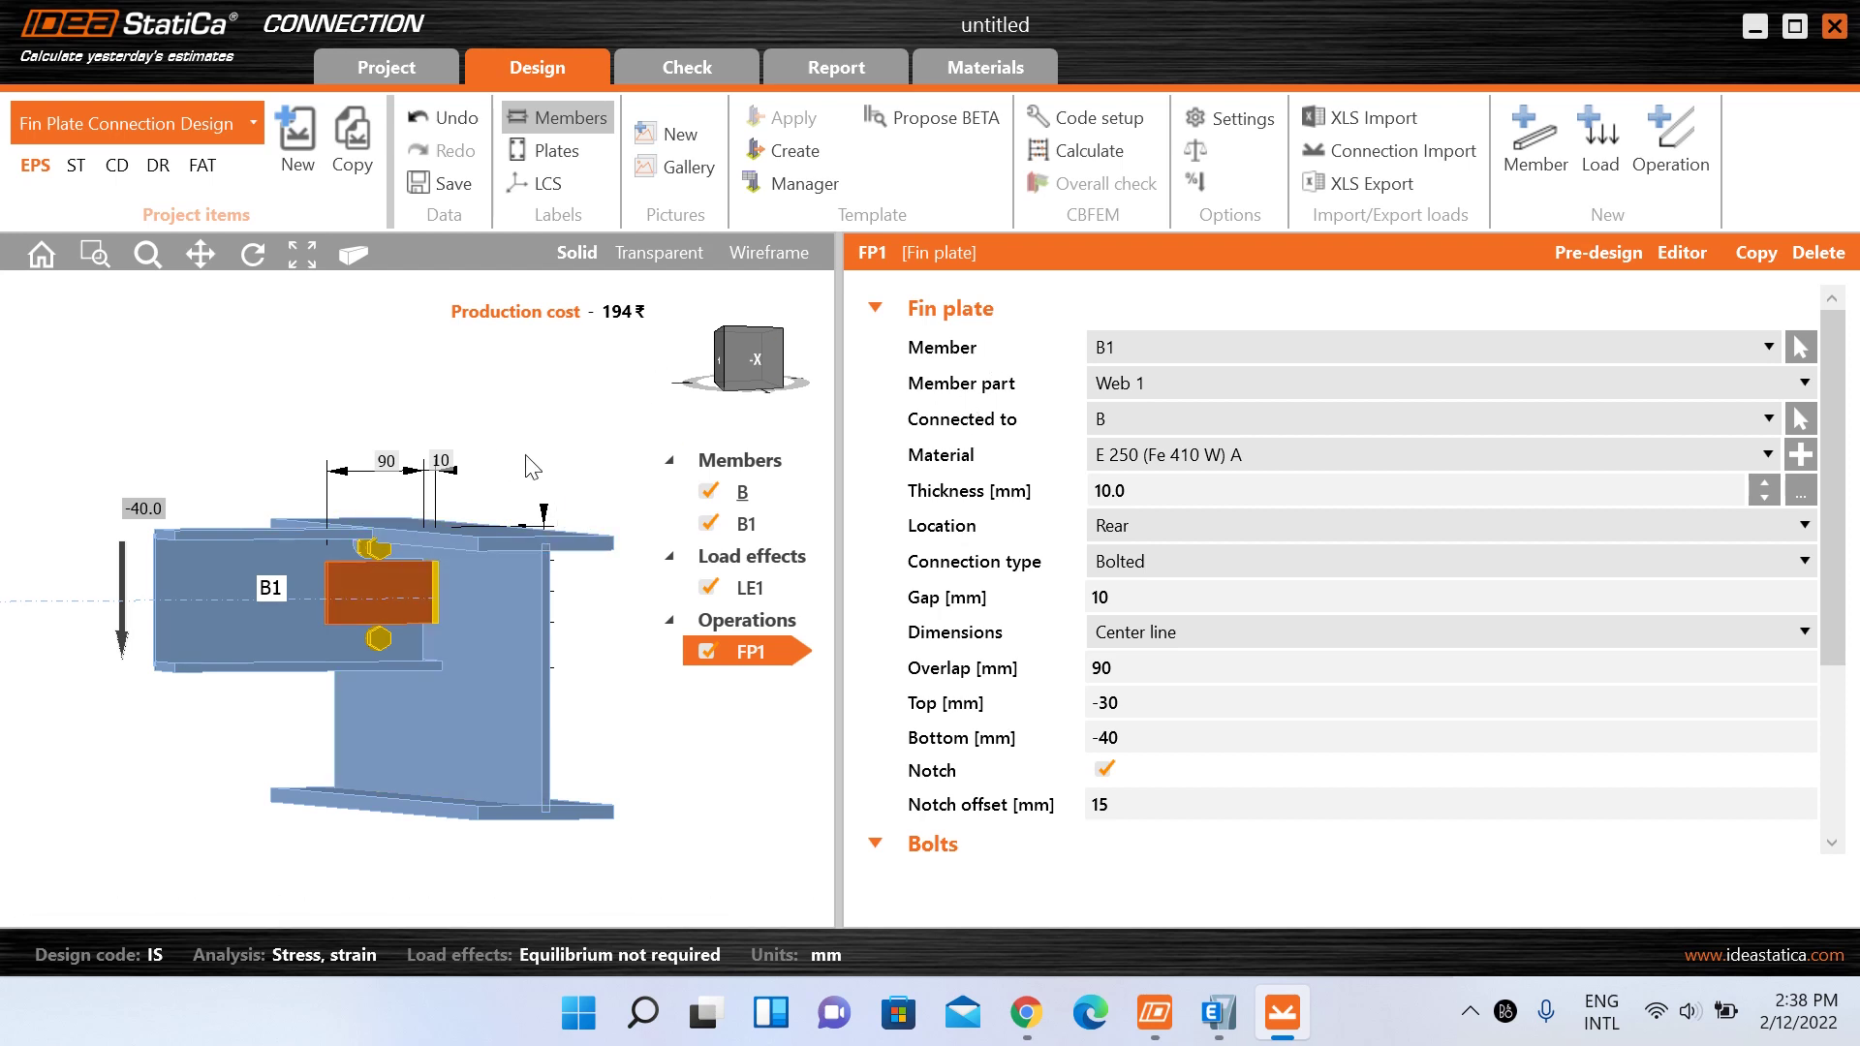
left_click(219, 589)
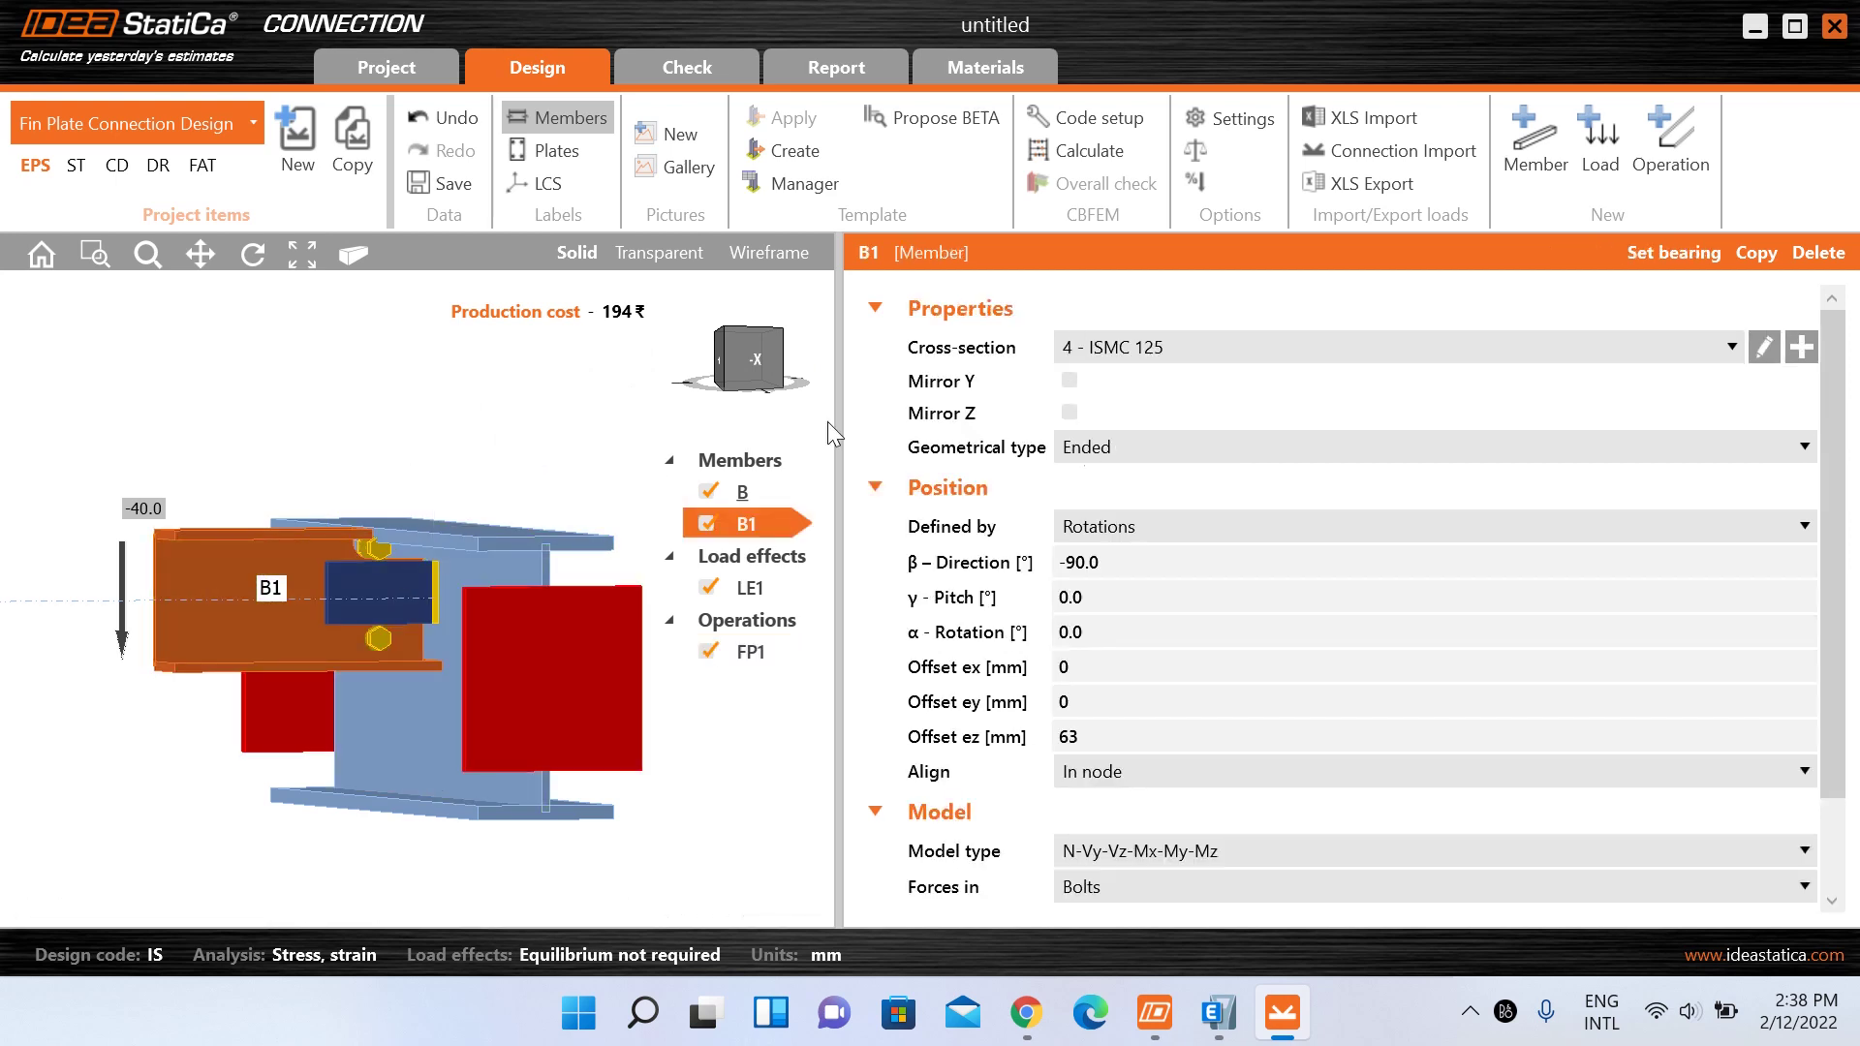
left_click(395, 600)
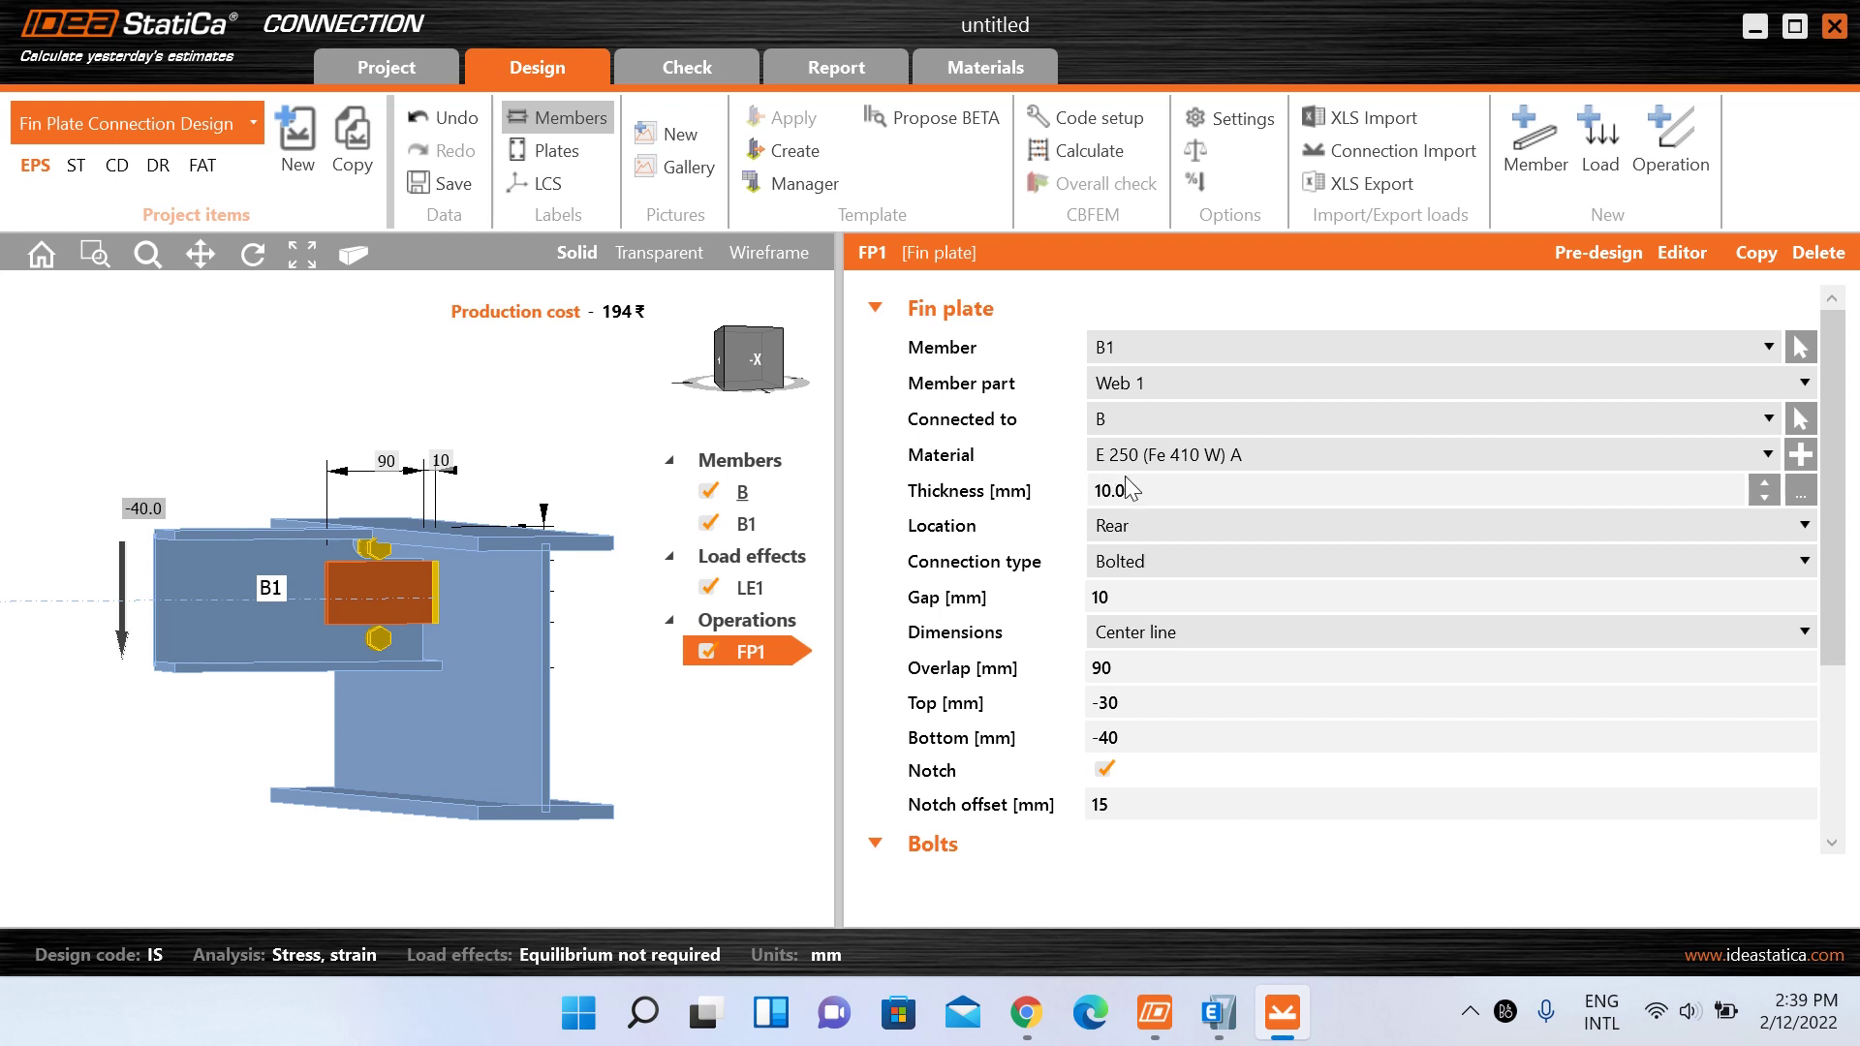
left_click(1767, 500)
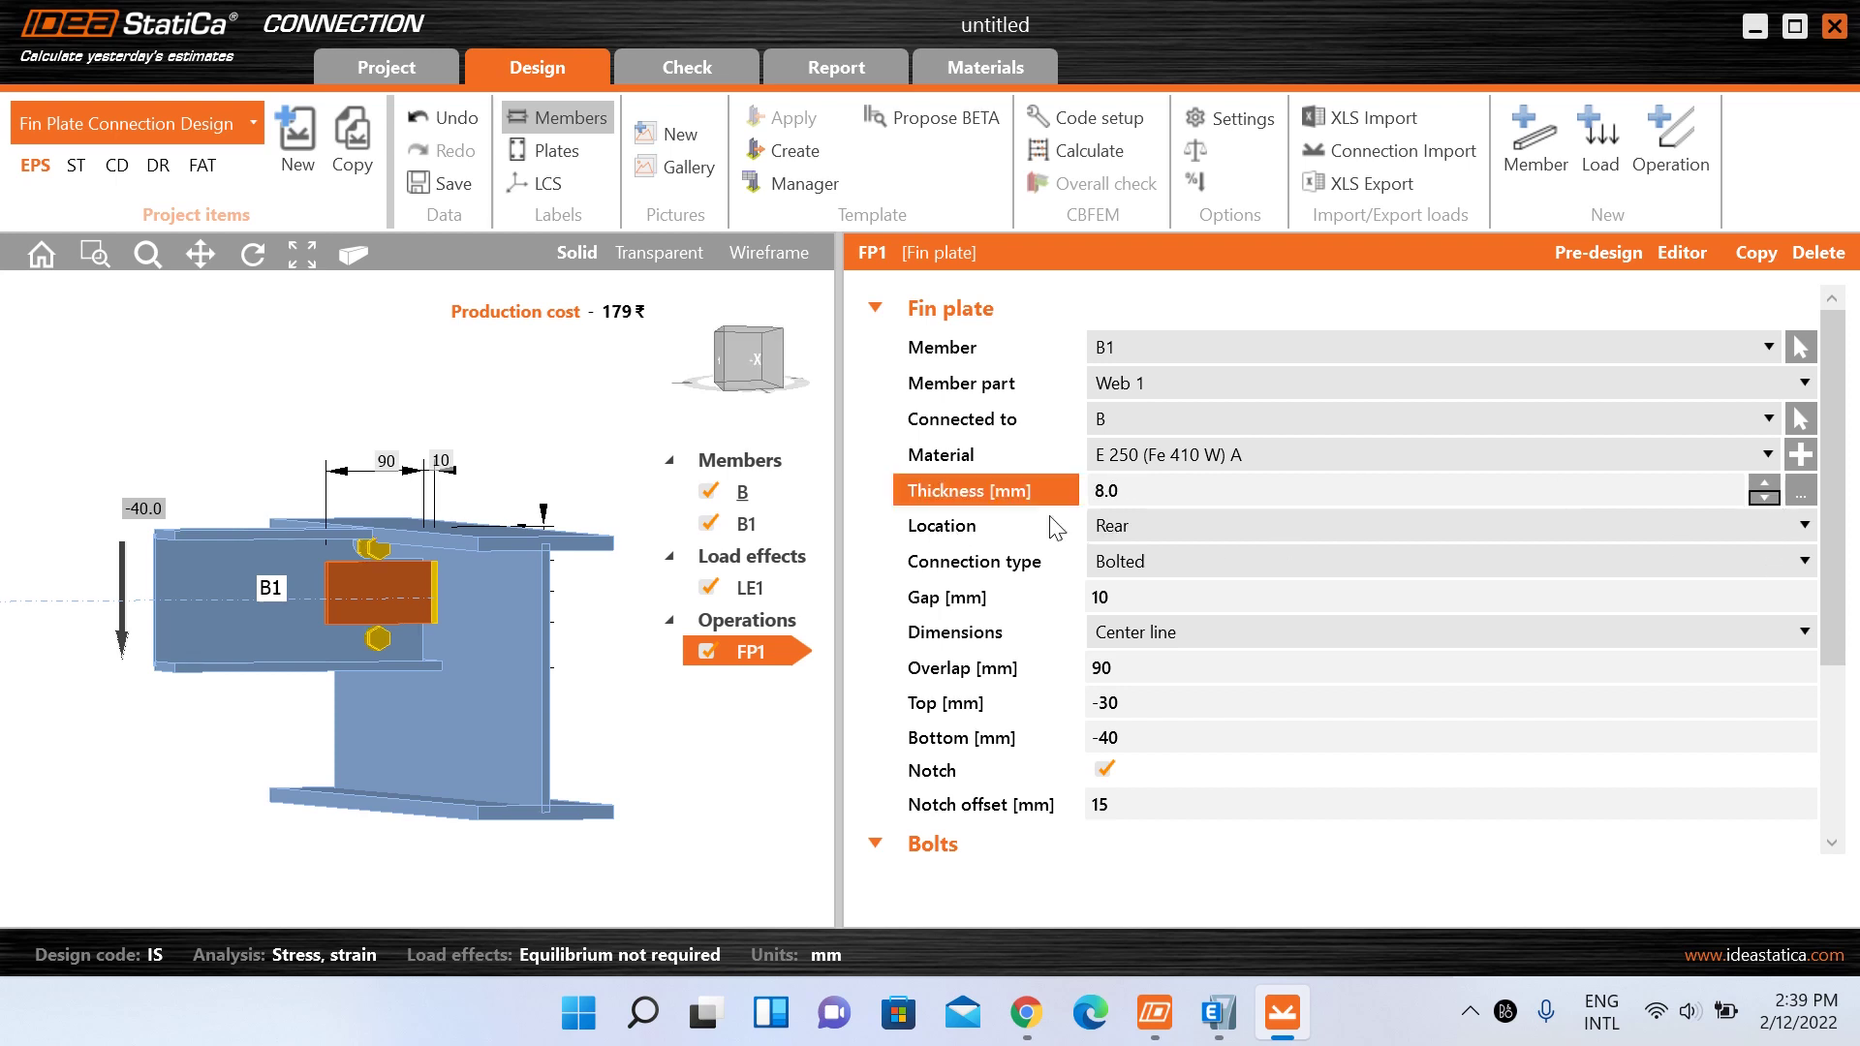
- Try the Front location for fin plate FP1, inspect it from an angle, and return the location to Rear
left_click(1137, 523)
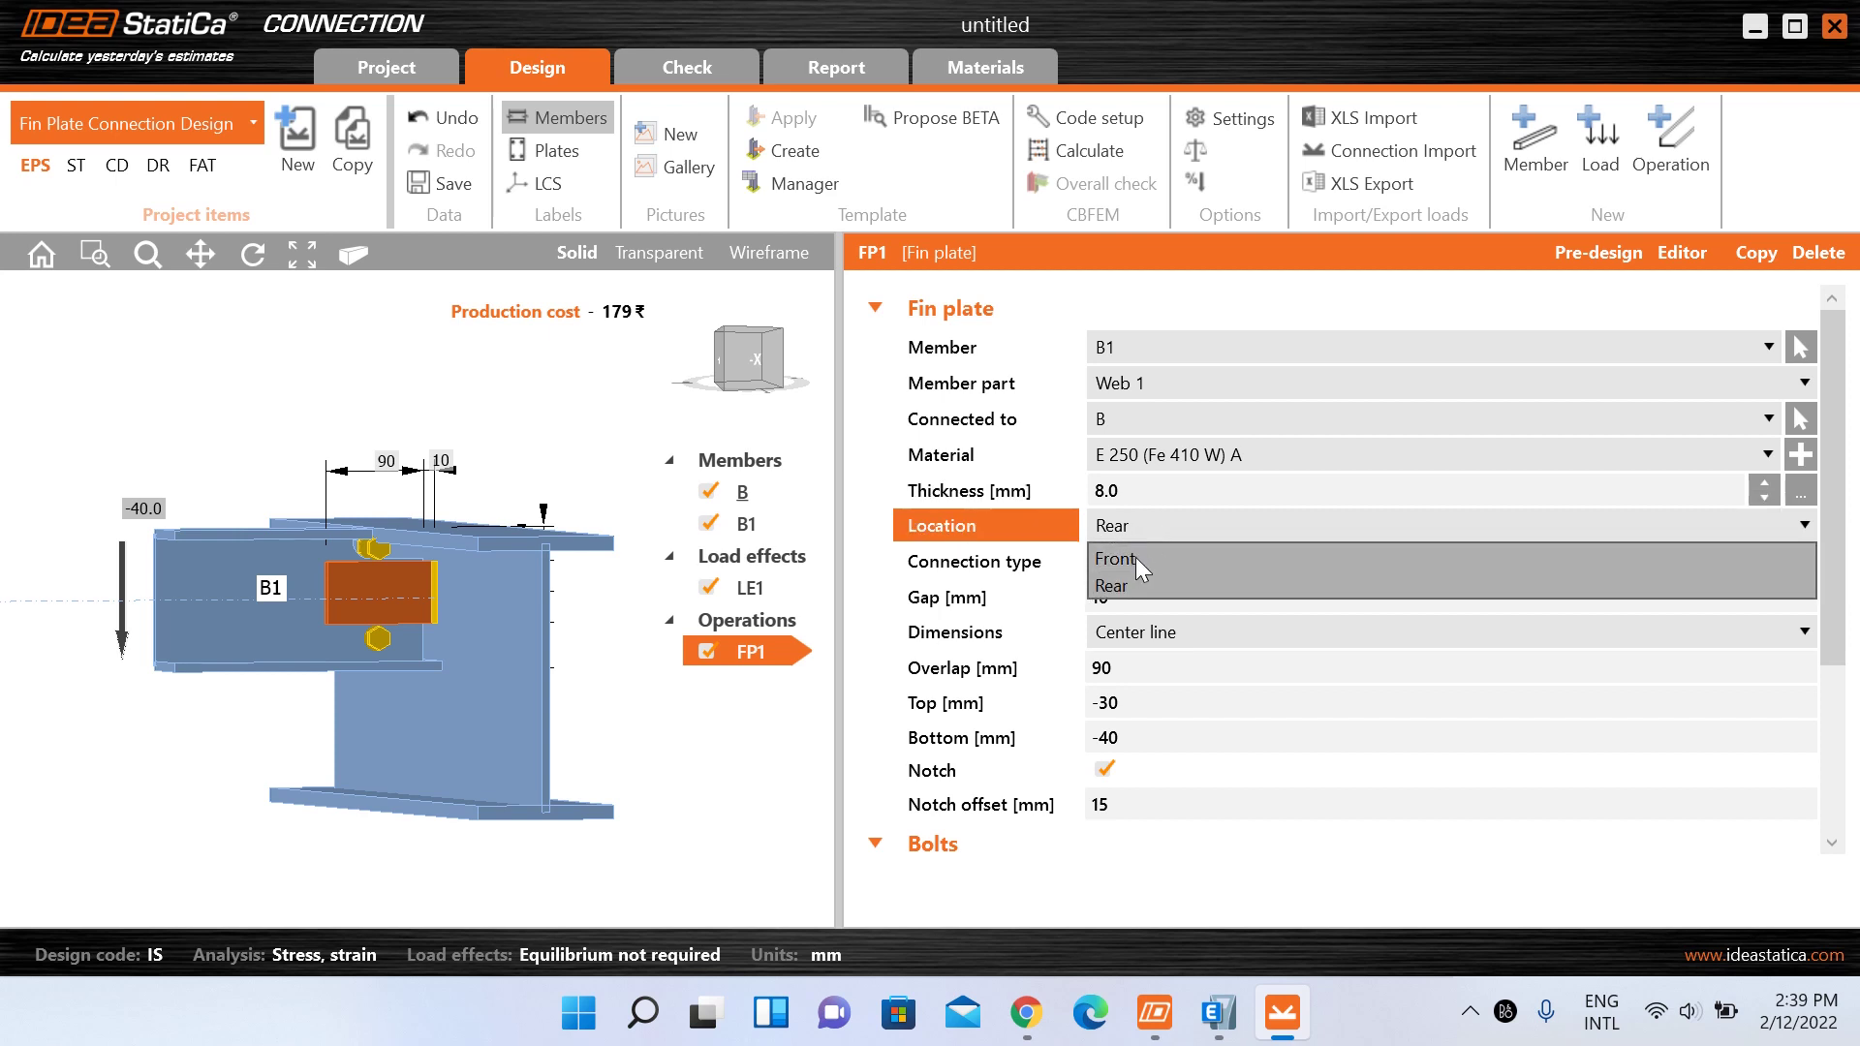
left_click(1135, 558)
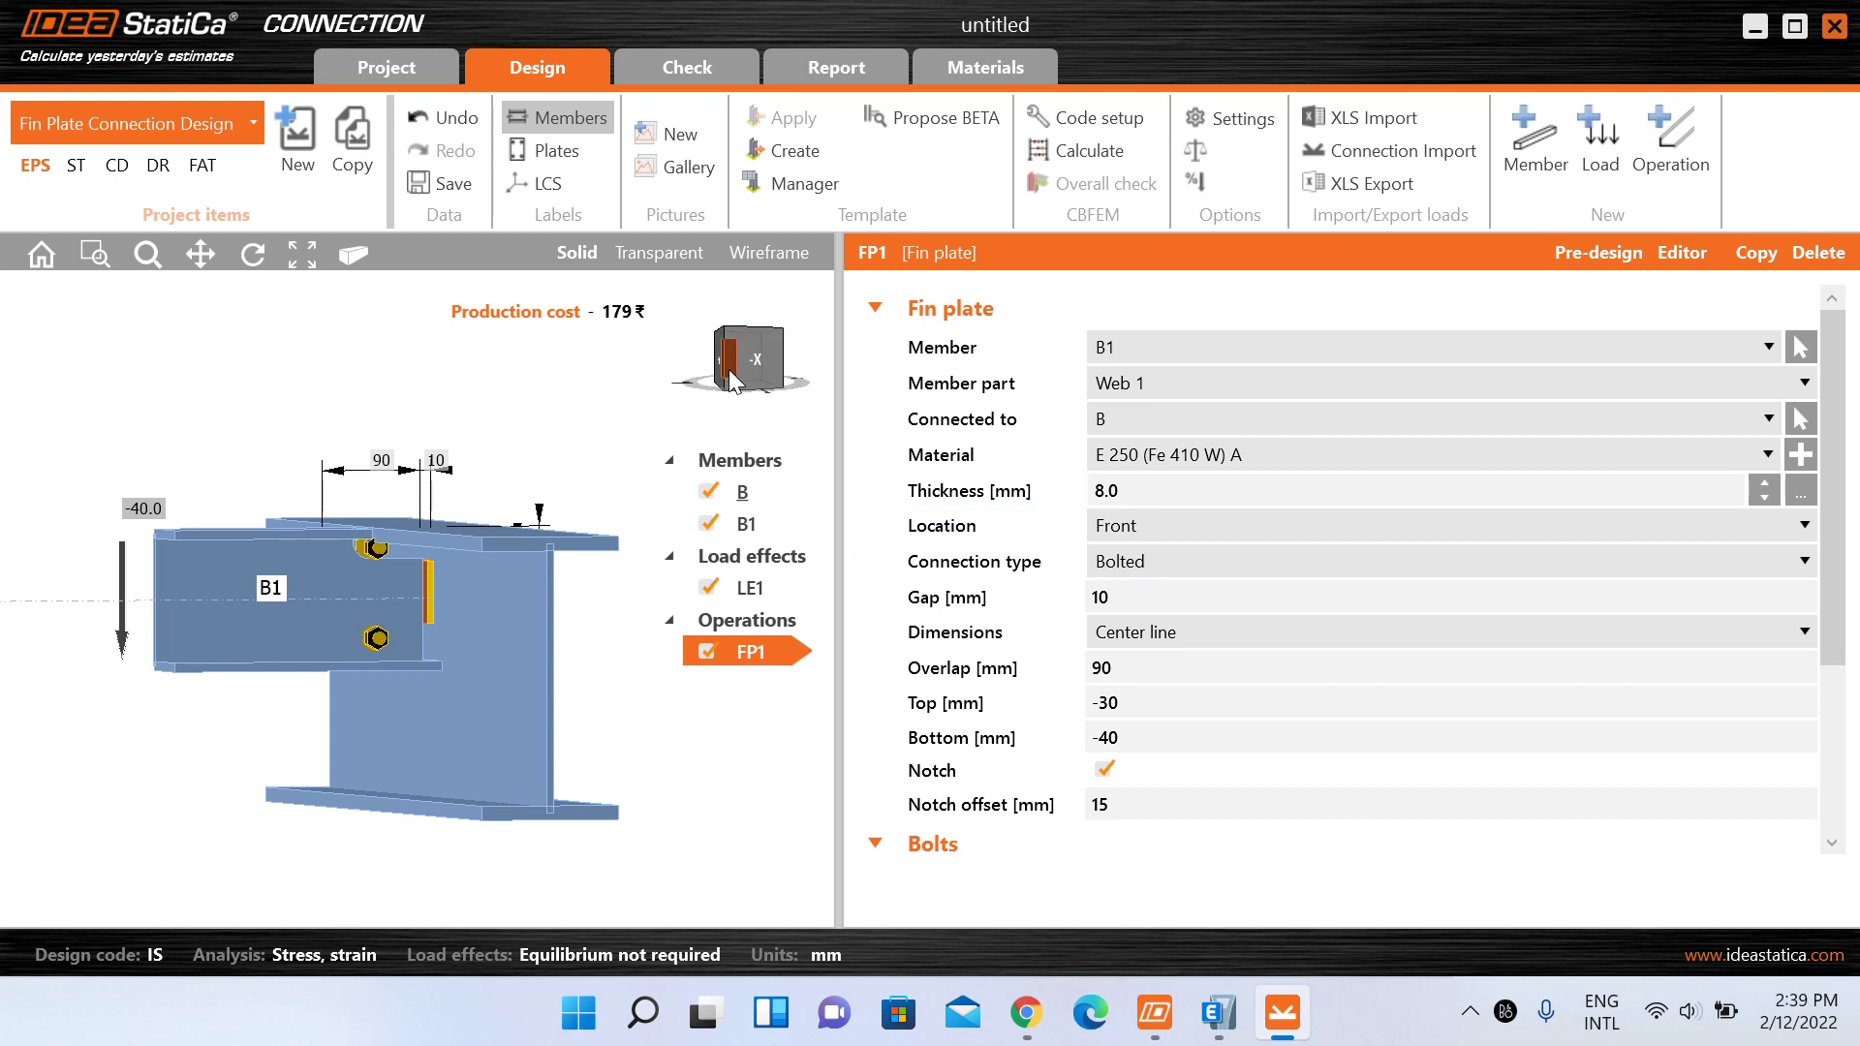
mouse_move(733, 380)
left_mouse_down()
mouse_move(804, 385)
mouse_move(751, 383)
left_mouse_up()
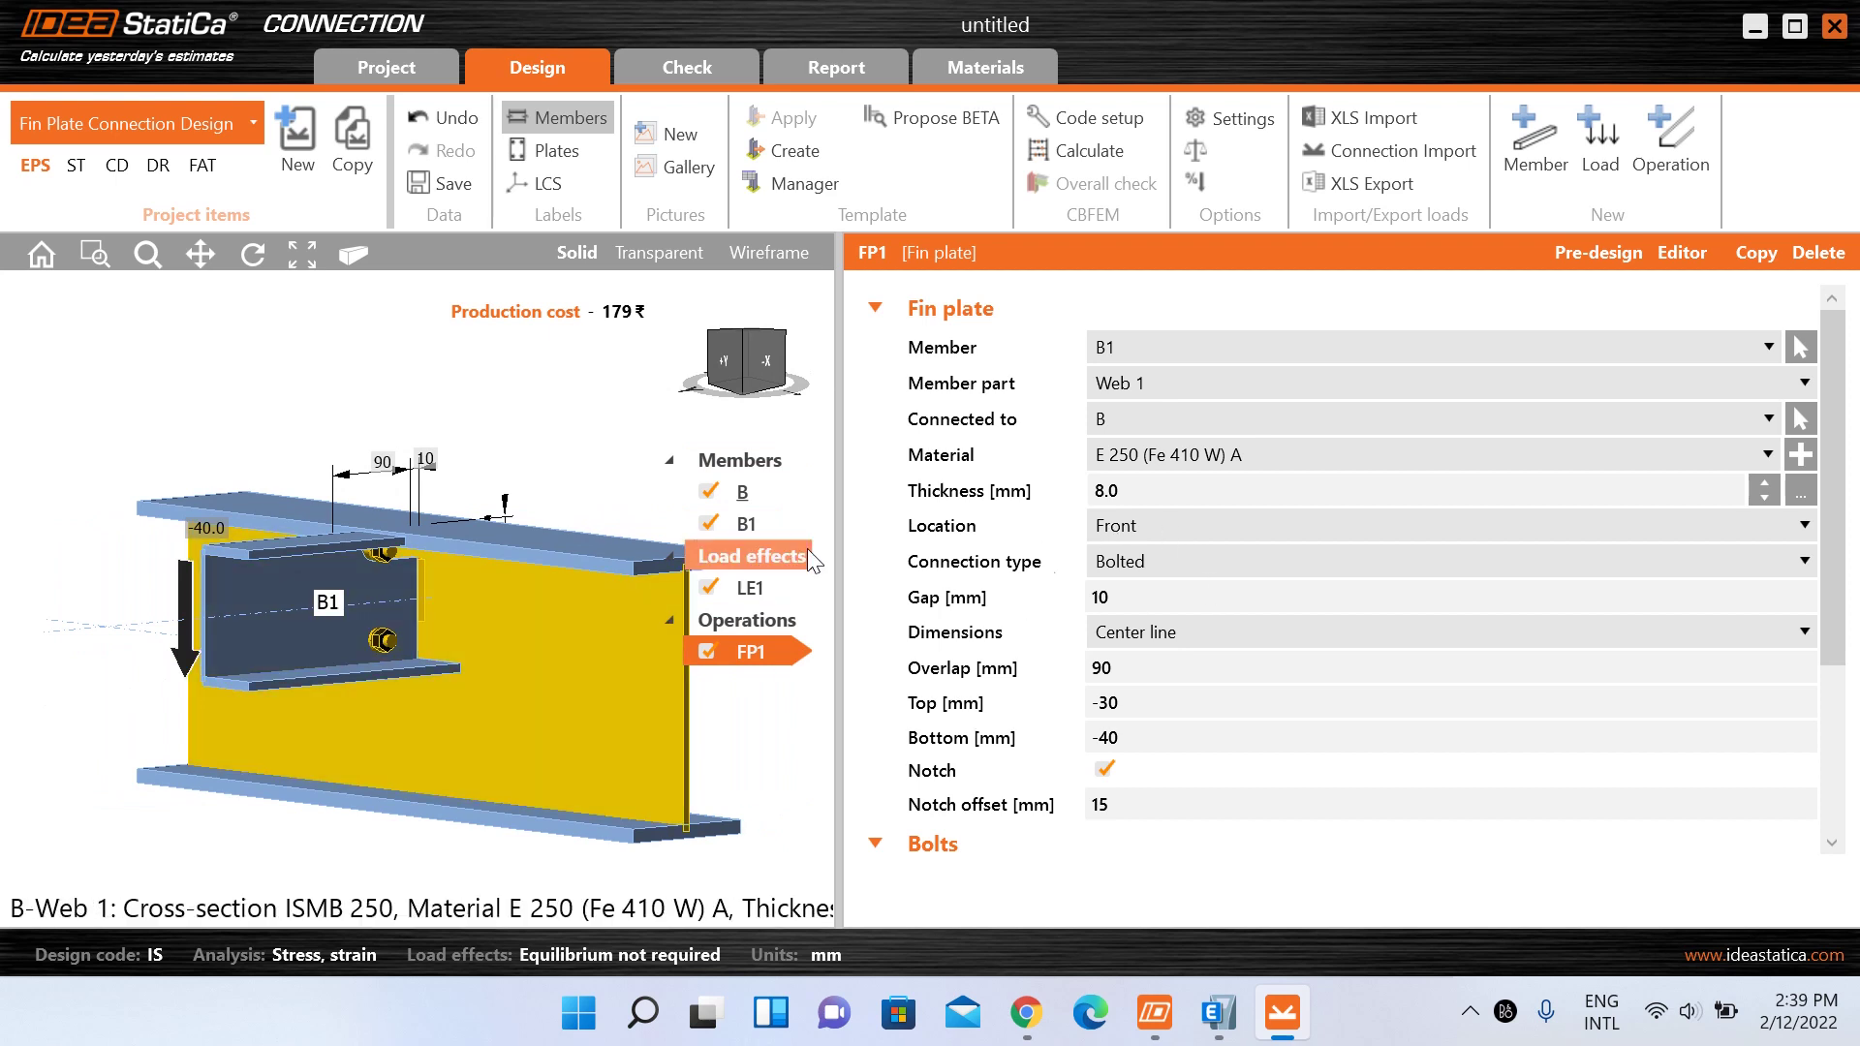
left_click(1148, 526)
left_click(1149, 580)
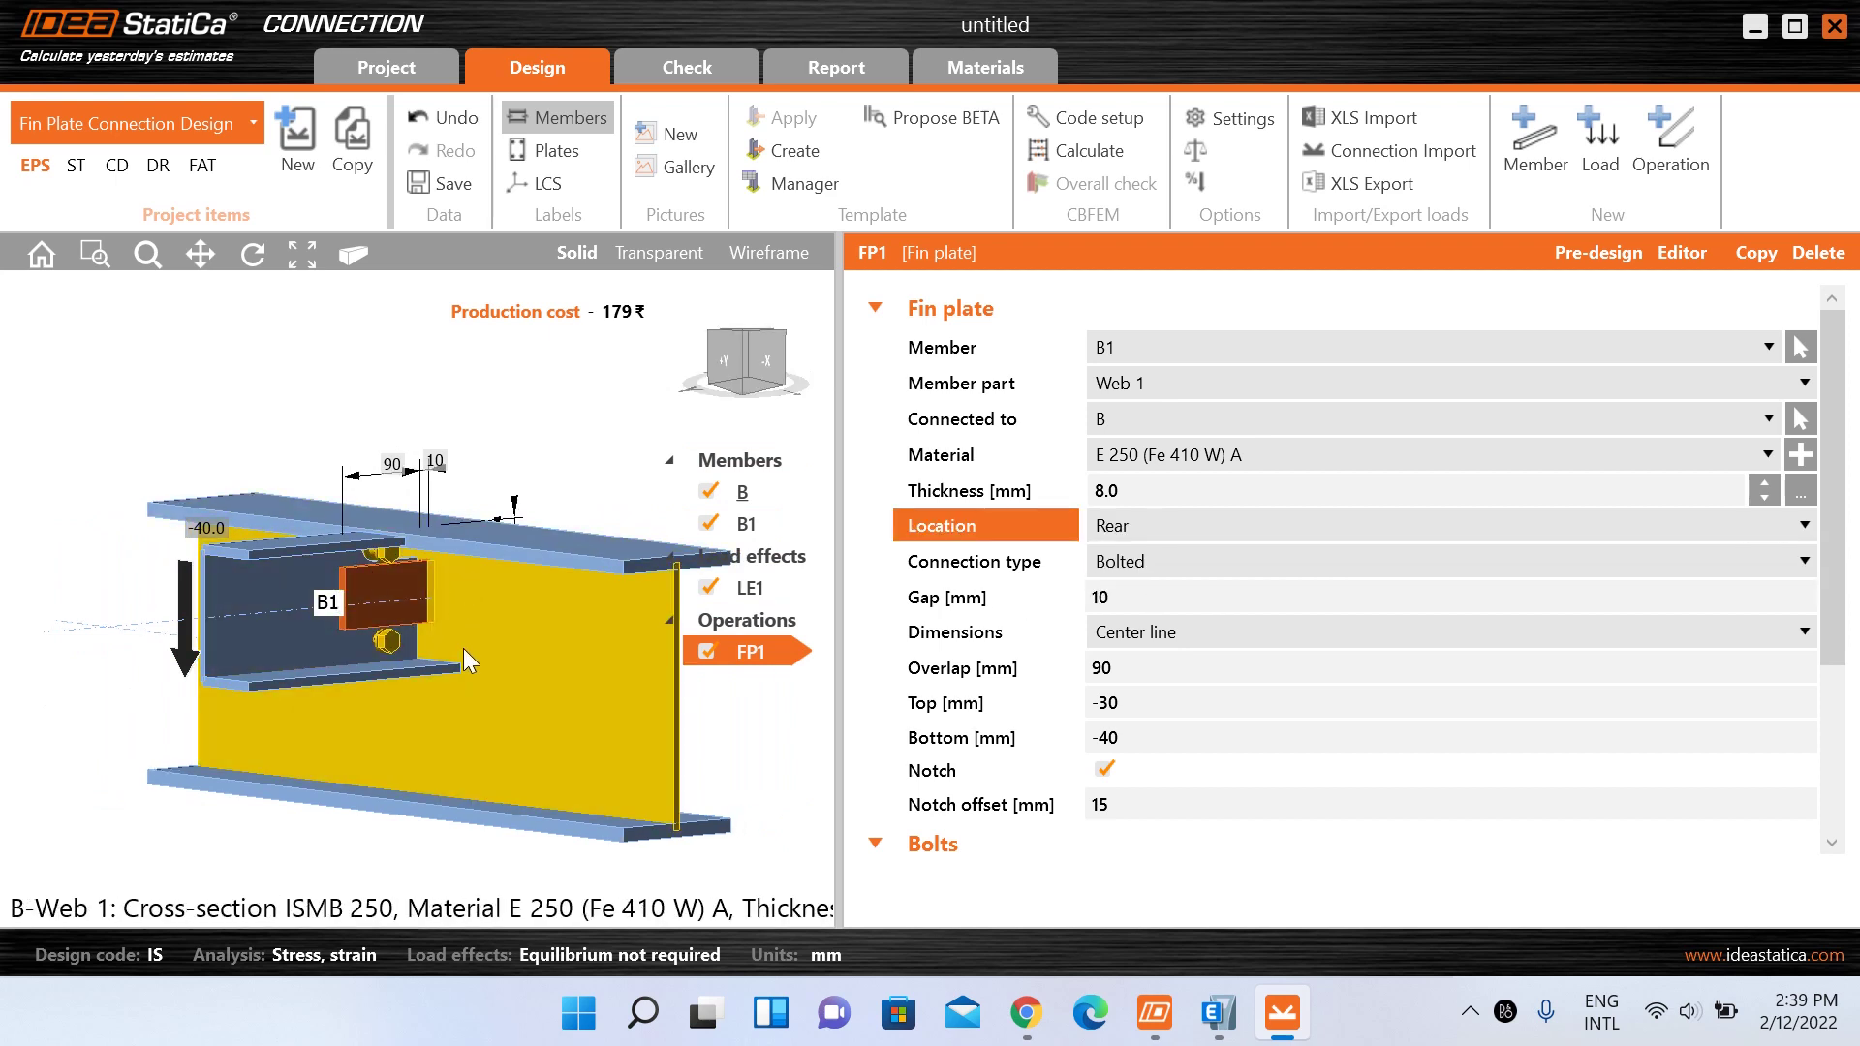
- Try the Welded connection type for fin plate FP1 and return it to Bolted
left_click(1143, 560)
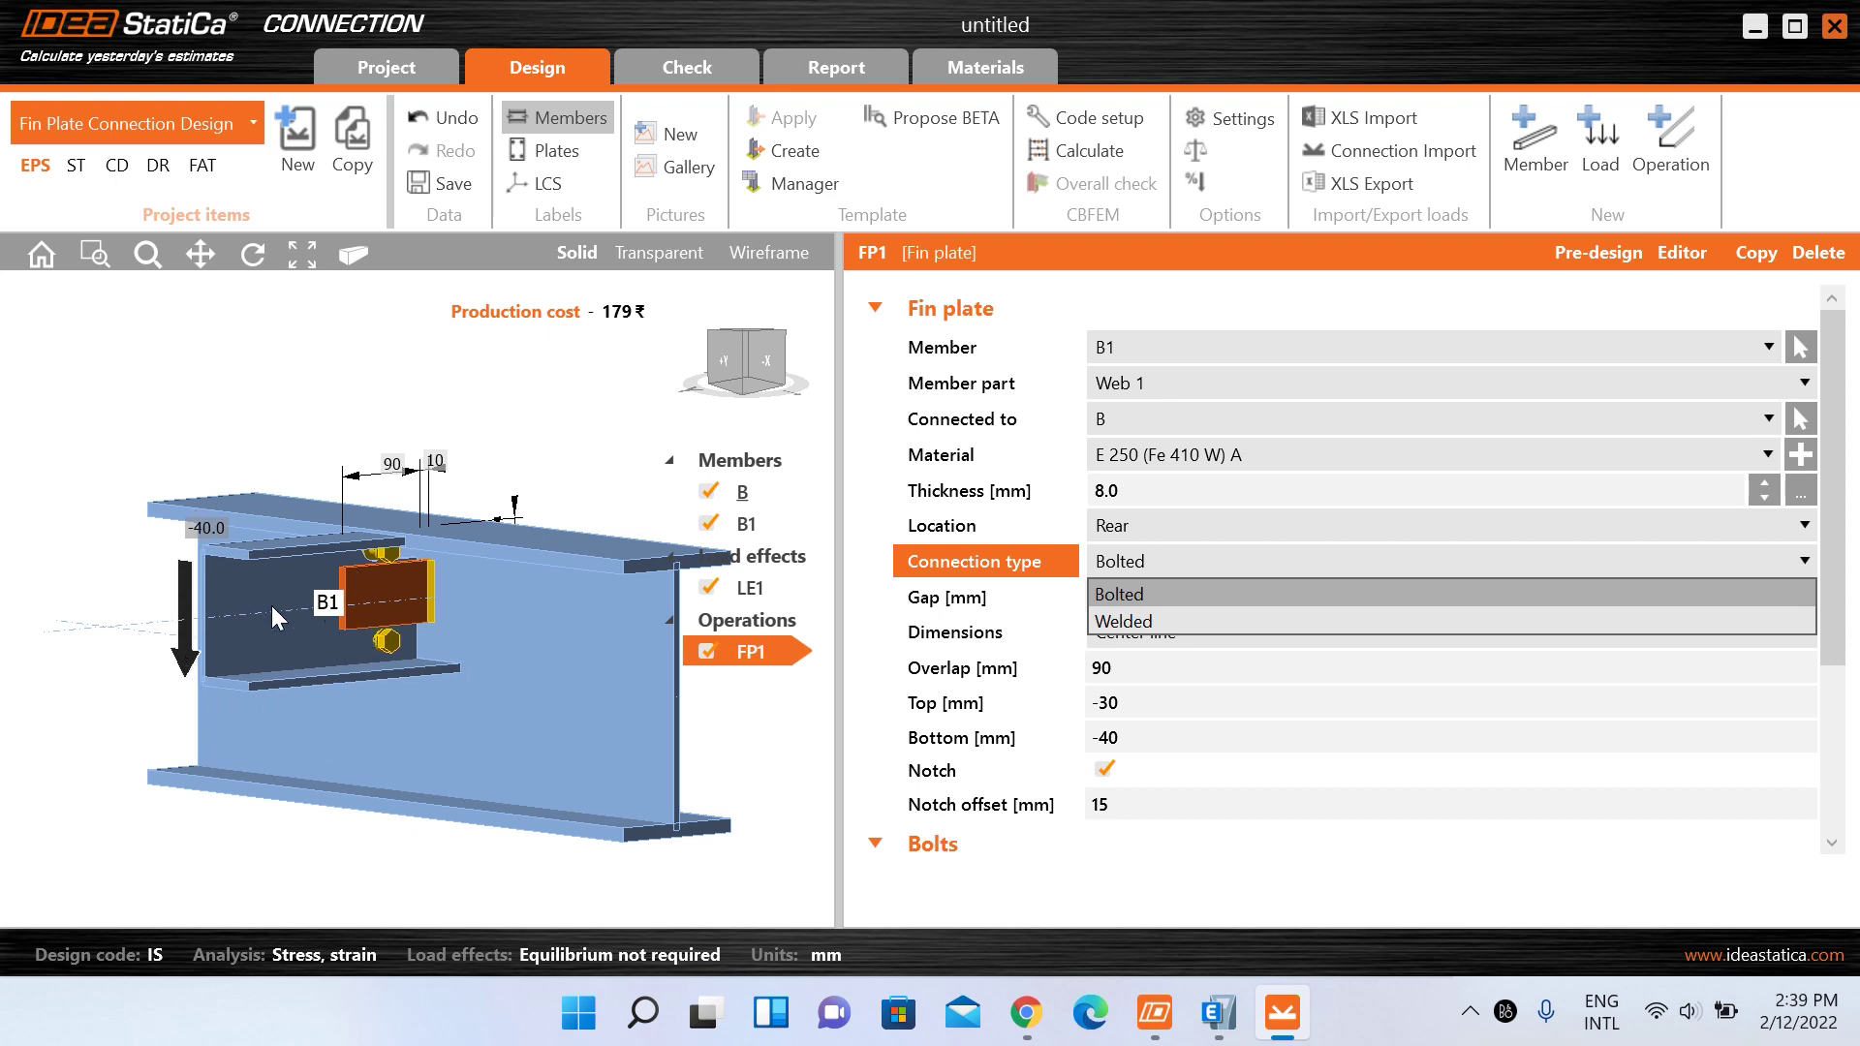
left_click(1124, 622)
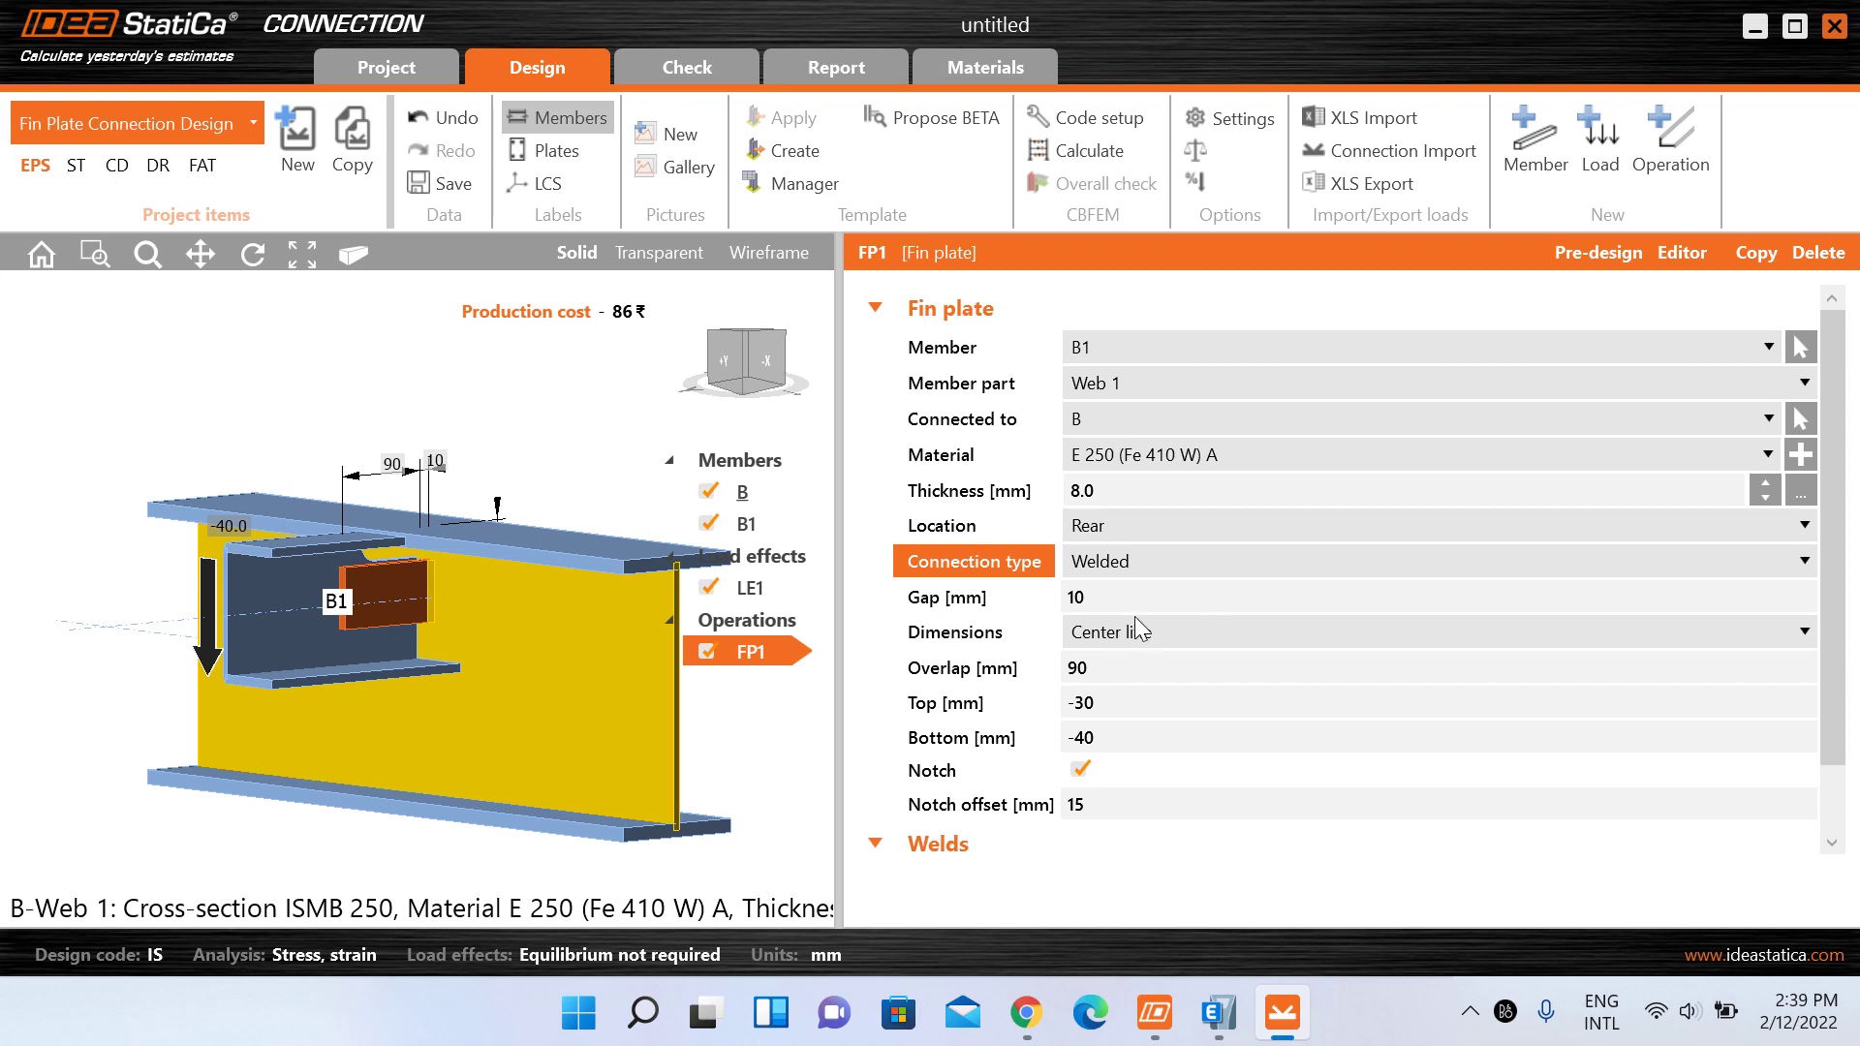
left_click(1136, 557)
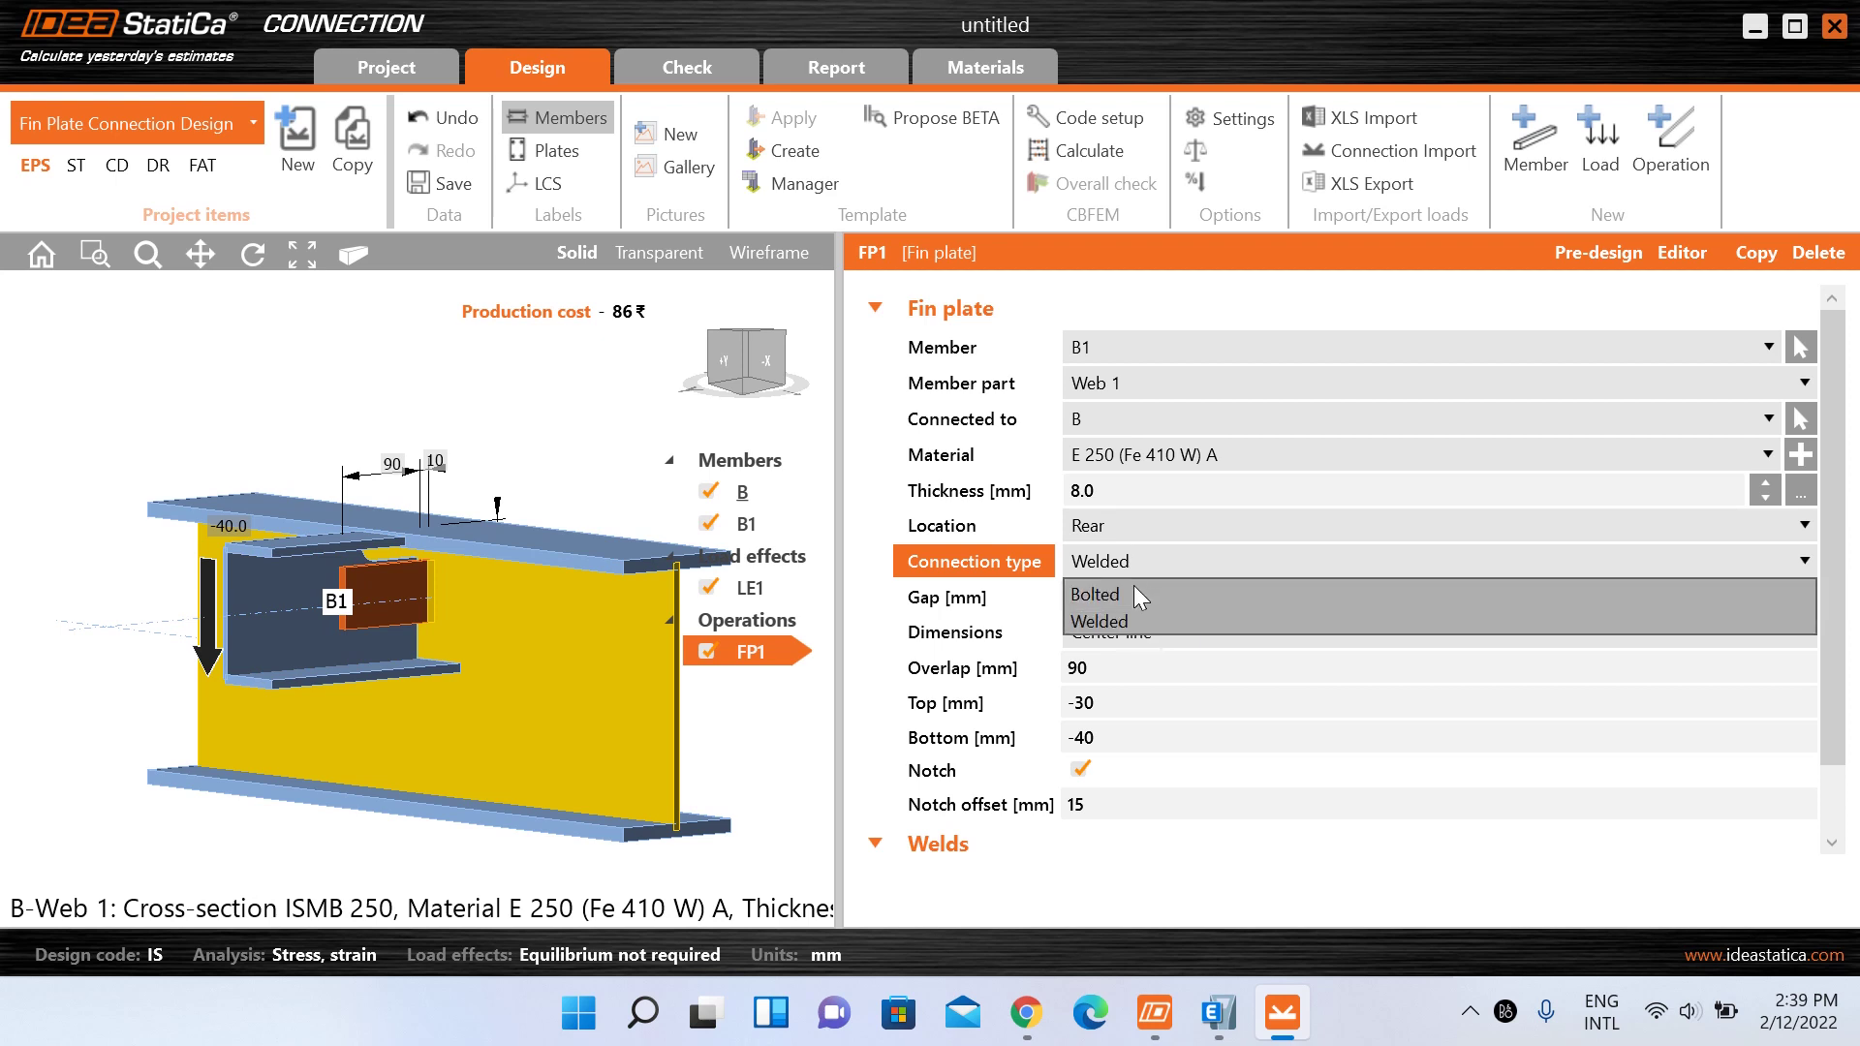
left_click(1134, 585)
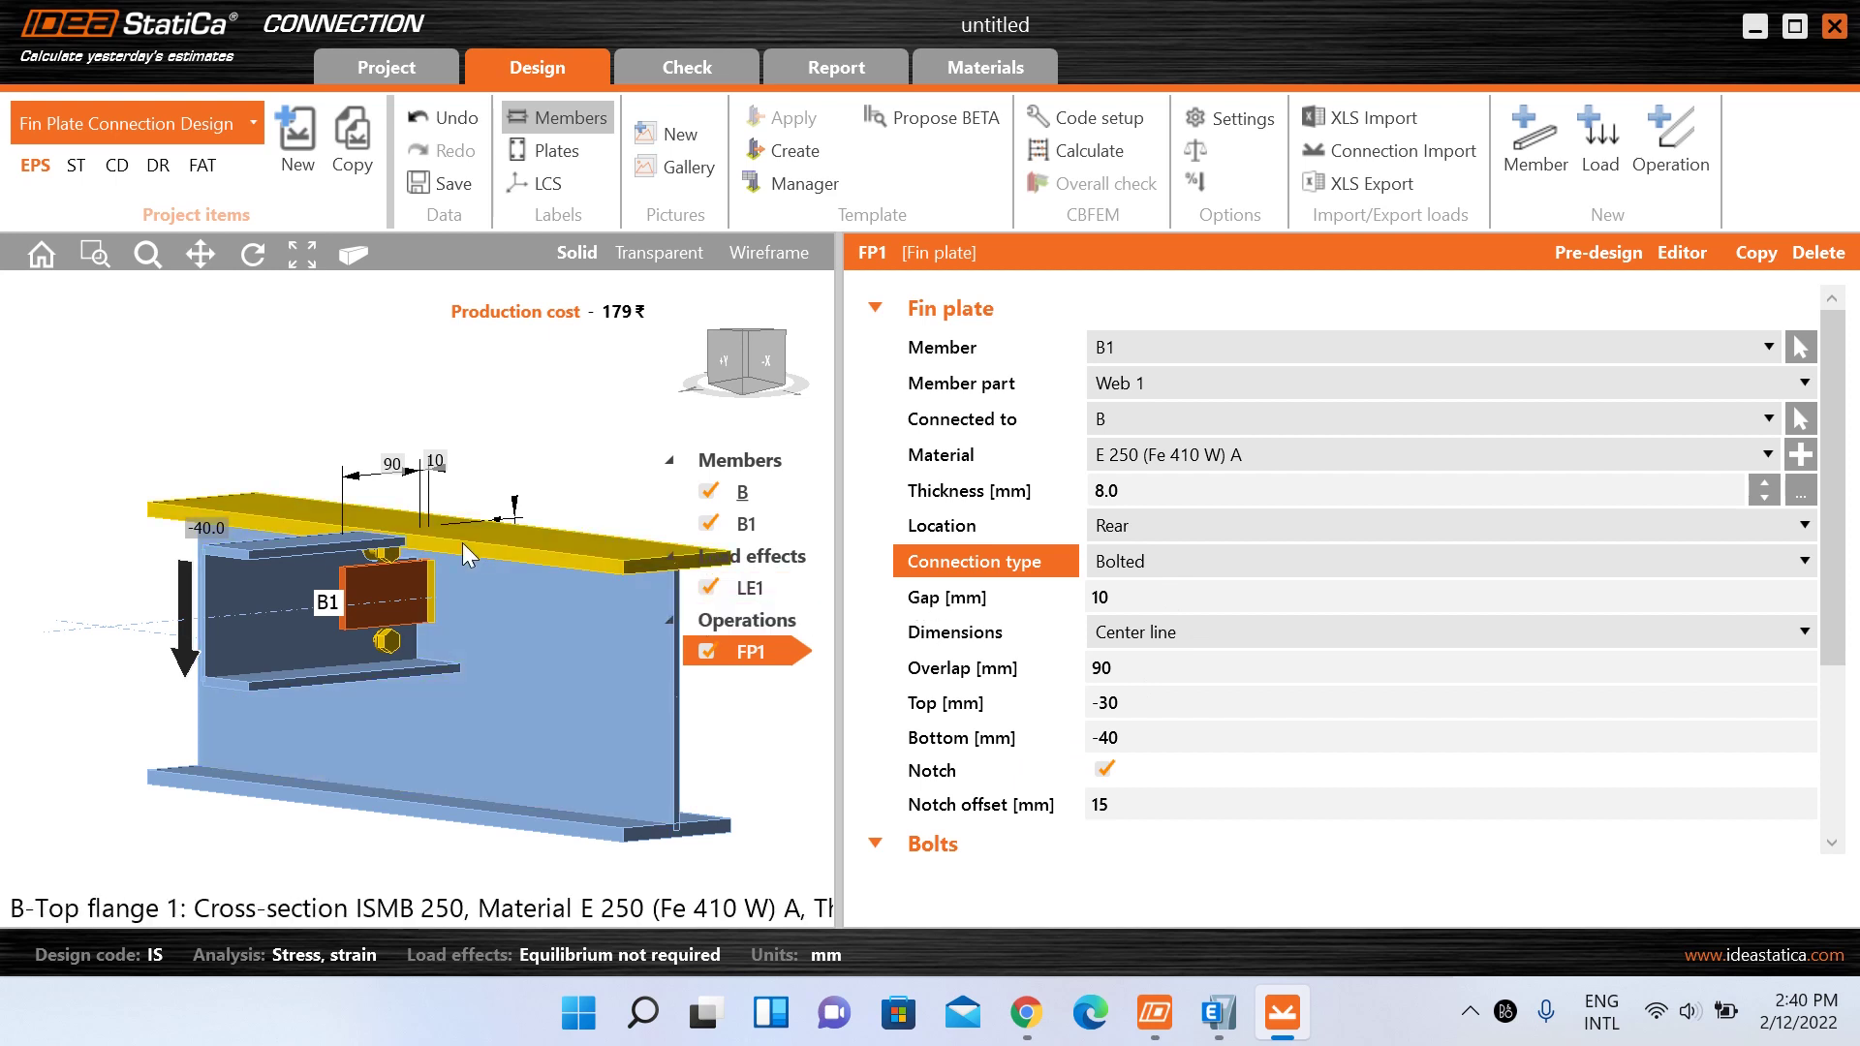
- Try a 30 mm gap between member B1 and the bearing member for fin plate FP1
scroll(469, 555, "up", 1)
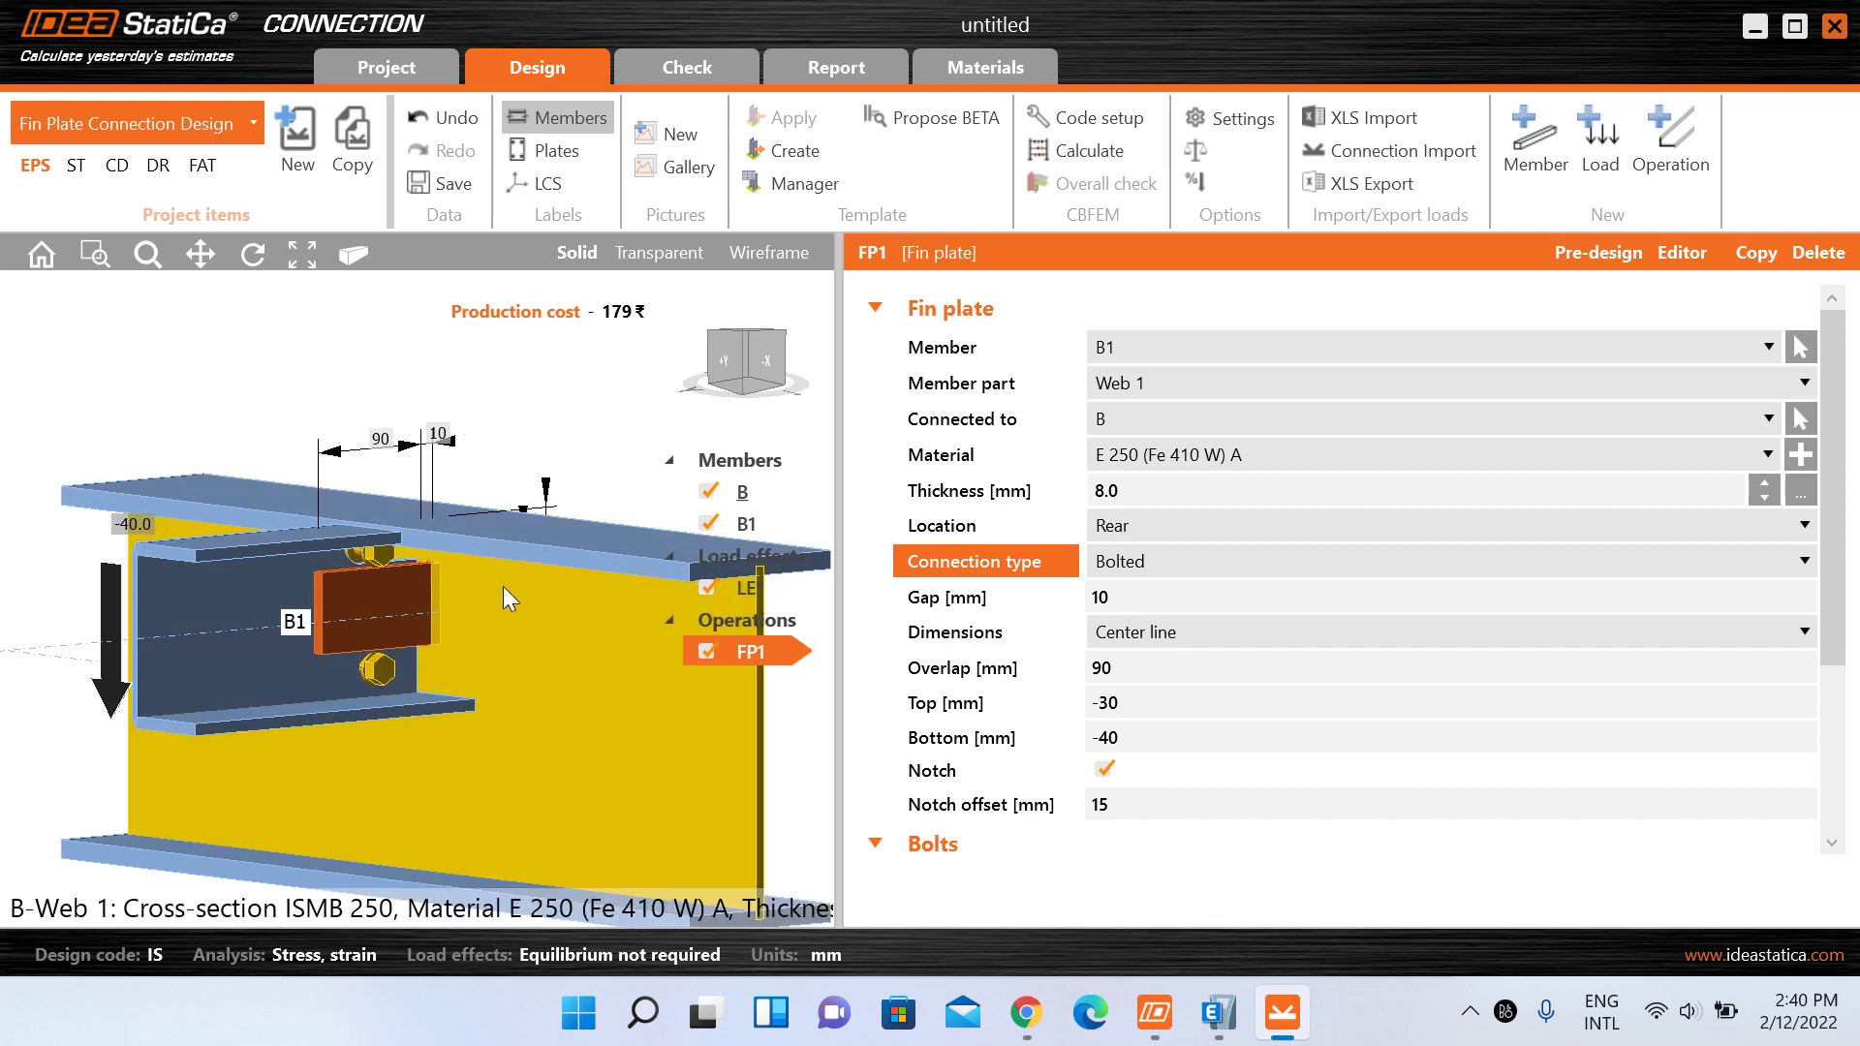
left_click(1139, 597)
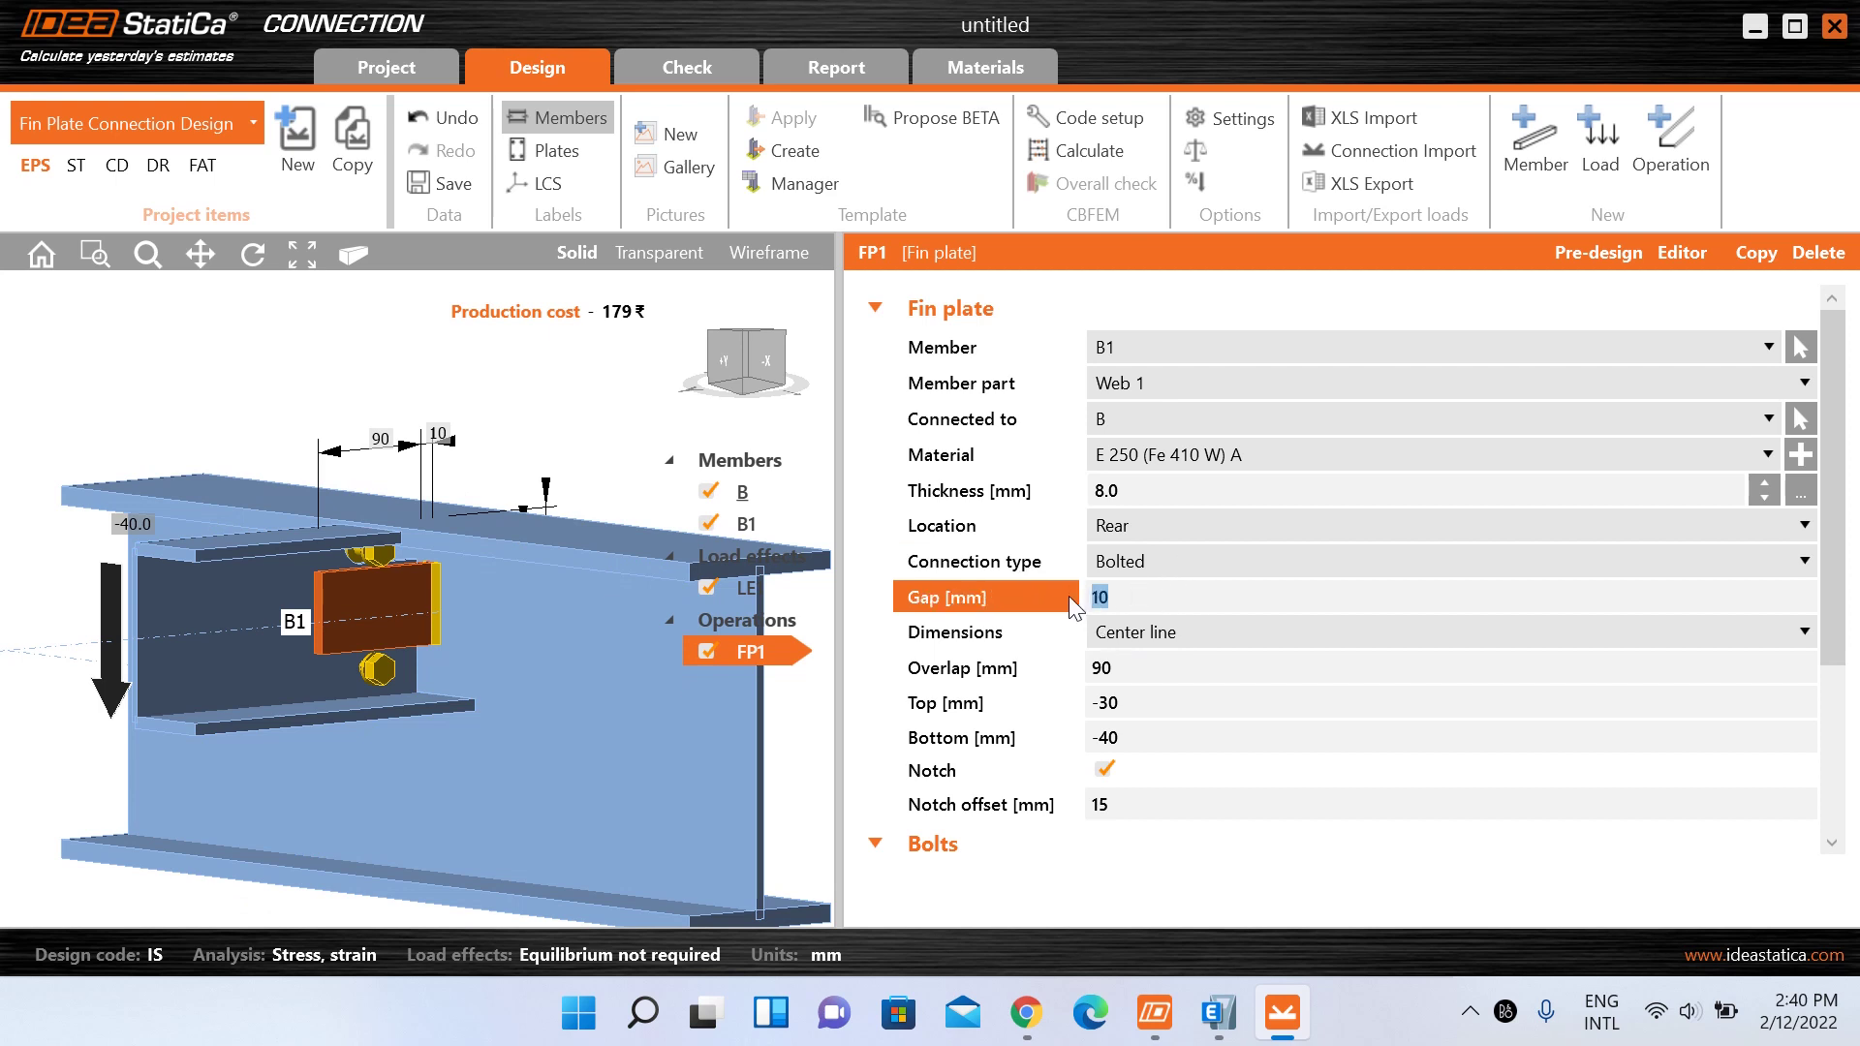
type("30")
left_click(1196, 667)
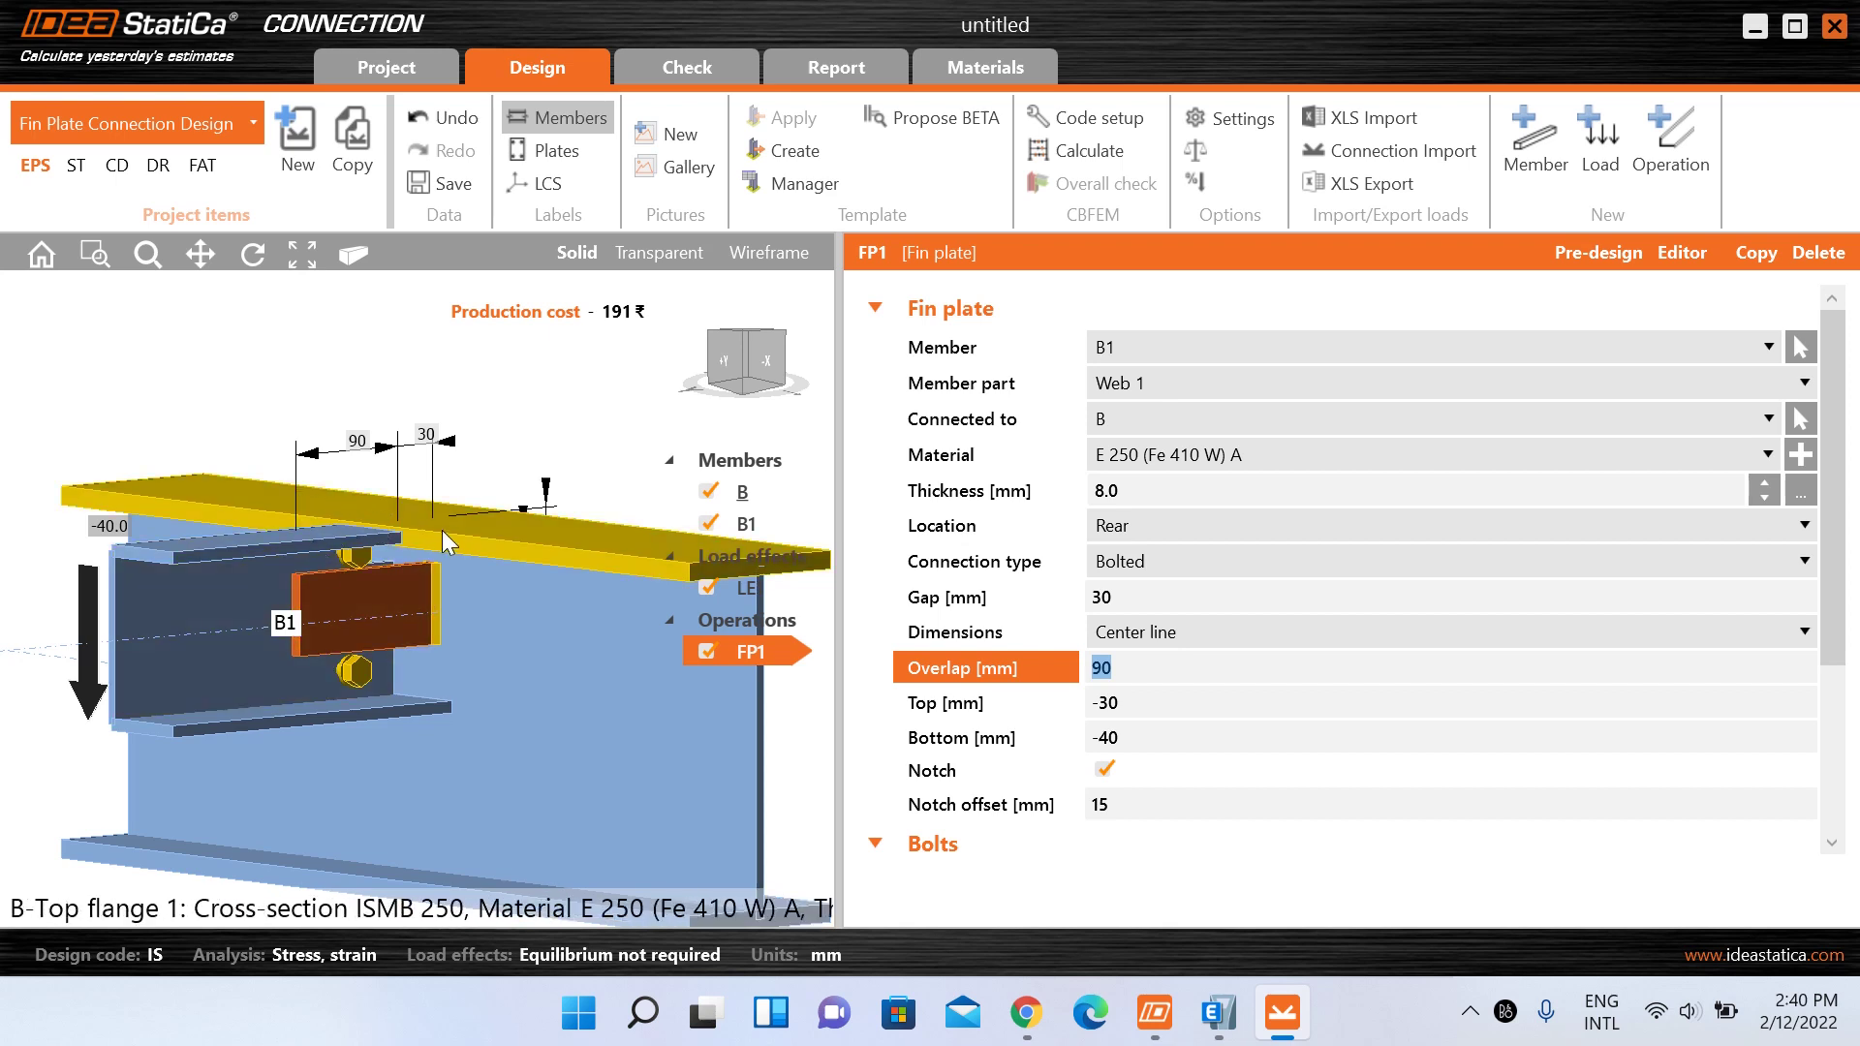
- Set fin plate FP1's gap to 5 mm
left_click(770, 371)
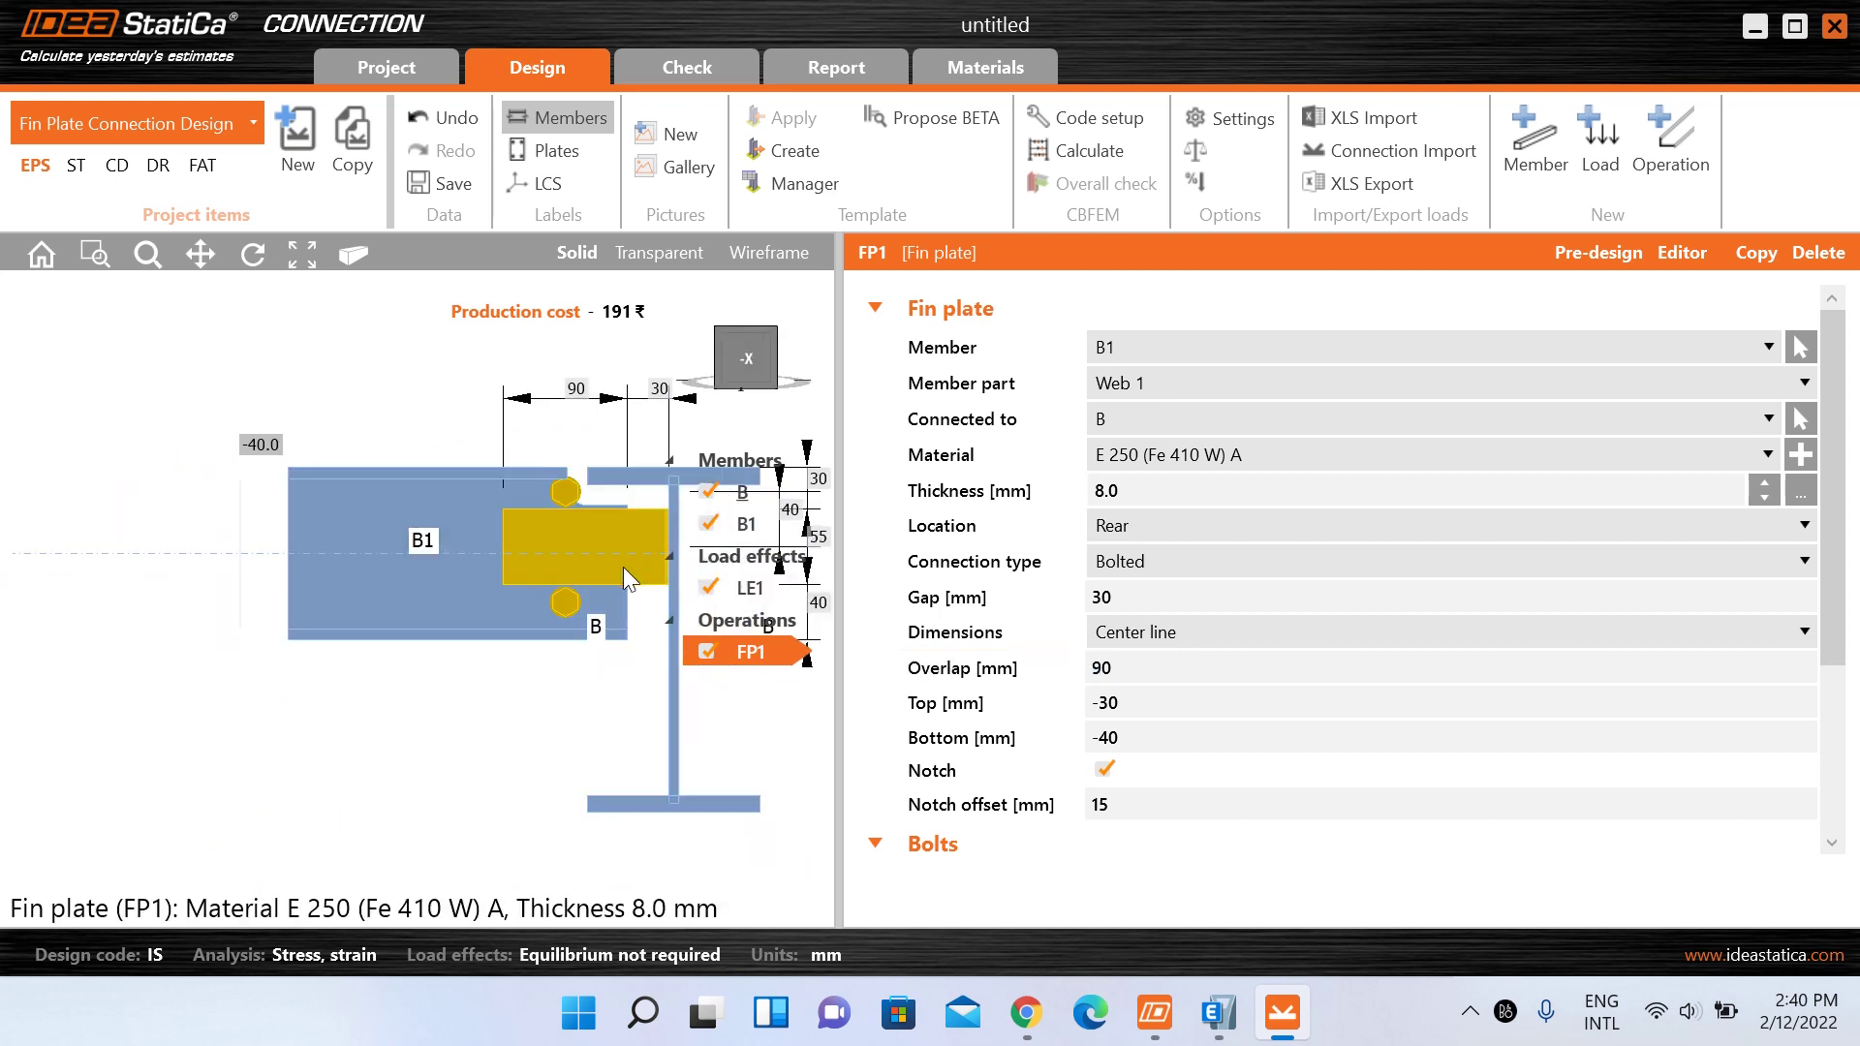
scroll(748, 412, "up", 3)
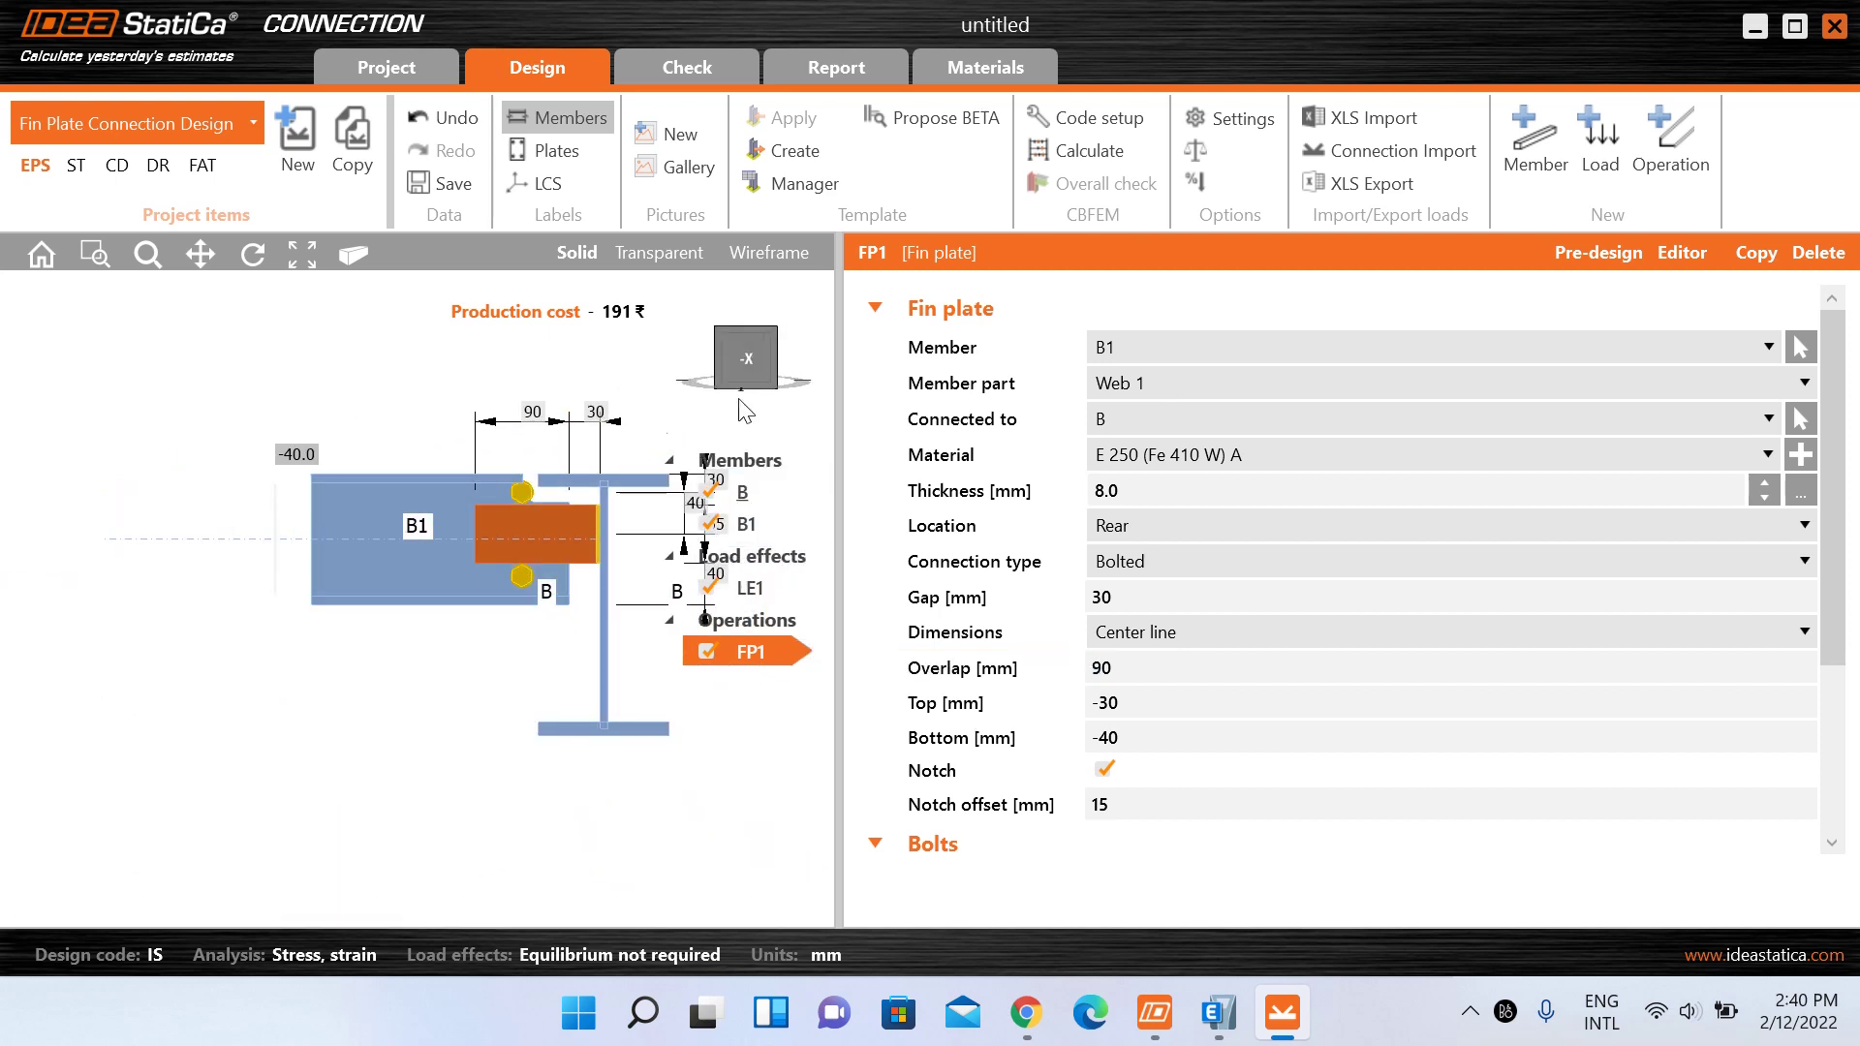
scroll(1032, 668, "down", 1)
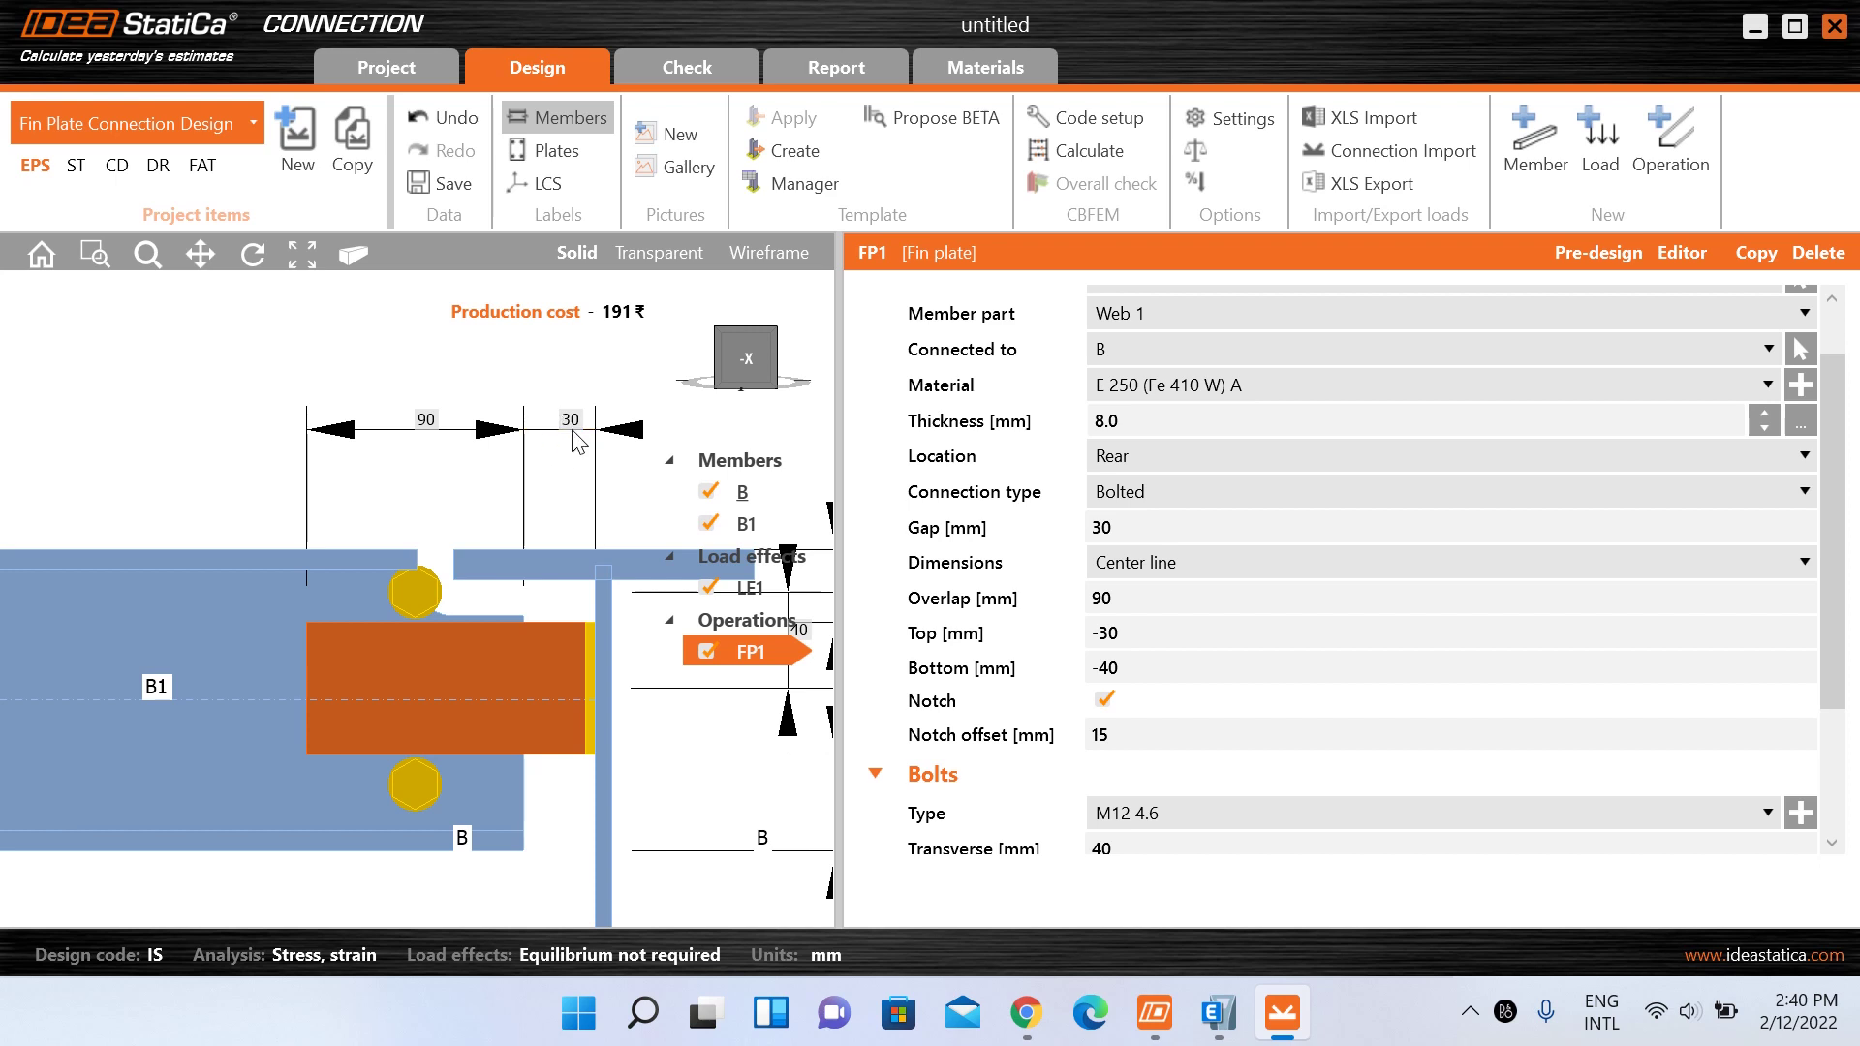
left_click(1159, 528)
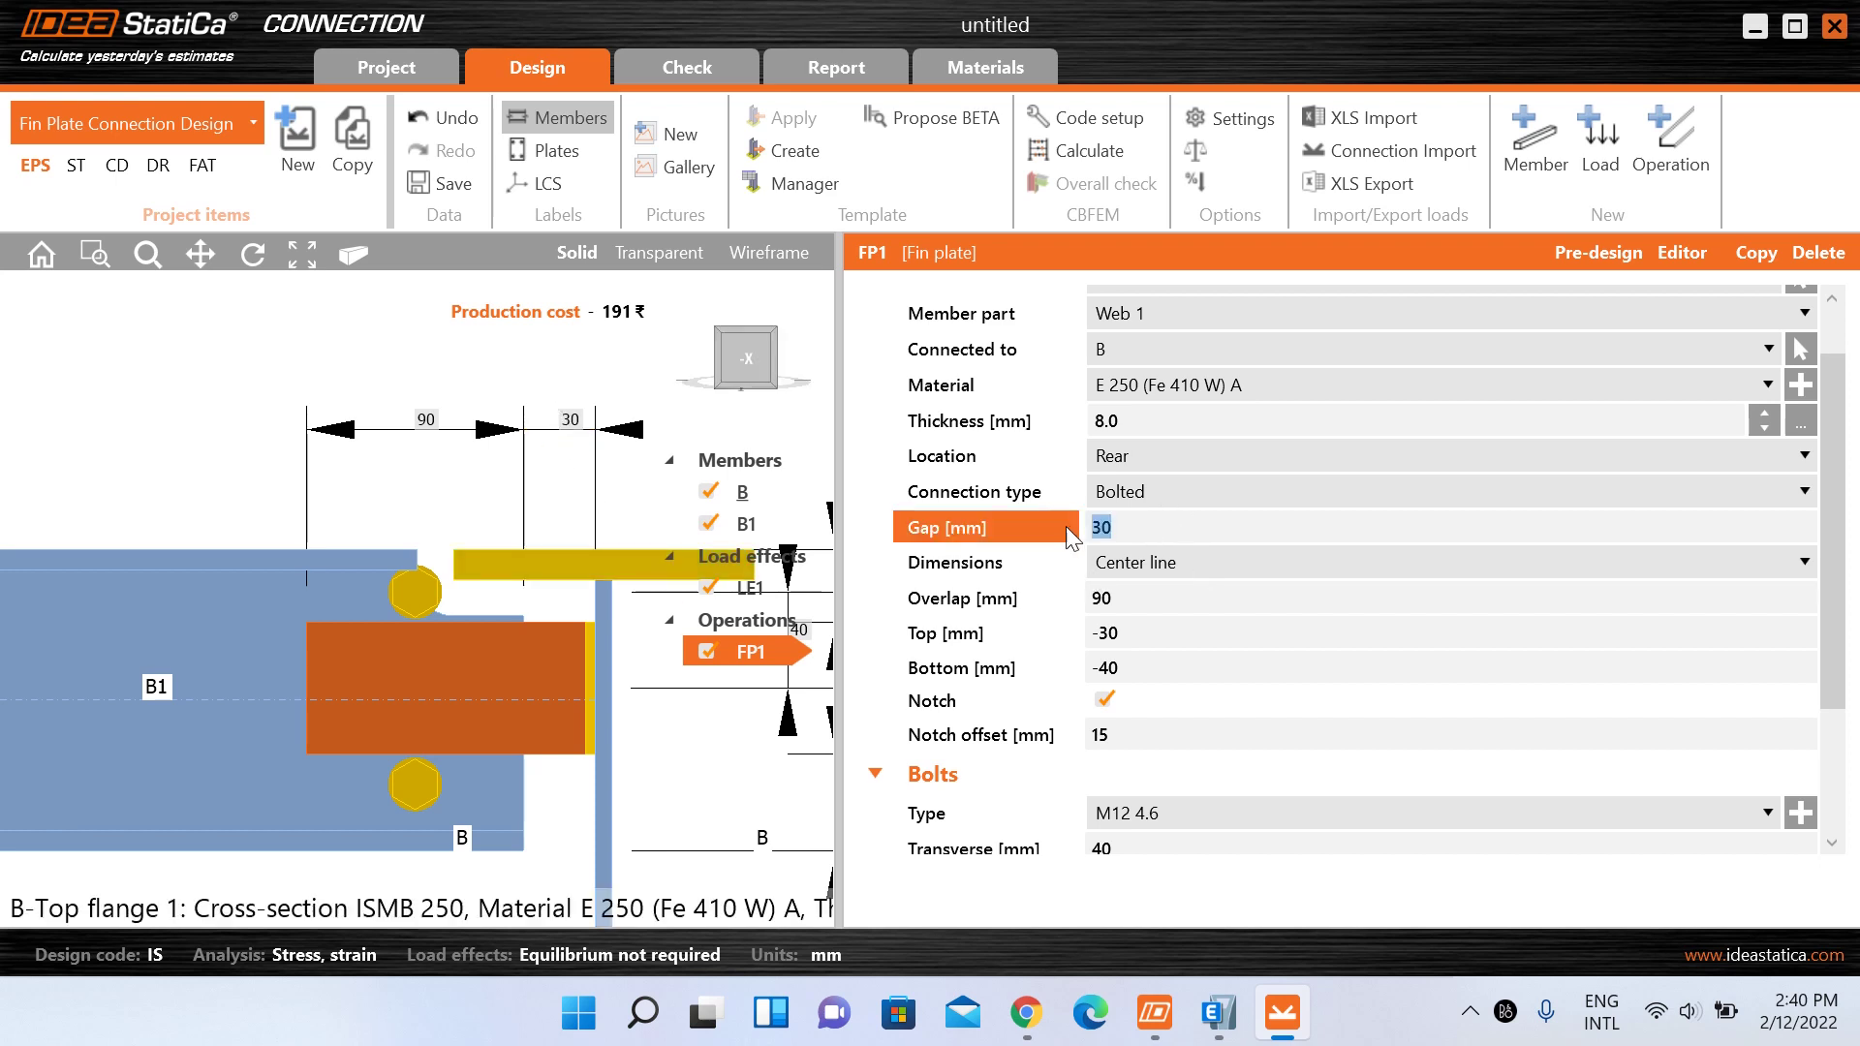
type("5")
key("Return")
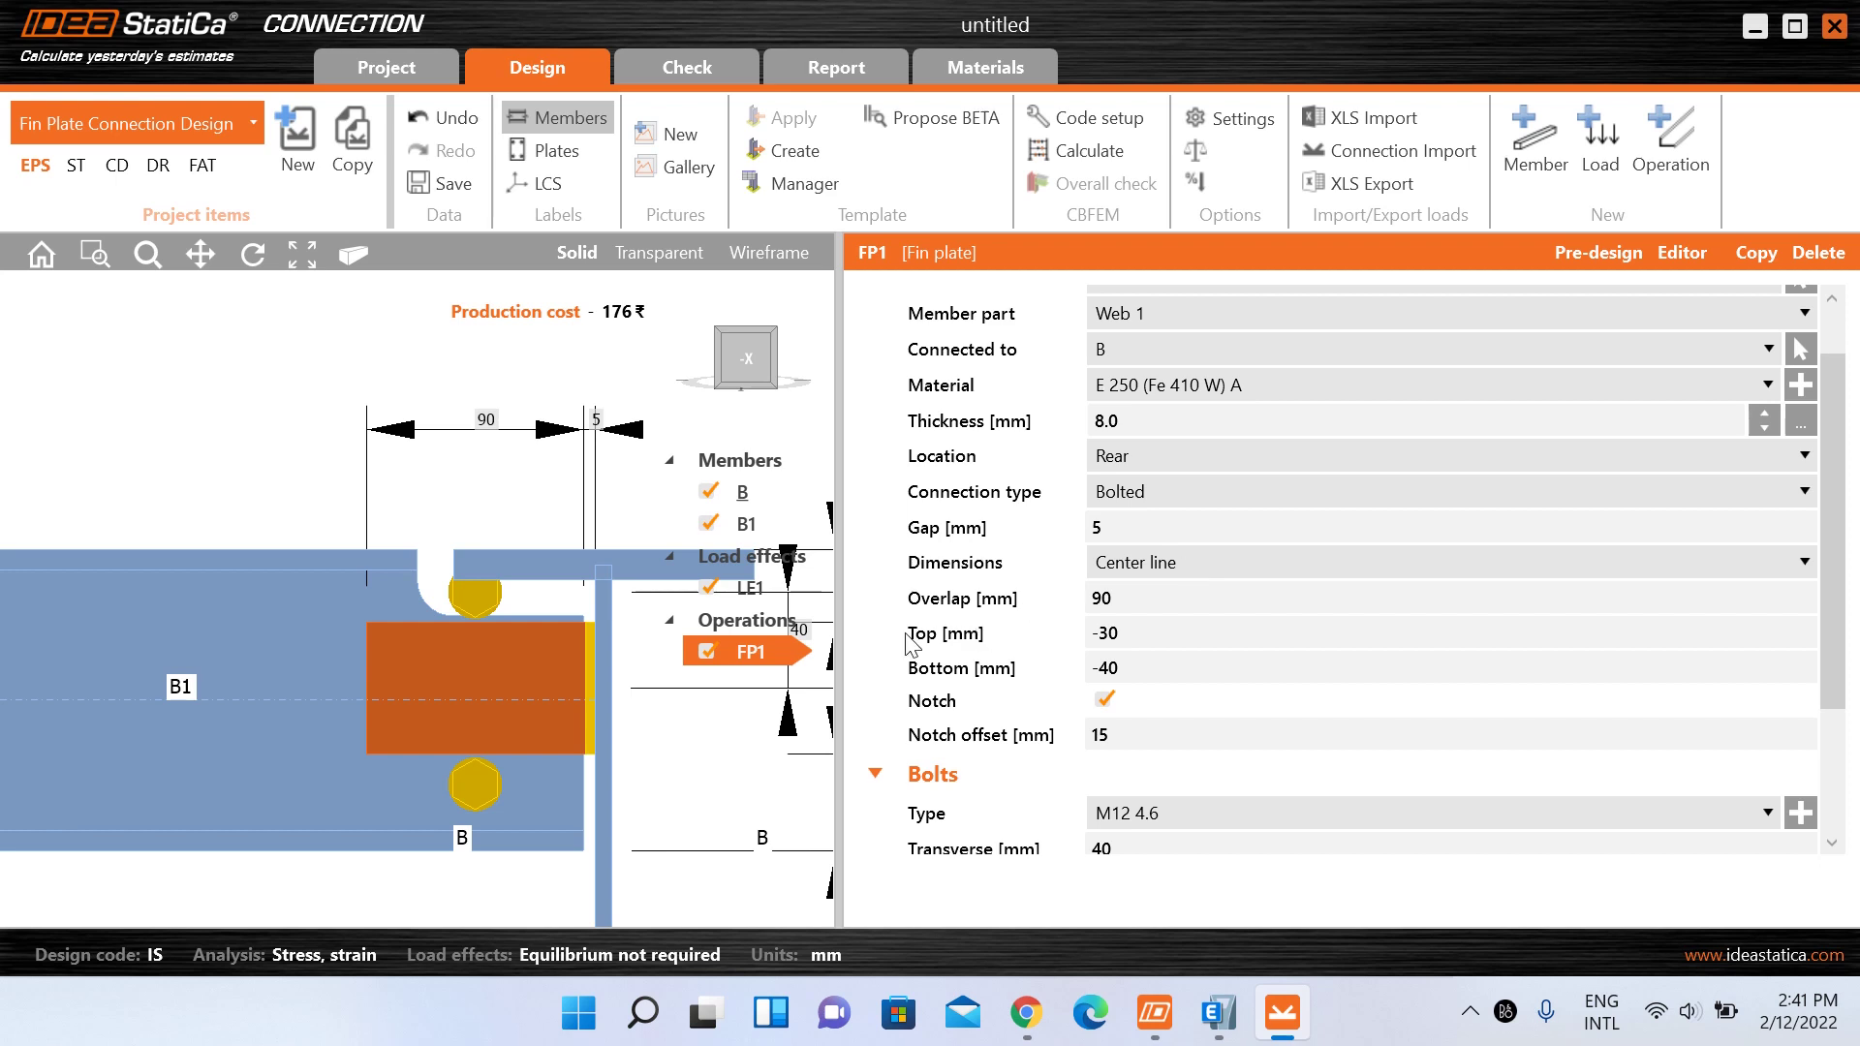
- Set fin plate FP1's overlap on the member web to 70 mm
mouse_move(935, 610)
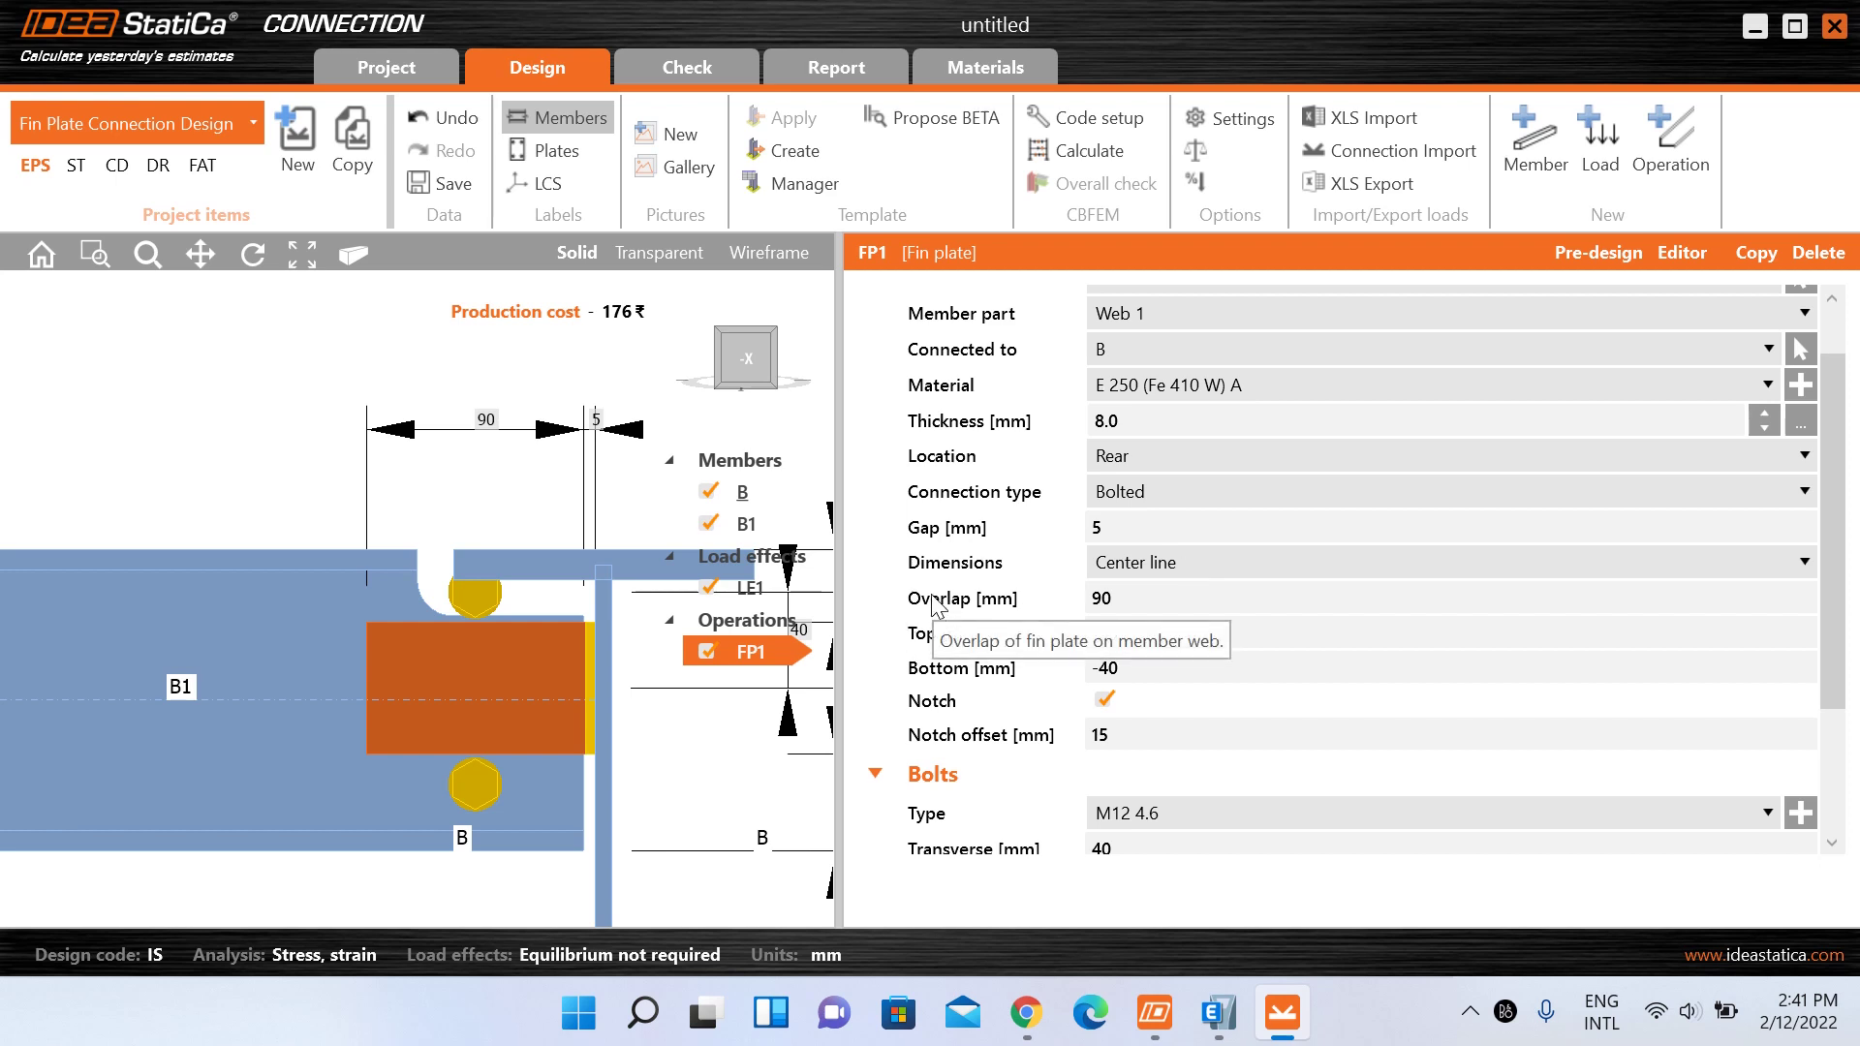
left_click(1126, 601)
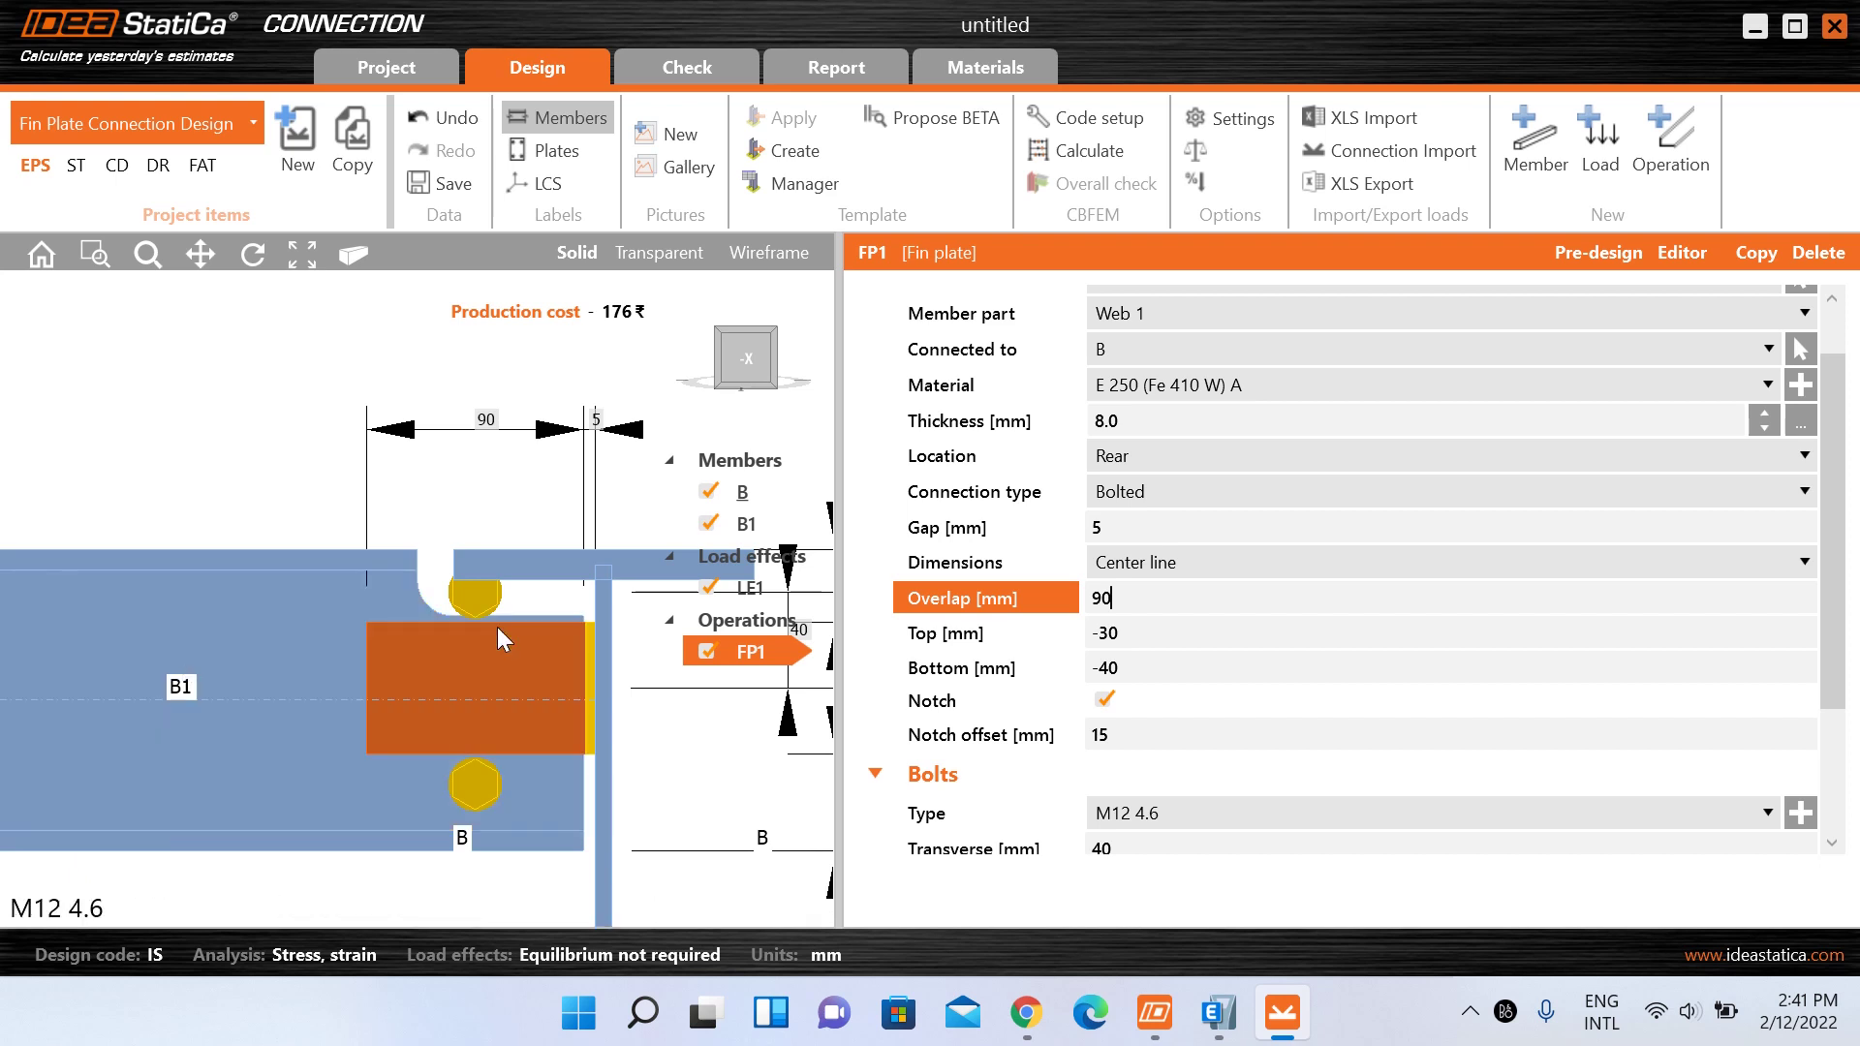
double_click(1154, 598)
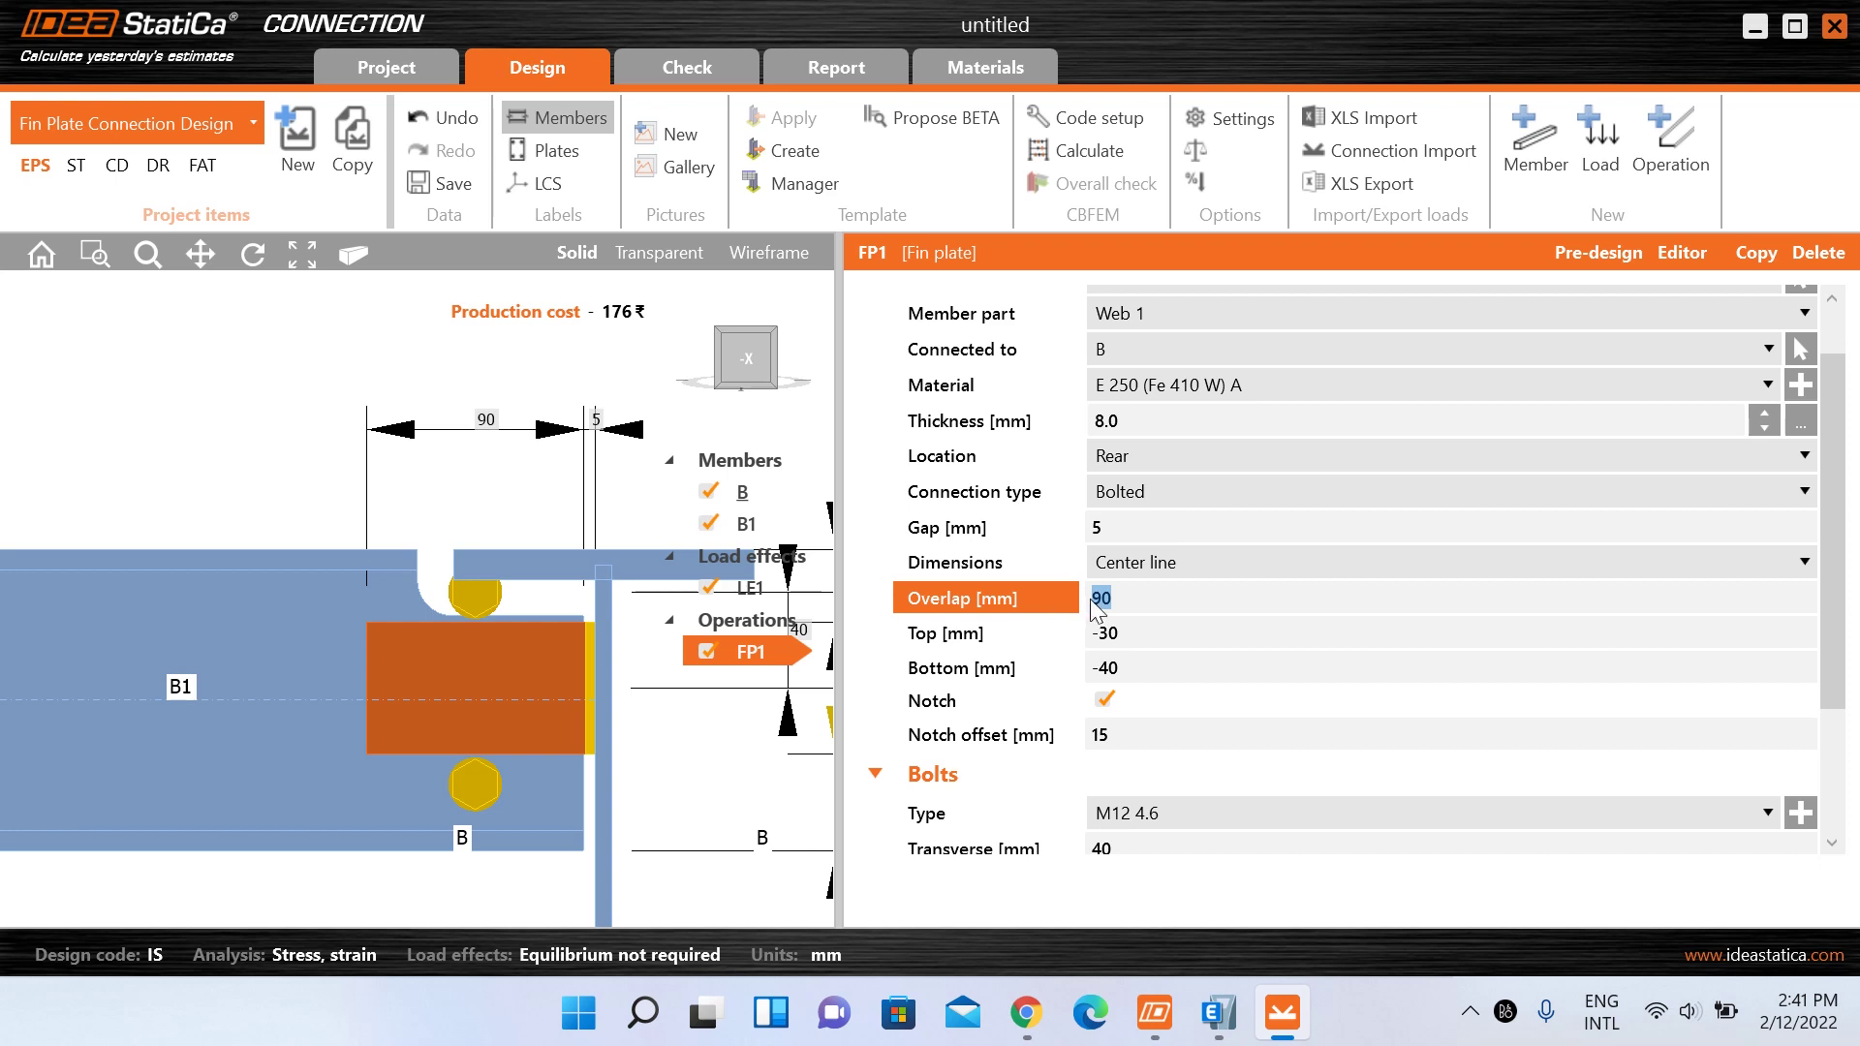
type("70")
- Try top offsets of -10 mm and -20 mm for fin plate FP1 and return the value to -30 mm
left_click(1243, 630)
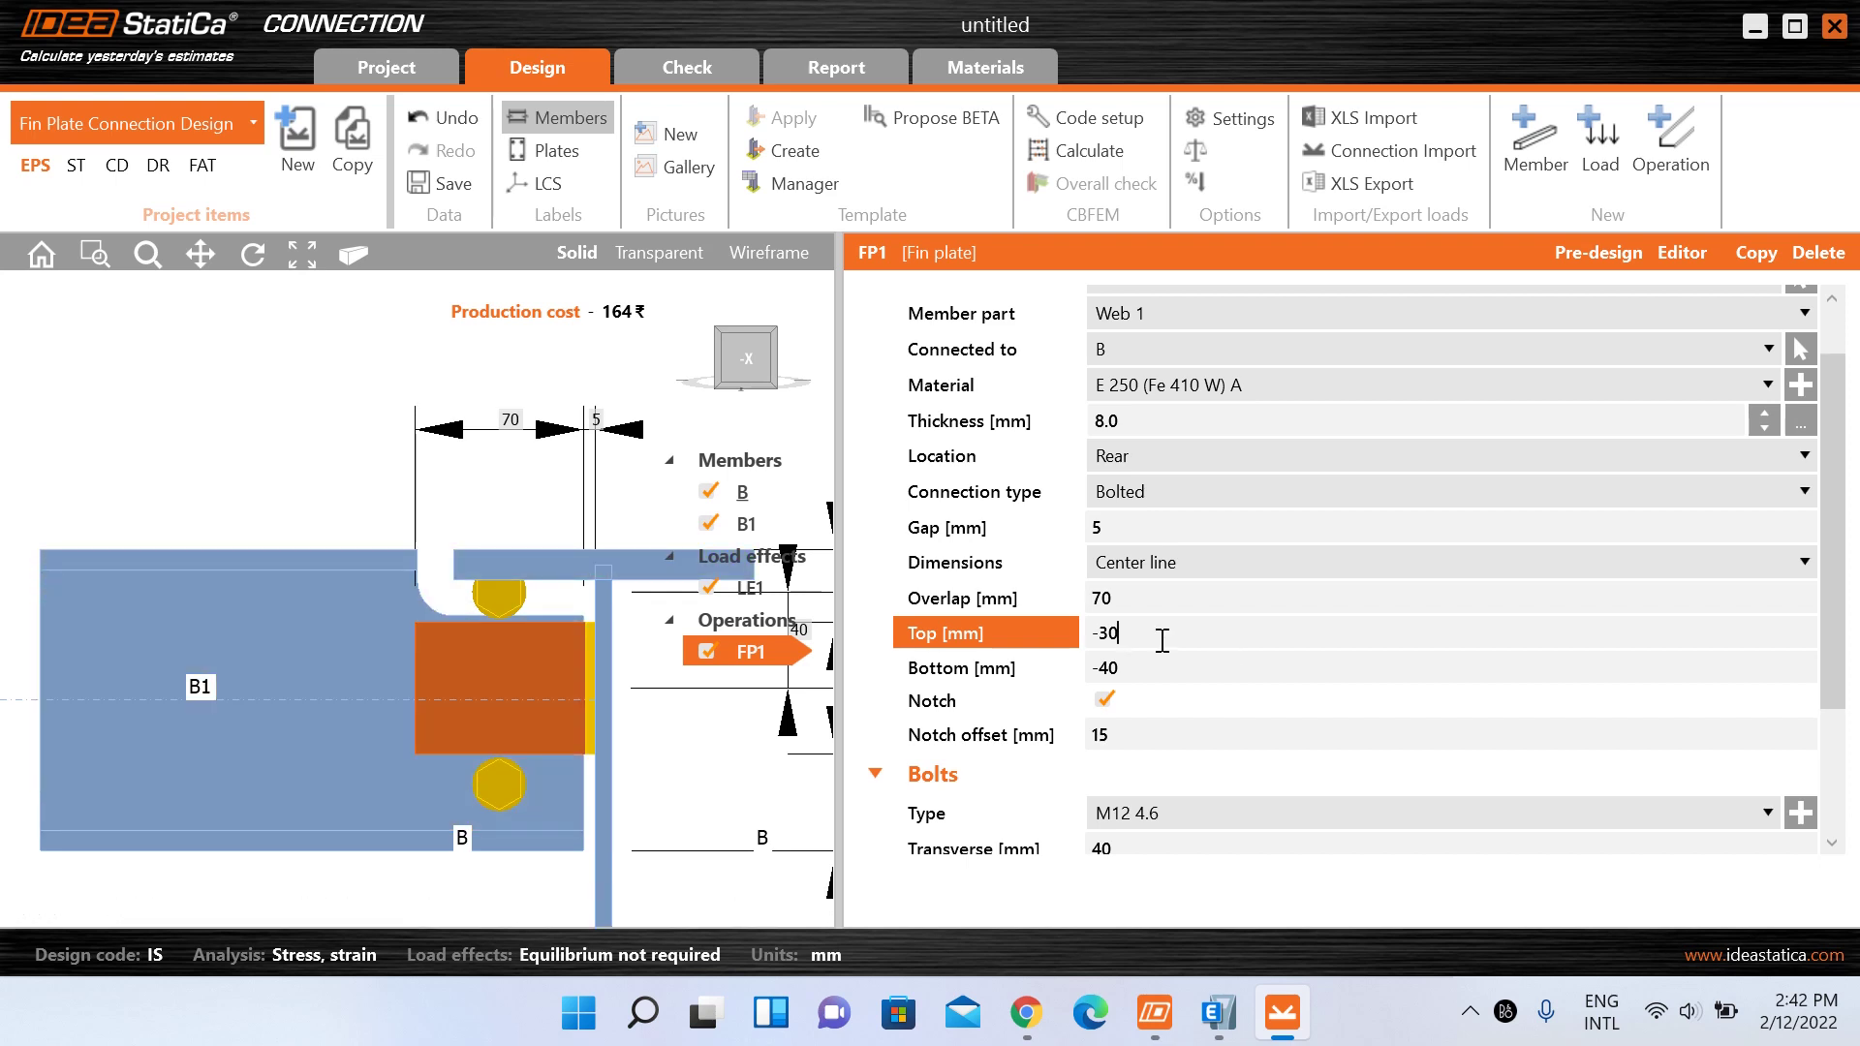
double_click(1133, 636)
type("-10")
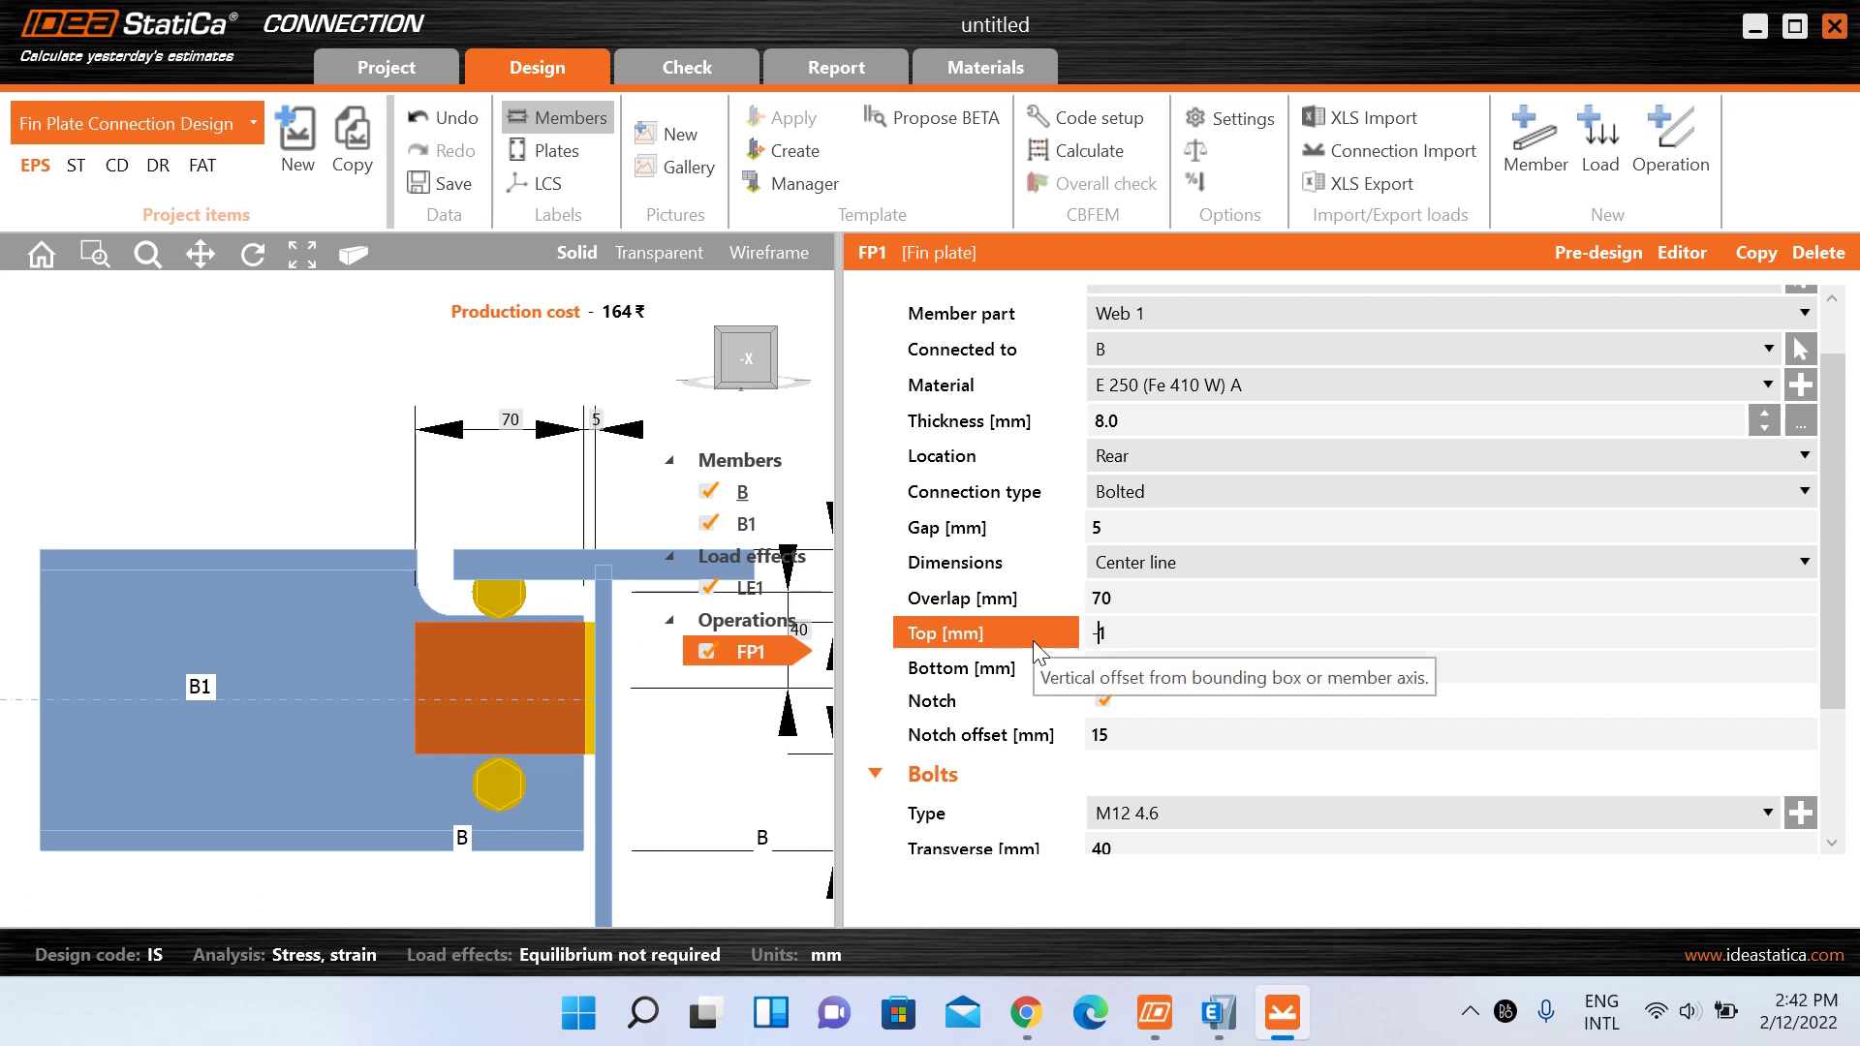
left_click(1129, 667)
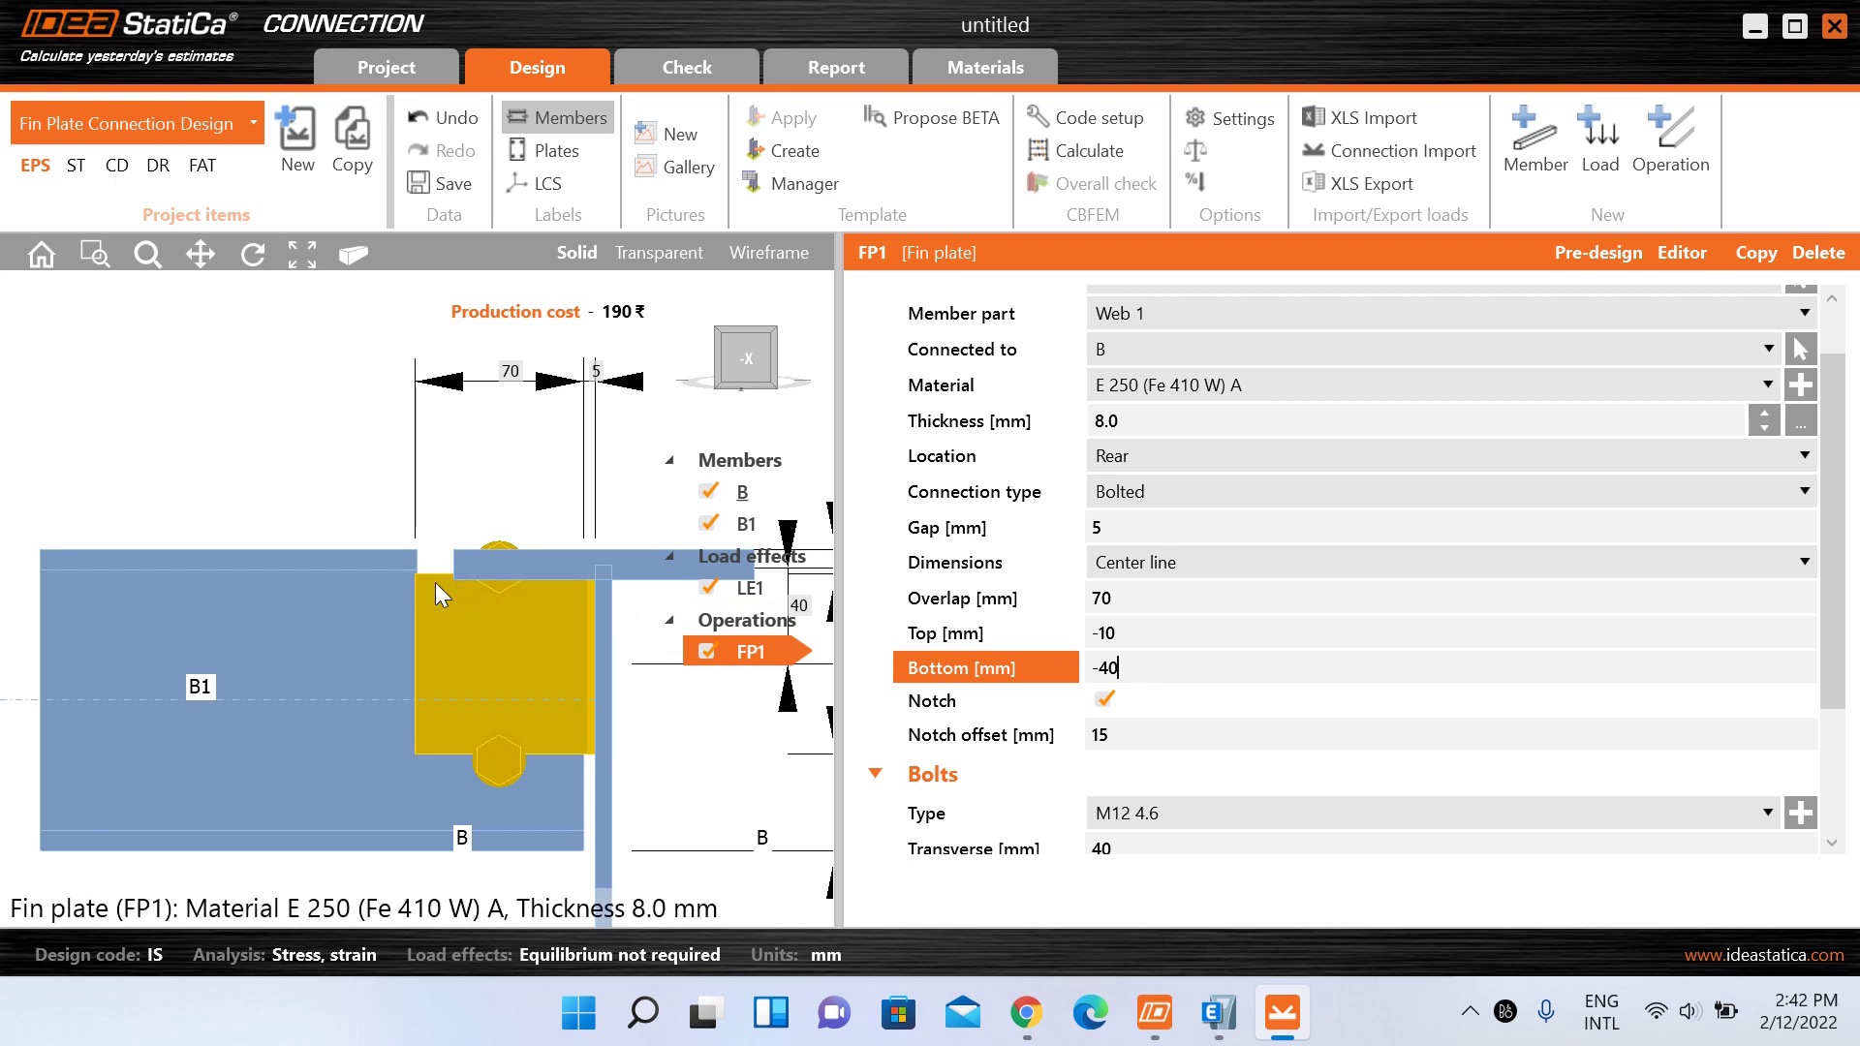
left_click(1058, 635)
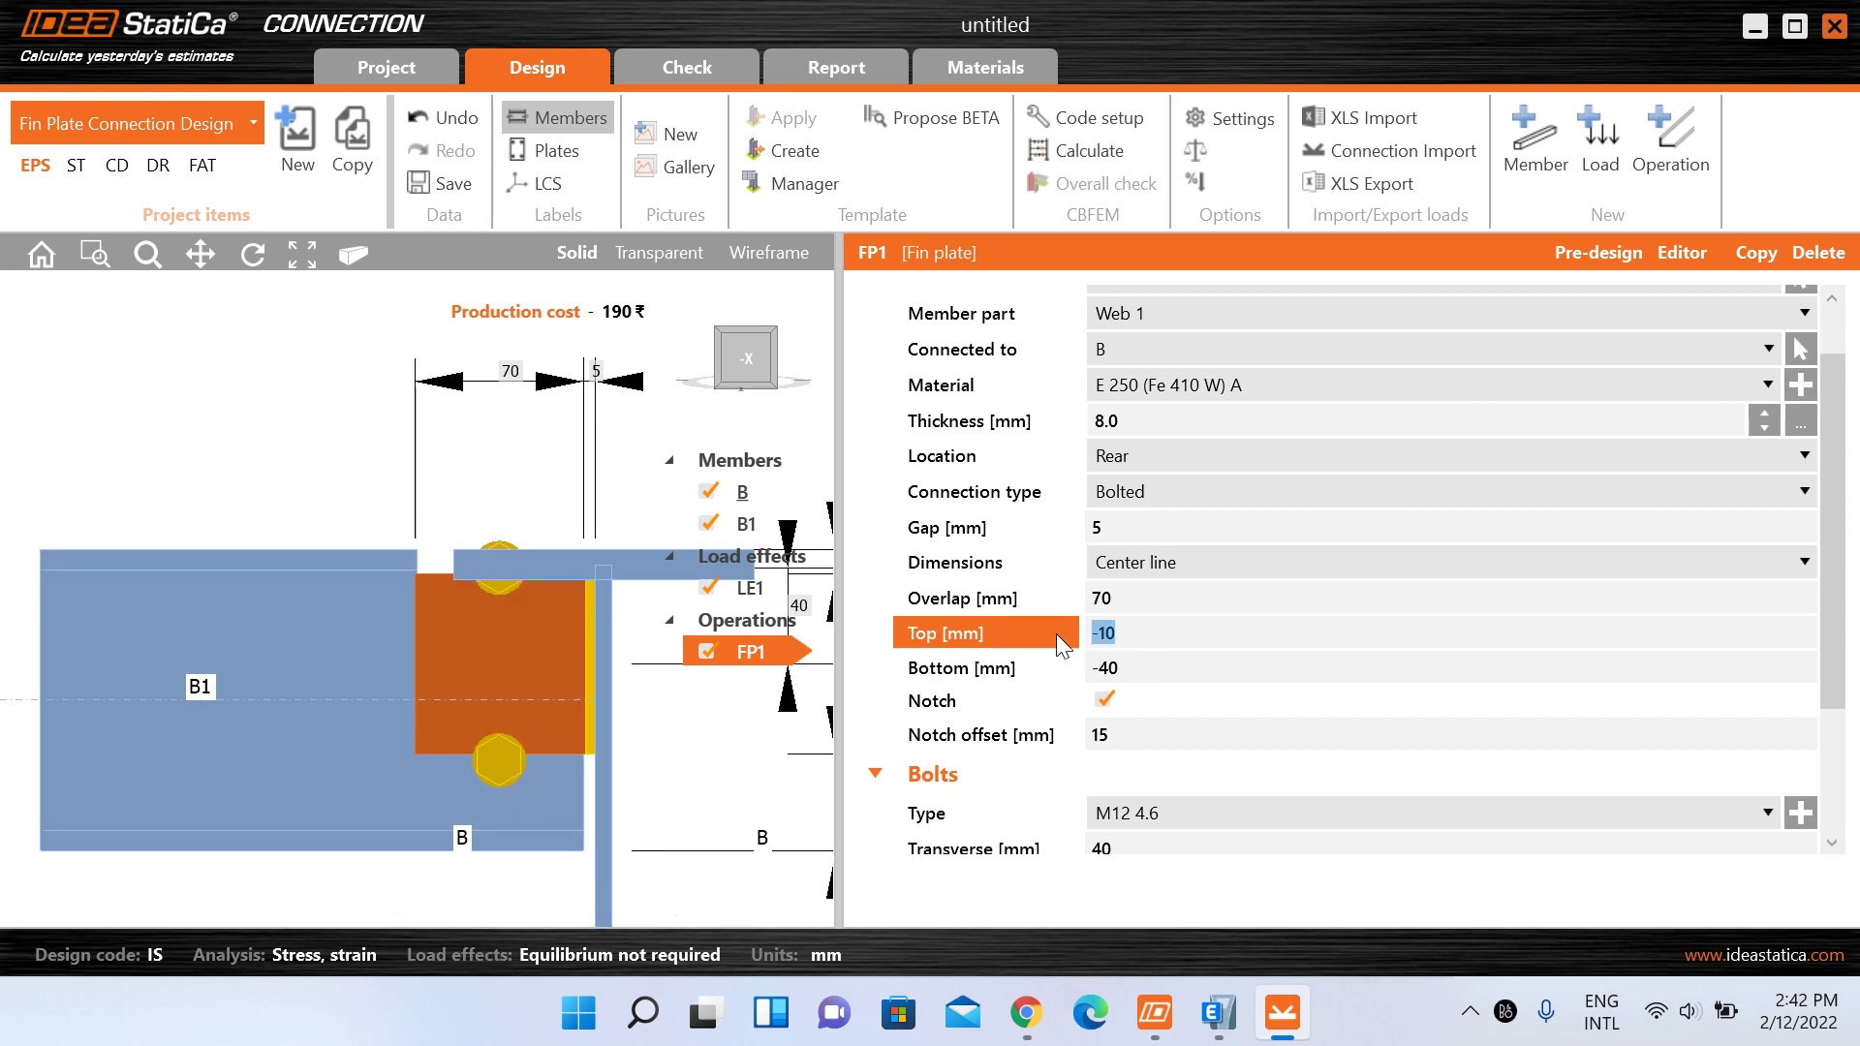
type("-20")
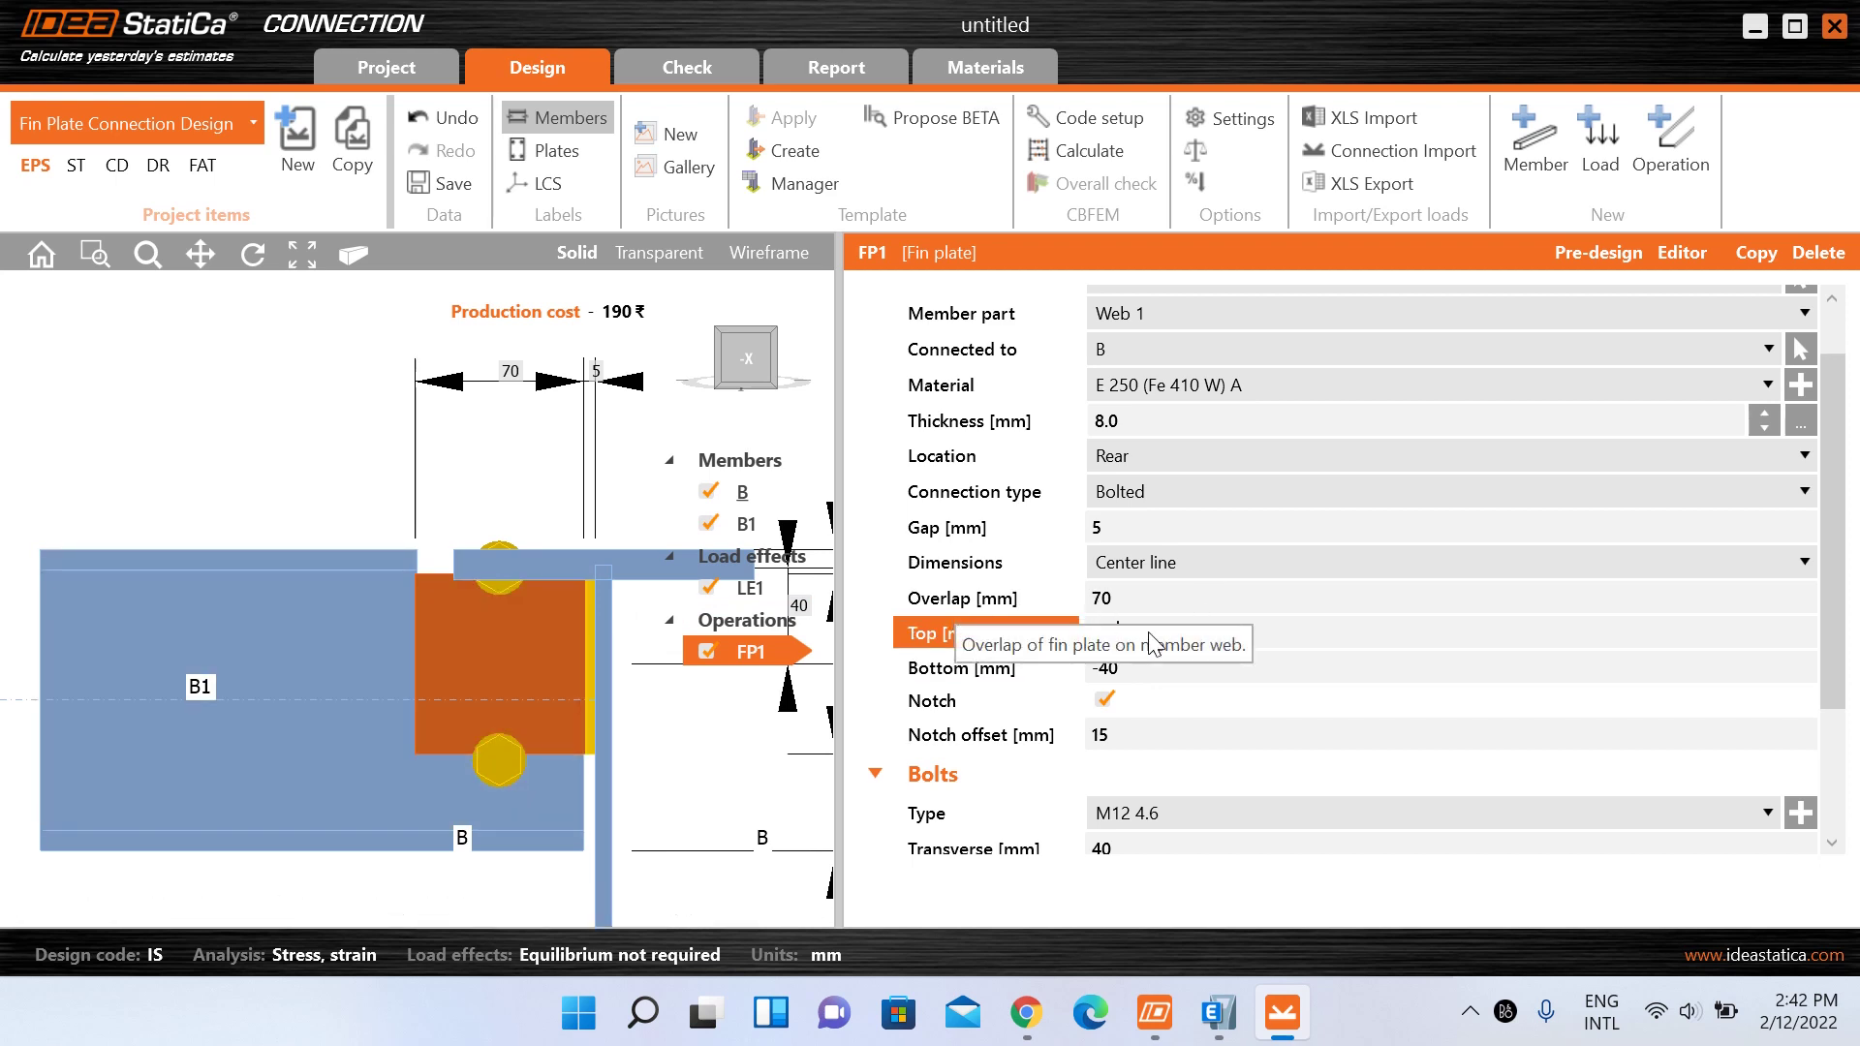
left_click(1165, 657)
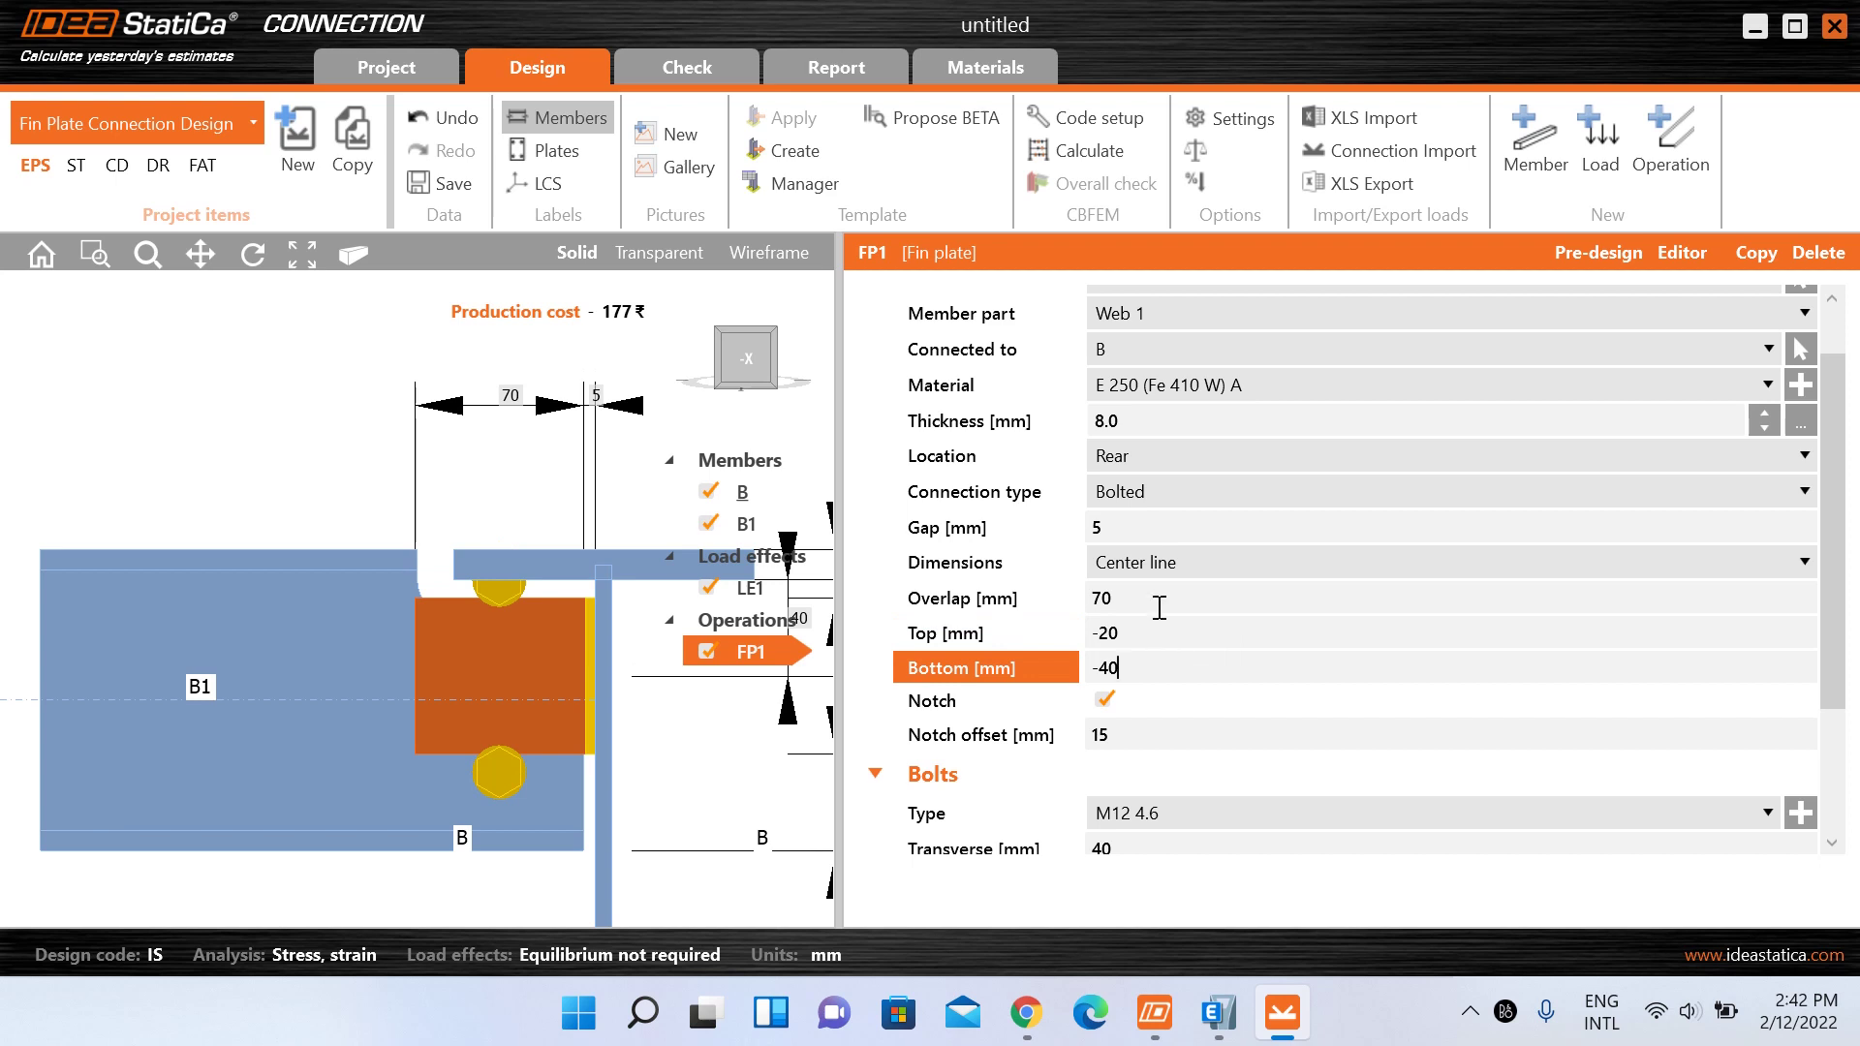
left_click(1151, 633)
type("30")
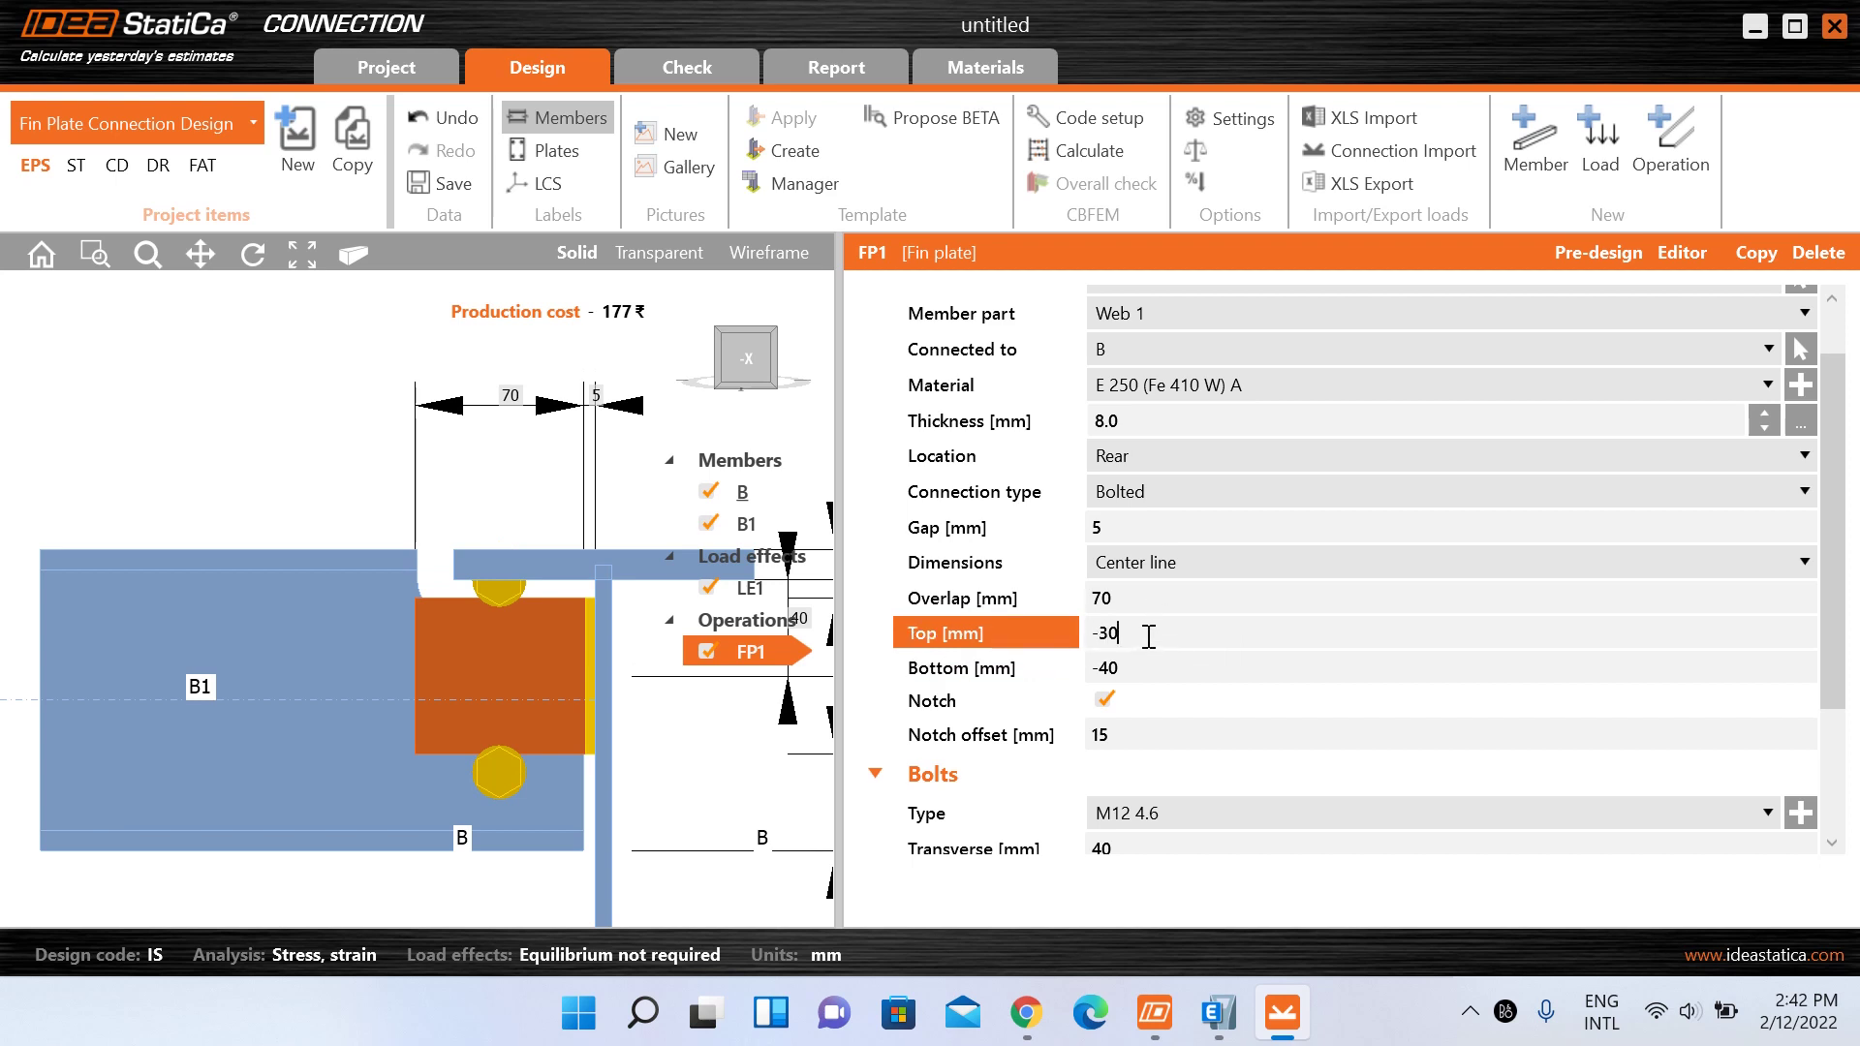
- Set fin plate FP1's bottom offset to -30 mm
left_click(1186, 670)
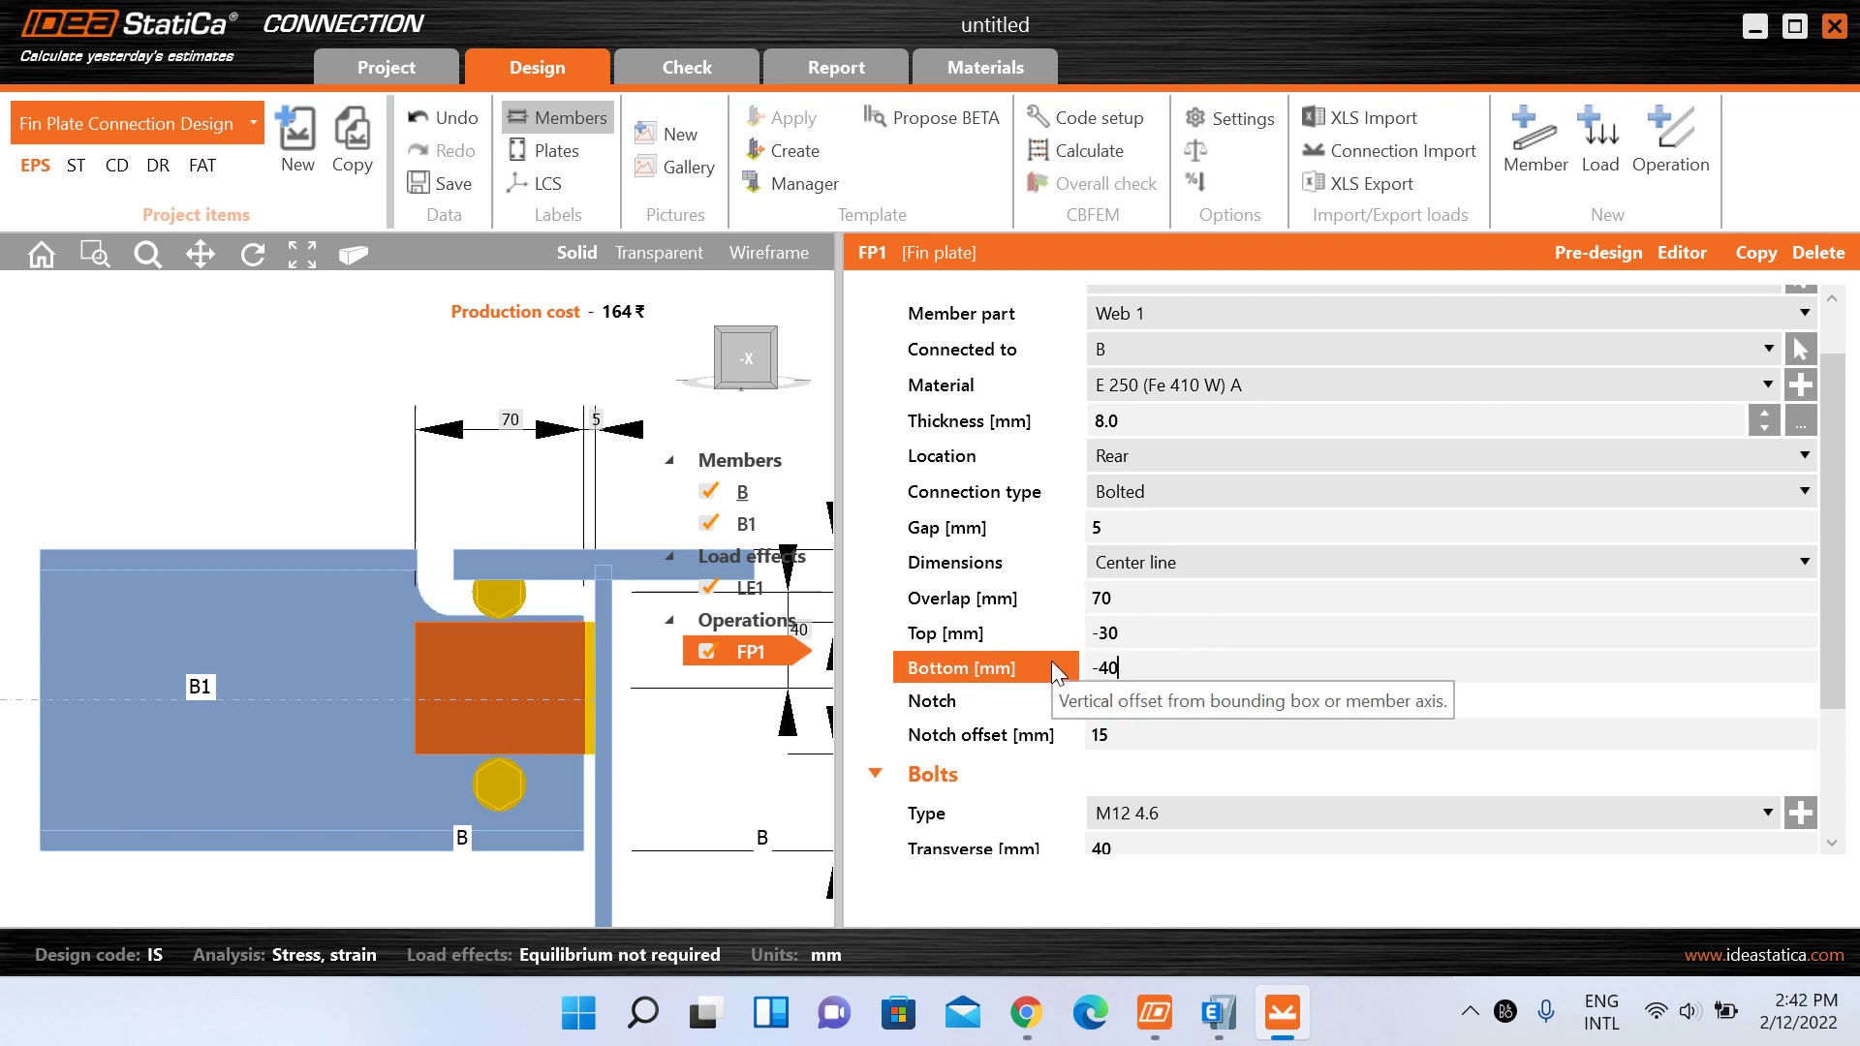
key("Left")
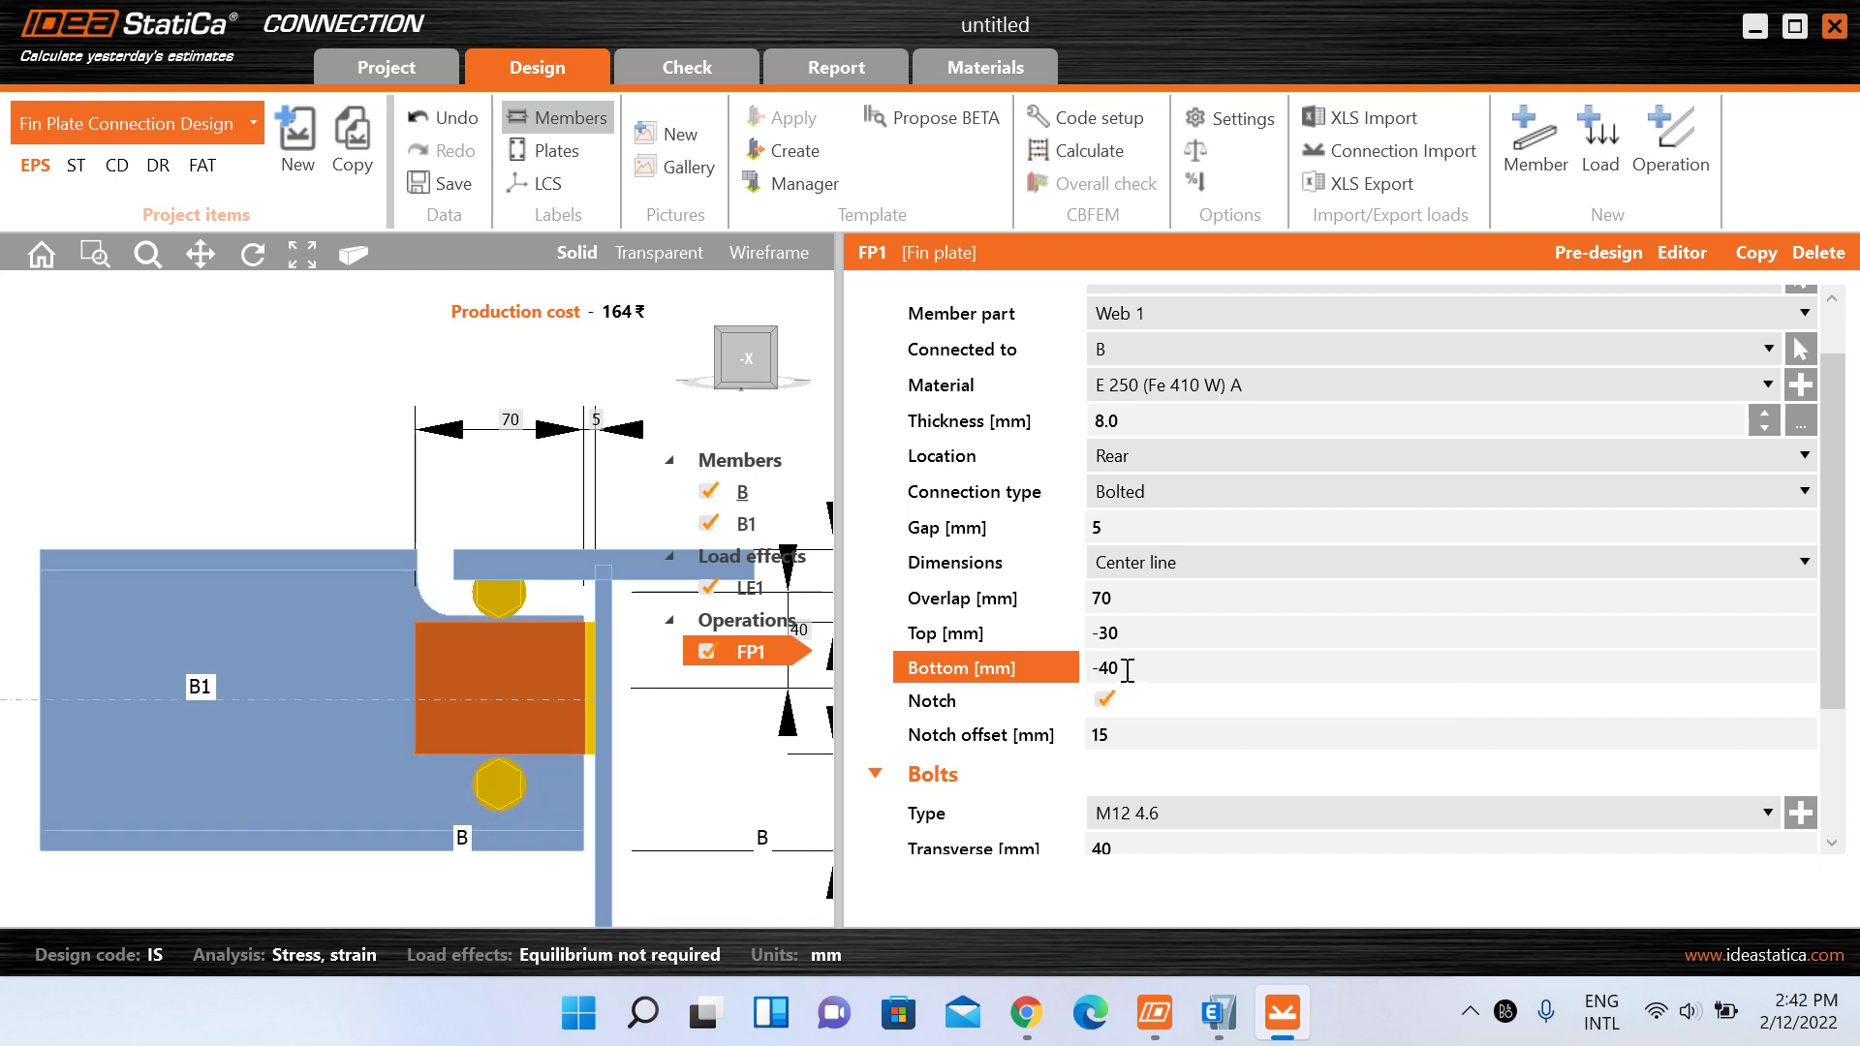
key("BackSpace")
type("3")
left_click(1147, 639)
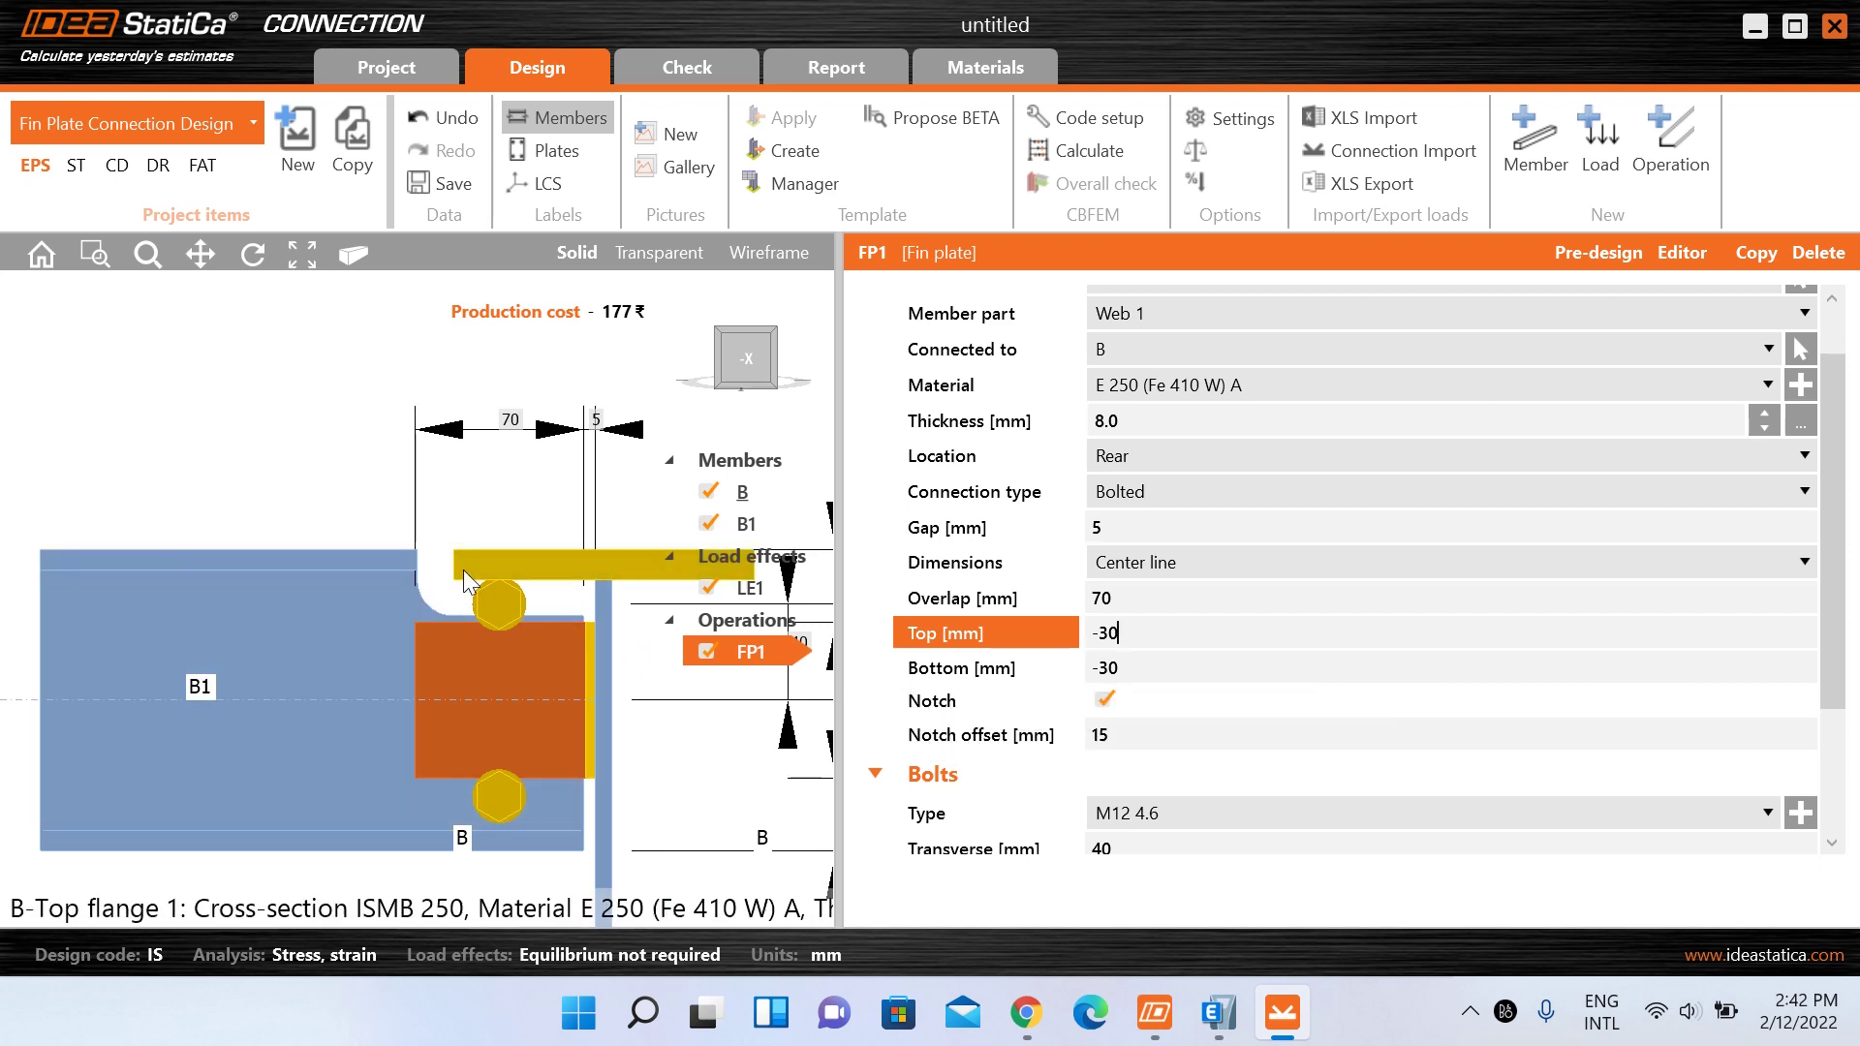
- Compare fin plate FP1 without and with the notch, keep it enabled, and set the notch offset to 10 mm
left_click(1102, 700)
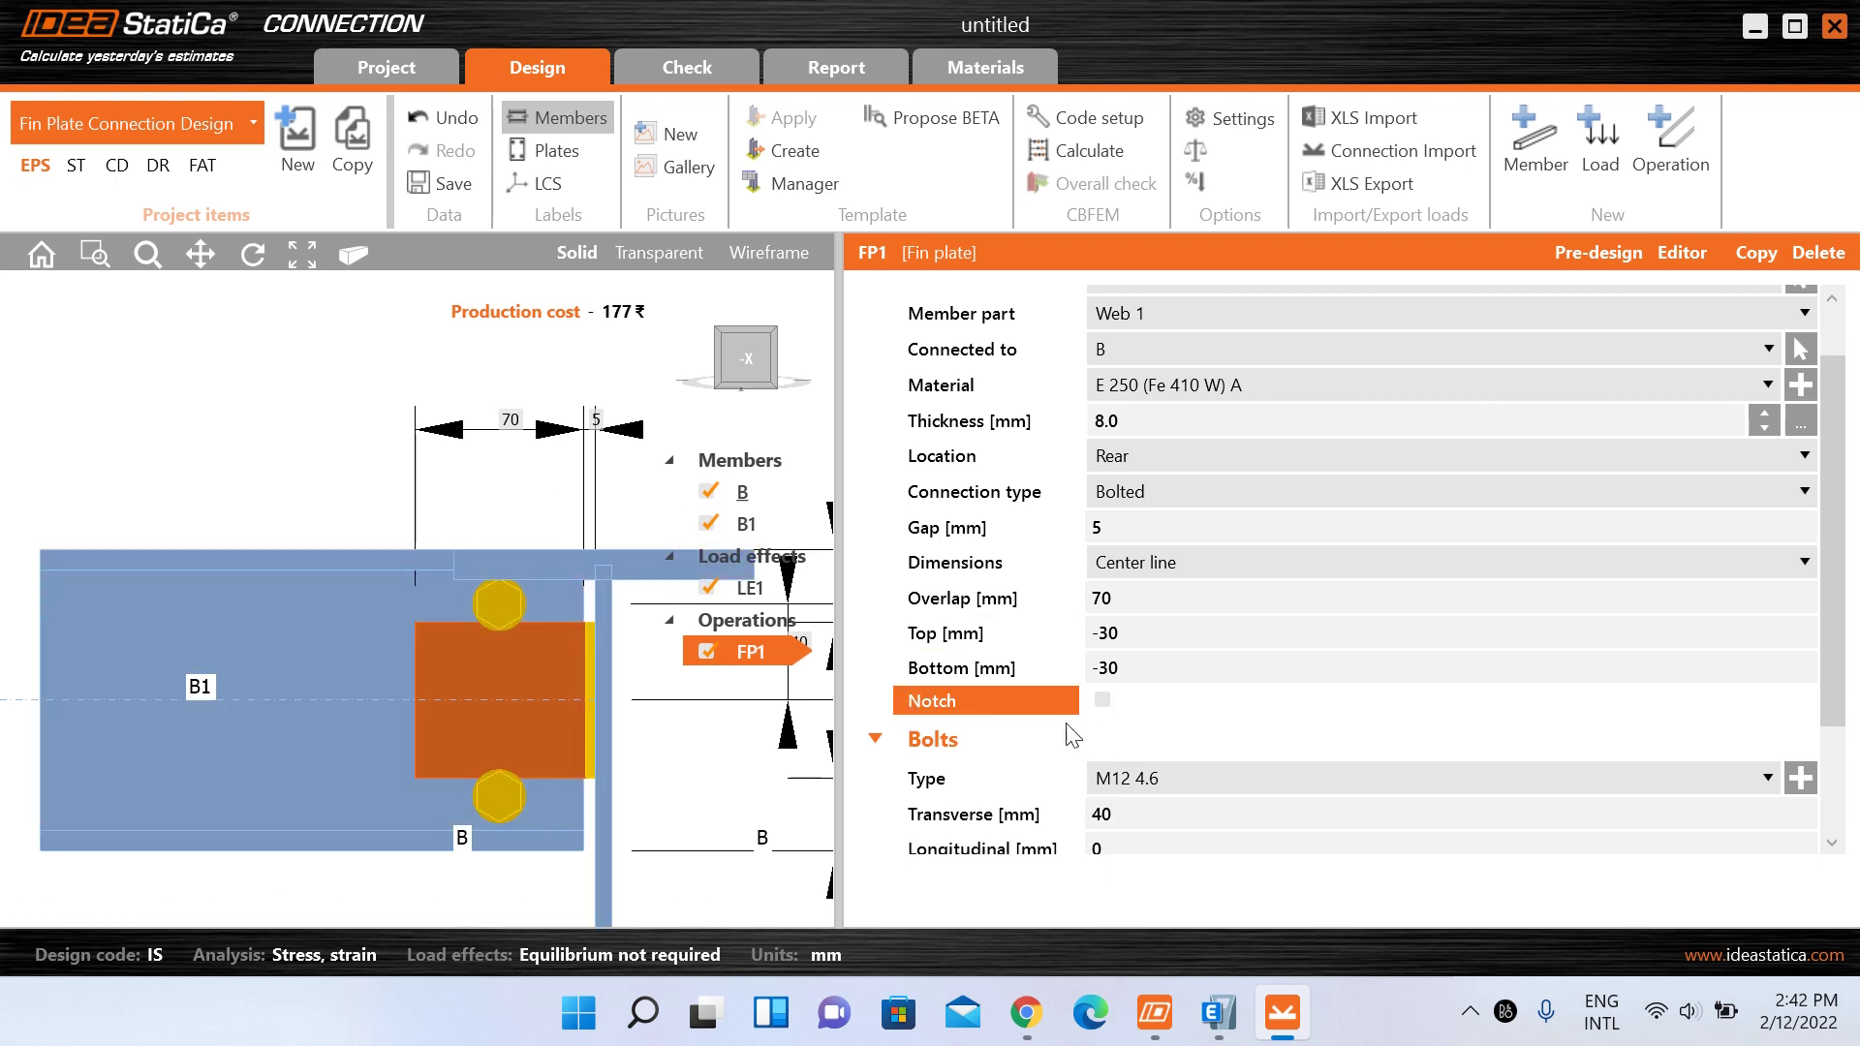
left_click(1103, 700)
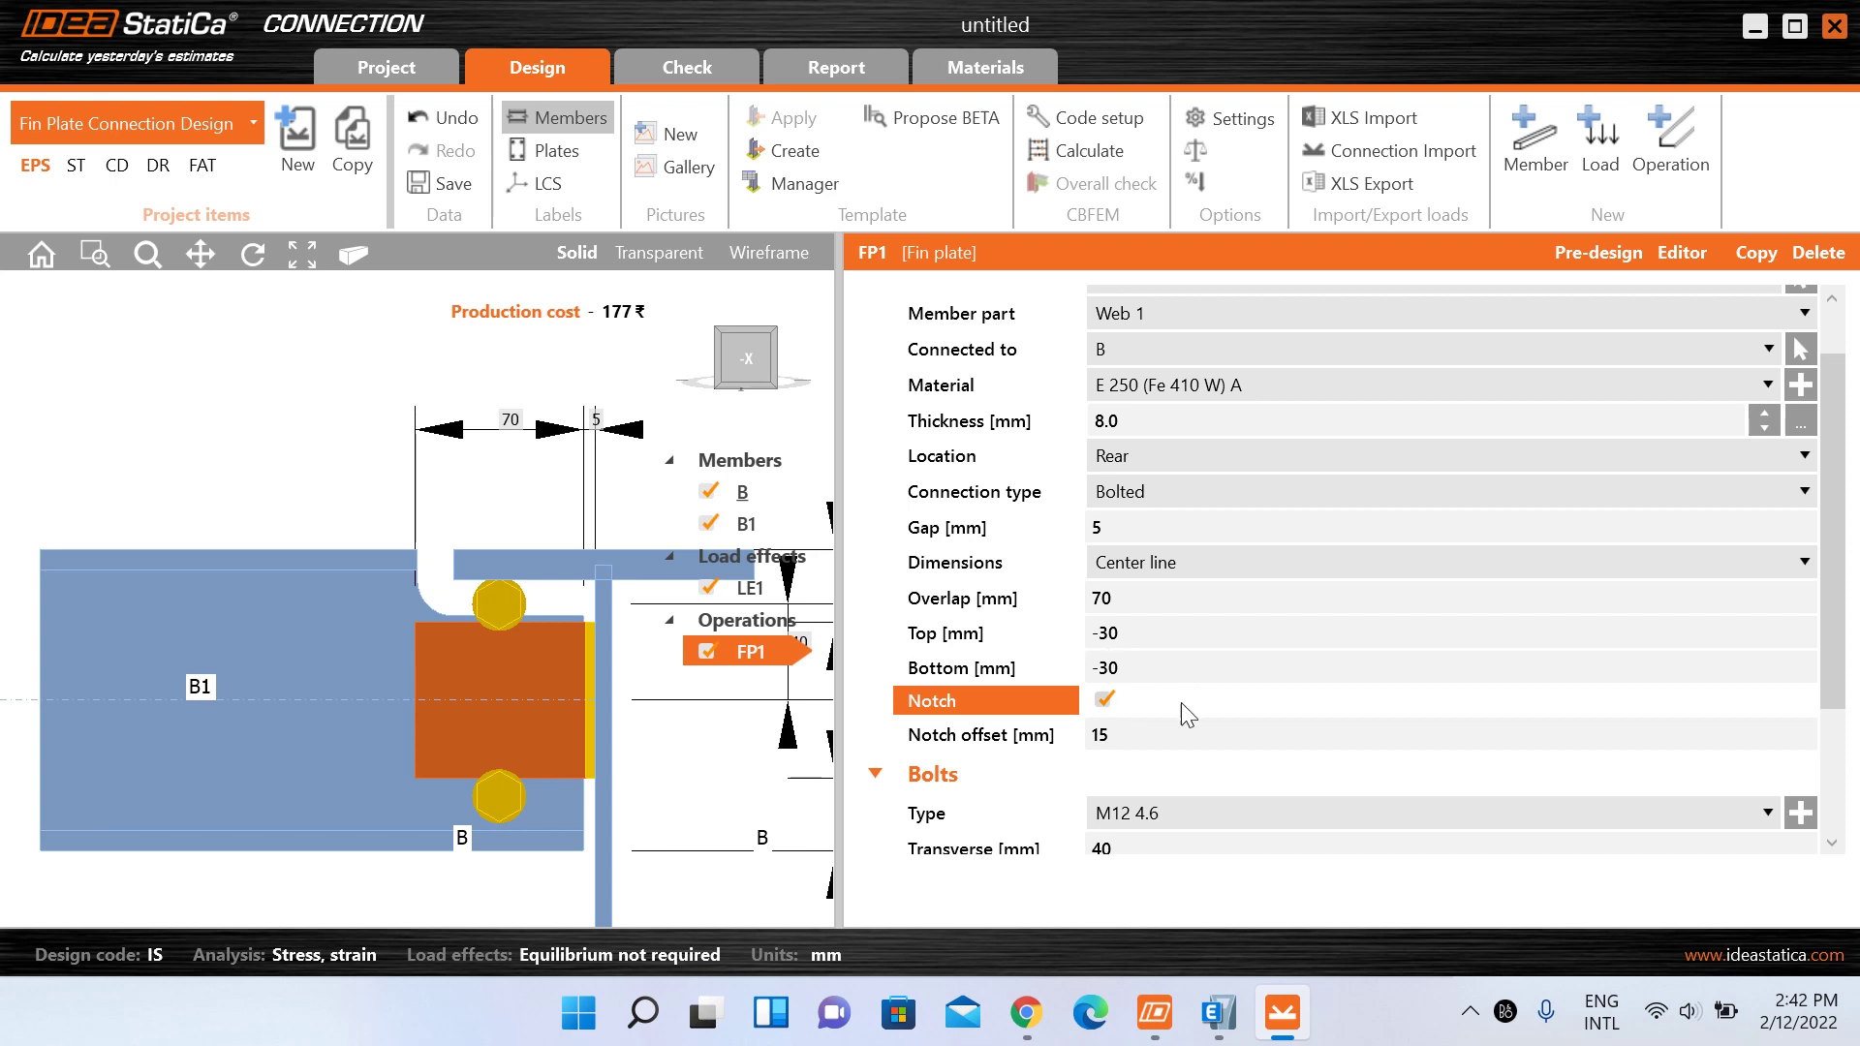
left_click(1120, 738)
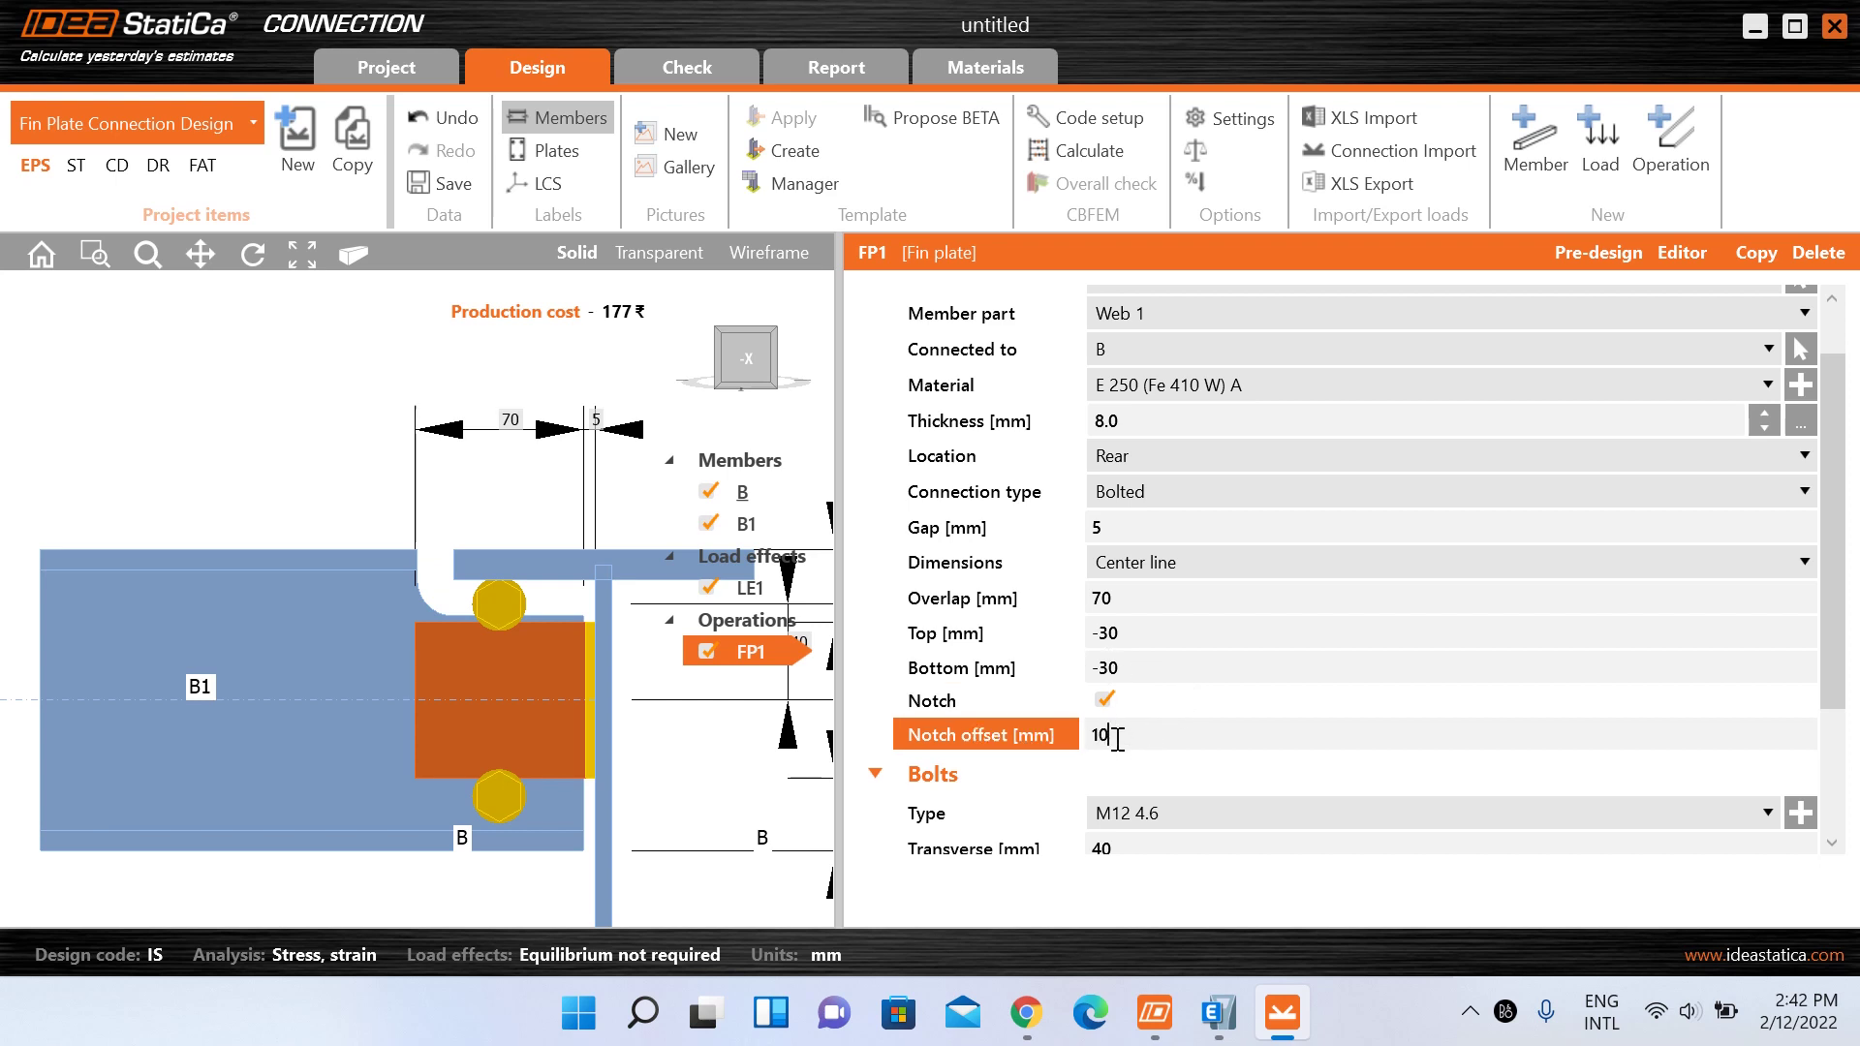
left_click(1146, 671)
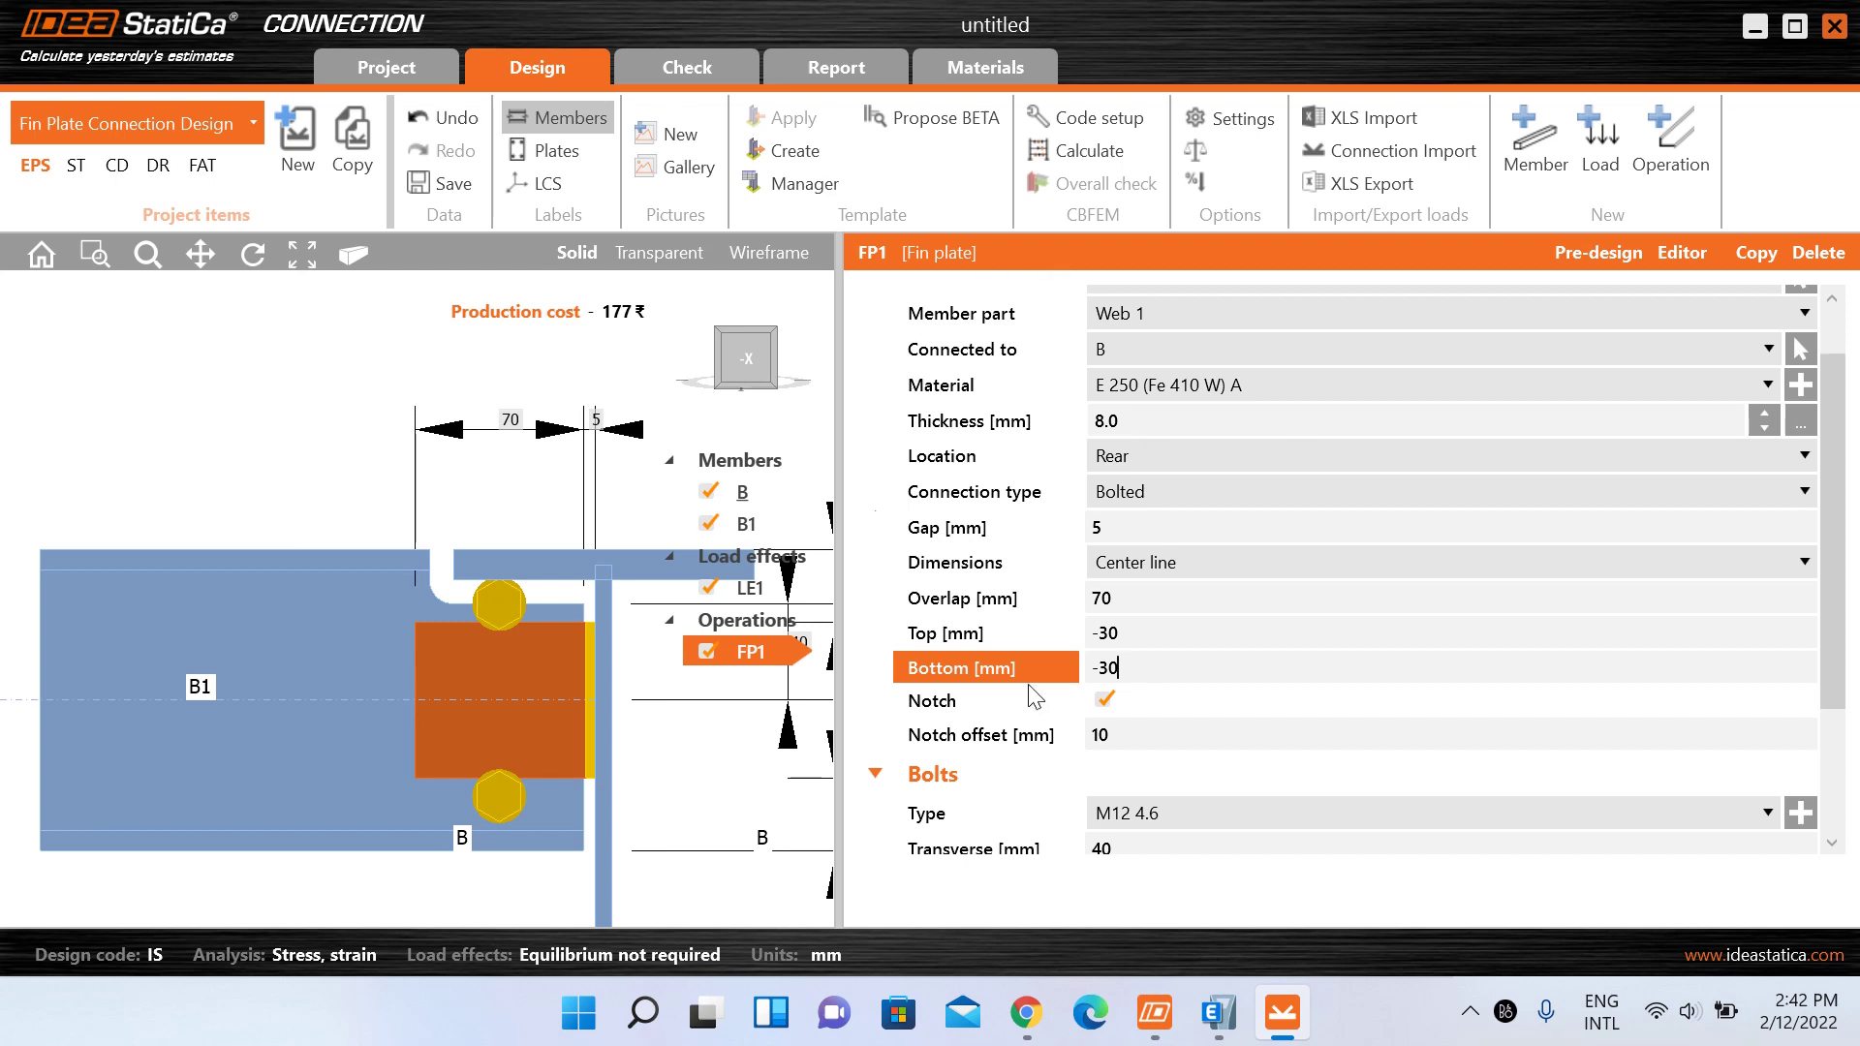
- Try a longitudinal bolt spacing of 40 mm on fin plate FP1 and return it to 0
scroll(1104, 651, "down", 3)
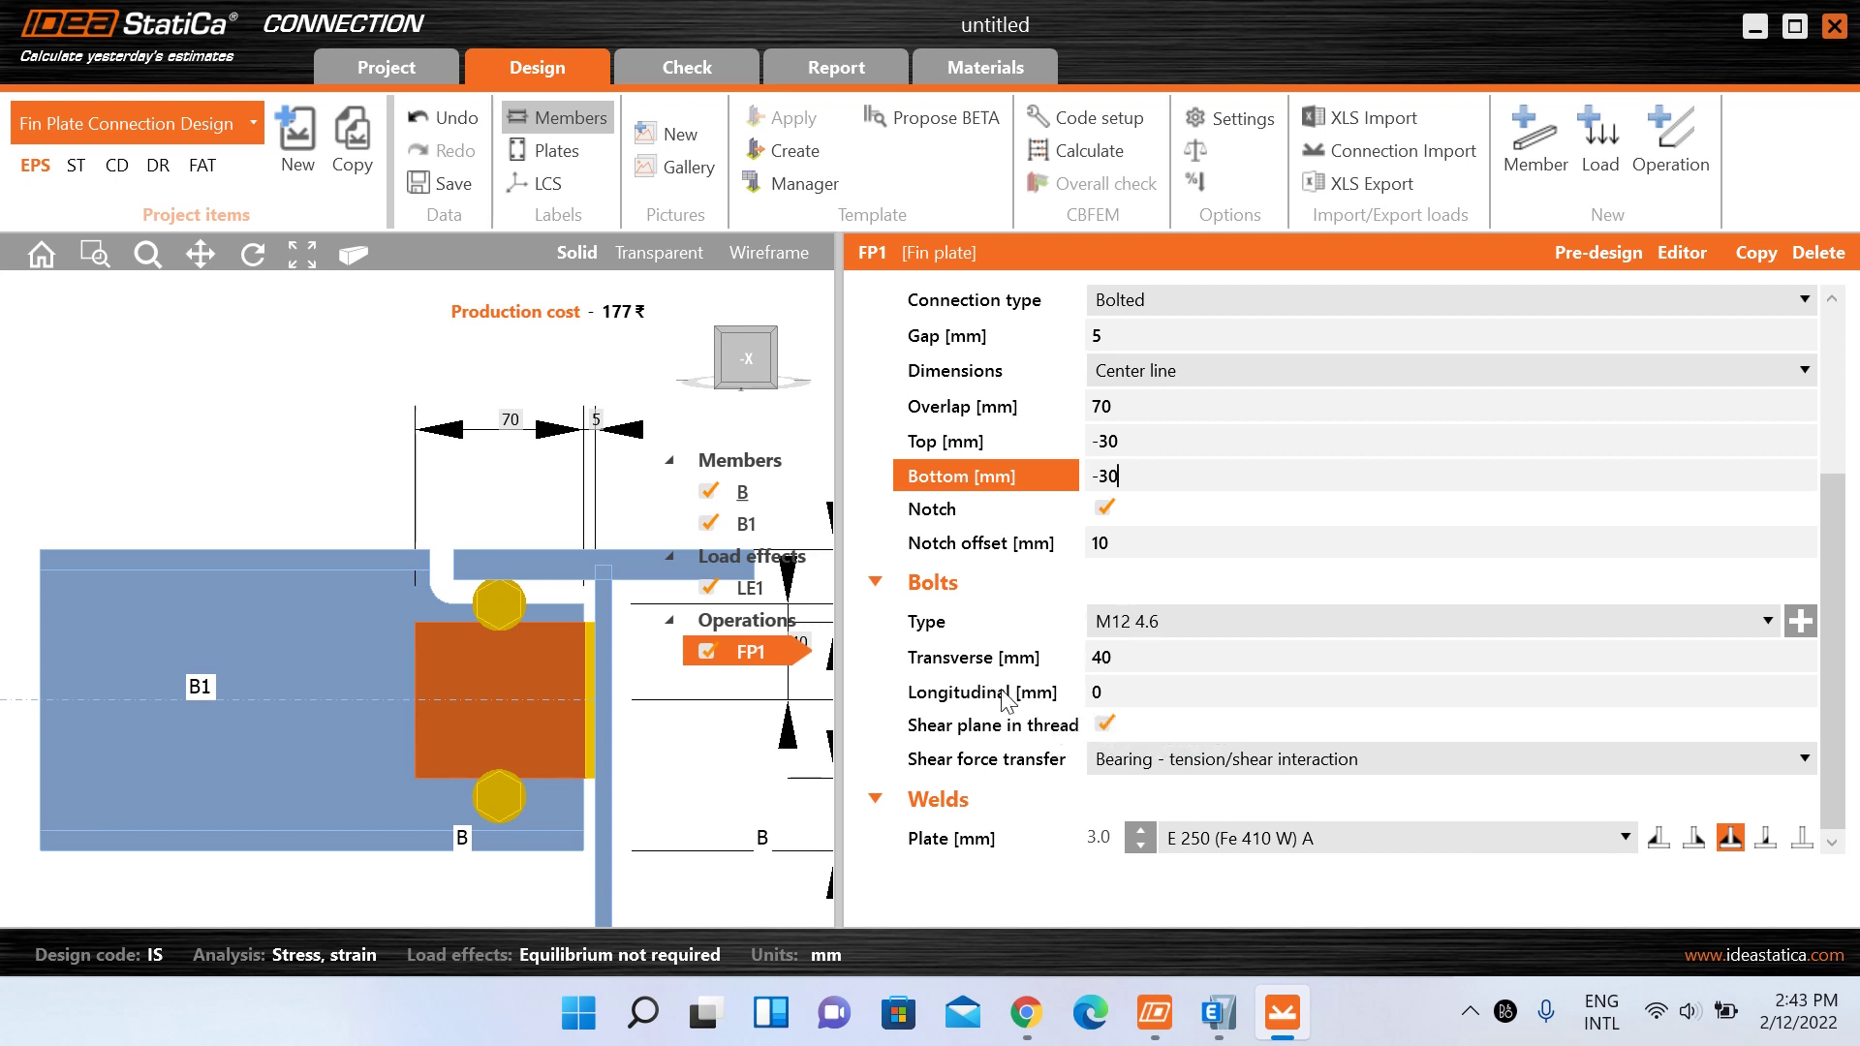
left_click(1111, 691)
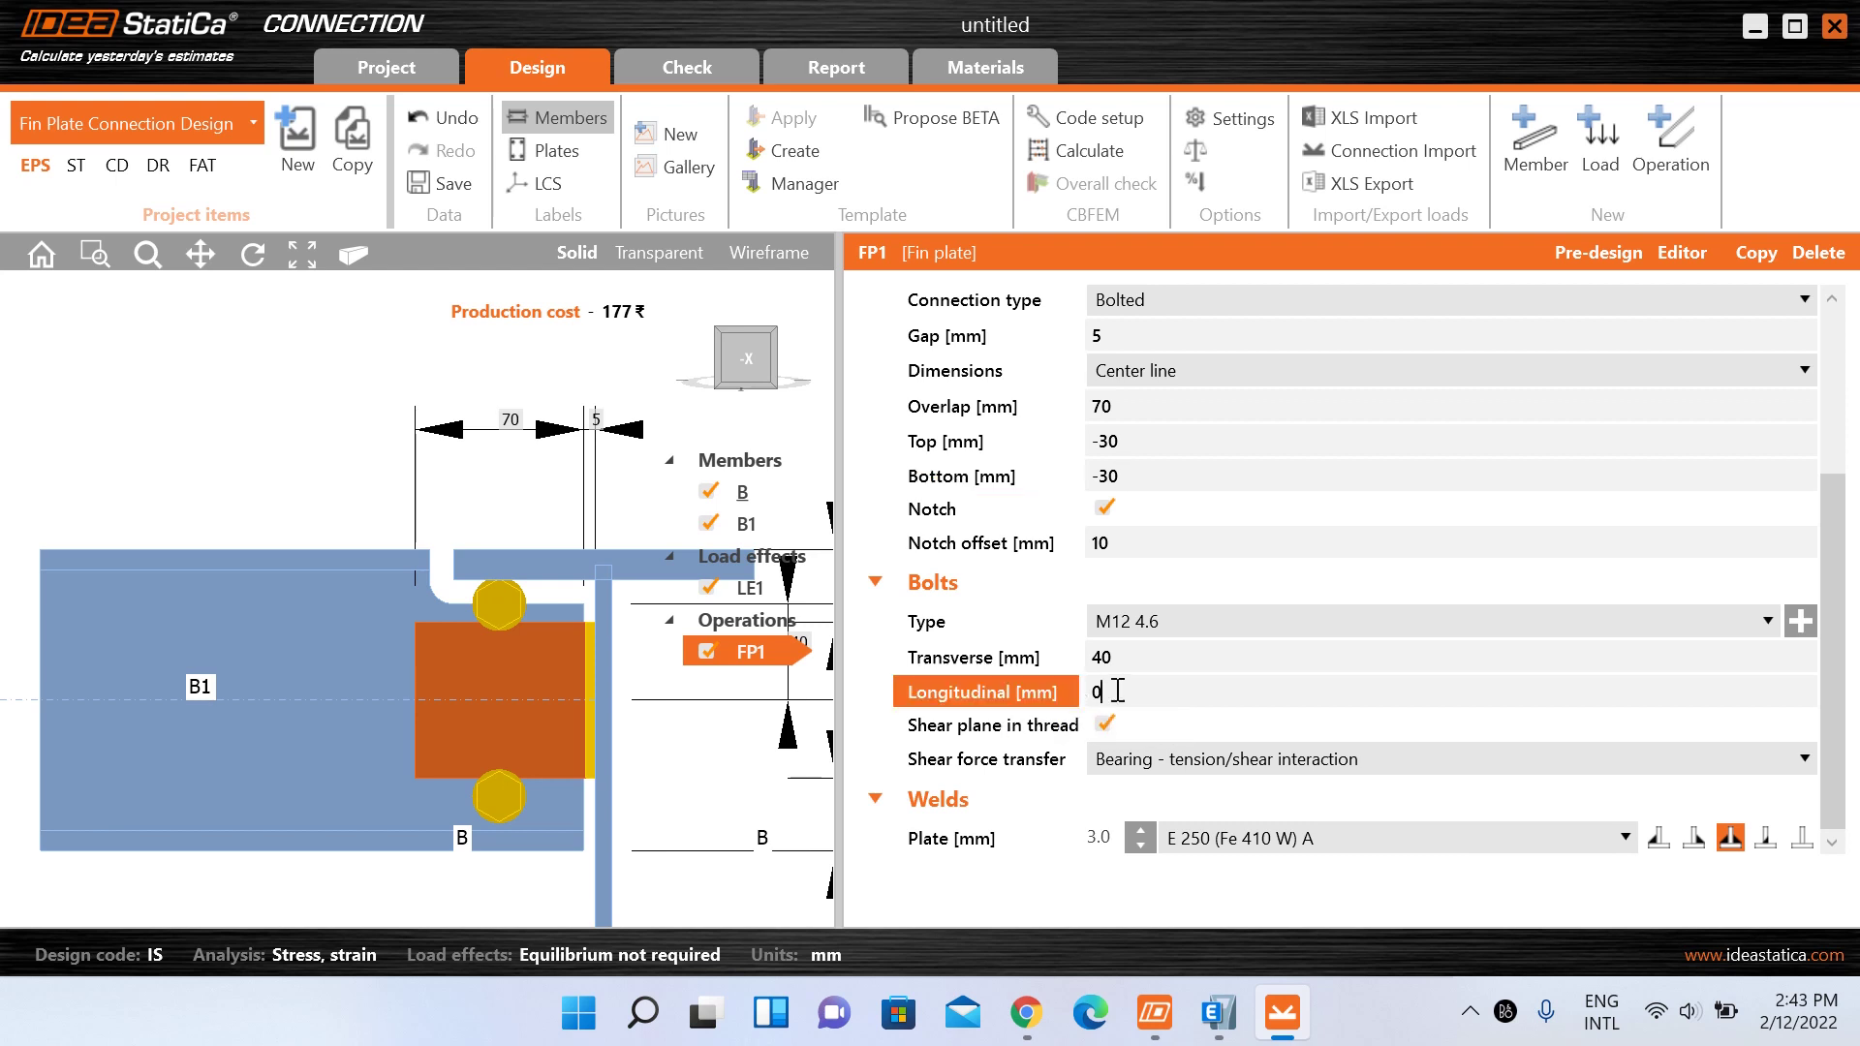
type("40")
left_click(1121, 664)
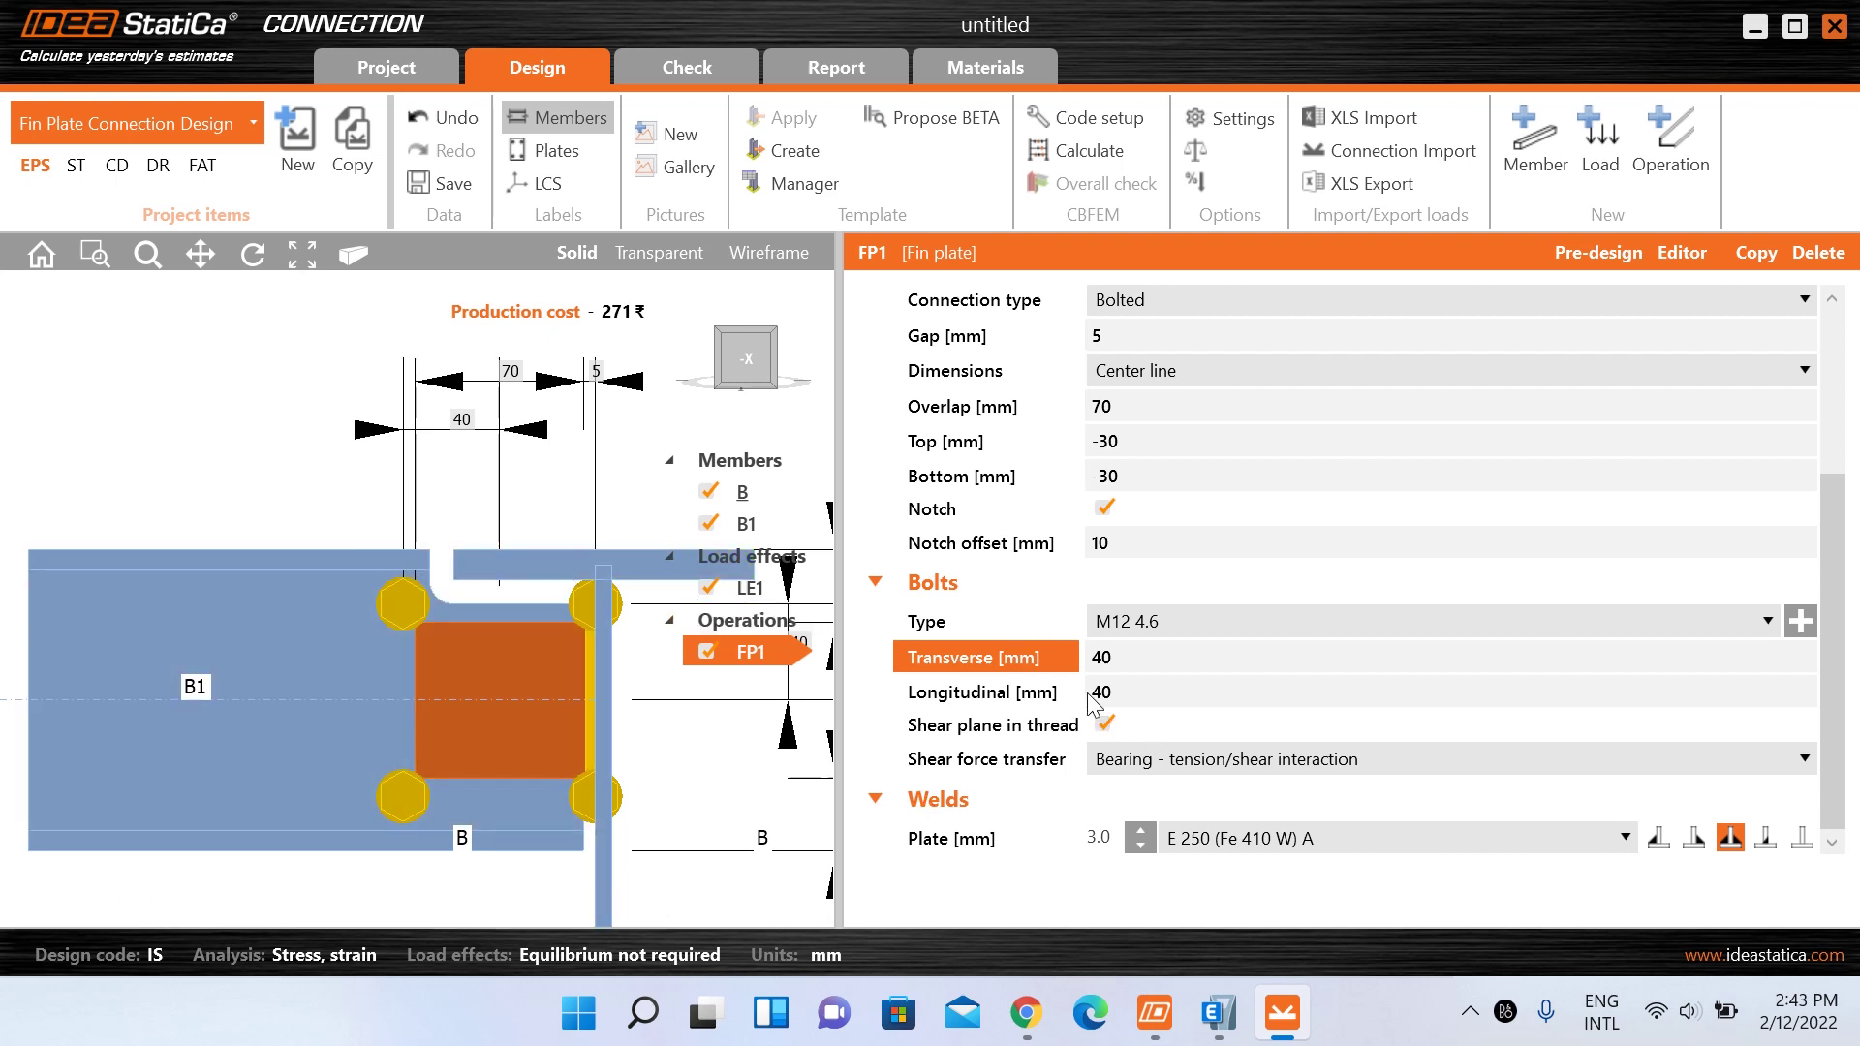
left_click(1141, 694)
type("0")
- Set the transverse bolt spacing of fin plate FP1 to 30 mm
left_click(1146, 655)
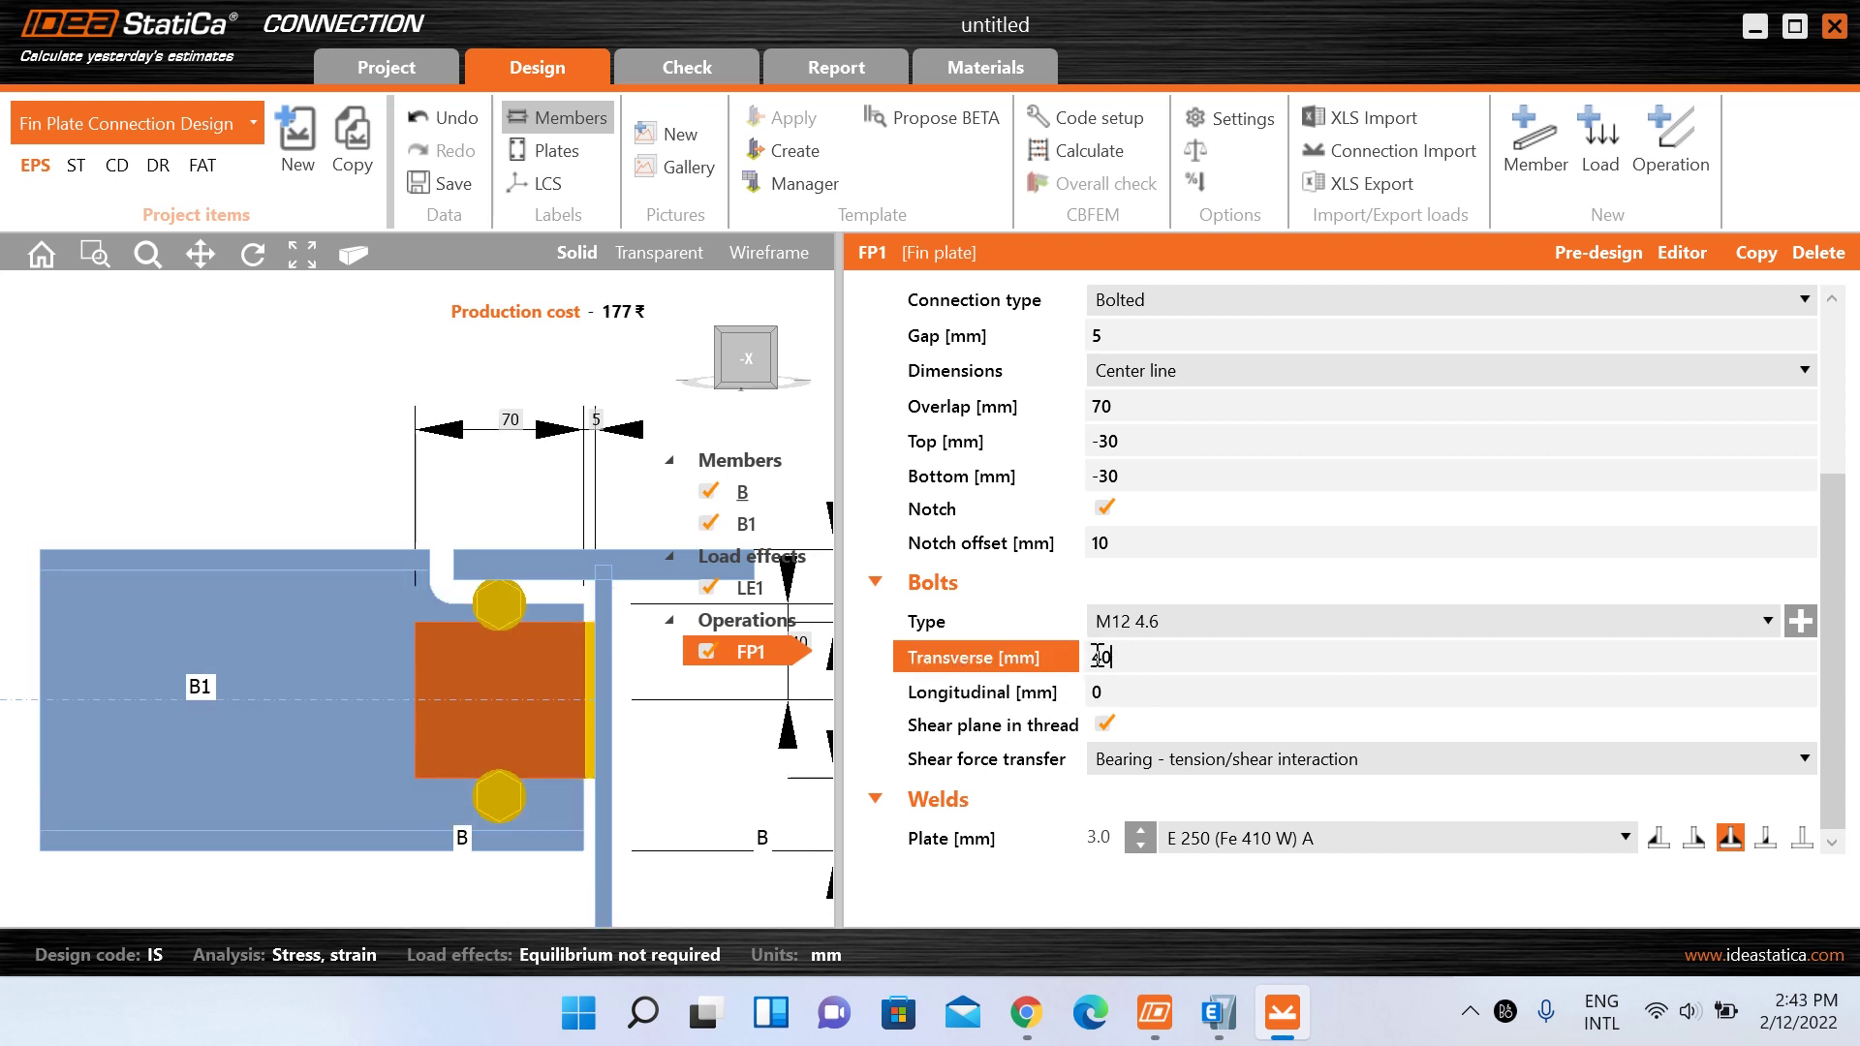
double_click(1162, 662)
type("30")
left_click(1166, 691)
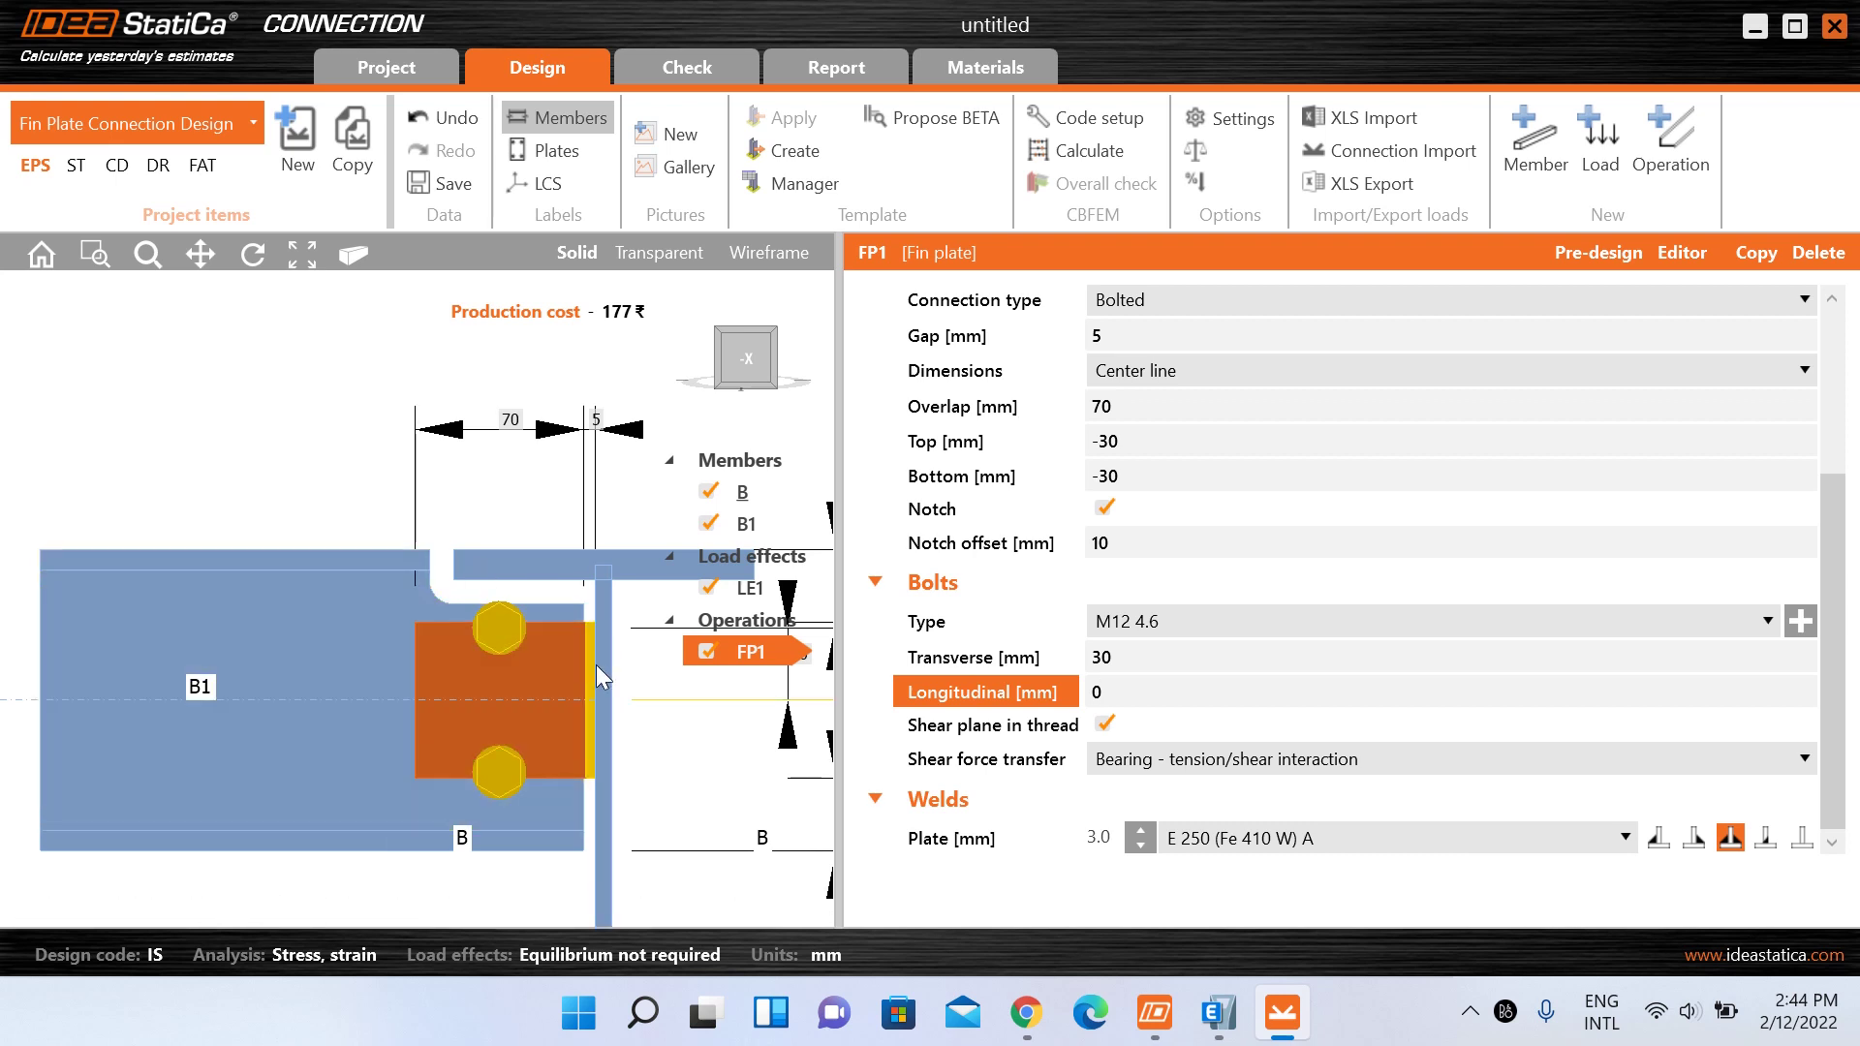
- Set fin plate FP1's transverse bolt spacing to 15 mm after trying 20 mm, keeping Bearing - tension/shear interaction as the shear force transfer
left_click(1142, 660)
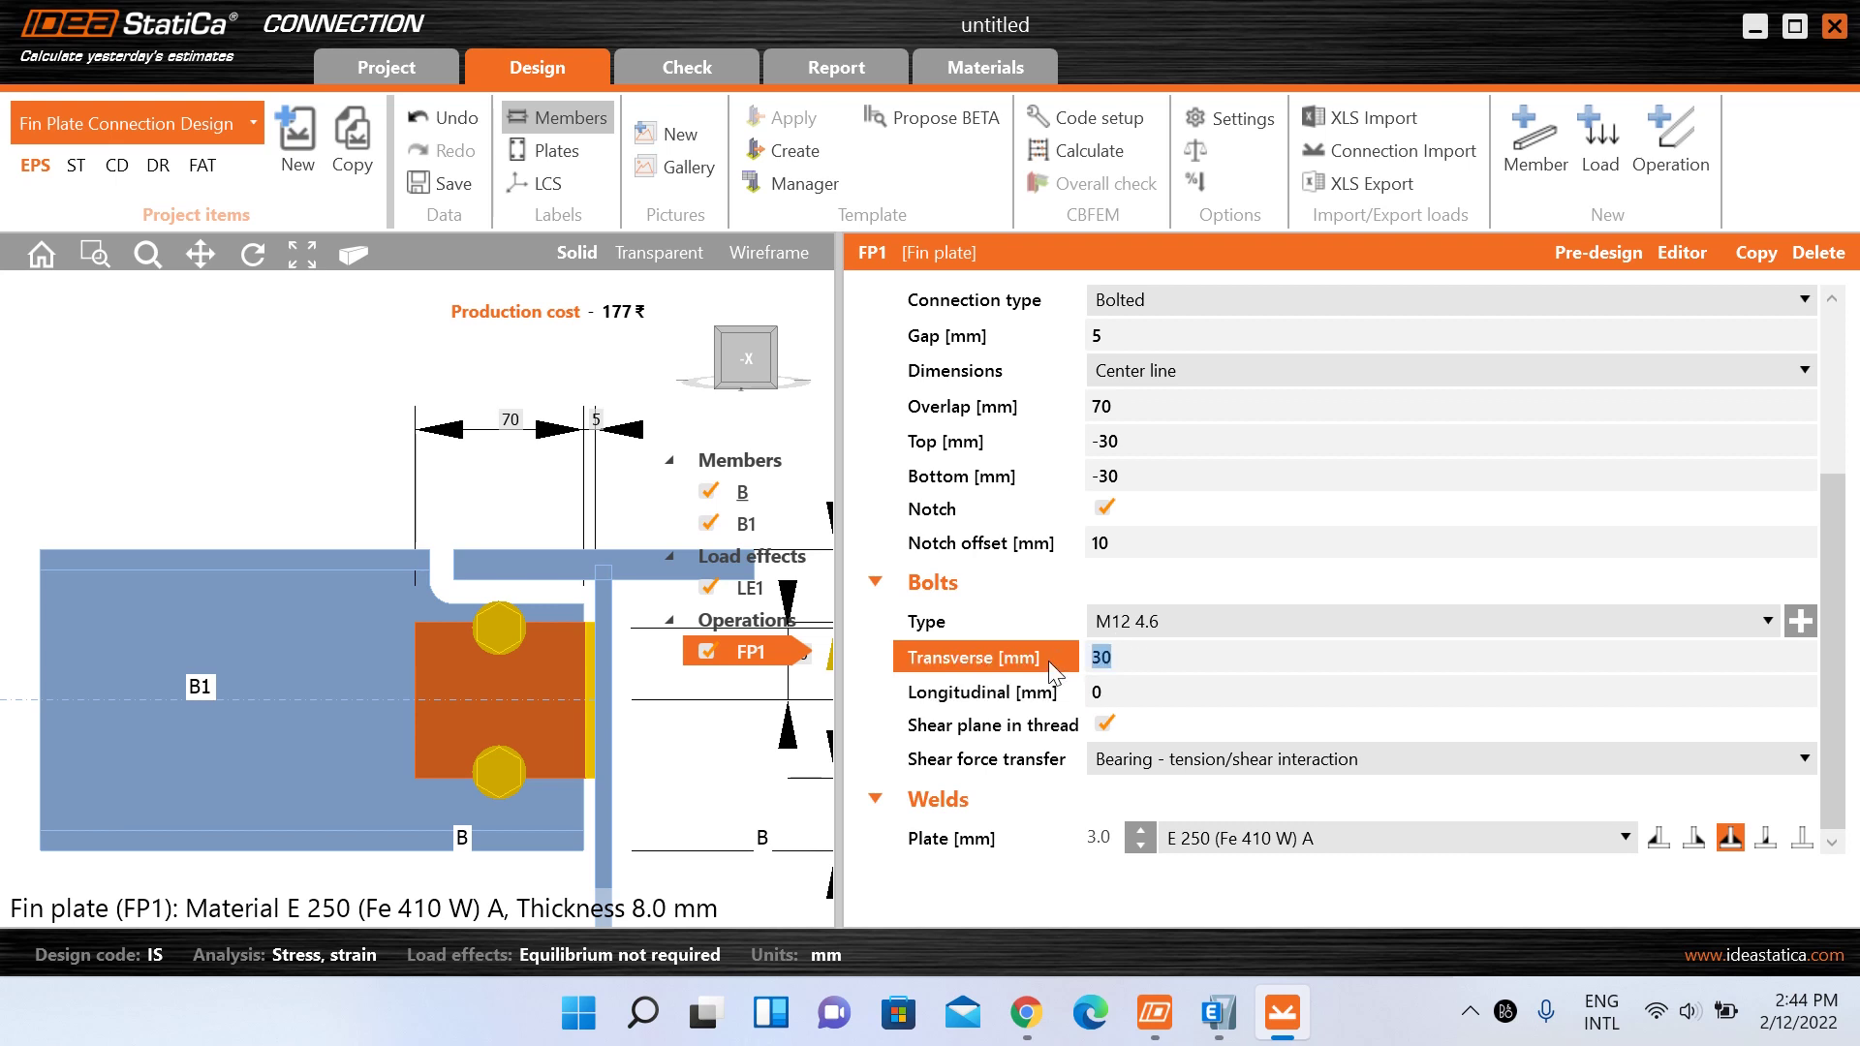
type("20")
left_click(1127, 687)
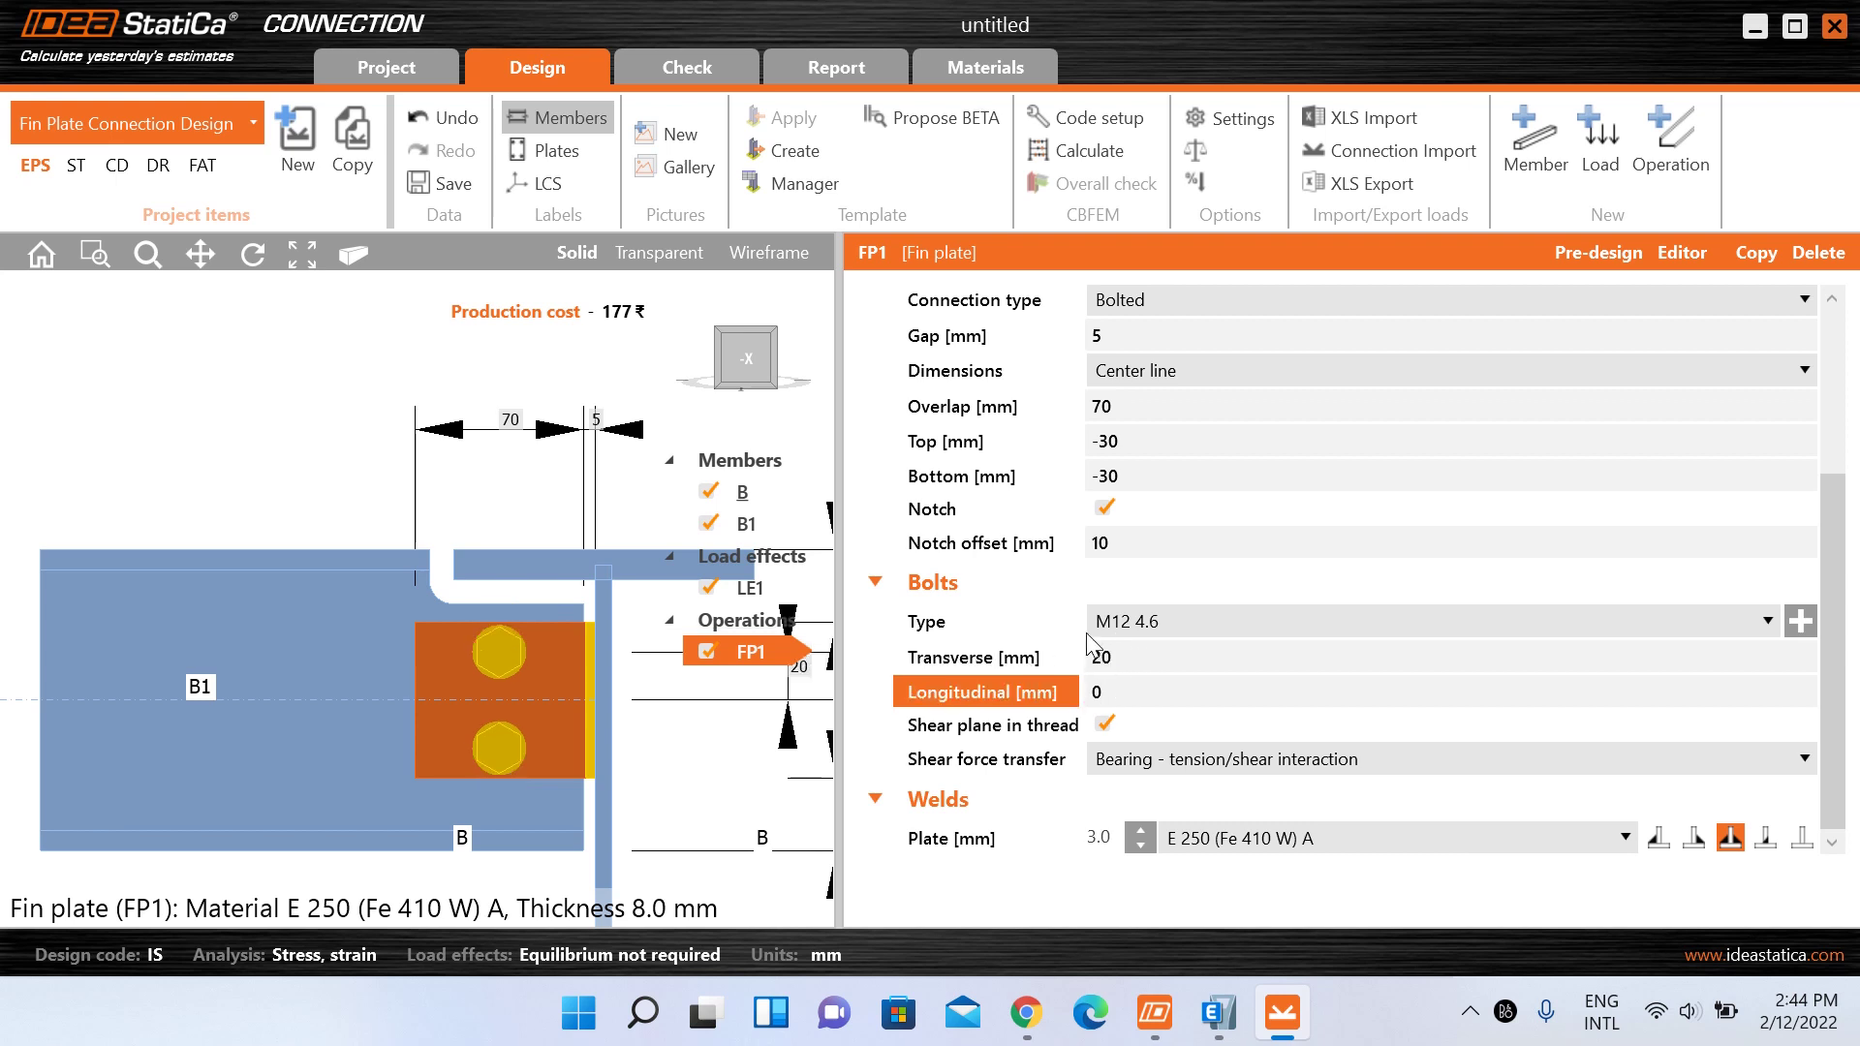
left_click(1119, 658)
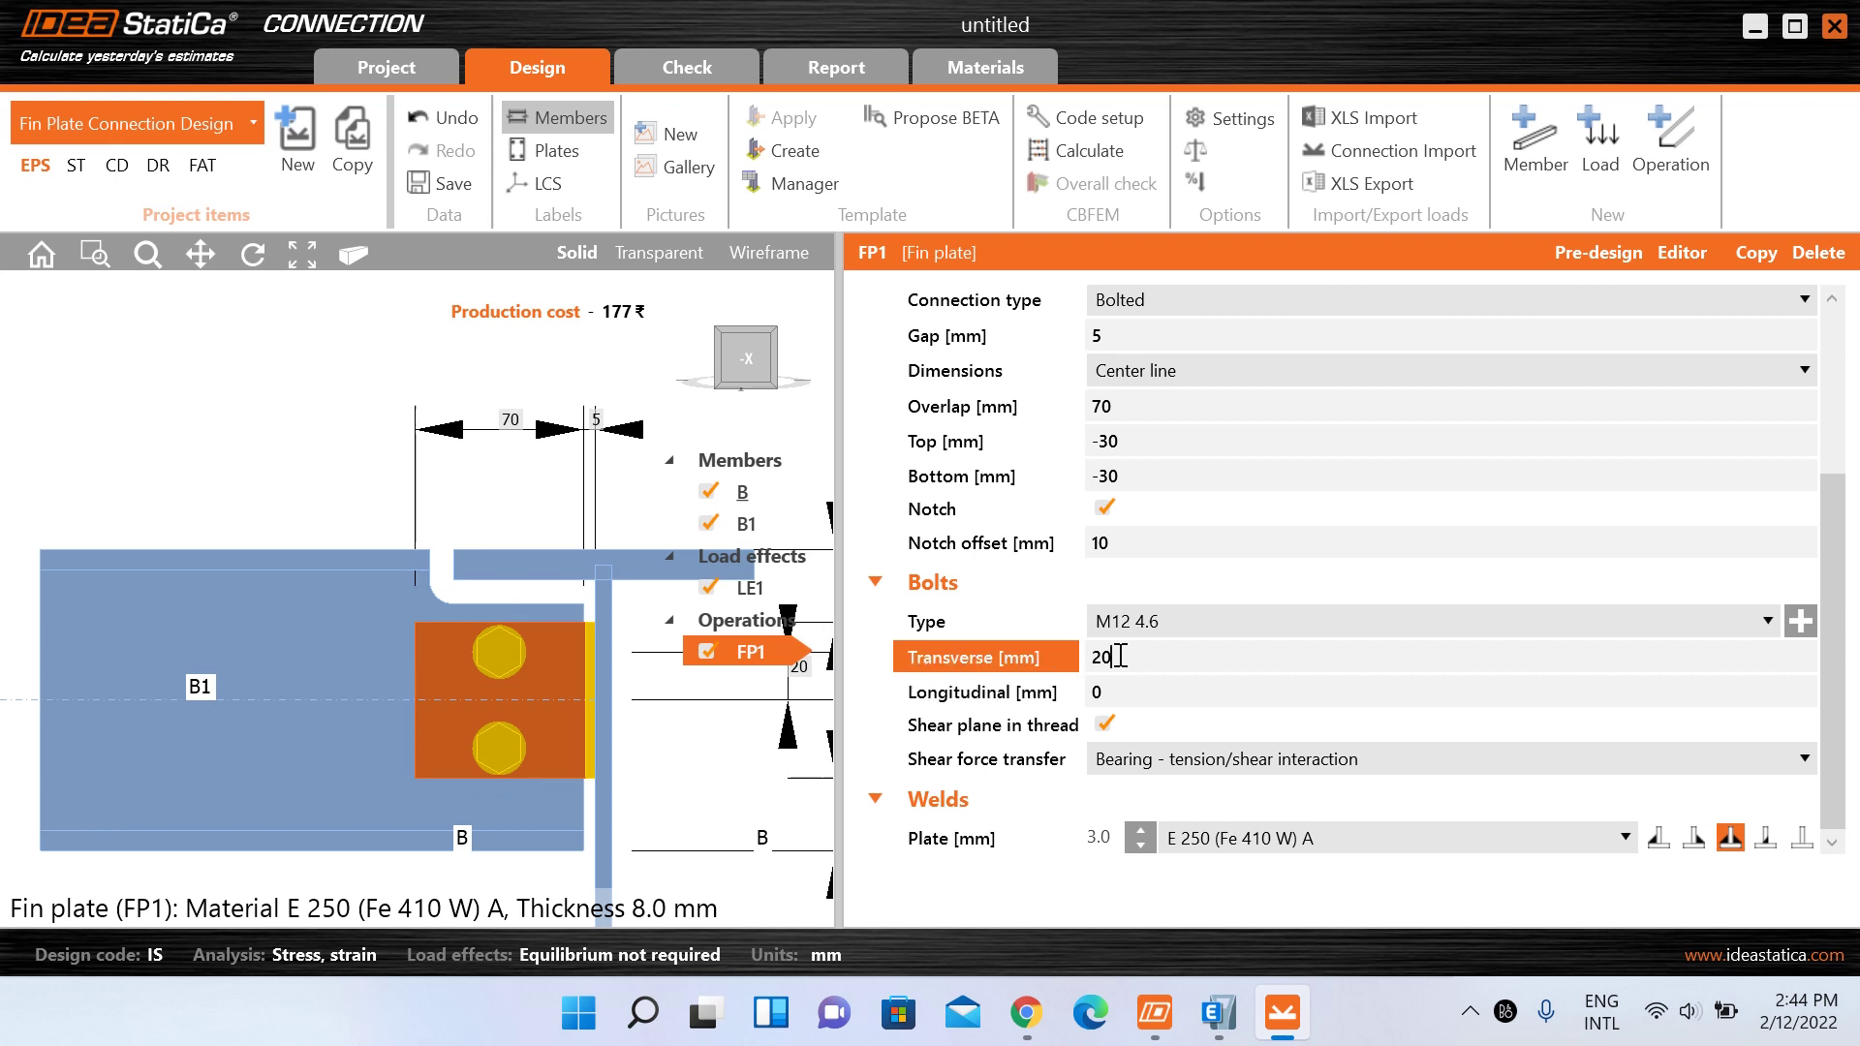
type("15")
left_click(1092, 692)
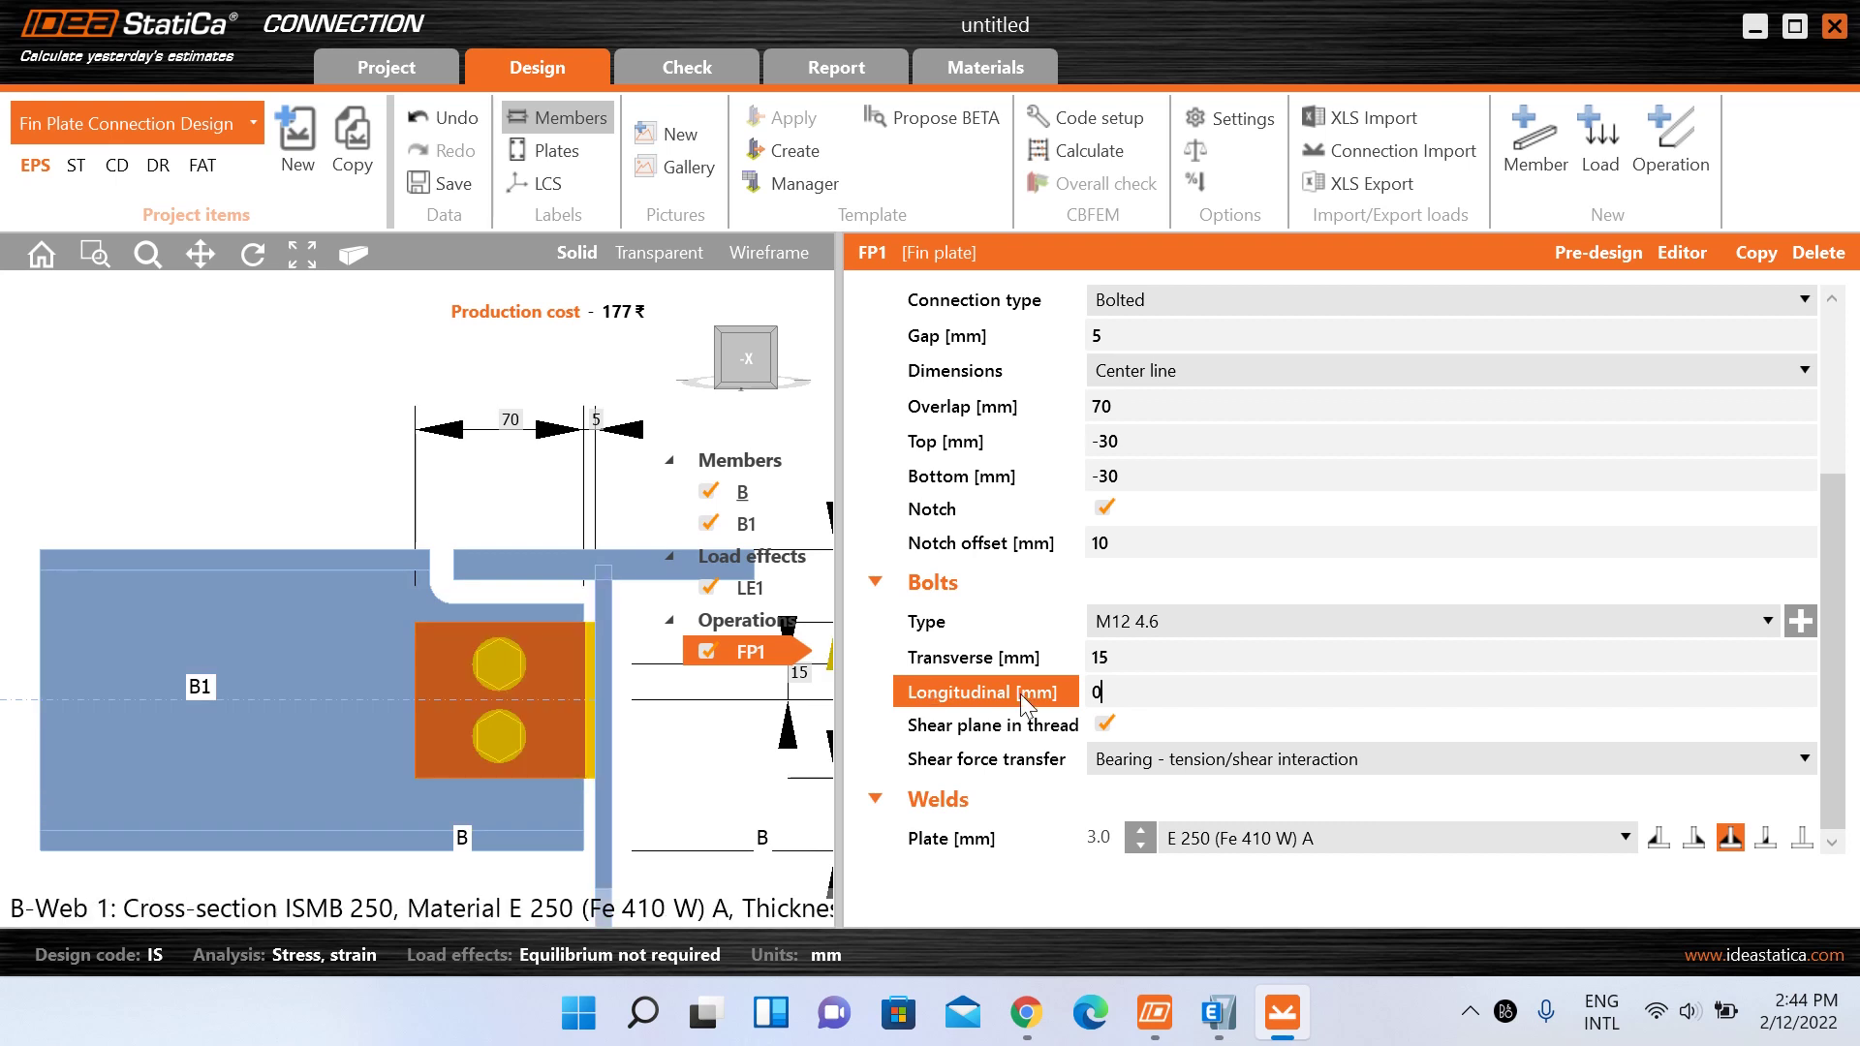
left_click(1230, 759)
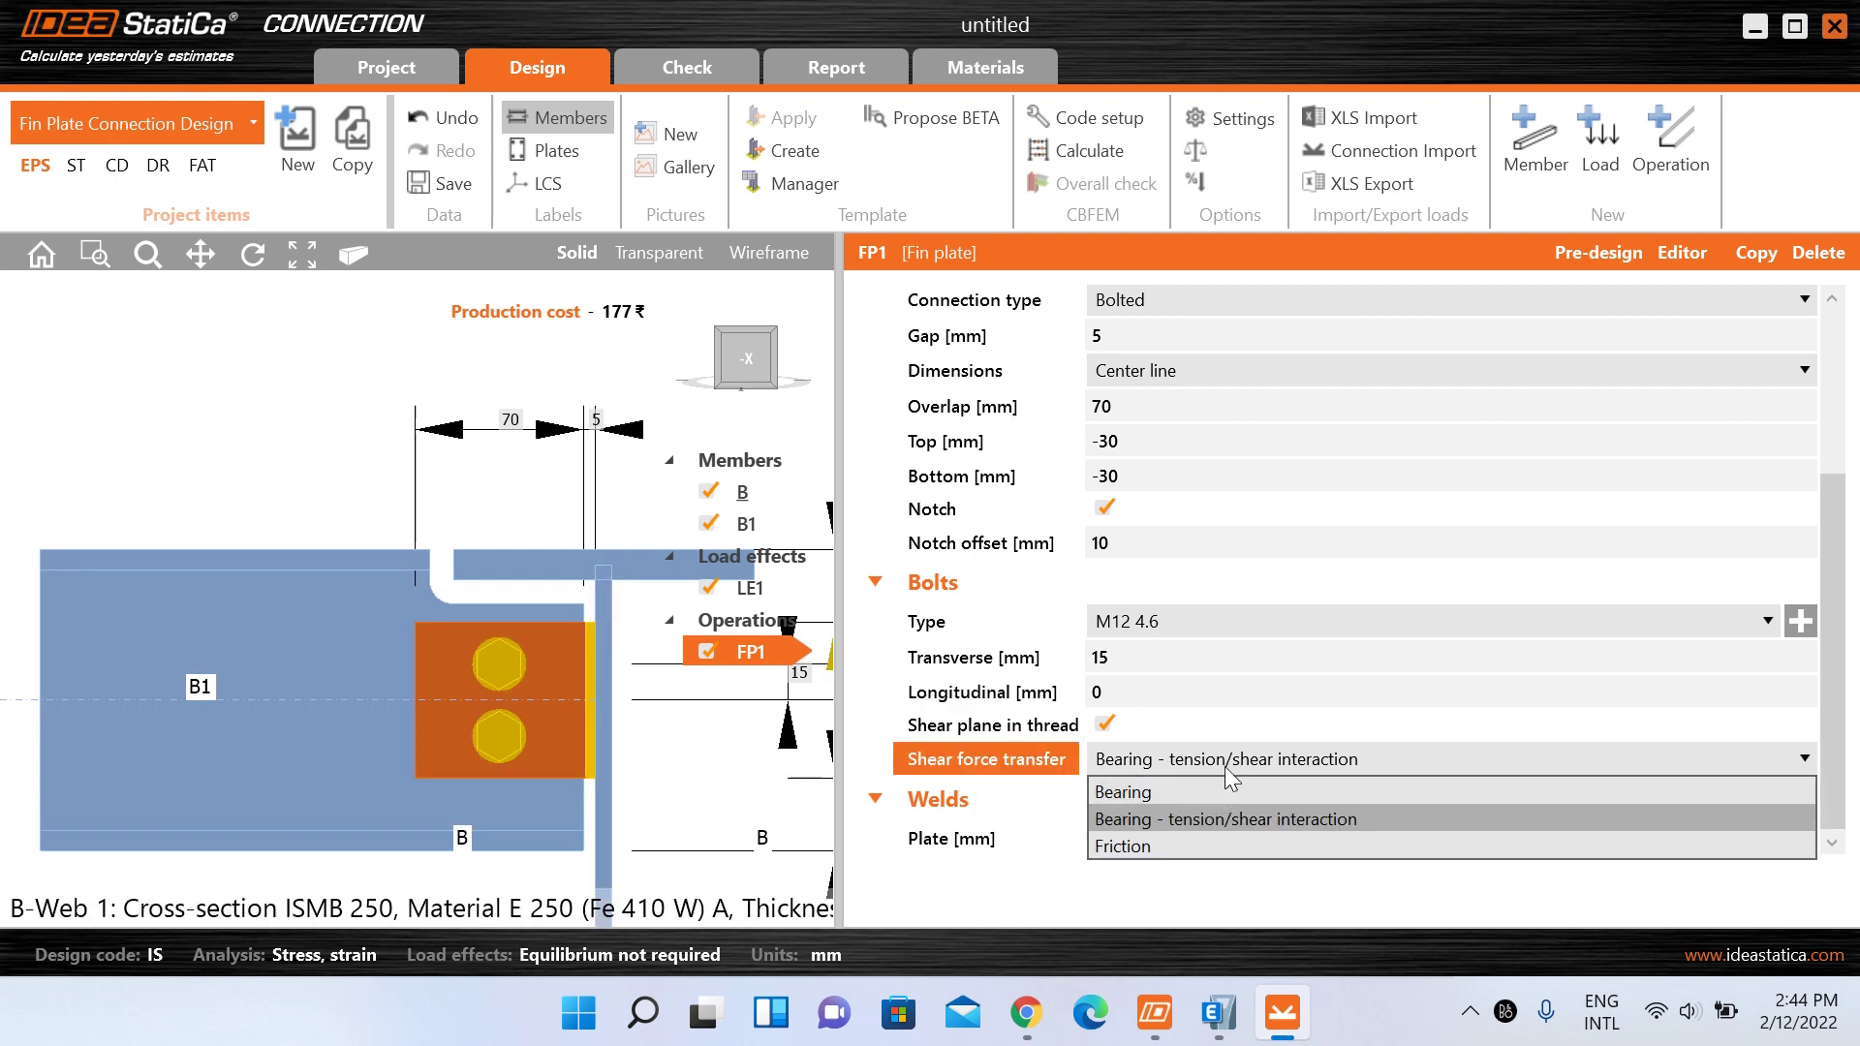
left_click(1226, 819)
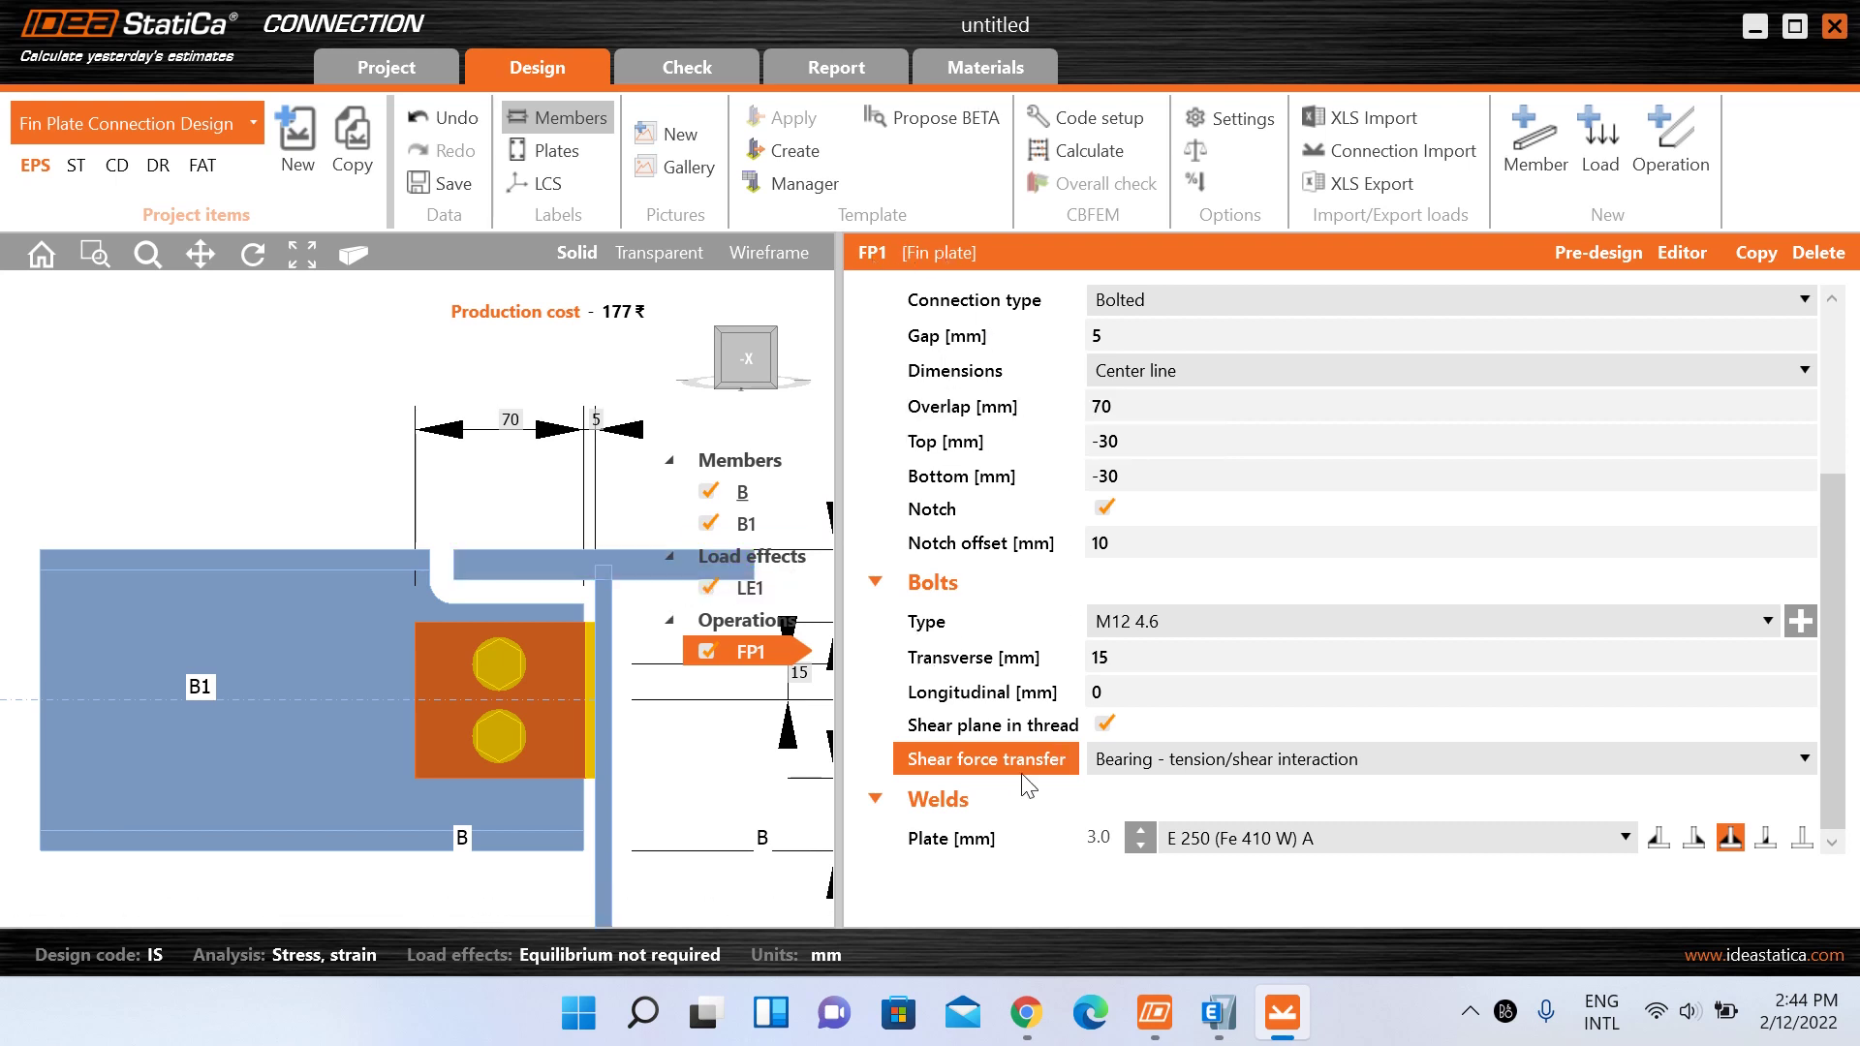
- Set the vertical shear force Vz at the end of member B1 in load effect LE1 to -18.1 kN
scroll(407, 576, "down", 4)
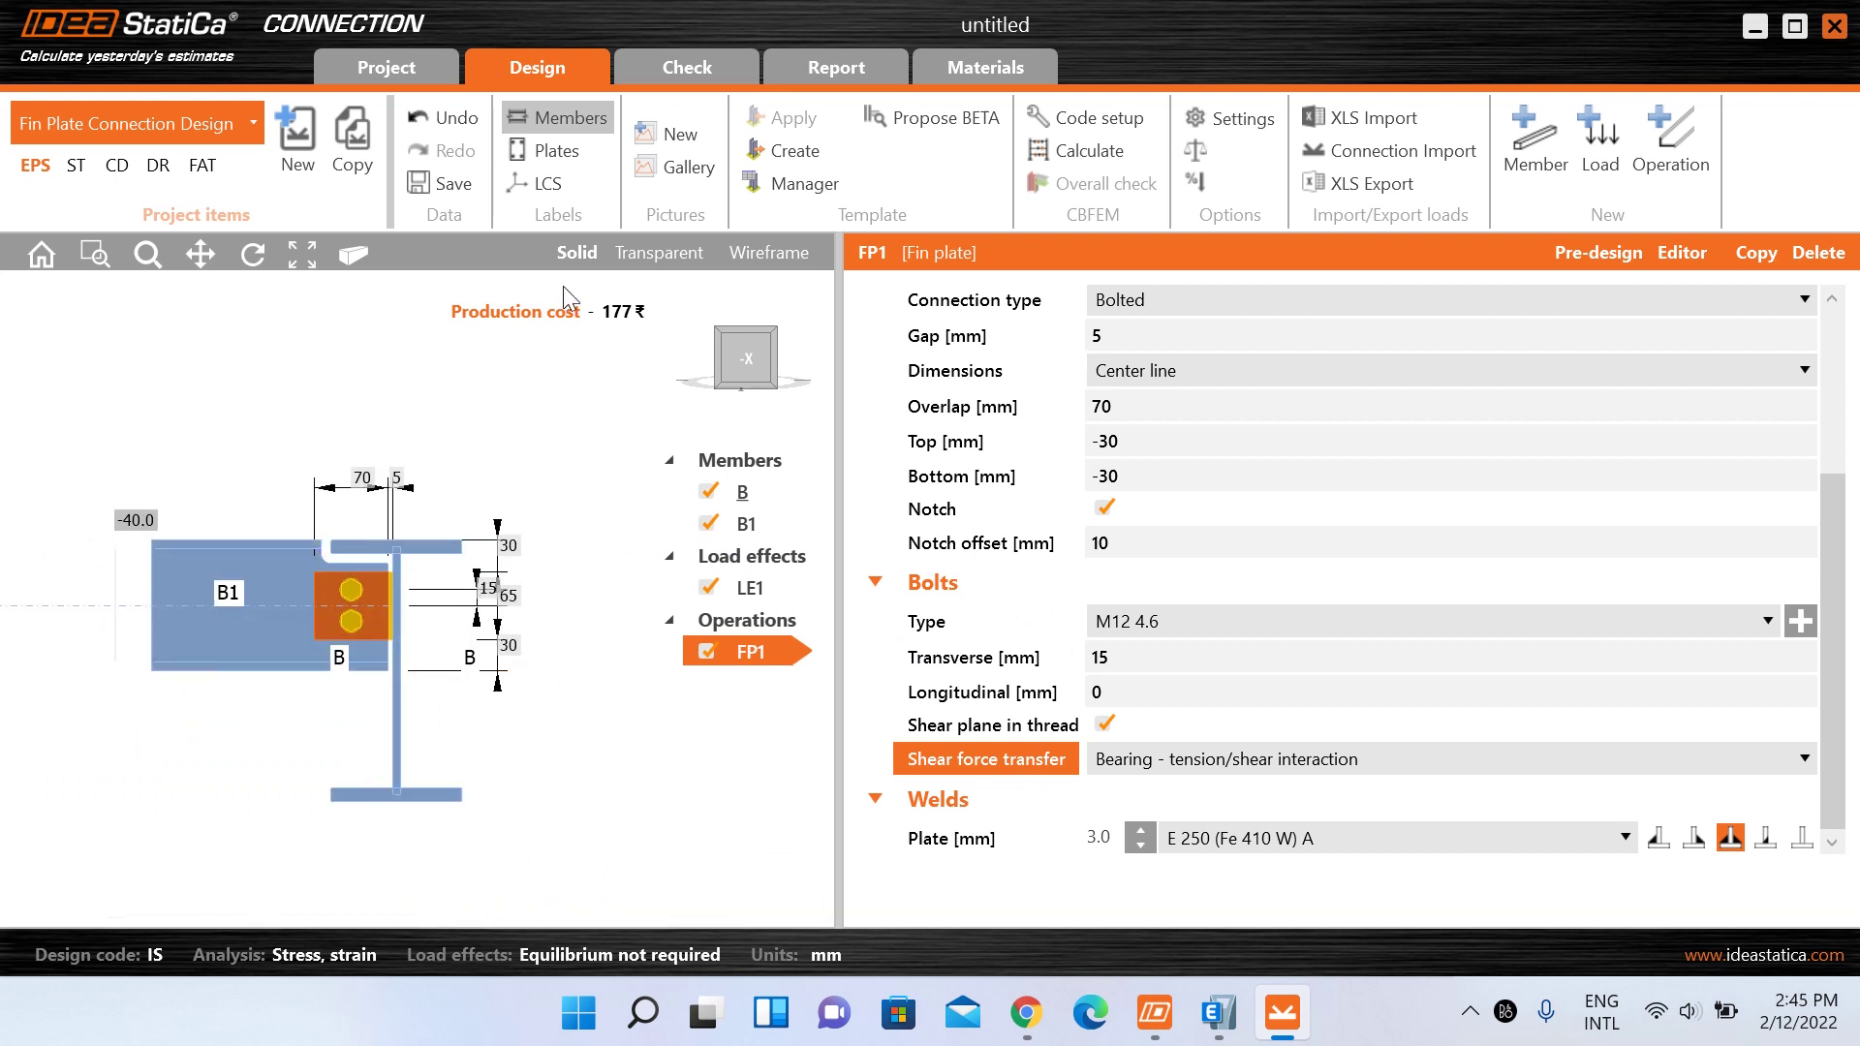
left_click(765, 366)
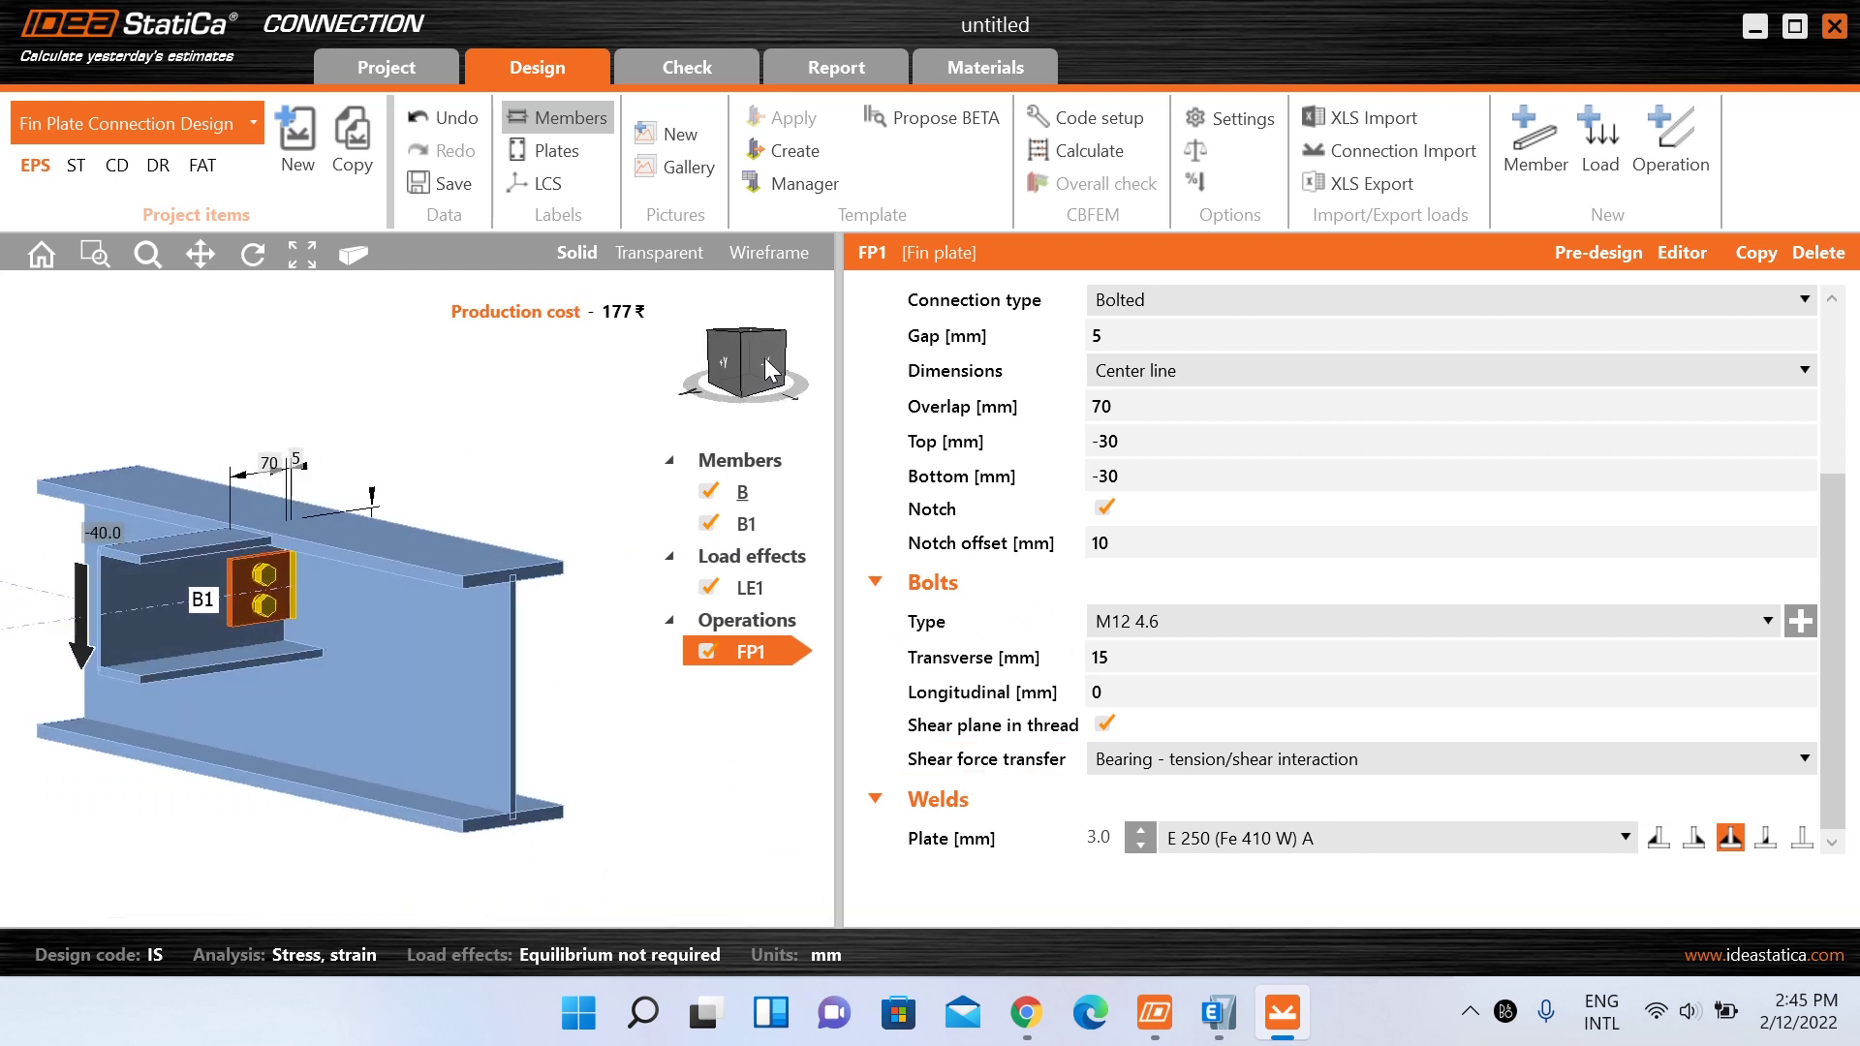
left_click(766, 366)
left_click(764, 371)
left_click(760, 376)
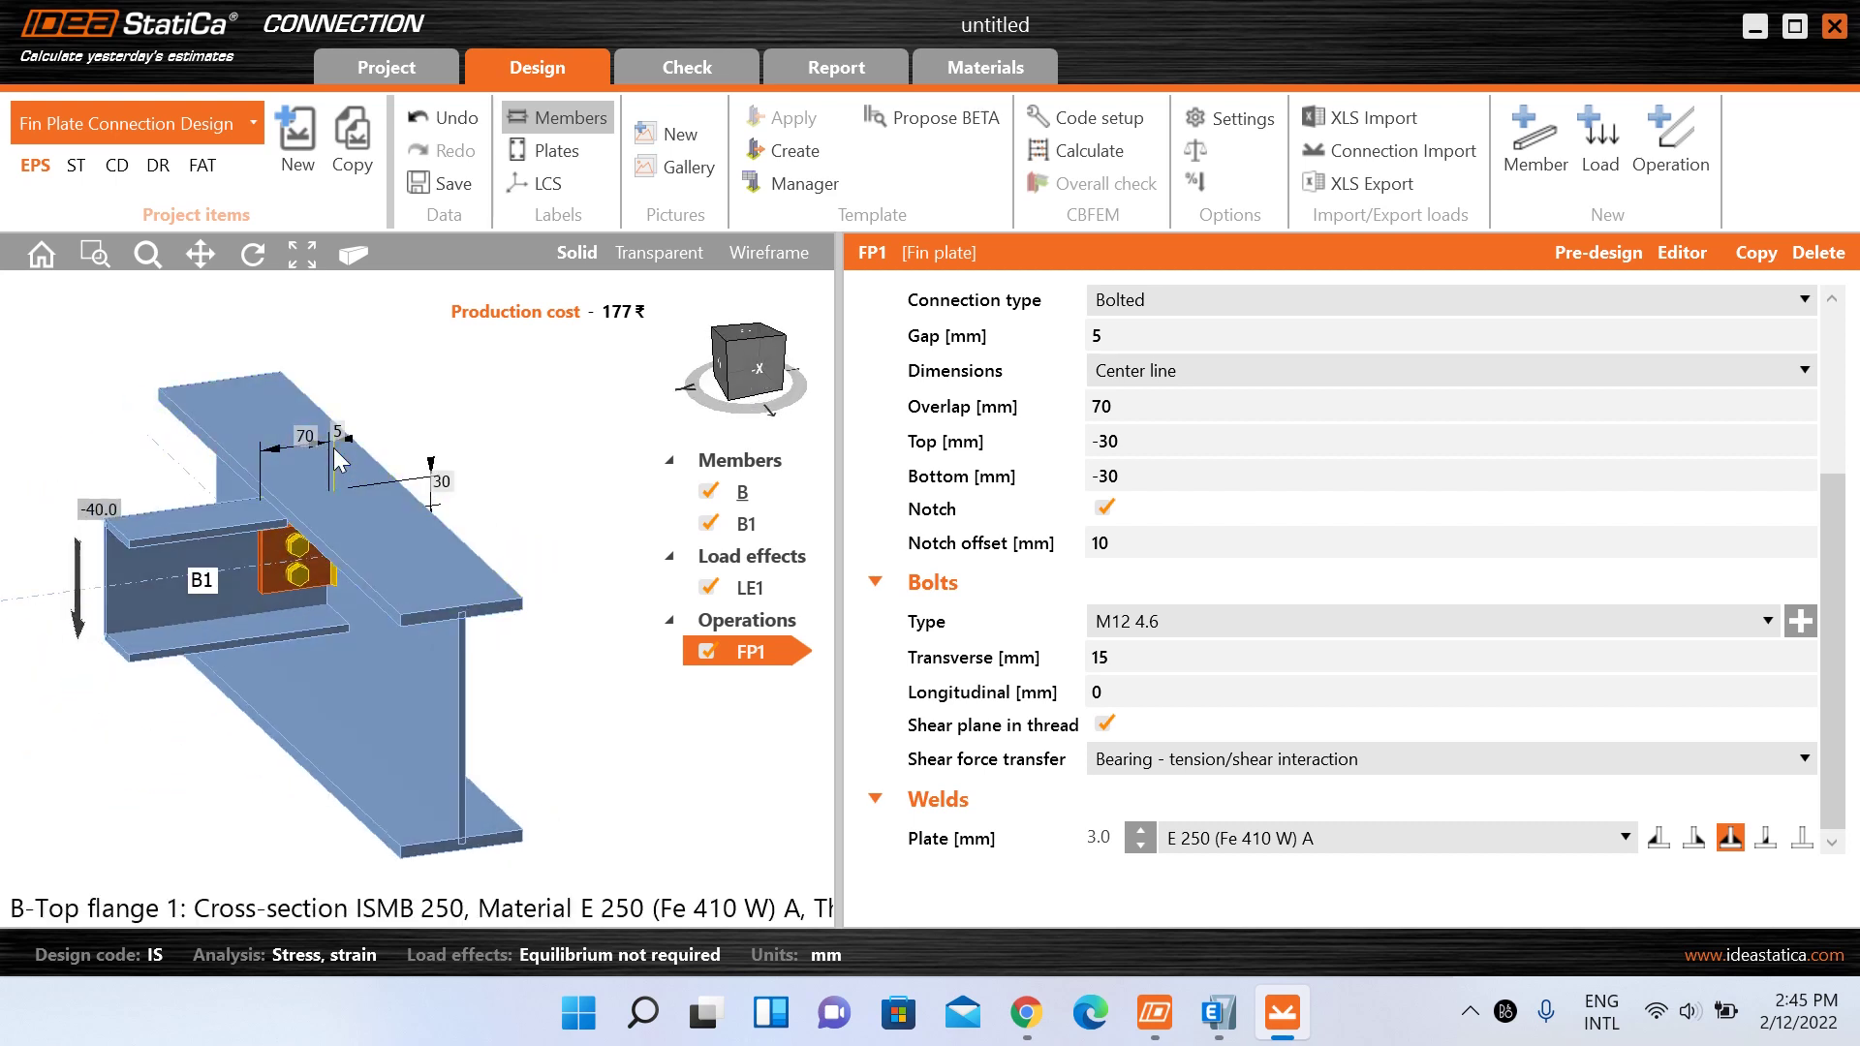
left_click(781, 578)
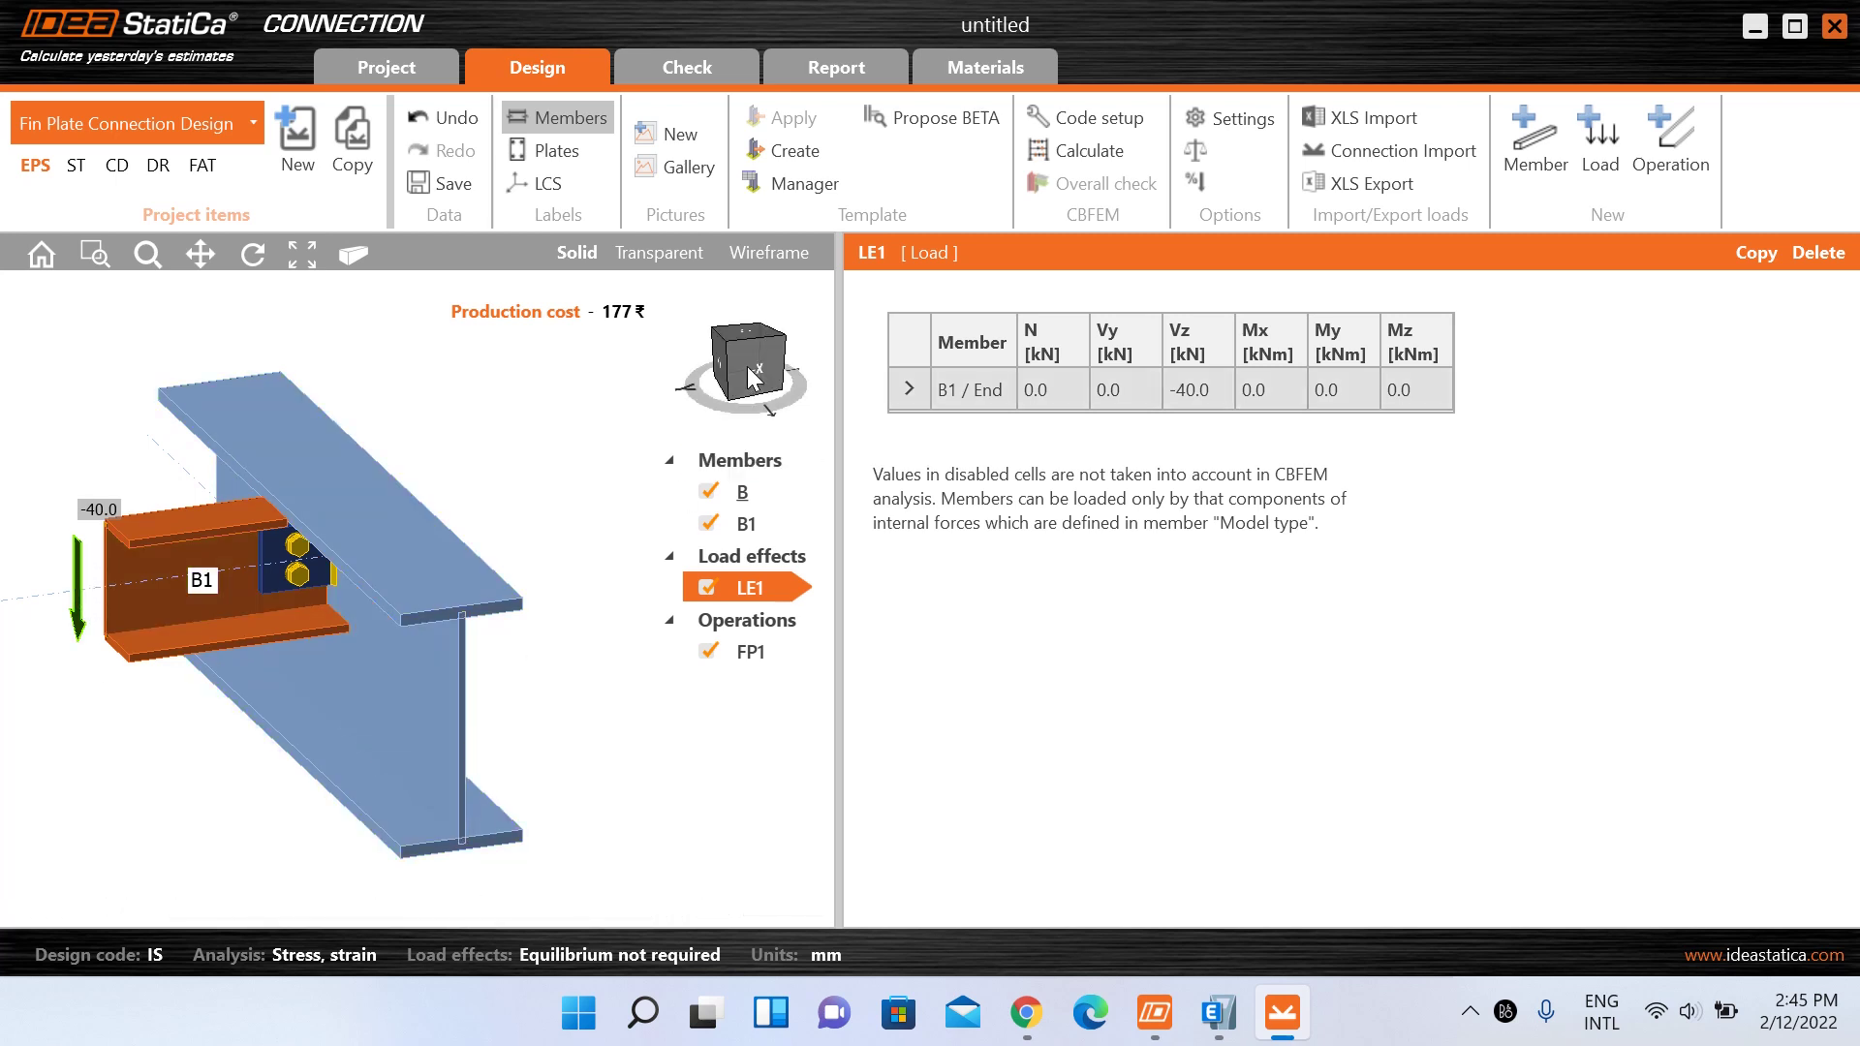
mouse_move(753, 378)
left_mouse_down()
mouse_move(827, 364)
mouse_move(754, 357)
left_mouse_up()
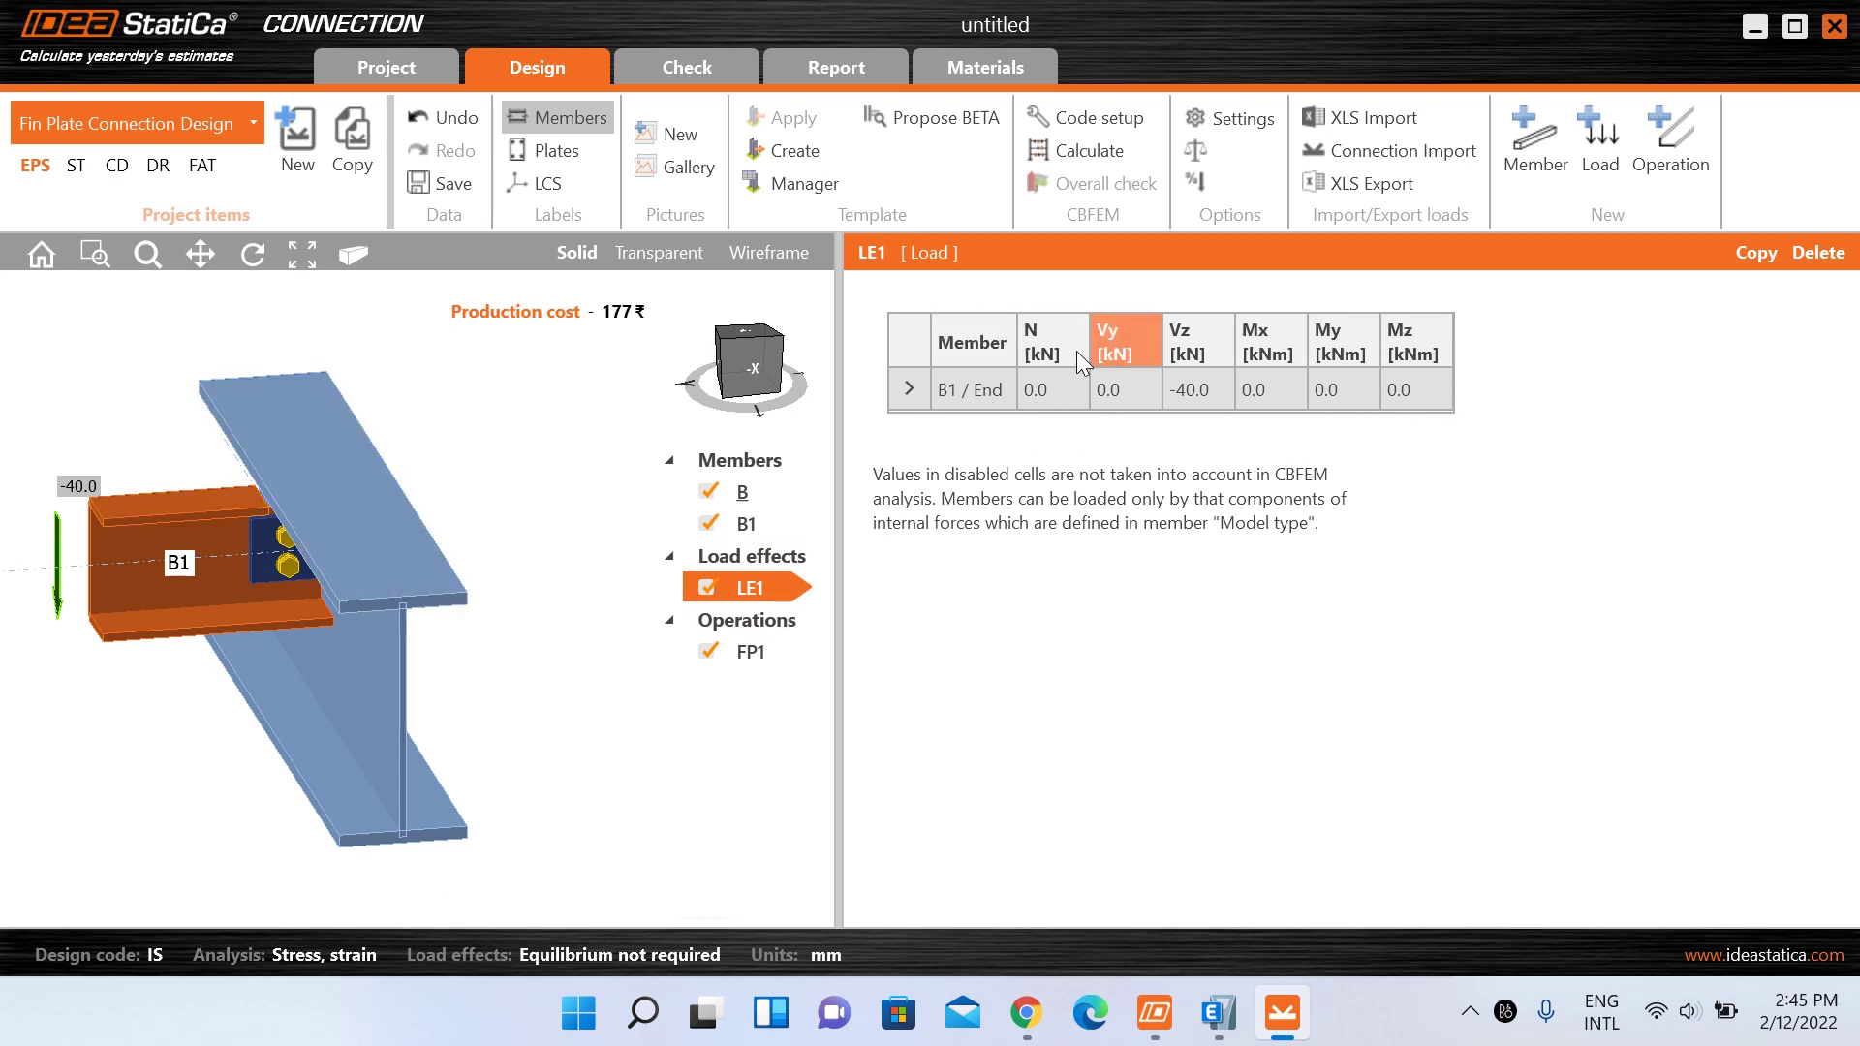
left_click(1201, 386)
type("-18")
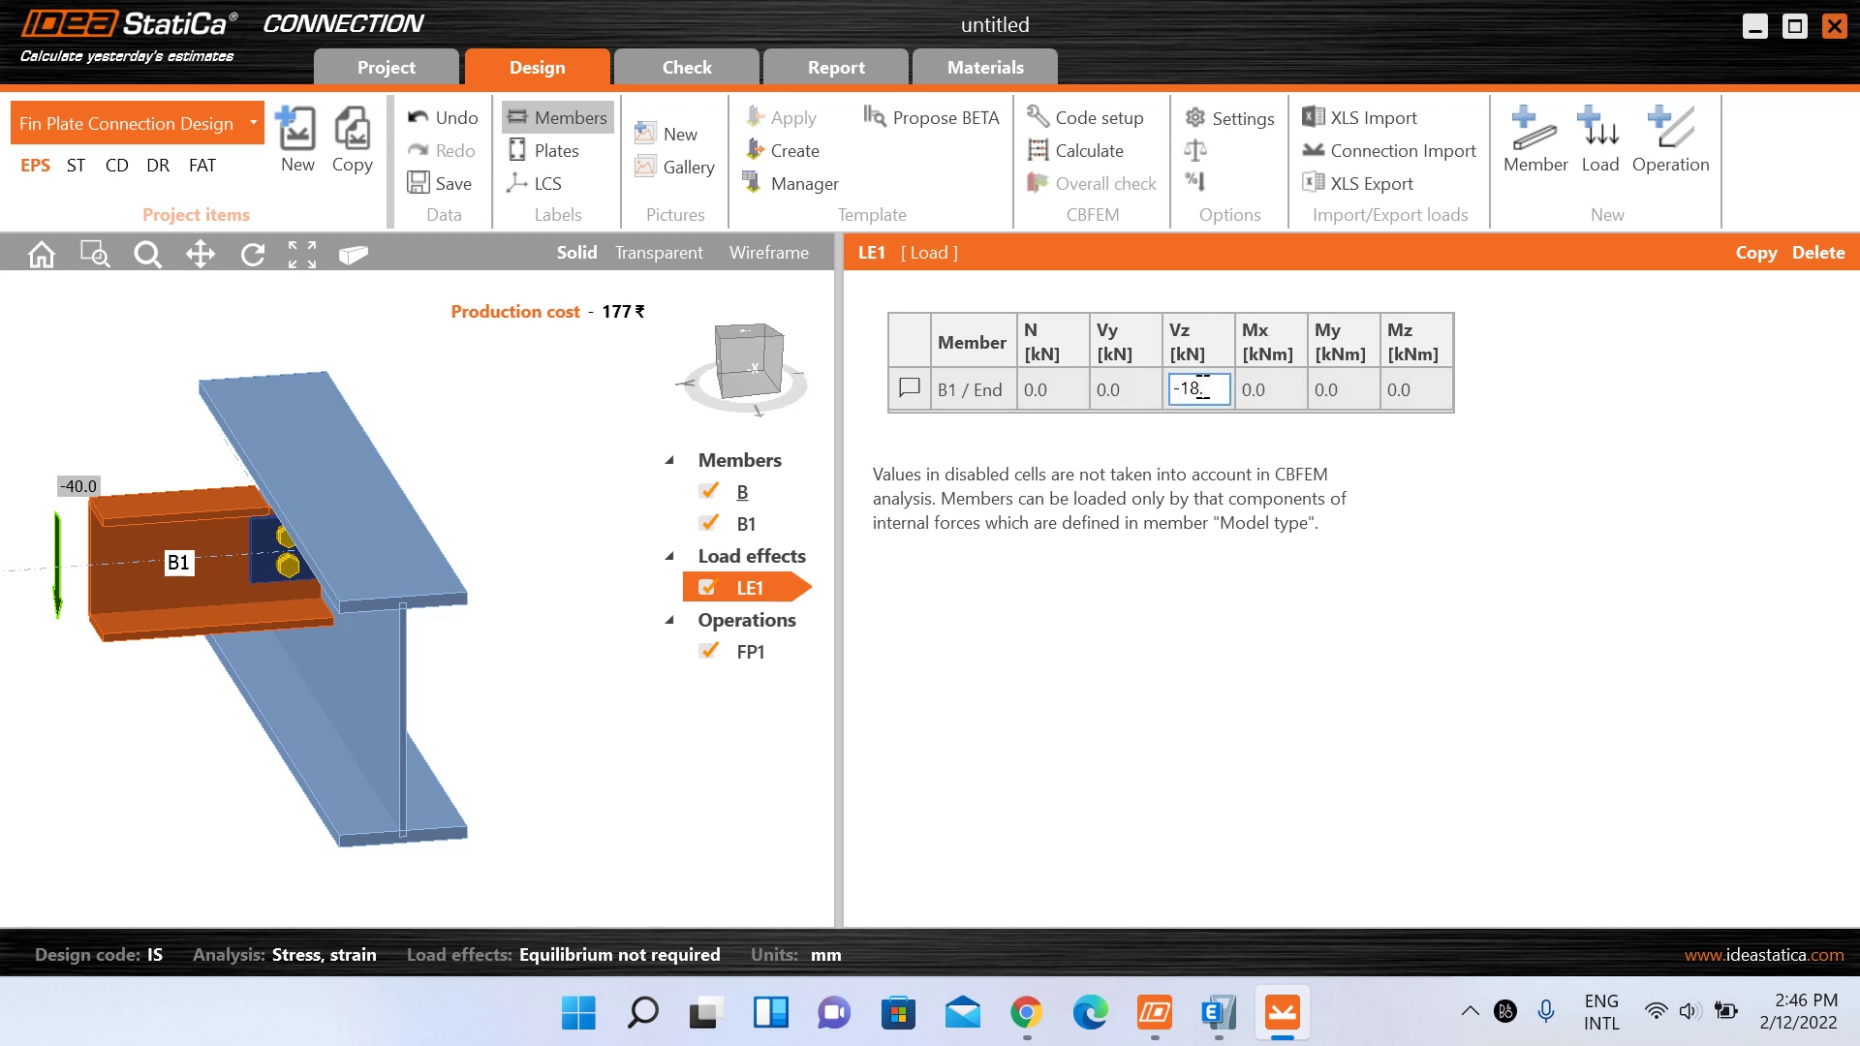
type(".1")
left_click(1402, 479)
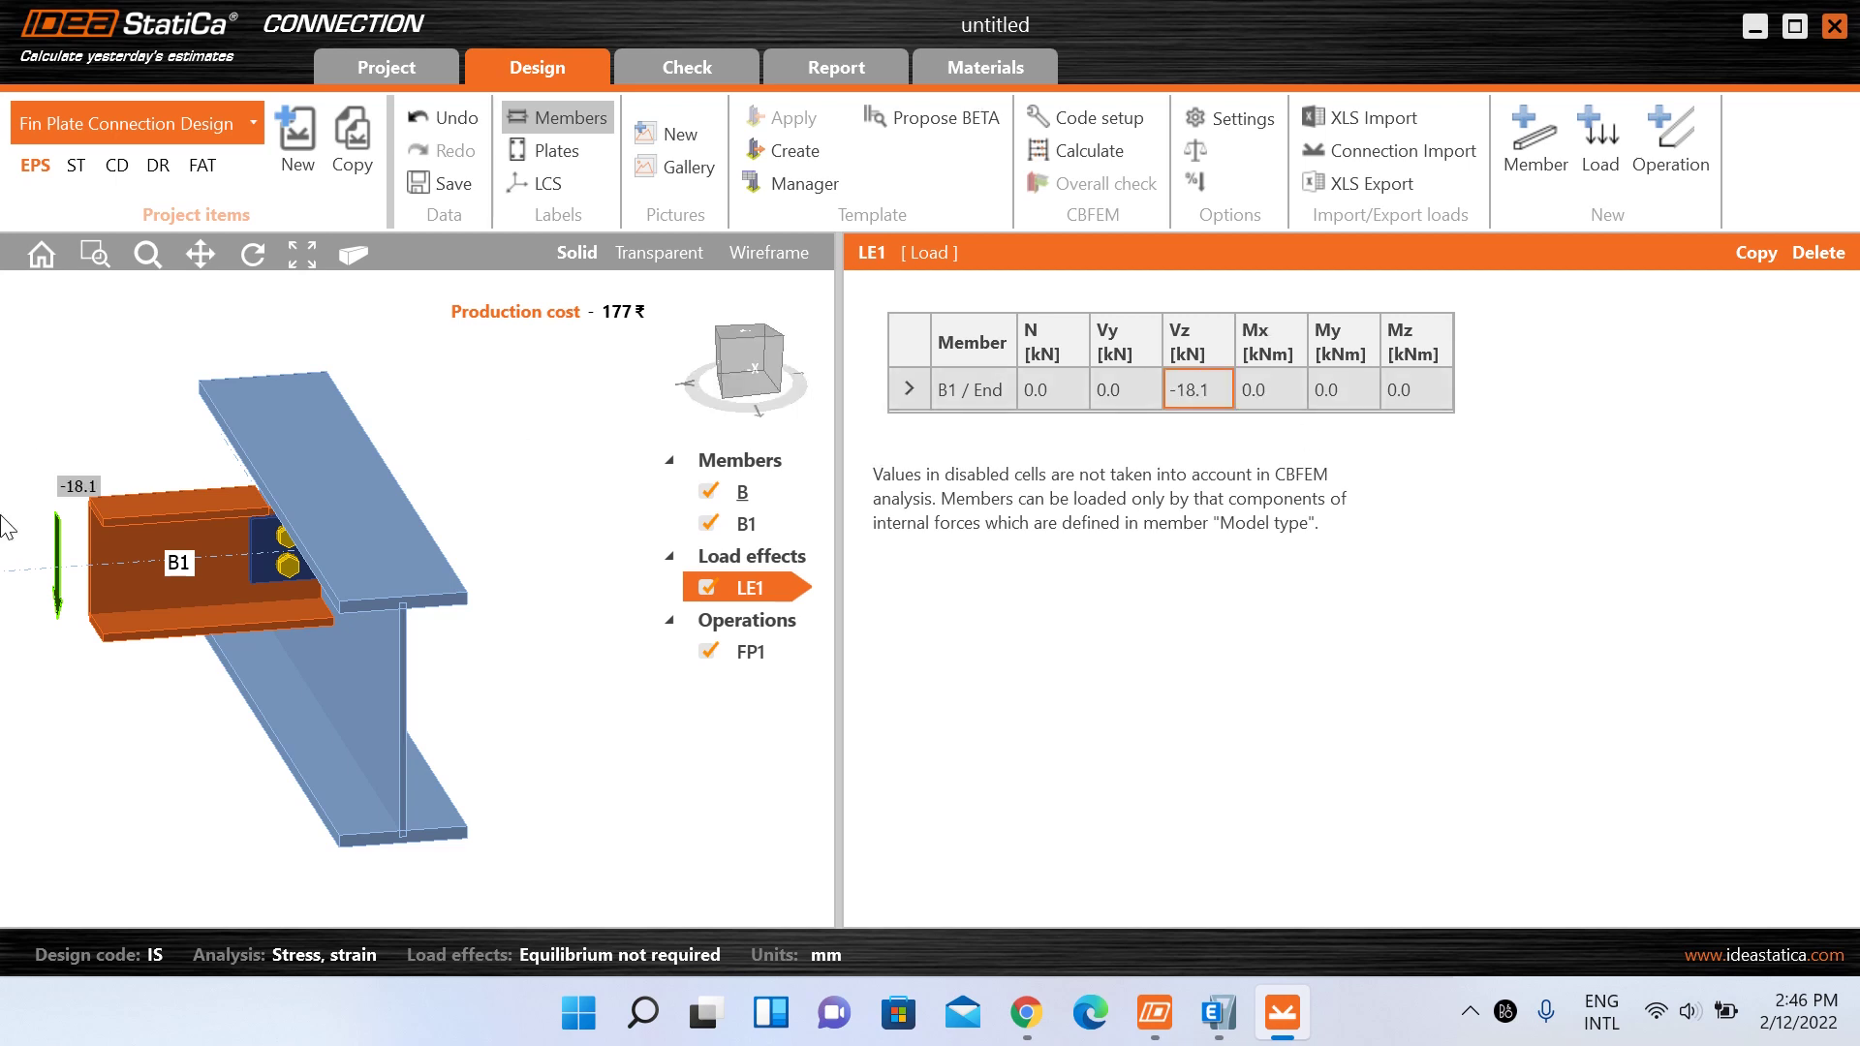
- Calculate the fin plate connection and review the status of its FE analysis for load LE1
scroll(56, 496, "up", 1)
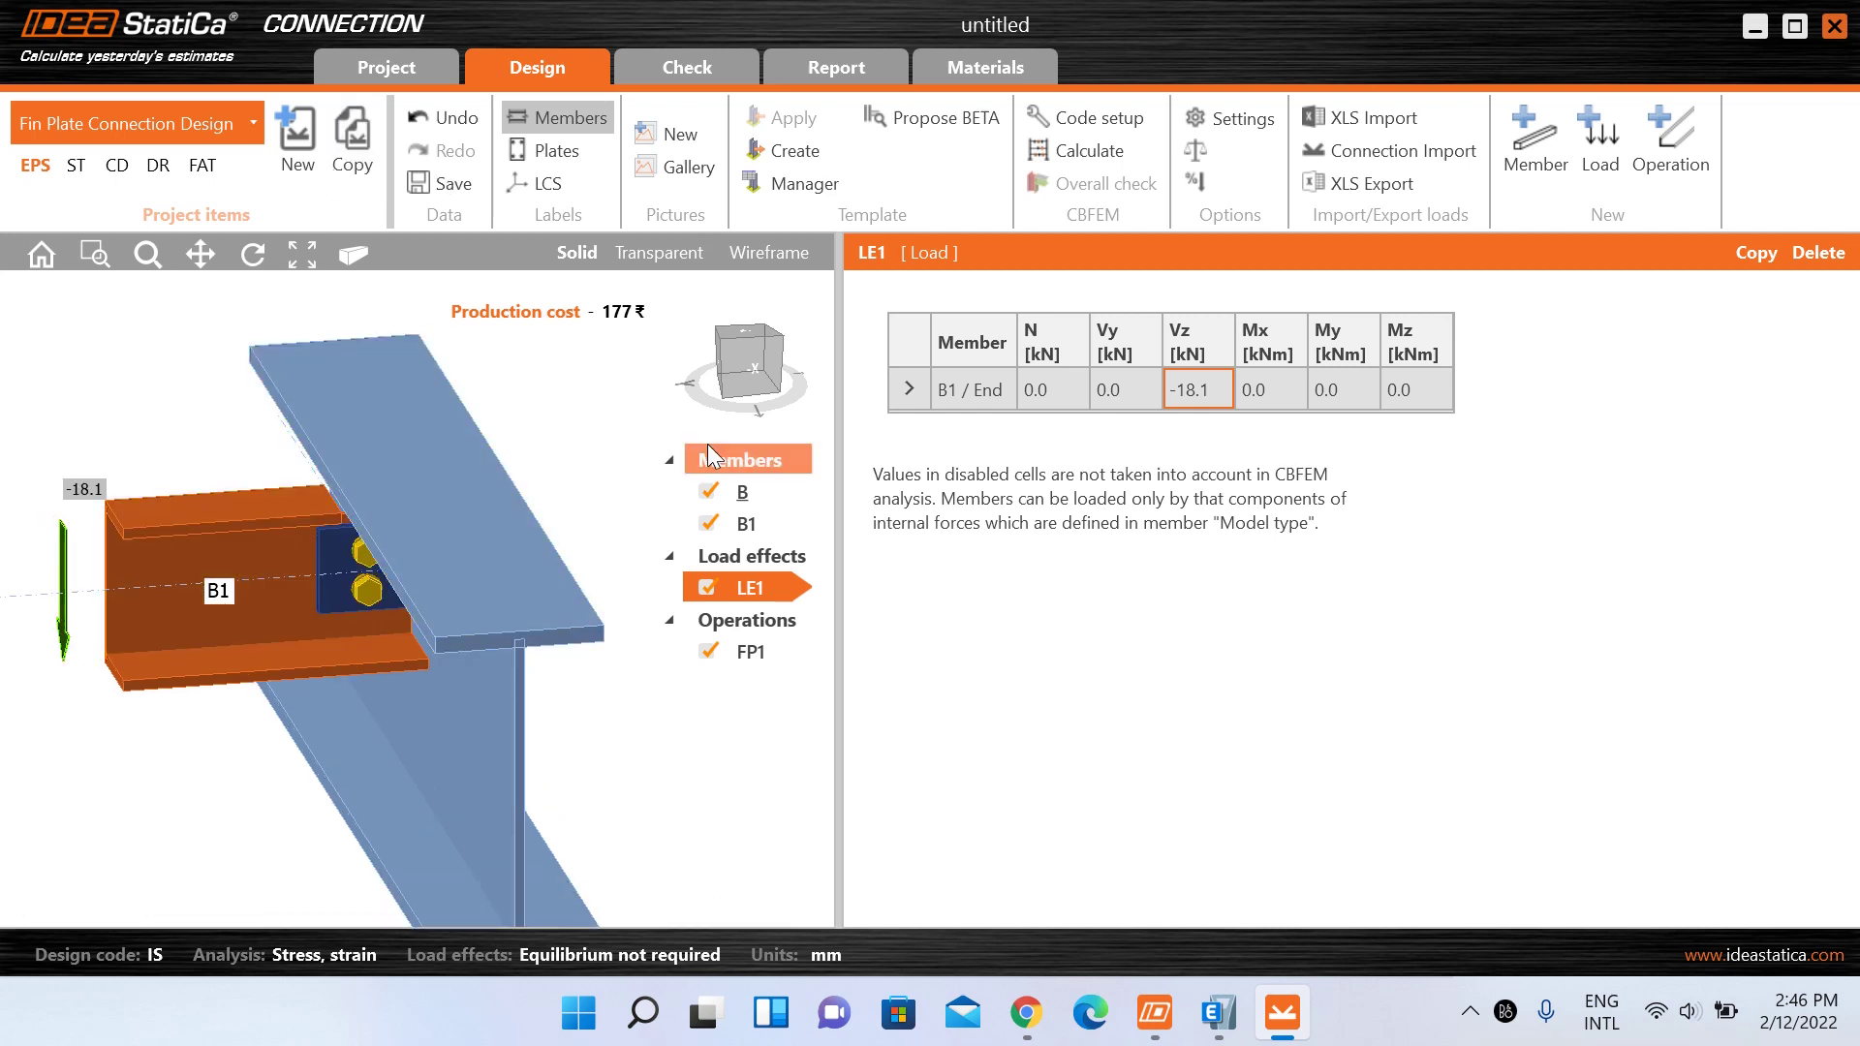
left_click(743, 386)
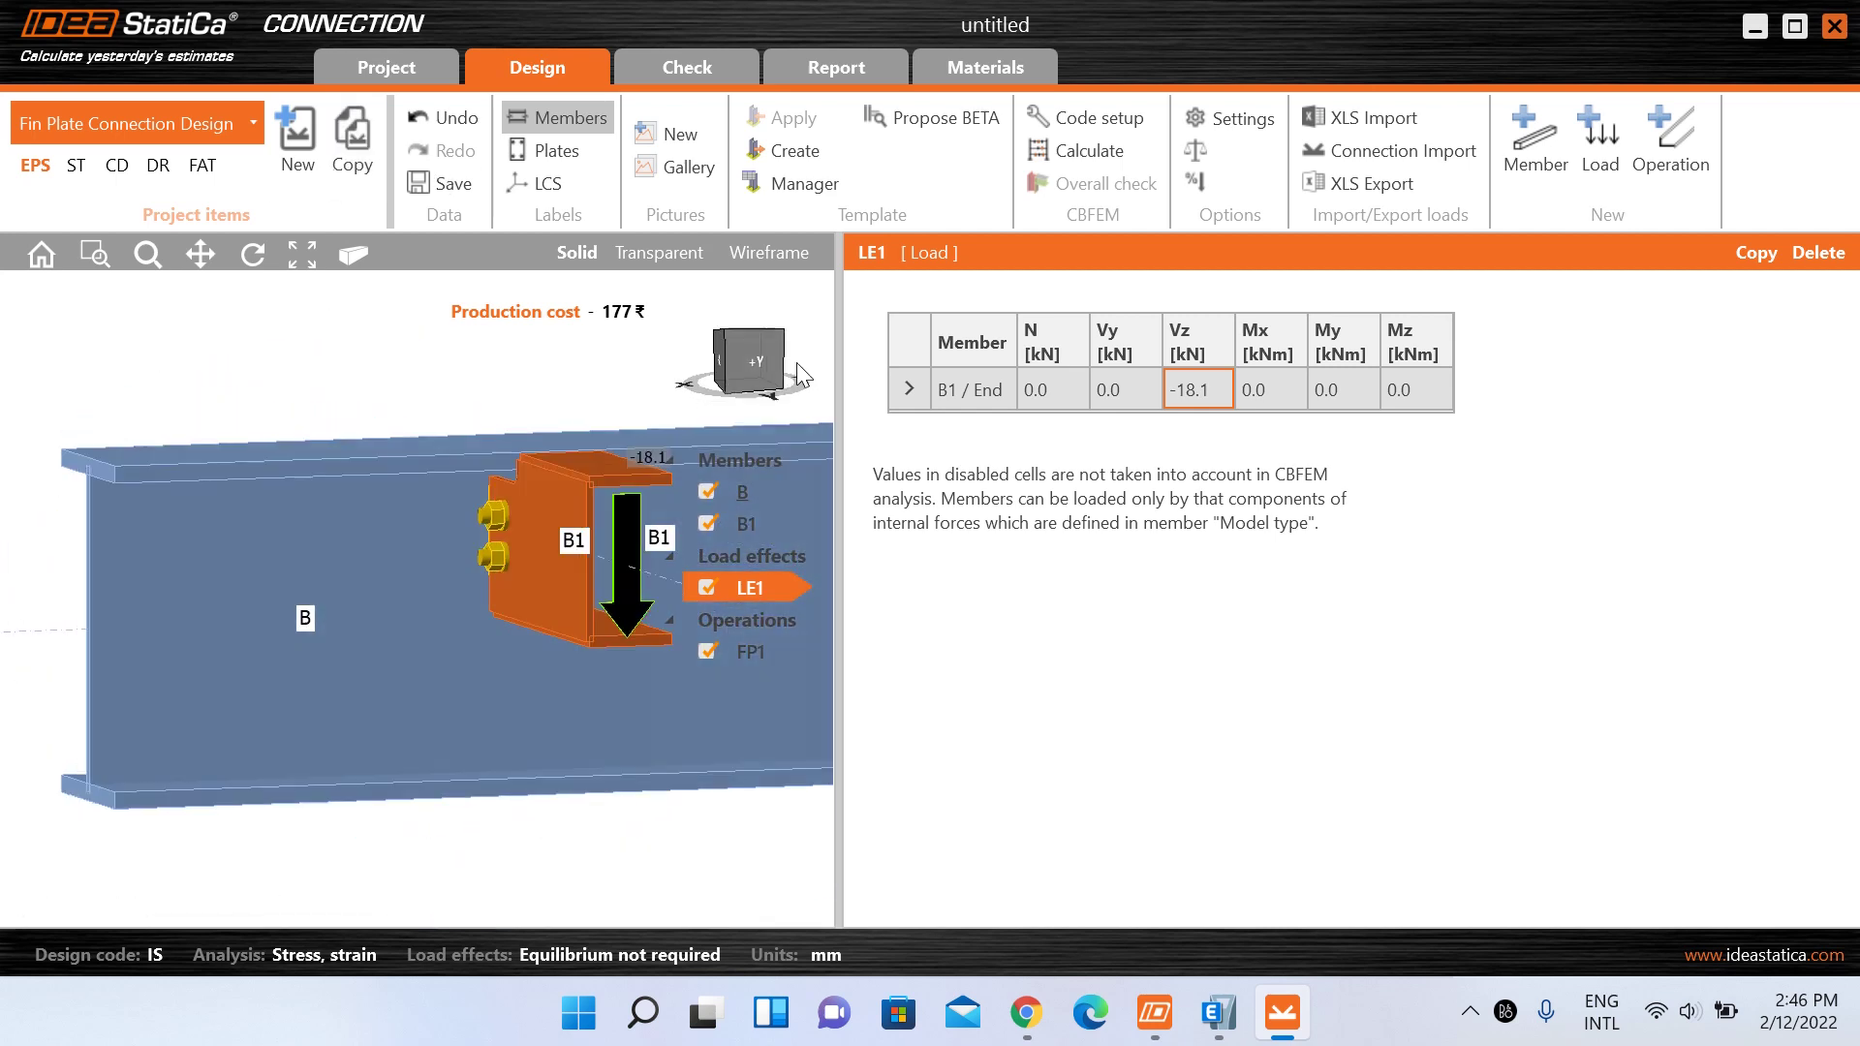
left_click_drag(772, 371, 738, 378)
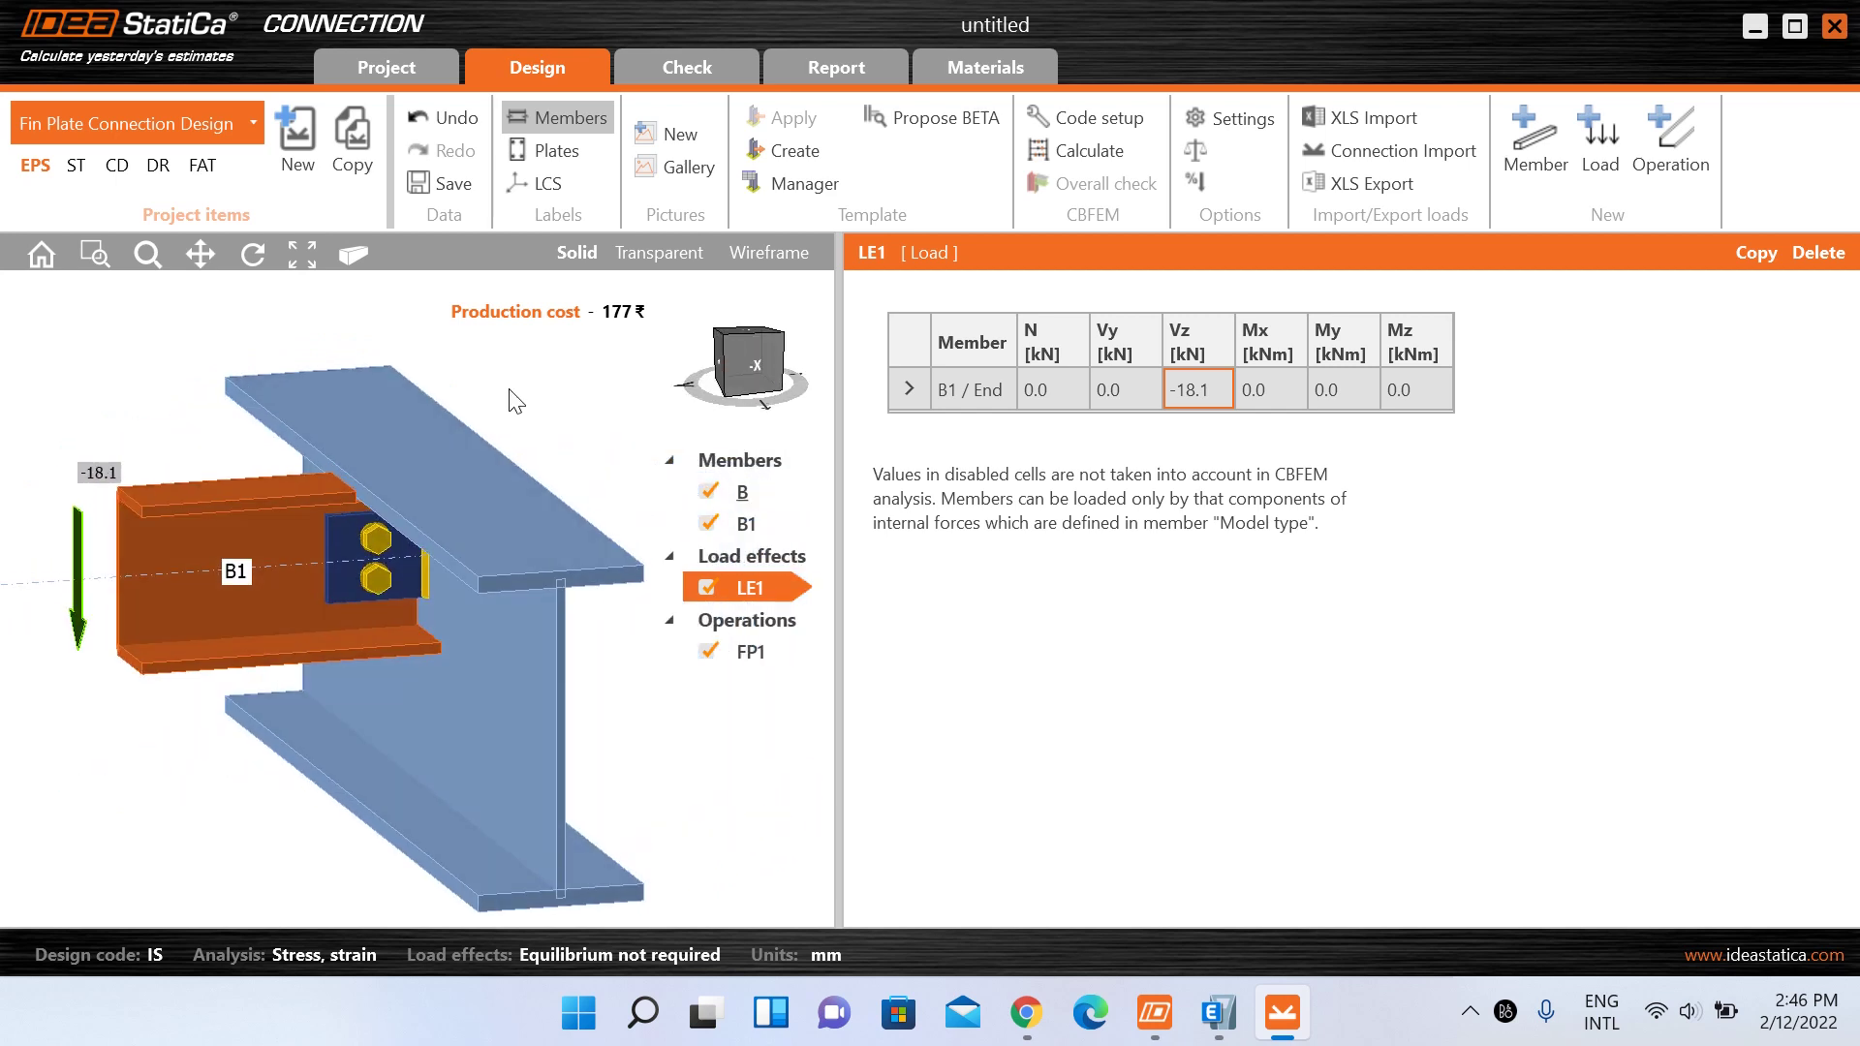
scroll(416, 465, "down", 2)
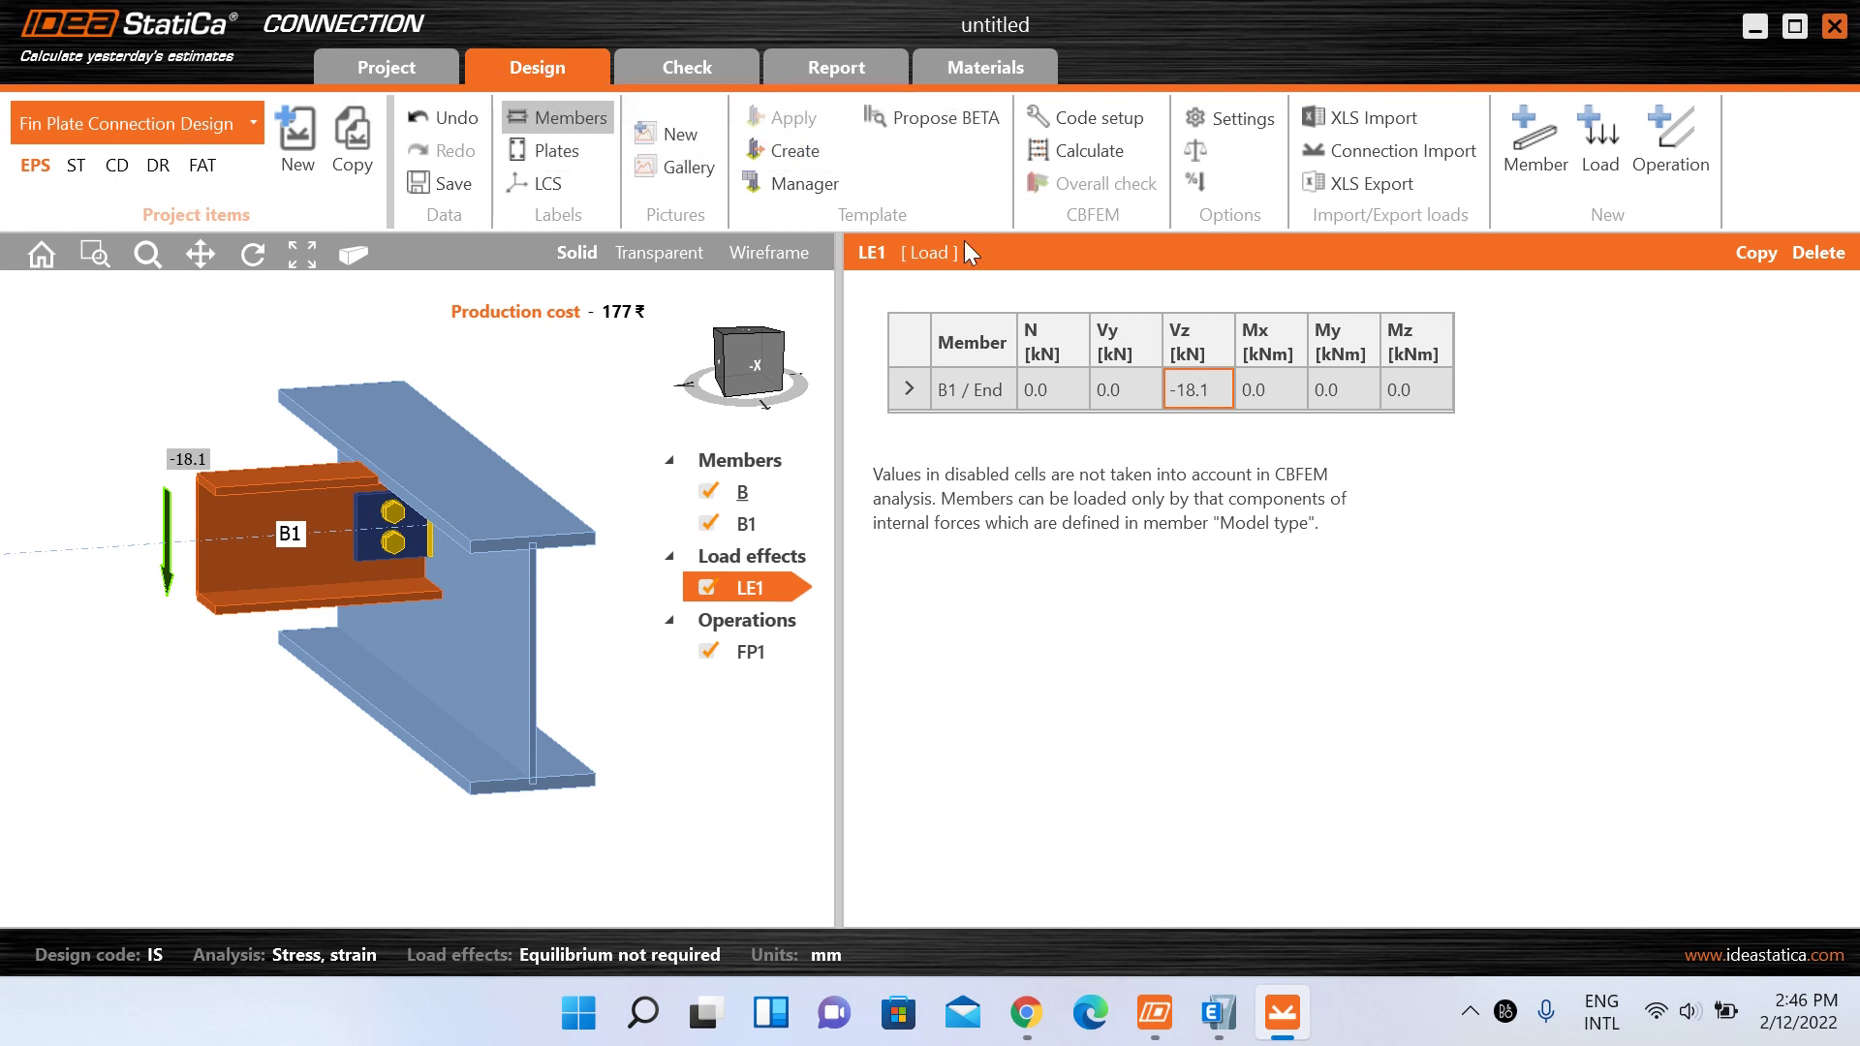
left_click(1074, 151)
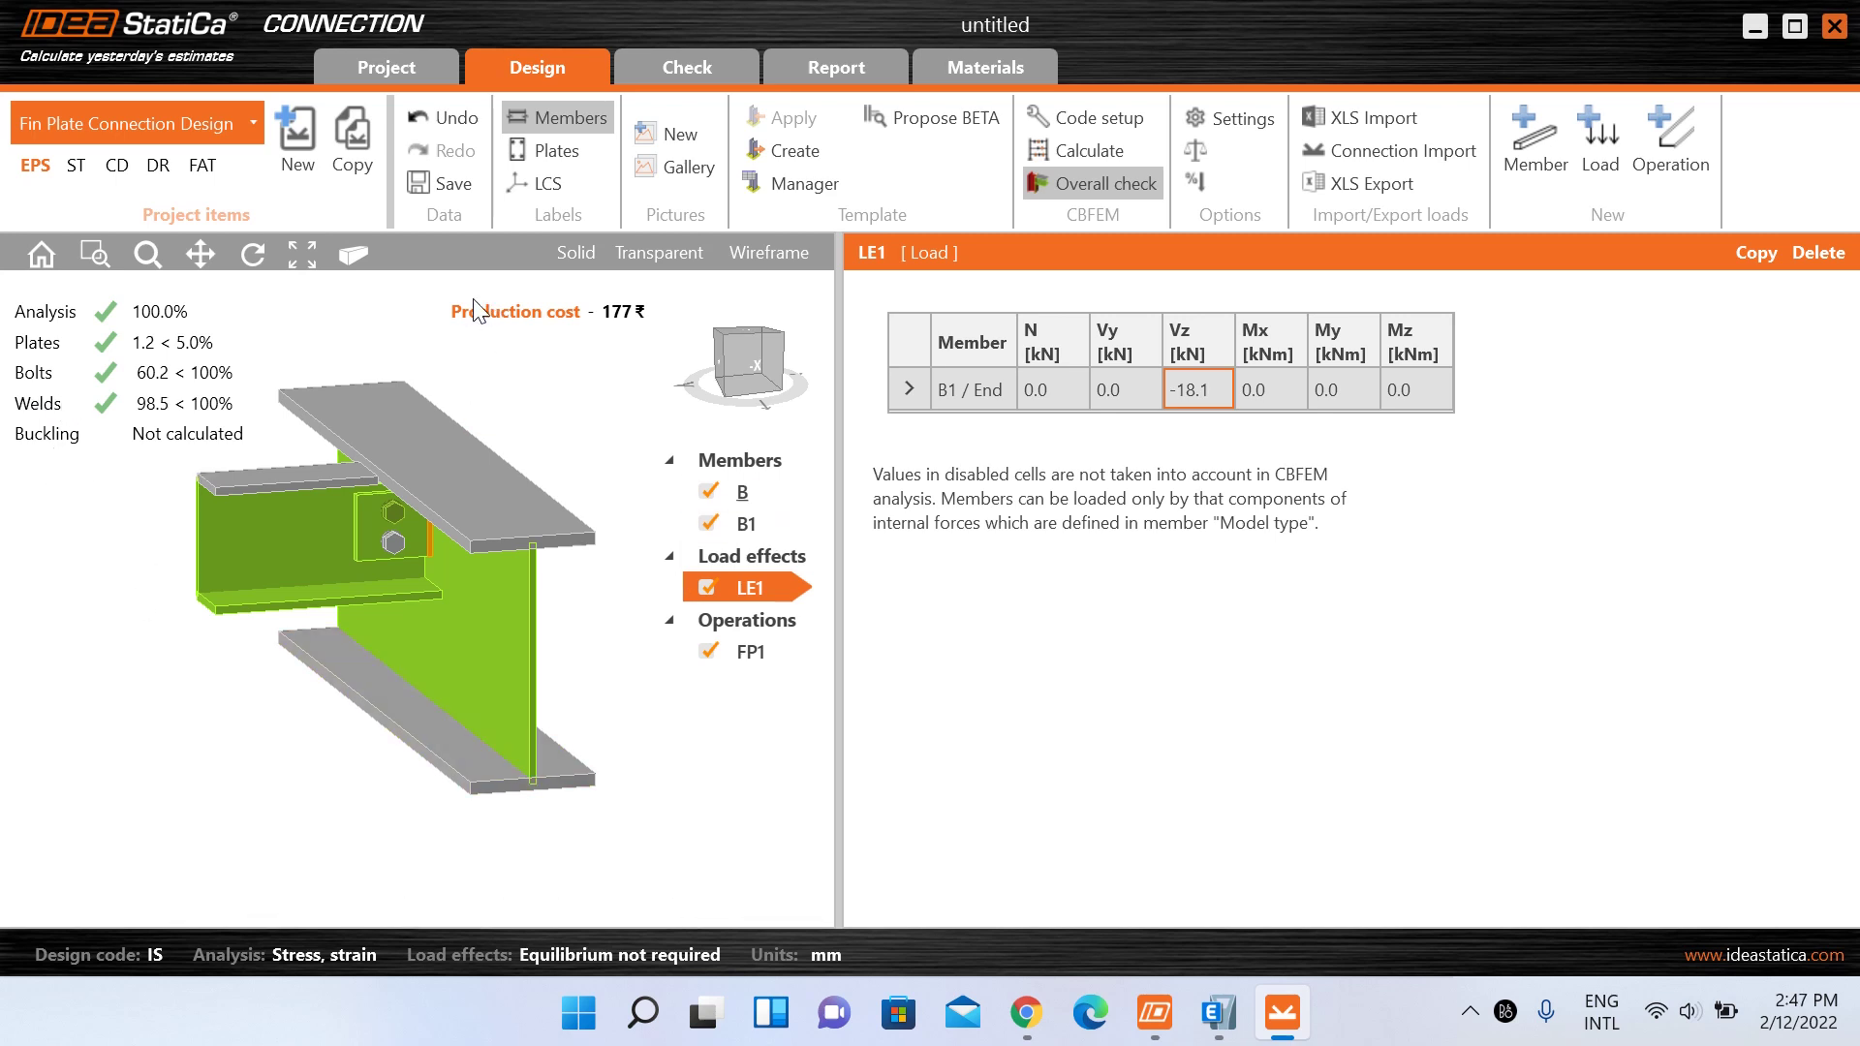
left_click(315, 543)
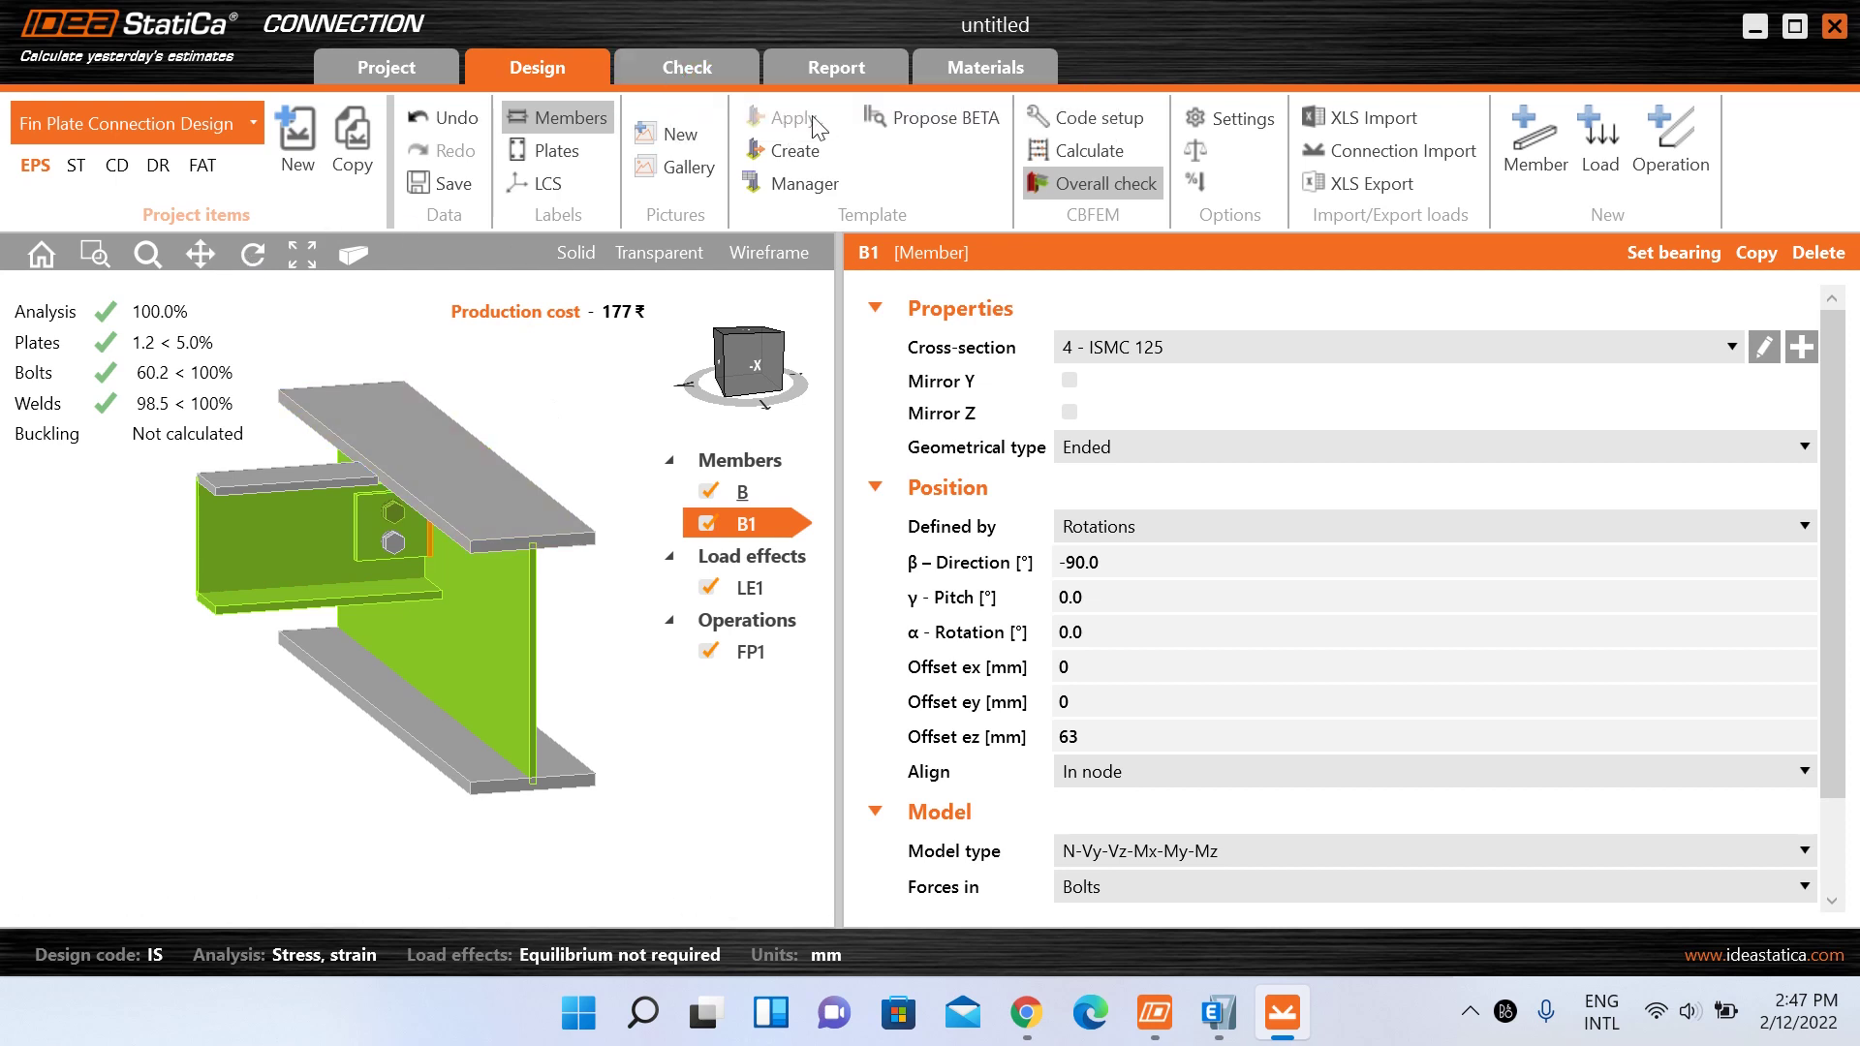
left_click(686, 68)
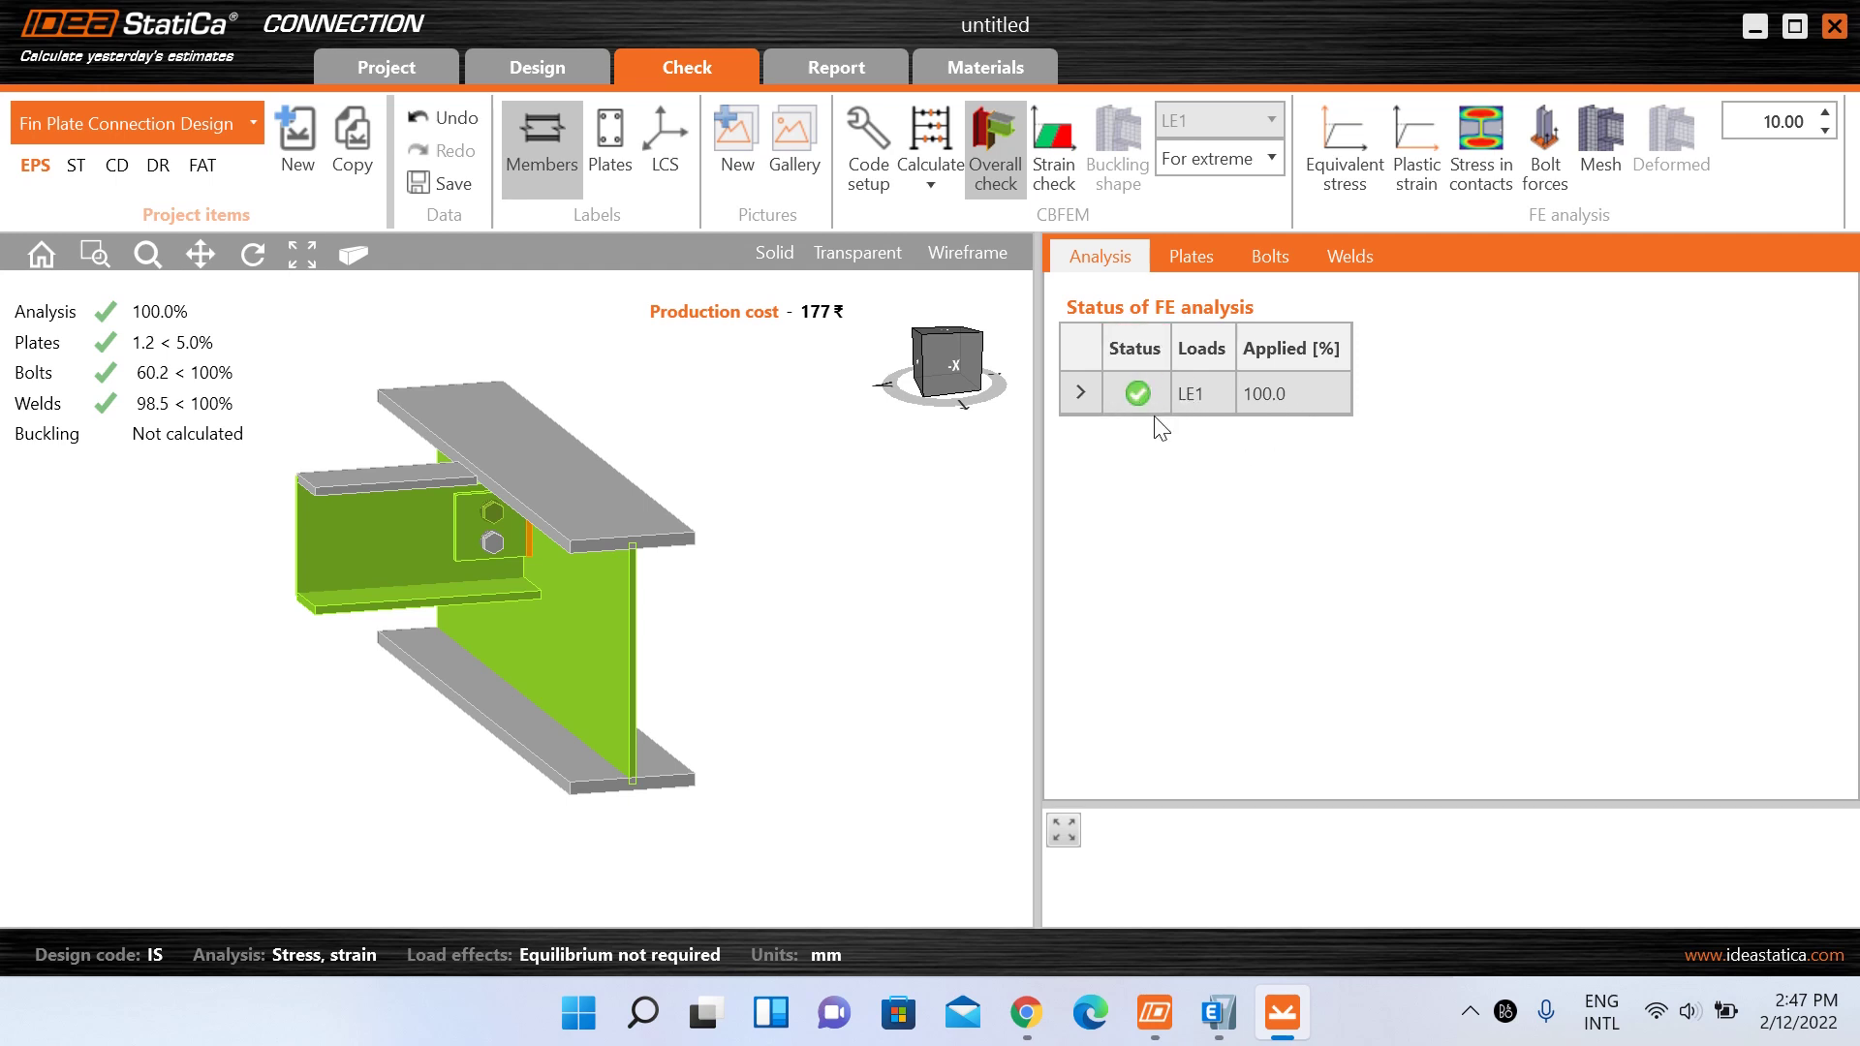
- Examine the plate check results item by item for the flanges and webs of B and B1 and for fin plate FP1
left_click(1197, 259)
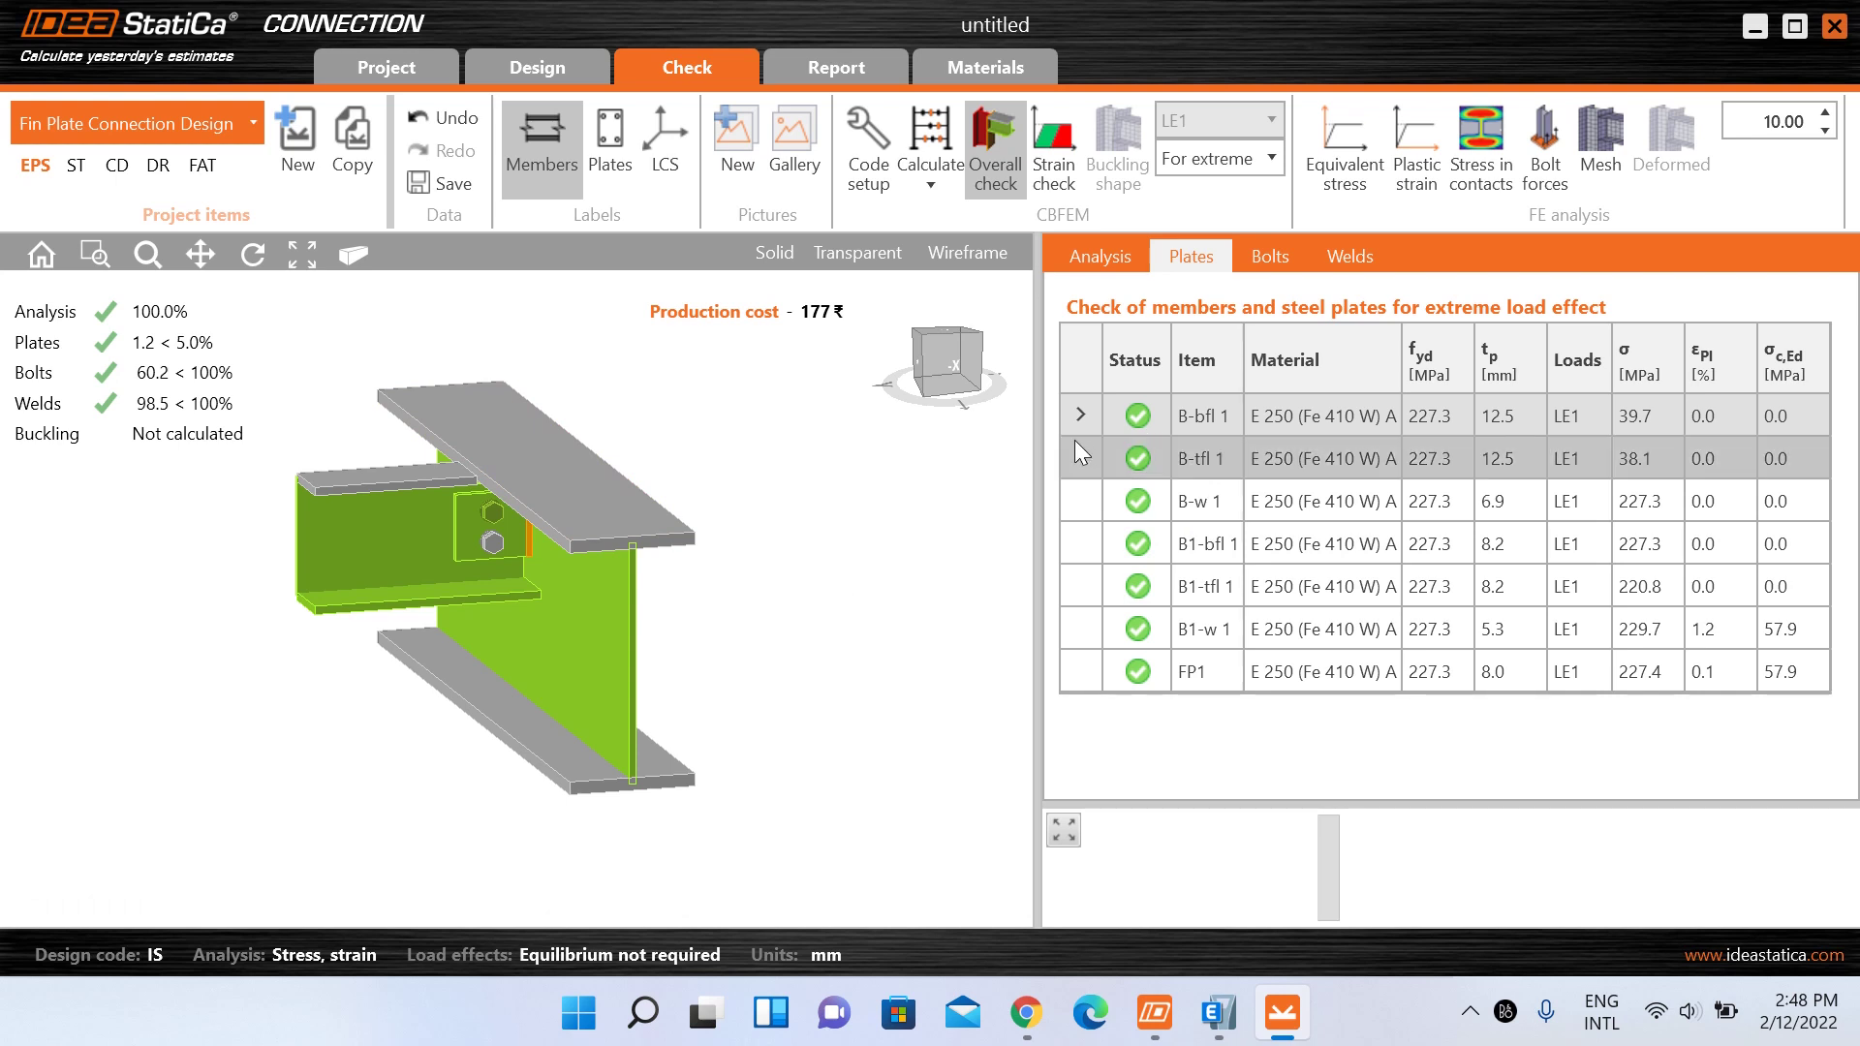
left_click(1082, 496)
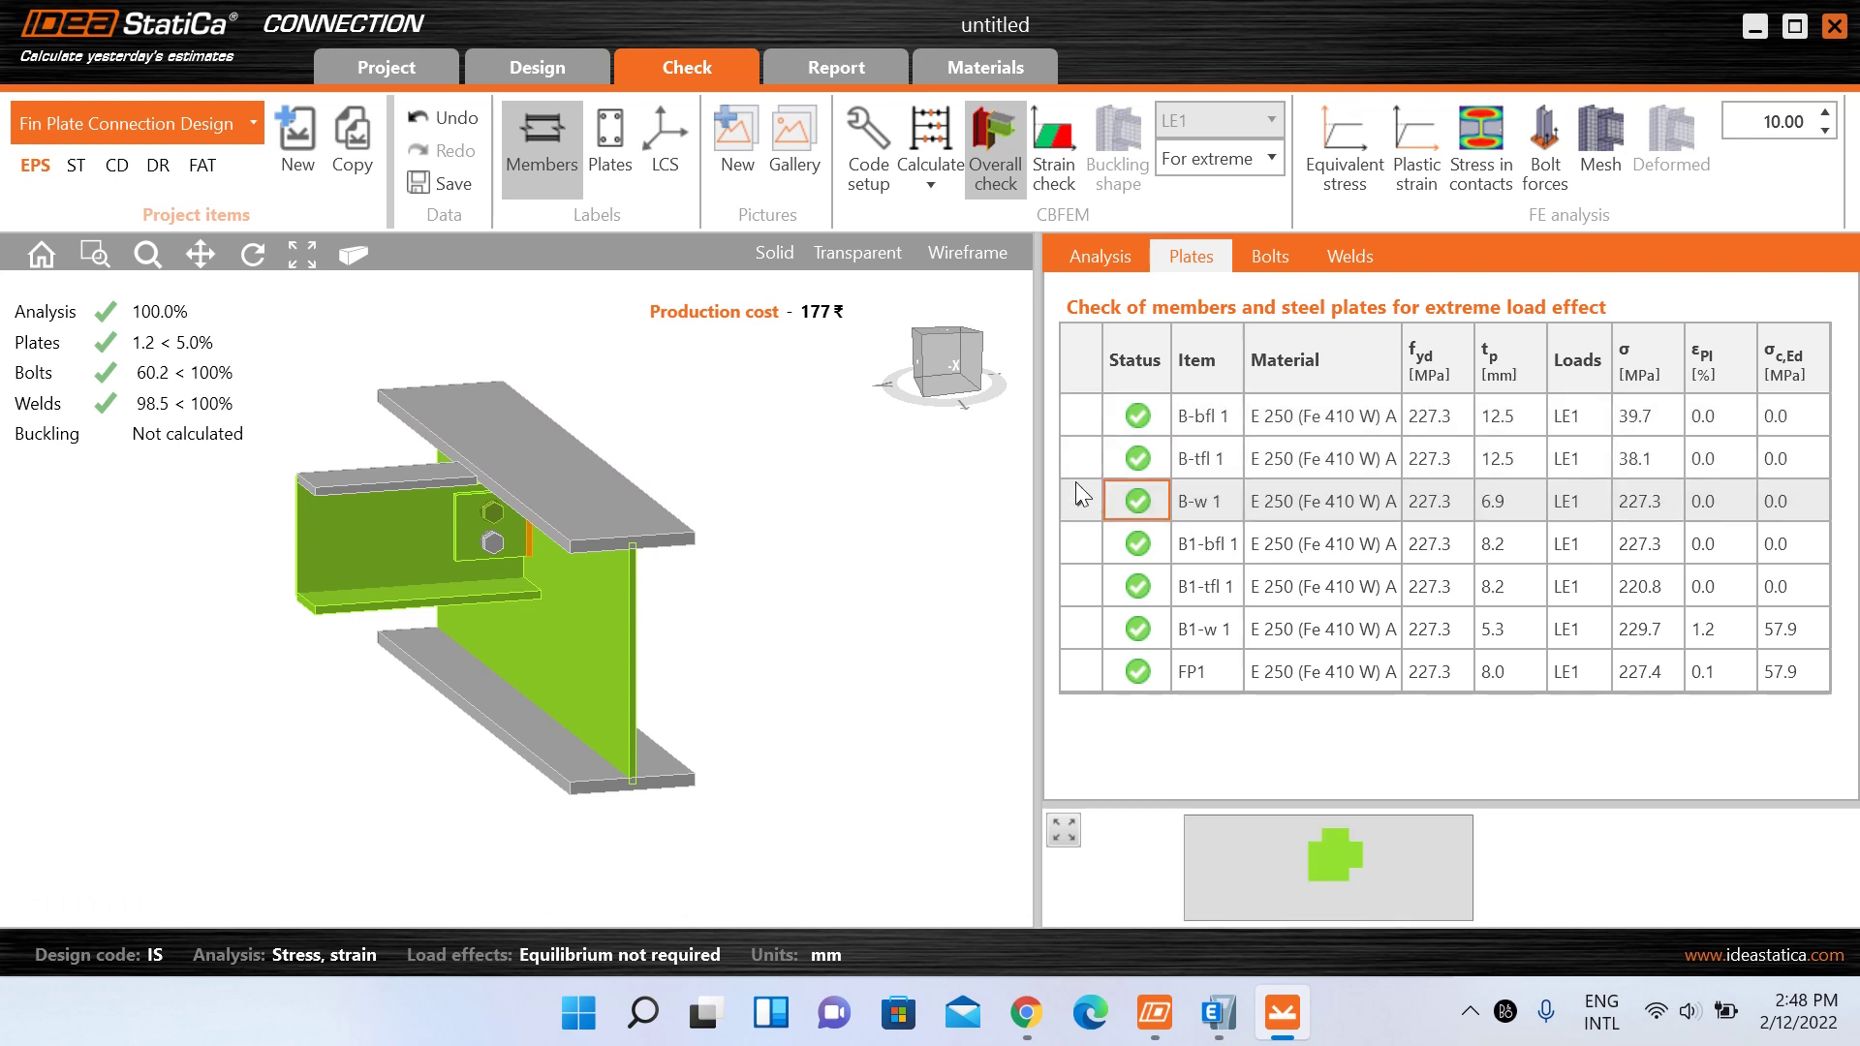
left_click(1091, 409)
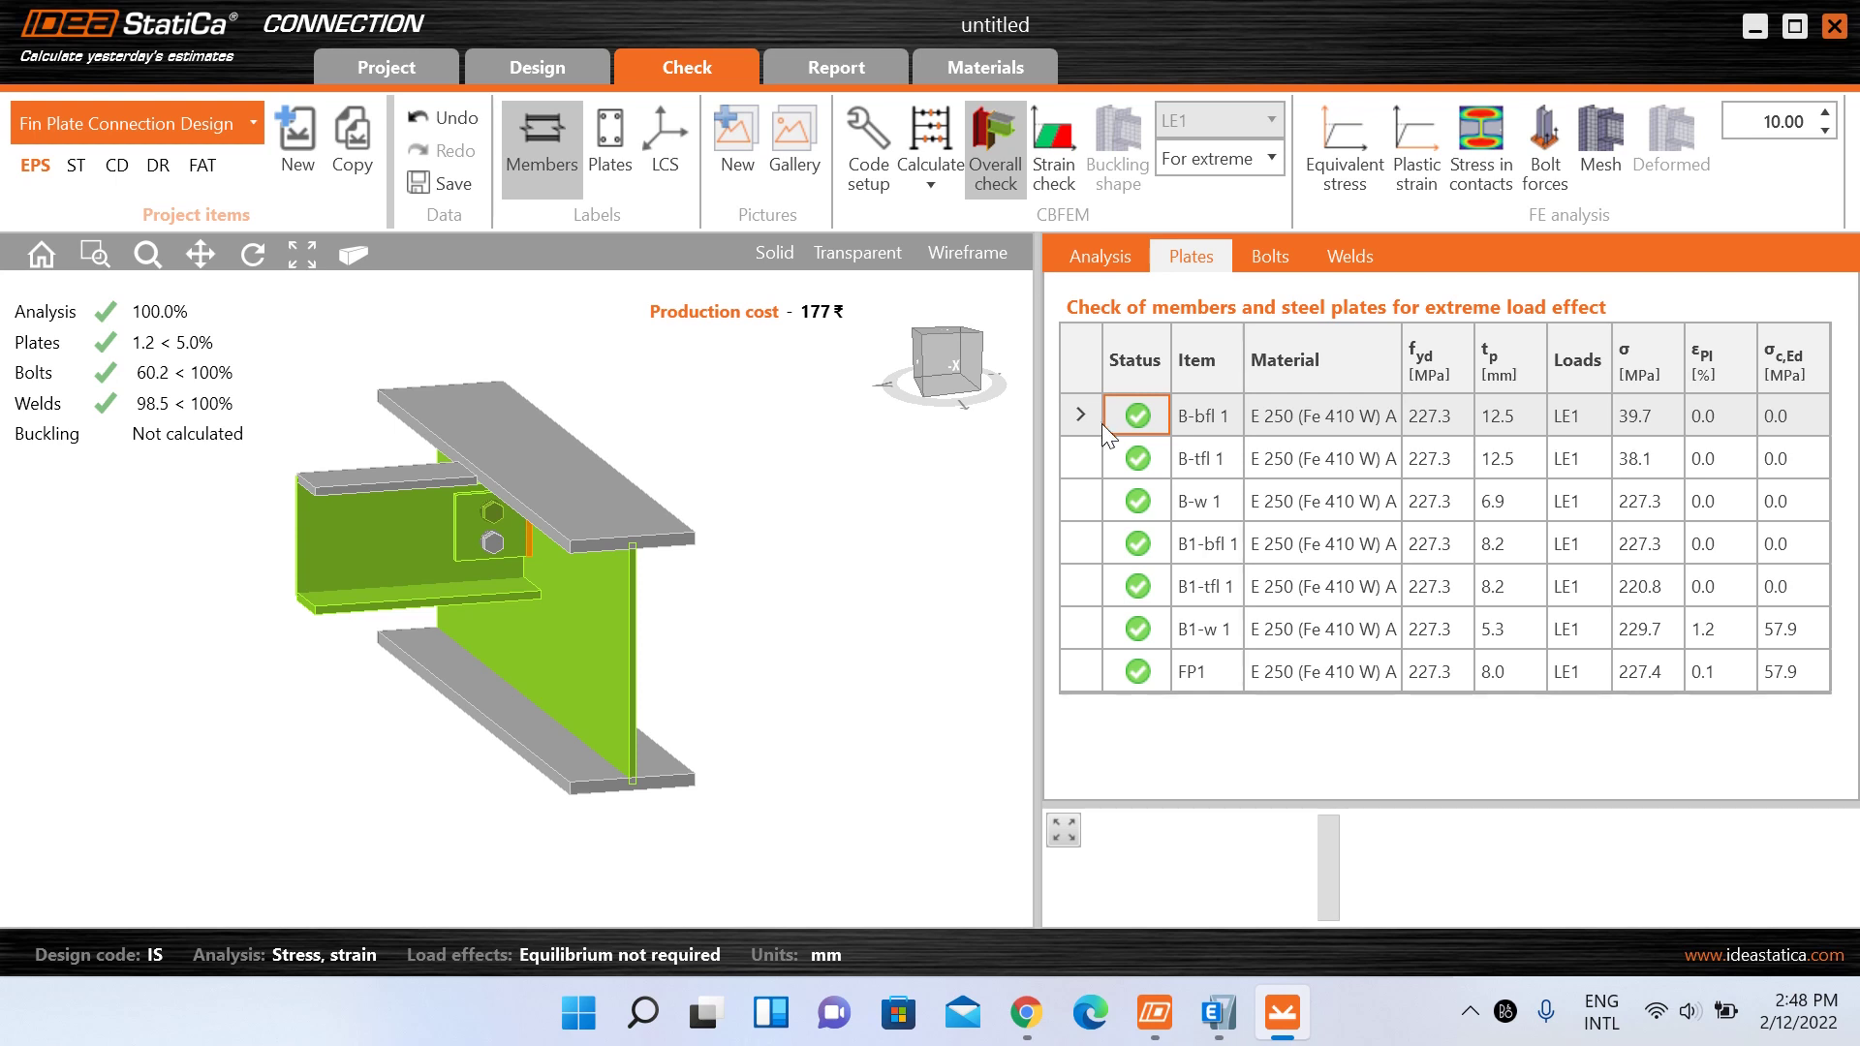
left_click(1209, 444)
left_click(1217, 422)
left_click(1215, 459)
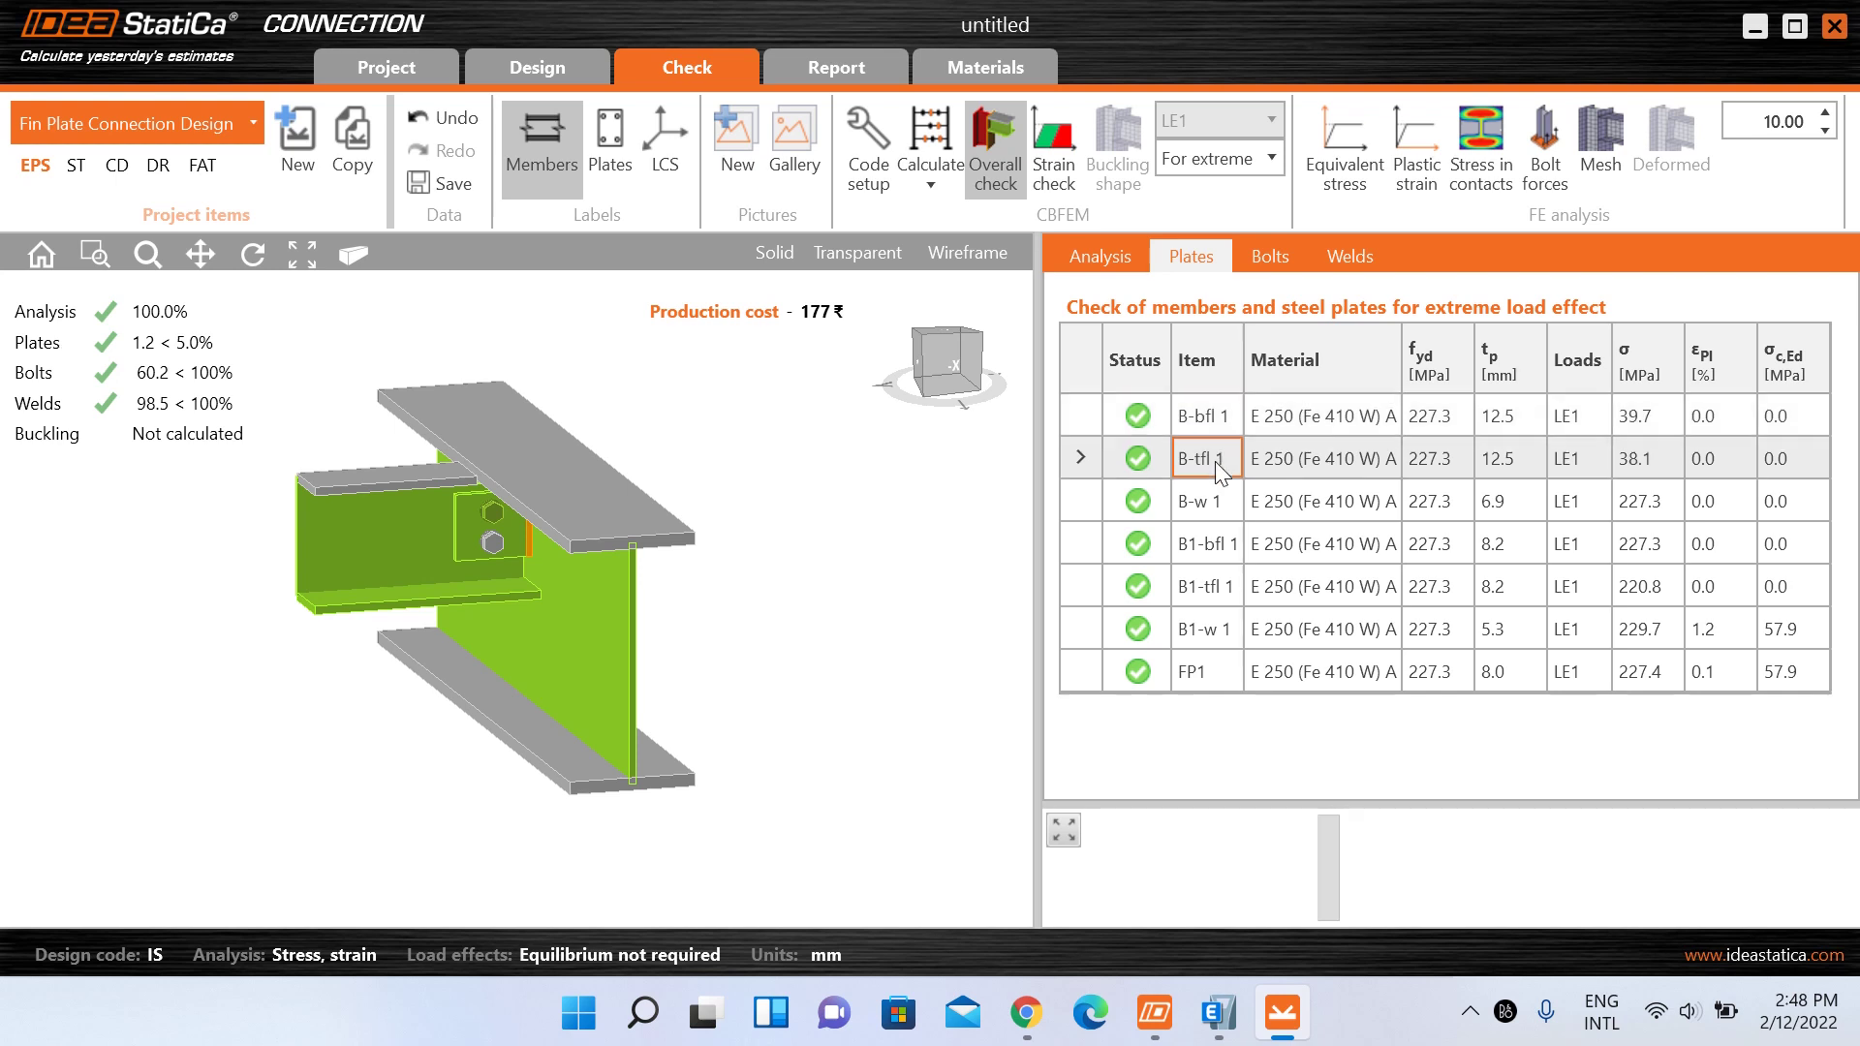
left_click(1215, 498)
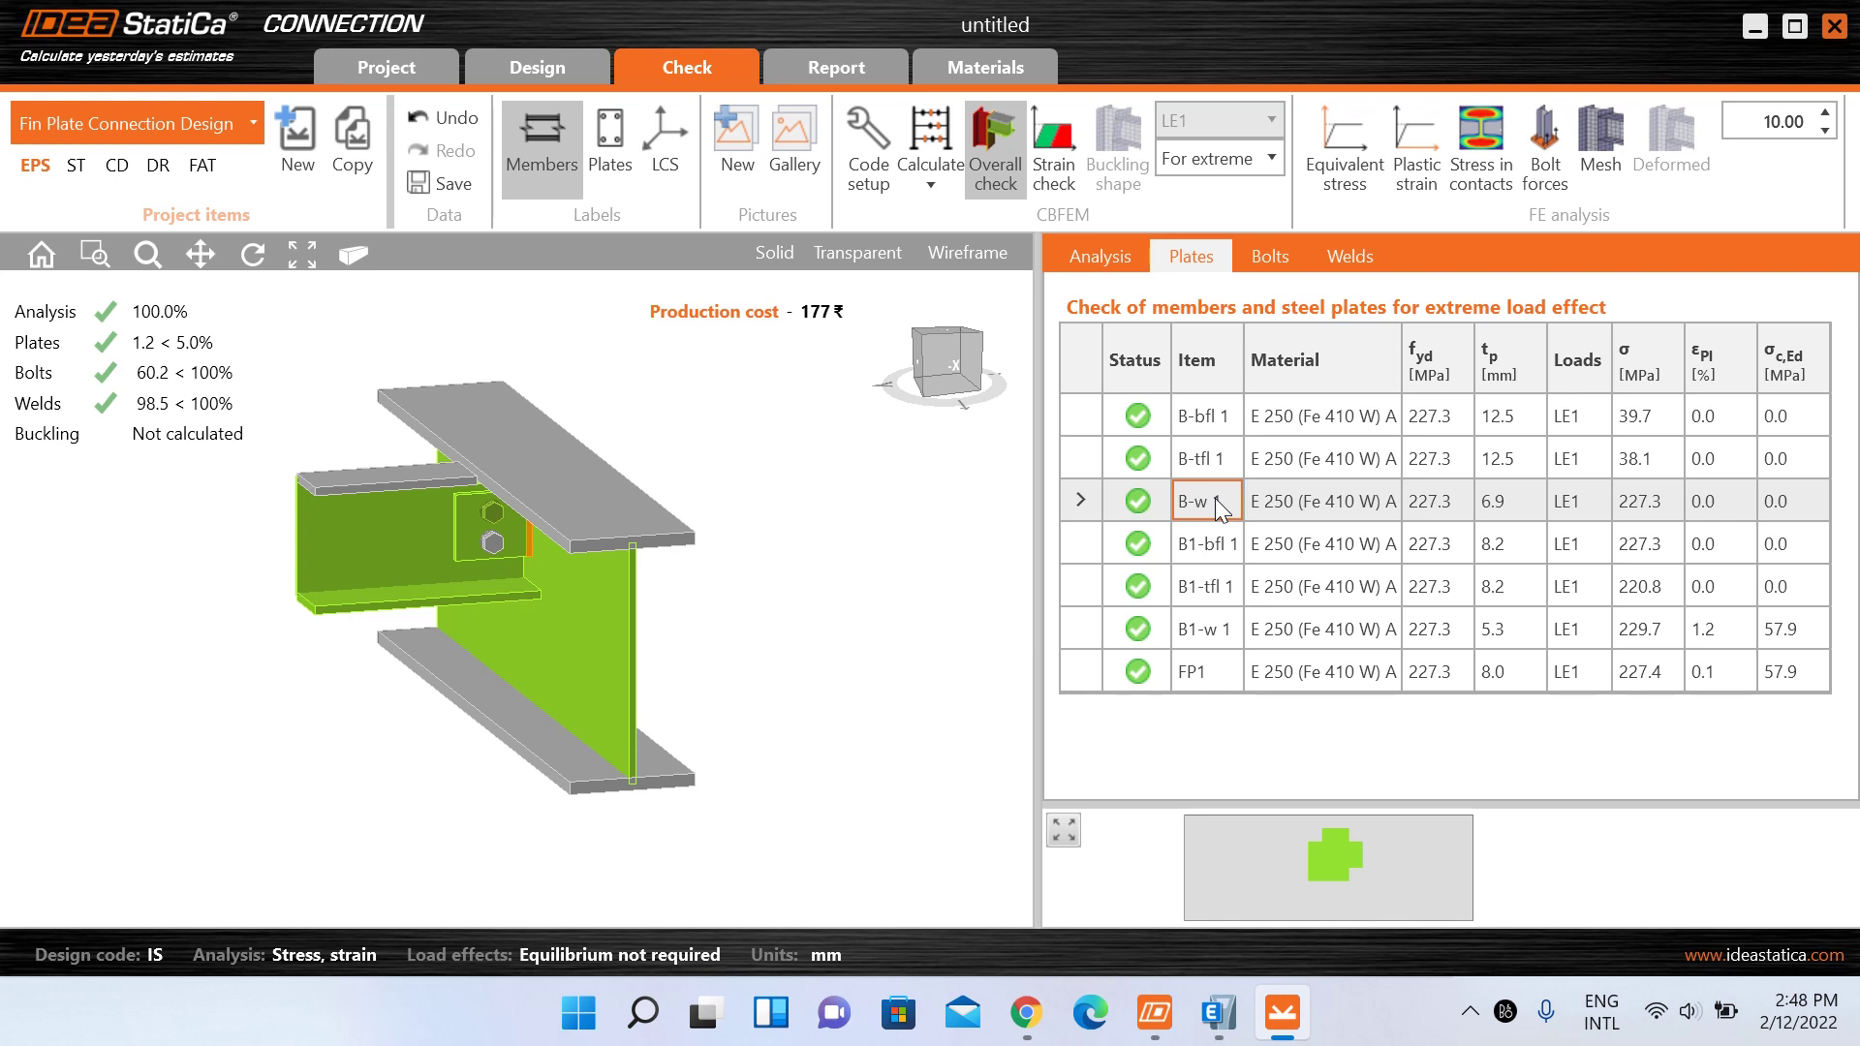
left_click(1083, 576)
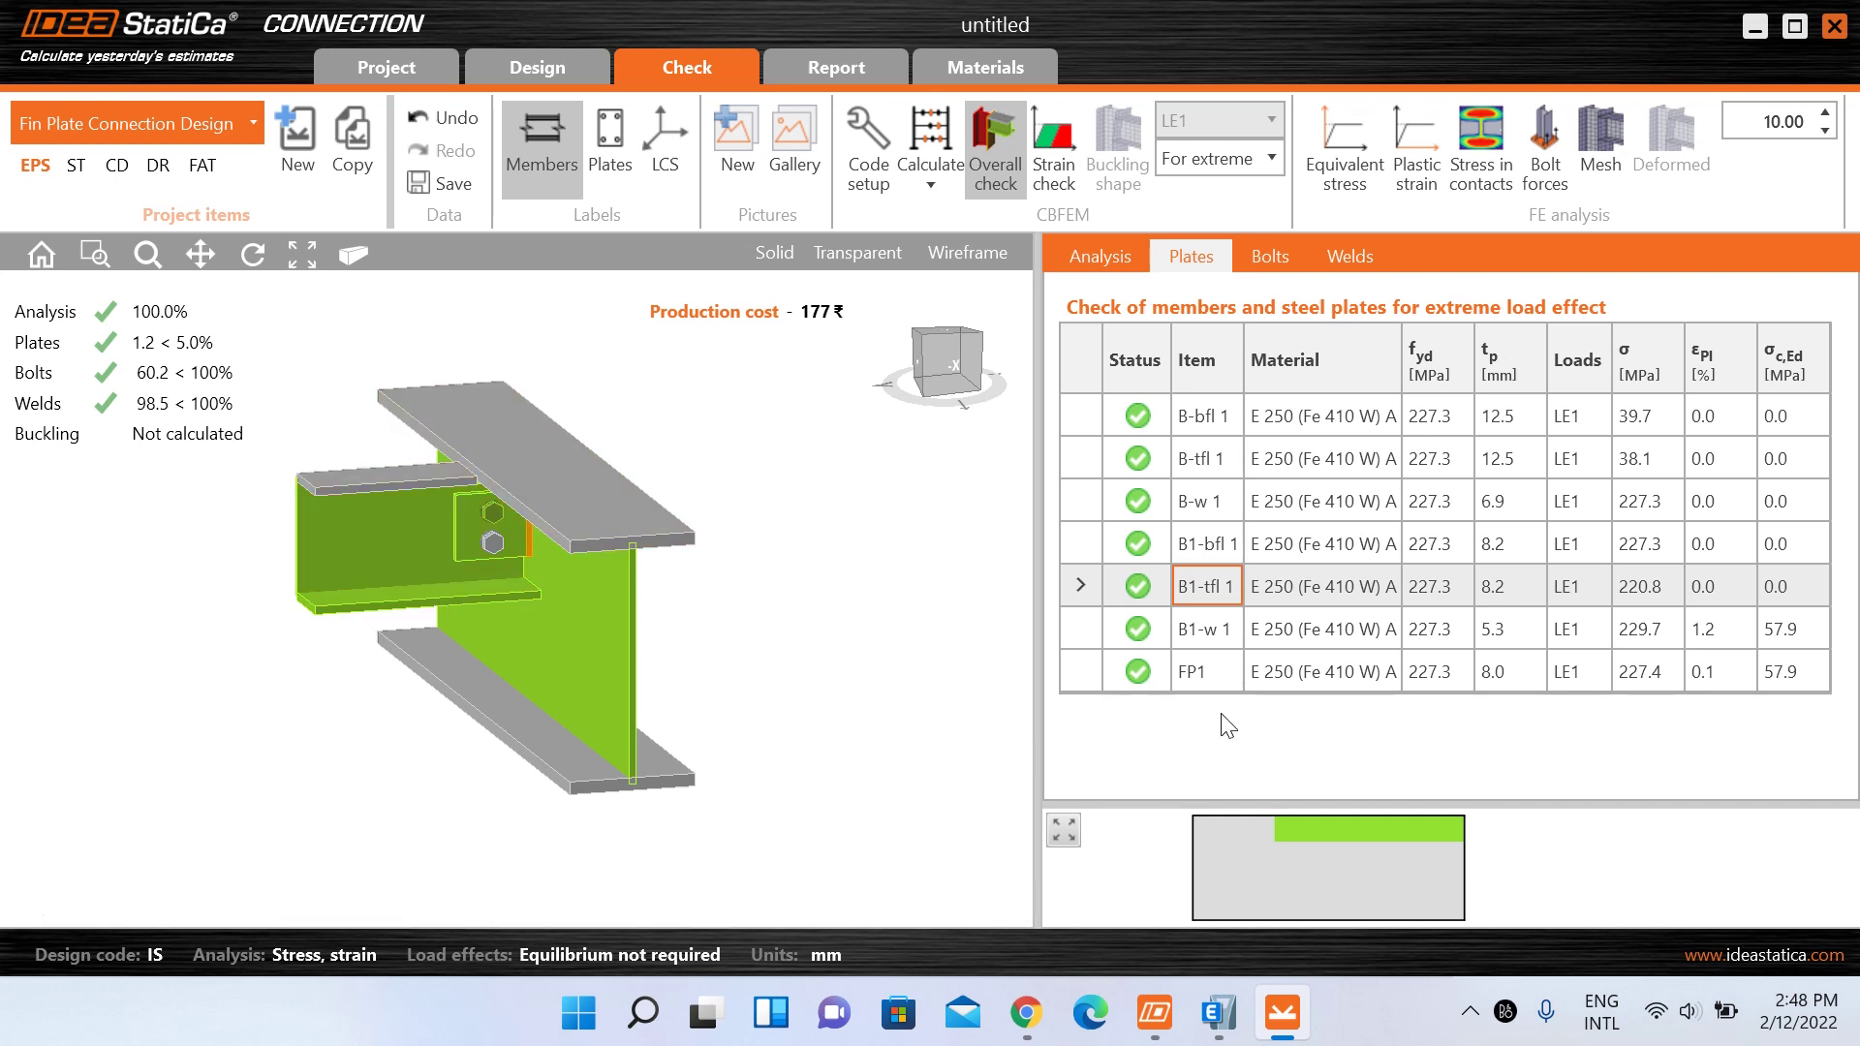
left_click(1092, 623)
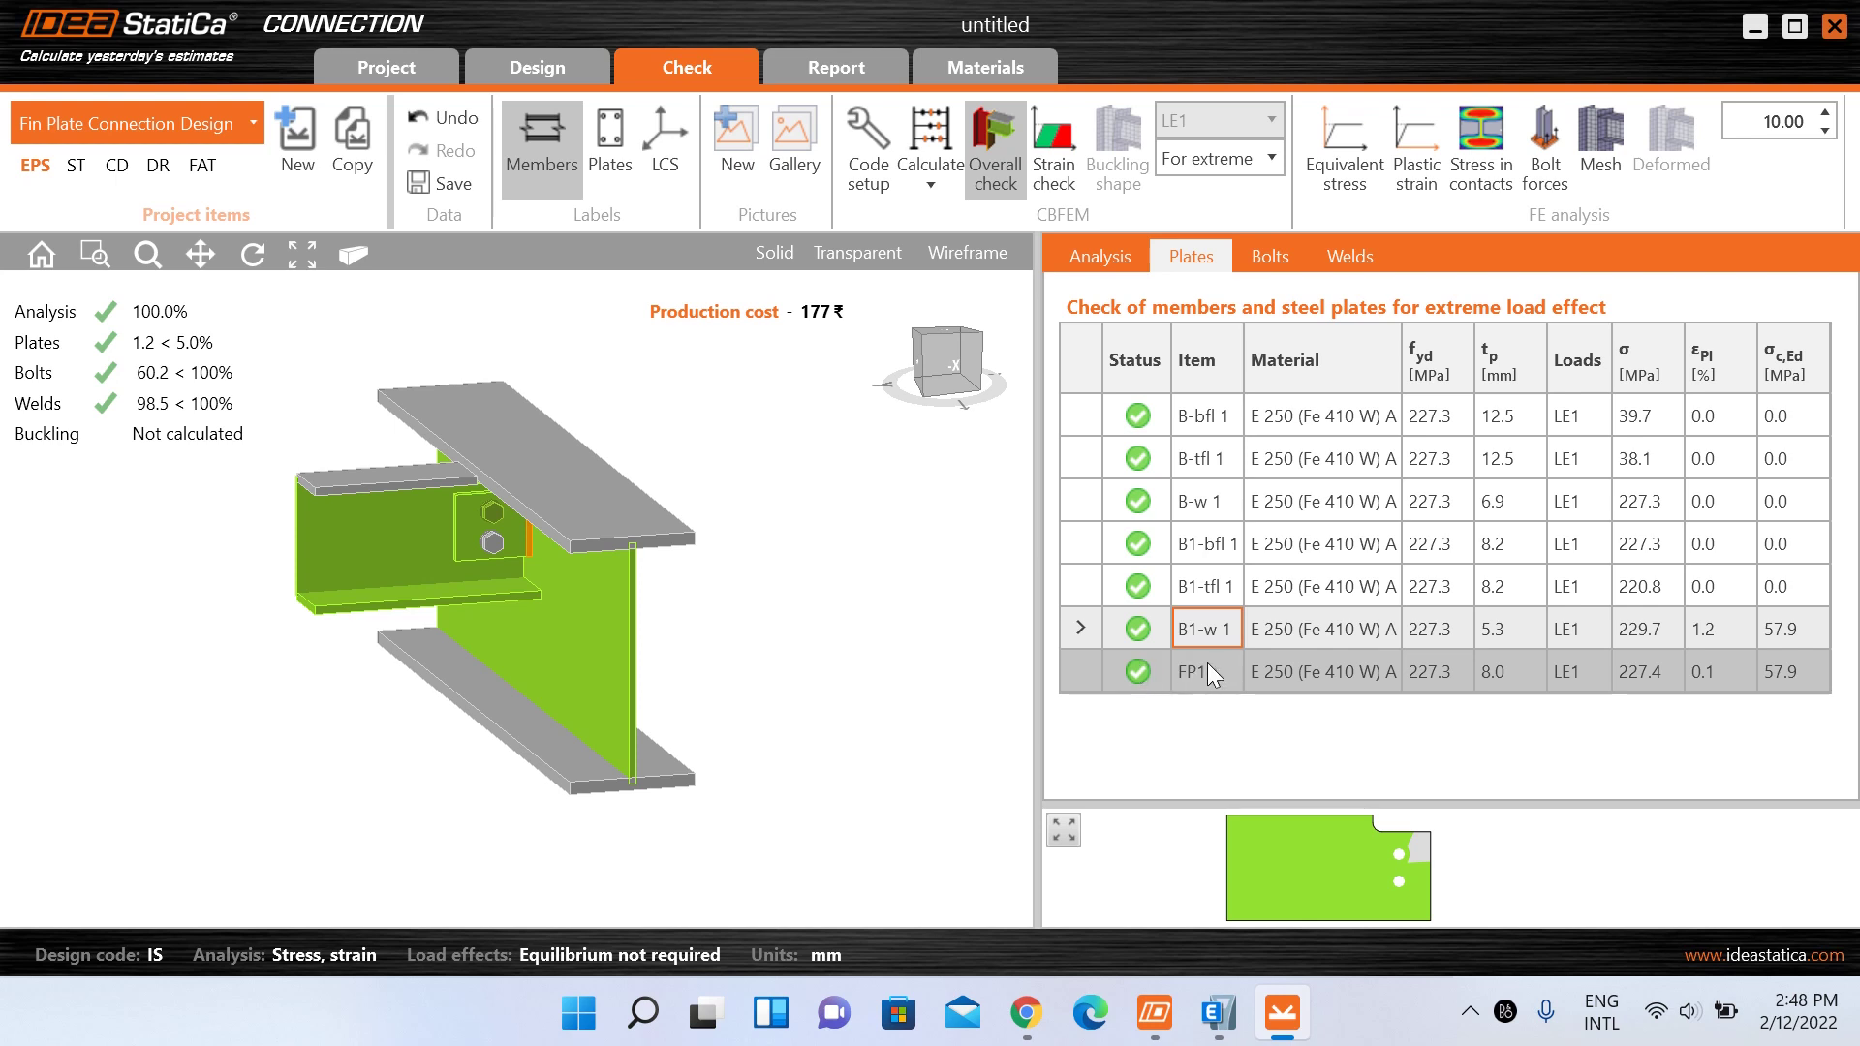
left_click(1079, 675)
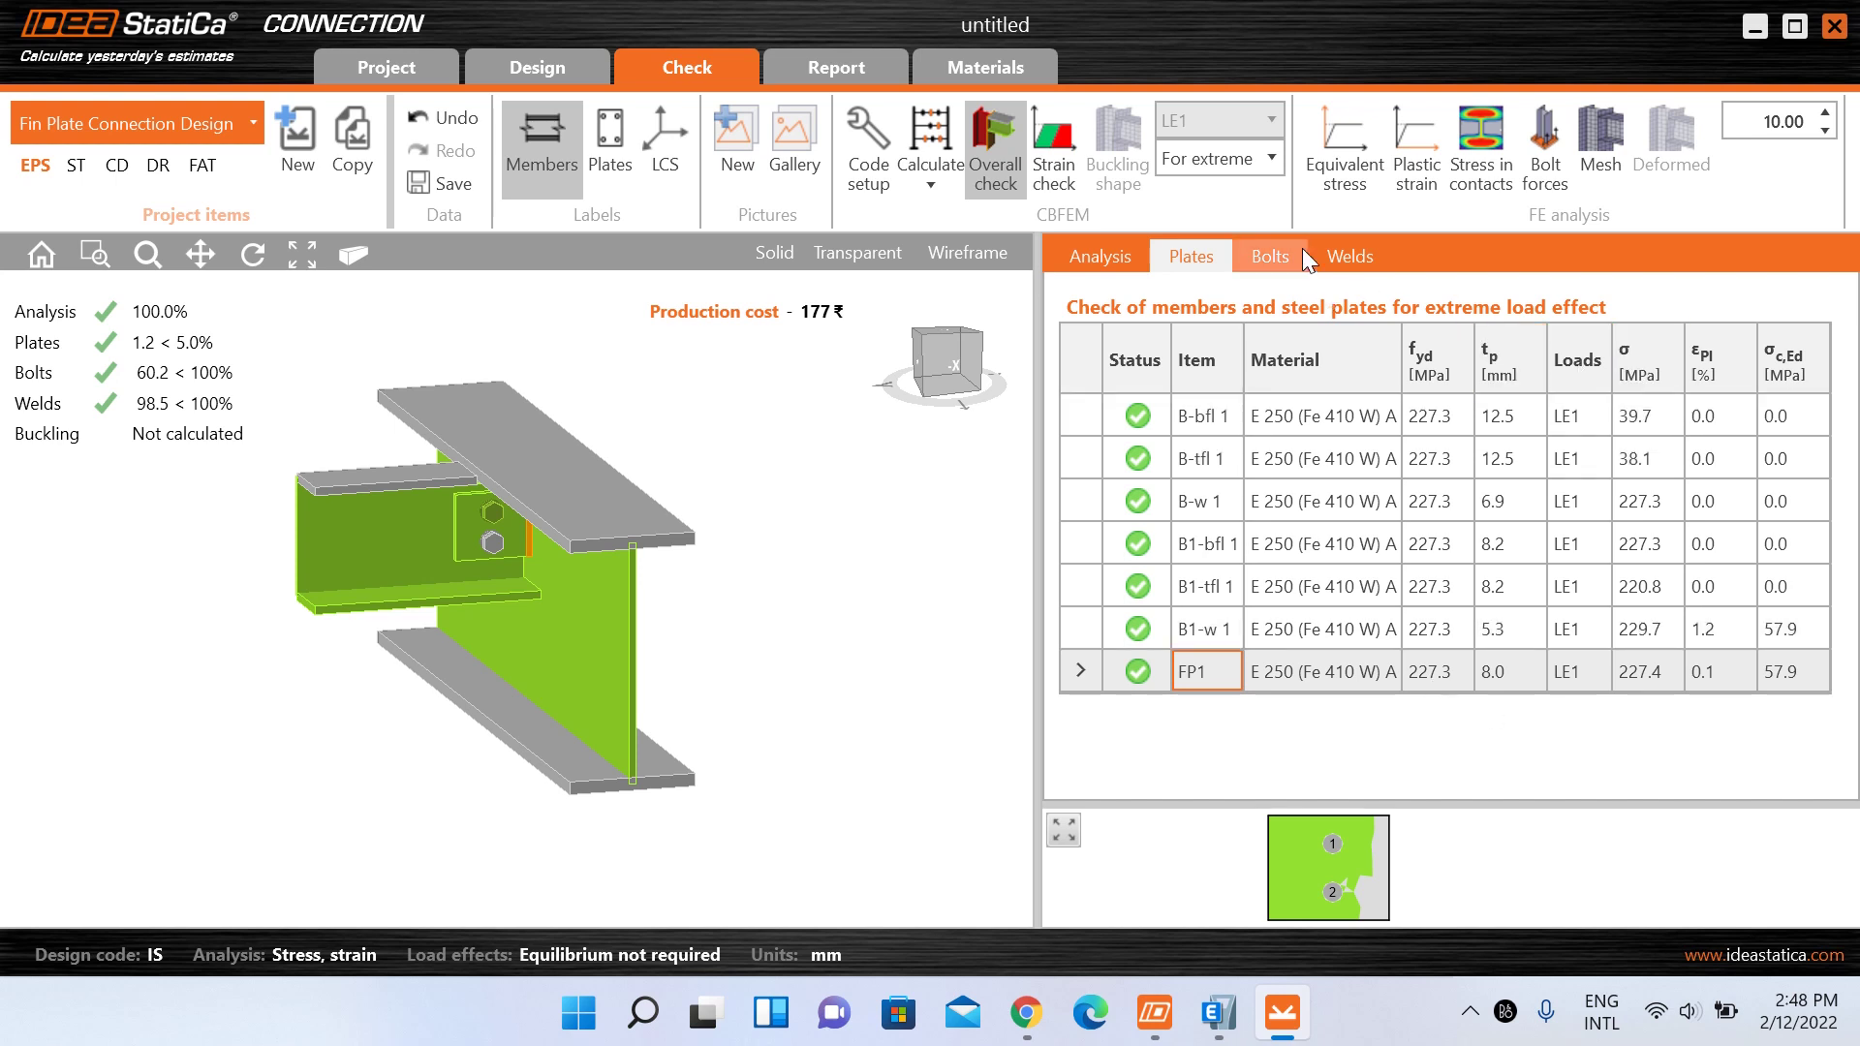
- Sort the plate check by material and review the thickness tp of each member plate and fin plate FP1
left_click(1330, 354)
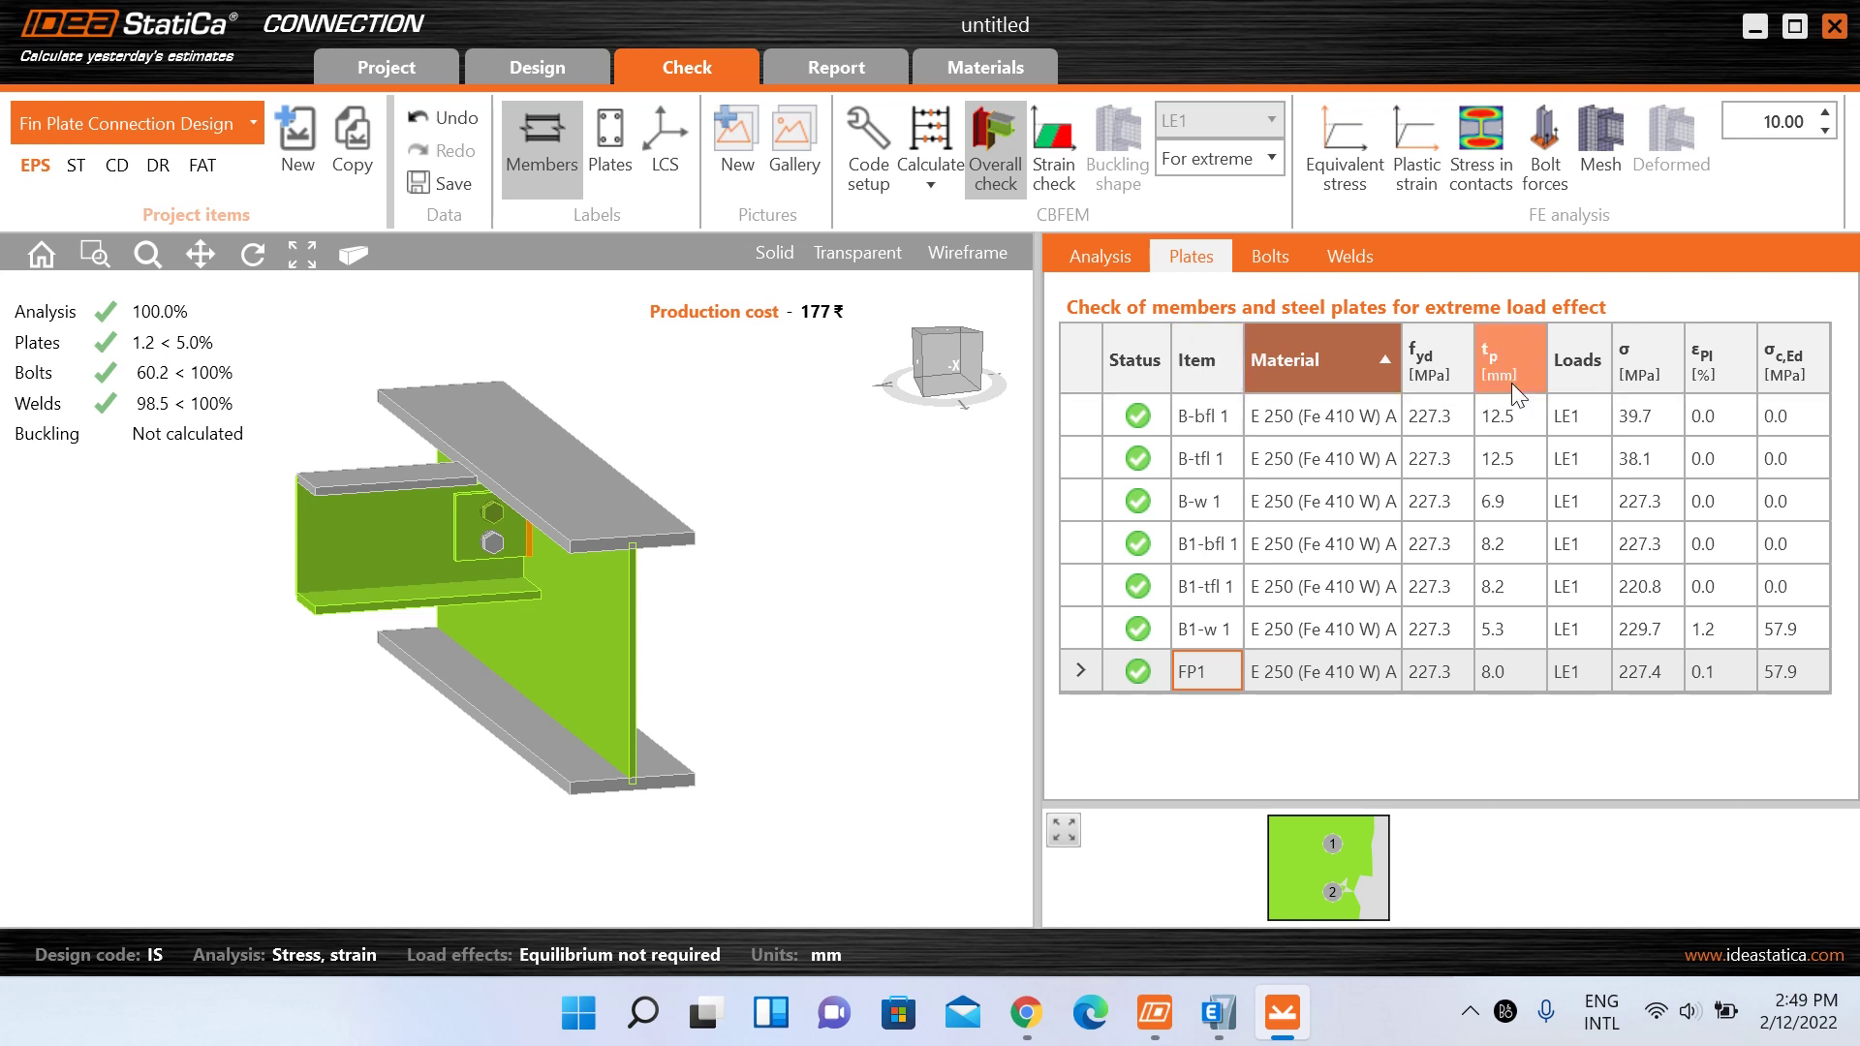
left_click(1523, 453)
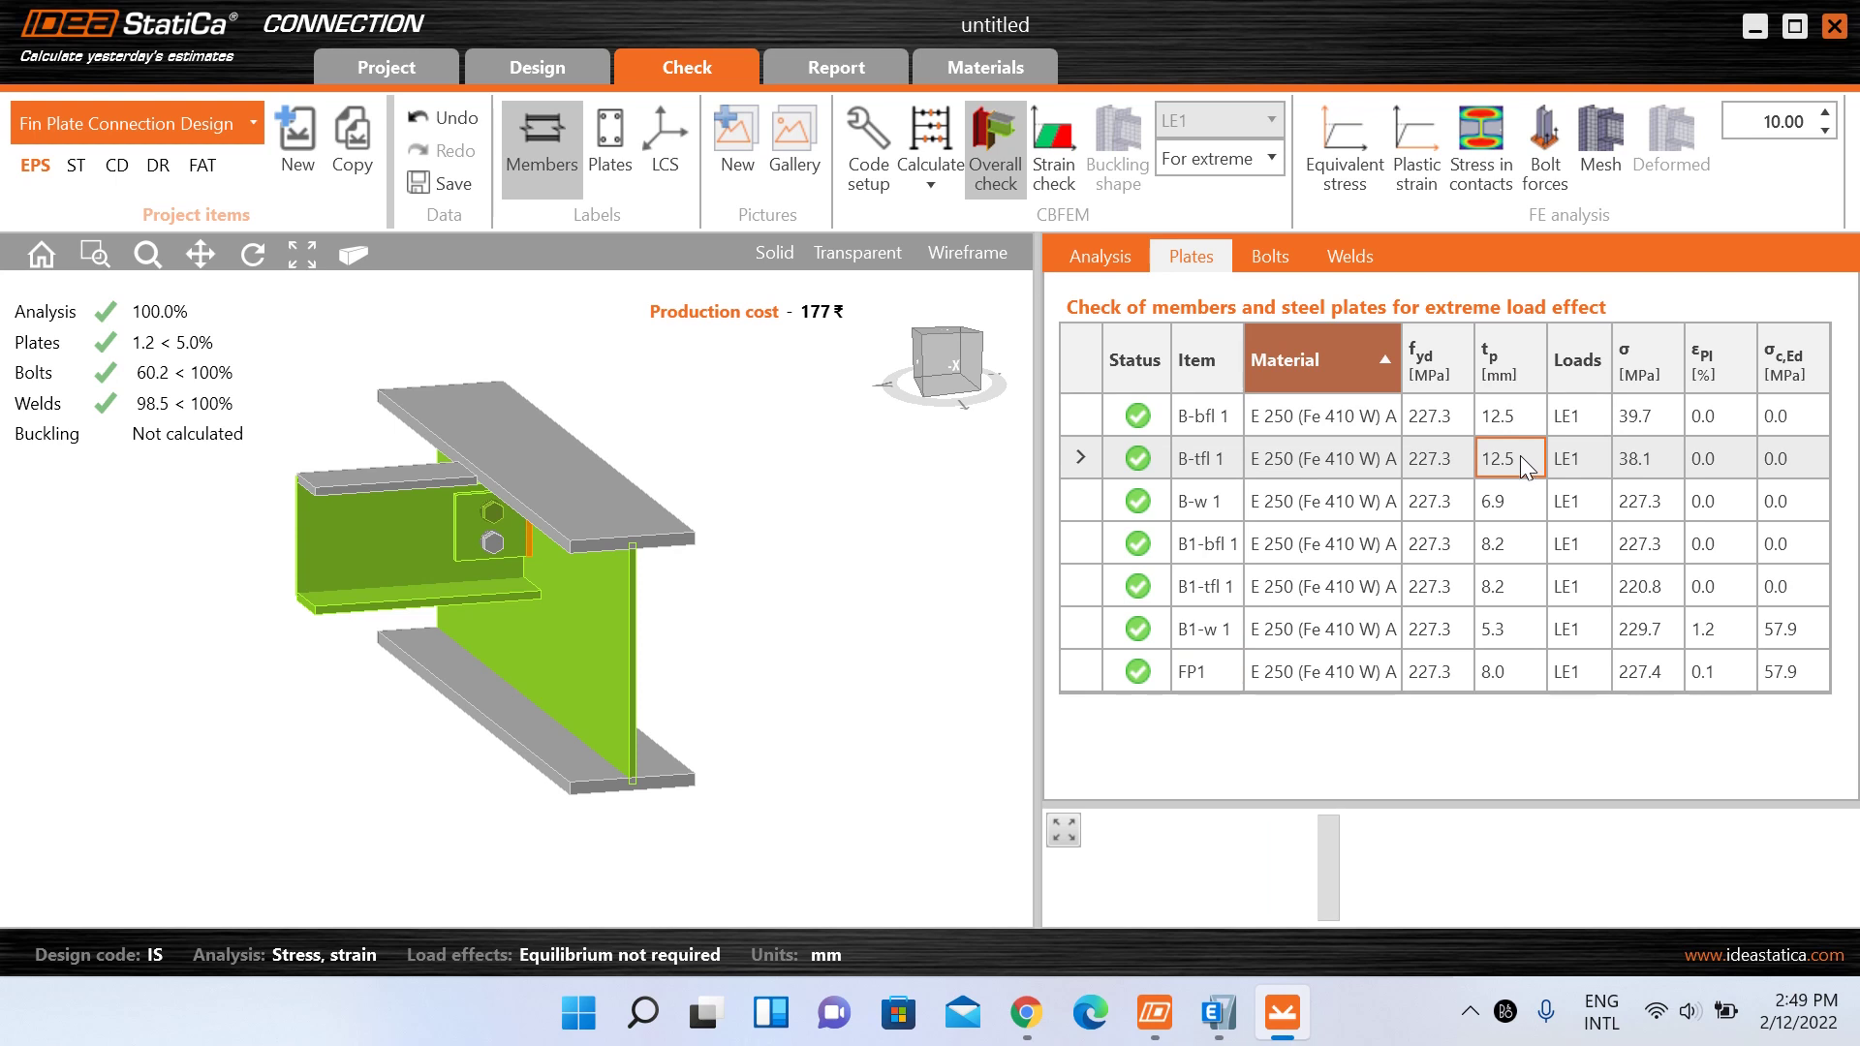
left_click(1527, 513)
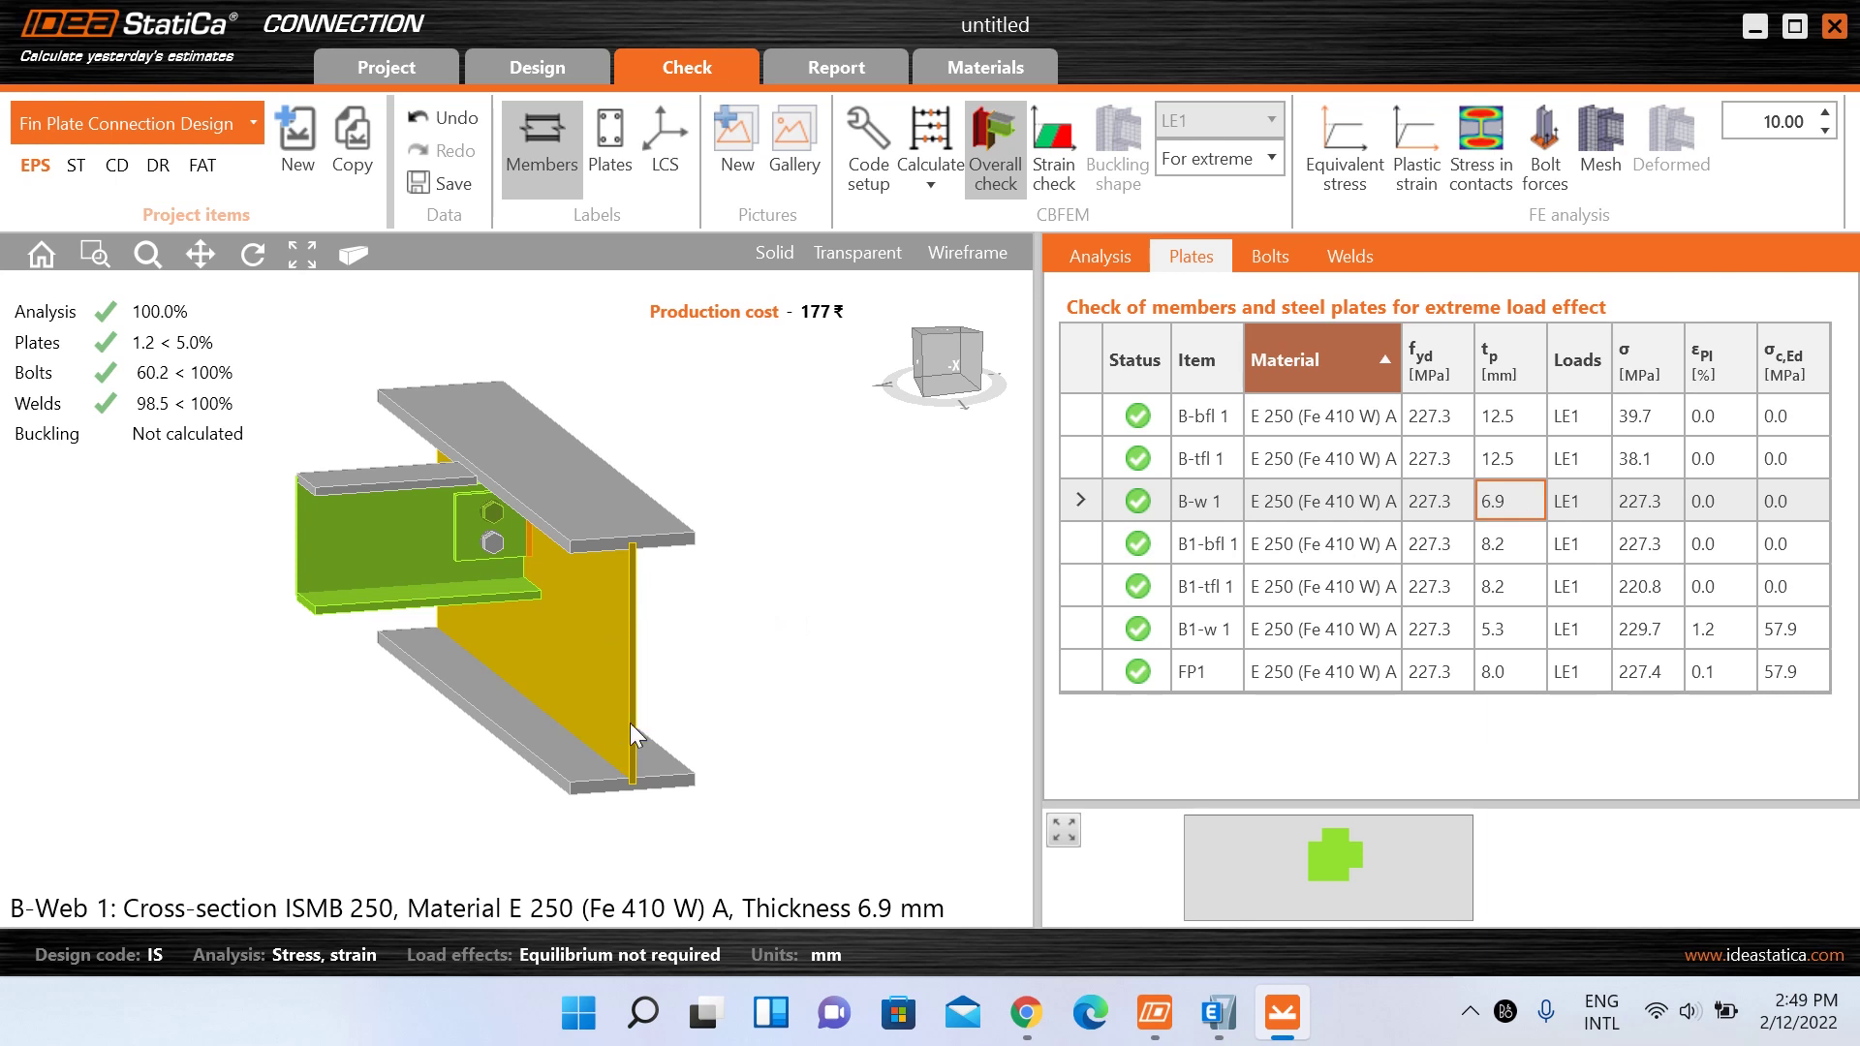
left_click(1498, 540)
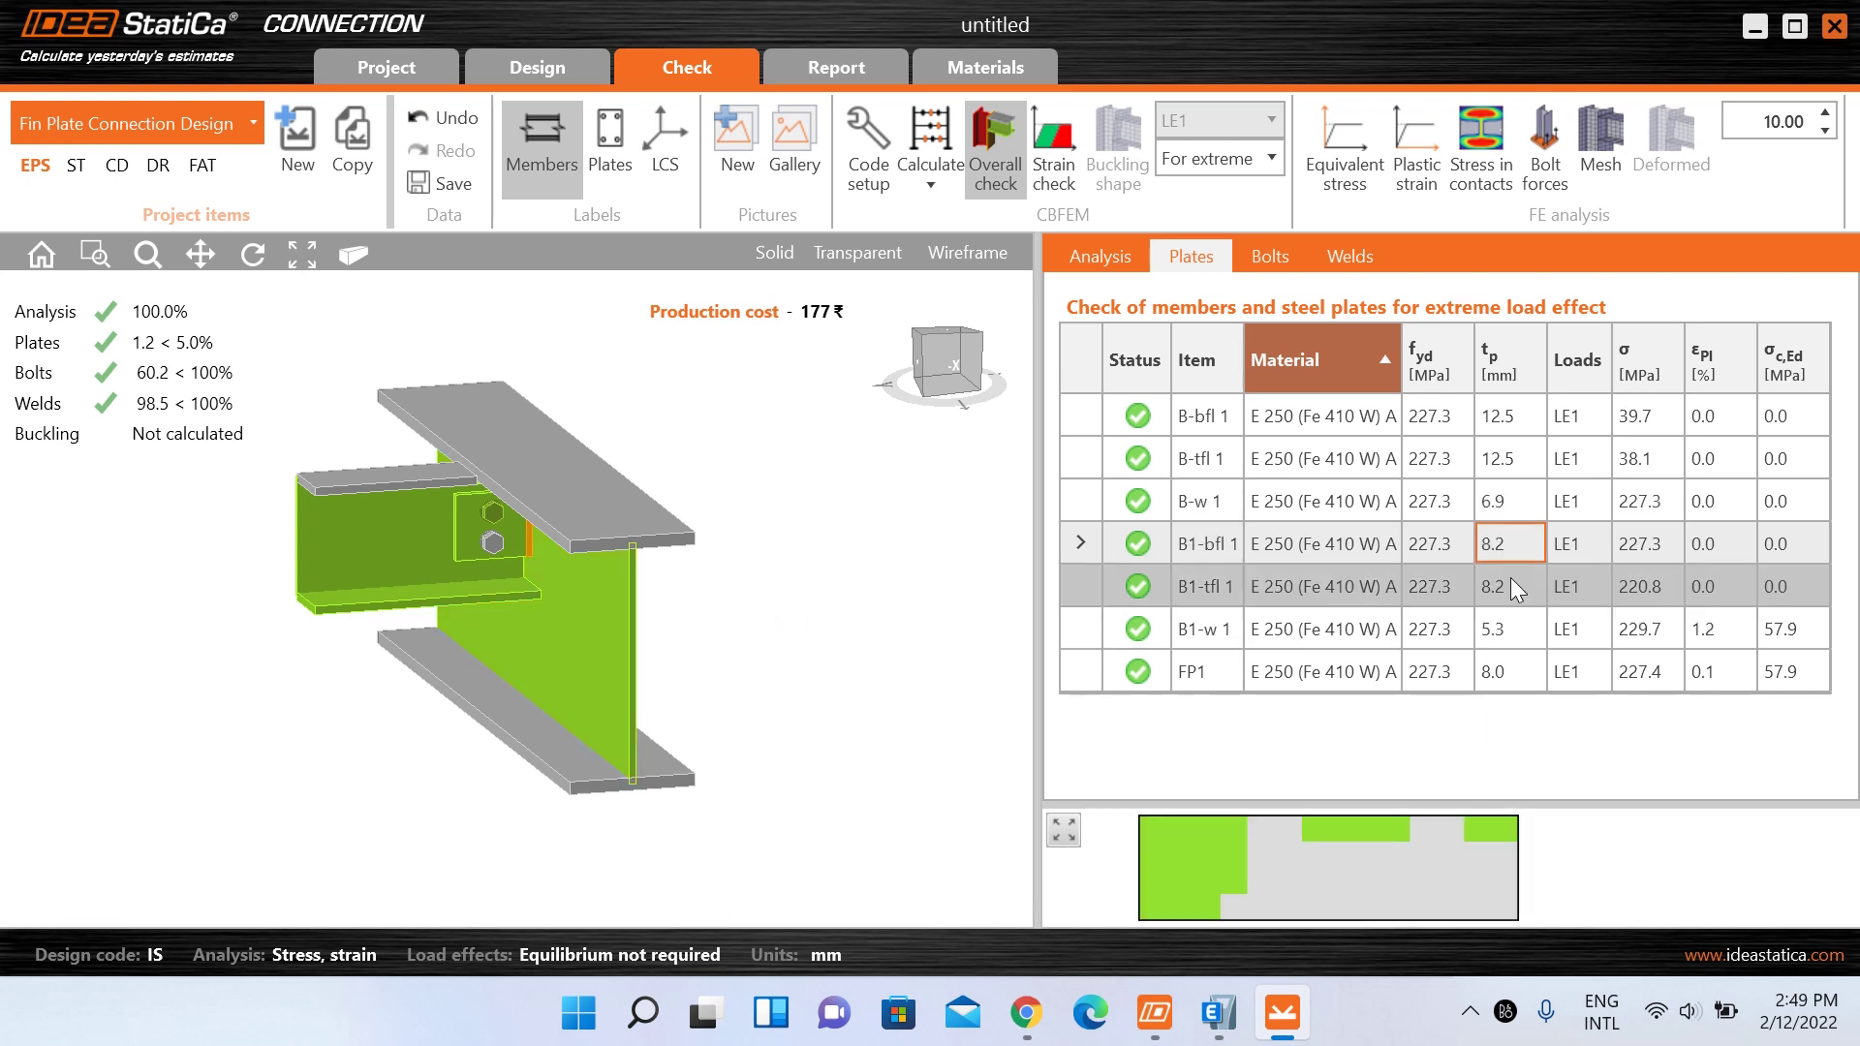
left_click(1512, 583)
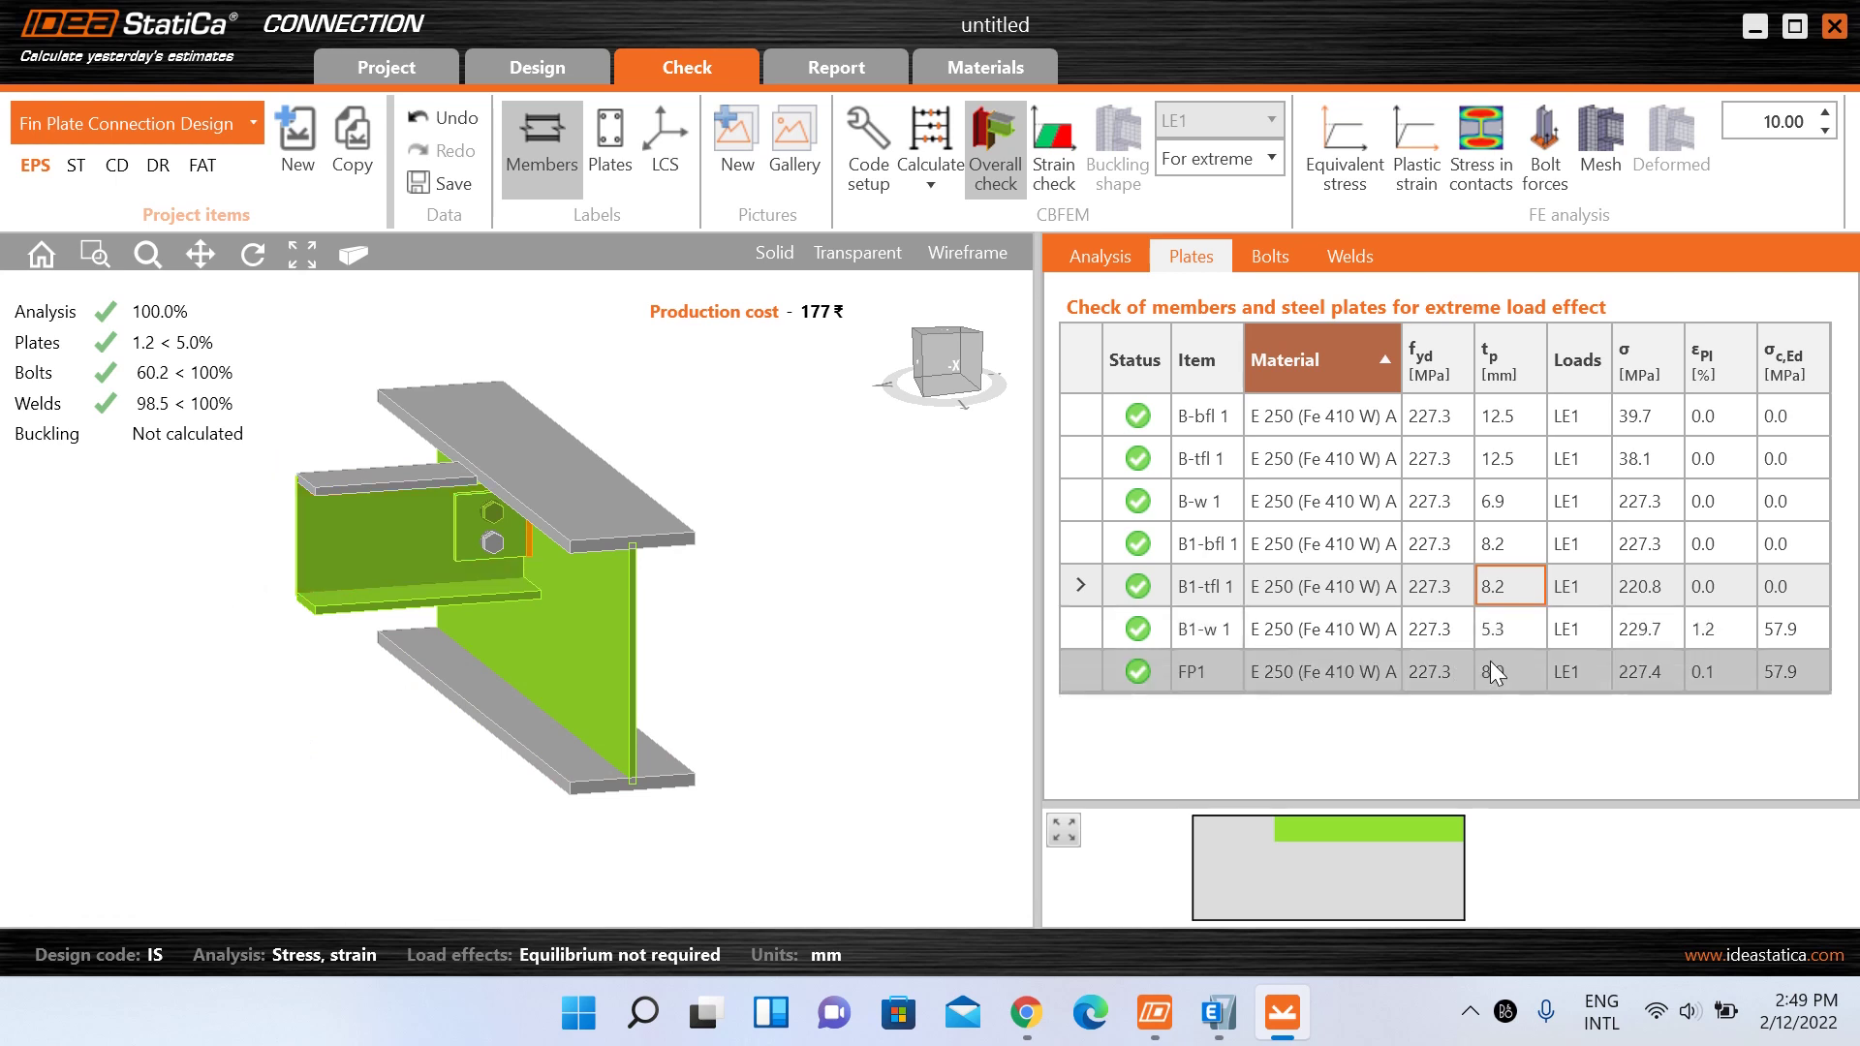
left_click(1513, 630)
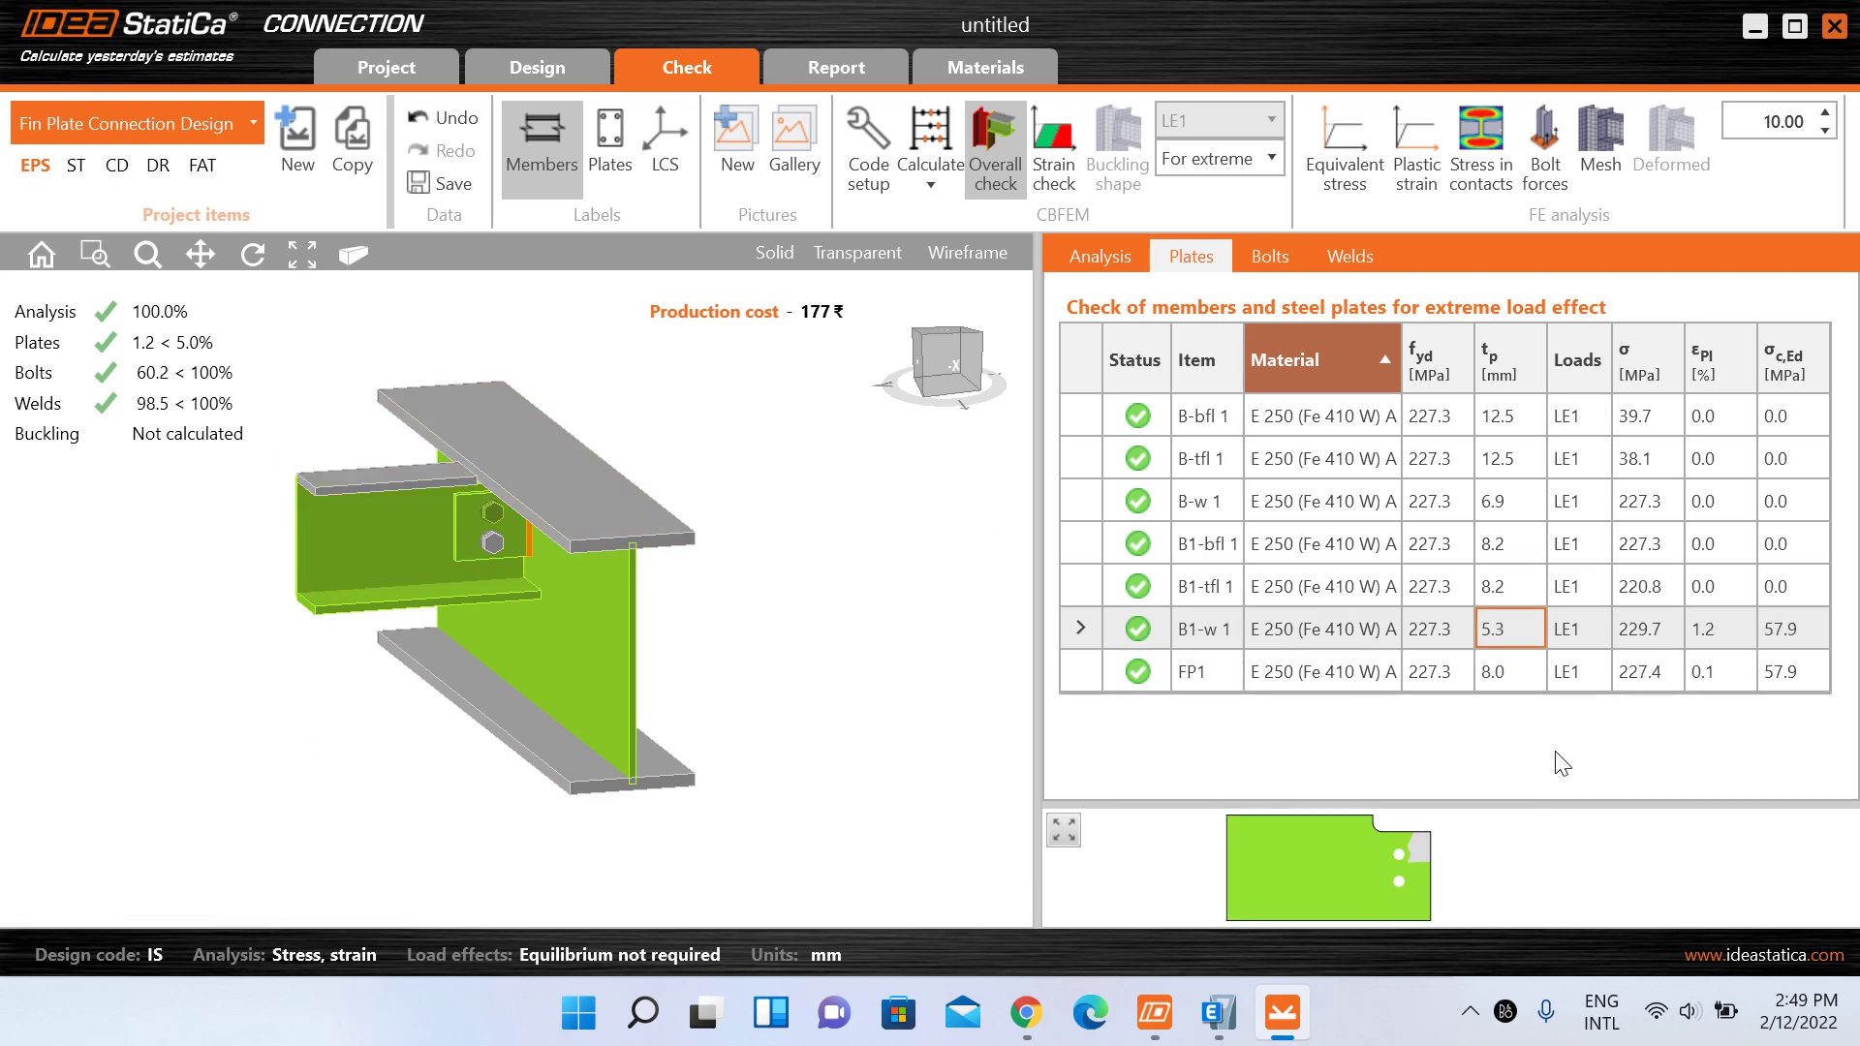
left_click(1513, 672)
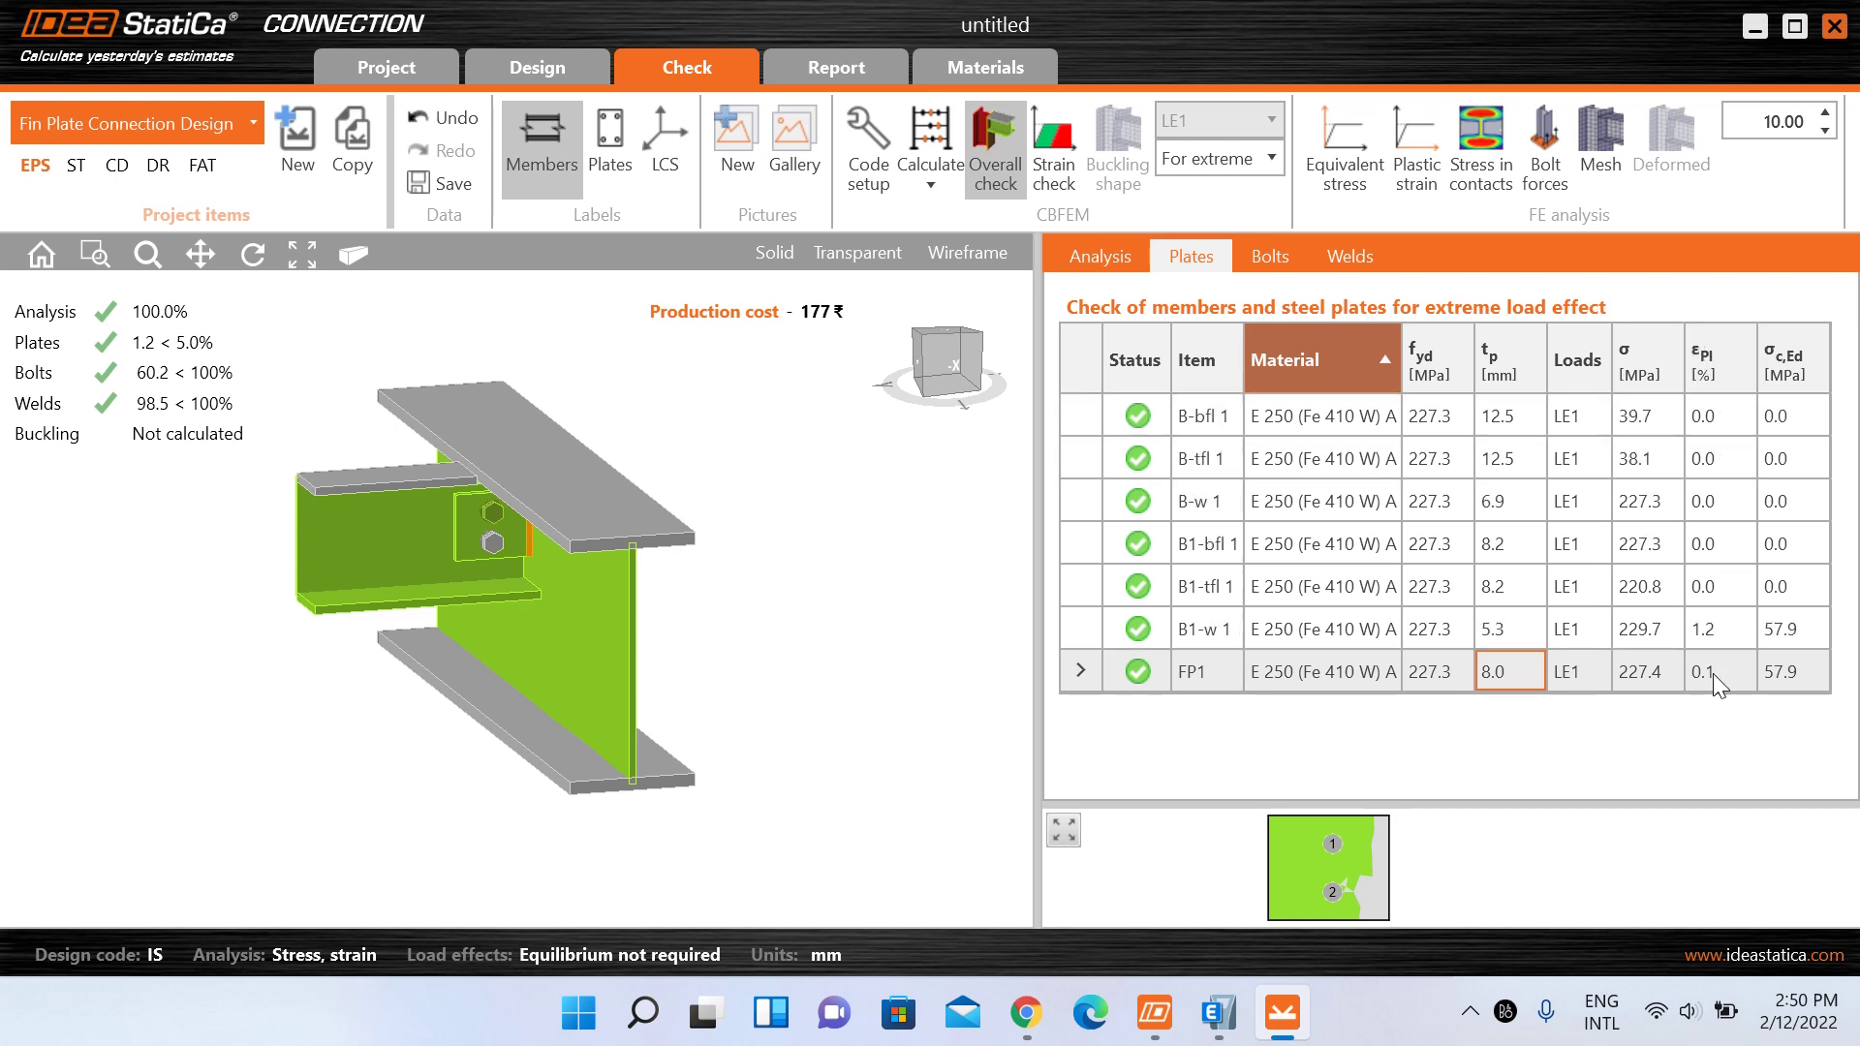
- Sort the plate check by plastic strain, and examine the forces and shear utilization of bolts B1 and B2 in the bolt check
left_click(1705, 364)
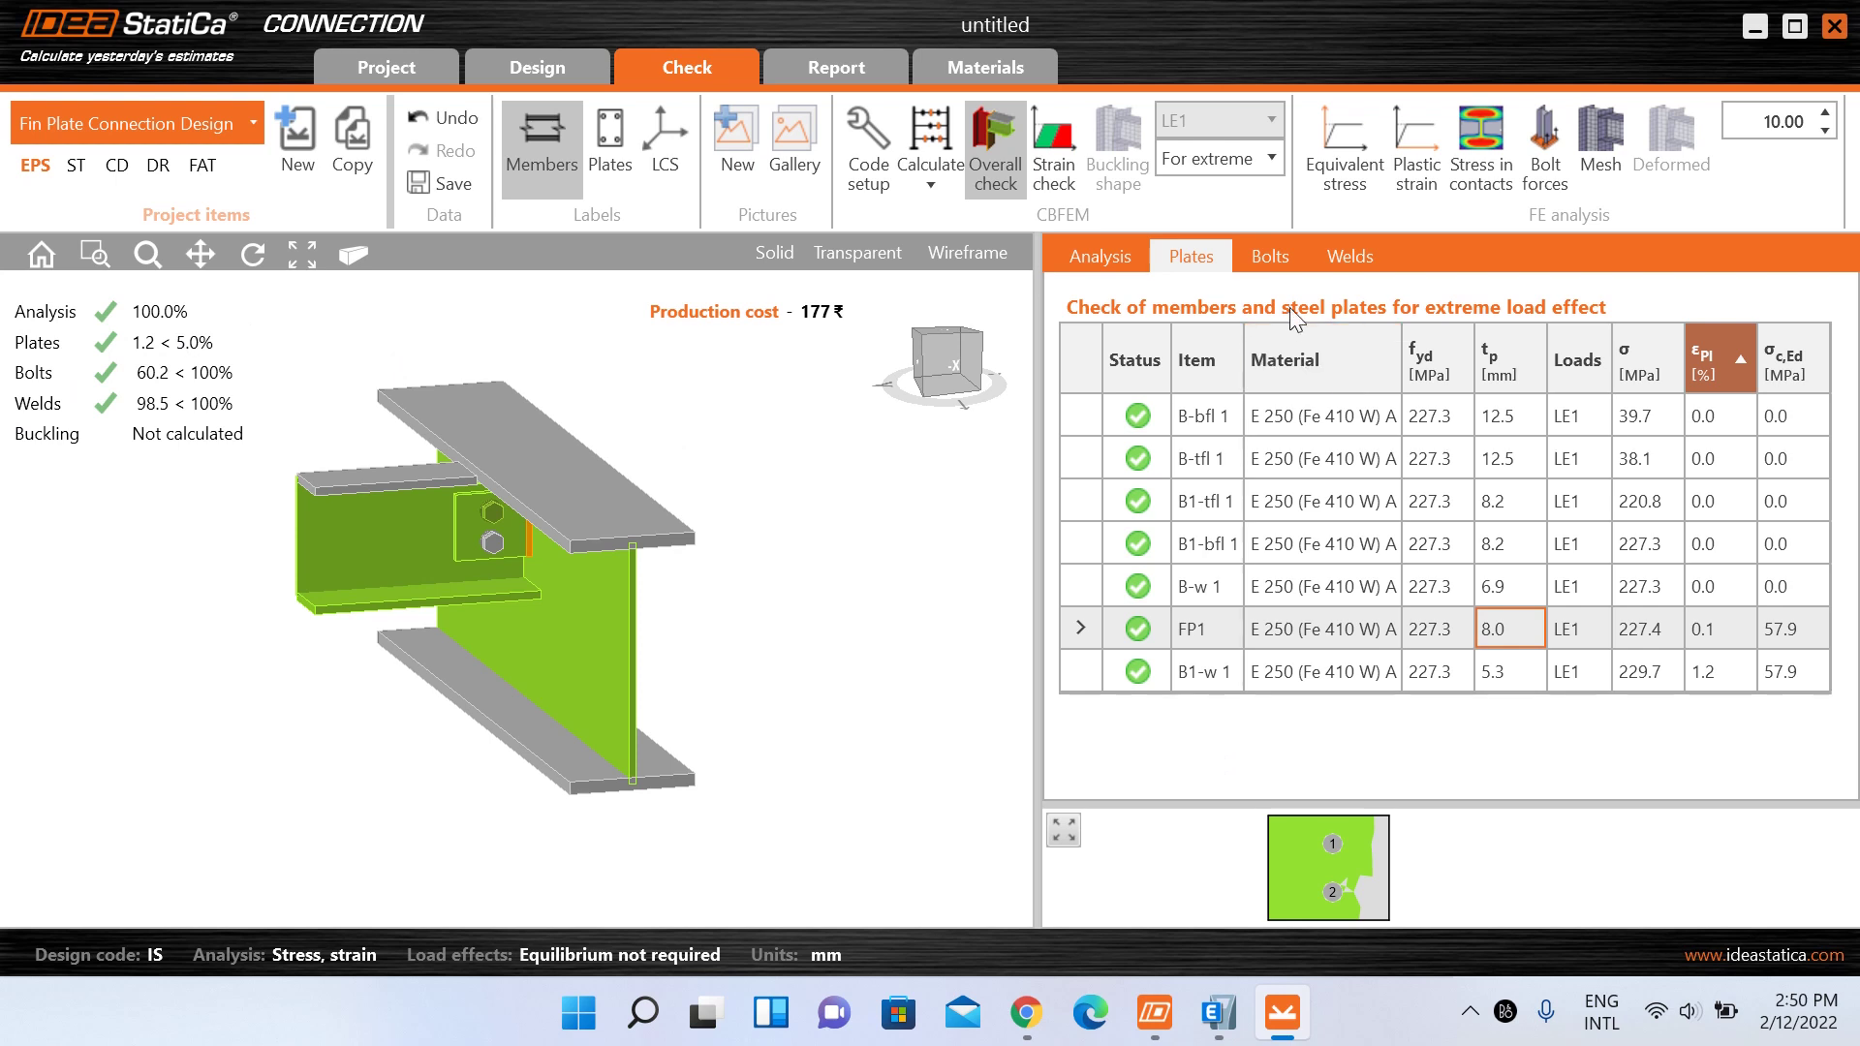
left_click(1273, 255)
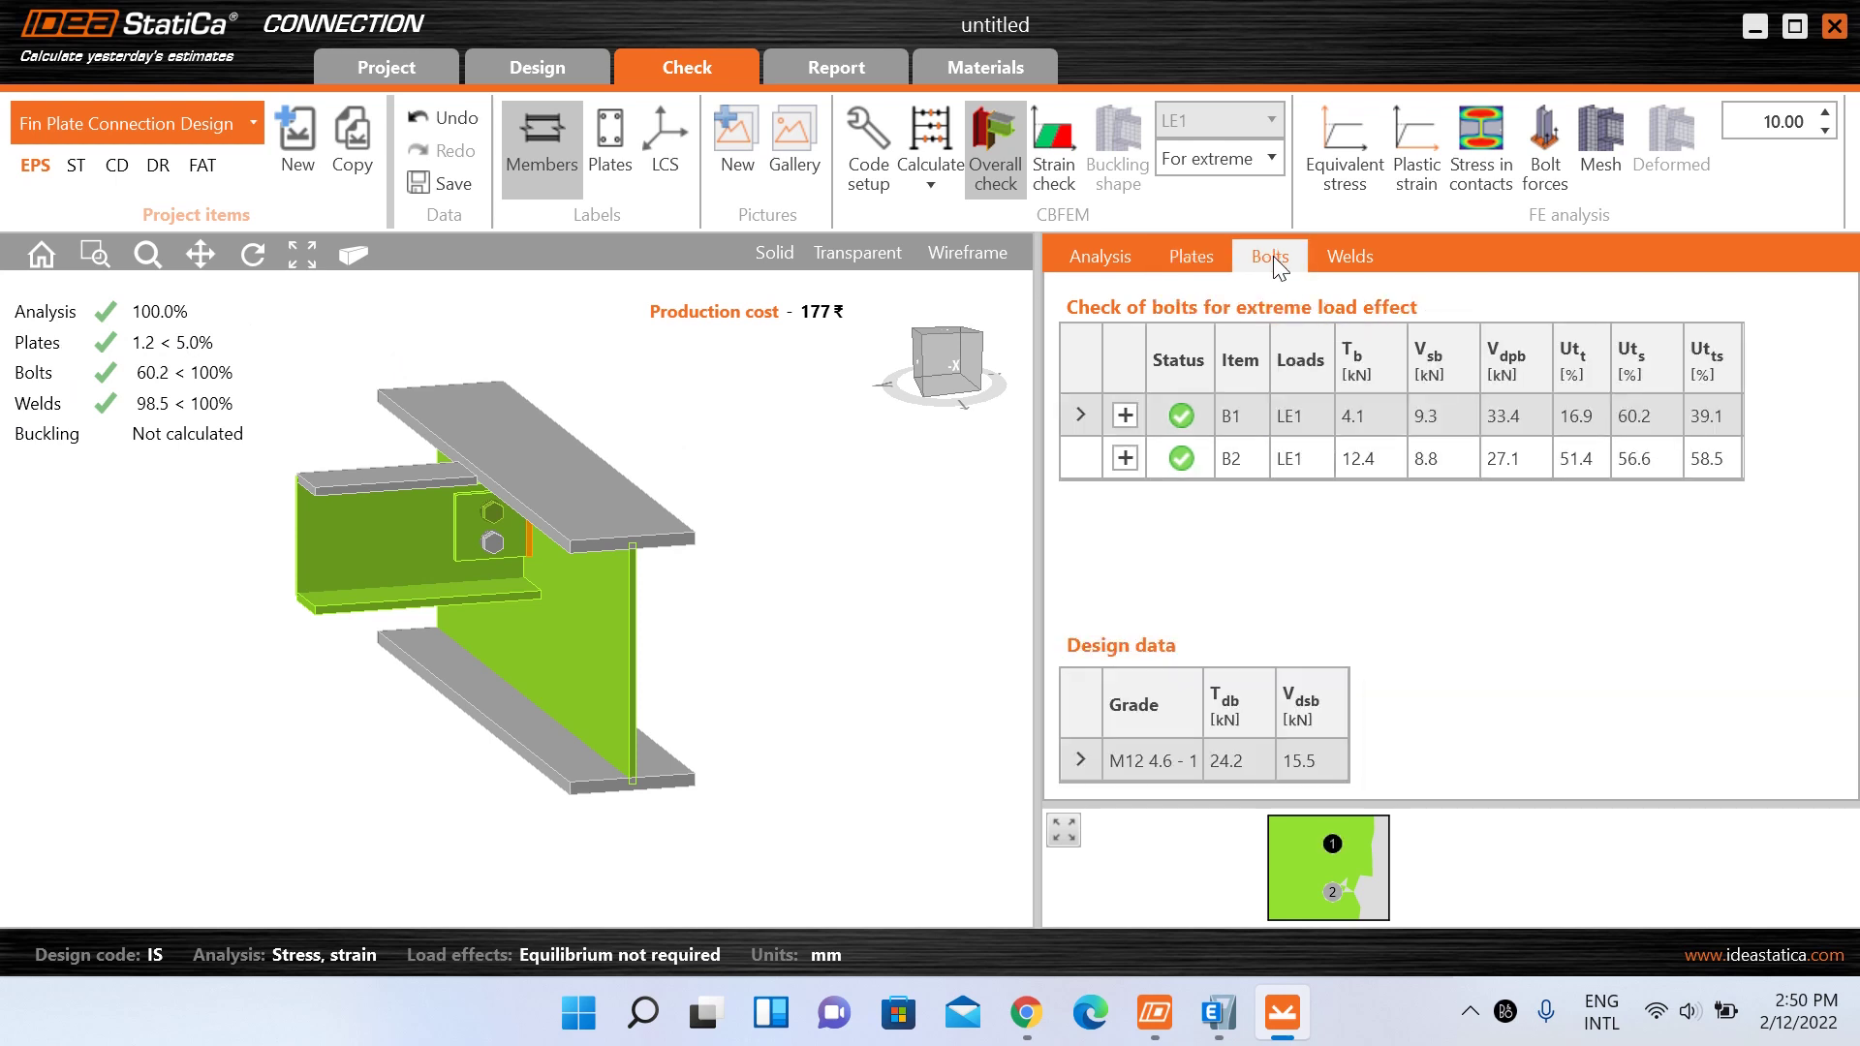
left_click(1238, 463)
left_click(1249, 416)
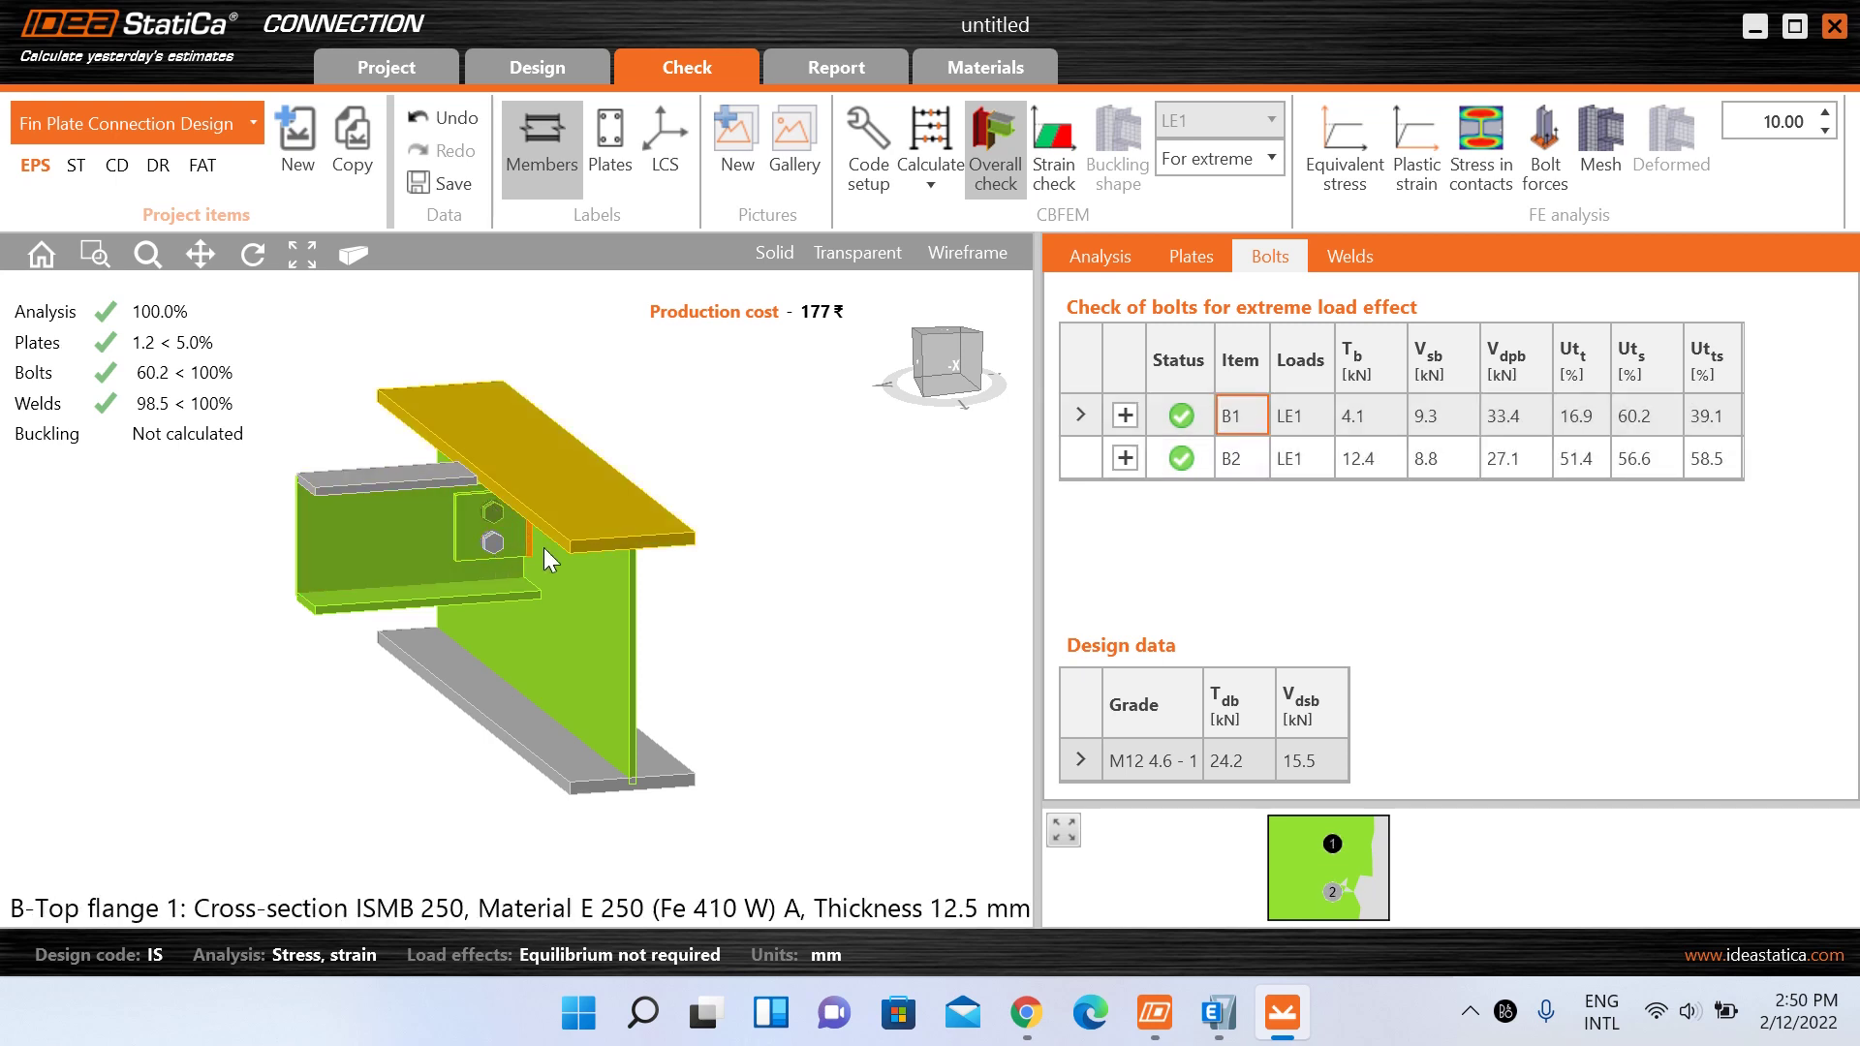
left_click(1235, 458)
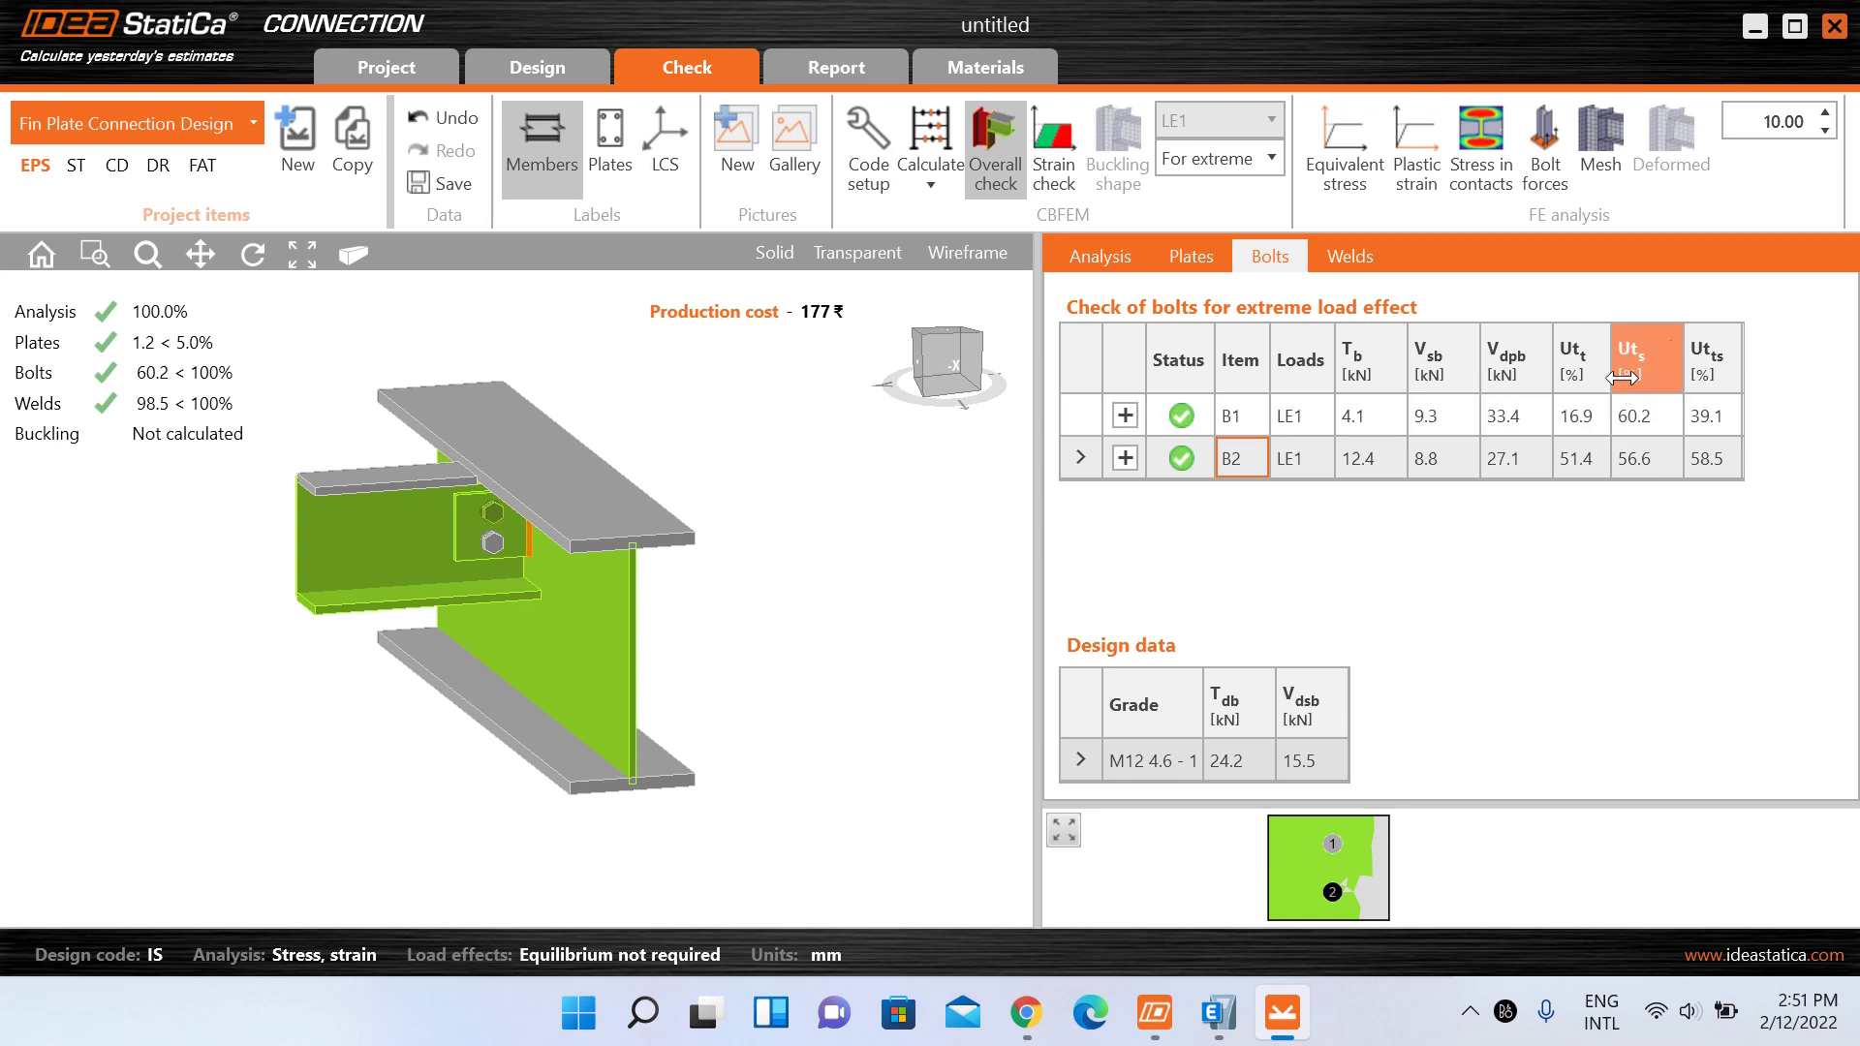
left_click(1647, 417)
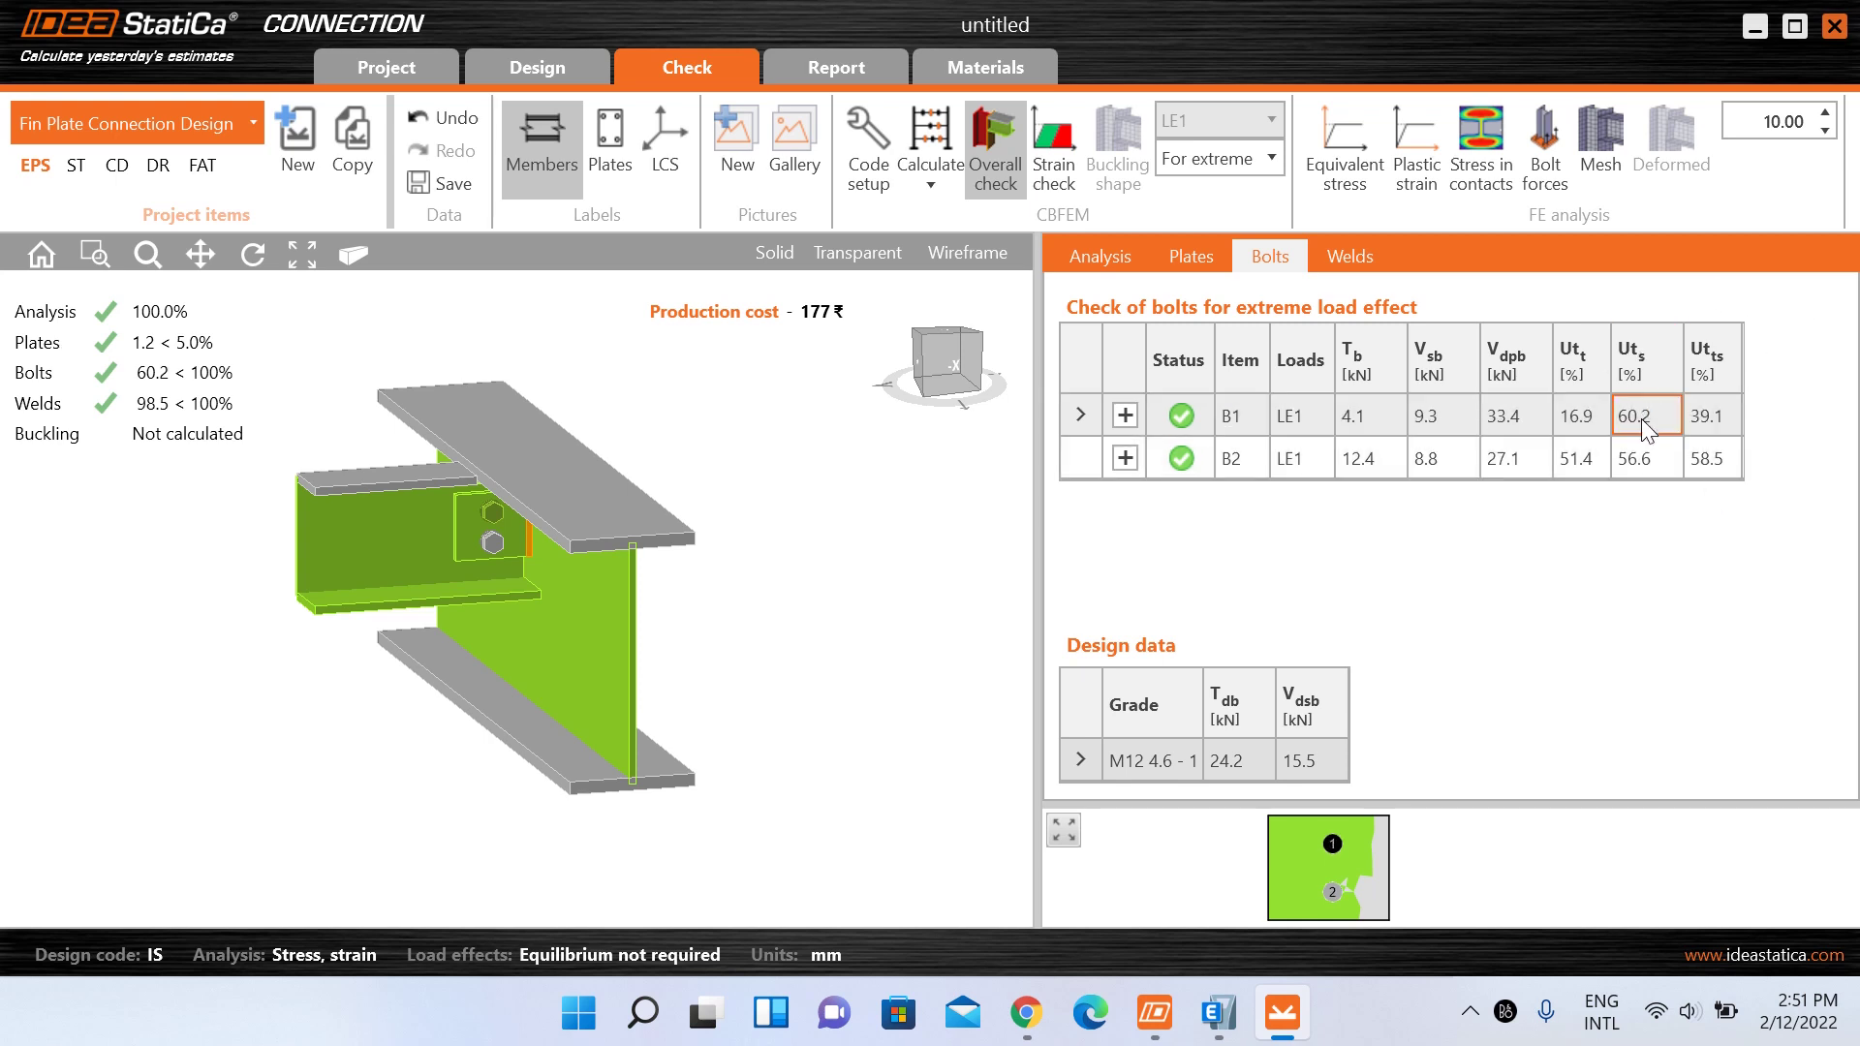
left_click(1647, 456)
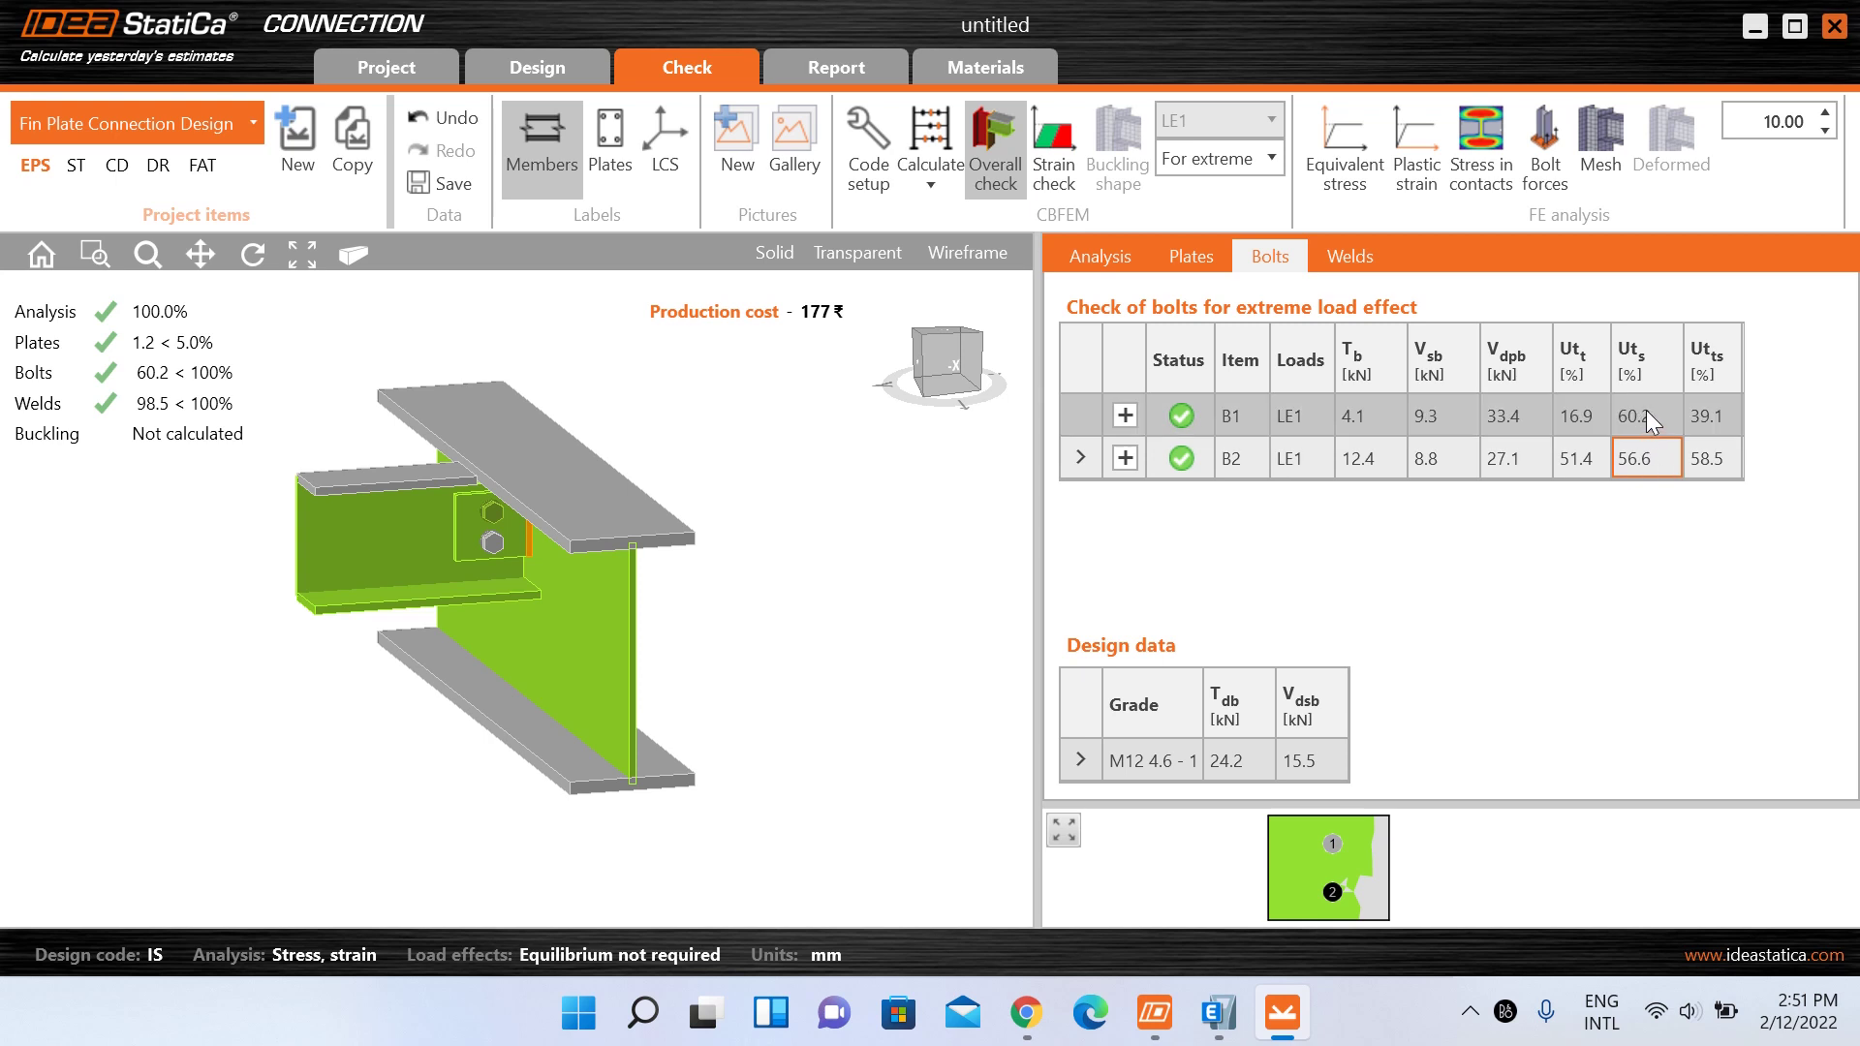
left_click(1647, 409)
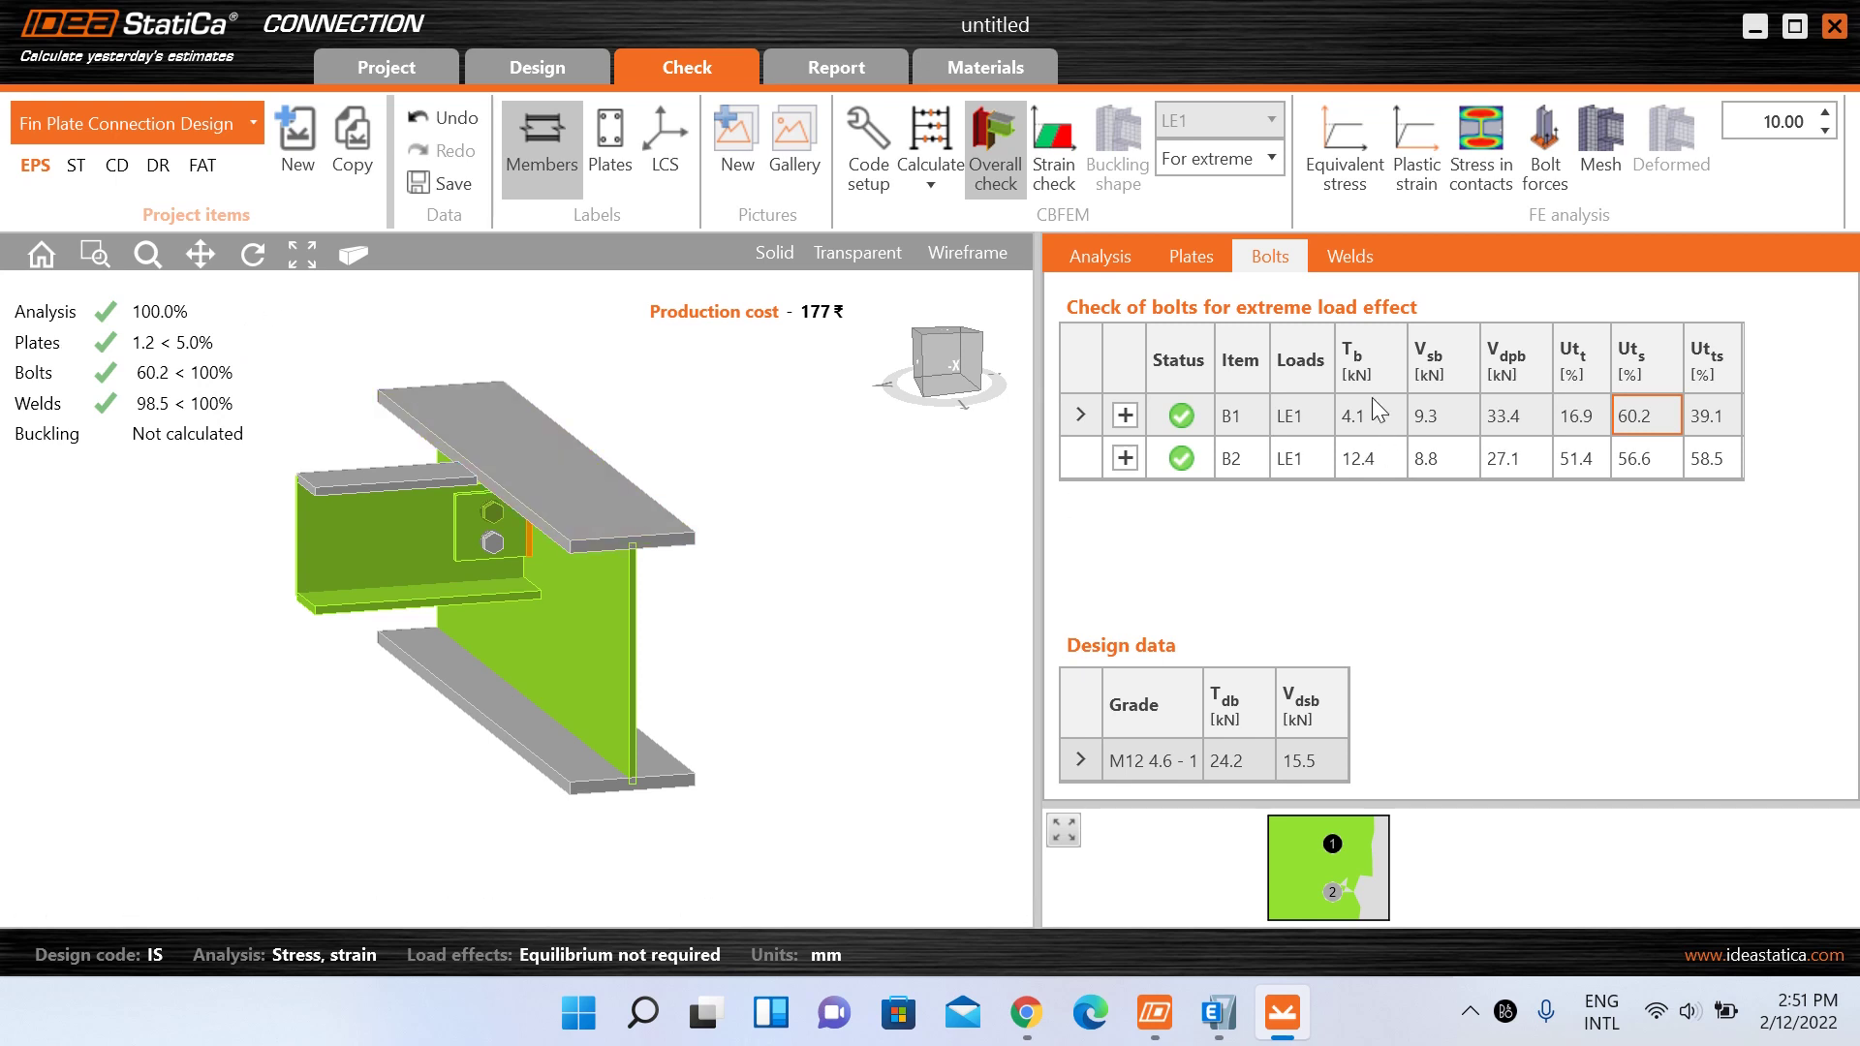
- Review the weld check of fin plate FP1 on the web of beam B alongside the overall check summary
left_click(1357, 250)
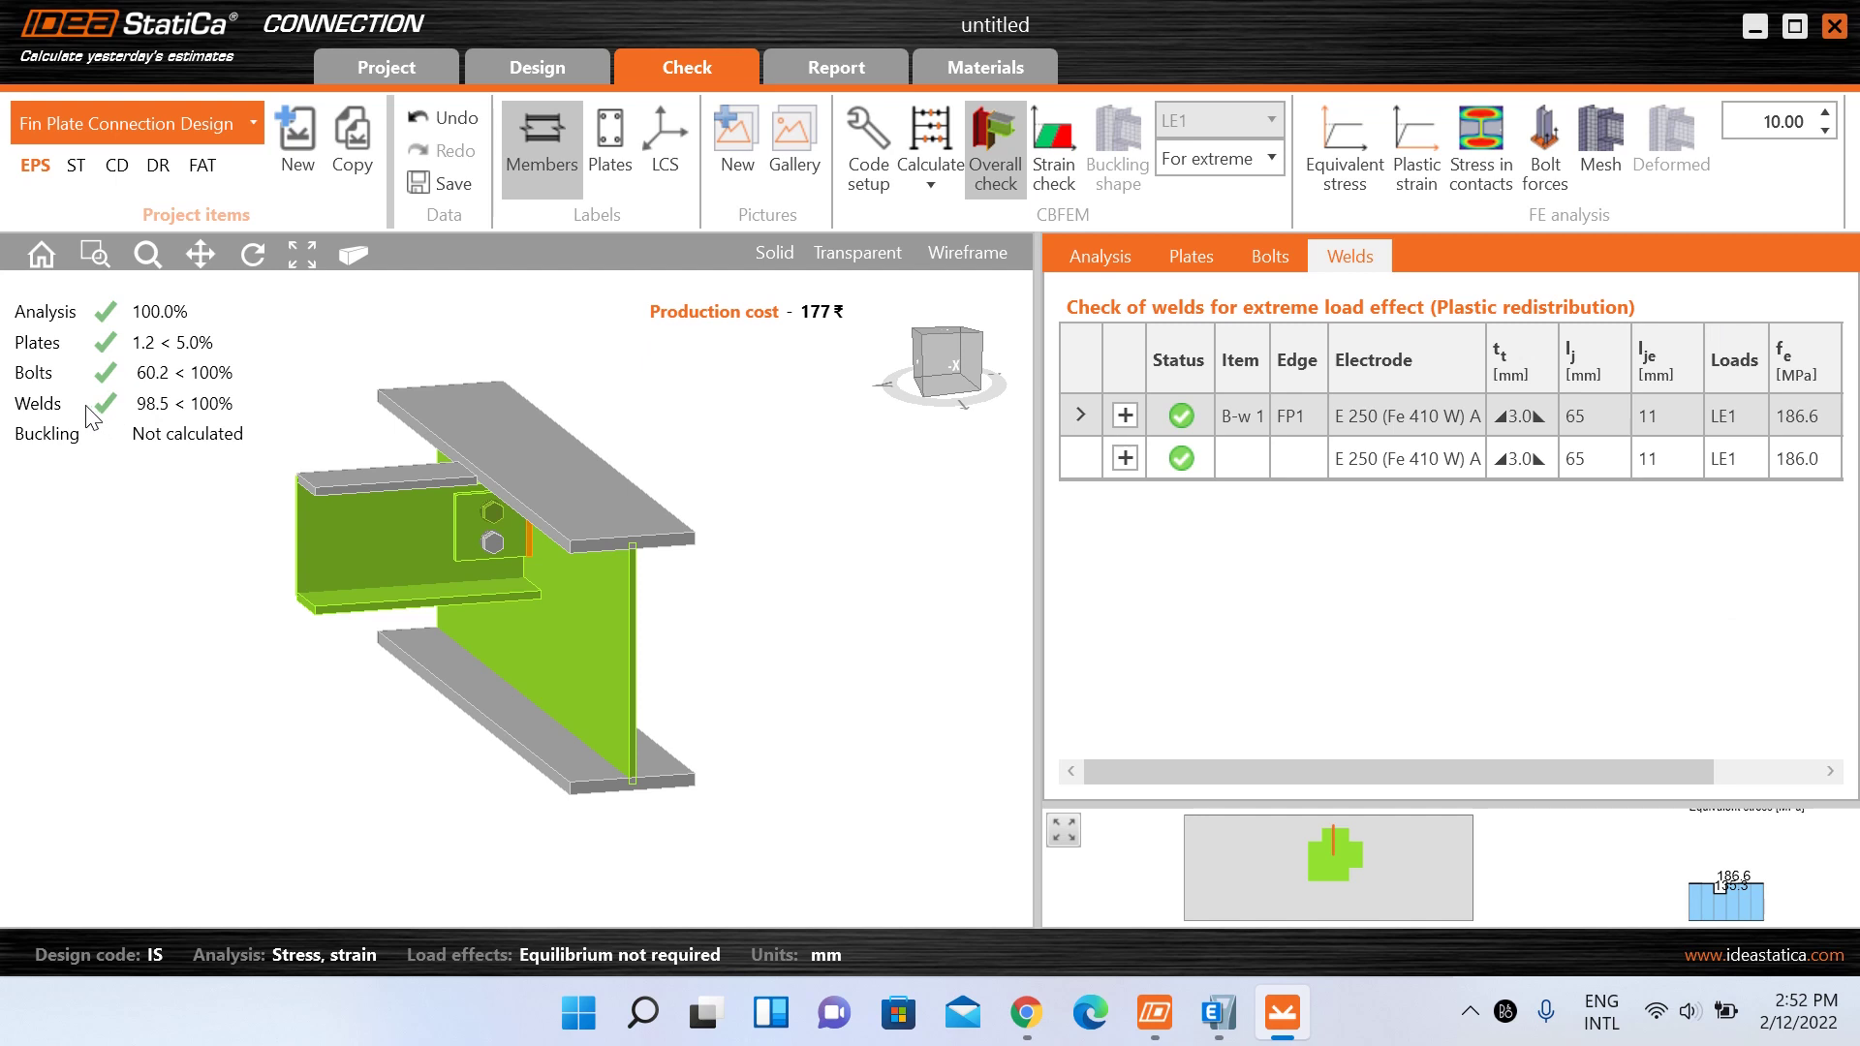
right_click(172, 358)
left_click(118, 455)
- Display the equivalent stress and plastic strain, and inspect the deformed shape with its FE mesh from several angles
left_click(1344, 153)
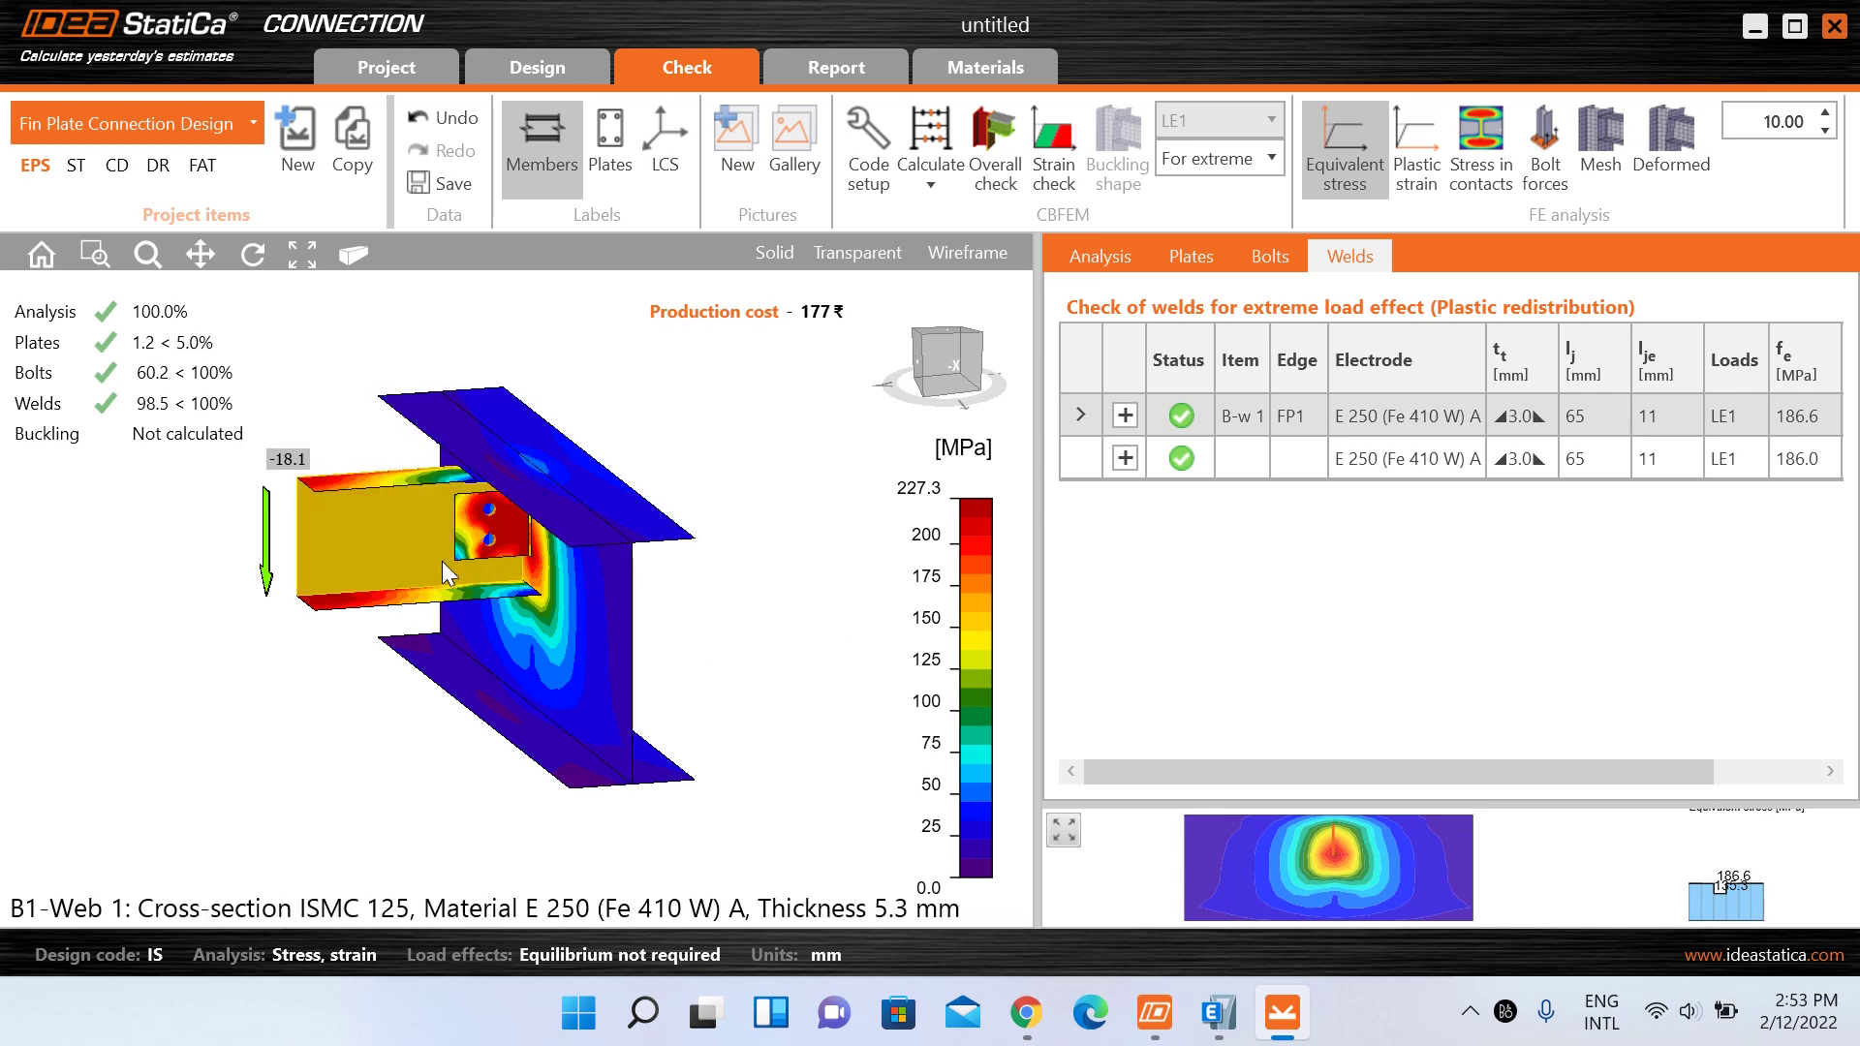
left_click(1408, 176)
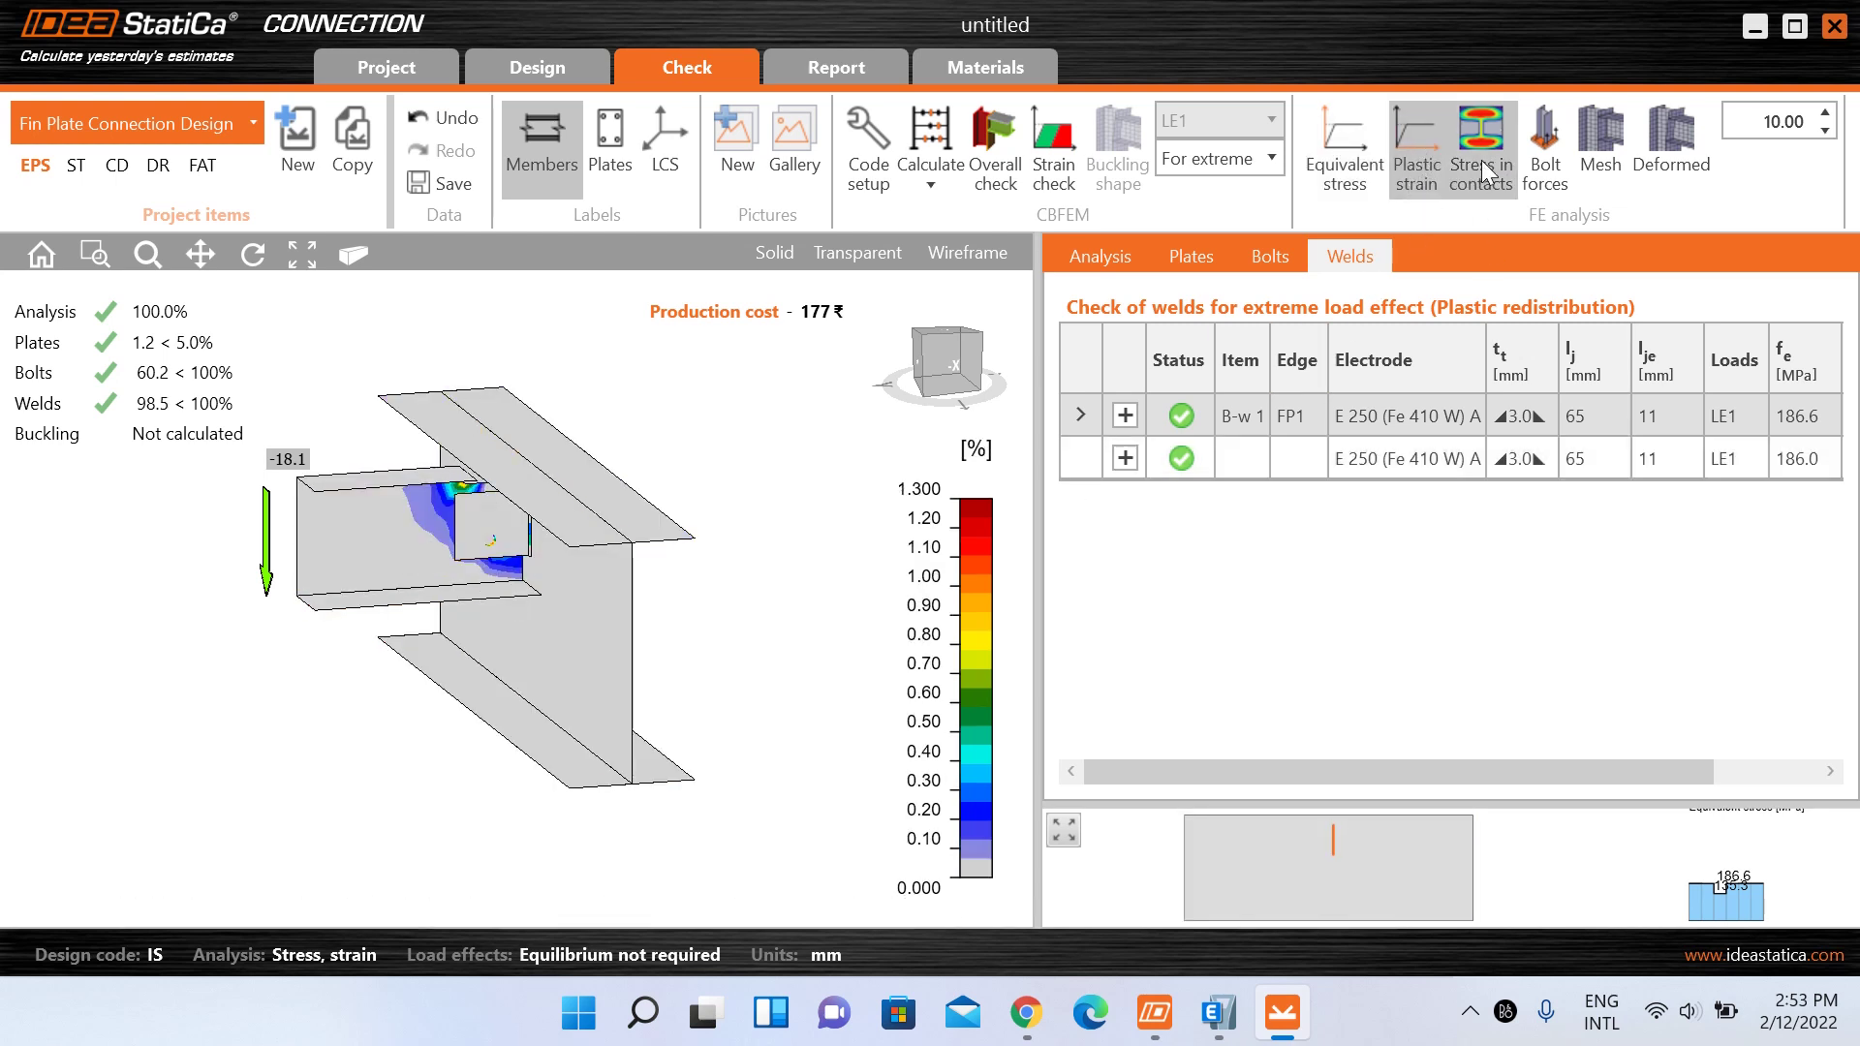
left_click(1674, 142)
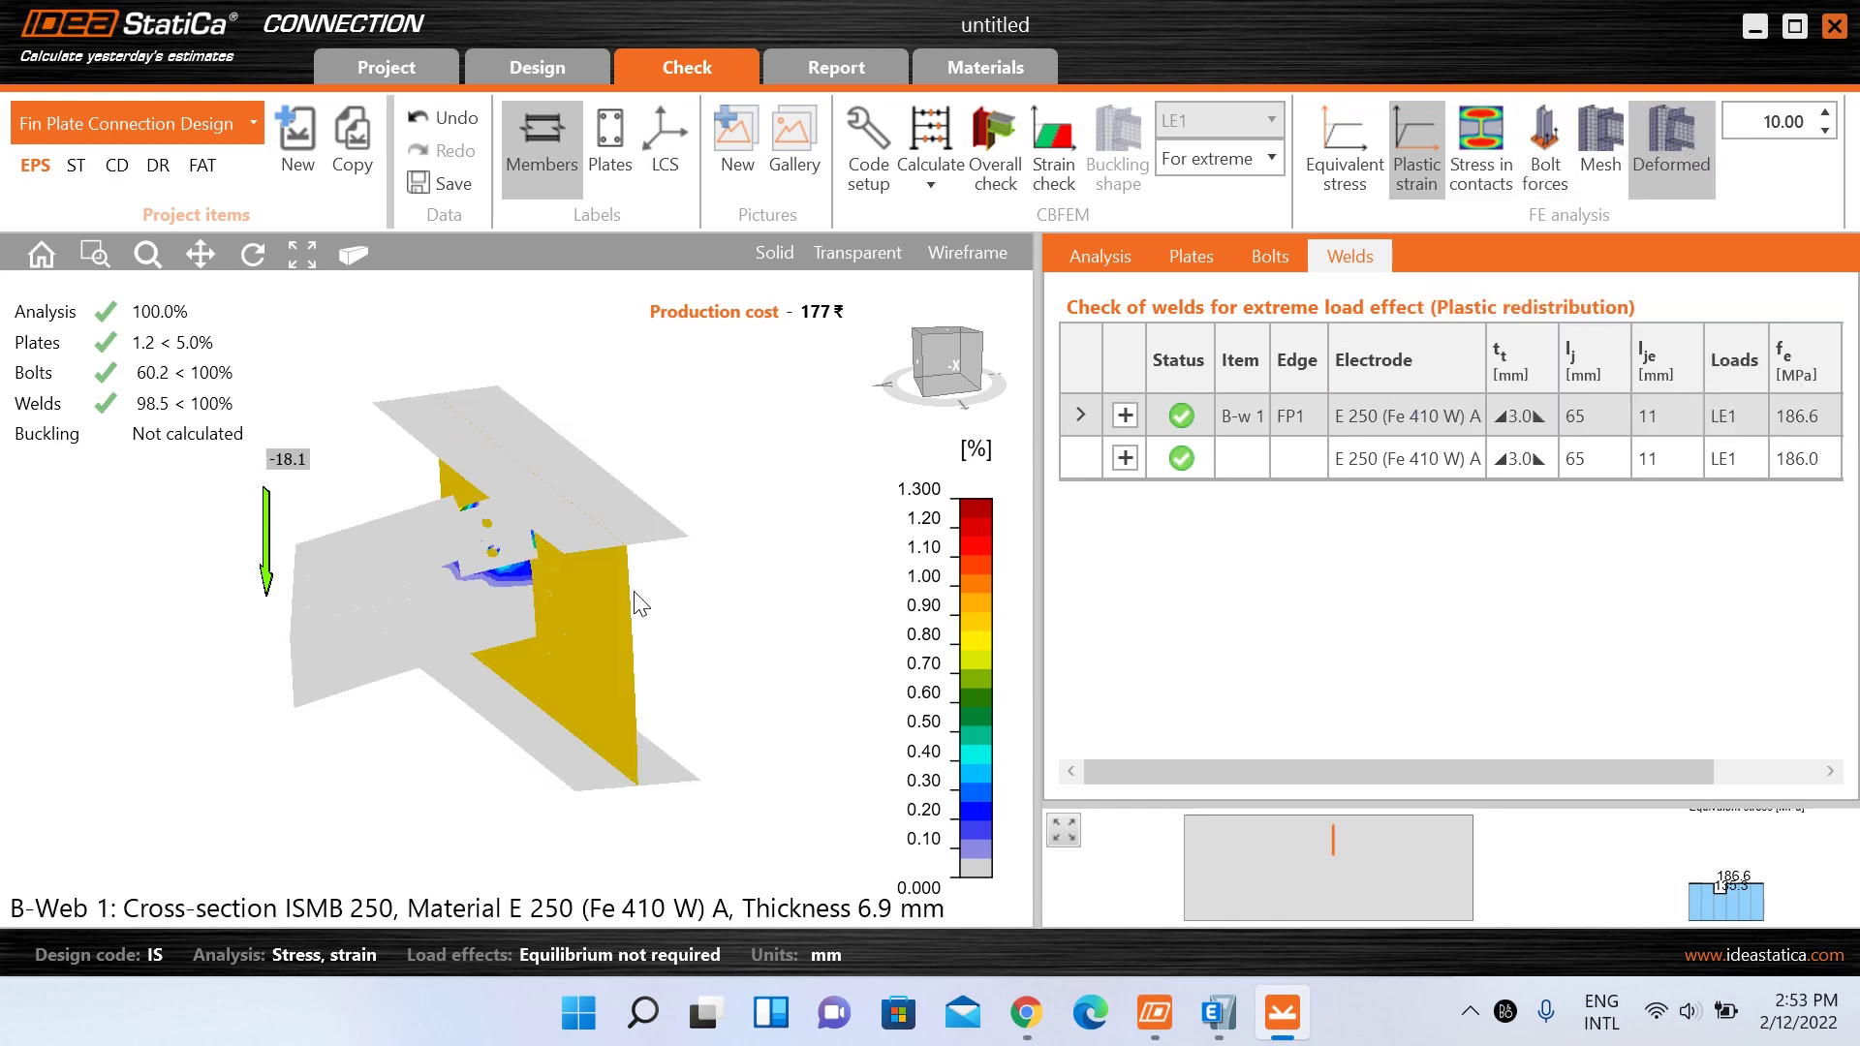
left_click(1599, 150)
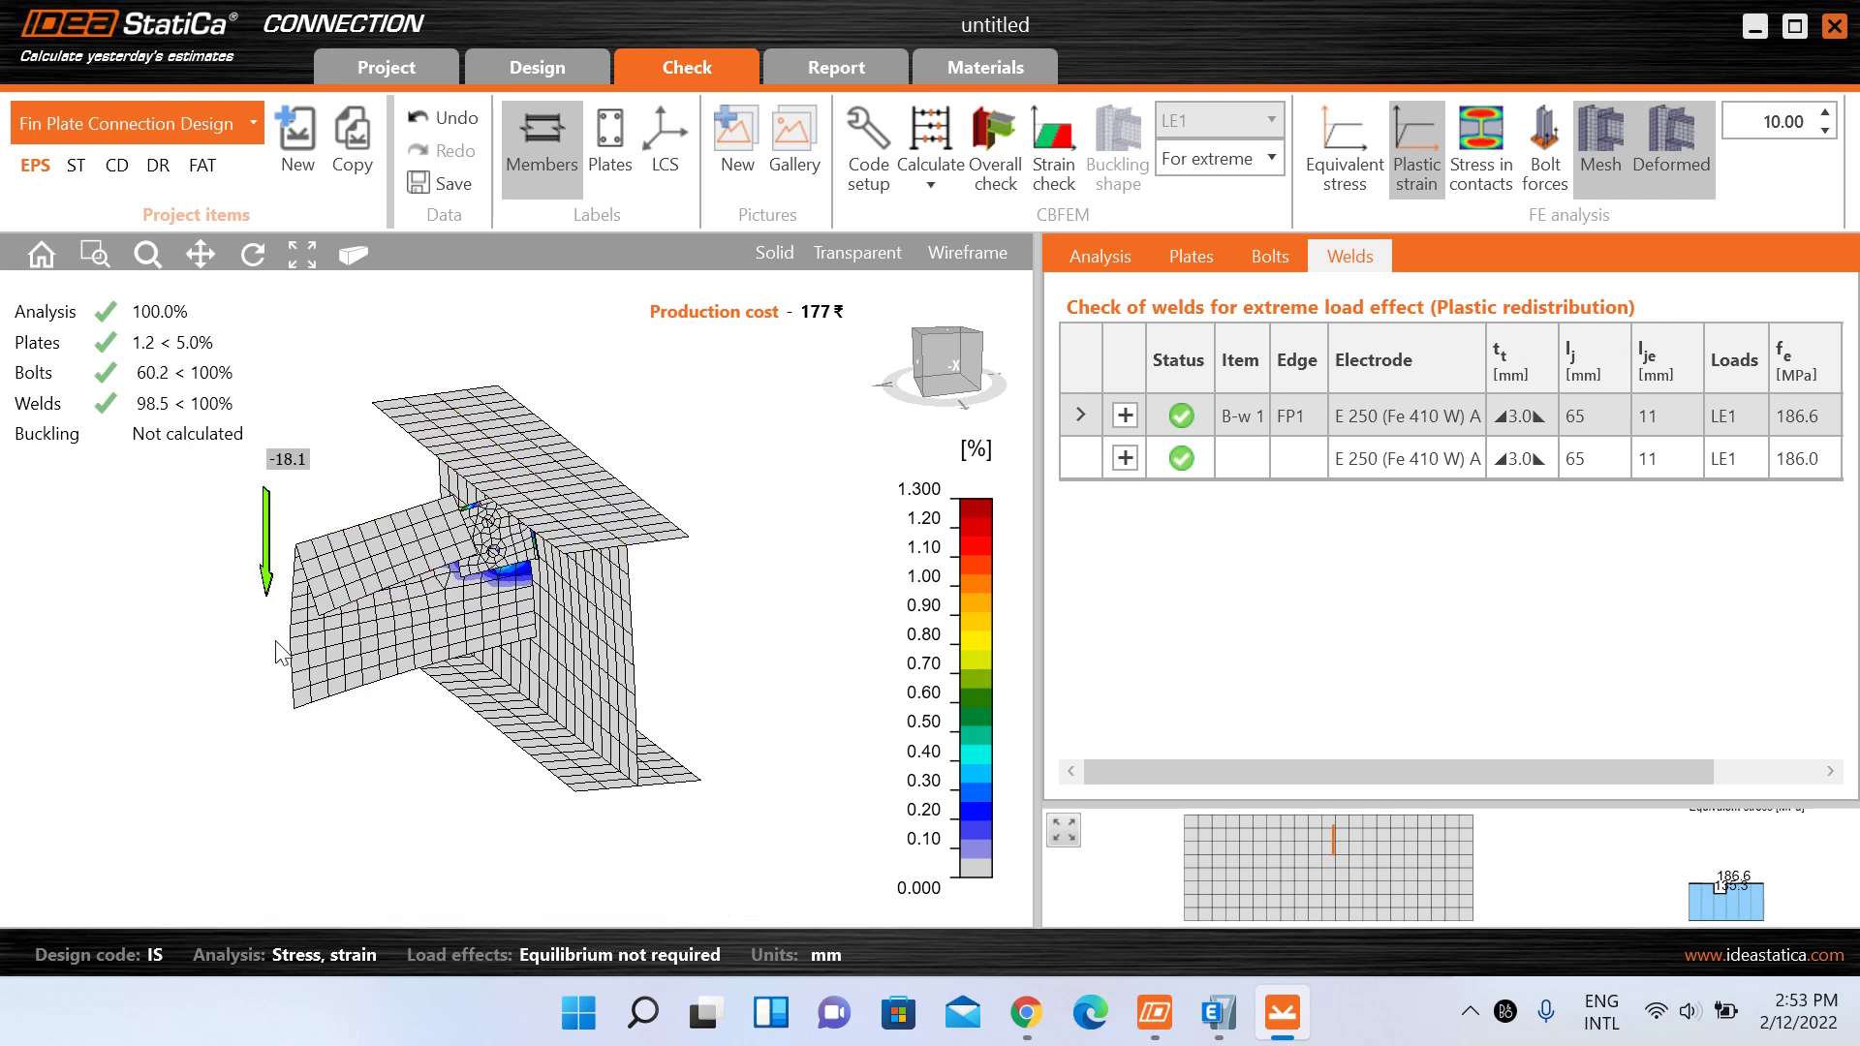
left_click(952, 375)
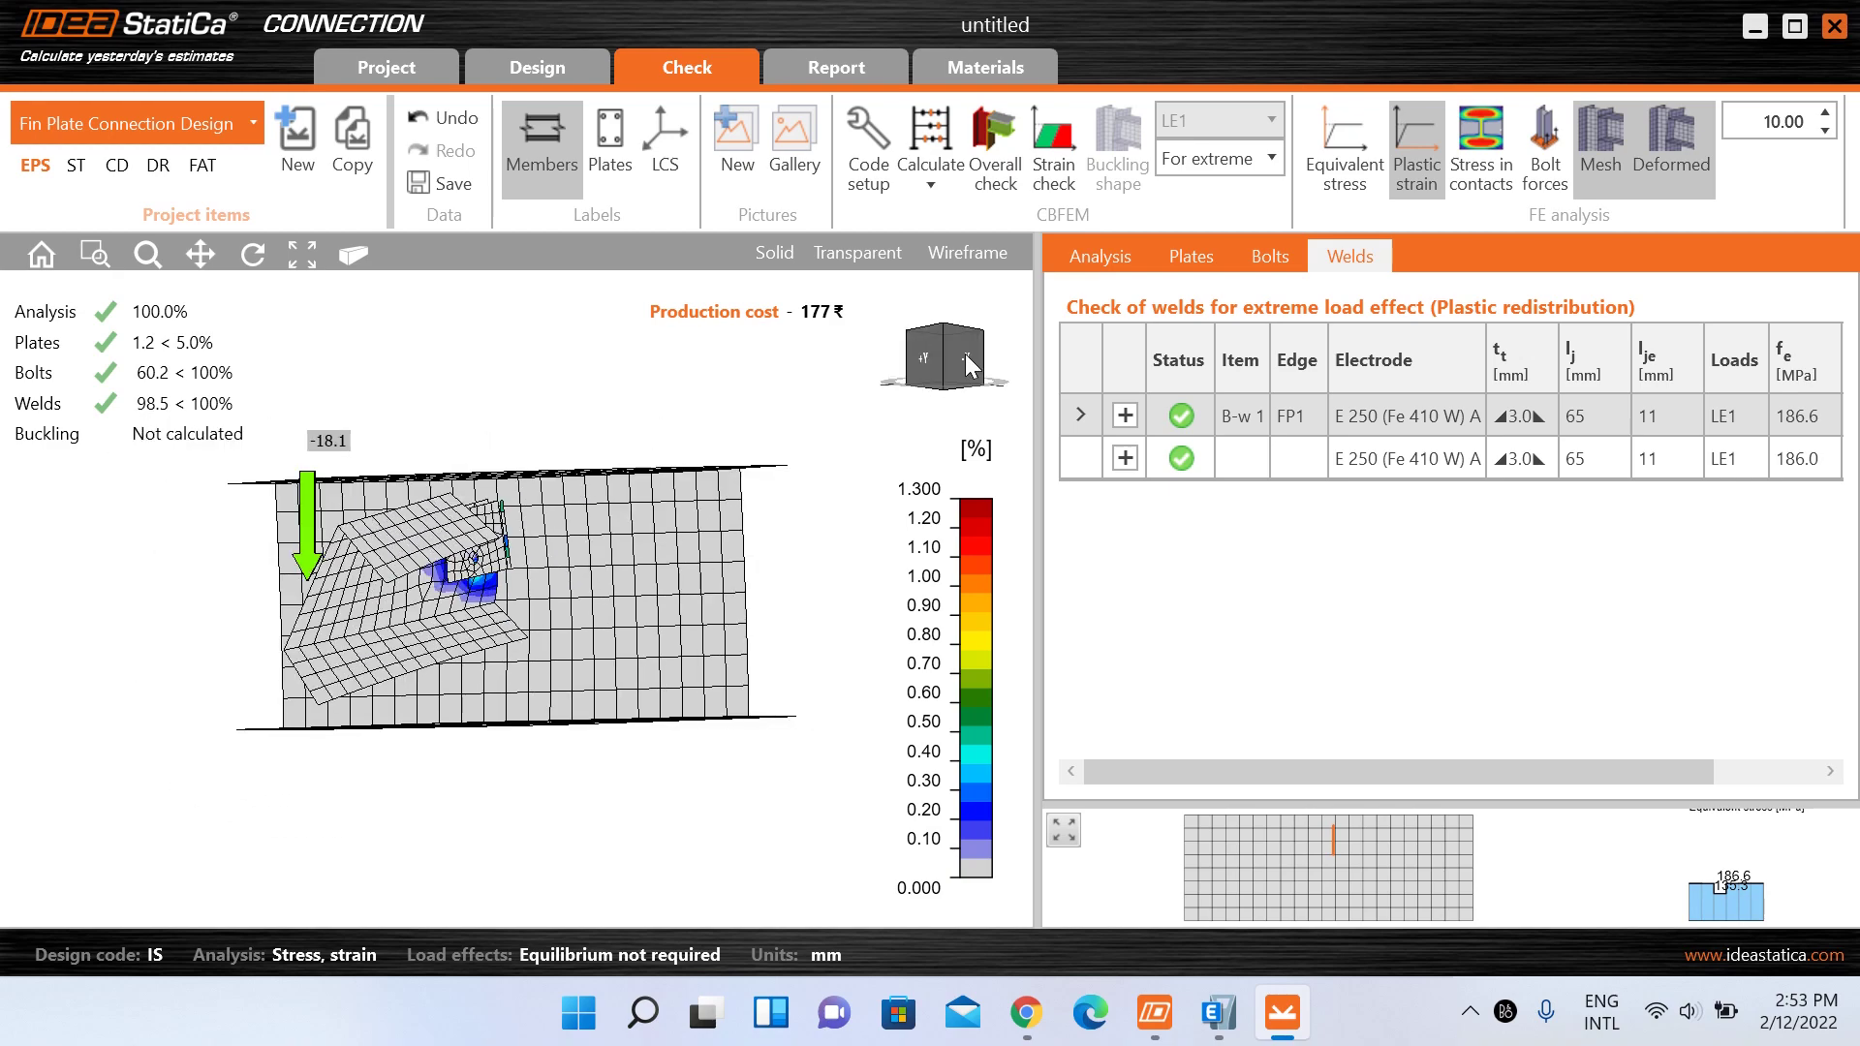
left_click_drag(965, 353, 951, 356)
left_click(959, 360)
left_click(958, 356)
left_click(955, 356)
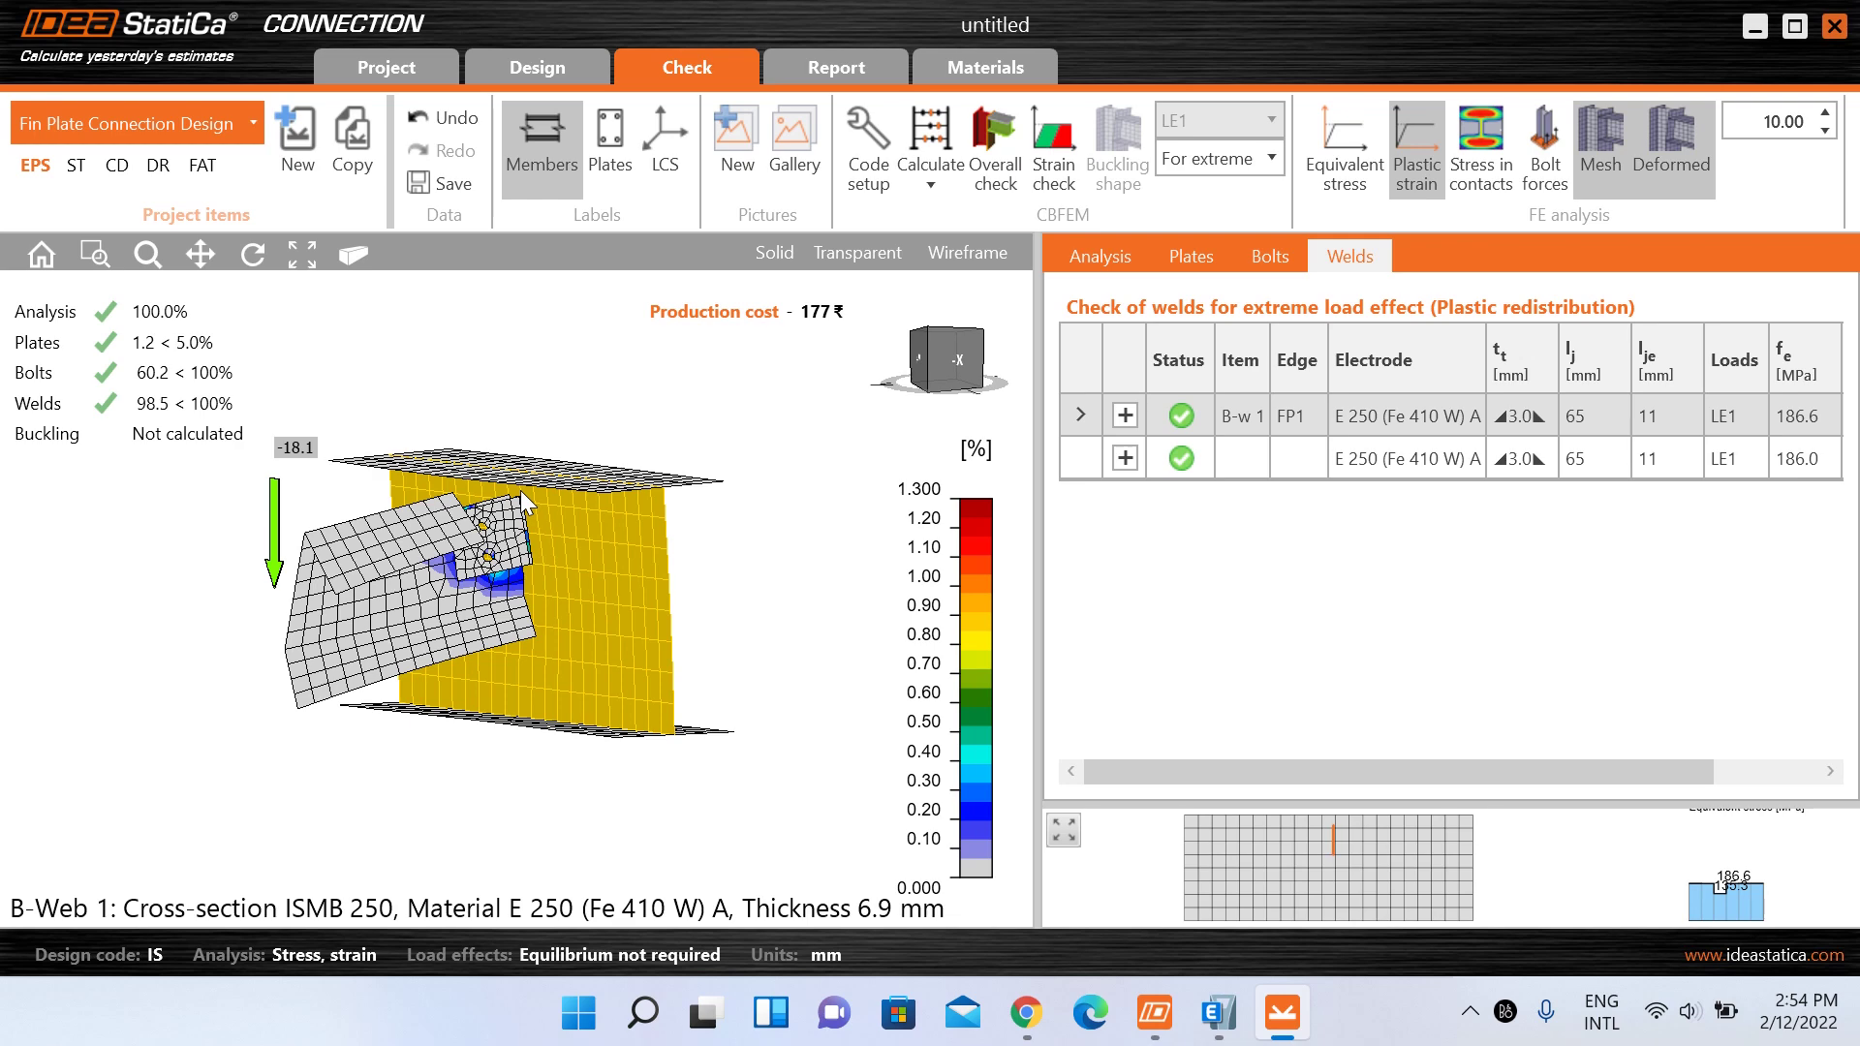
- Add the extra model pictures, the bill of material drawings and the table of cost estimation values to the detailed report
left_click(818, 58)
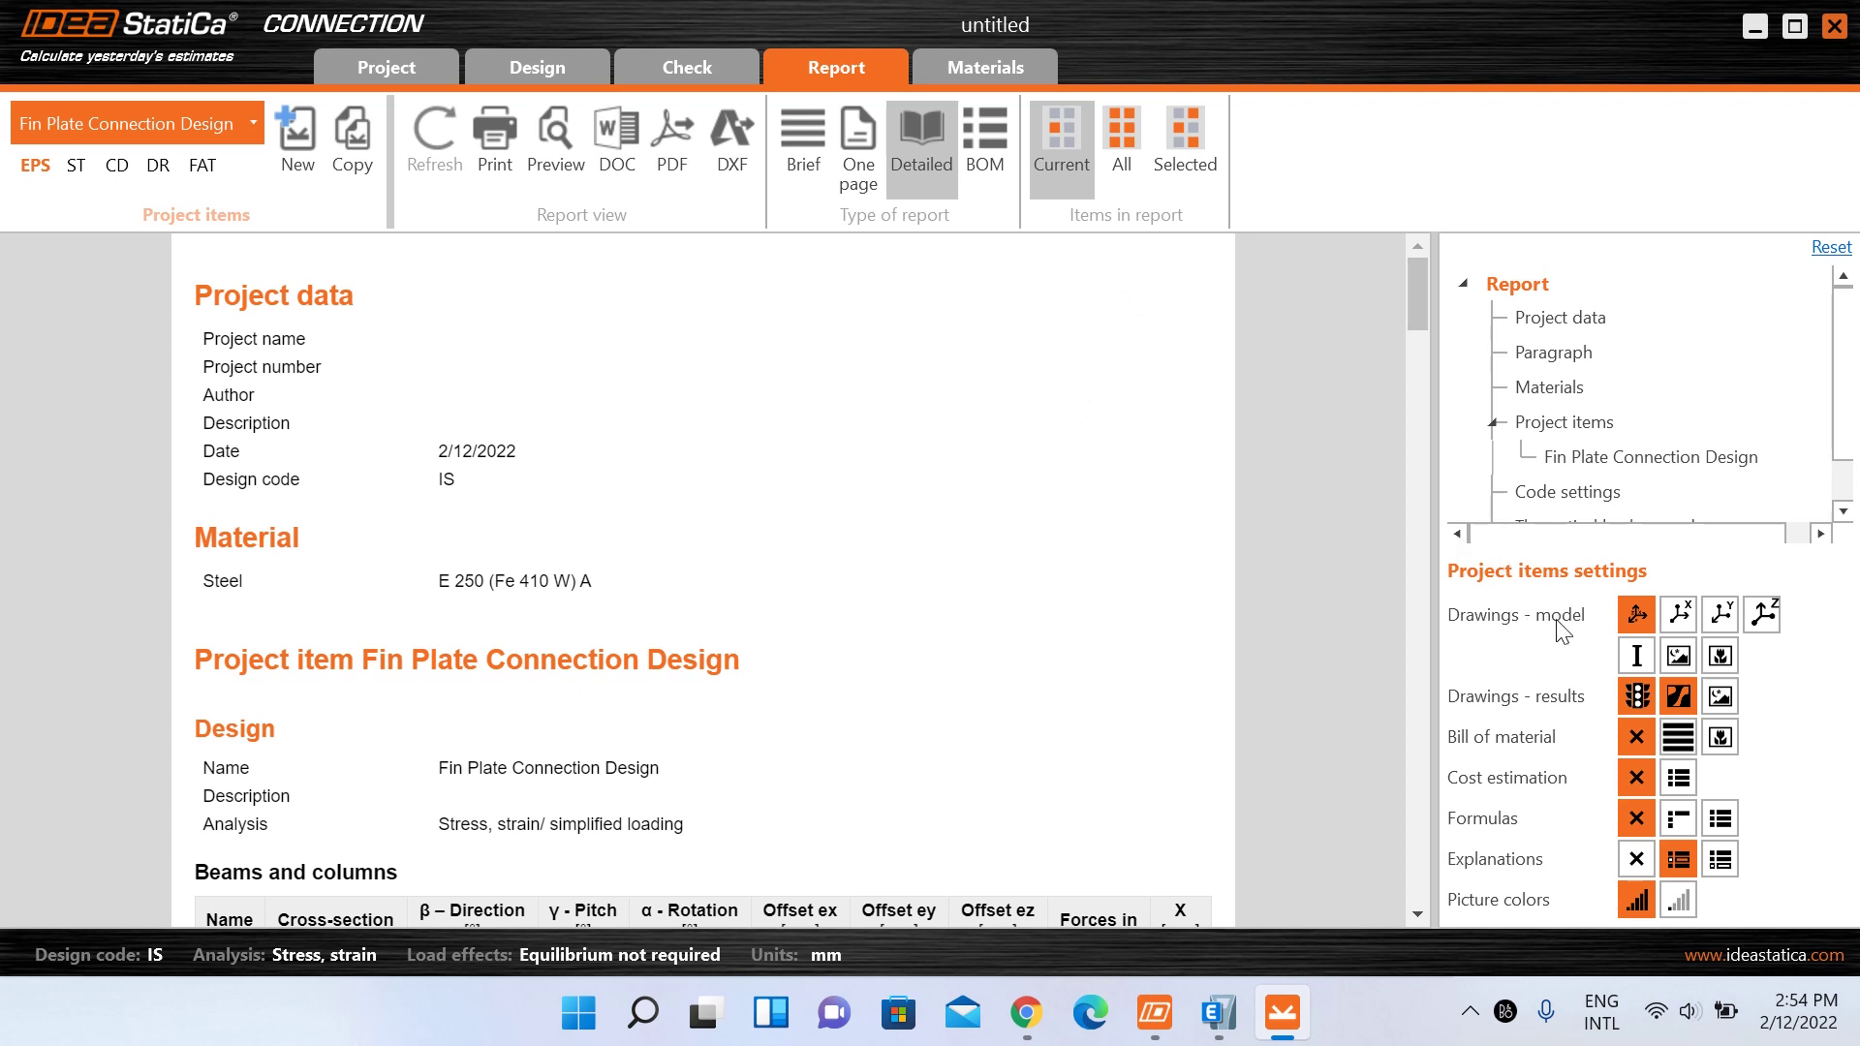
left_click(1723, 655)
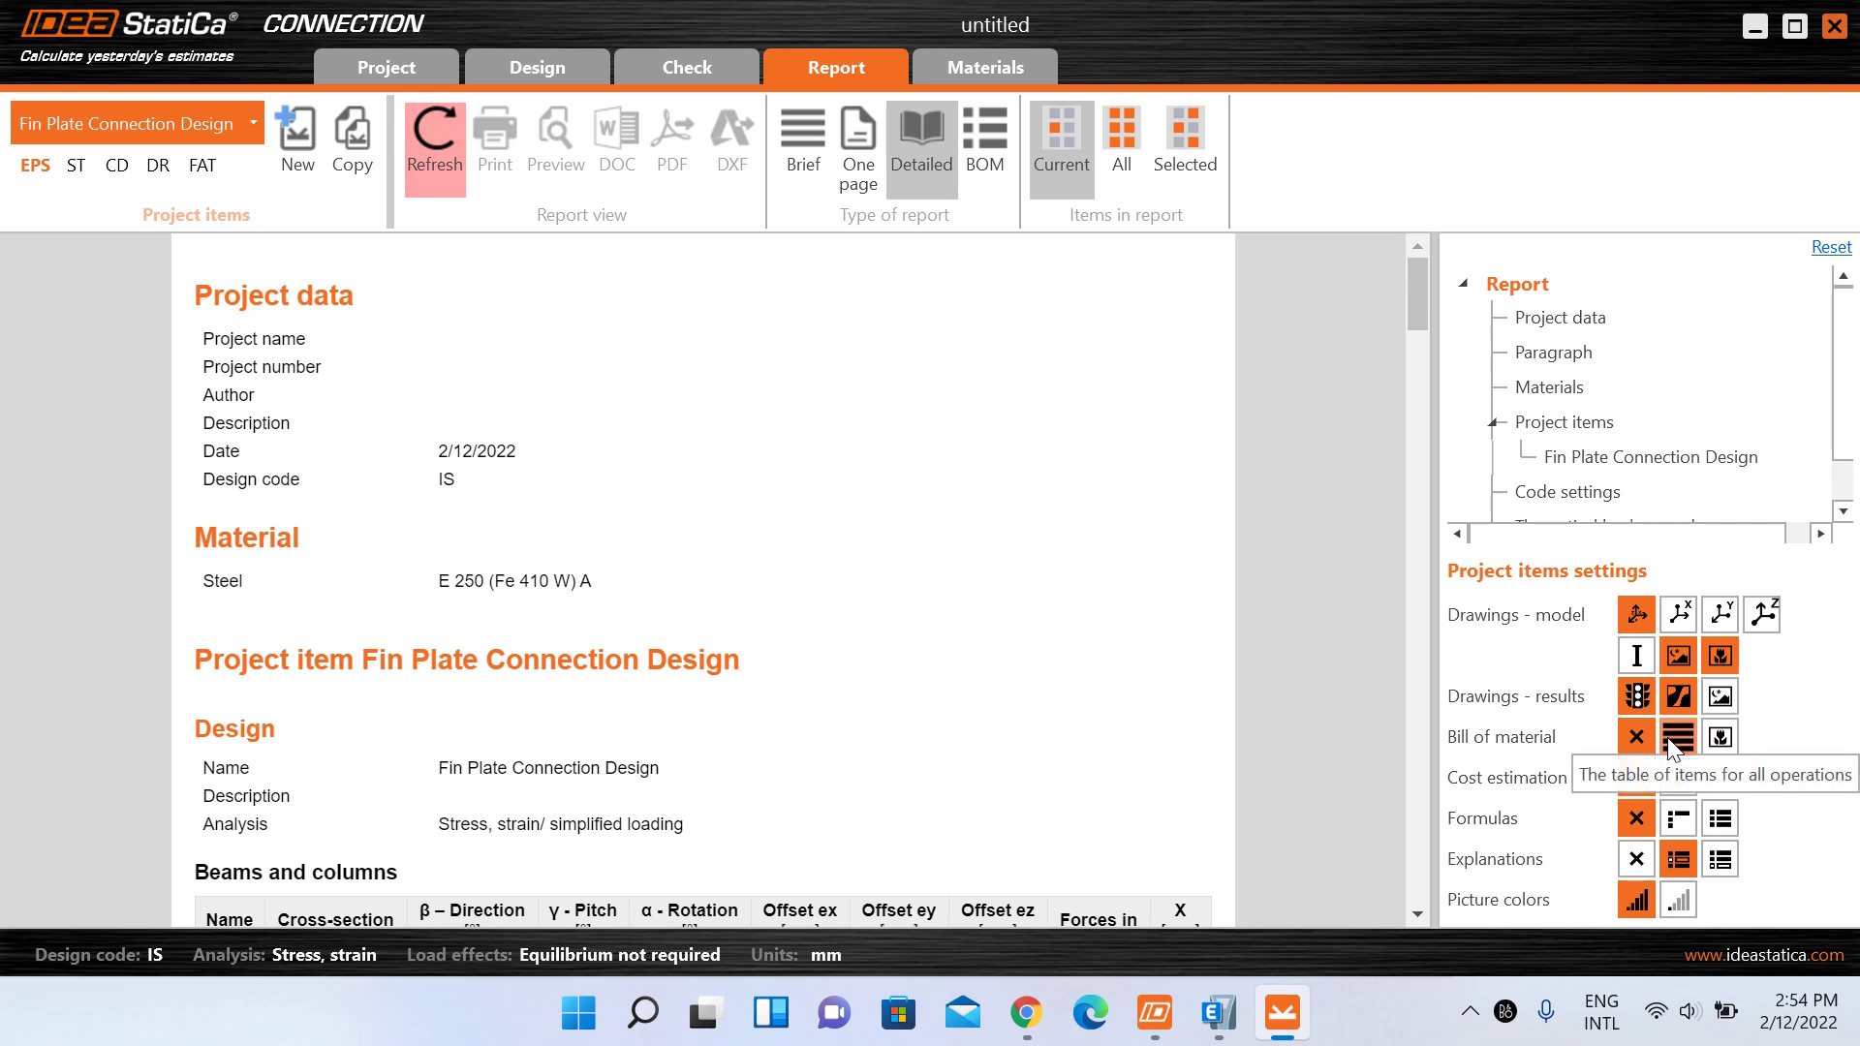
left_click(1721, 737)
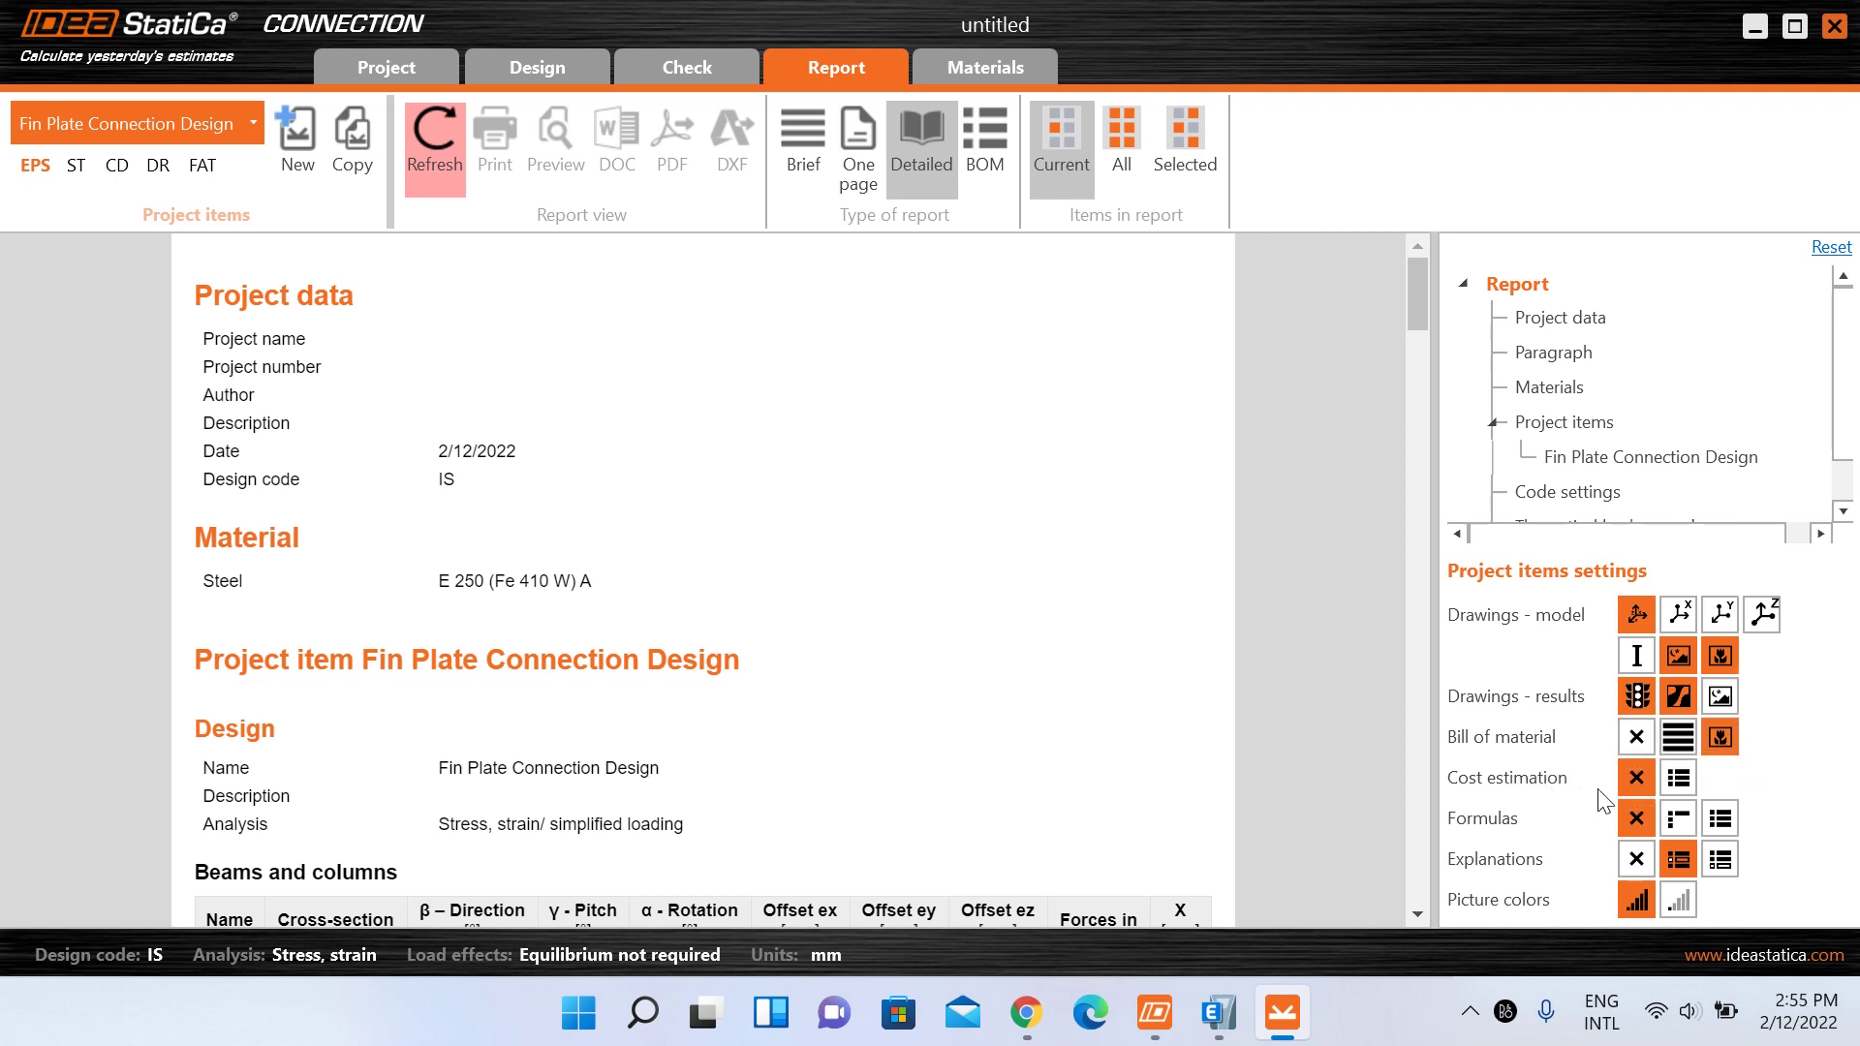
left_click(1683, 786)
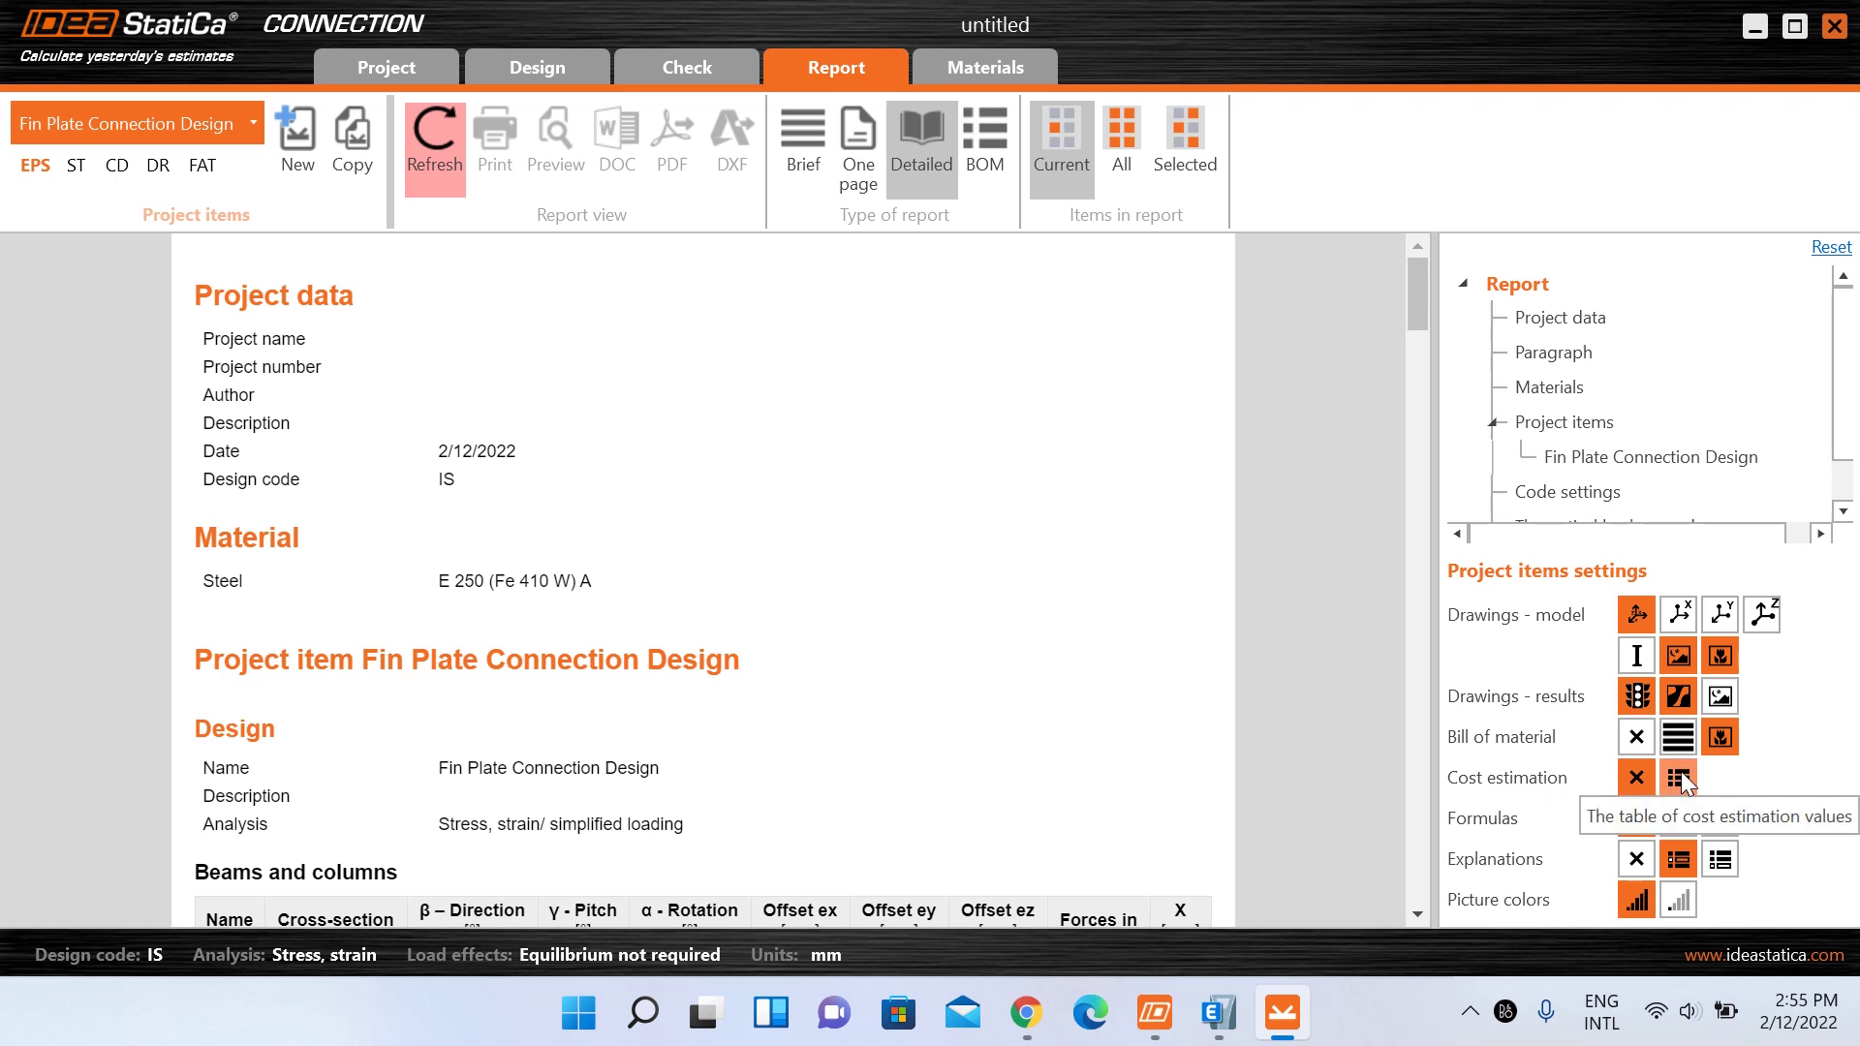
left_click(1683, 781)
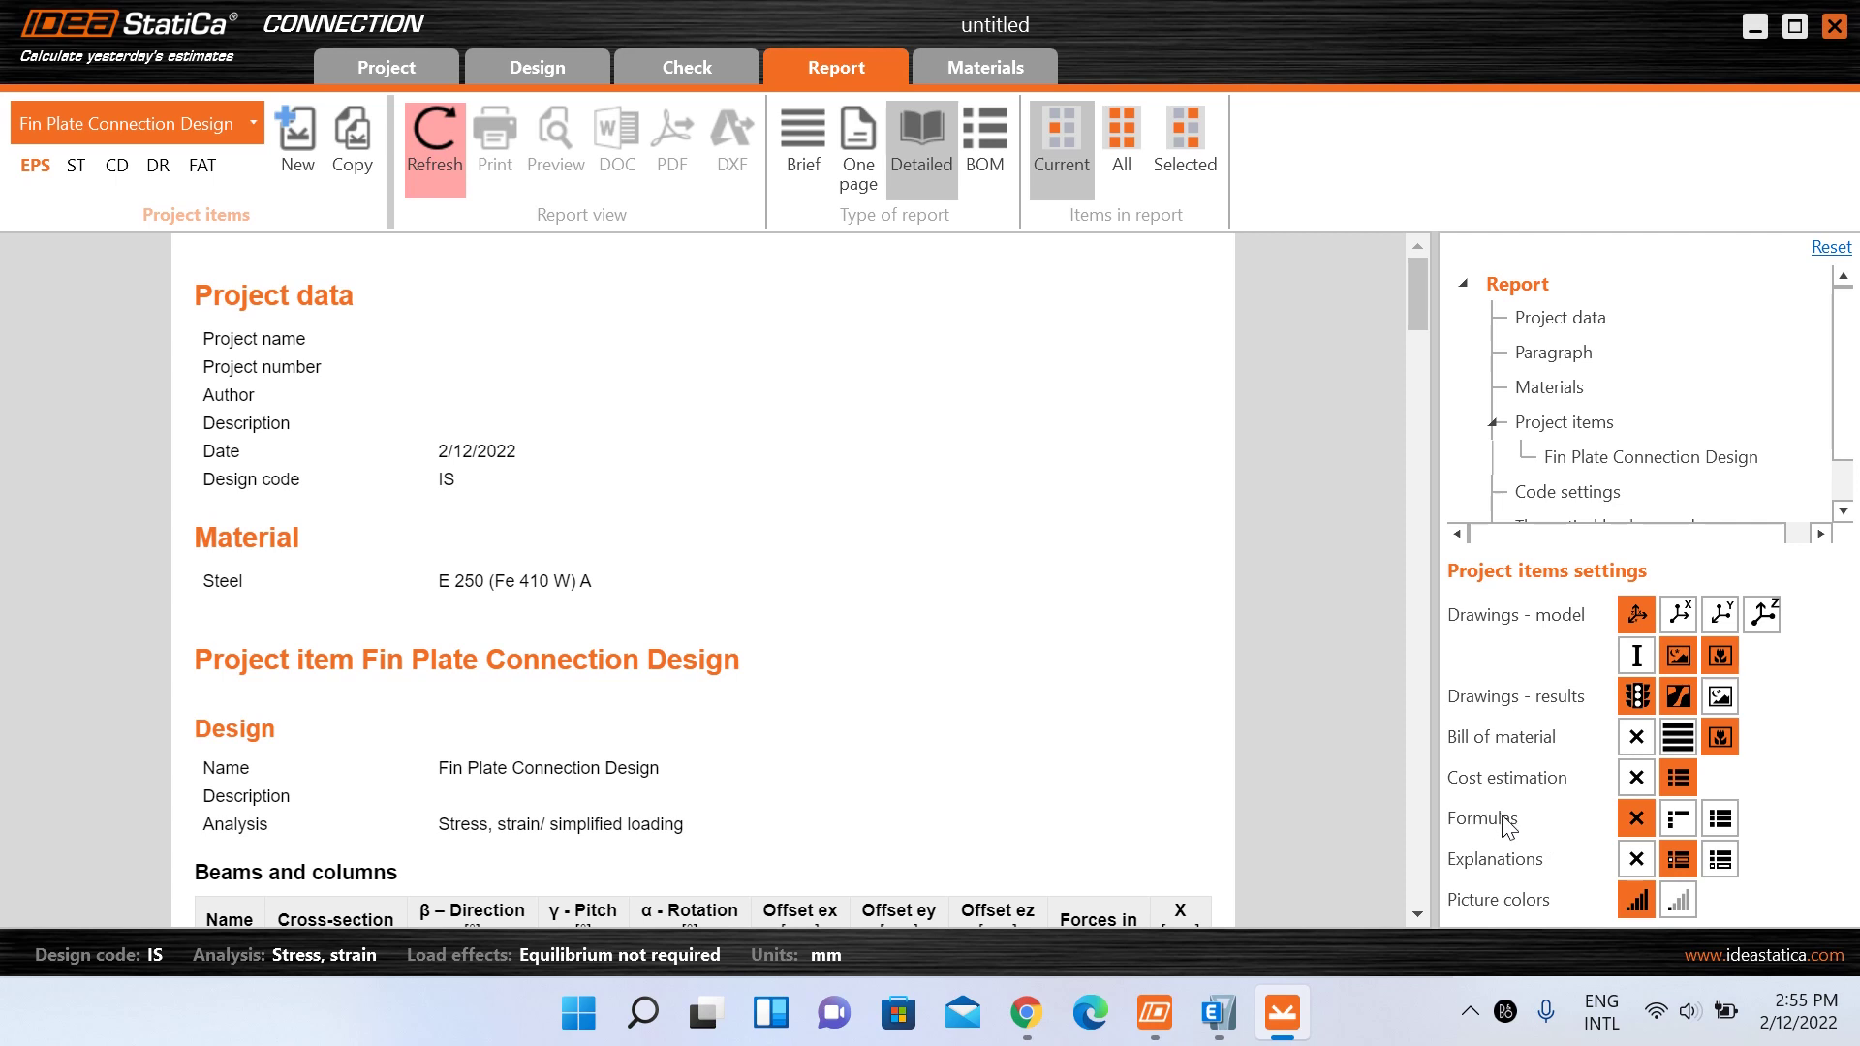
- Include the brief formulas in the report, keep the shorter explanations option, and refresh the report
left_click(1684, 817)
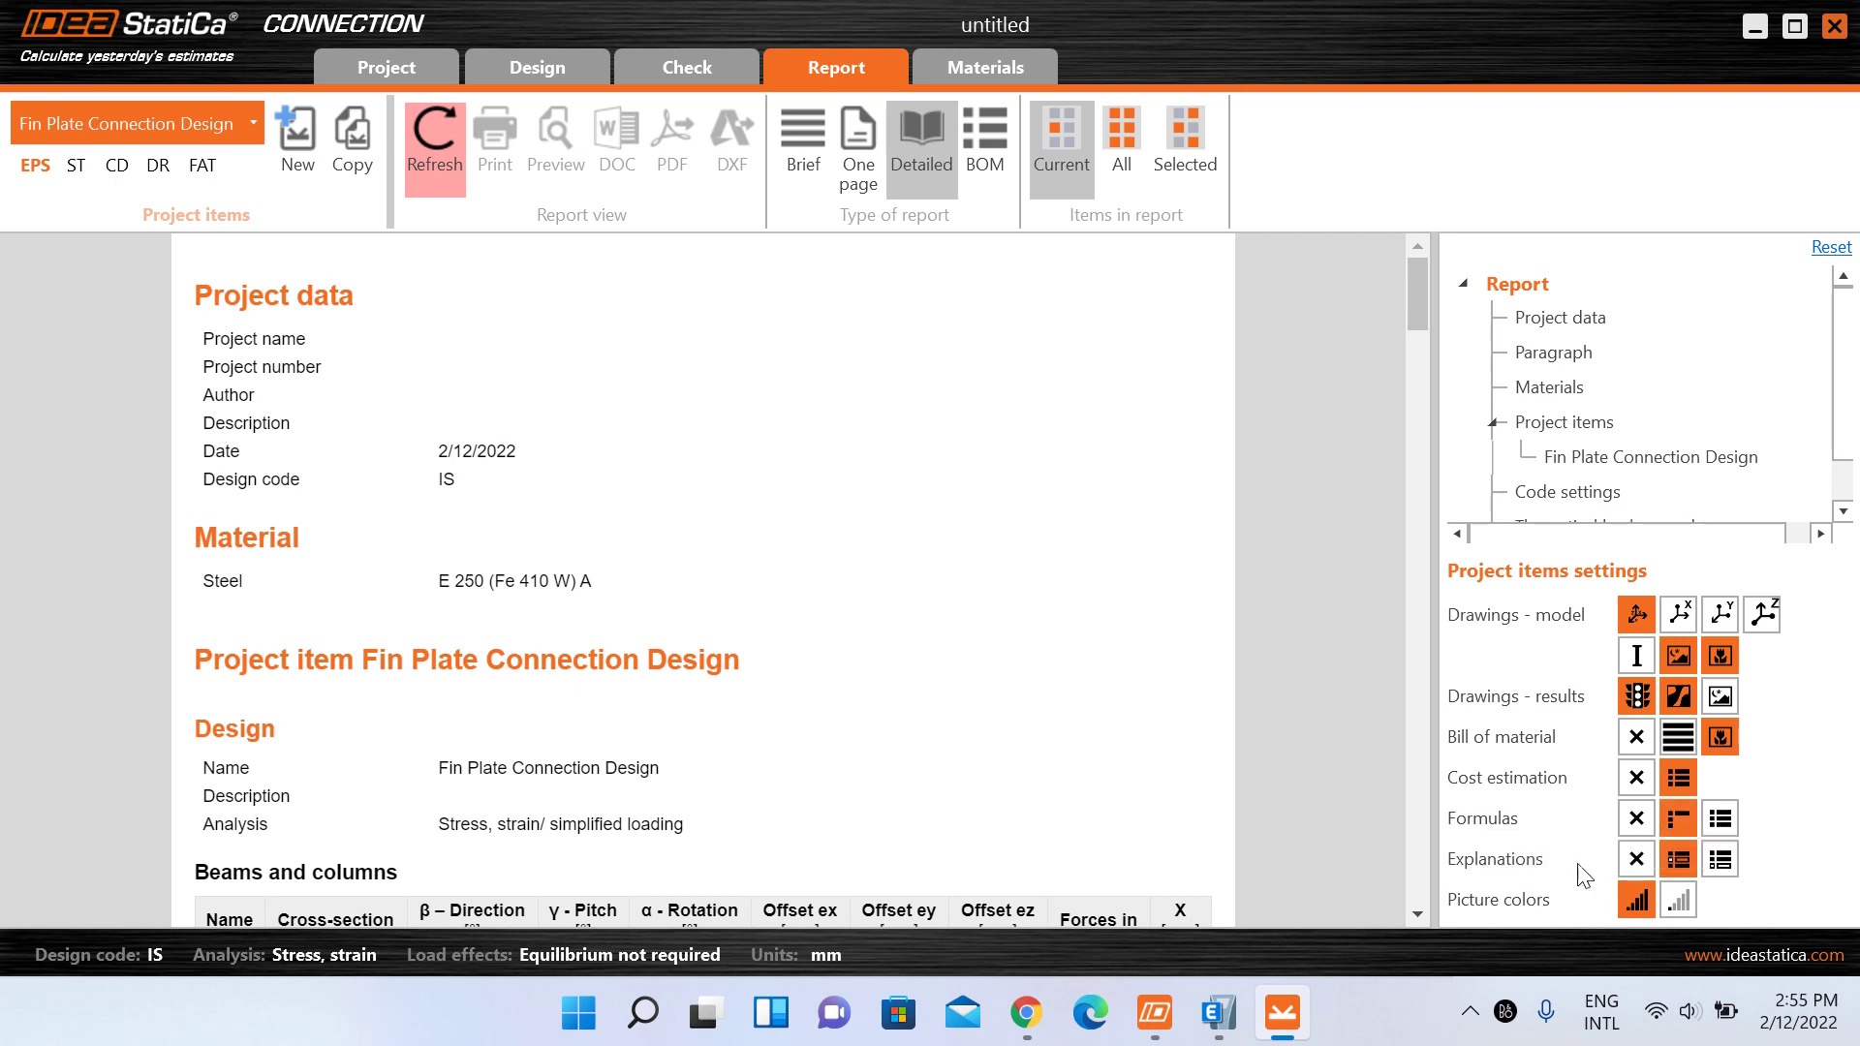
left_click(1723, 861)
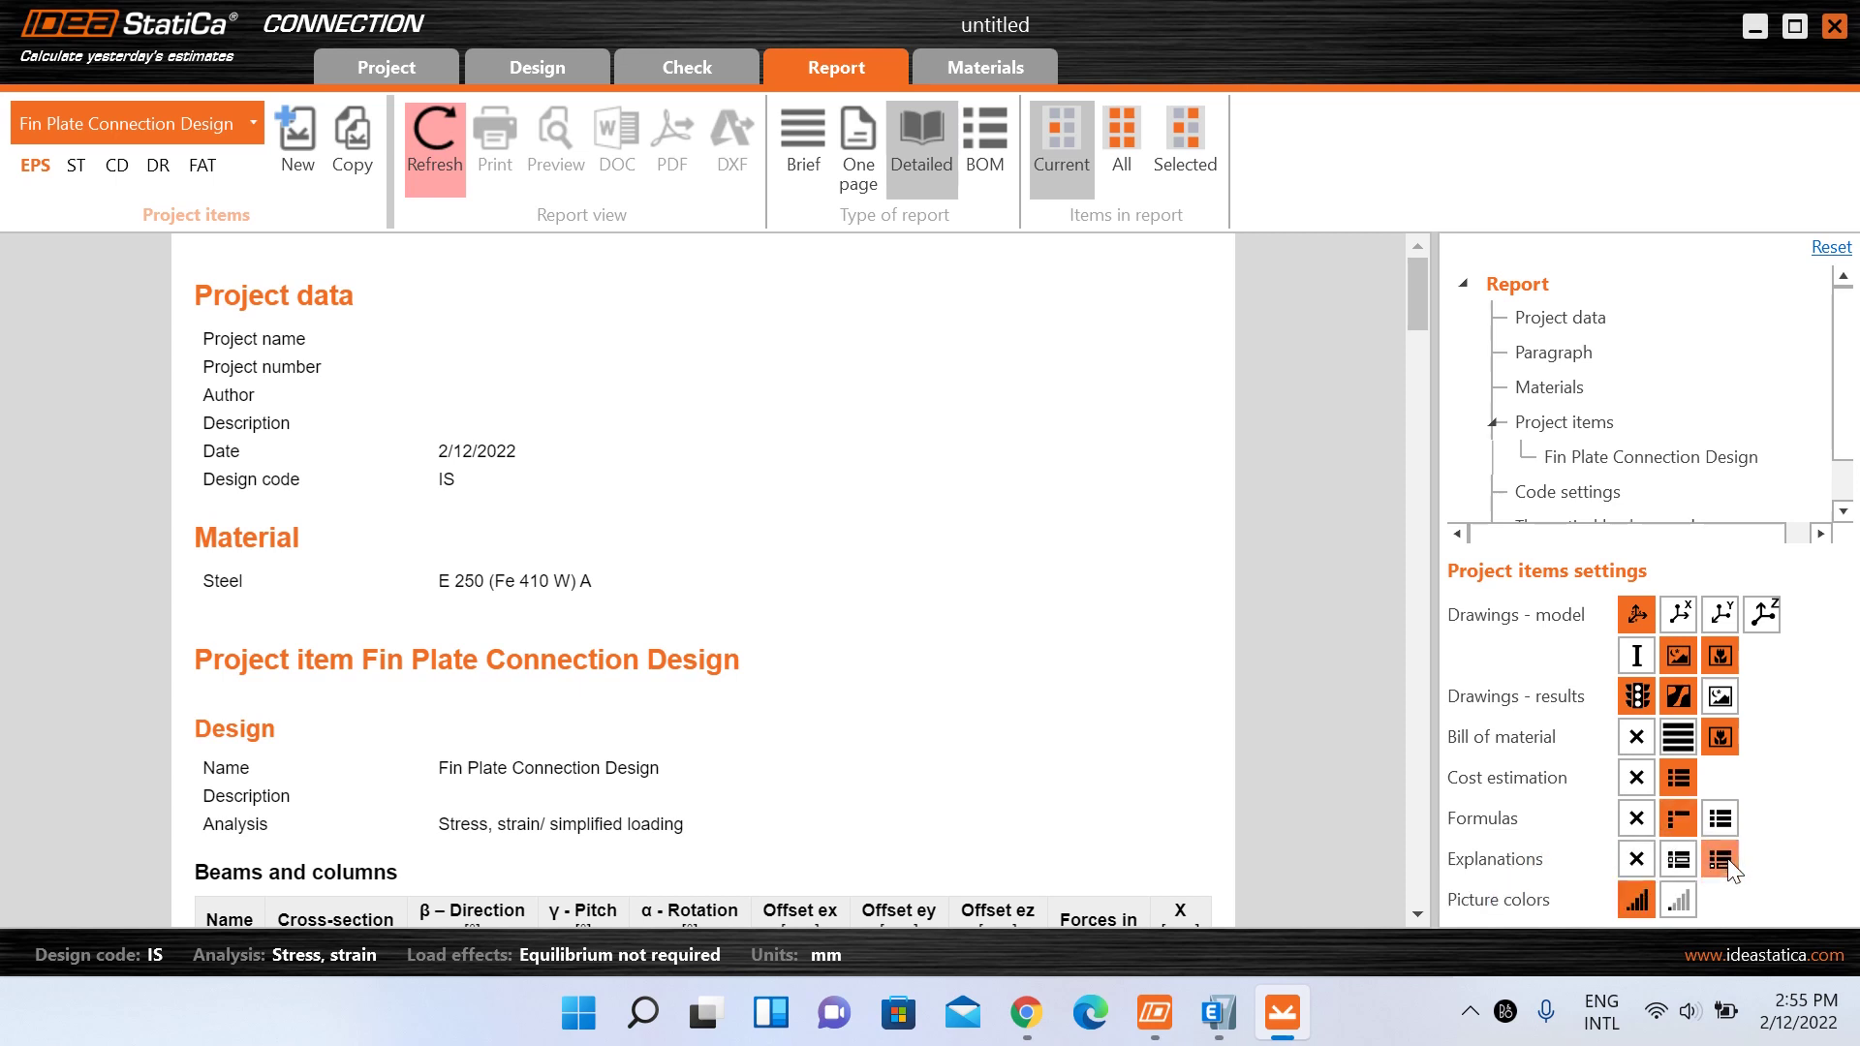
left_click(1685, 853)
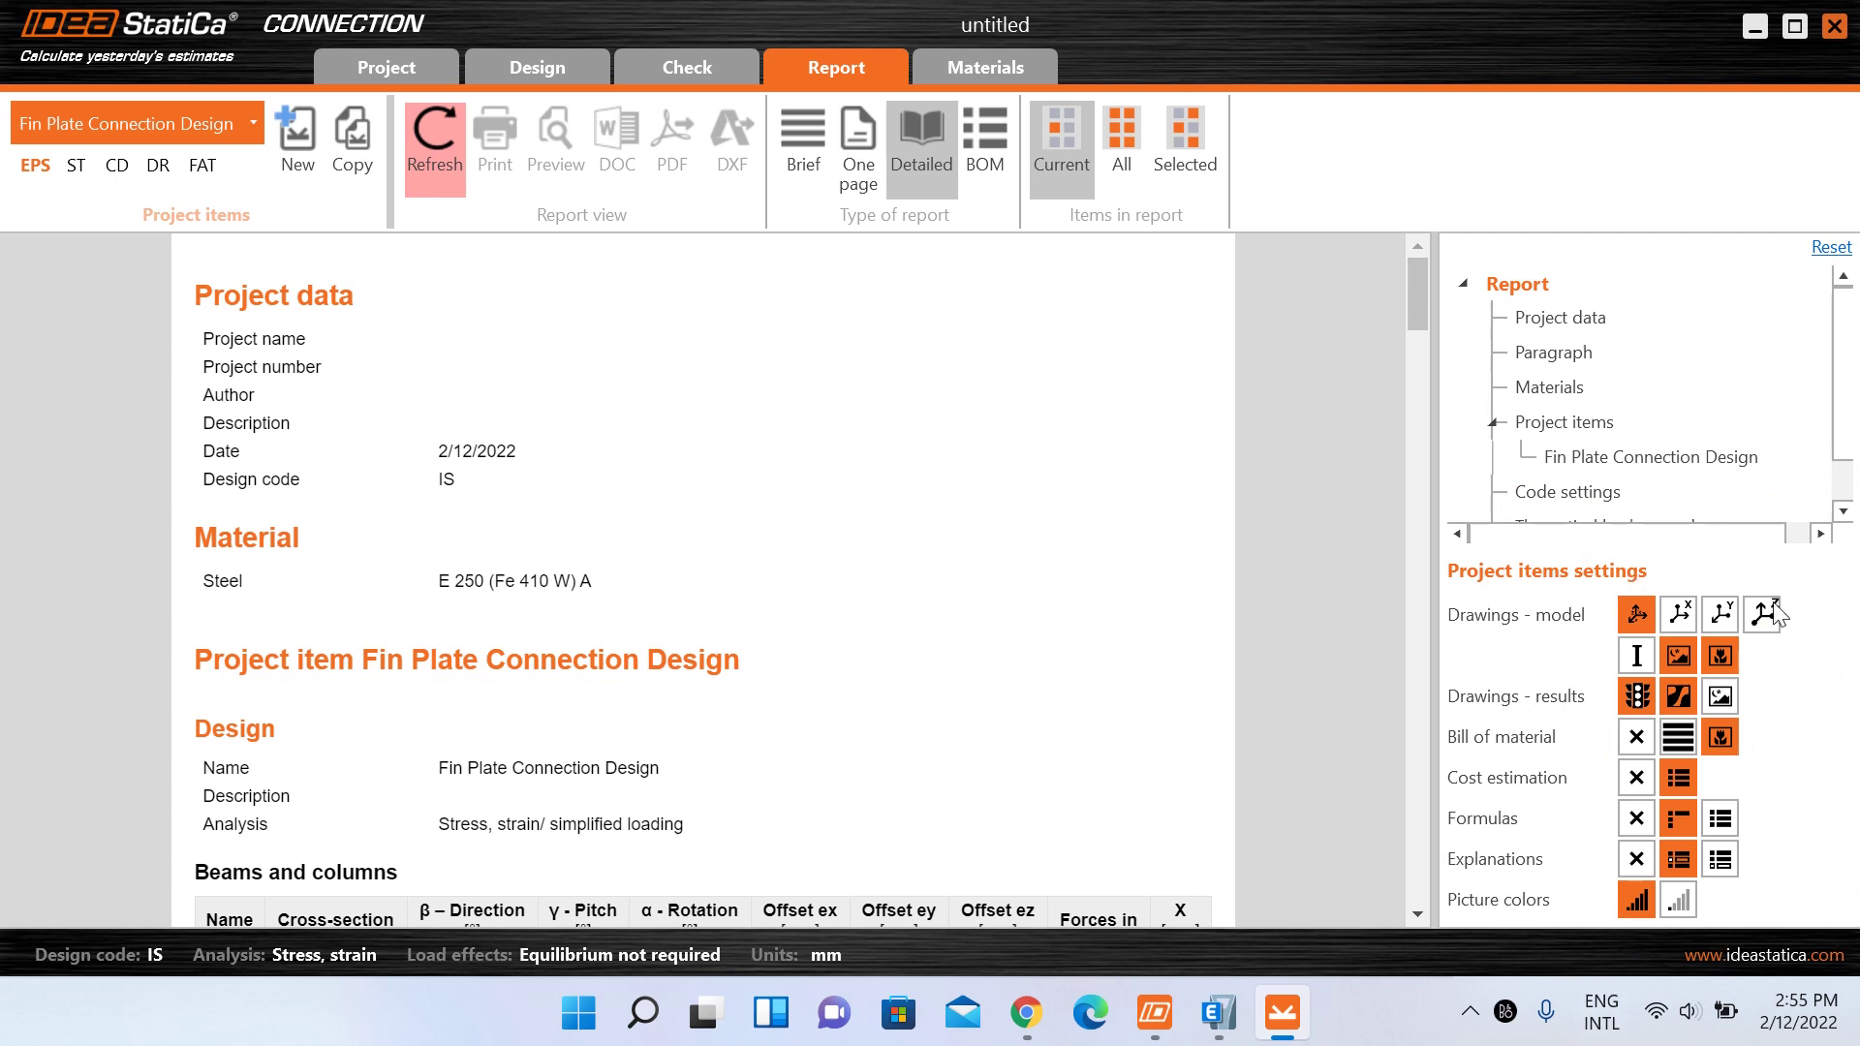
left_click(415, 177)
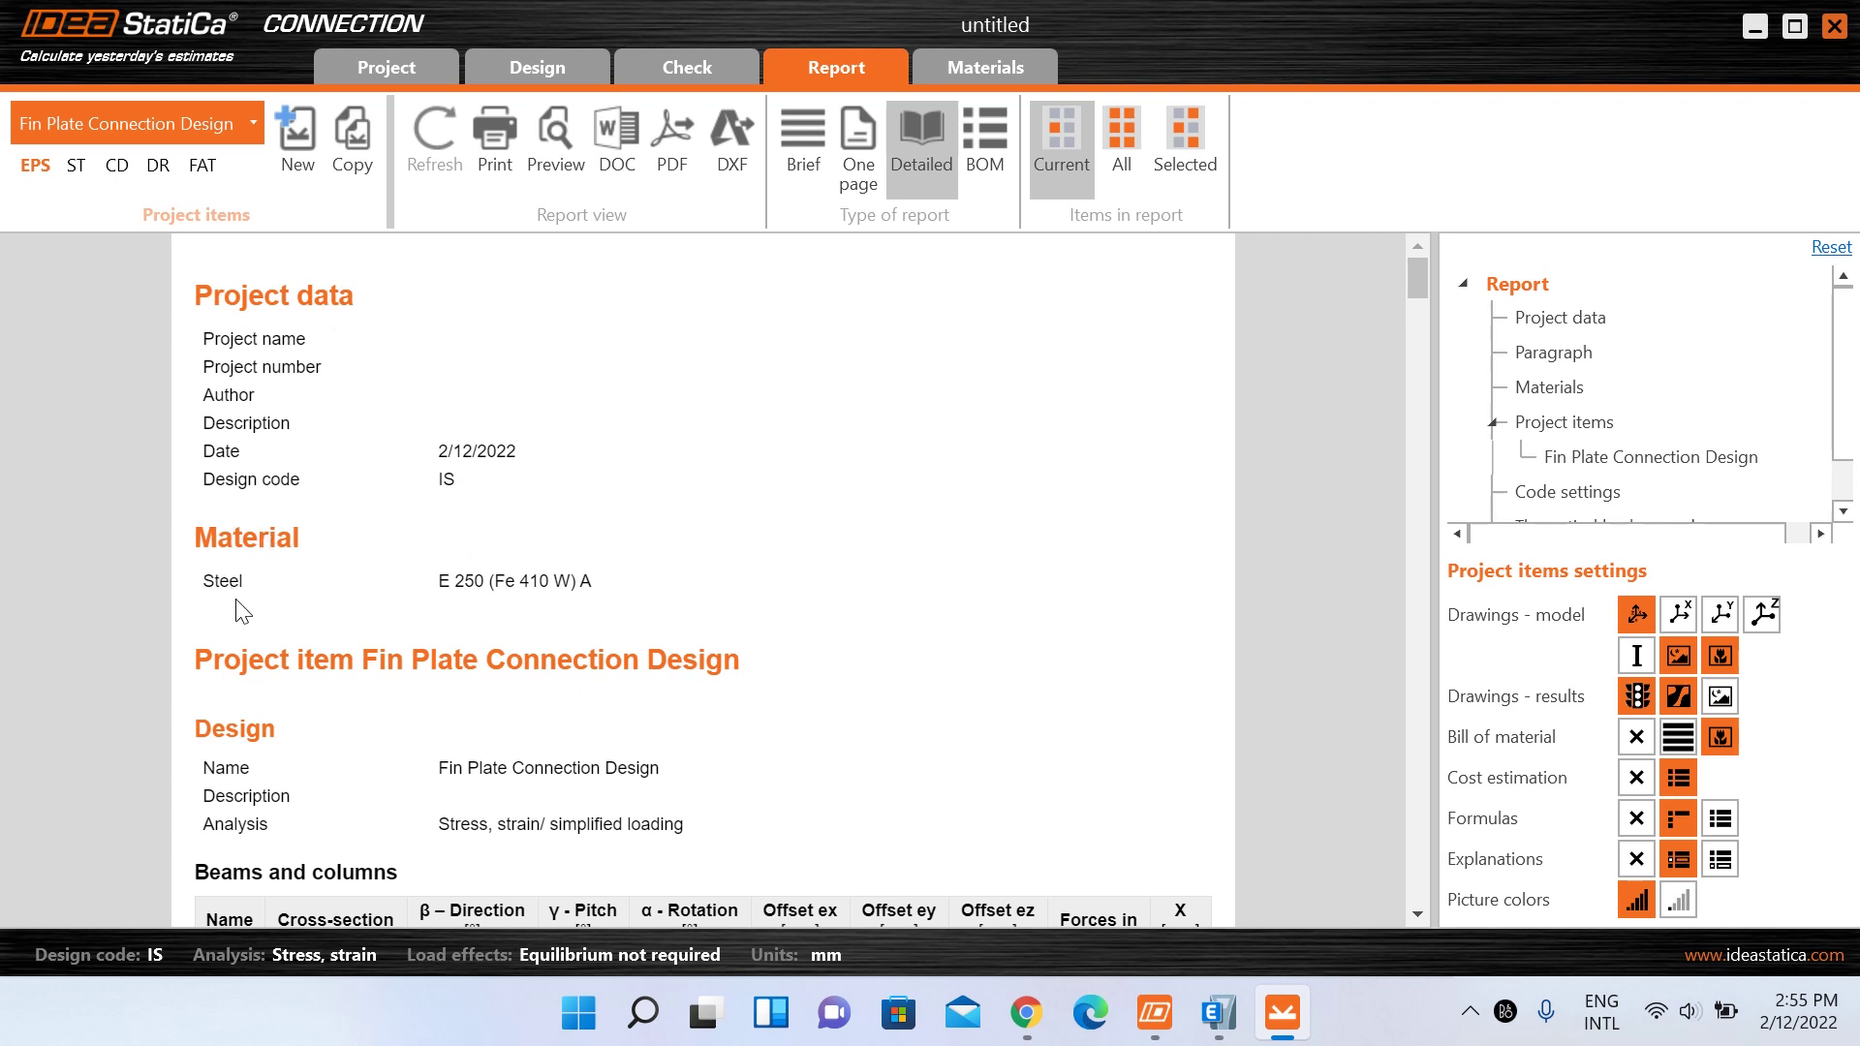
- Review the report's design data: beams and columns, 3D model drawing, cross-sections, bolts and load effects
scroll(469, 591, "down", 1)
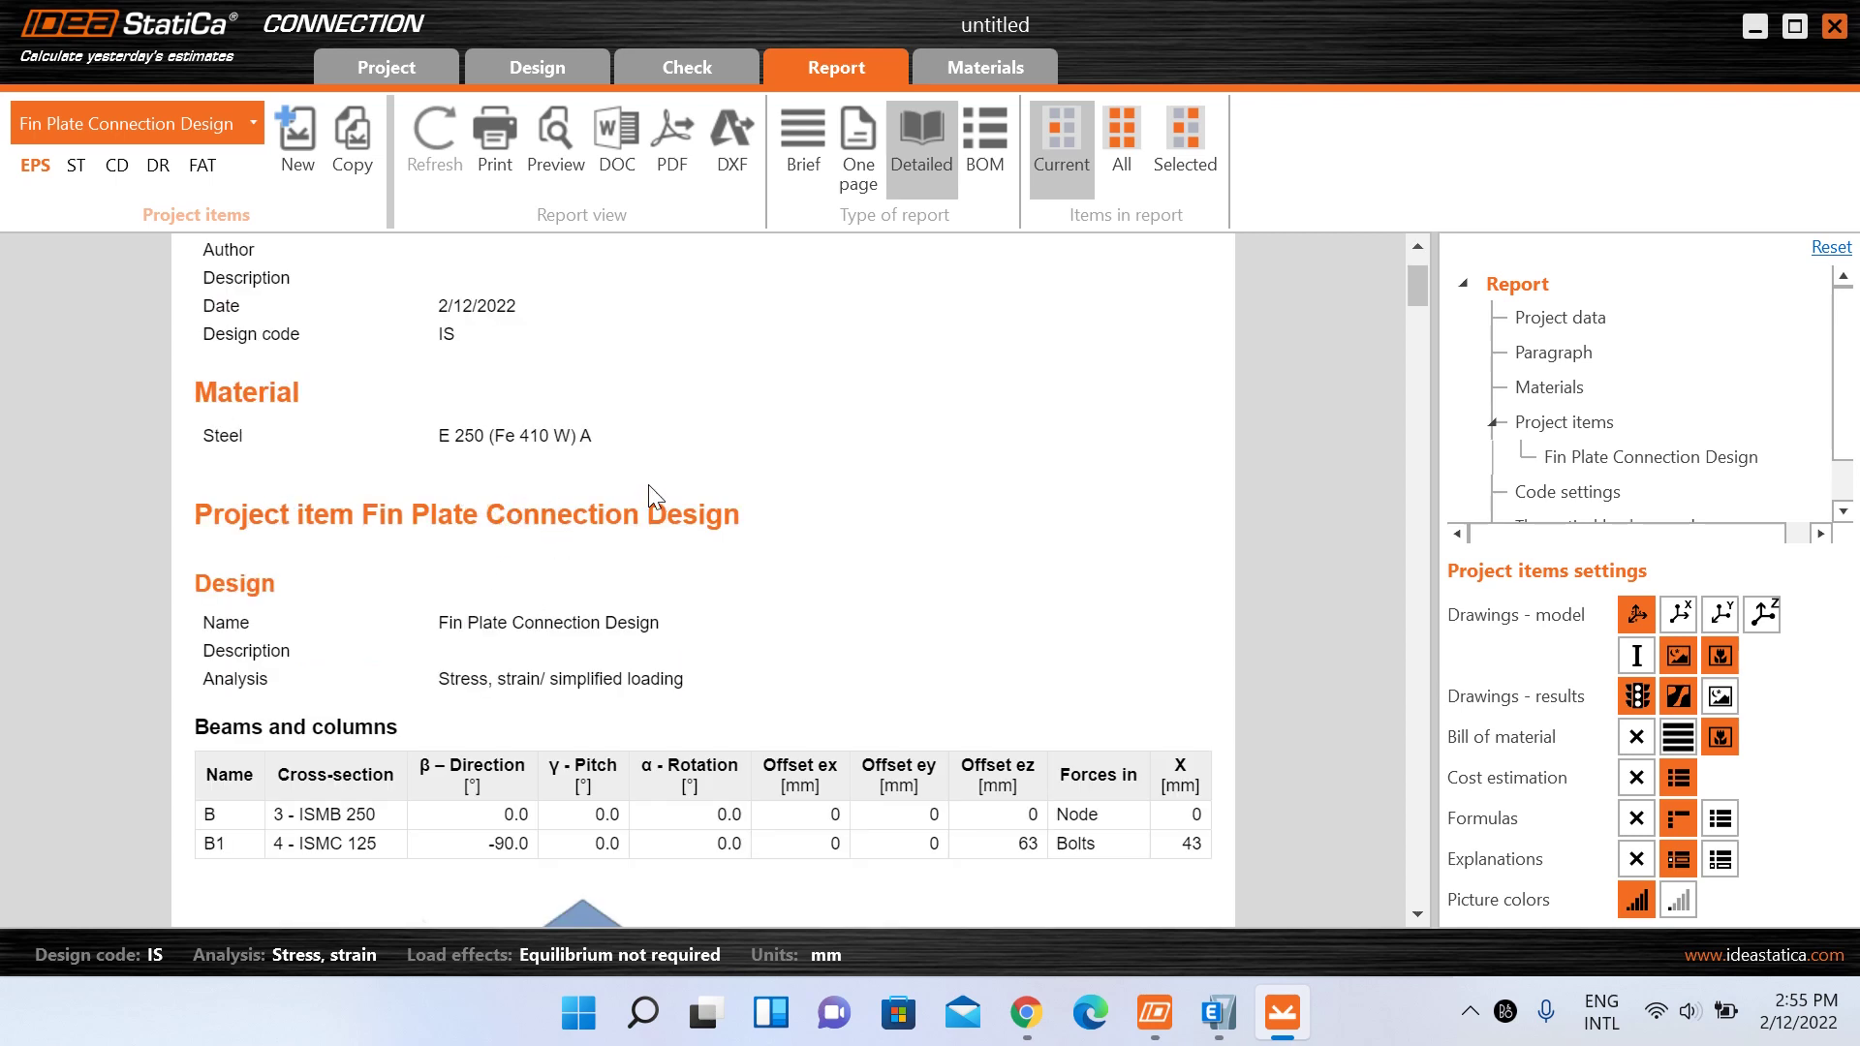
scroll(685, 520, "down", 5)
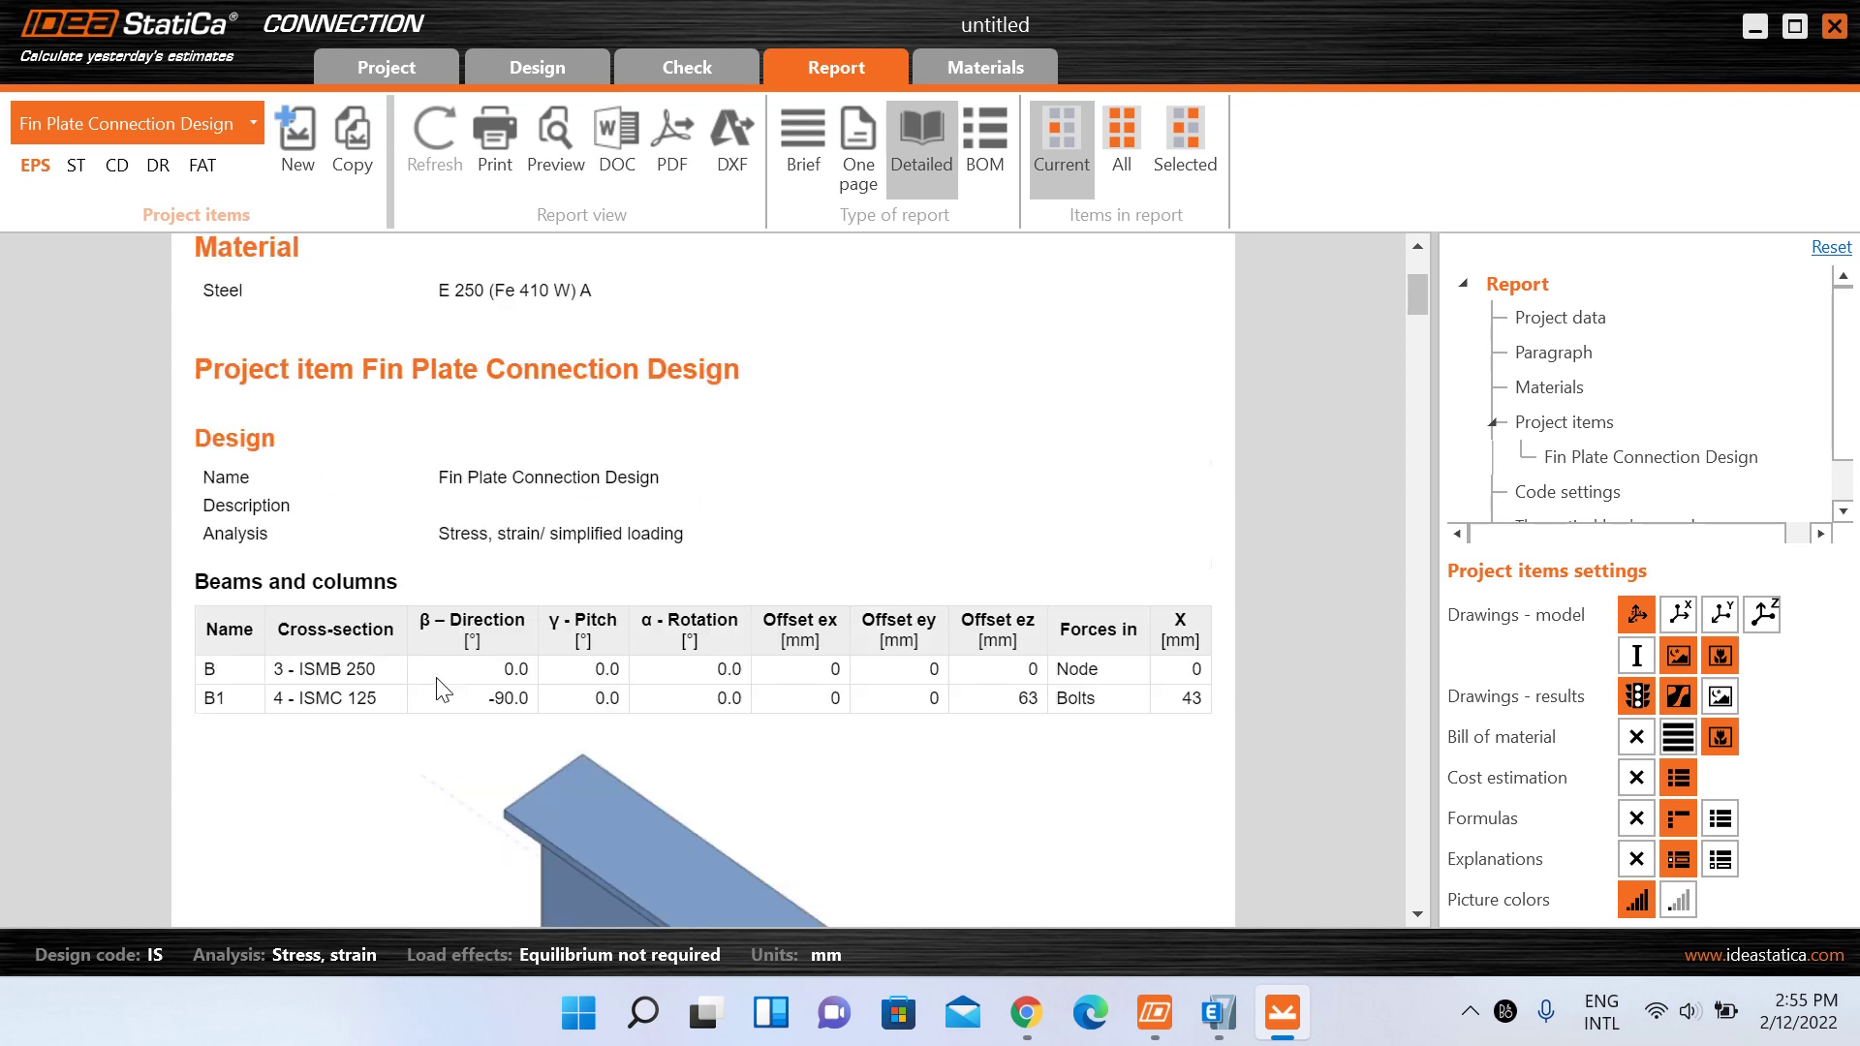
scroll(812, 758, "down", 3)
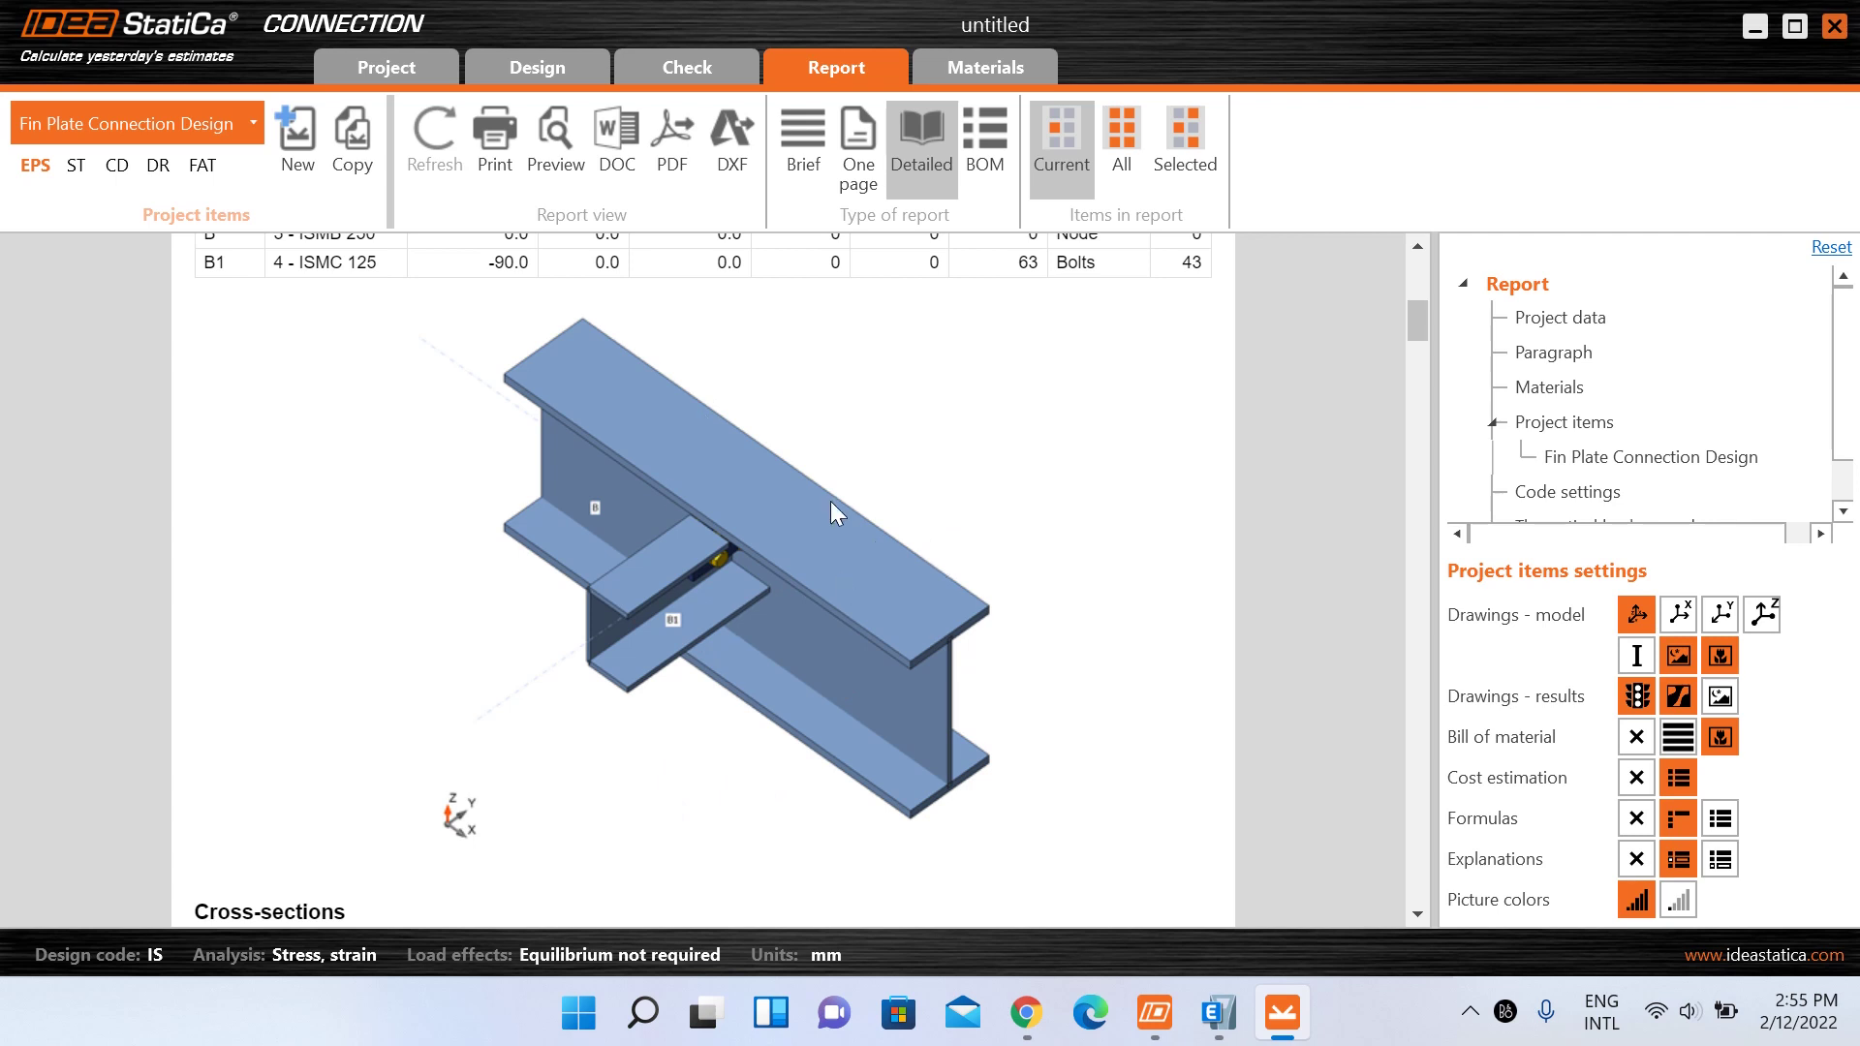
scroll(746, 484, "down", 6)
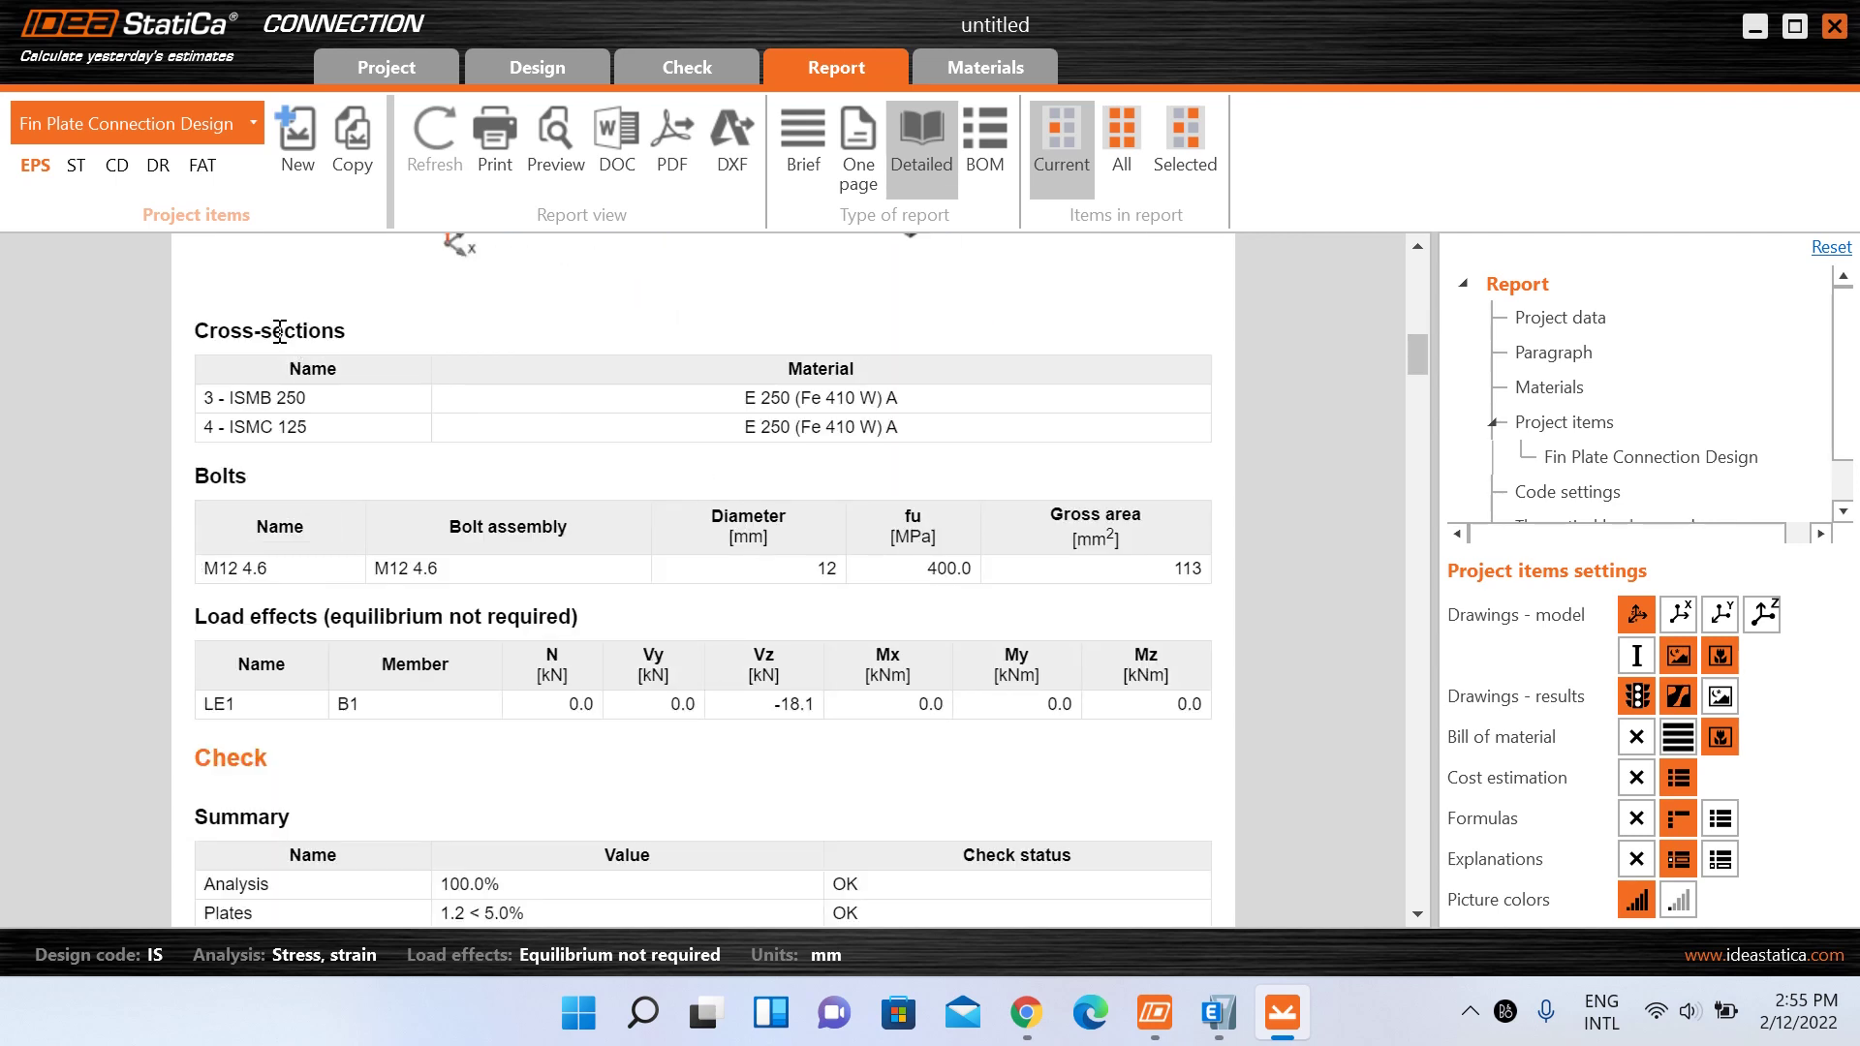
scroll(260, 490, "down", 2)
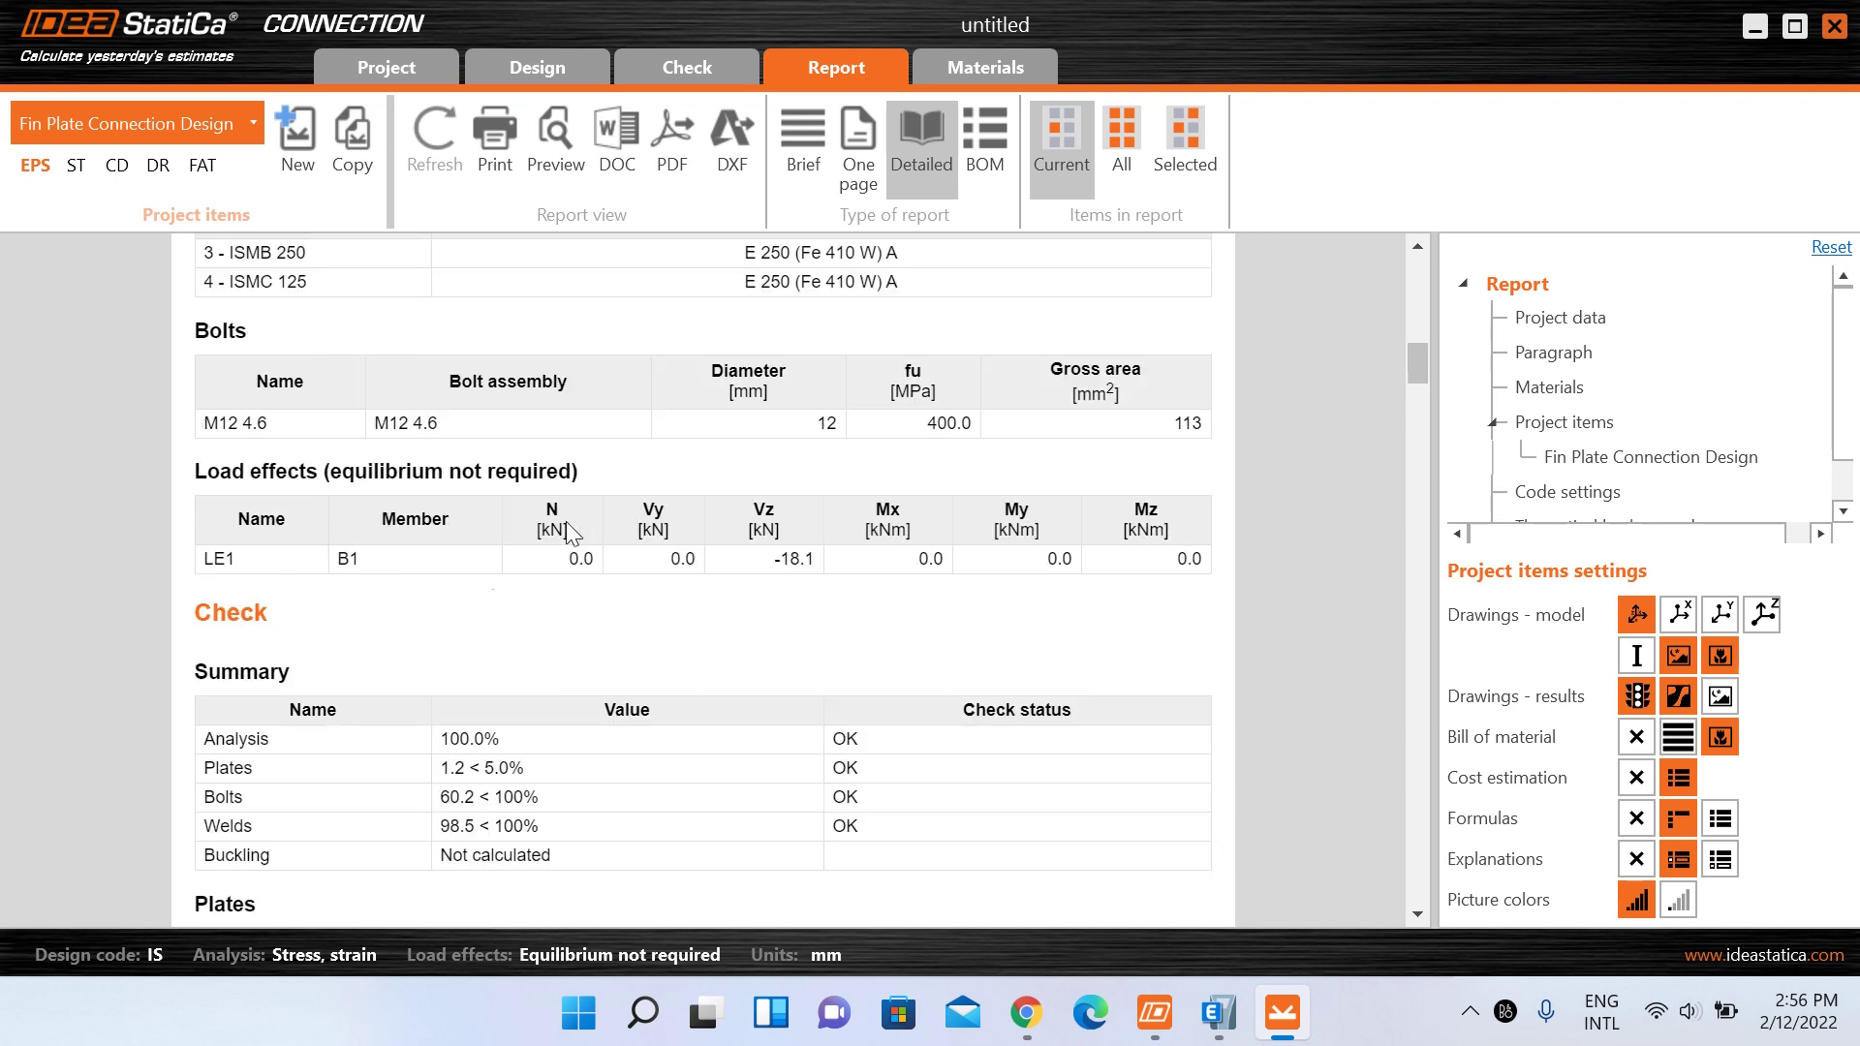
- Review the report's check summary, plate results table, and overall check, strain check and equivalent stress drawings
scroll(456, 571, "down", 2)
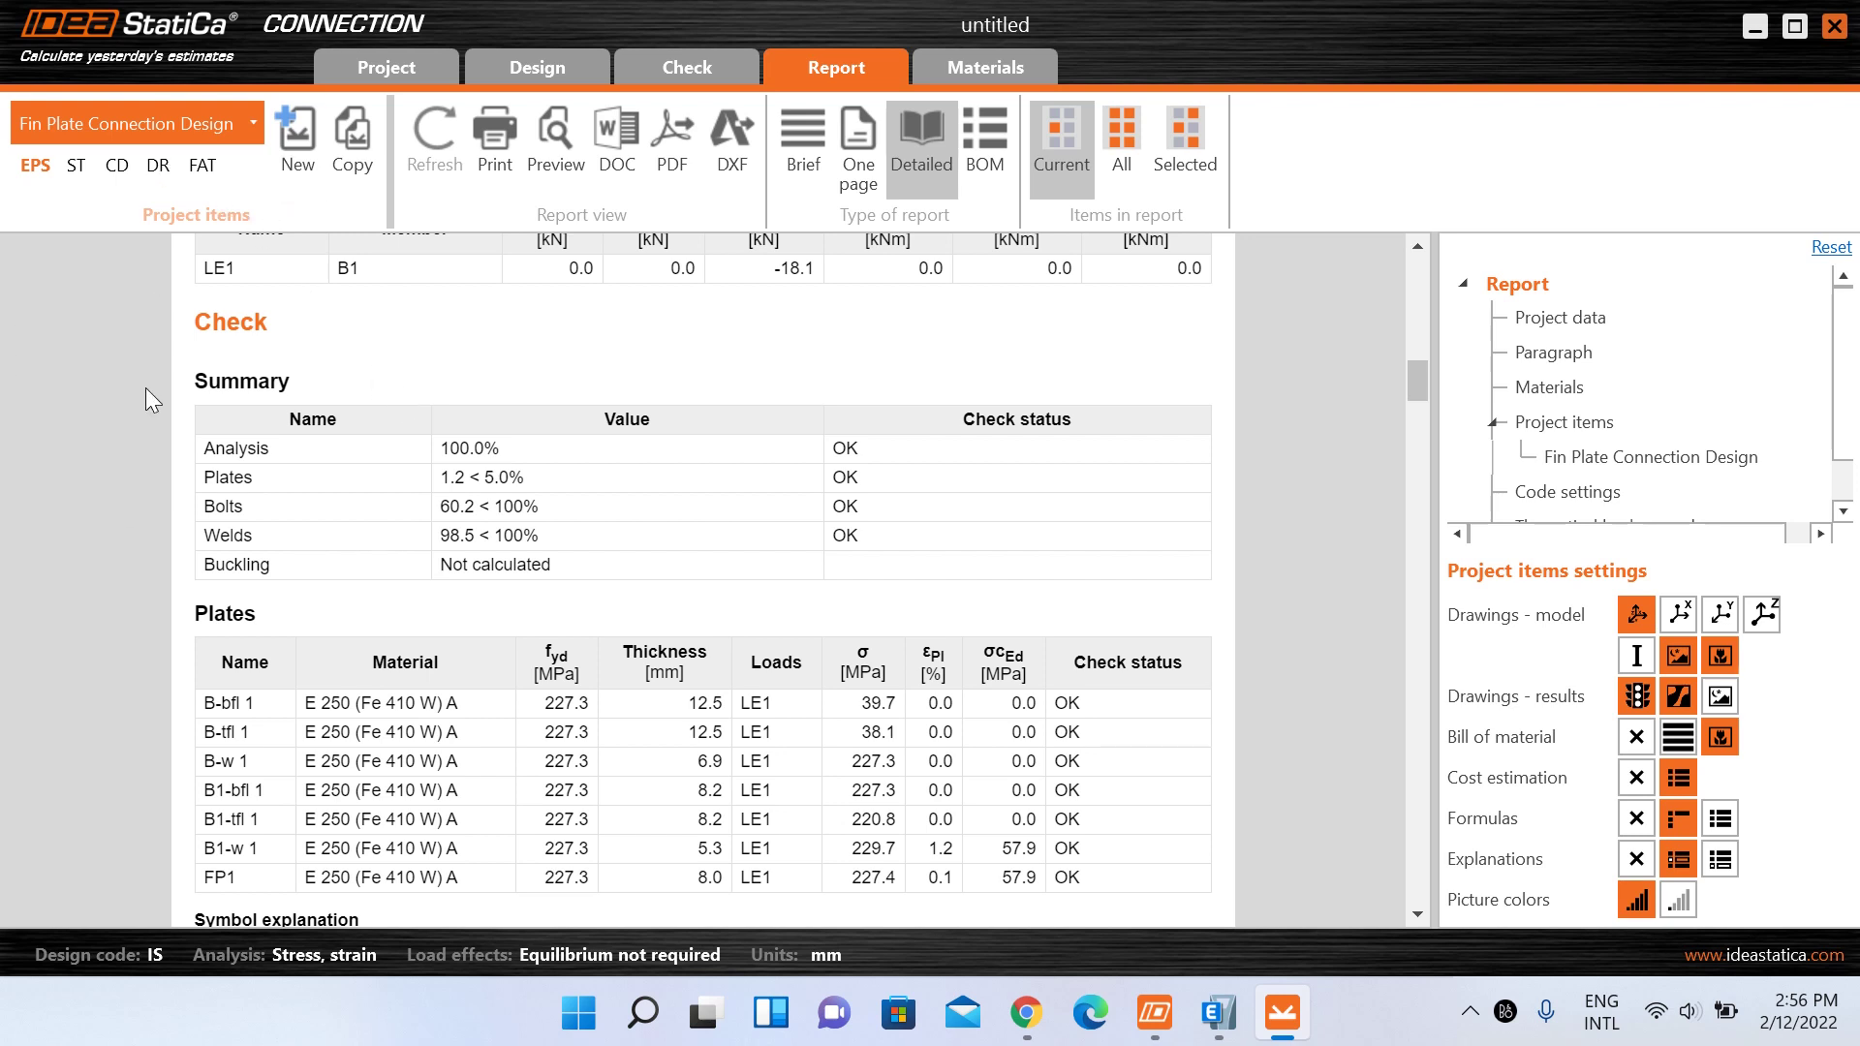
scroll(399, 416, "down", 3)
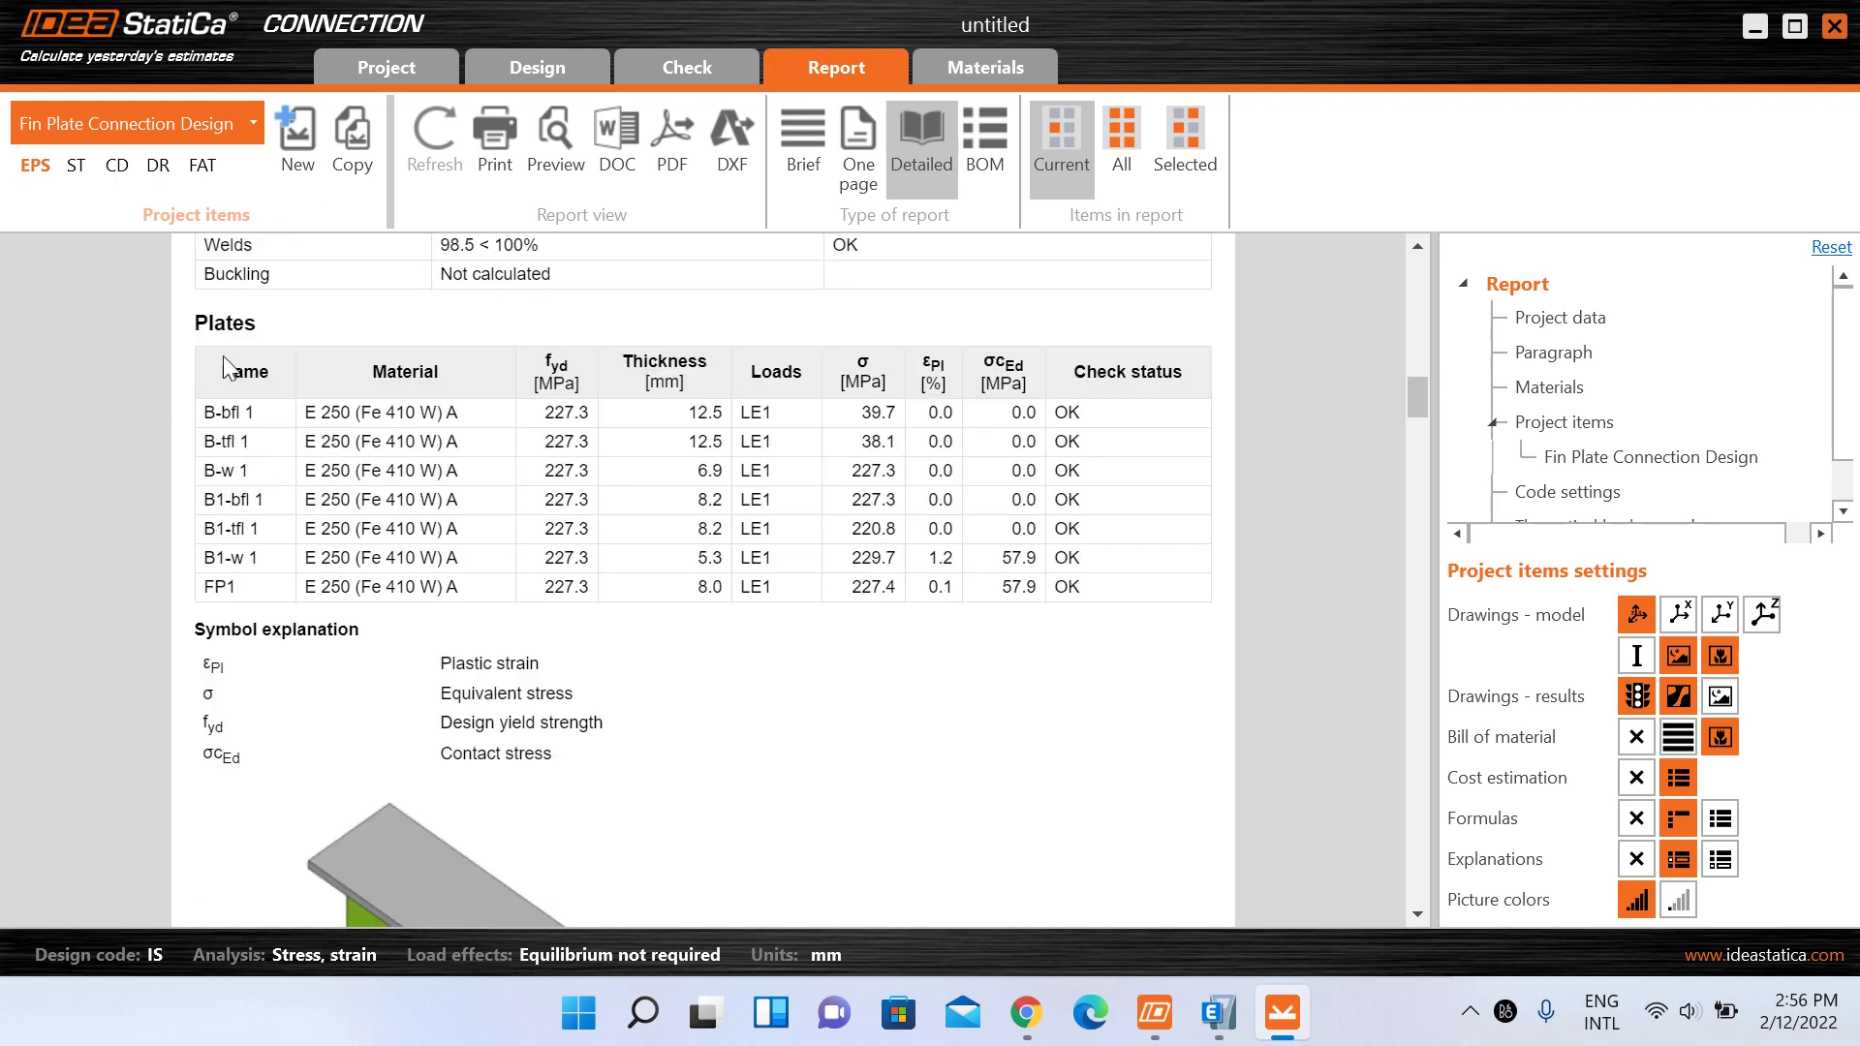
scroll(590, 334, "down", 3)
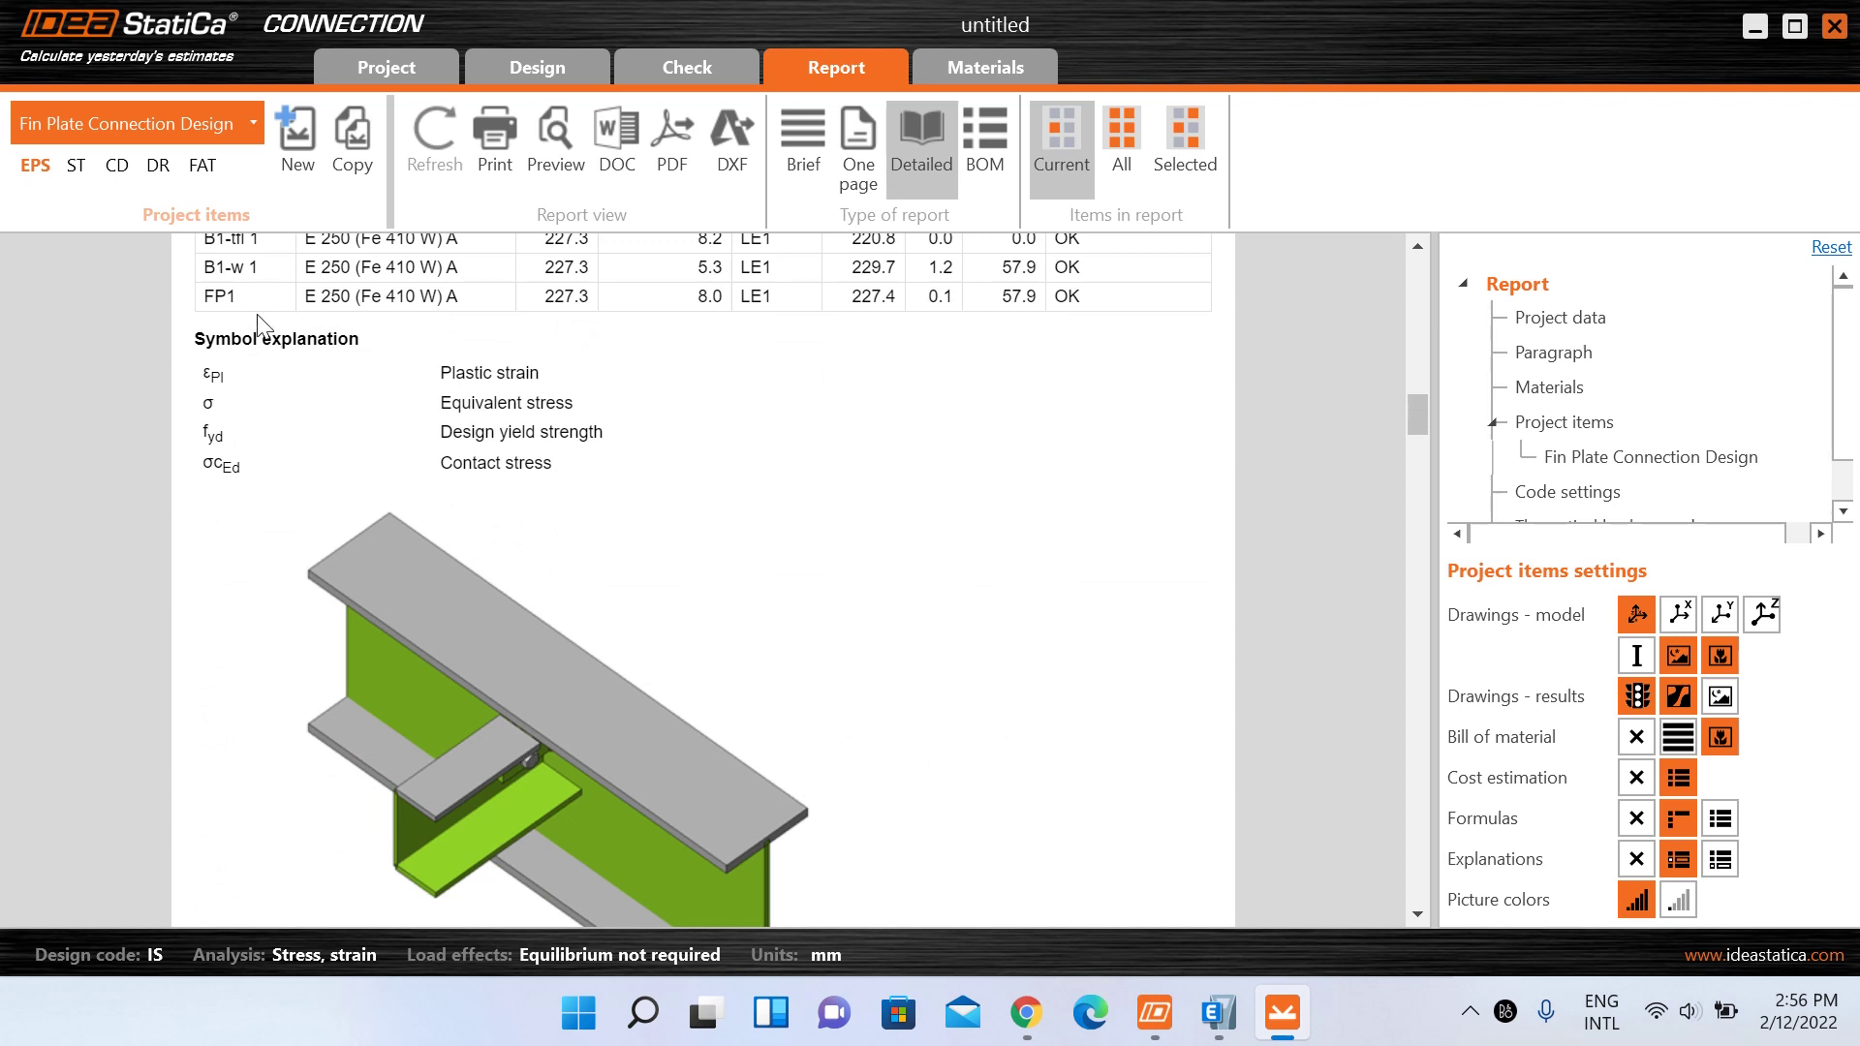
scroll(611, 354, "down", 3)
scroll(583, 370, "down", 2)
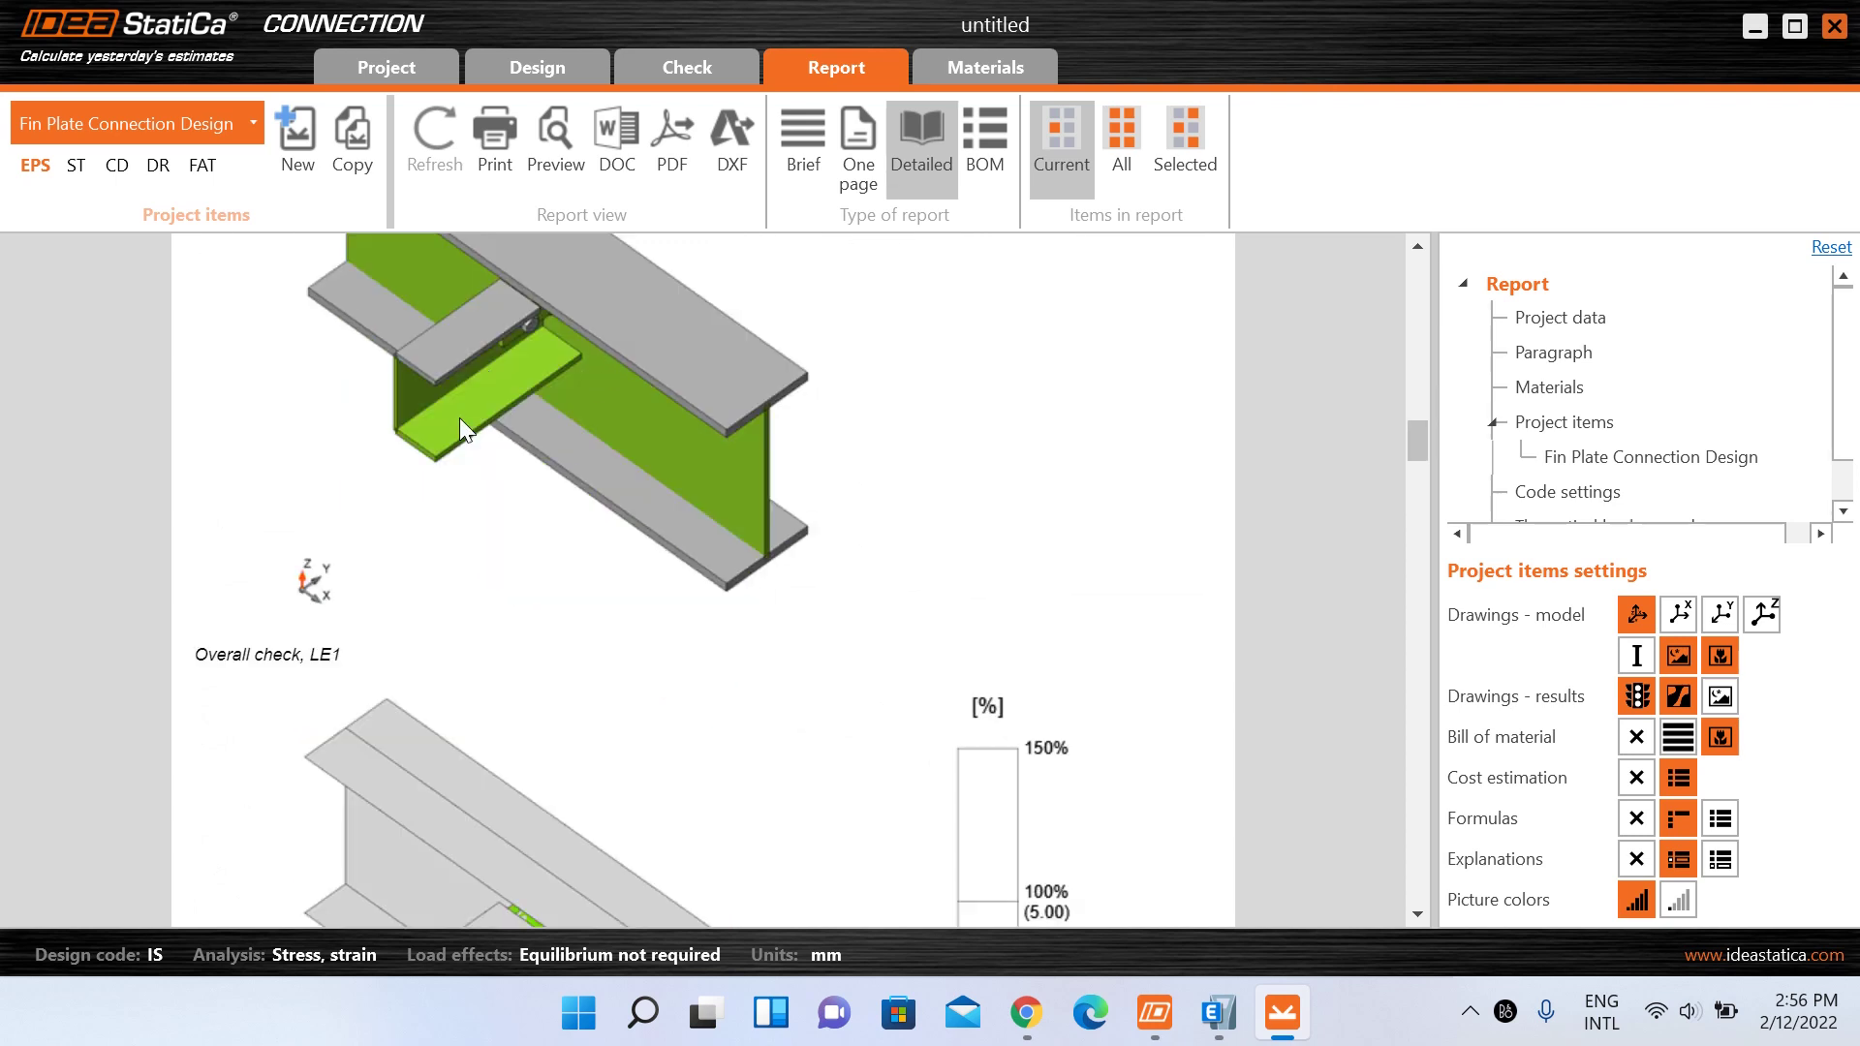
scroll(584, 378, "down", 7)
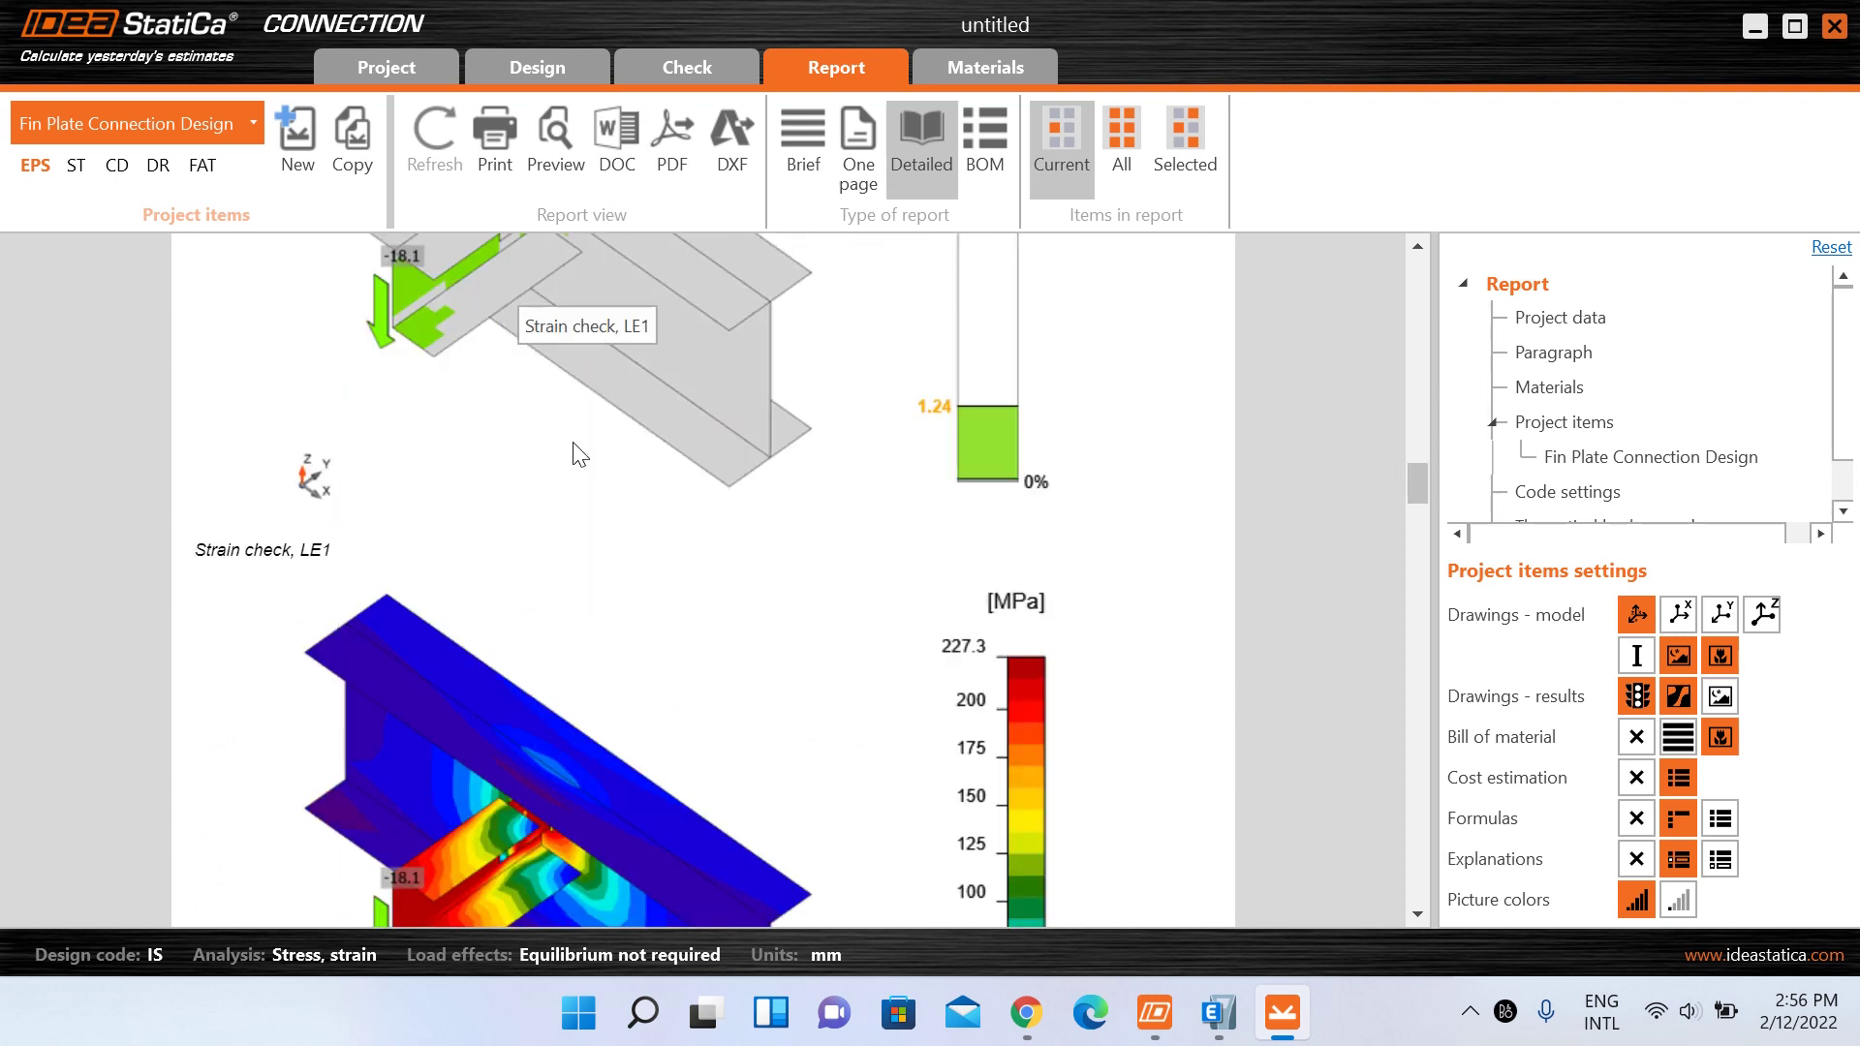
scroll(581, 441, "down", 6)
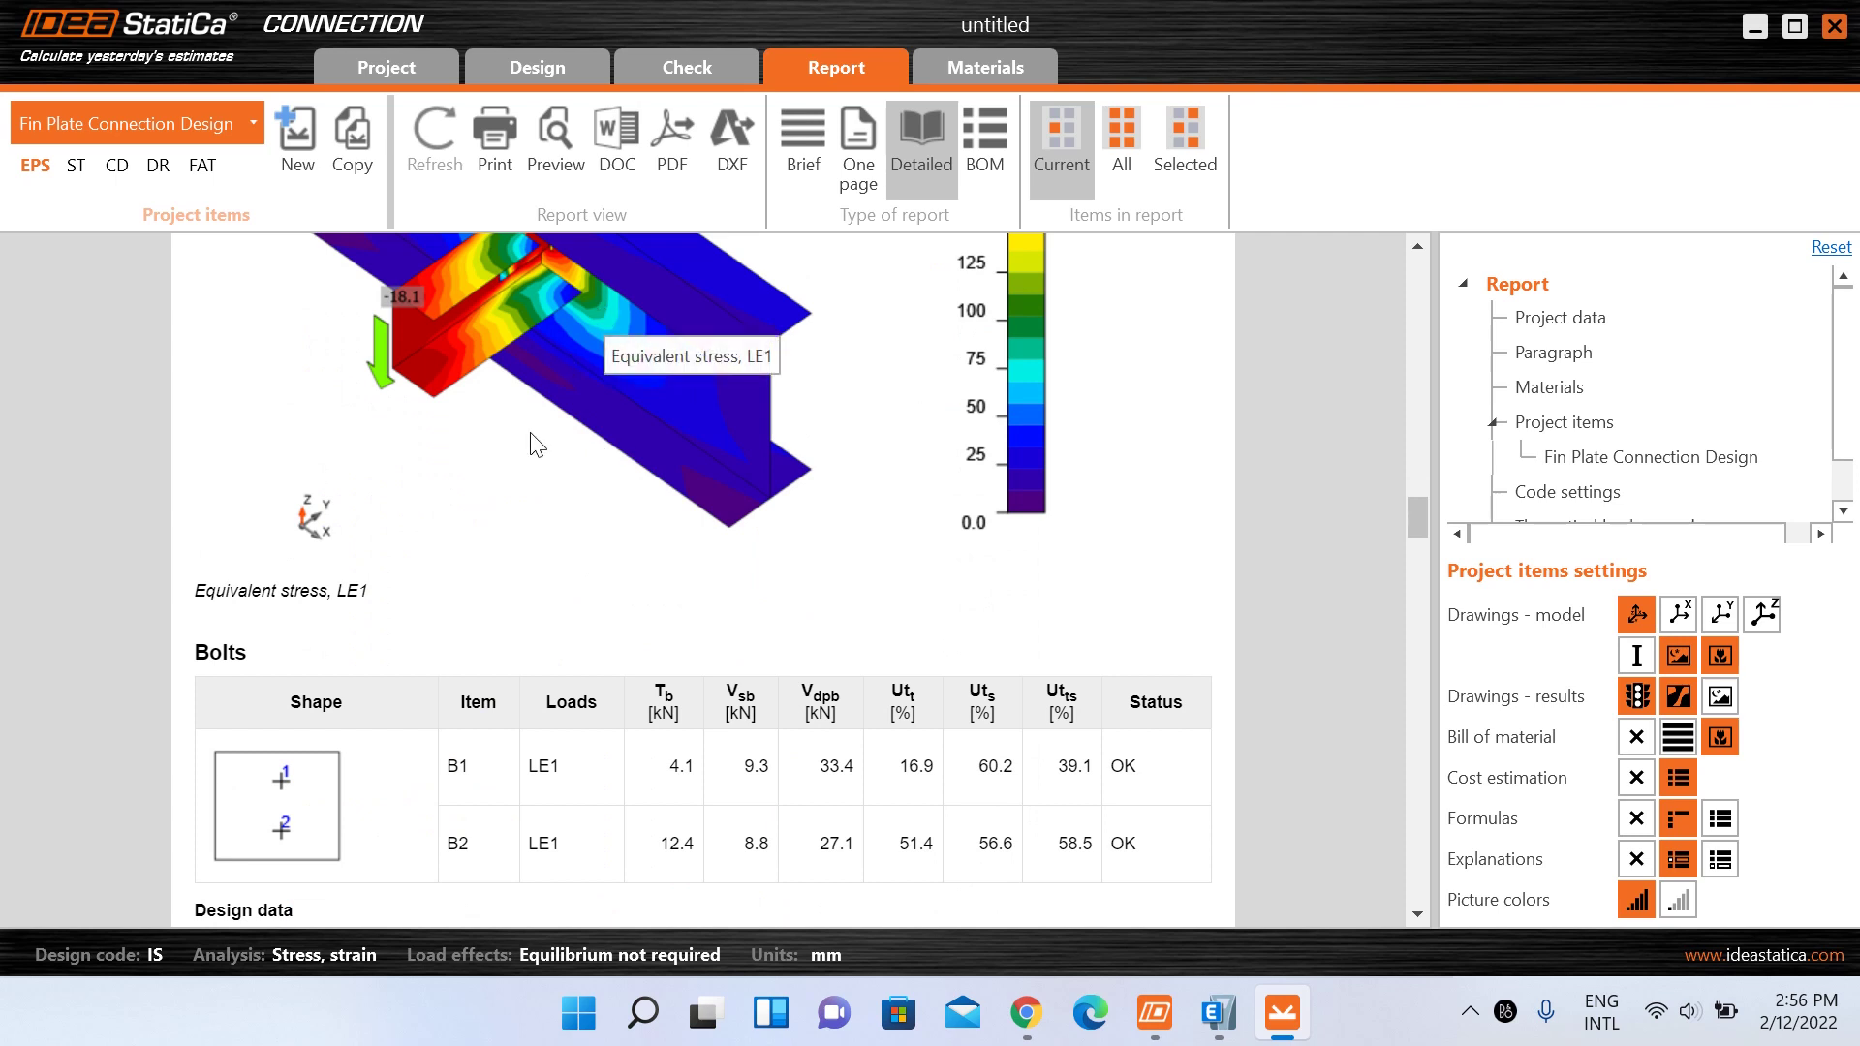
- Examine the report's bolt check results, including the detailed tension, shear, bearing and interaction checks for bolt B1
scroll(379, 593, "down", 3)
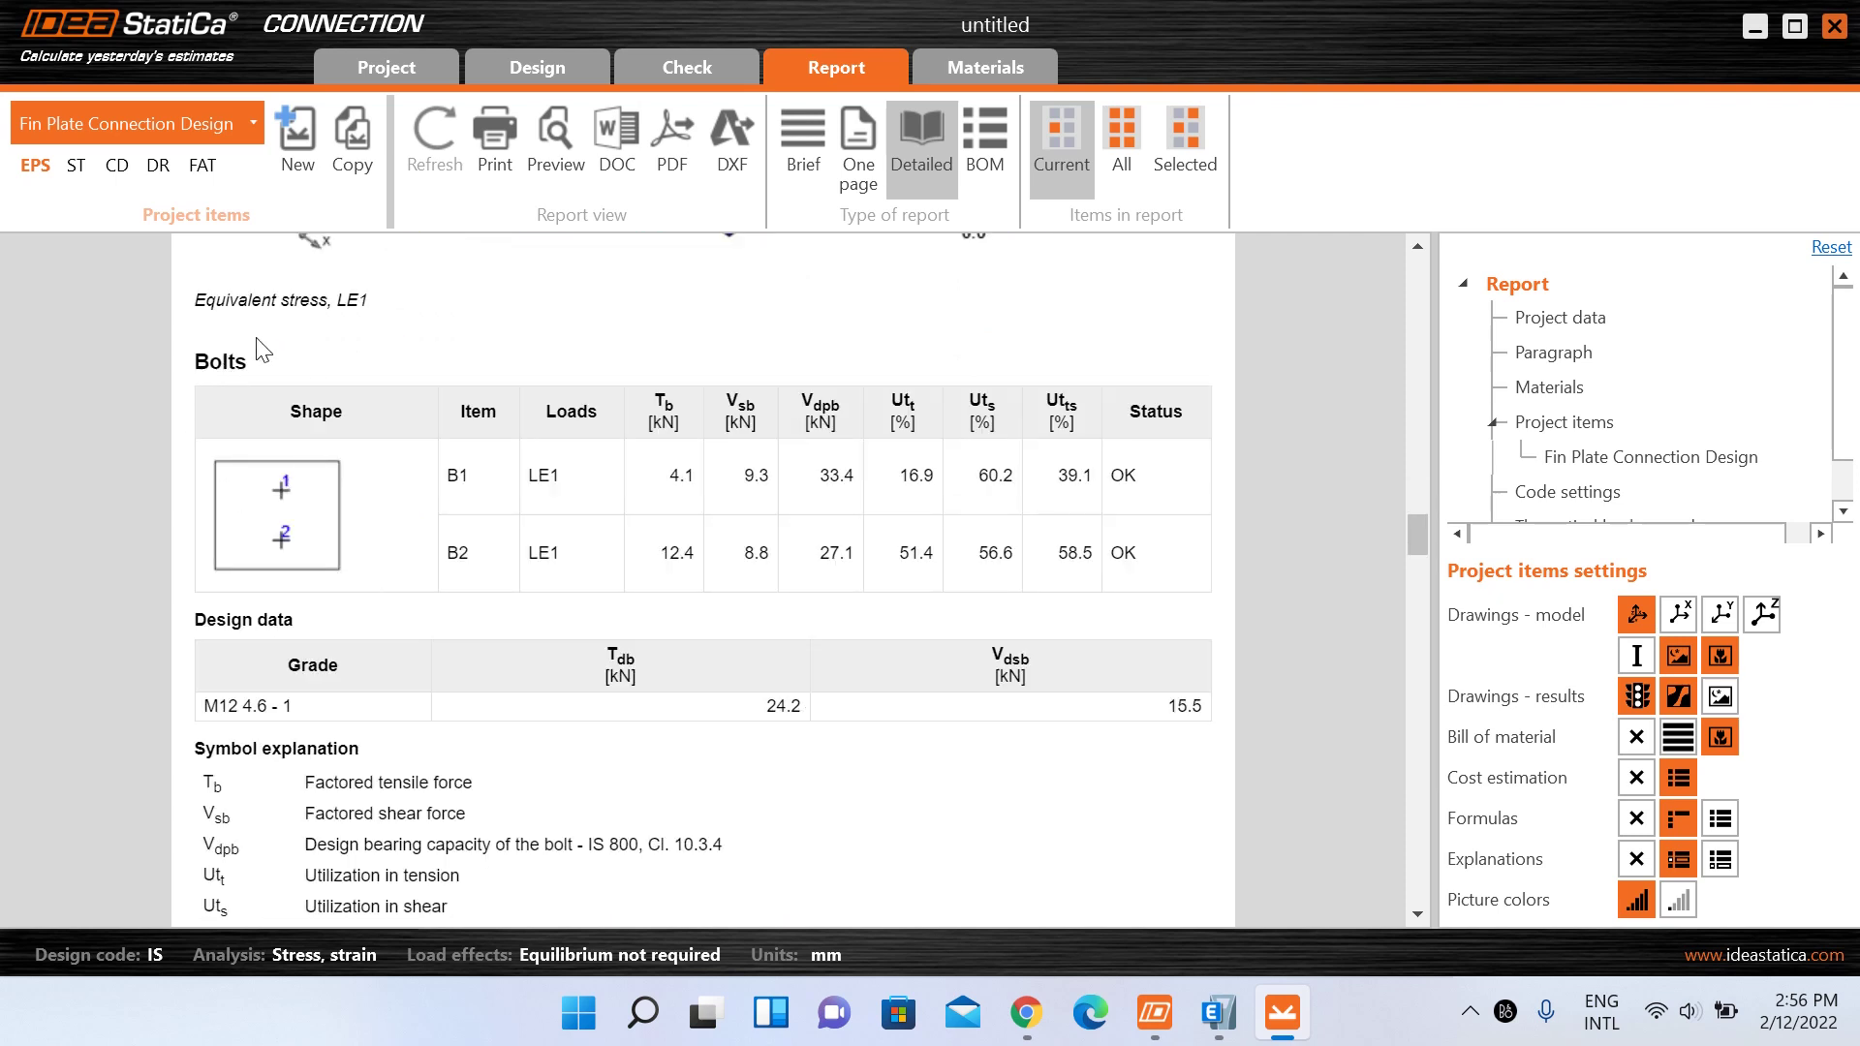
scroll(527, 538, "down", 3)
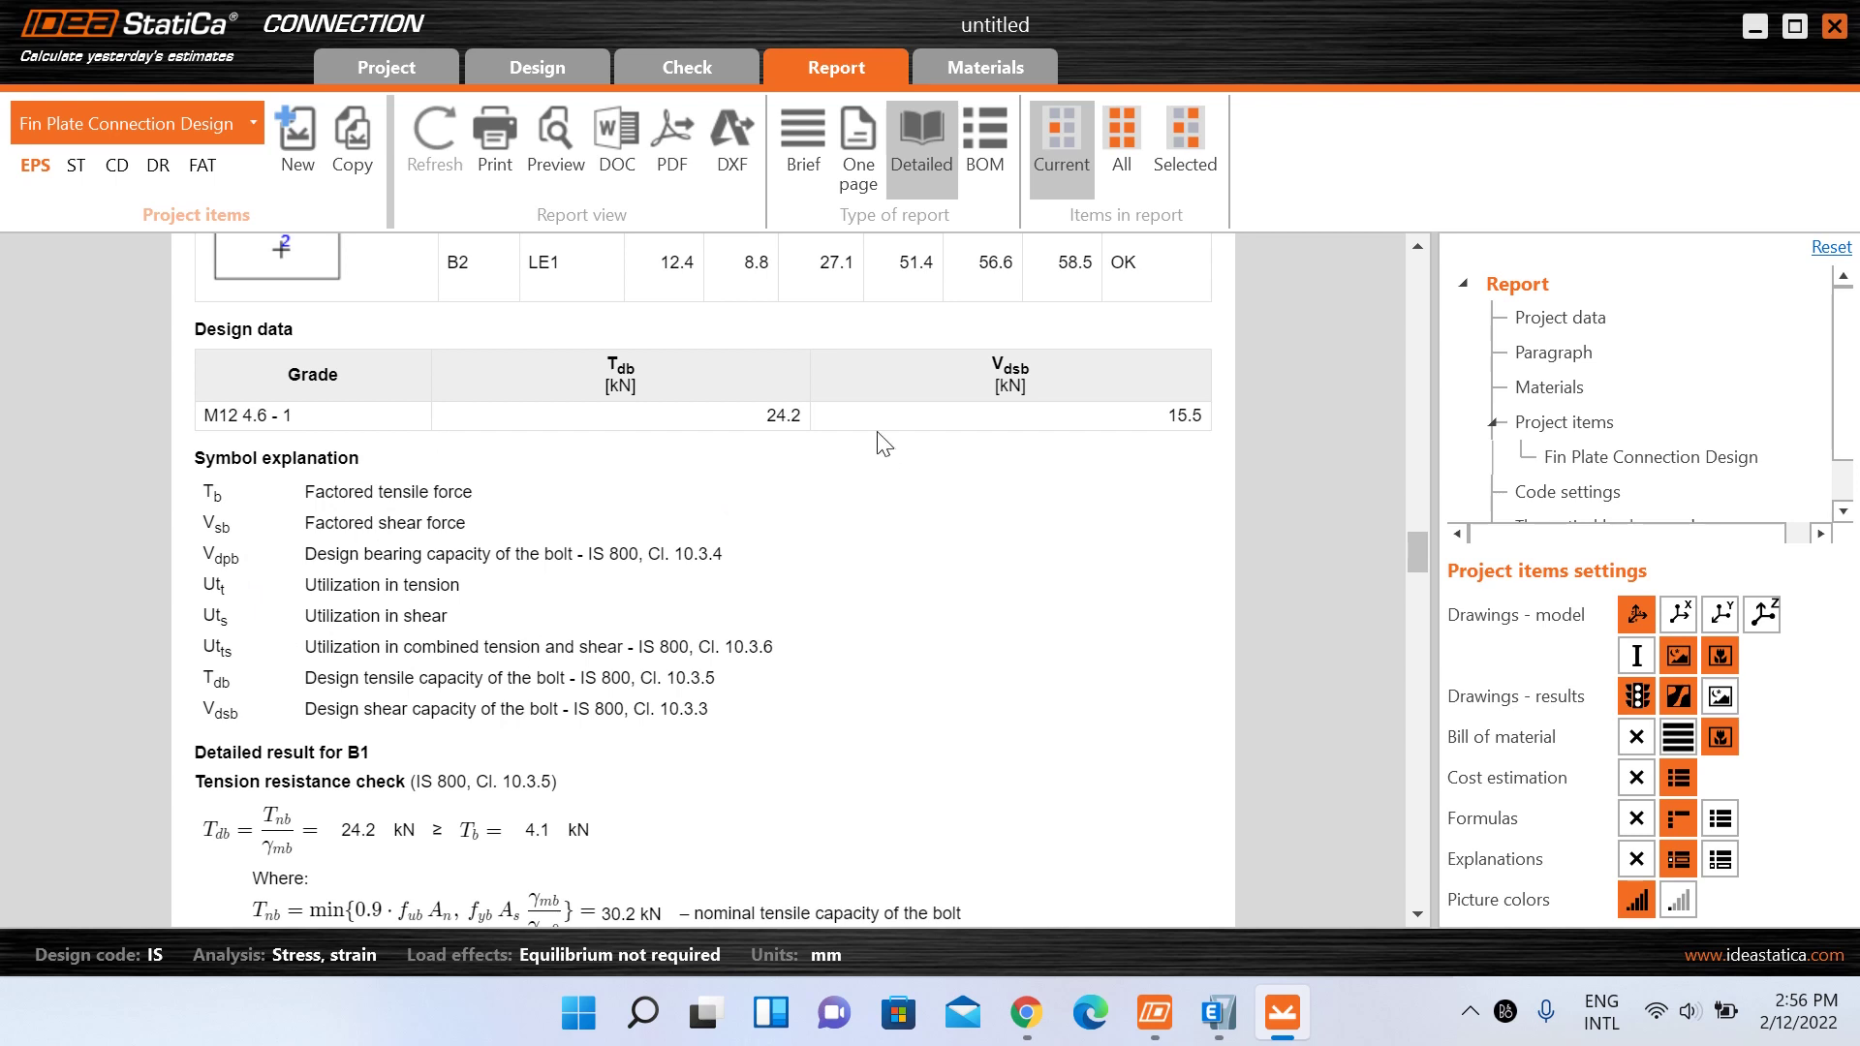
scroll(431, 543, "down", 4)
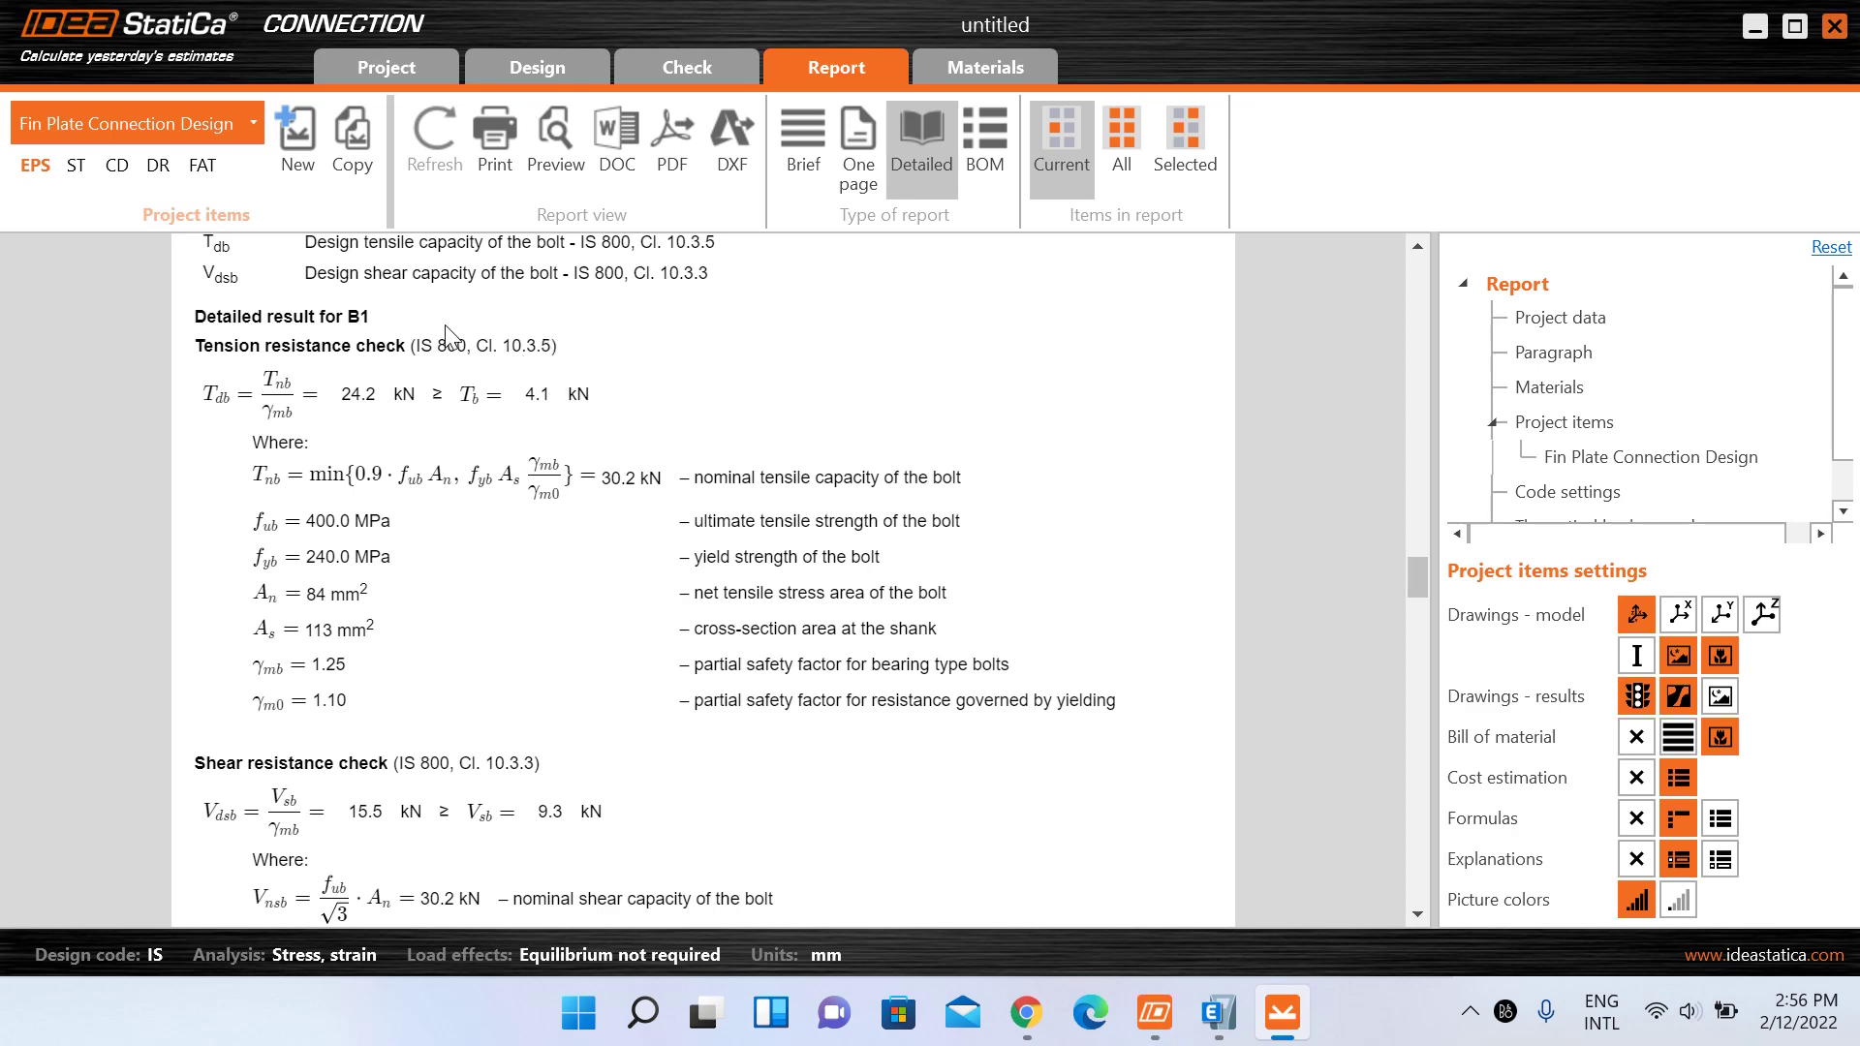
scroll(393, 571, "down", 7)
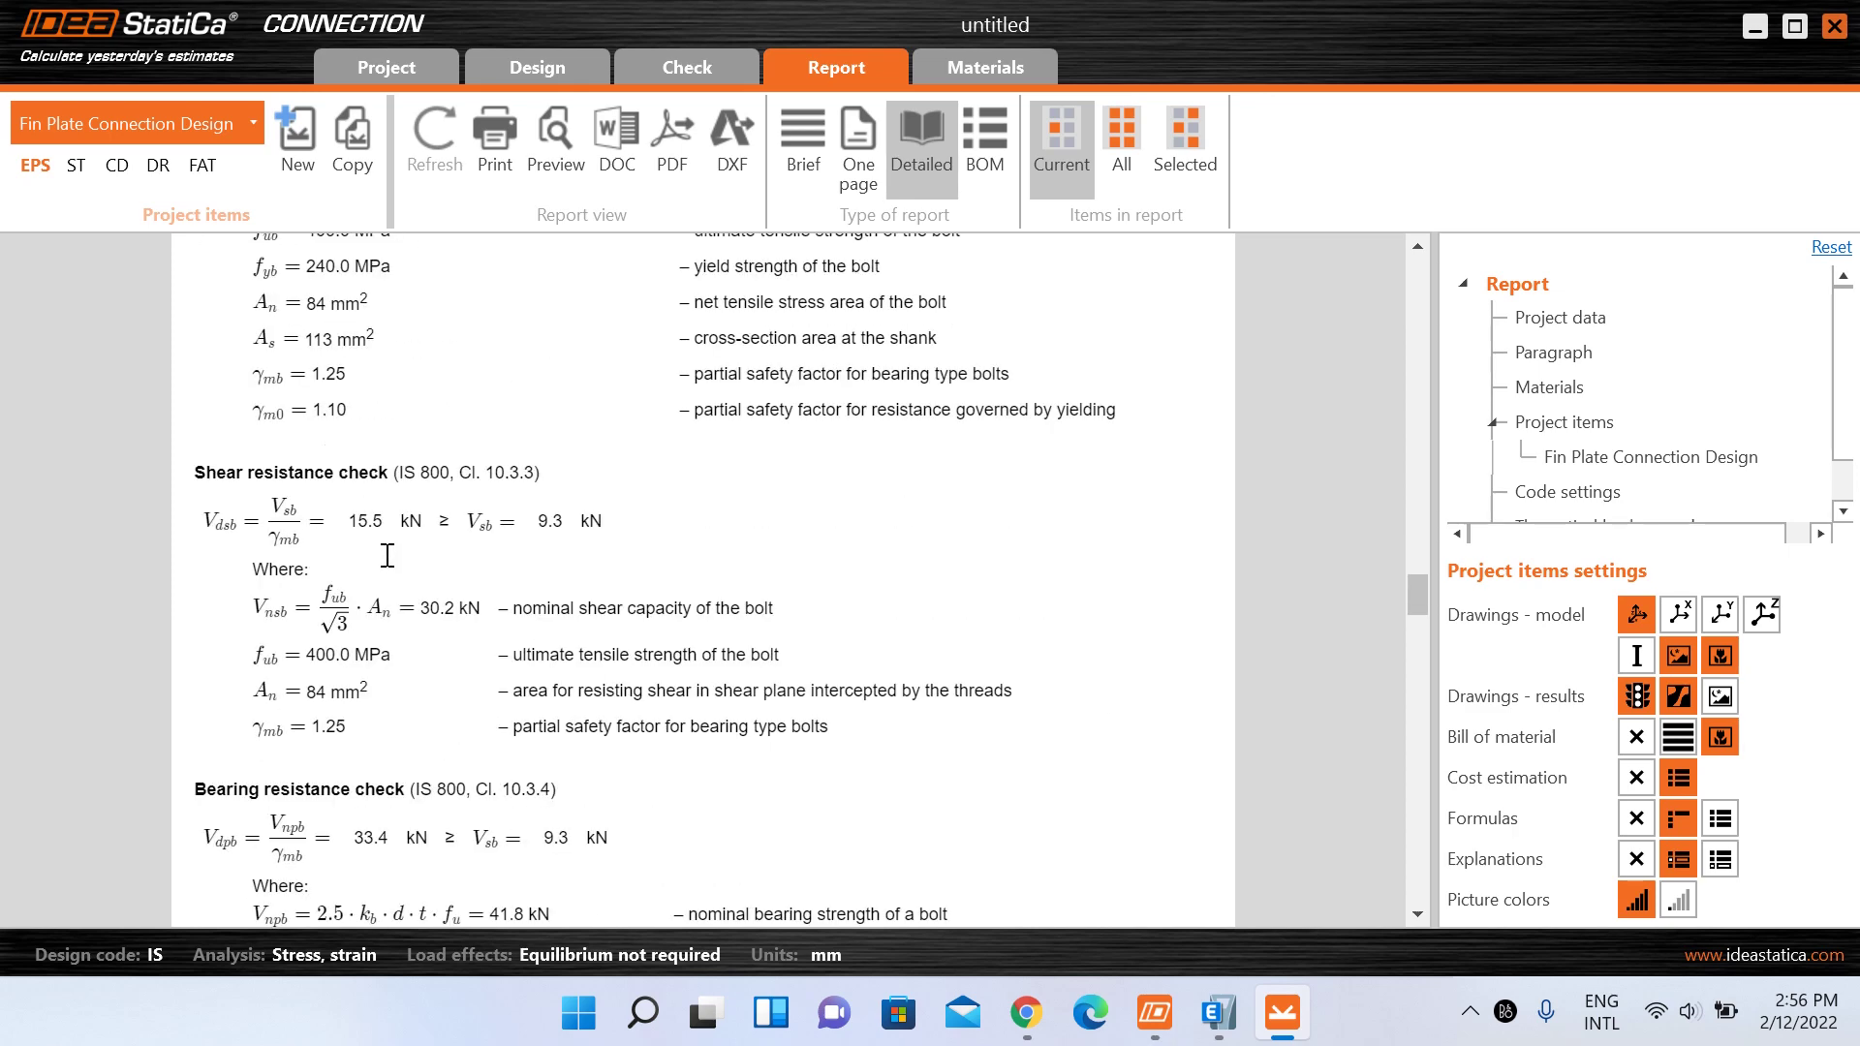
scroll(347, 308, "up", 3)
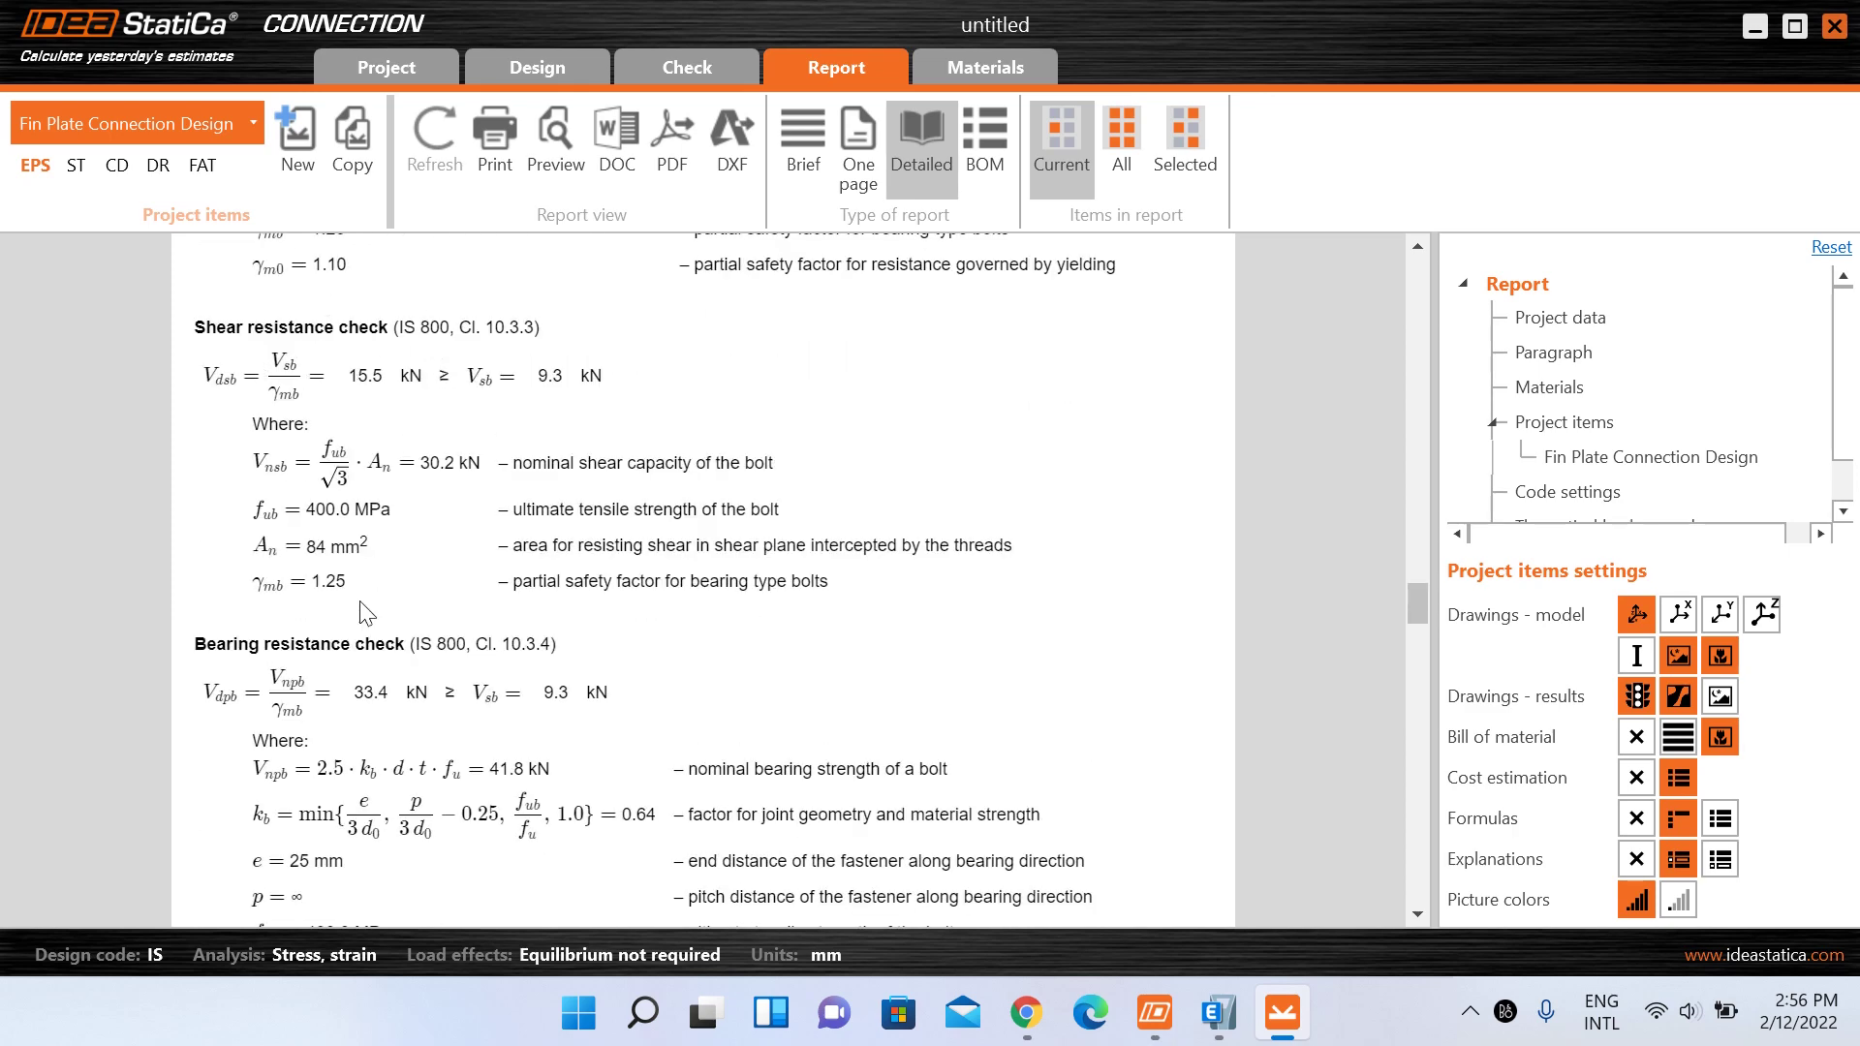
scroll(436, 456, "down", 8)
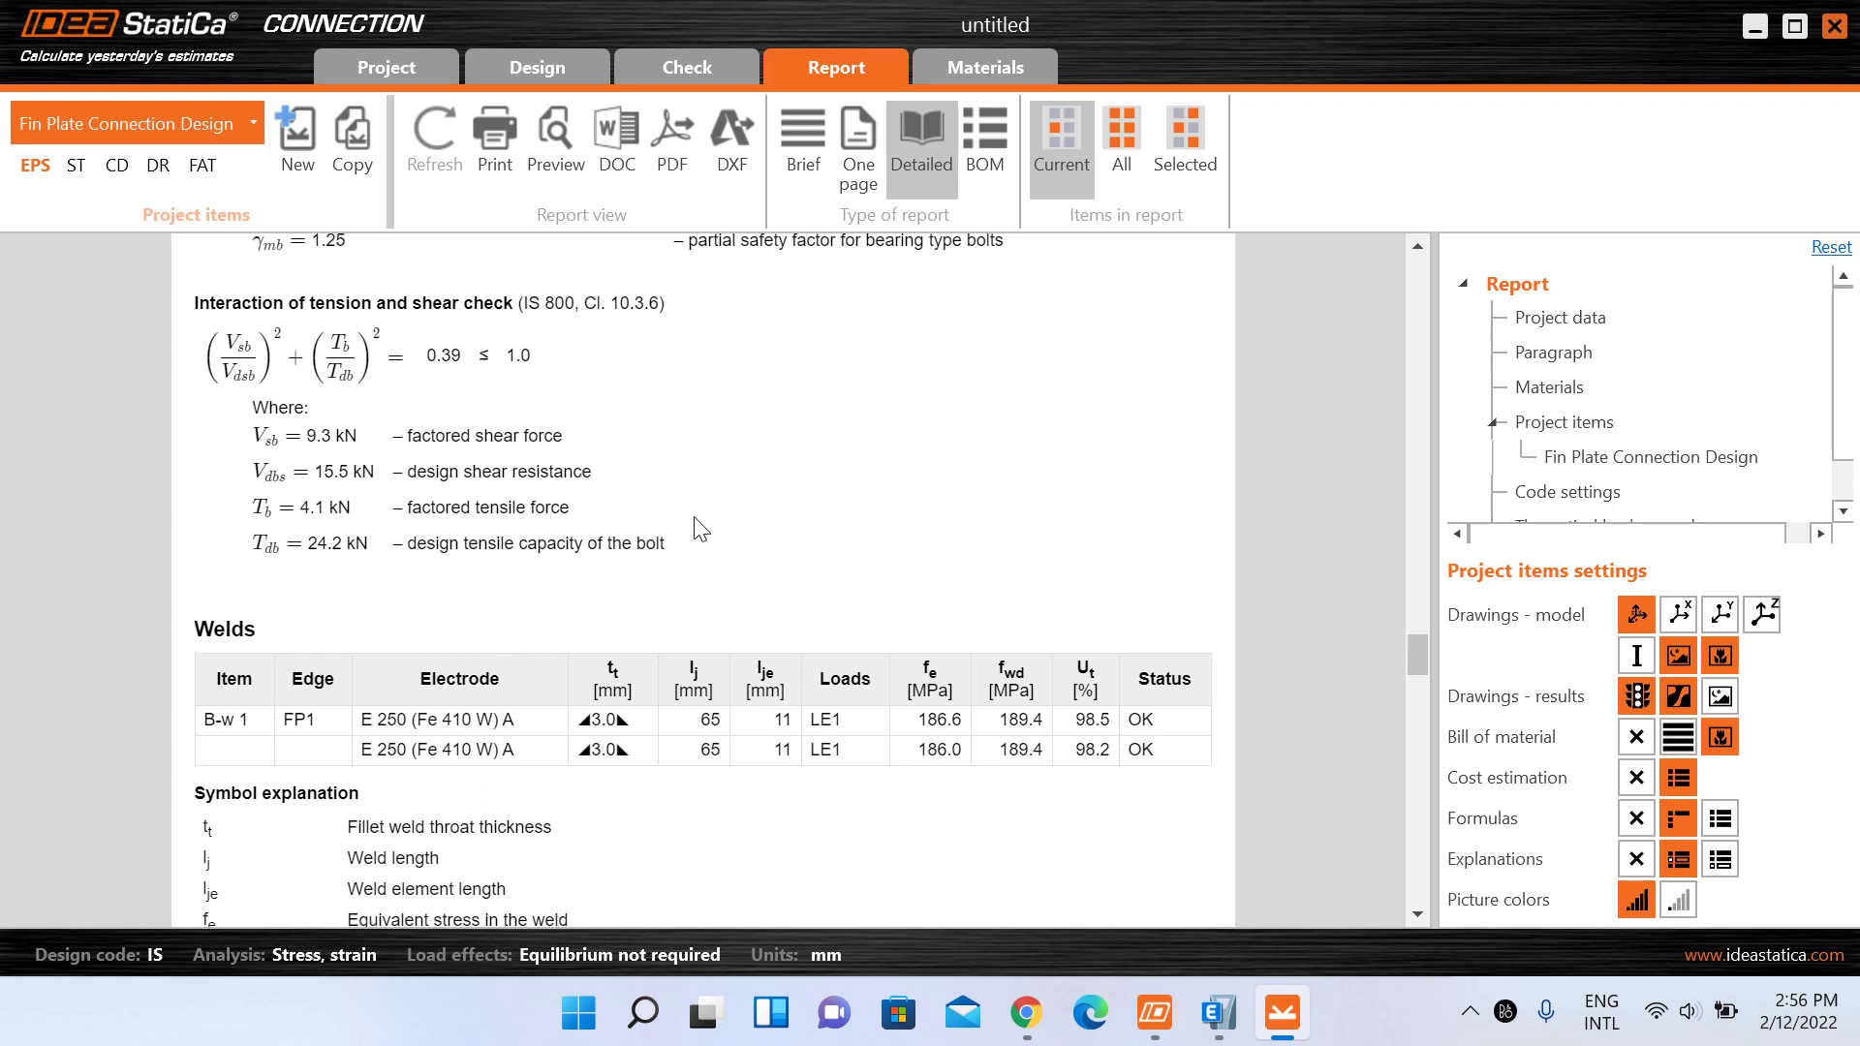
scroll(706, 528, "up", 3)
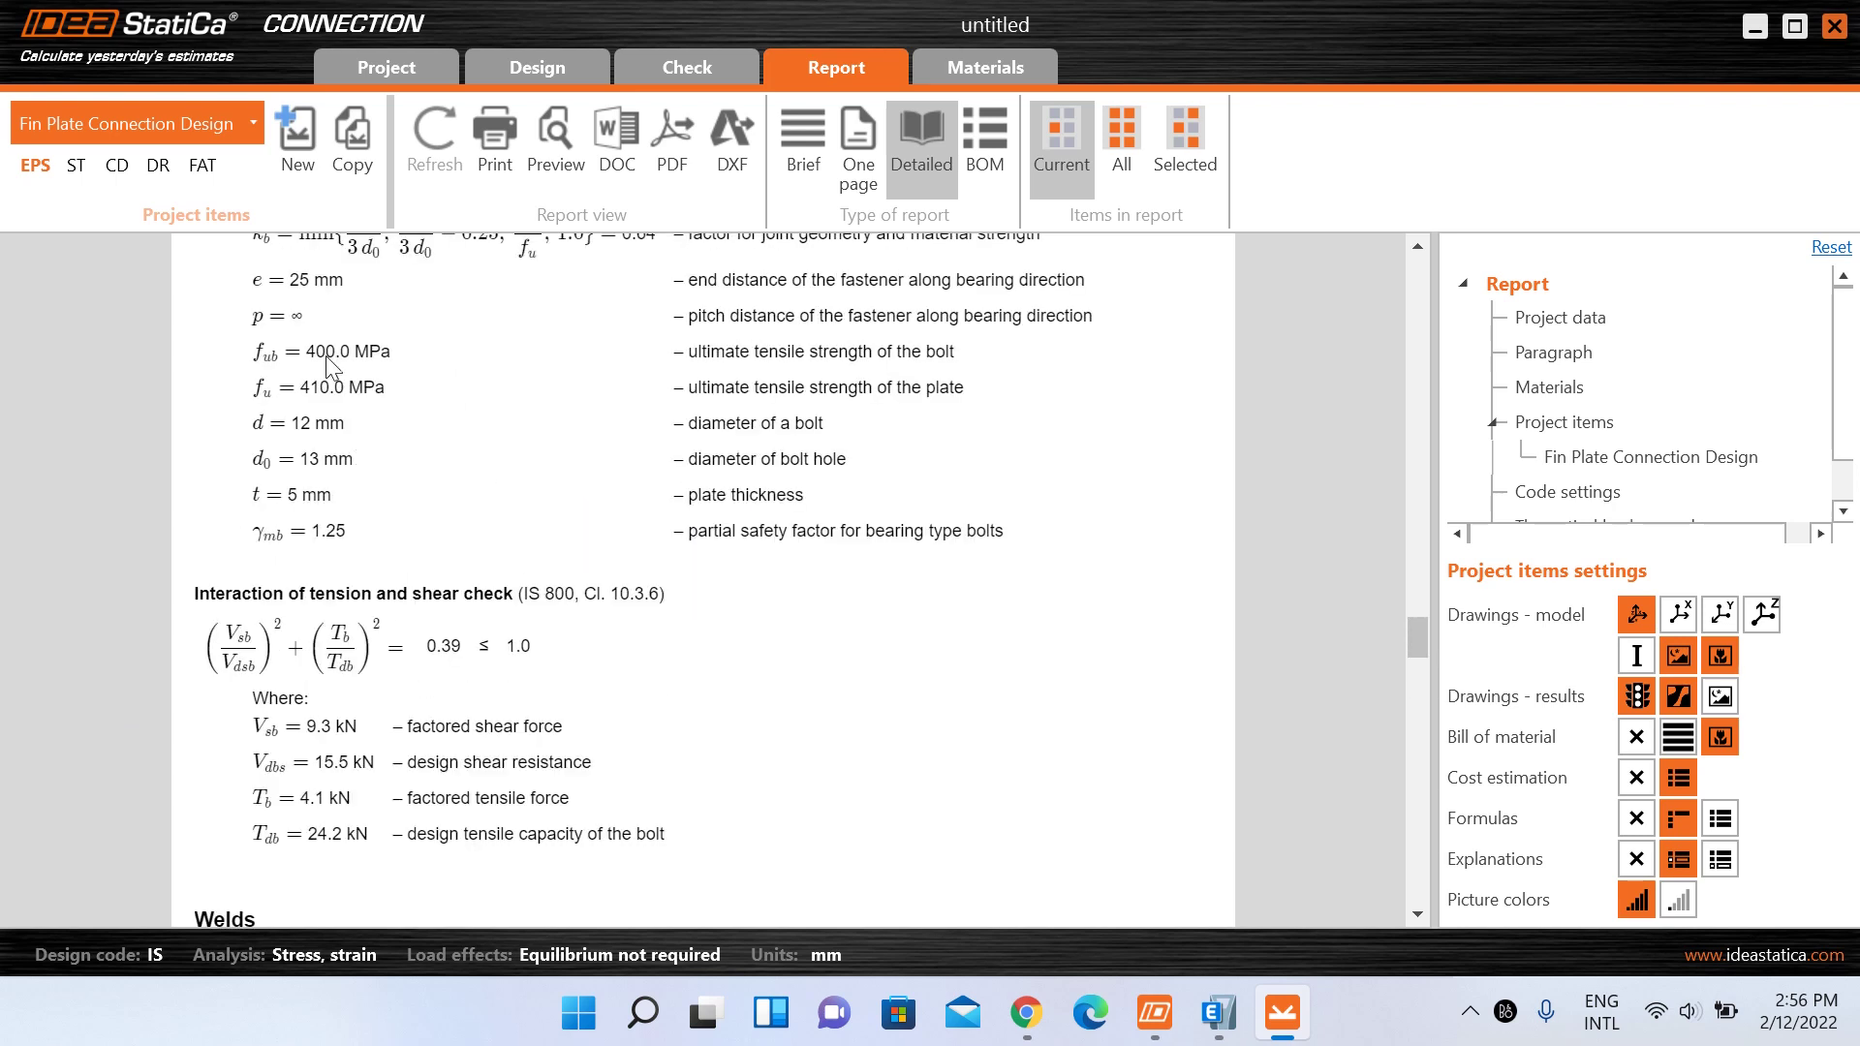
scroll(399, 509, "up", 4)
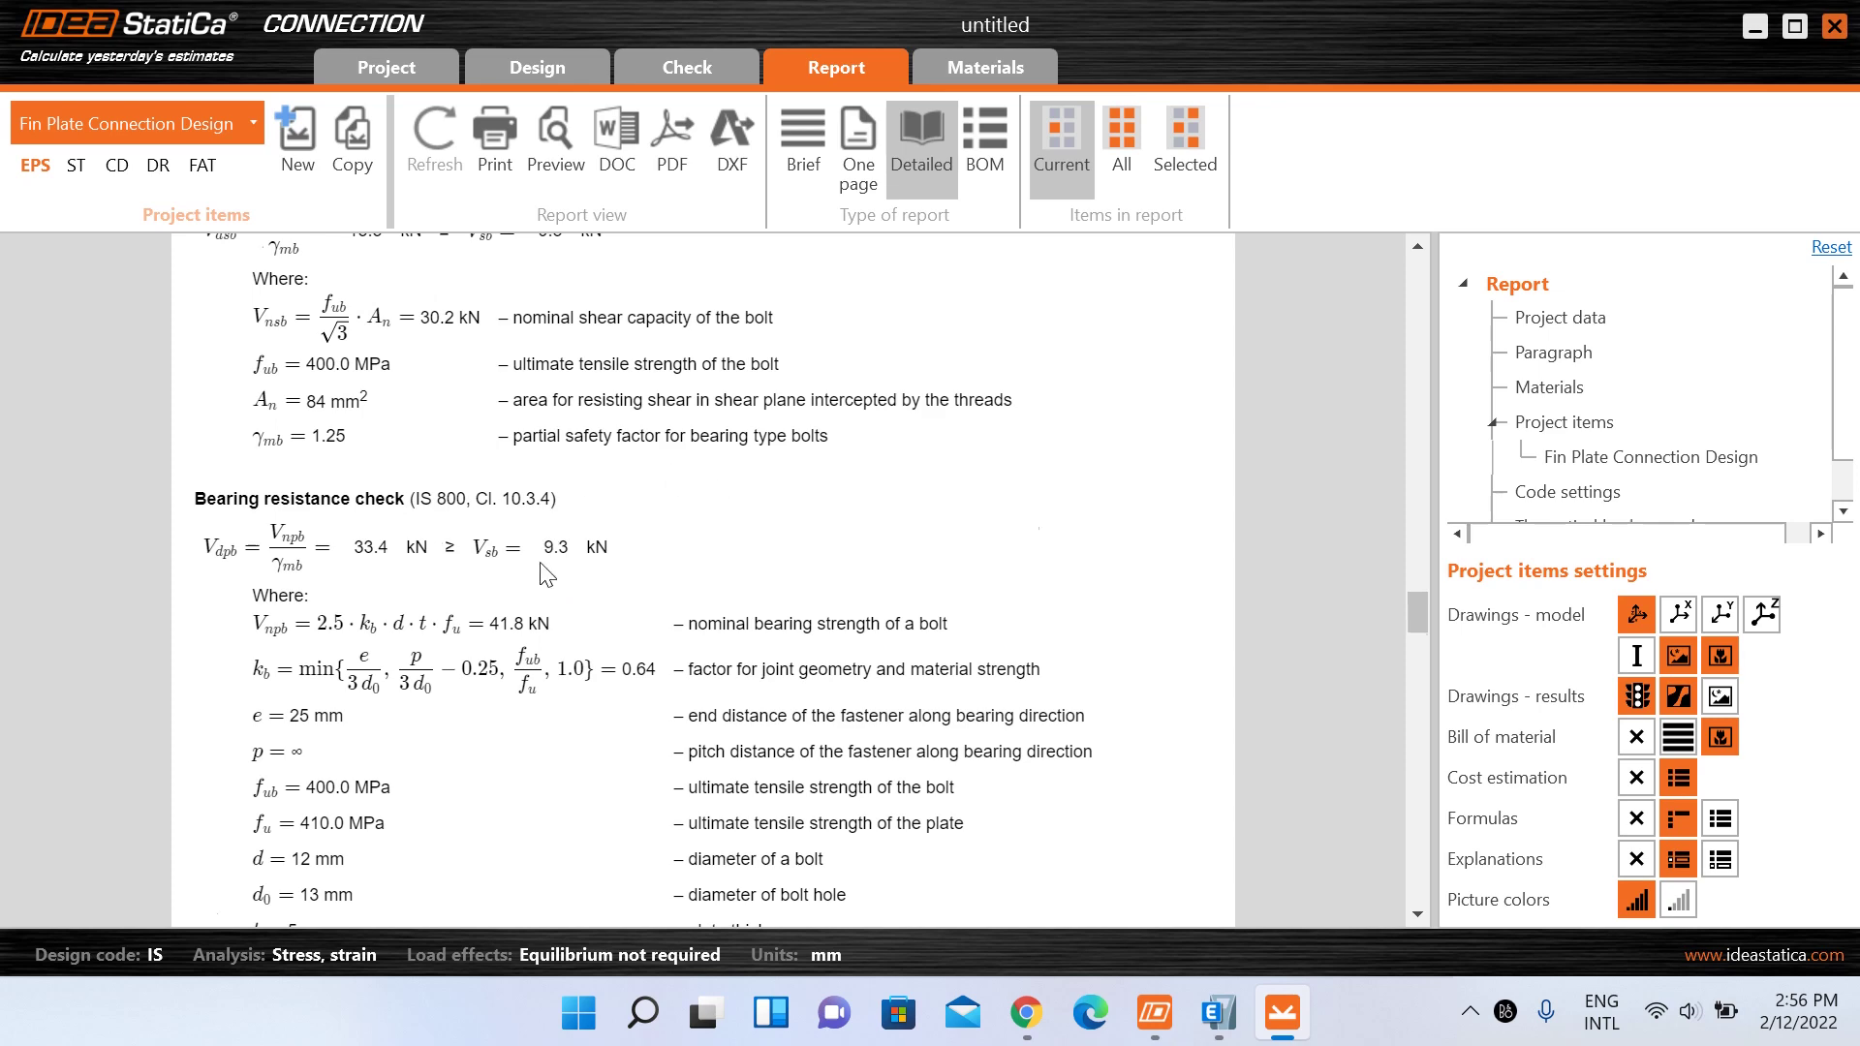
- Review the rest of the report: weld resistance check, cost estimation, bill of material with plate drawings, and code settings
scroll(542, 557, "down", 13)
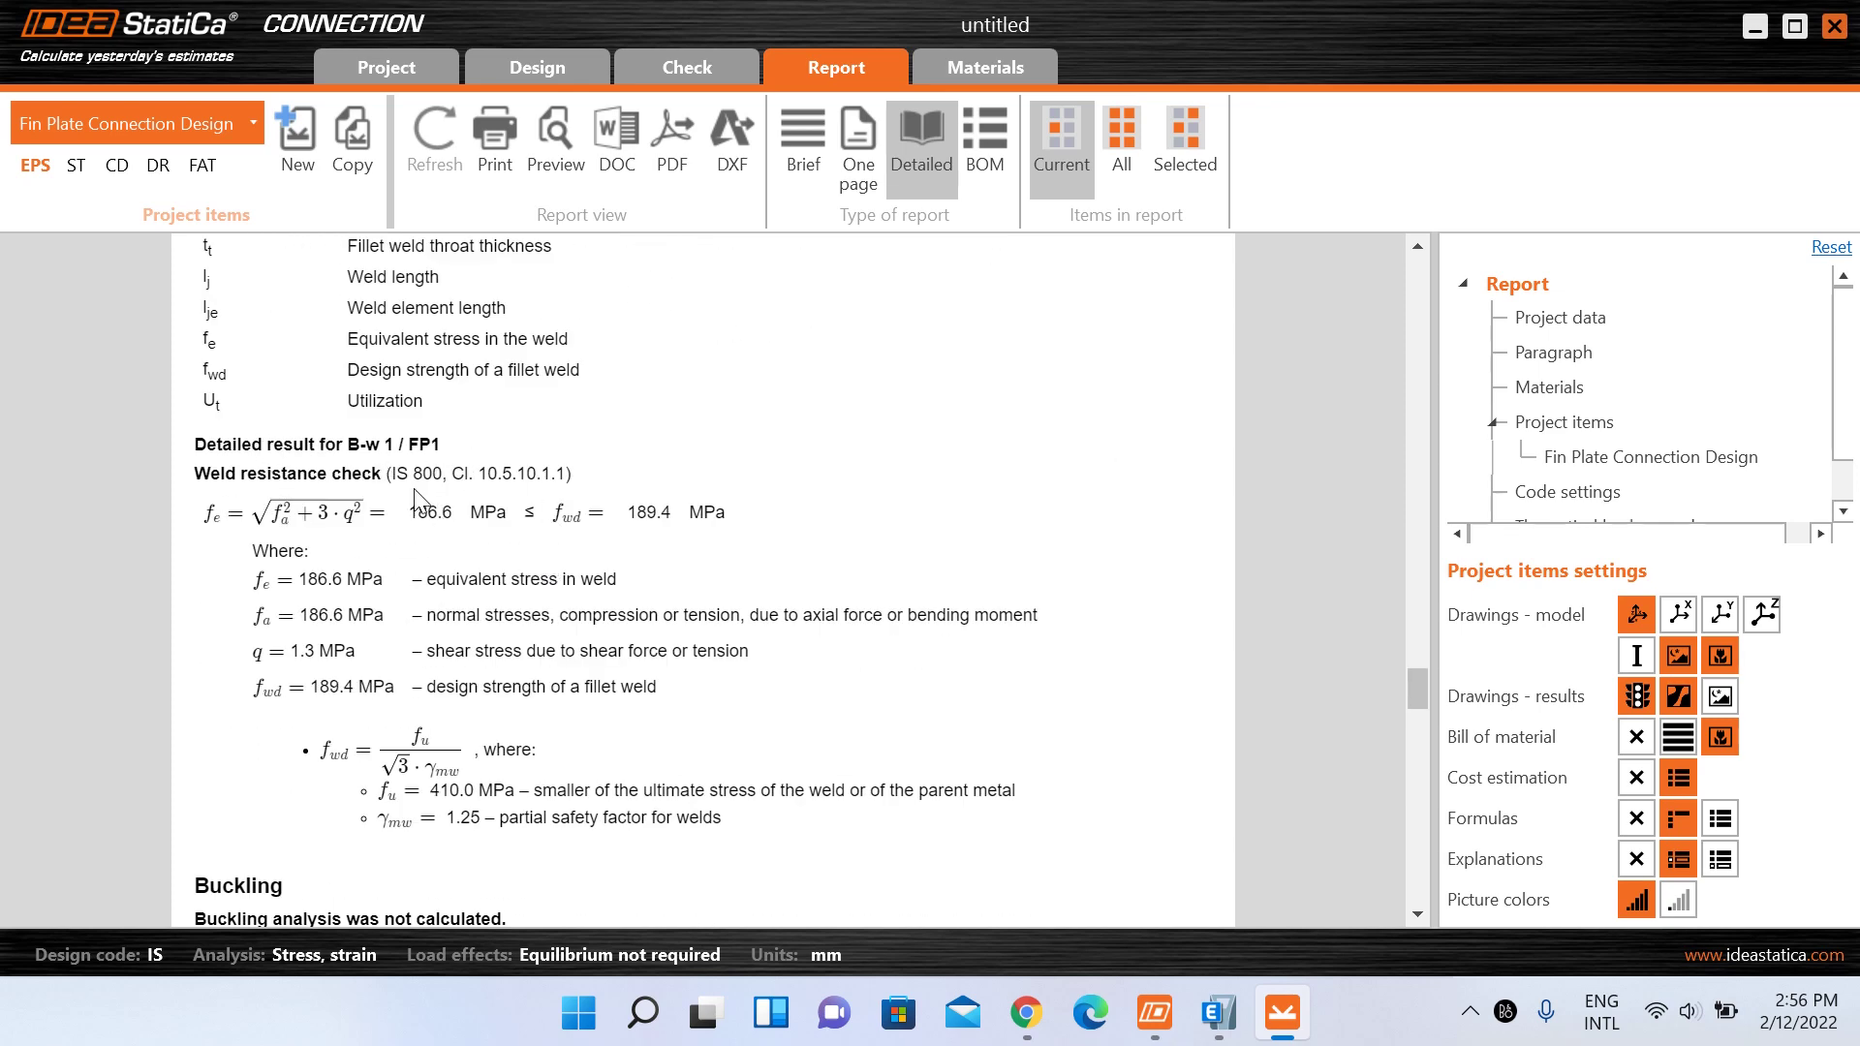
scroll(414, 489, "down", 6)
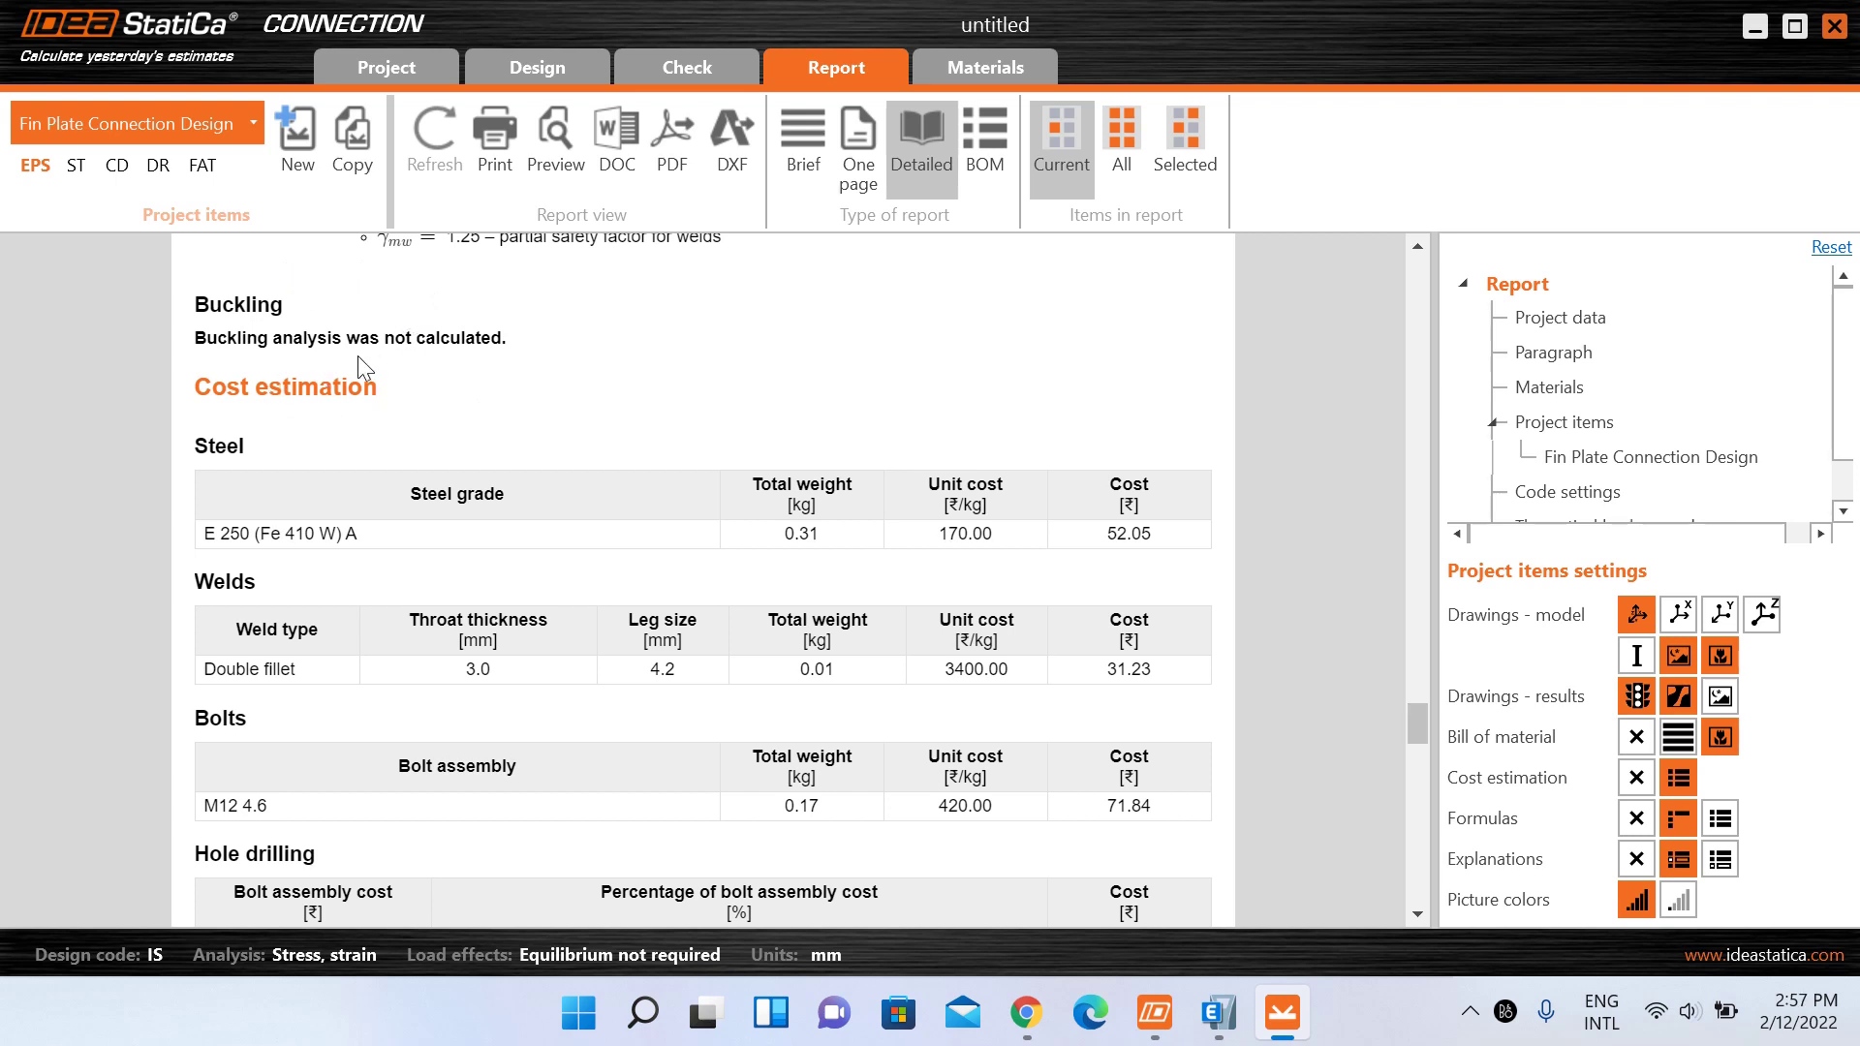
scroll(247, 469, "down", 3)
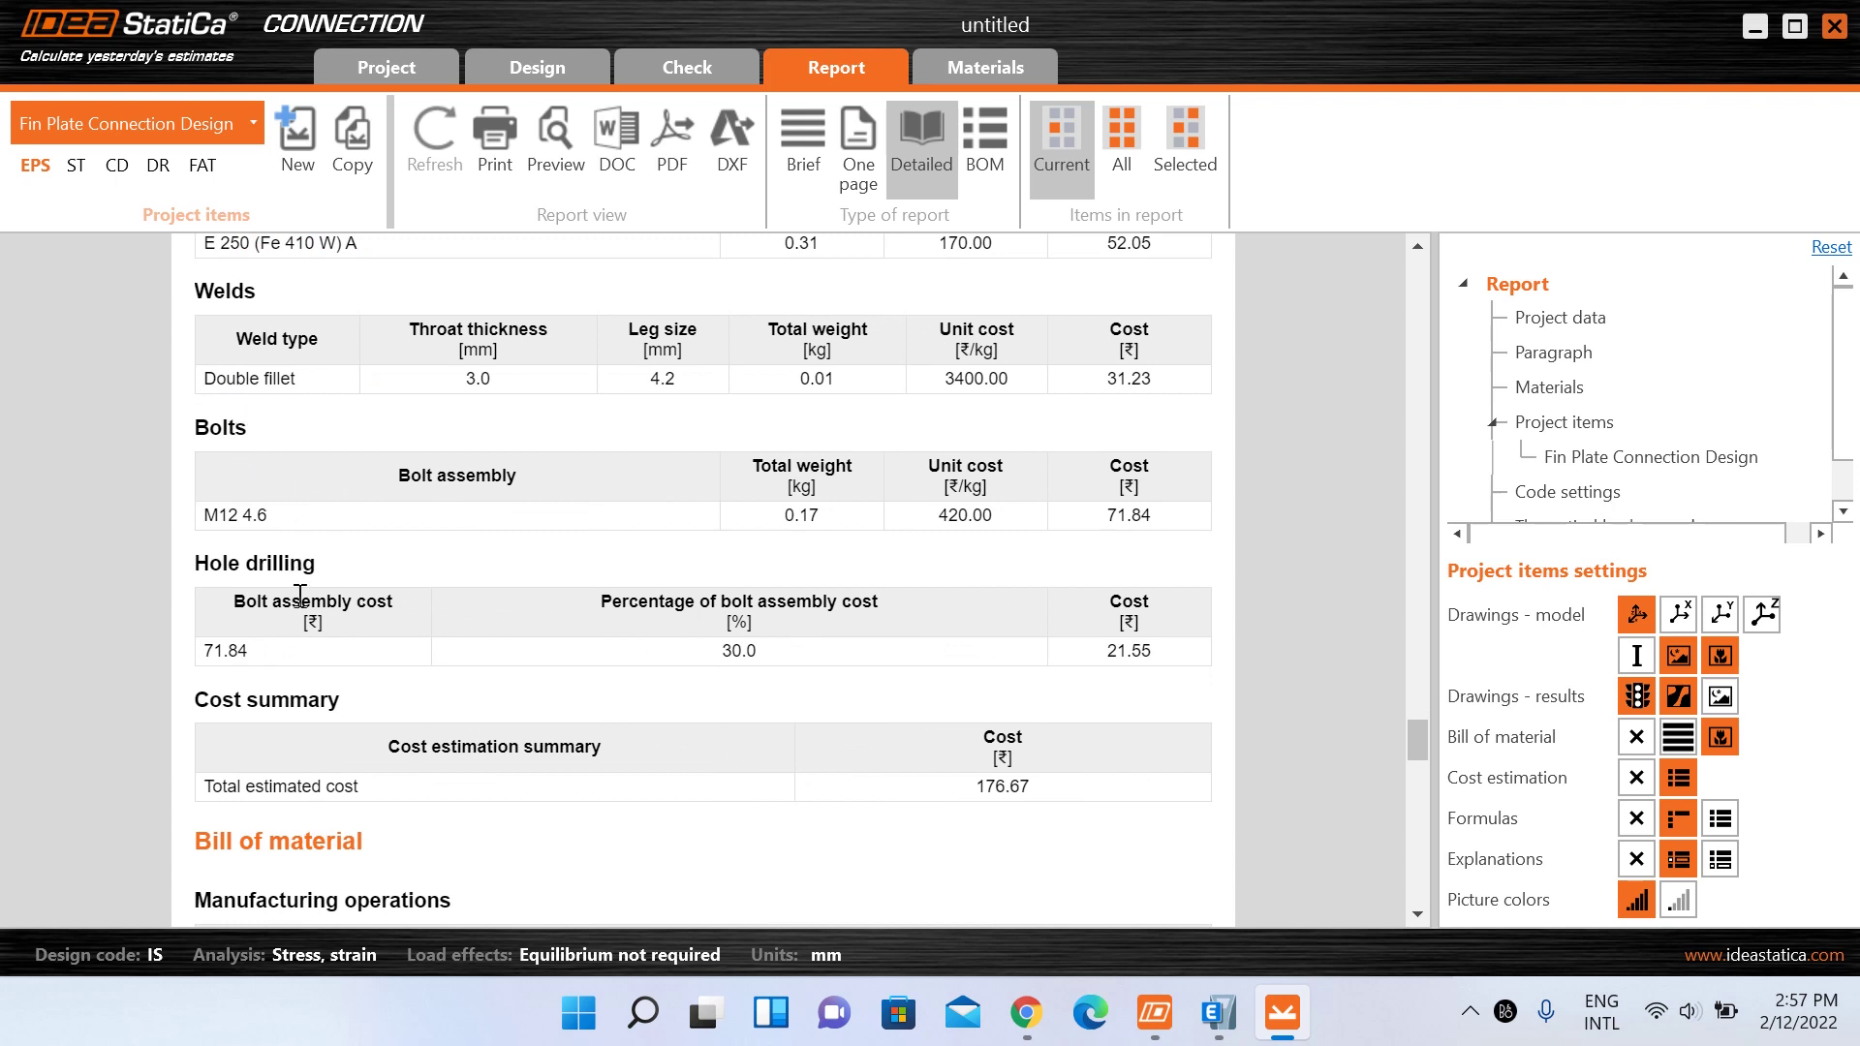
scroll(629, 545, "down", 5)
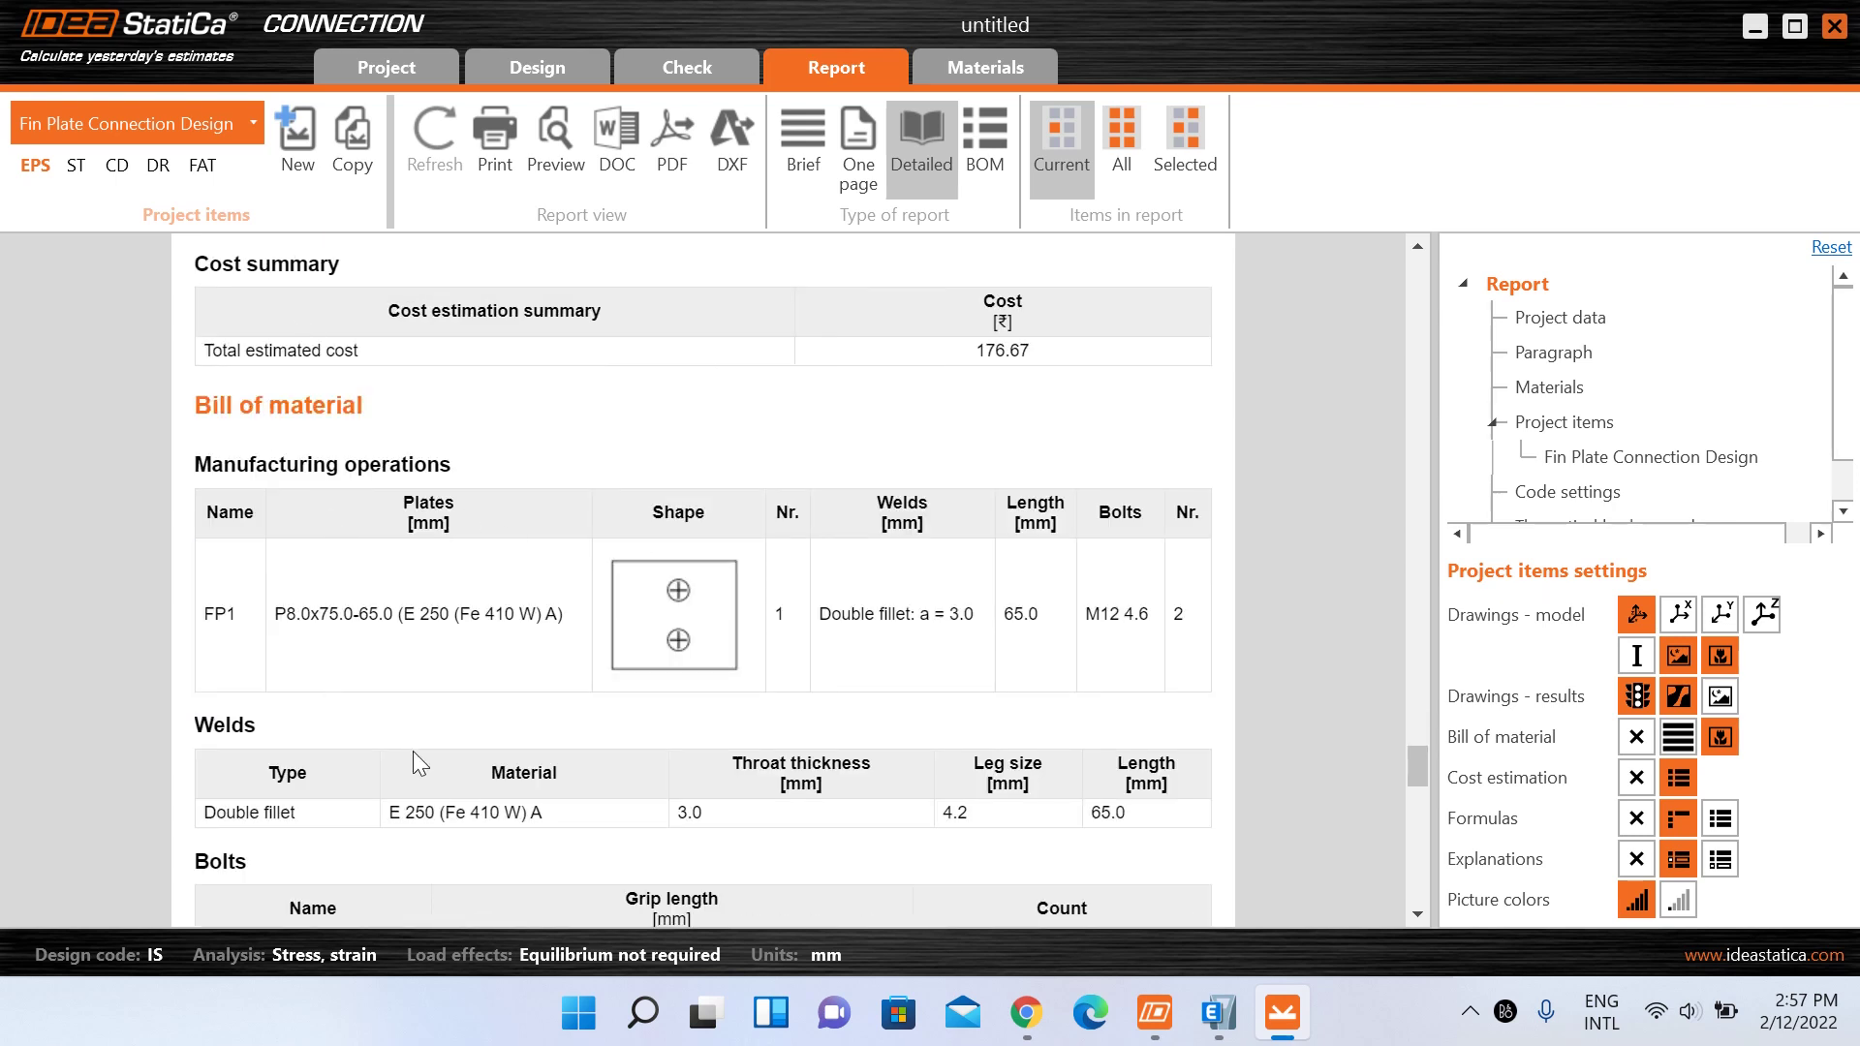
scroll(459, 586, "down", 3)
scroll(461, 581, "down", 5)
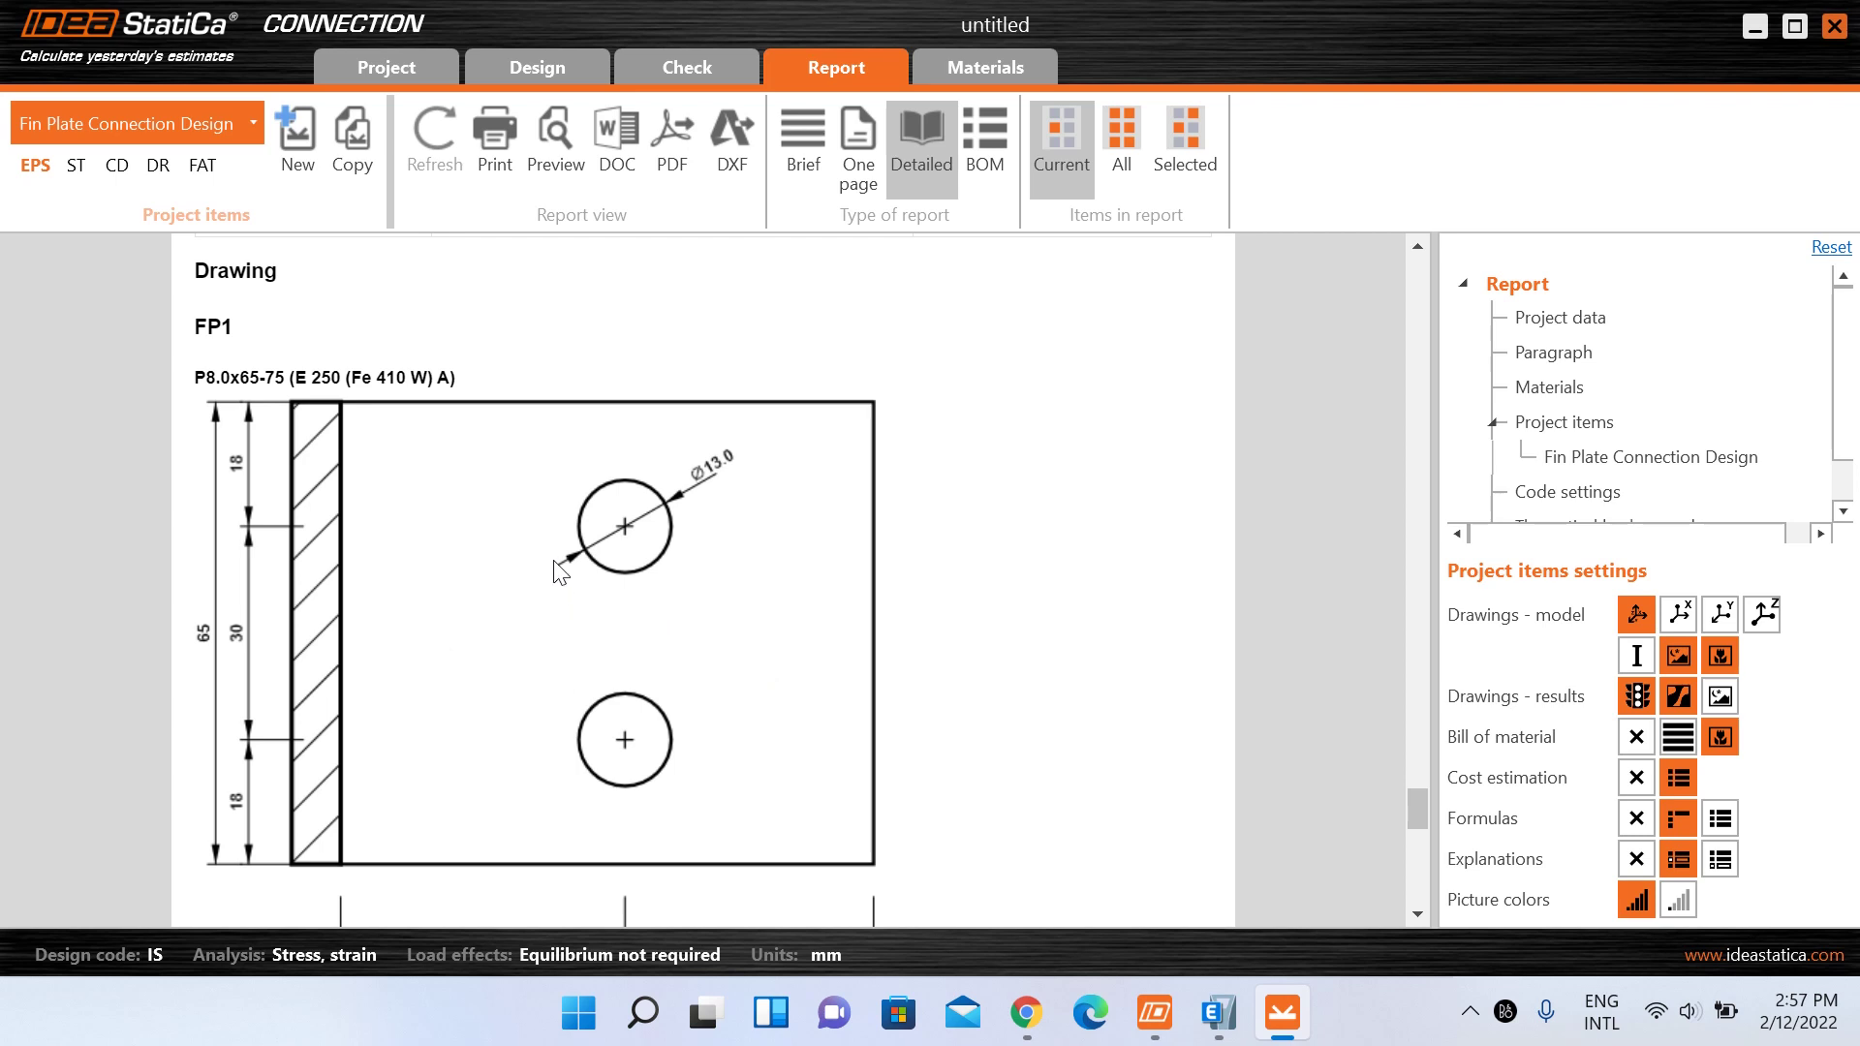
scroll(586, 567, "down", 10)
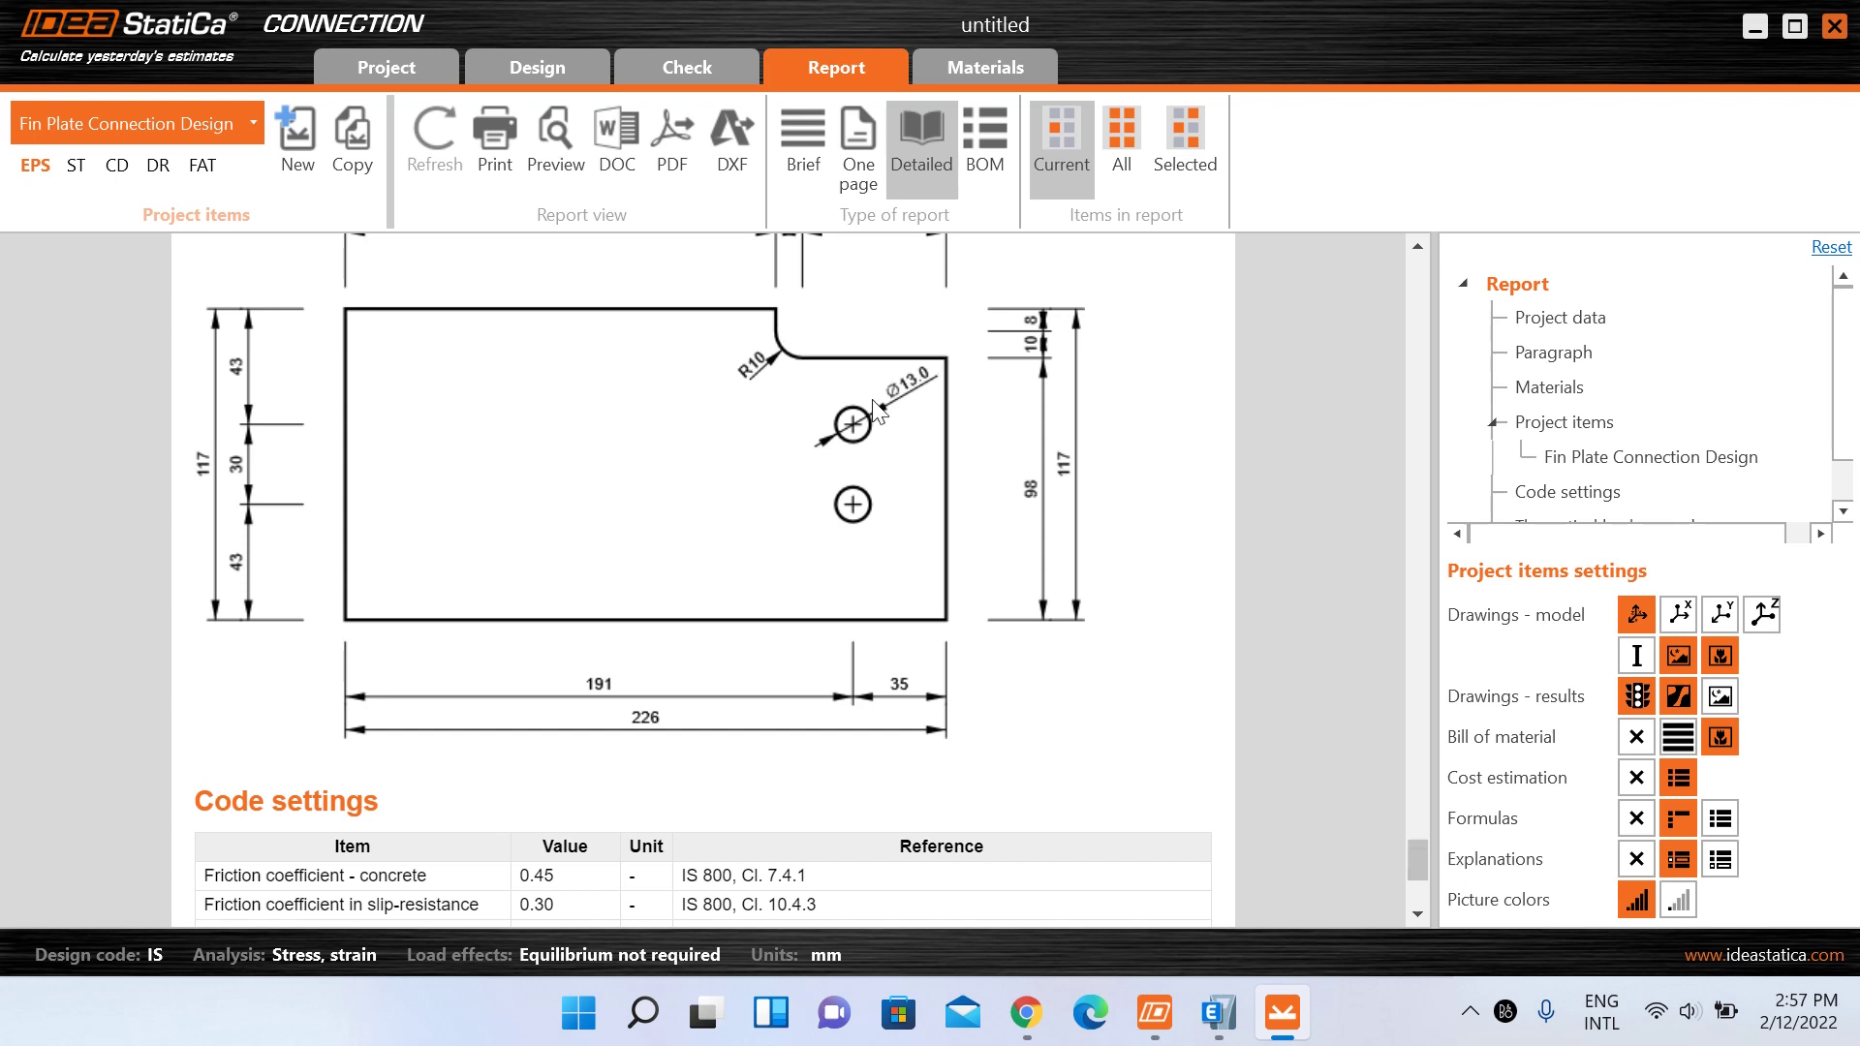
scroll(877, 412, "down", 3)
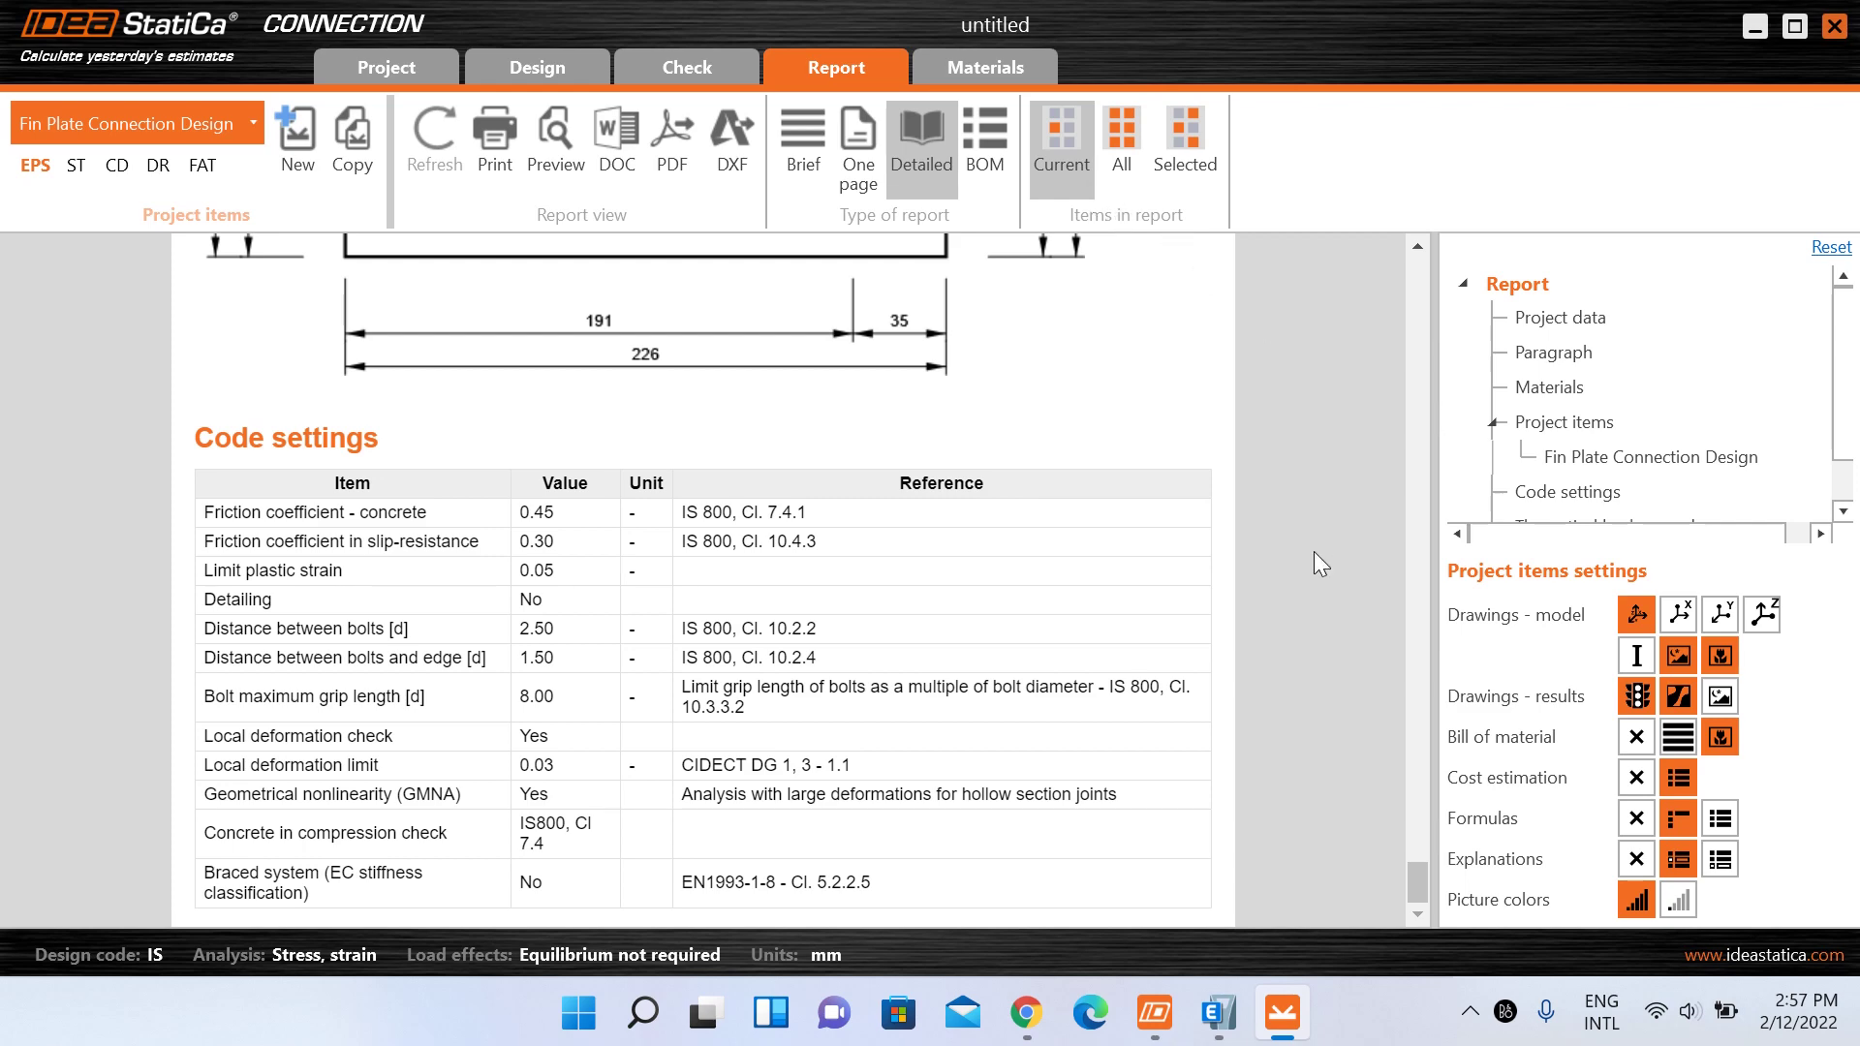
- Return to the start of the report and reopen the connection's check results
left_click_drag(1426, 876, 1462, 235)
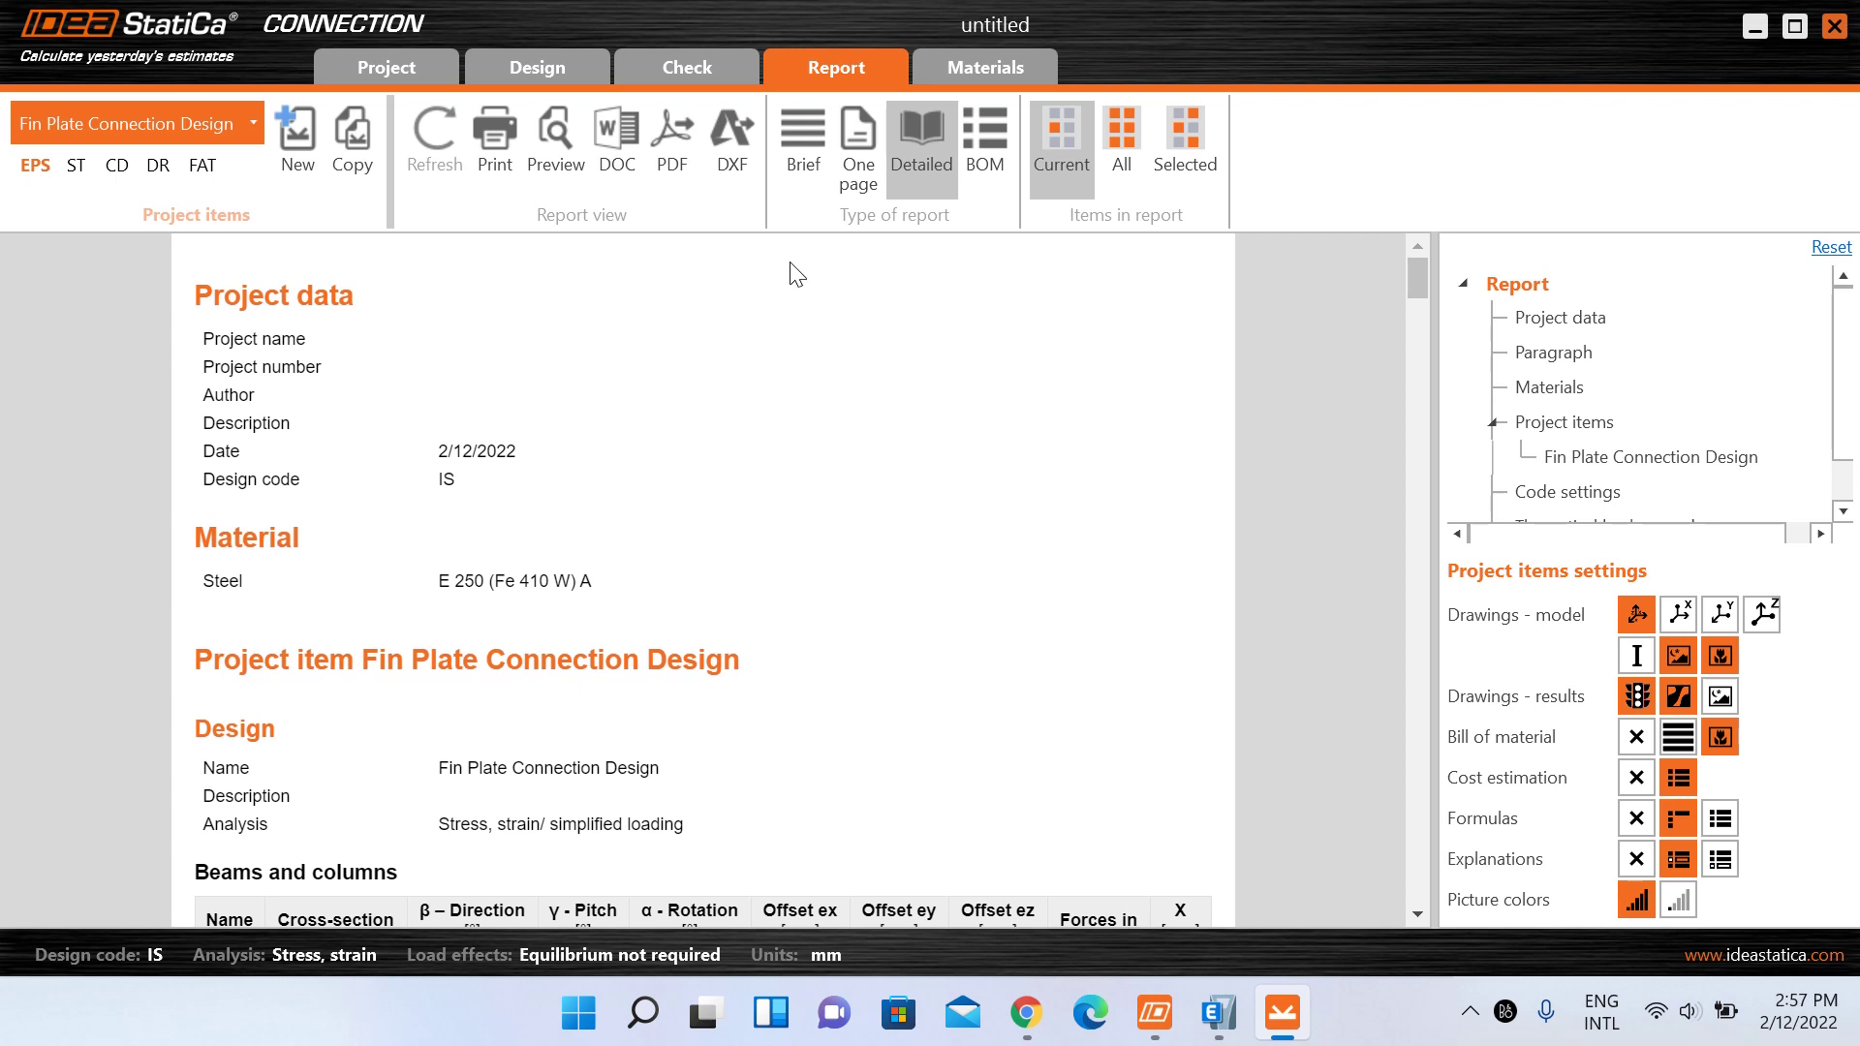
left_click(638, 56)
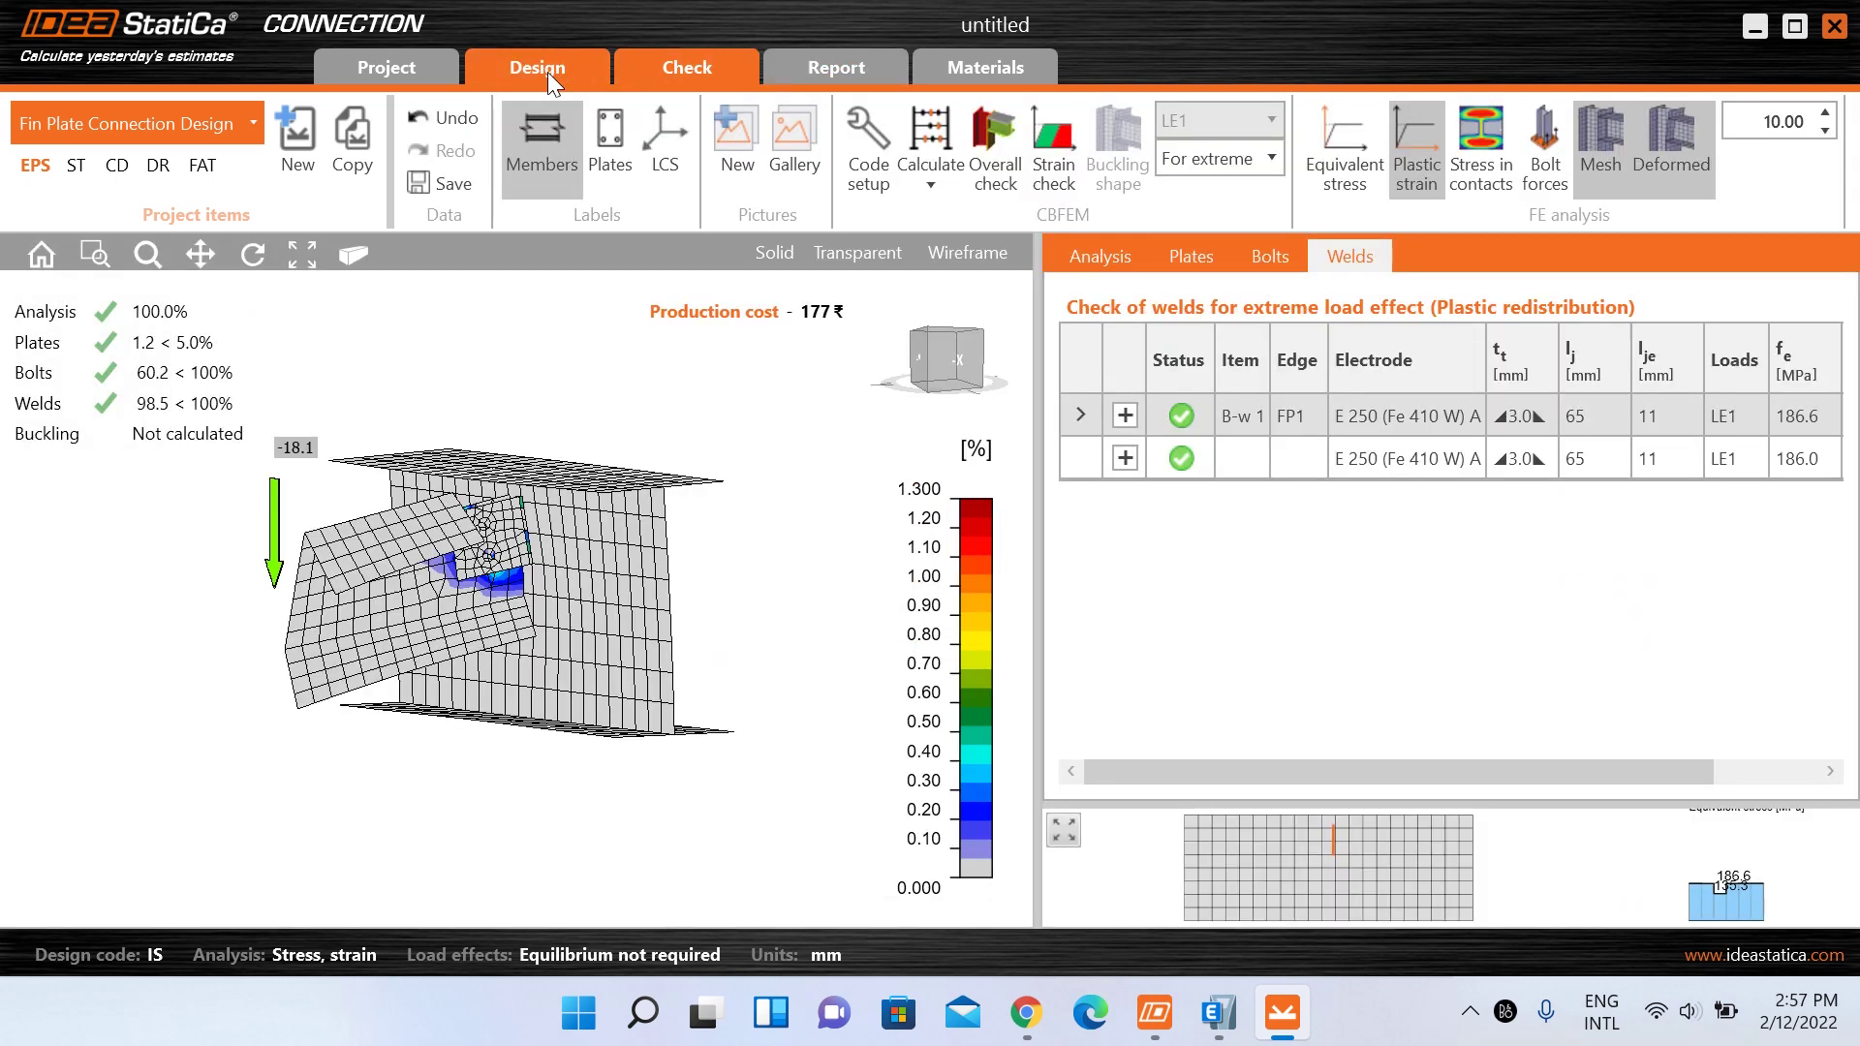